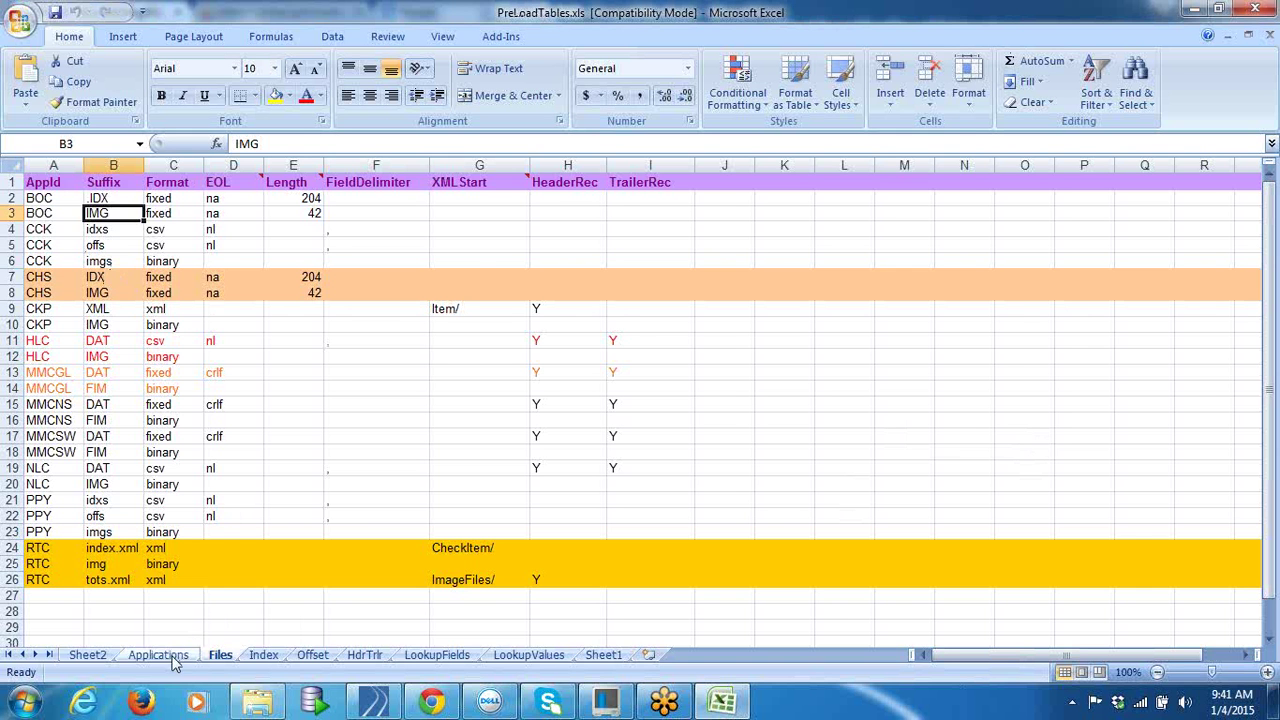
Step: Examine the landing zone paths of the bank check applications on the Applications sheet, down to HarrisChecks
{"action": "left_click", "coordinate": [155, 654]}
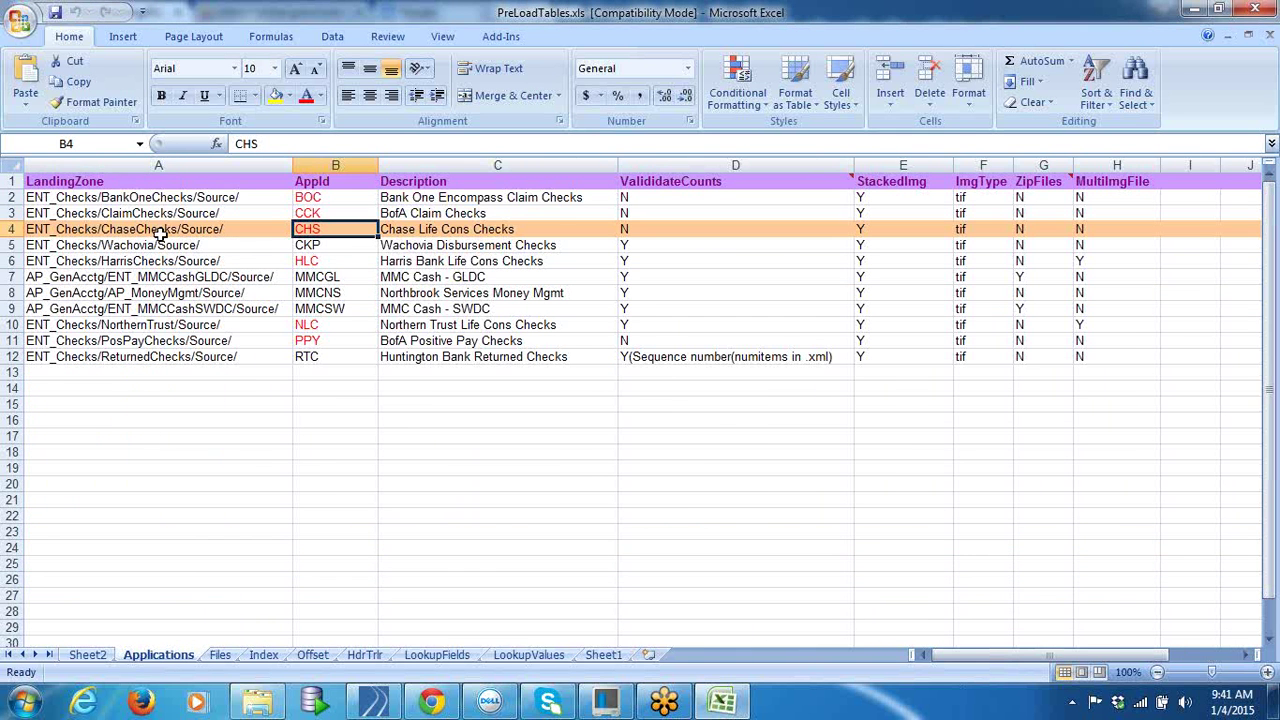
{"action": "left_click", "coordinate": [158, 203]}
{"action": "left_click", "coordinate": [167, 216]}
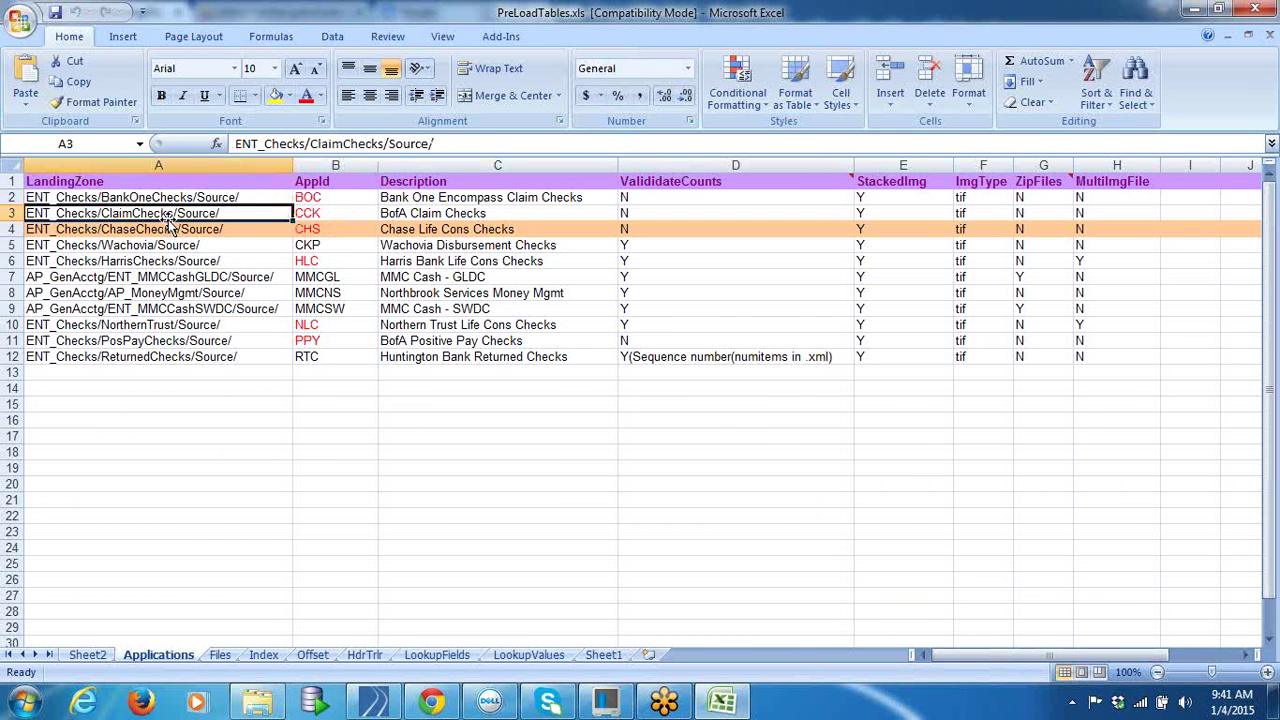
{"action": "left_click", "coordinate": [232, 232]}
{"action": "left_click", "coordinate": [232, 262]}
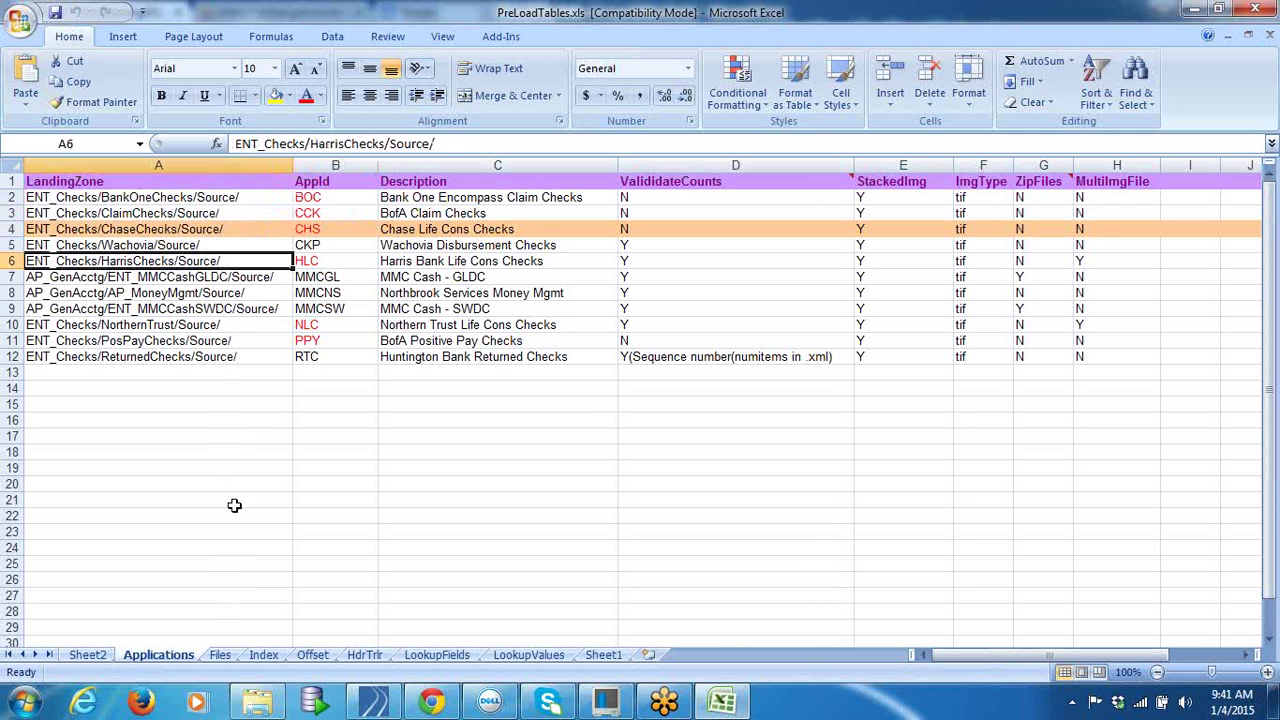
Step: Review the AppId and Suffix entries of the two BOC rows on the Files sheet
{"action": "left_click", "coordinate": [222, 656]}
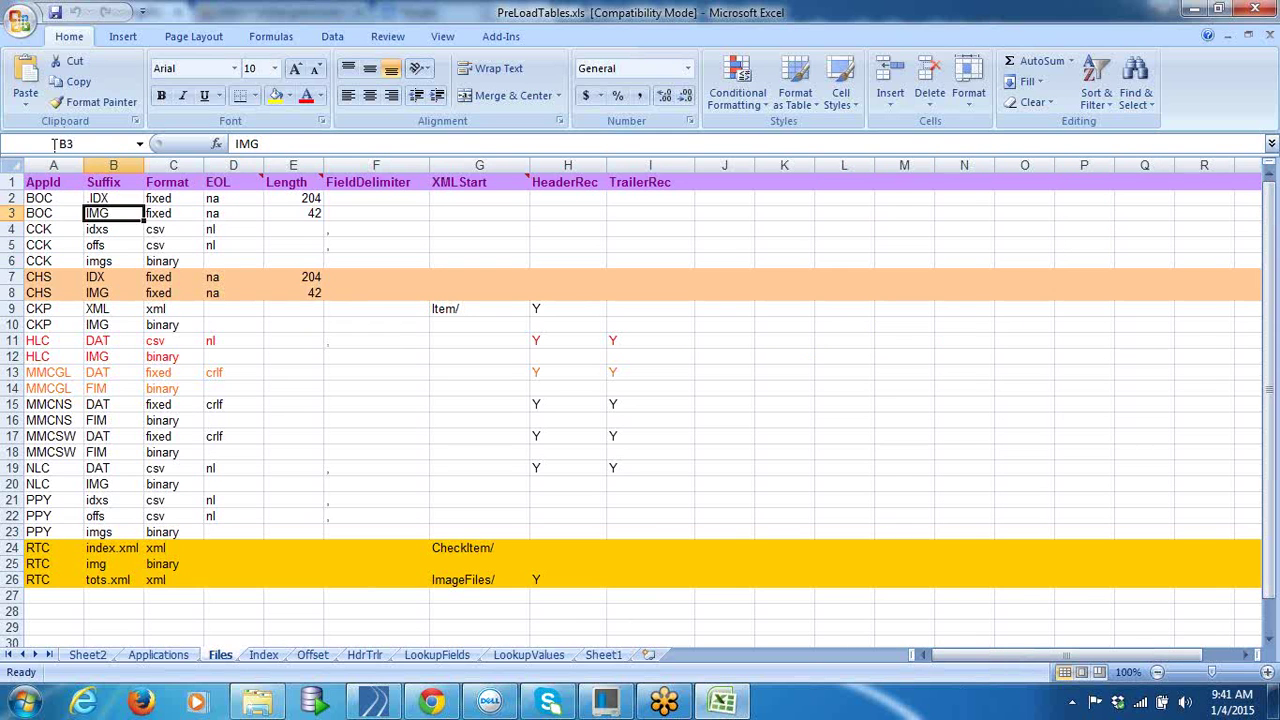
{"action": "left_click", "coordinate": [52, 198]}
{"action": "left_click", "coordinate": [58, 213]}
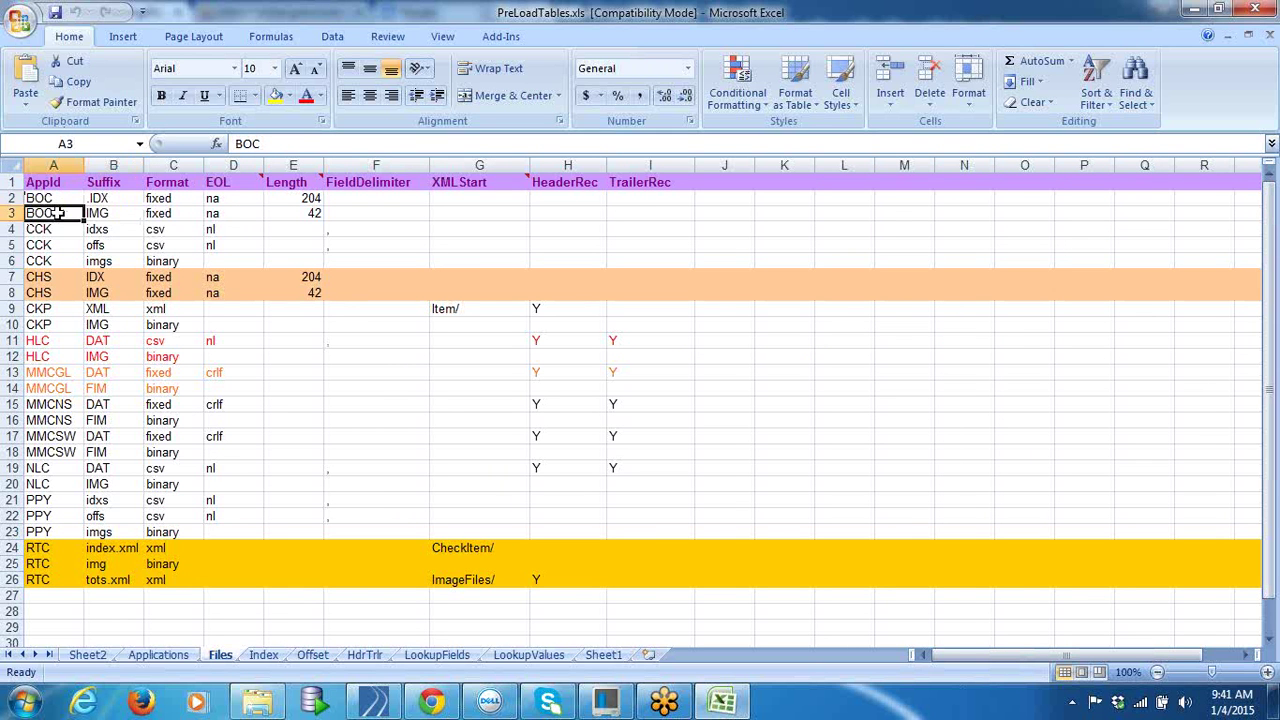
{"action": "left_click", "coordinate": [118, 213]}
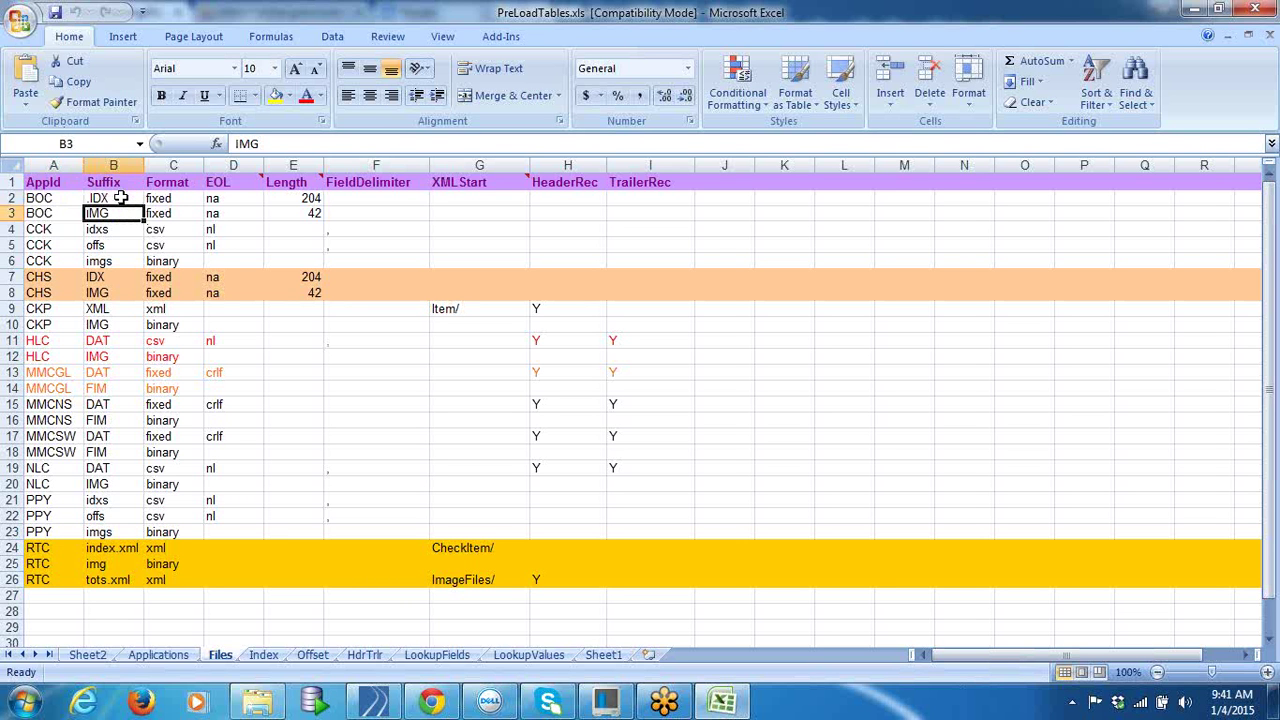
Step: Review the CCK rows on the Files sheet and their idxs, offs and imgs suffixes
{"action": "left_click", "coordinate": [63, 231]}
{"action": "left_click", "coordinate": [64, 243]}
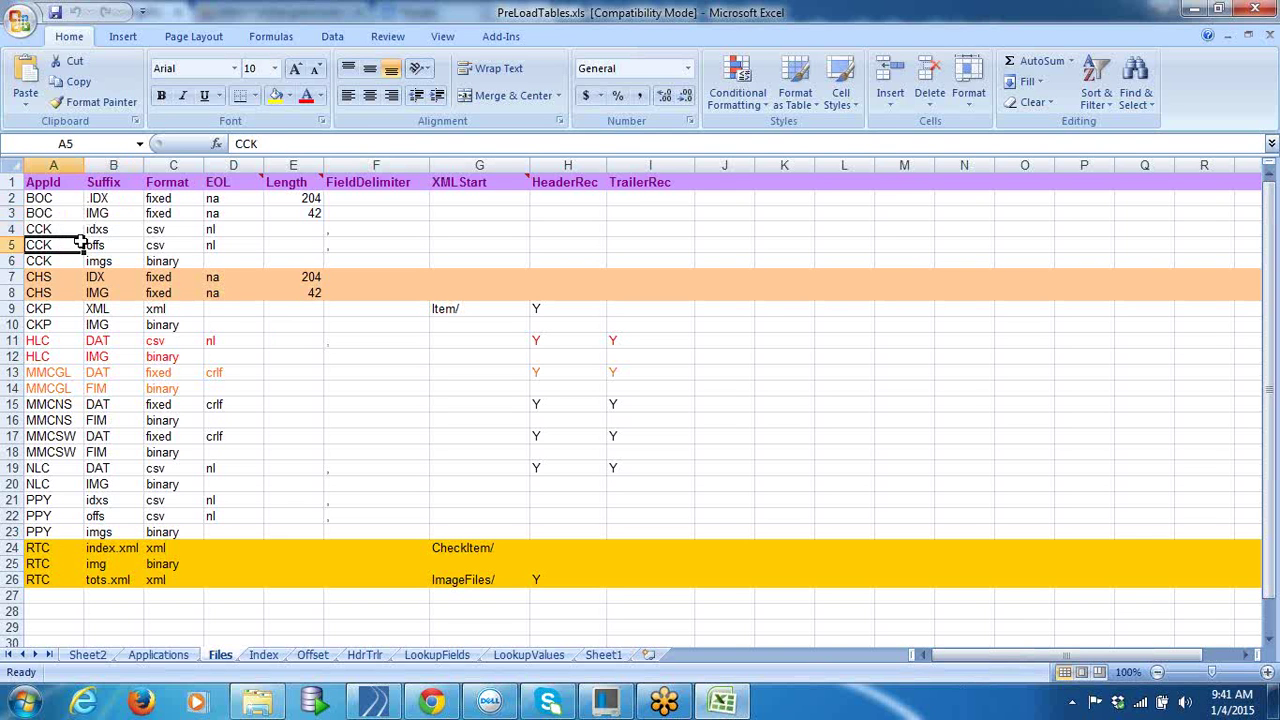
{"action": "left_click", "coordinate": [97, 230]}
{"action": "left_click", "coordinate": [101, 247]}
{"action": "left_click", "coordinate": [107, 259]}
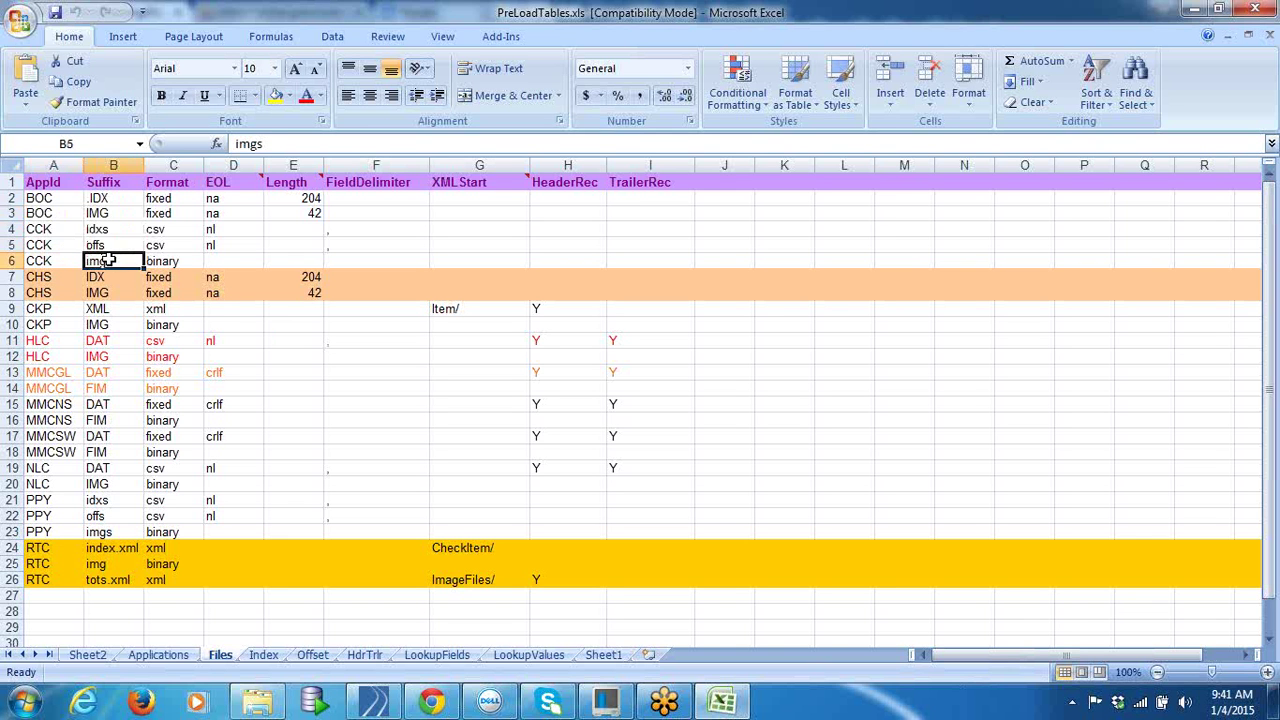
{"action": "left_click", "coordinate": [110, 243]}
{"action": "left_click", "coordinate": [108, 229]}
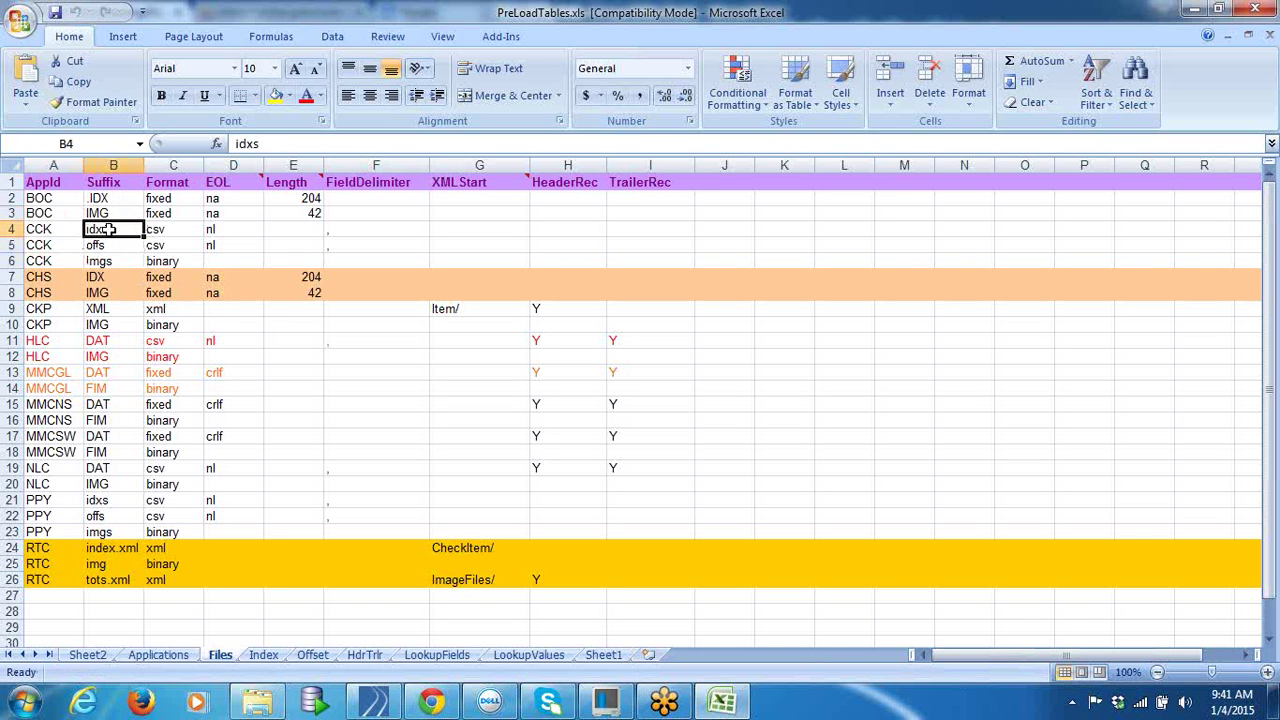
{"action": "left_click", "coordinate": [110, 247]}
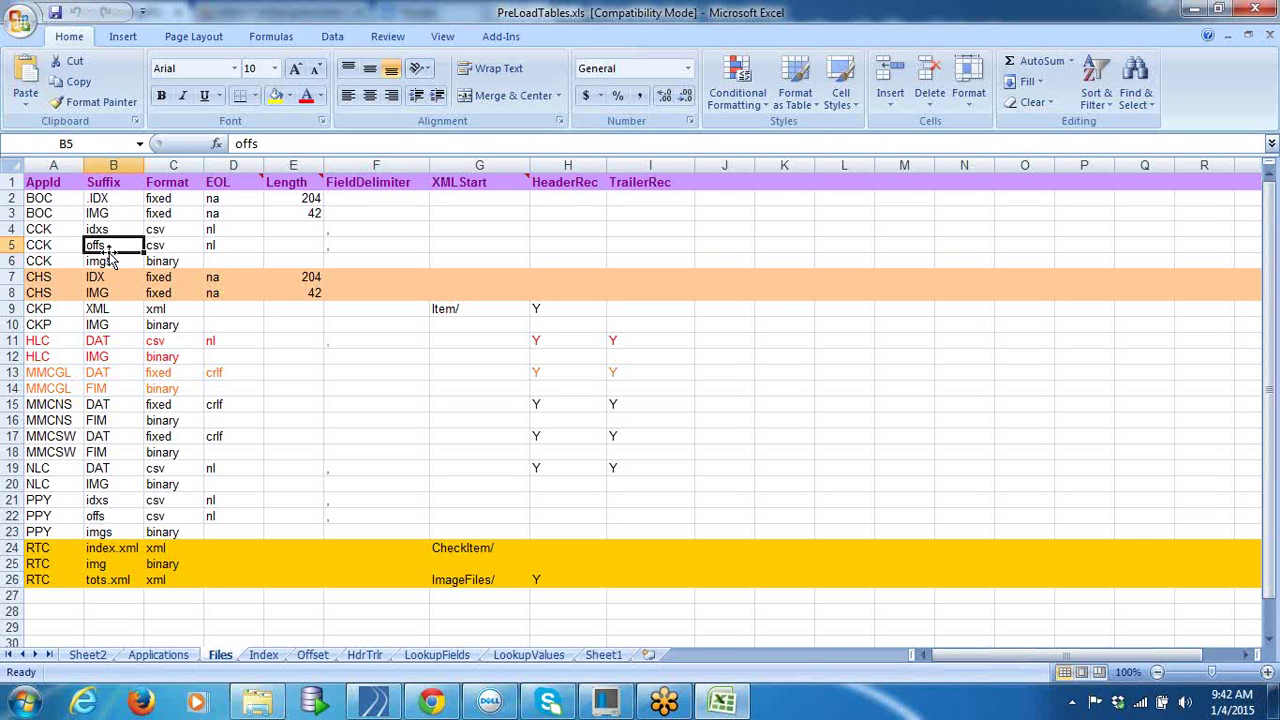
Step: Compare the fixed, csv and xml entries in the Format column for the BOC, HLC and RTC rows
{"action": "left_click", "coordinate": [166, 201]}
{"action": "left_click", "coordinate": [172, 214]}
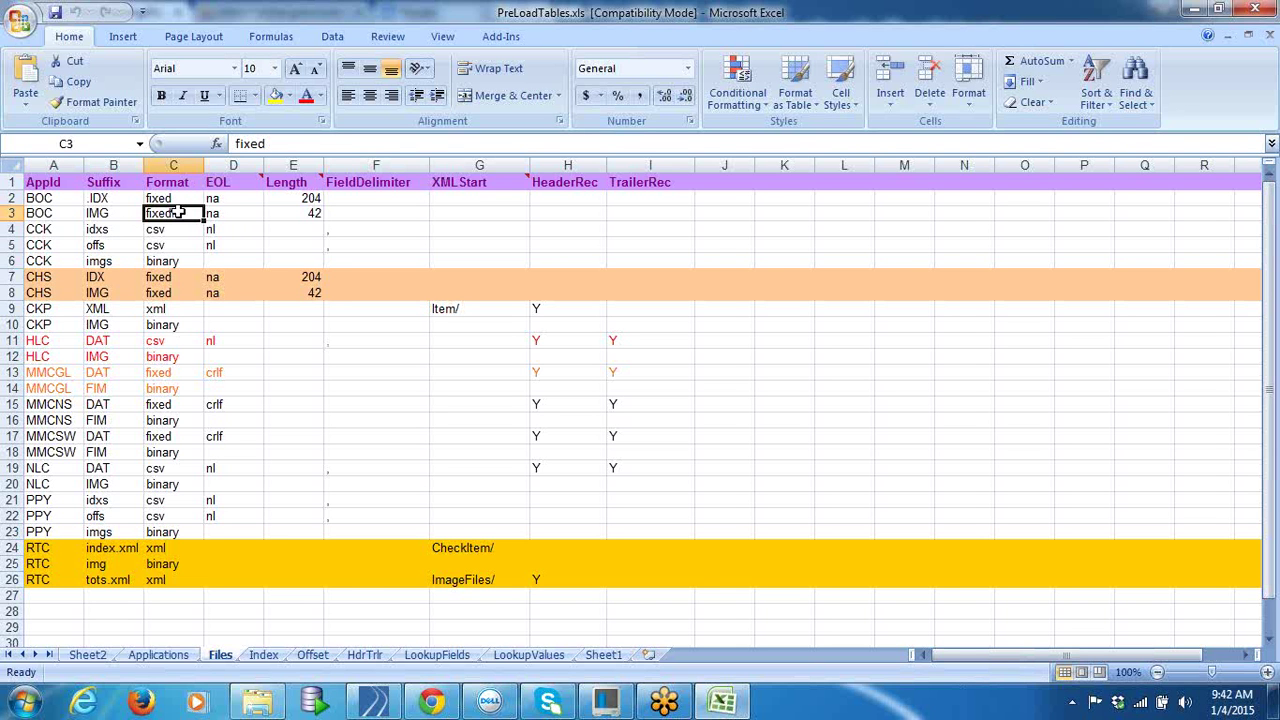
{"action": "left_click", "coordinate": [180, 342]}
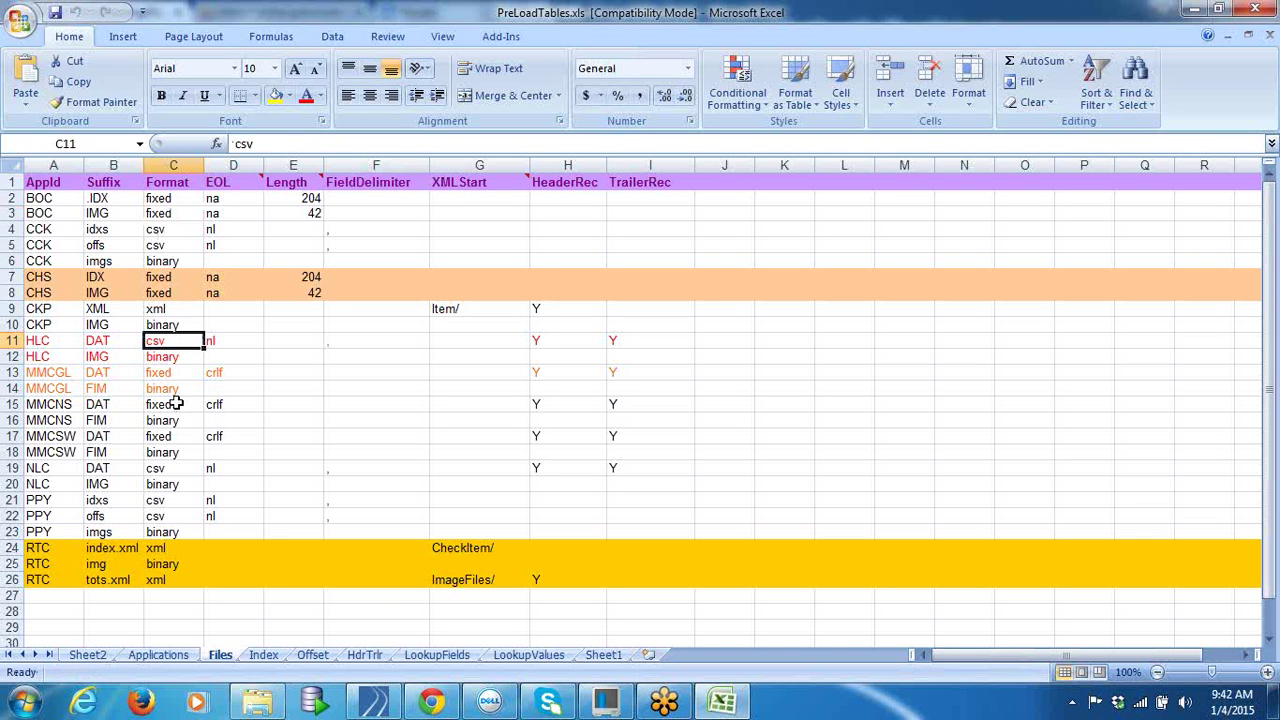
{"action": "left_click", "coordinate": [180, 549]}
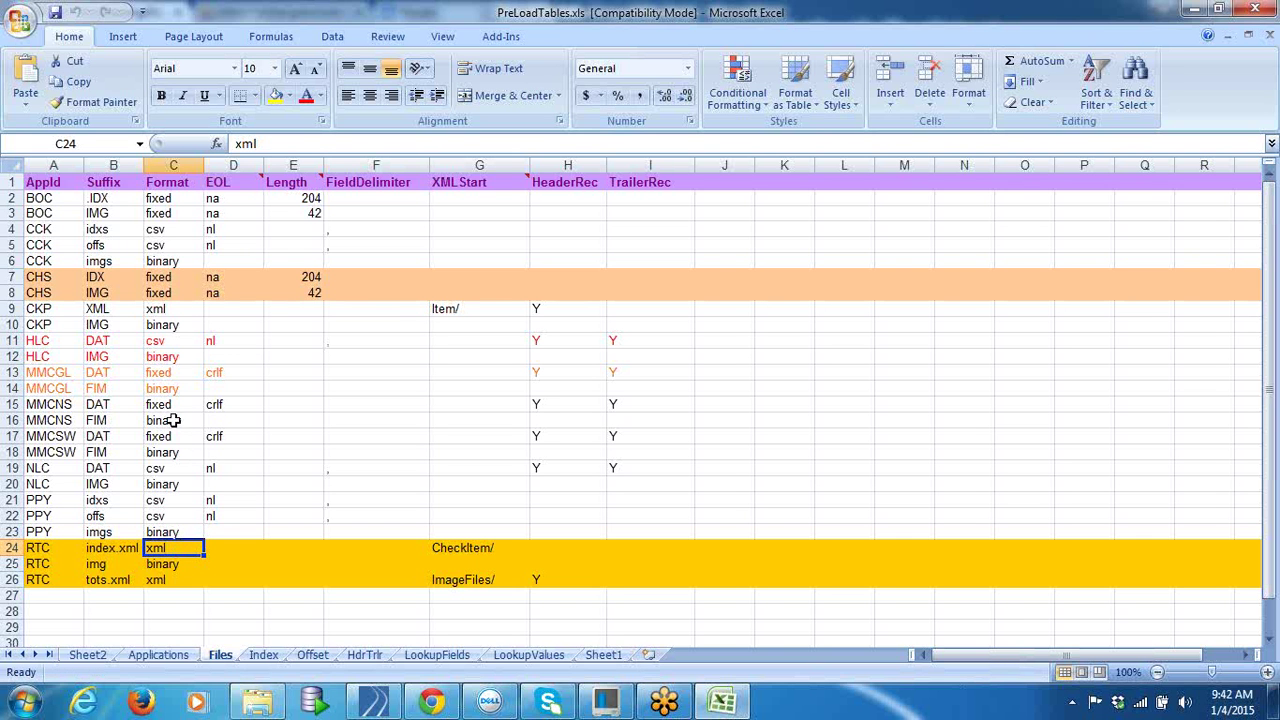
{"action": "left_click", "coordinate": [172, 201]}
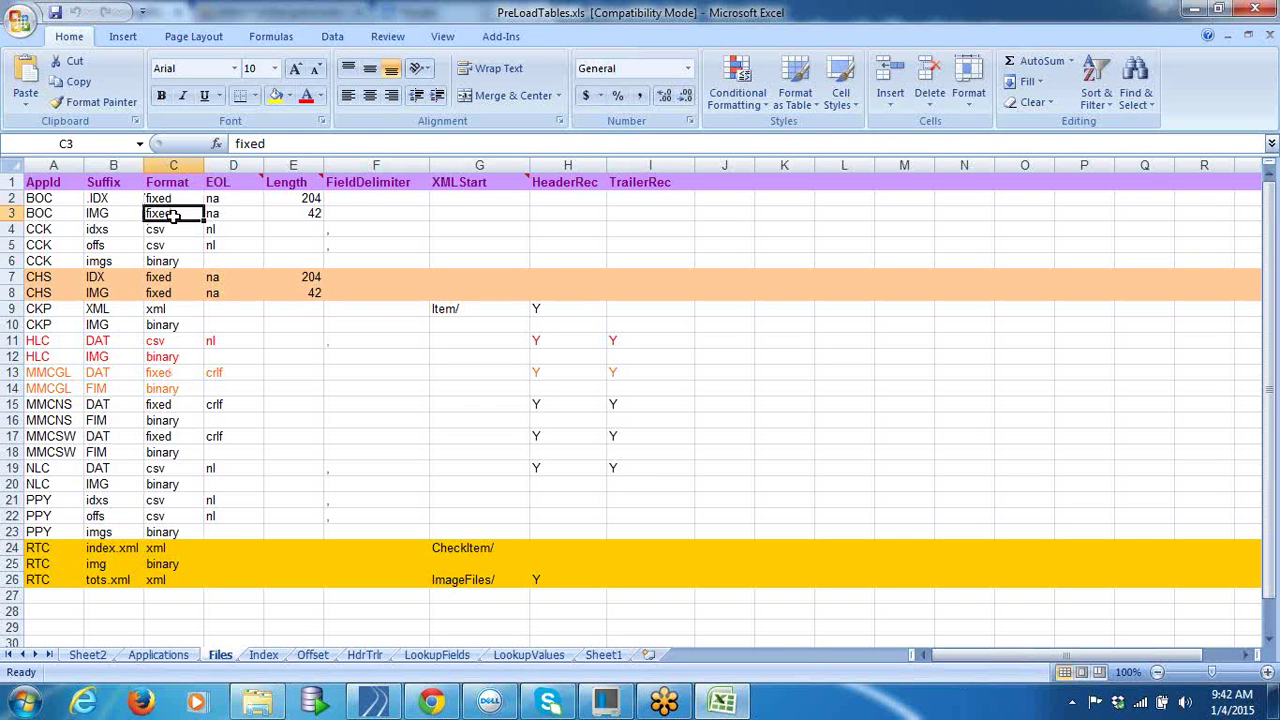
Step: Switch to Windows Explorer and open the BCBS folder on the C: drive in a second window
{"action": "left_click", "coordinate": [257, 702]}
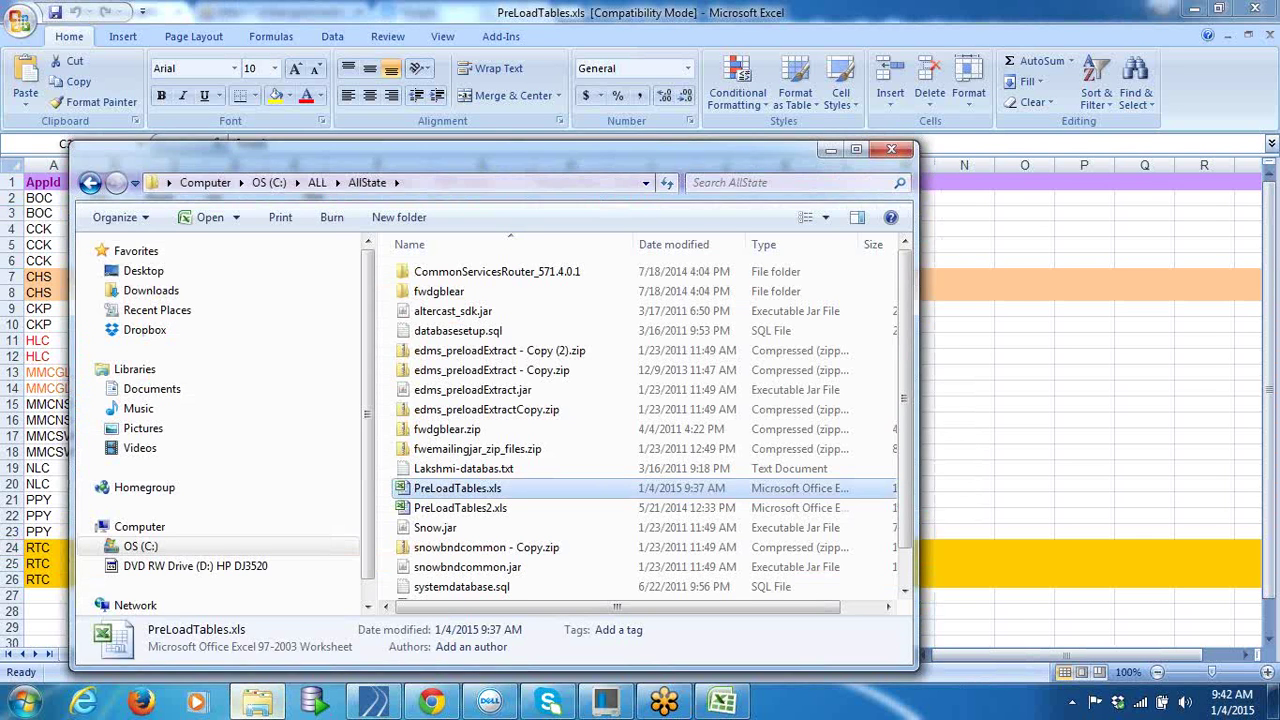
{"action": "left_click", "coordinate": [22, 702]}
{"action": "left_click", "coordinate": [326, 461]}
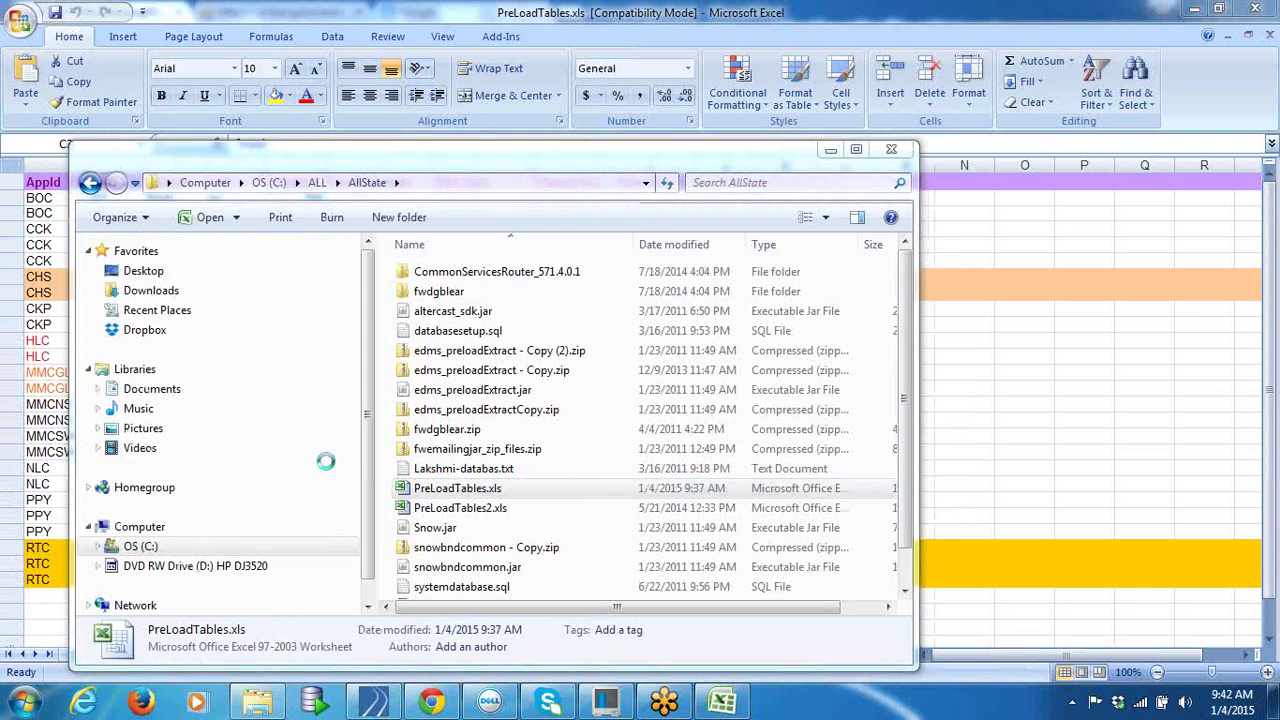
{"action": "left_click", "coordinate": [519, 170]}
{"action": "double_click", "coordinate": [519, 170]}
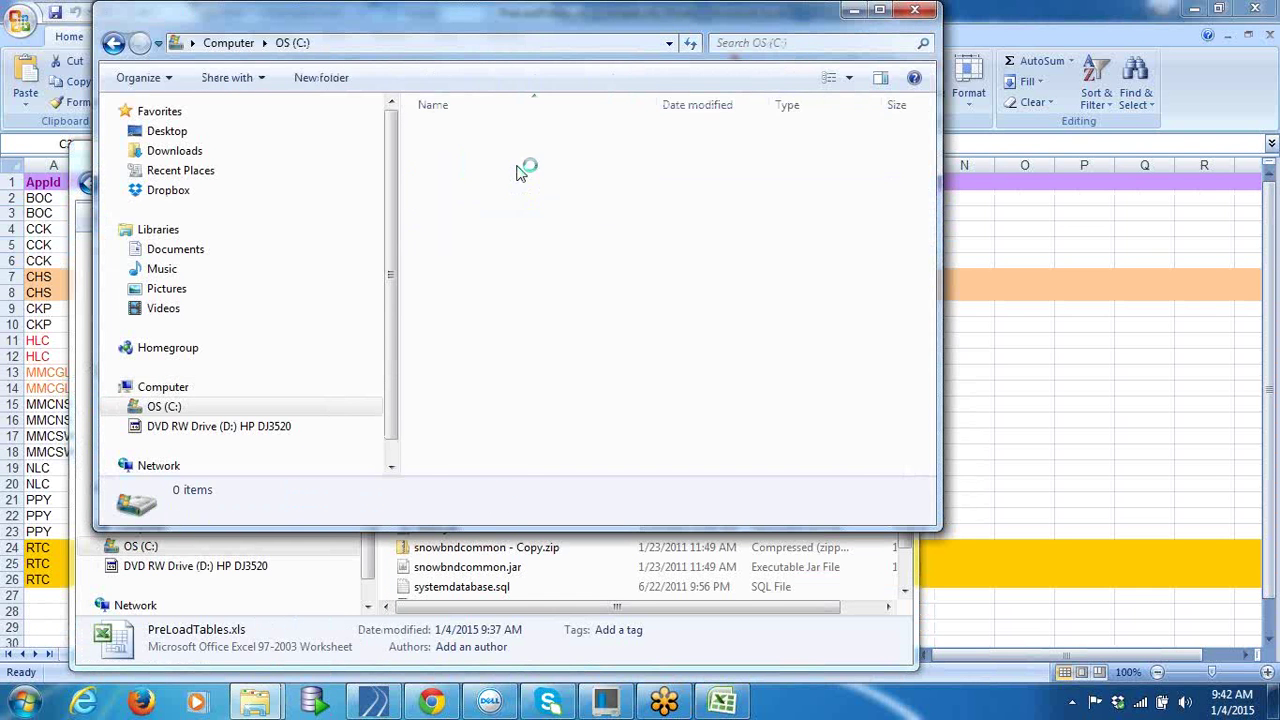
{"action": "left_click", "coordinate": [483, 252]}
{"action": "double_click", "coordinate": [483, 252]}
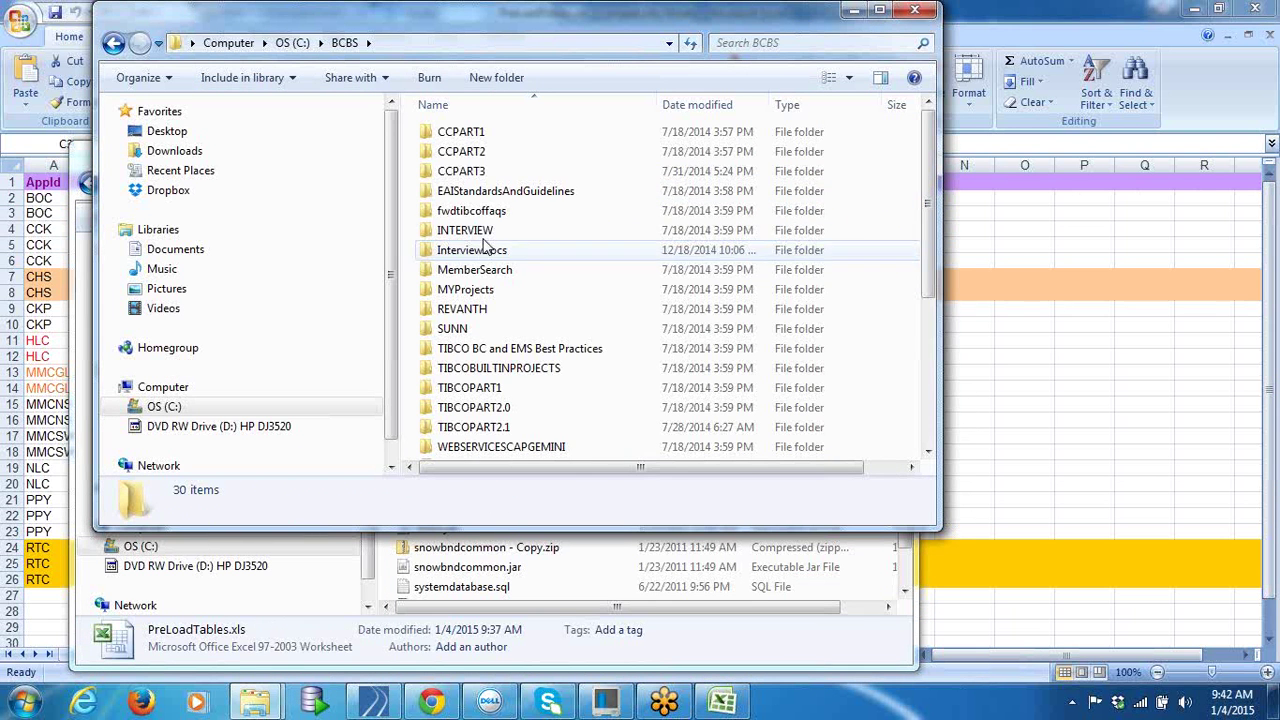
Step: Open the ToBeShown folder inside CCPART3\Notes
{"action": "double_click", "coordinate": [487, 166]}
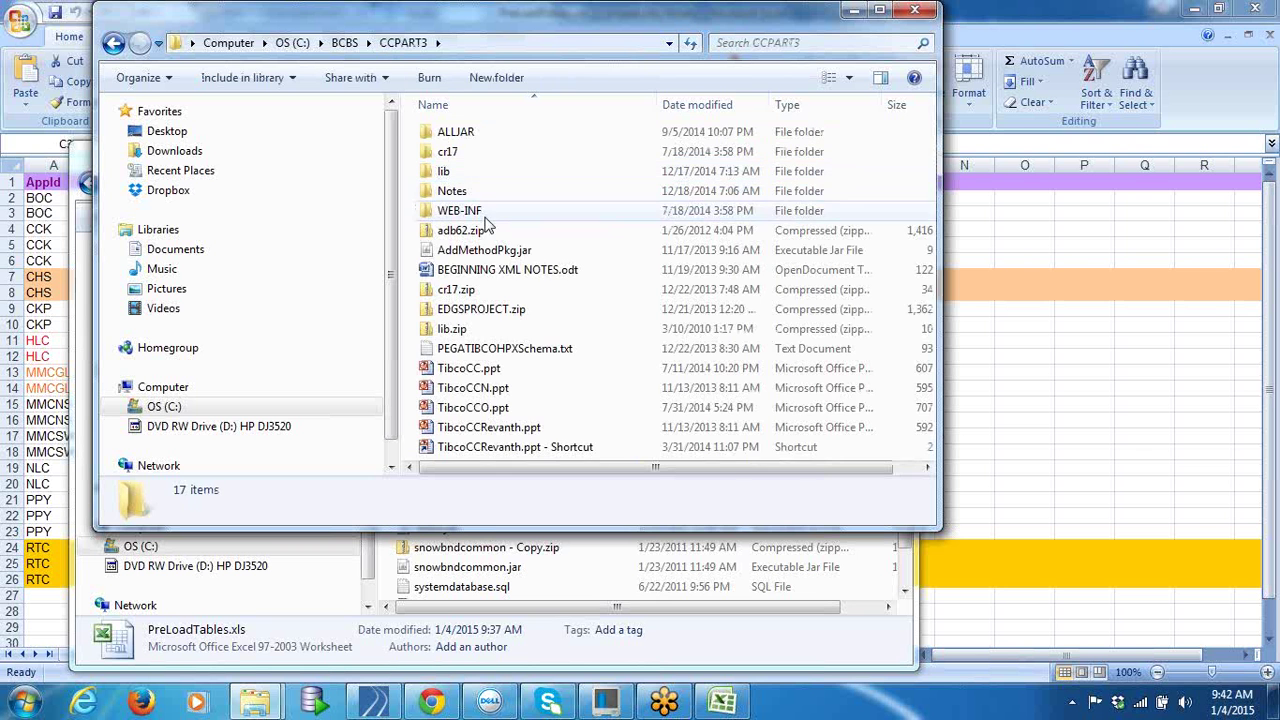
{"action": "left_click", "coordinate": [478, 194]}
{"action": "double_click", "coordinate": [477, 196]}
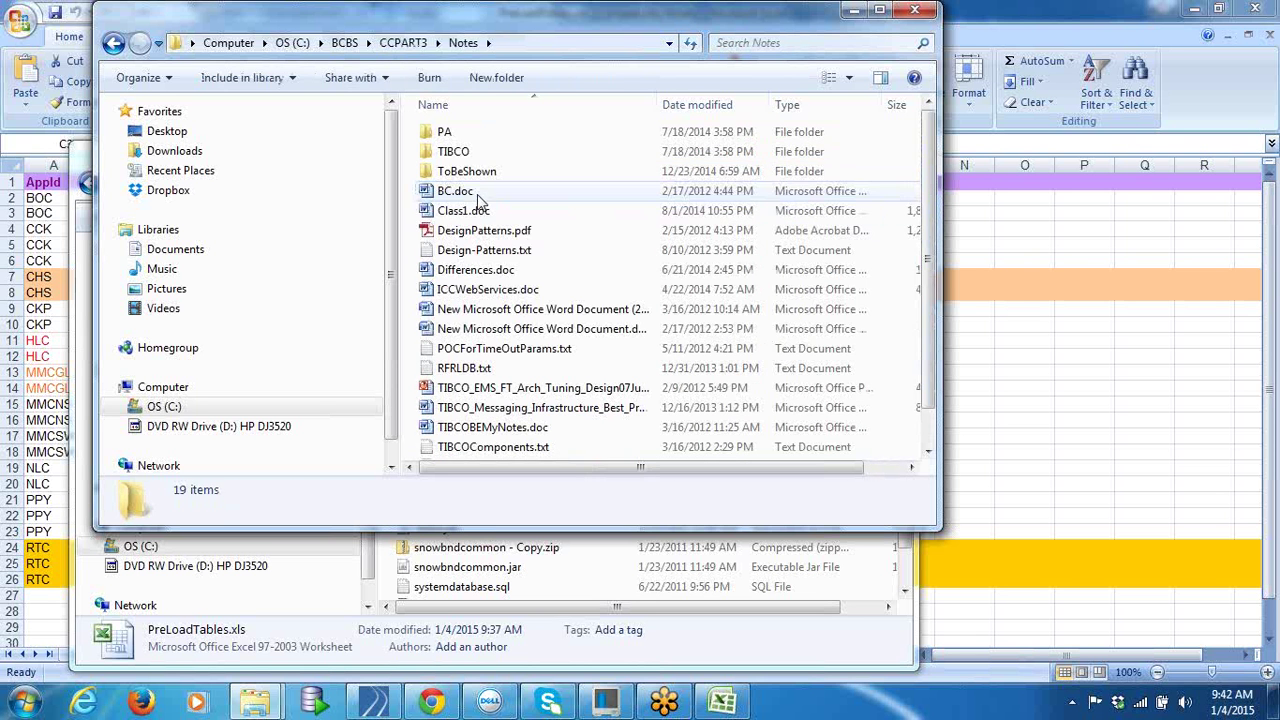
{"action": "double_click", "coordinate": [484, 169]}
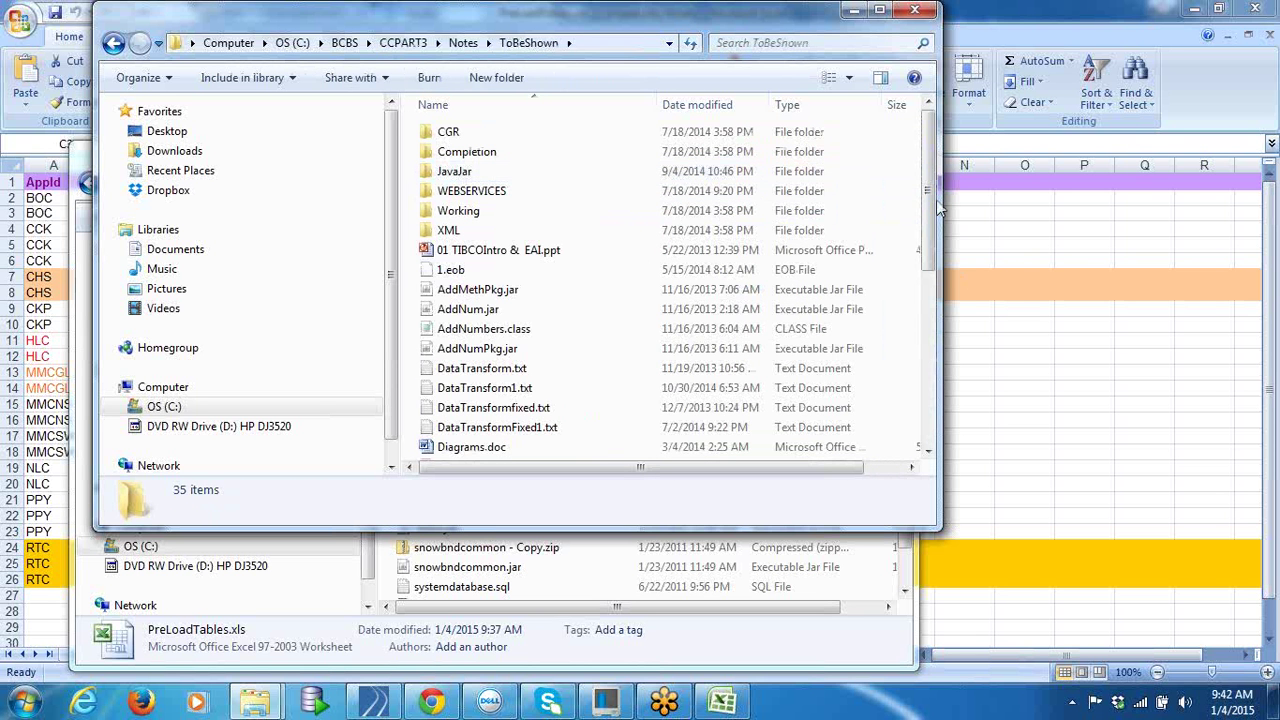
Step: Look through the files in the ToBeShown folder and its parent Notes folder
{"action": "left_click_drag", "start_coordinate": [928, 200], "coordinate": [918, 170]}
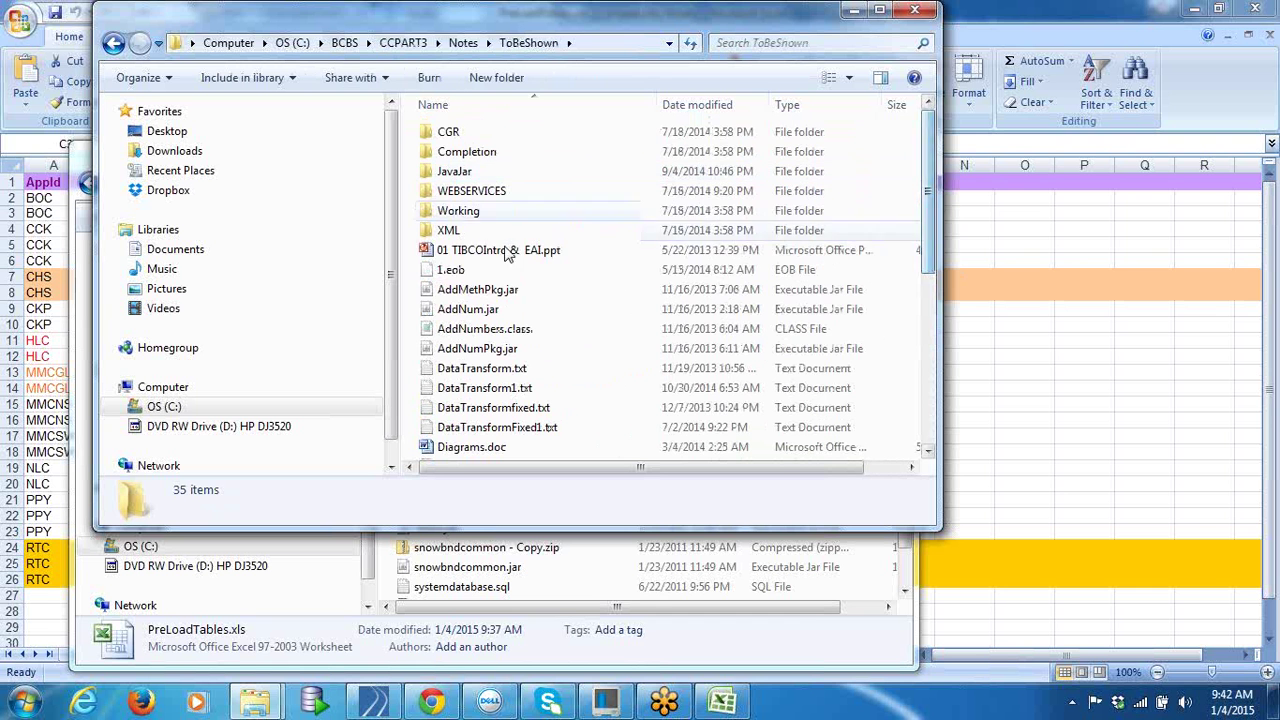
{"action": "left_click_drag", "start_coordinate": [928, 220], "coordinate": [895, 450]}
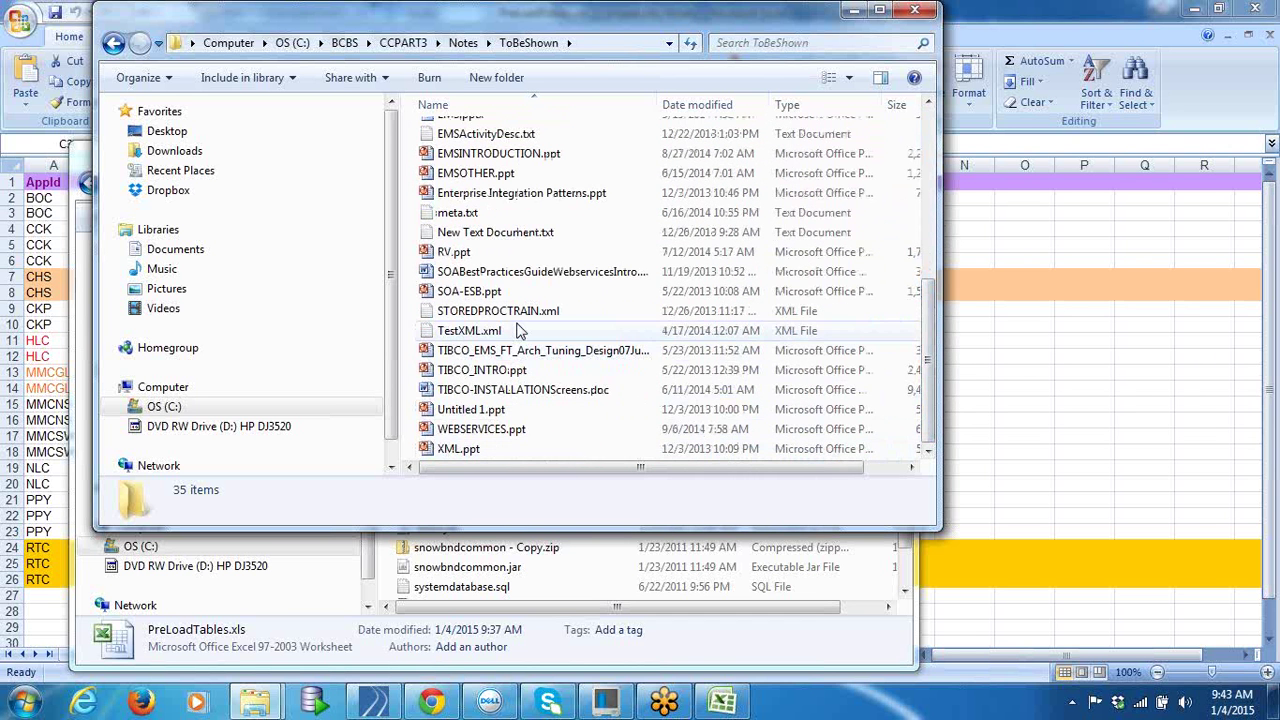
{"action": "scroll", "coordinate": [640, 300], "scroll_direction": "up", "scroll_amount": 6}
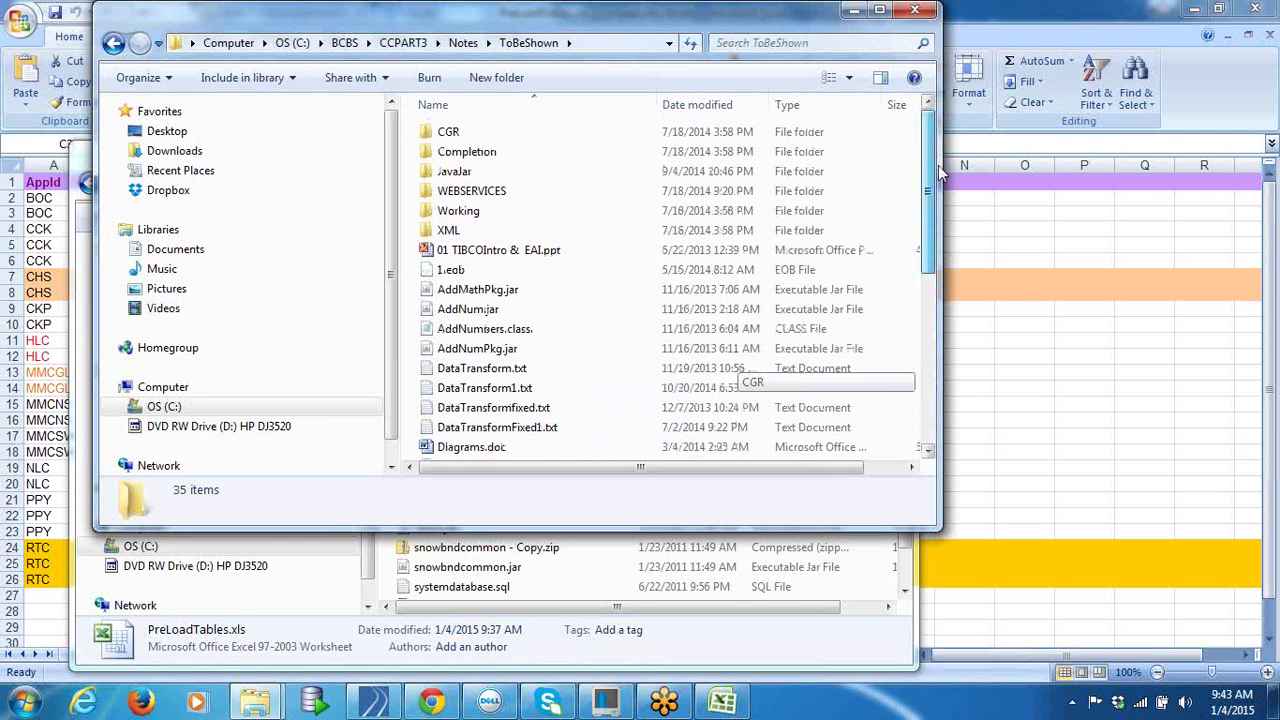
{"action": "left_click", "coordinate": [463, 42]}
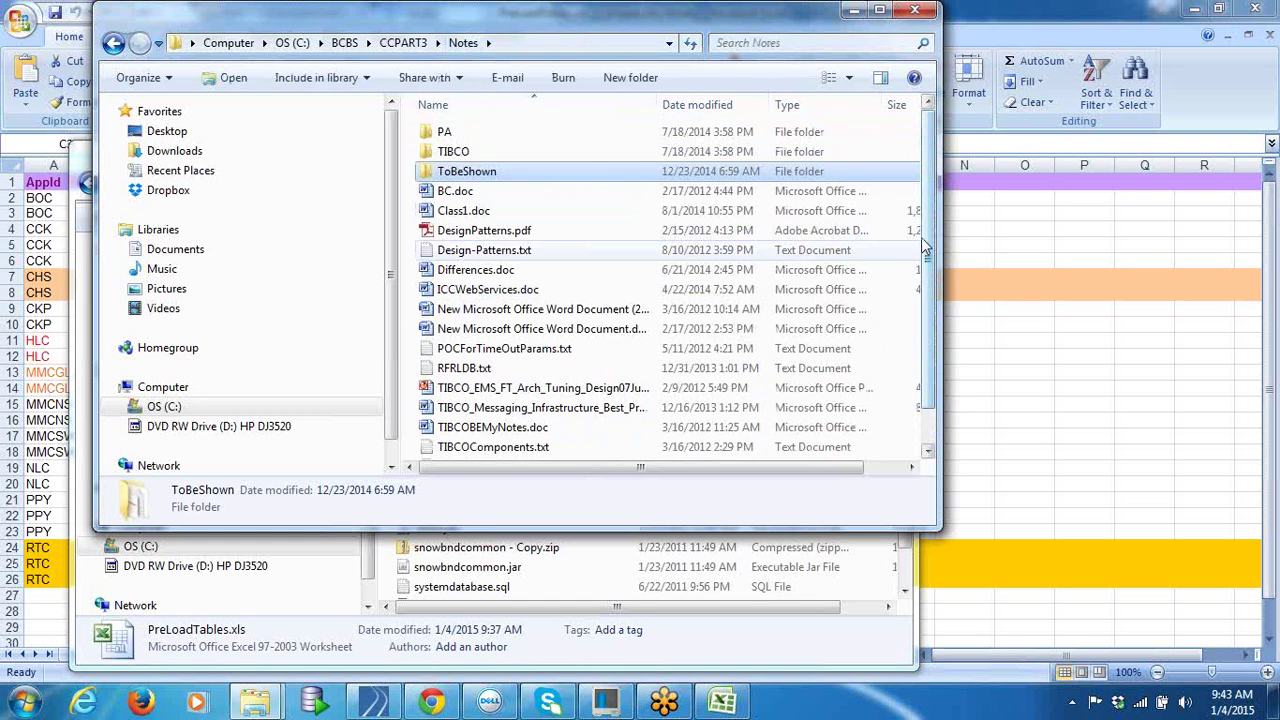
{"action": "scroll", "coordinate": [935, 240], "scroll_direction": "down", "scroll_amount": 1}
{"action": "scroll", "coordinate": [935, 240], "scroll_direction": "up", "scroll_amount": 1}
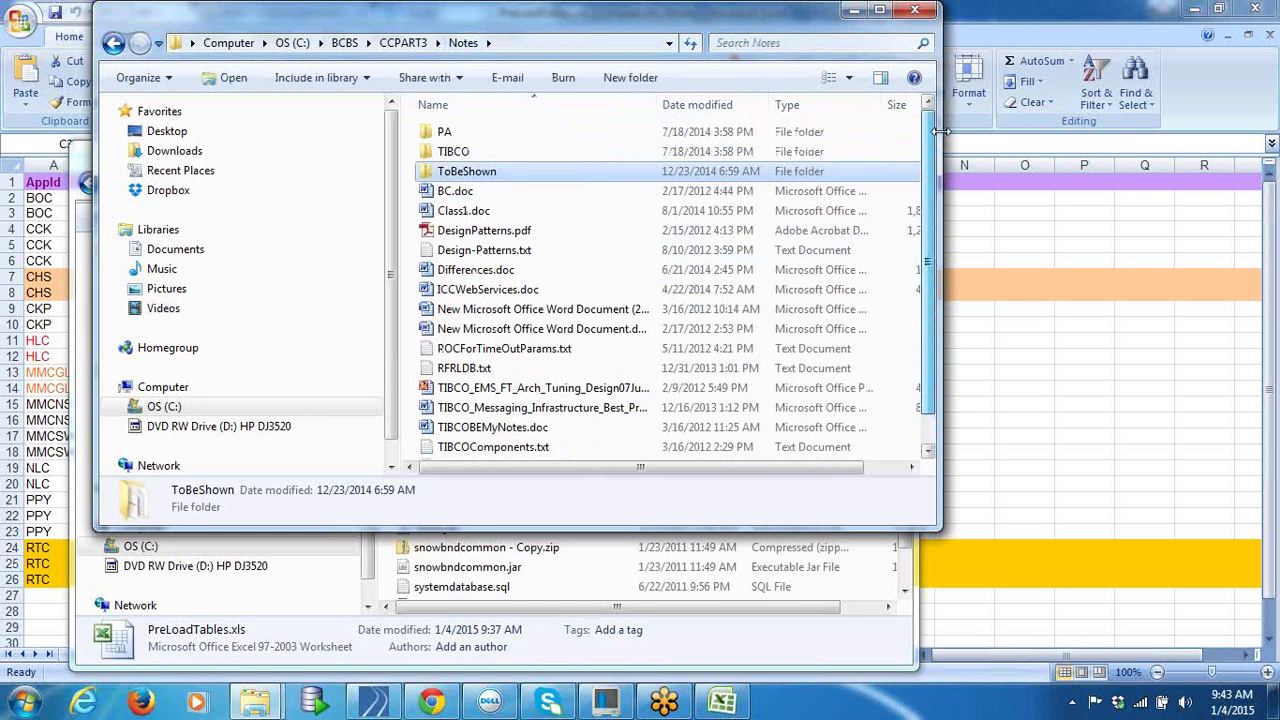
Step: Return to the ToBeShown folder and look through its subfolders and files again
{"action": "double_click", "coordinate": [466, 172]}
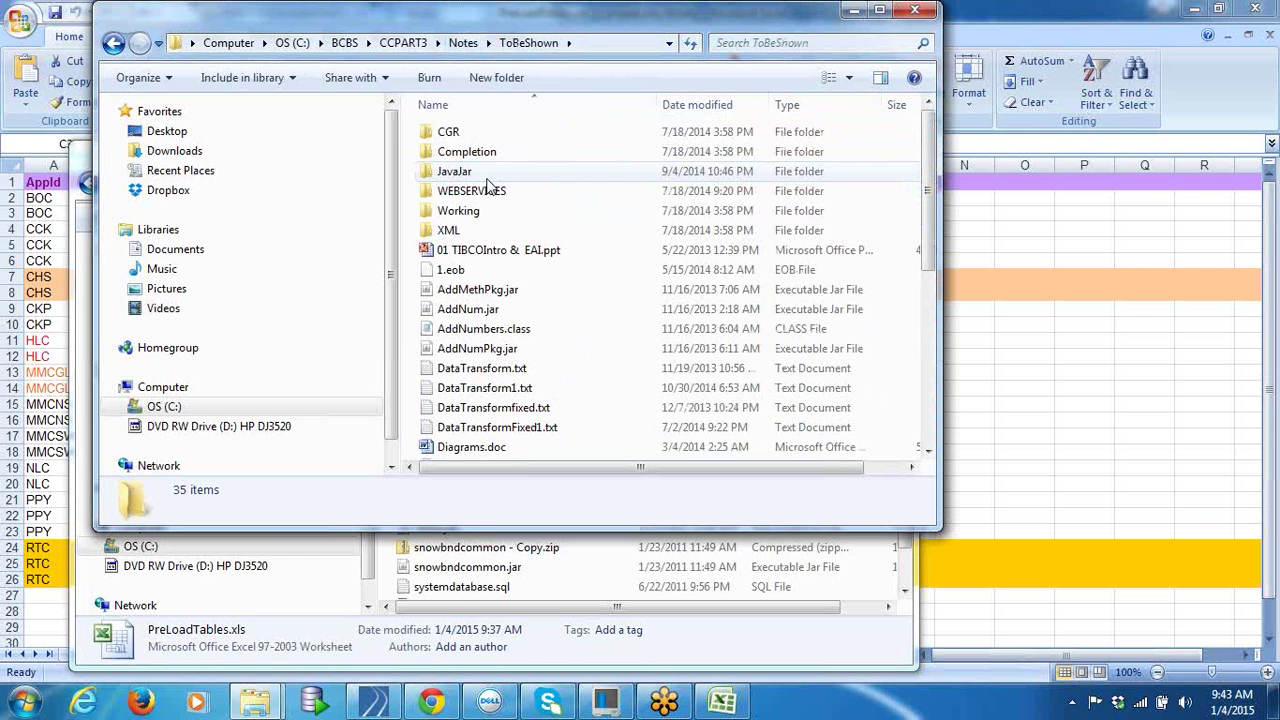
{"action": "left_click", "coordinate": [500, 210]}
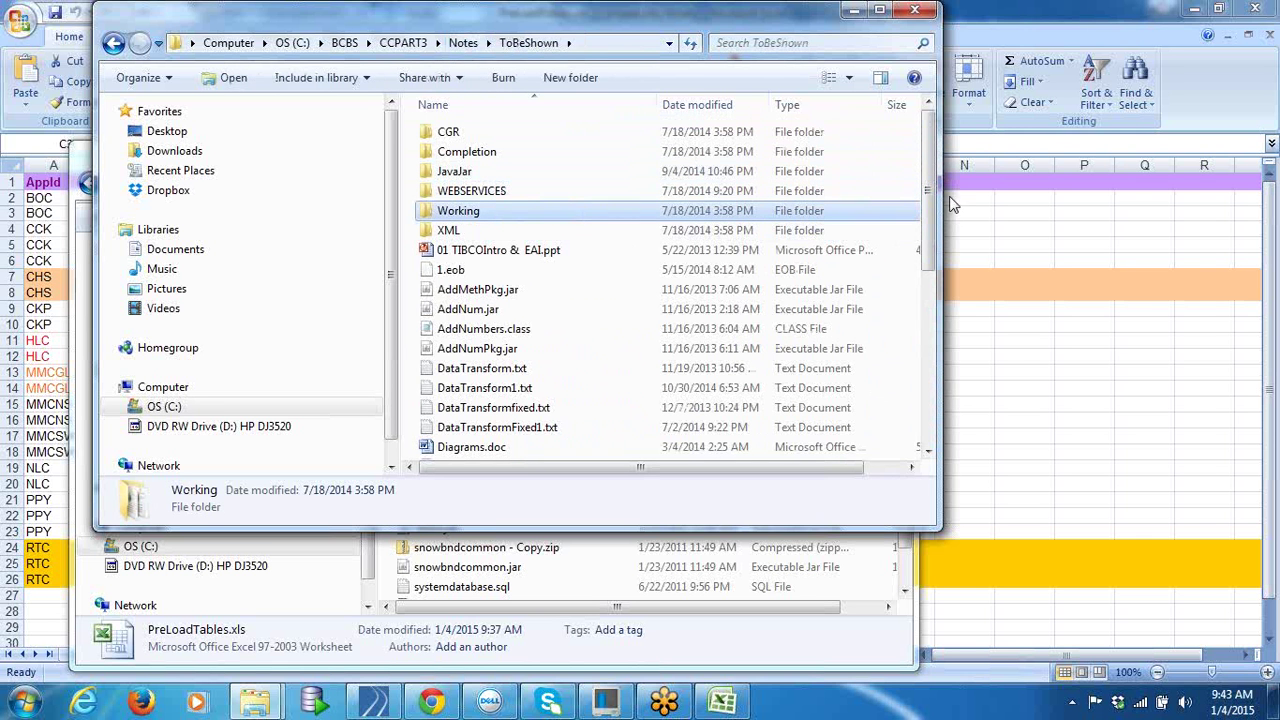
{"action": "left_click_drag", "start_coordinate": [936, 186], "coordinate": [936, 372]}
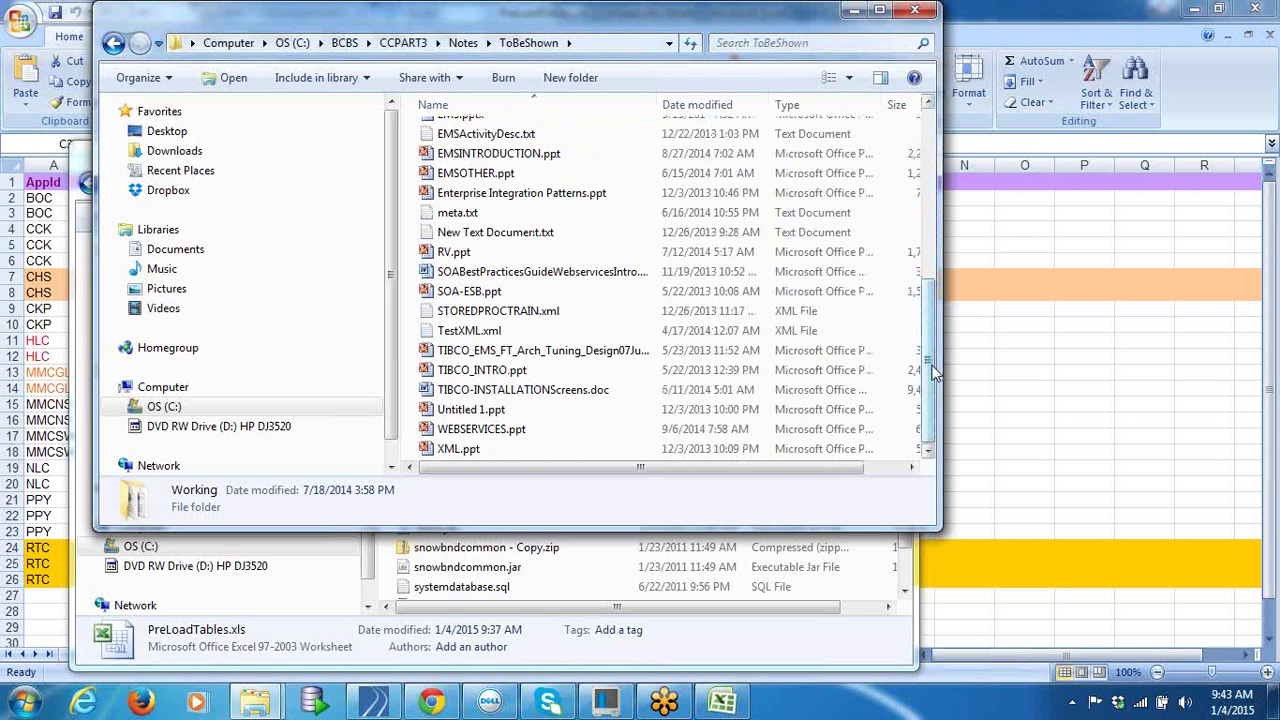
{"action": "scroll", "coordinate": [936, 372], "scroll_direction": "up", "scroll_amount": 10}
Step: Check the contents of the XML and WEBSERVICES subfolders, returning to ToBeShown after each
{"action": "double_click", "coordinate": [590, 231]}
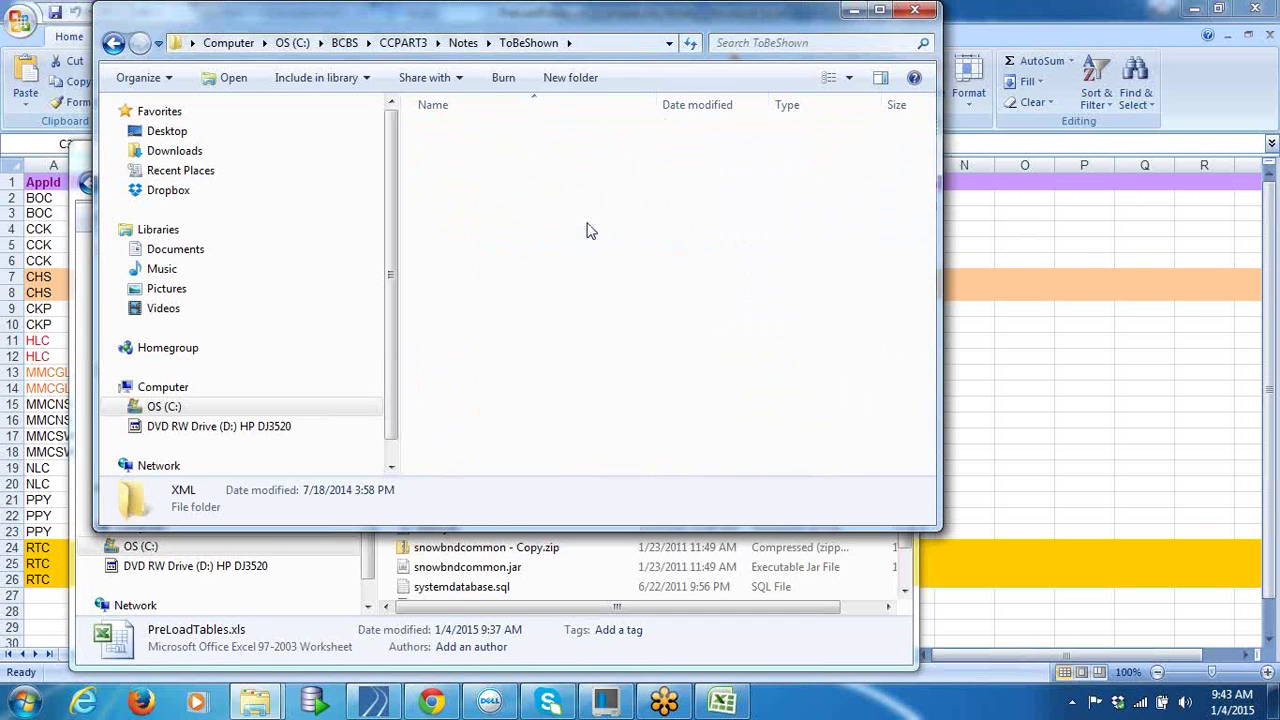
{"action": "left_click", "coordinate": [503, 44]}
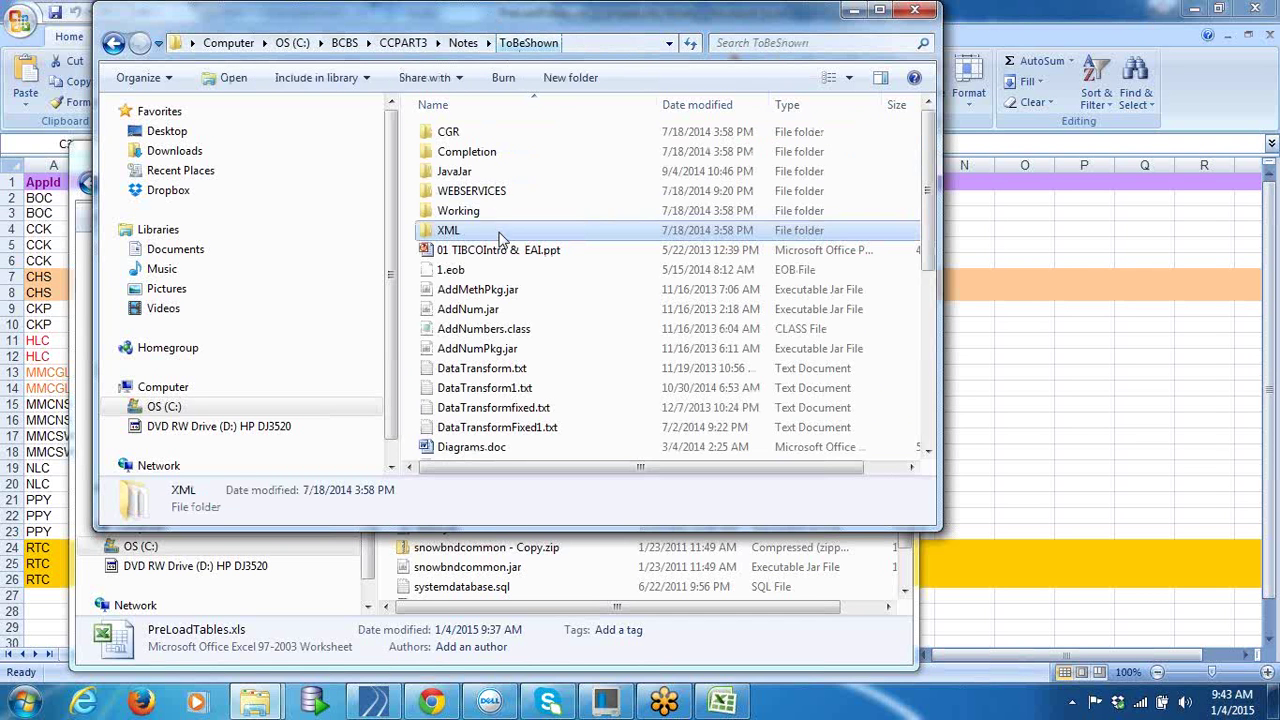
{"action": "double_click", "coordinate": [480, 191]}
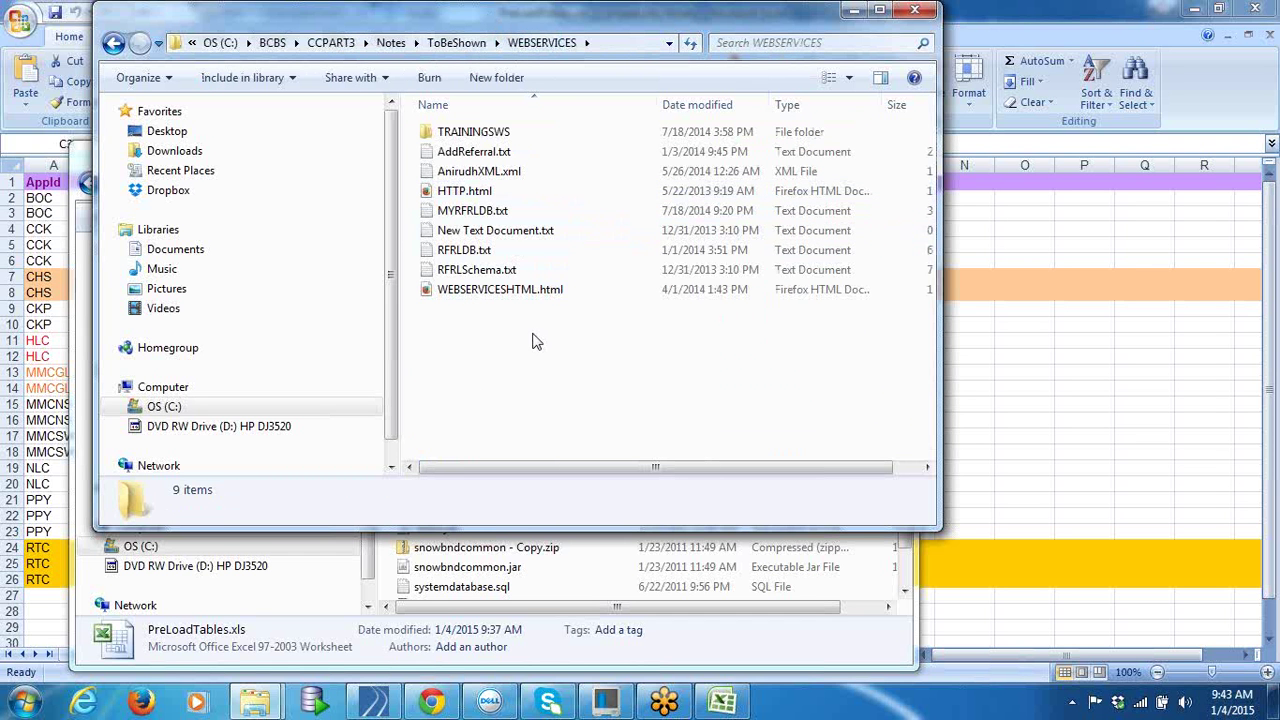
{"action": "left_click", "coordinate": [485, 43]}
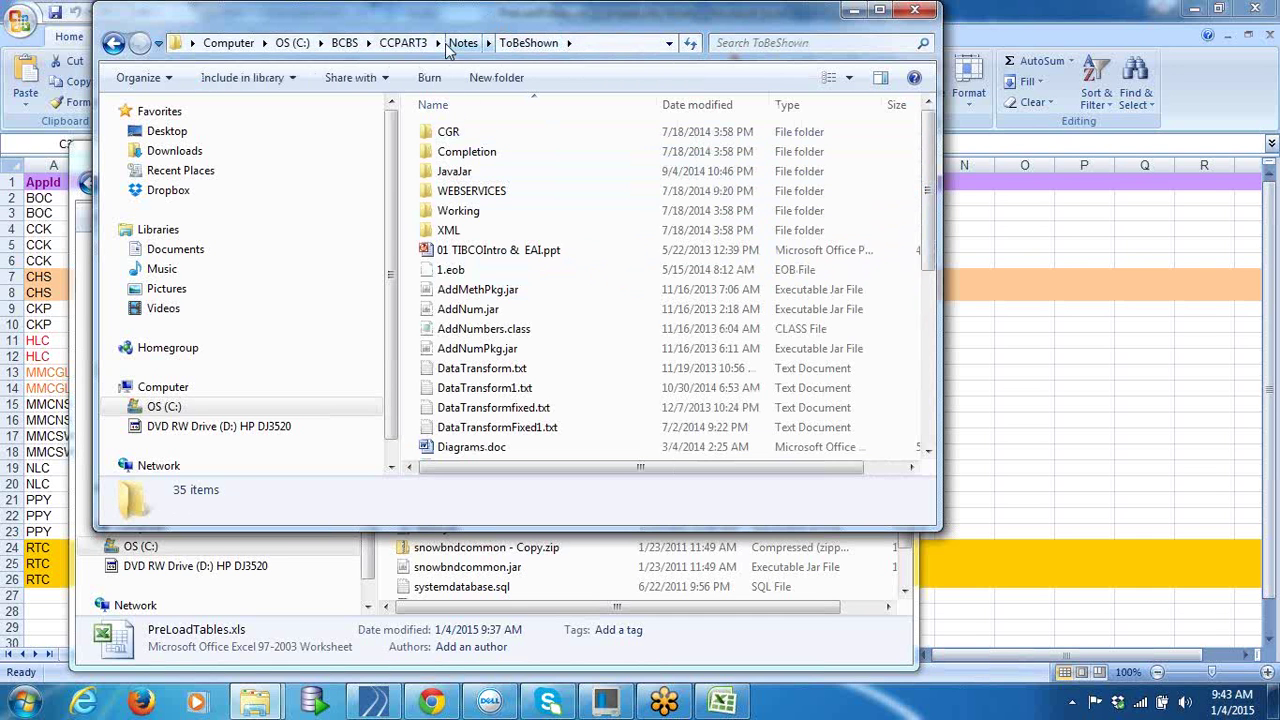
Step: Find TestXML.xml and meta.txt in the ToBeShown folder and leave meta.txt selected
{"action": "left_click_drag", "start_coordinate": [928, 262], "coordinate": [930, 432]}
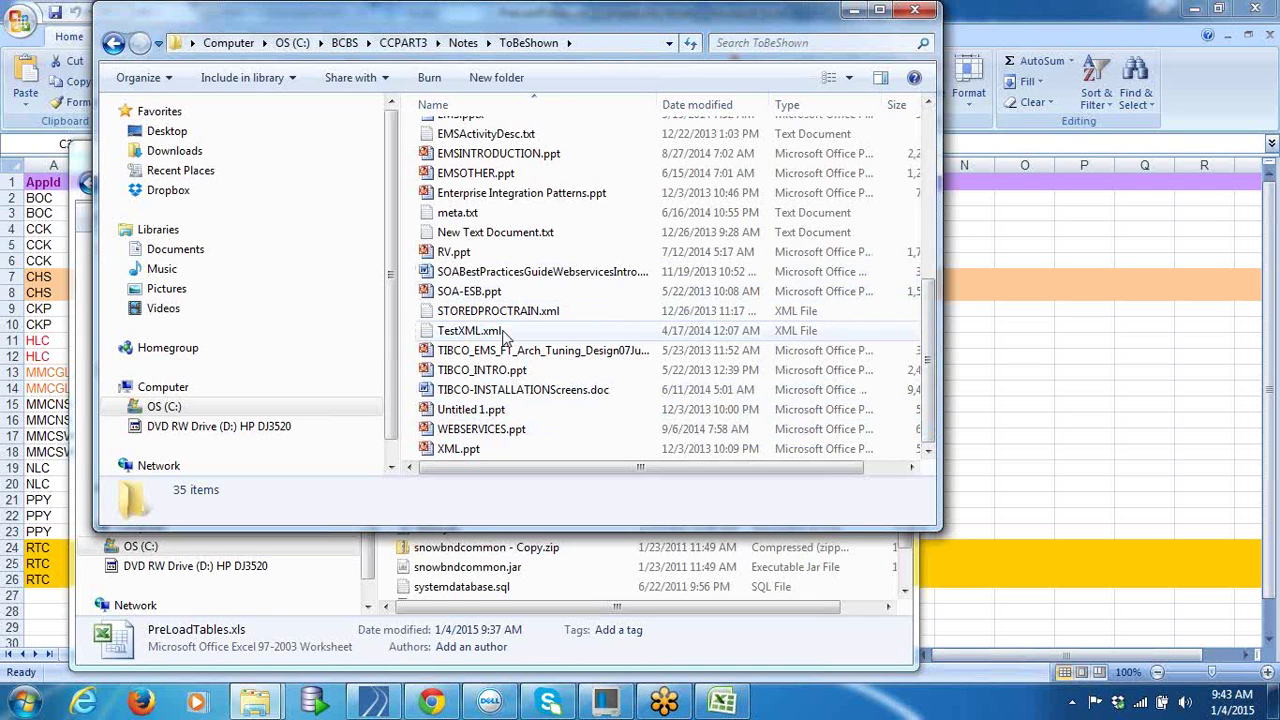
{"action": "left_click", "coordinate": [468, 330]}
{"action": "left_click", "coordinate": [480, 214]}
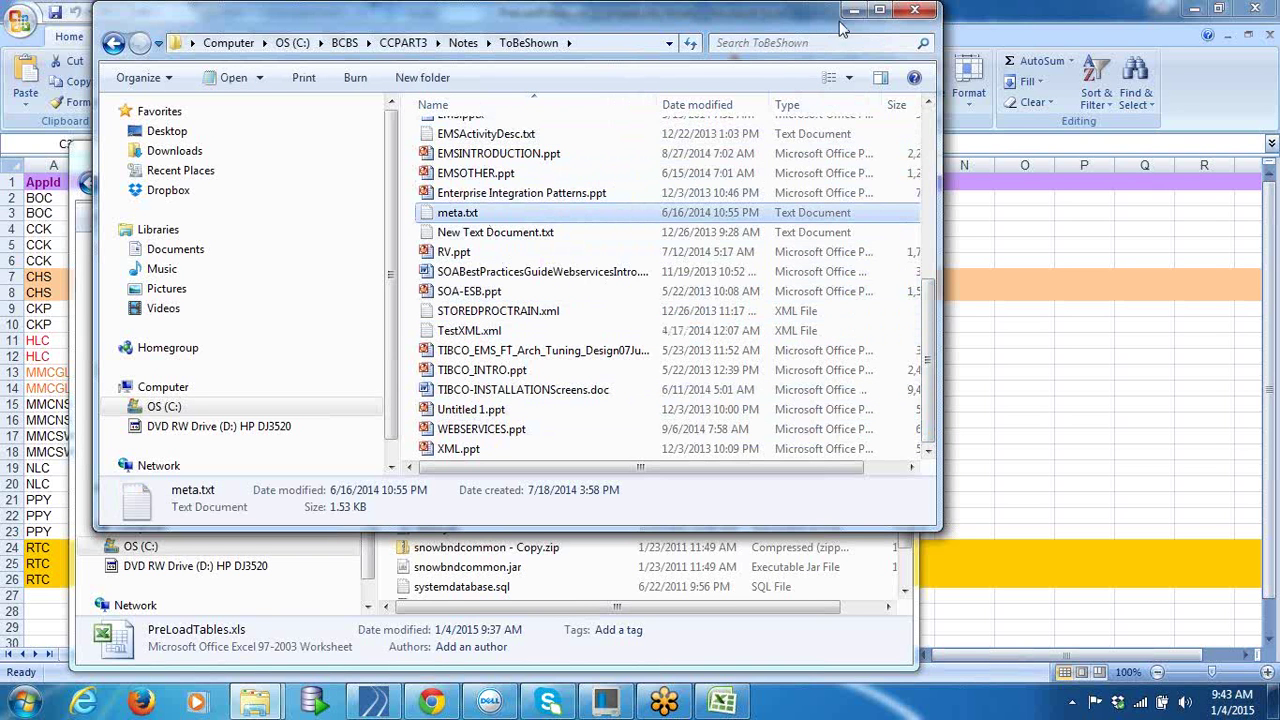
Step: Open DataTransformfixed.txt from the ToBeShown folder, read its contents, and close it
{"action": "left_click_drag", "start_coordinate": [928, 356], "coordinate": [930, 230]}
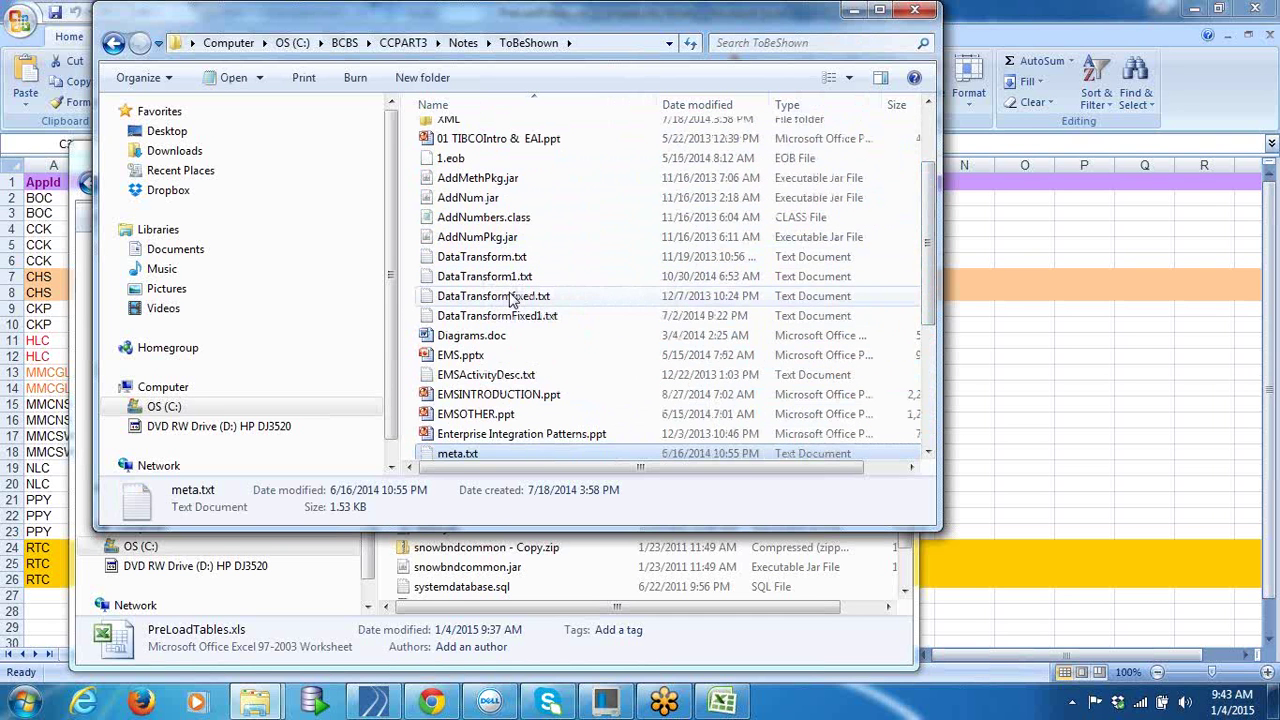
{"action": "left_click", "coordinate": [511, 302]}
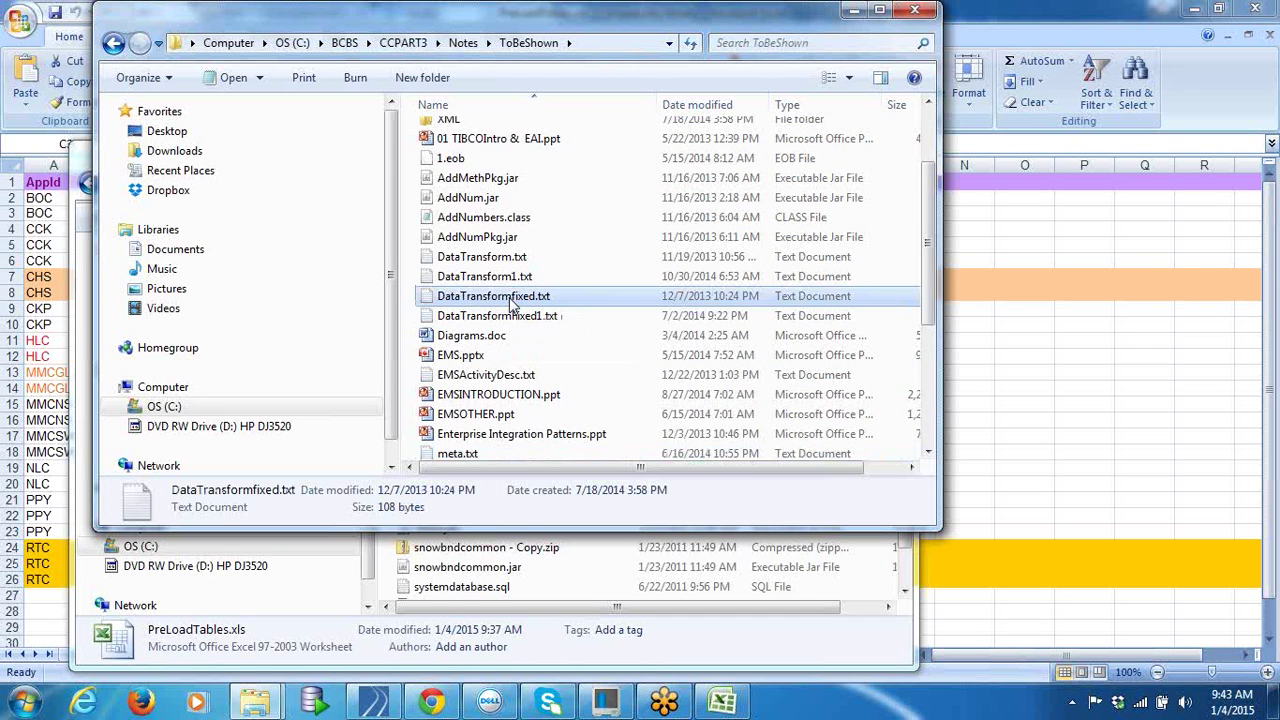
{"action": "double_click", "coordinate": [527, 300]}
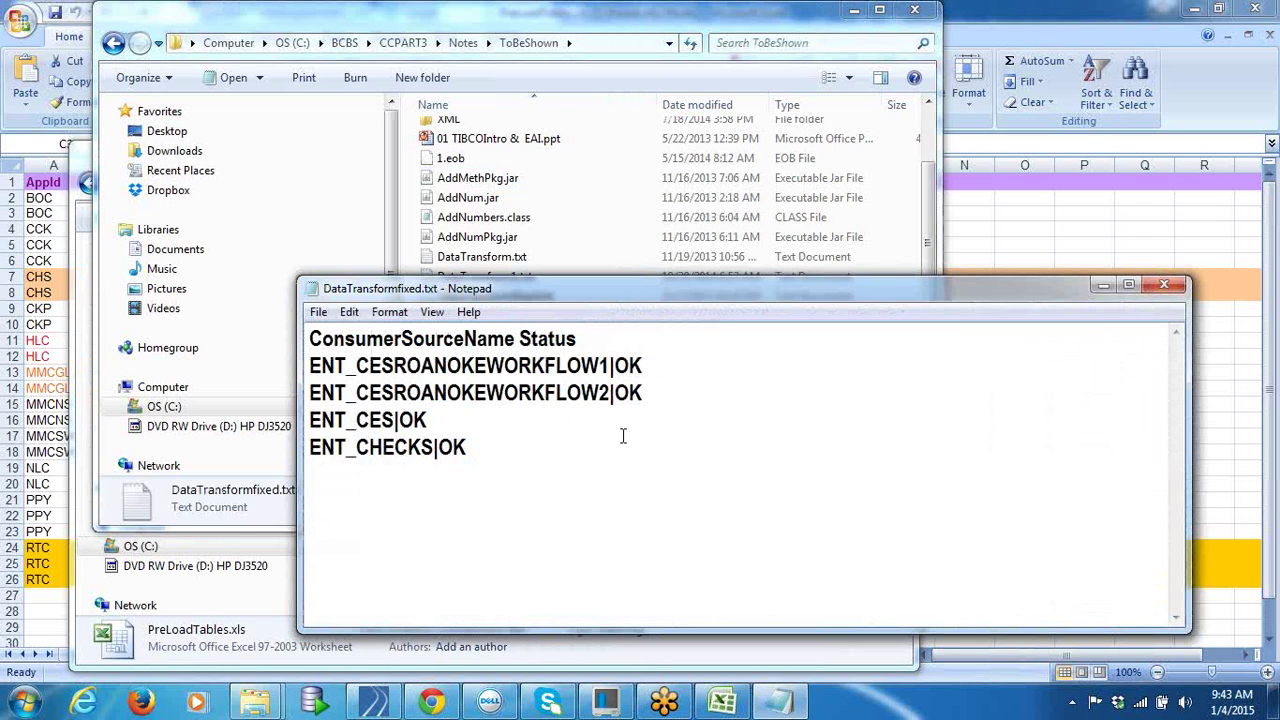
{"action": "left_click", "coordinate": [1164, 285]}
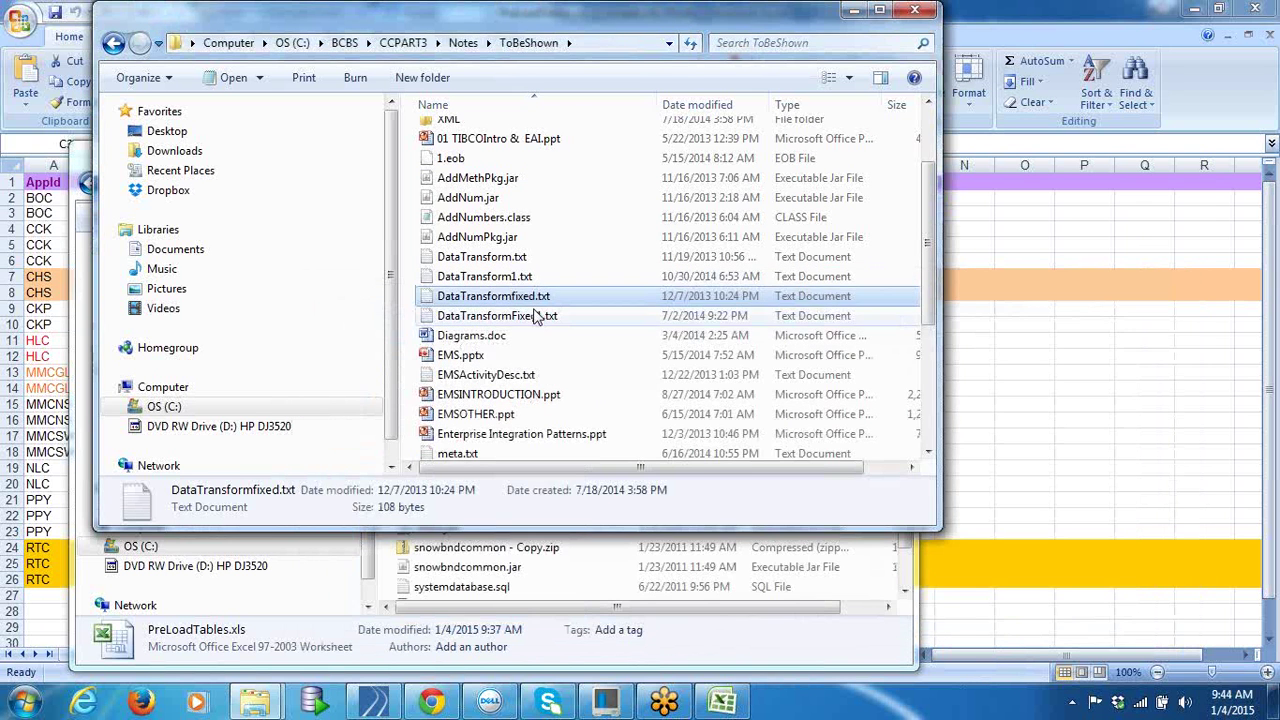
Step: Open DataTransformFixed1.txt and minimize both folder windows to show the text over the Files sheet
{"action": "double_click", "coordinate": [532, 315]}
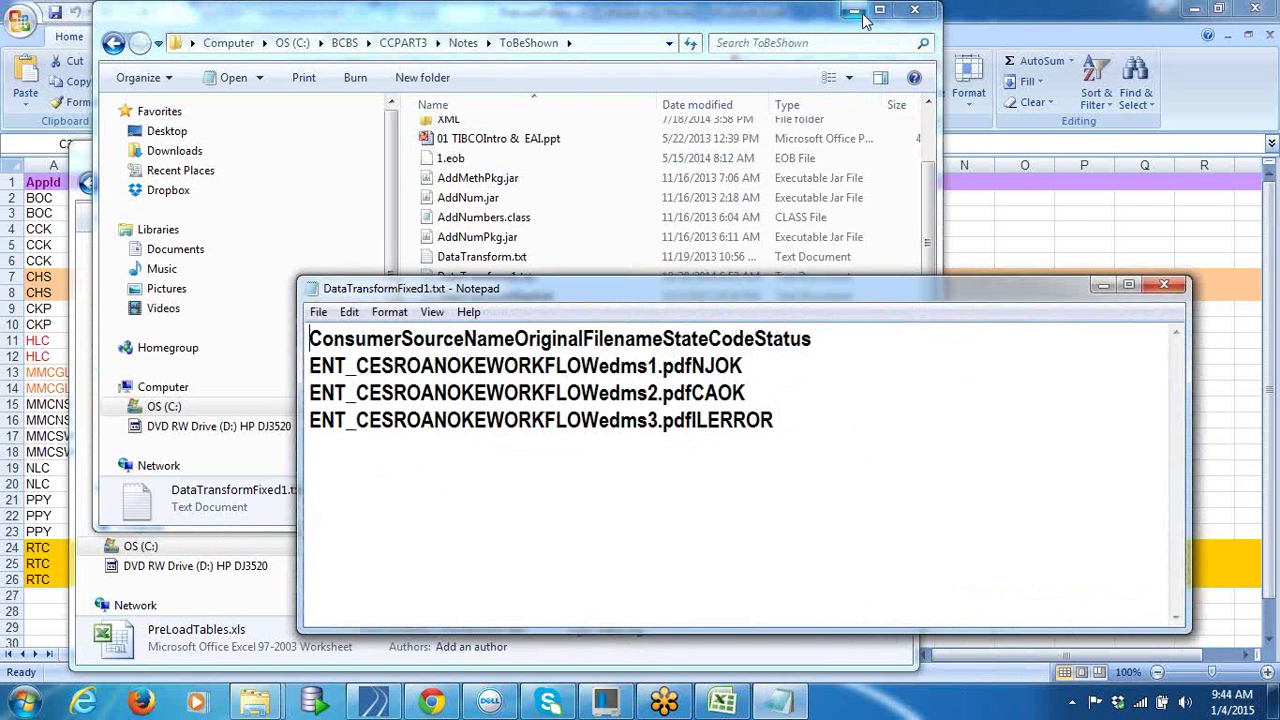
{"action": "left_click", "coordinate": [854, 10]}
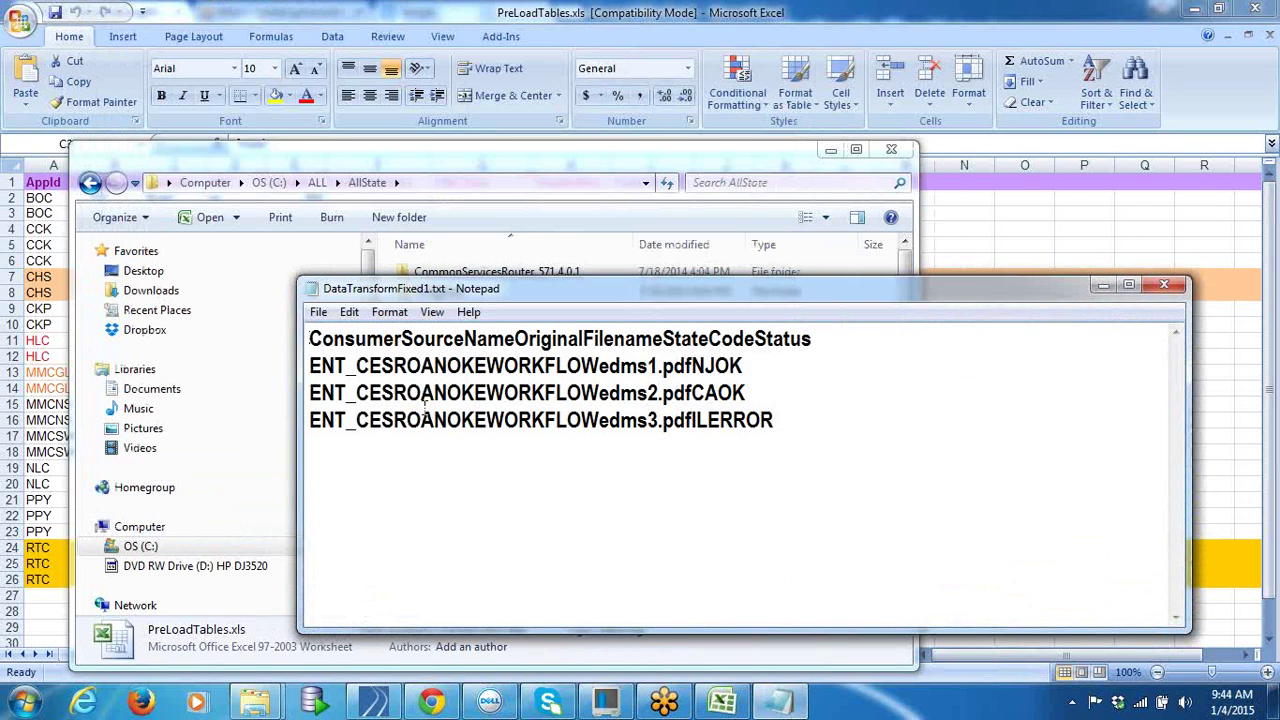
{"action": "left_click", "coordinate": [831, 150]}
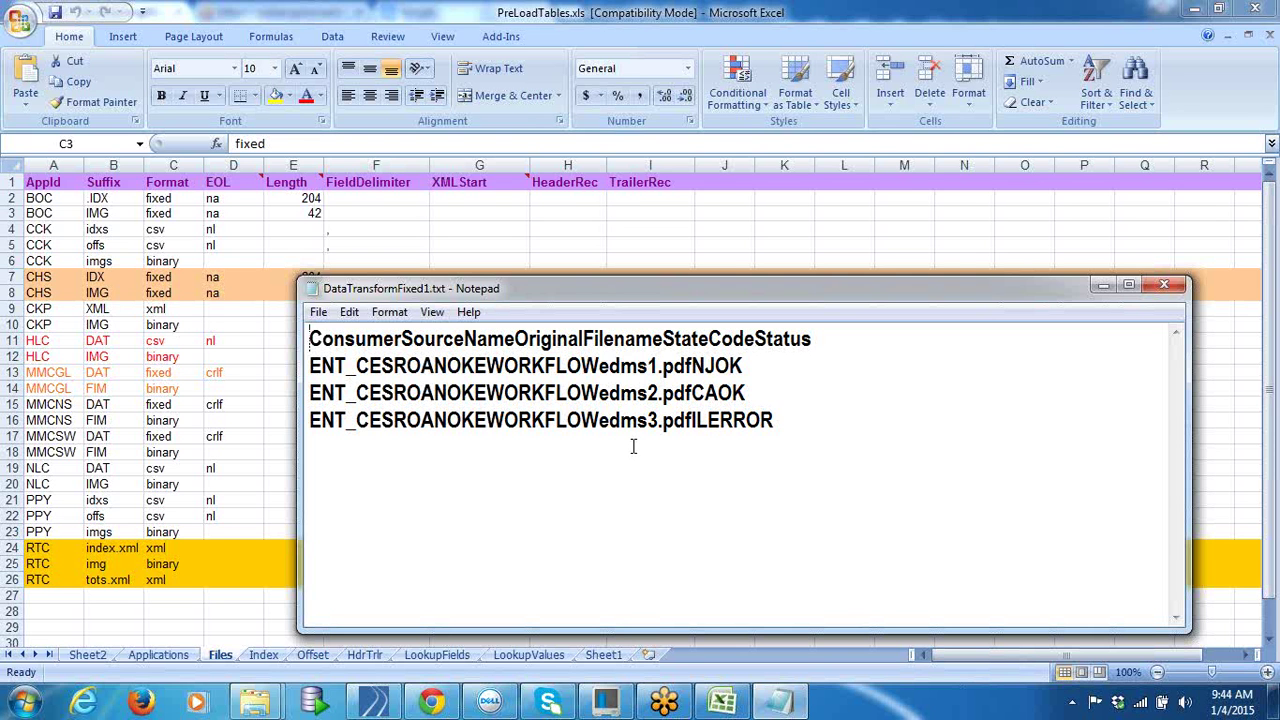
Step: Highlight the edms1.pdf record in DataTransformFixed1.txt to compare it with the fixed-format Length values on the Files sheet
{"action": "left_click_drag", "start_coordinate": [801, 430], "coordinate": [230, 335]}
{"action": "left_click", "coordinate": [497, 360]}
{"action": "left_click", "coordinate": [766, 375]}
{"action": "left_click_drag", "start_coordinate": [766, 375], "coordinate": [284, 365]}
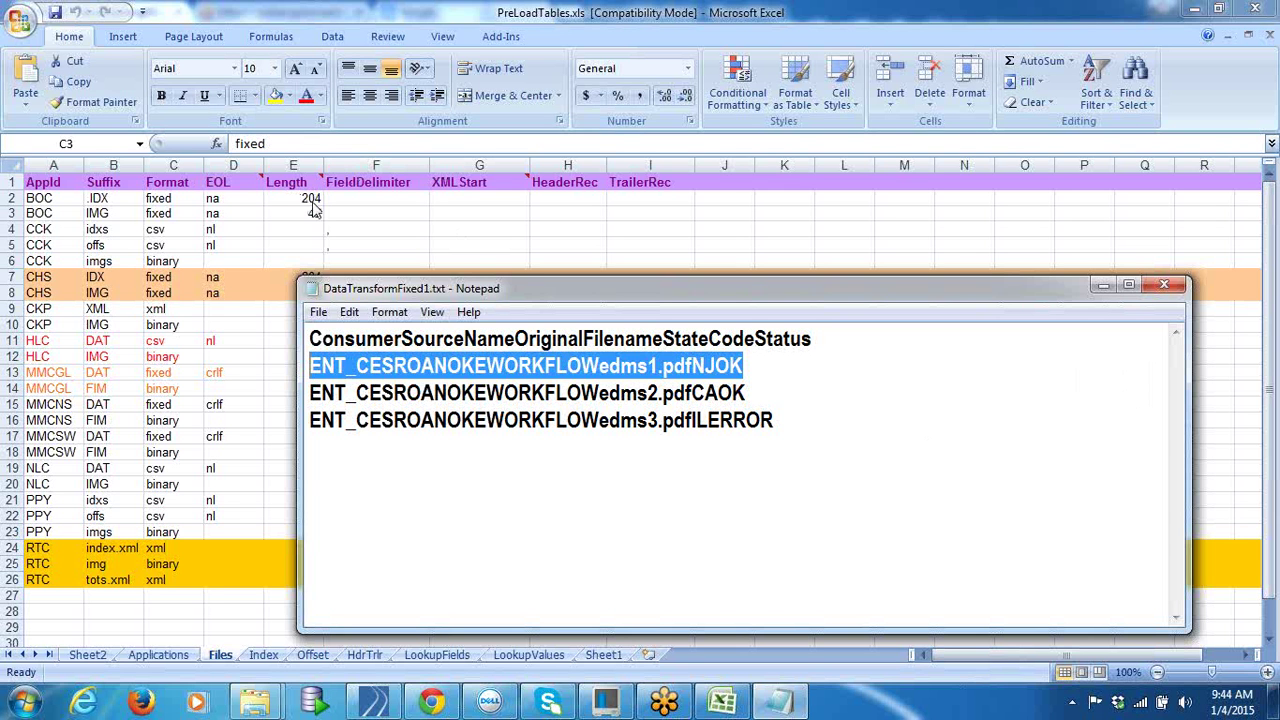
{"action": "left_click", "coordinate": [656, 474]}
{"action": "left_click_drag", "start_coordinate": [763, 374], "coordinate": [290, 372]}
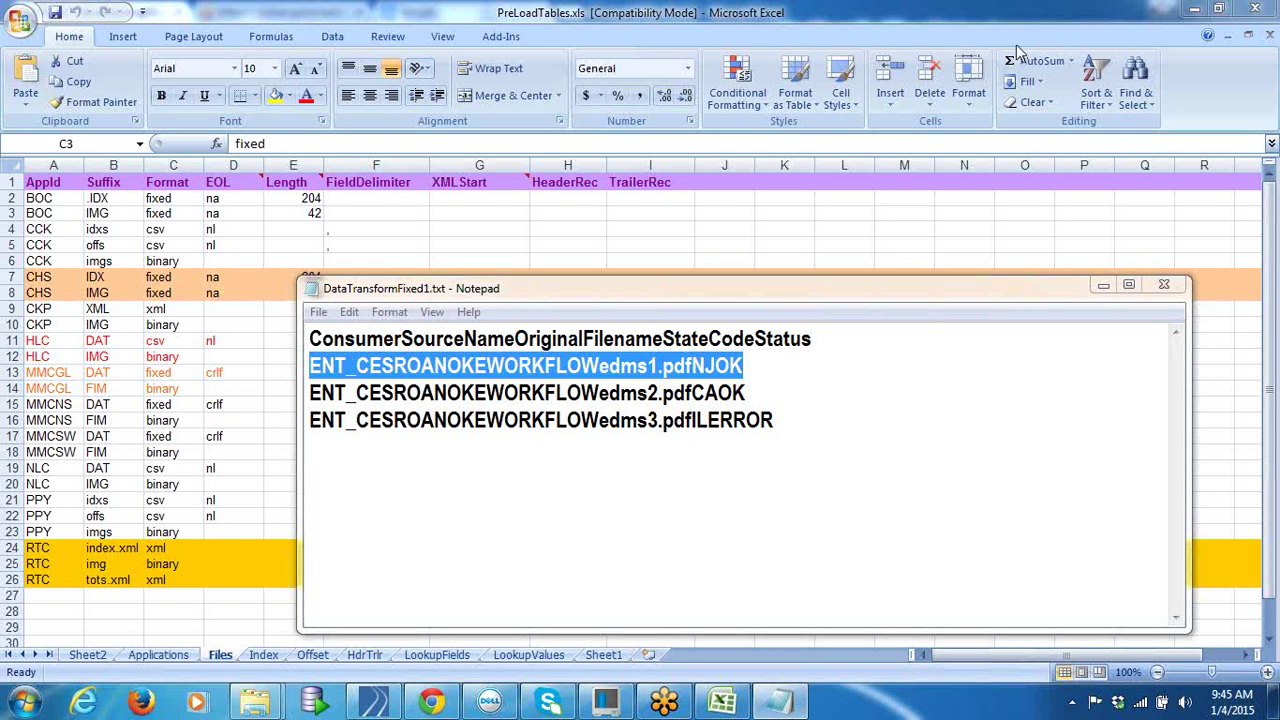
{"action": "left_click_drag", "start_coordinate": [760, 368], "coordinate": [318, 366]}
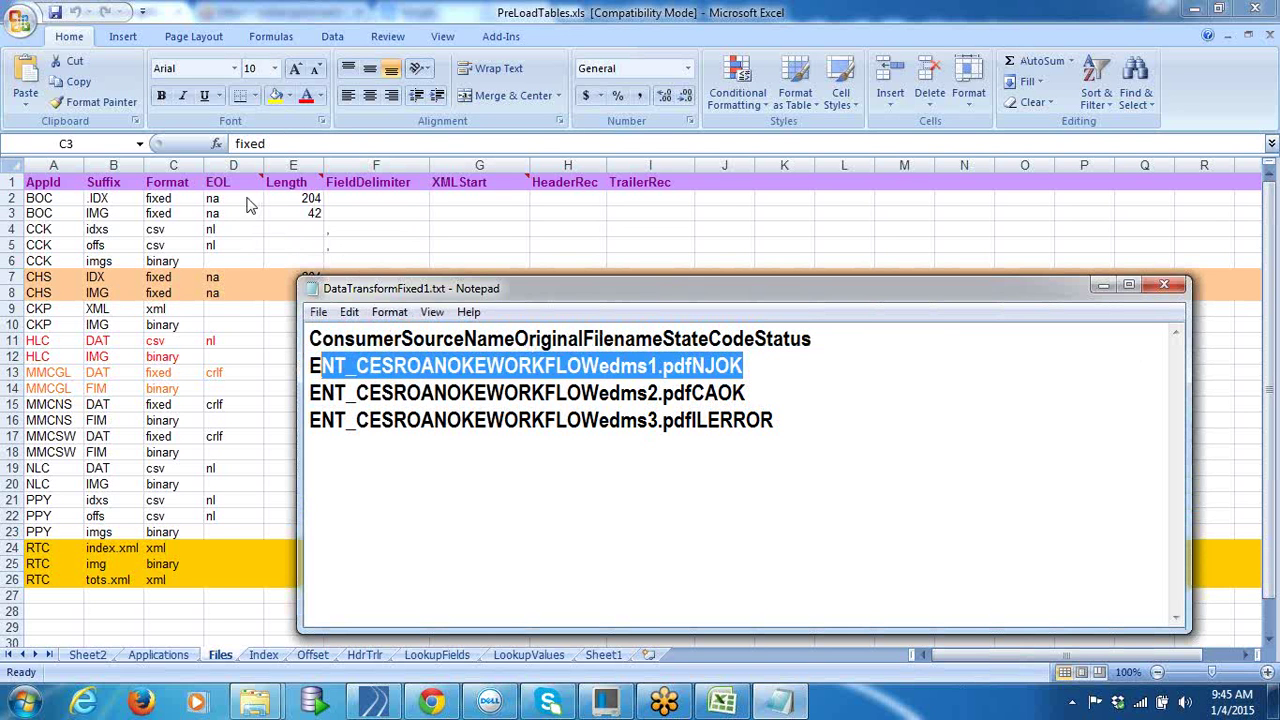
Step: Highlight the header line with the first record, then that record alone, and select the BOC .IDX Length cell on the Files sheet
{"action": "left_click", "coordinate": [771, 365]}
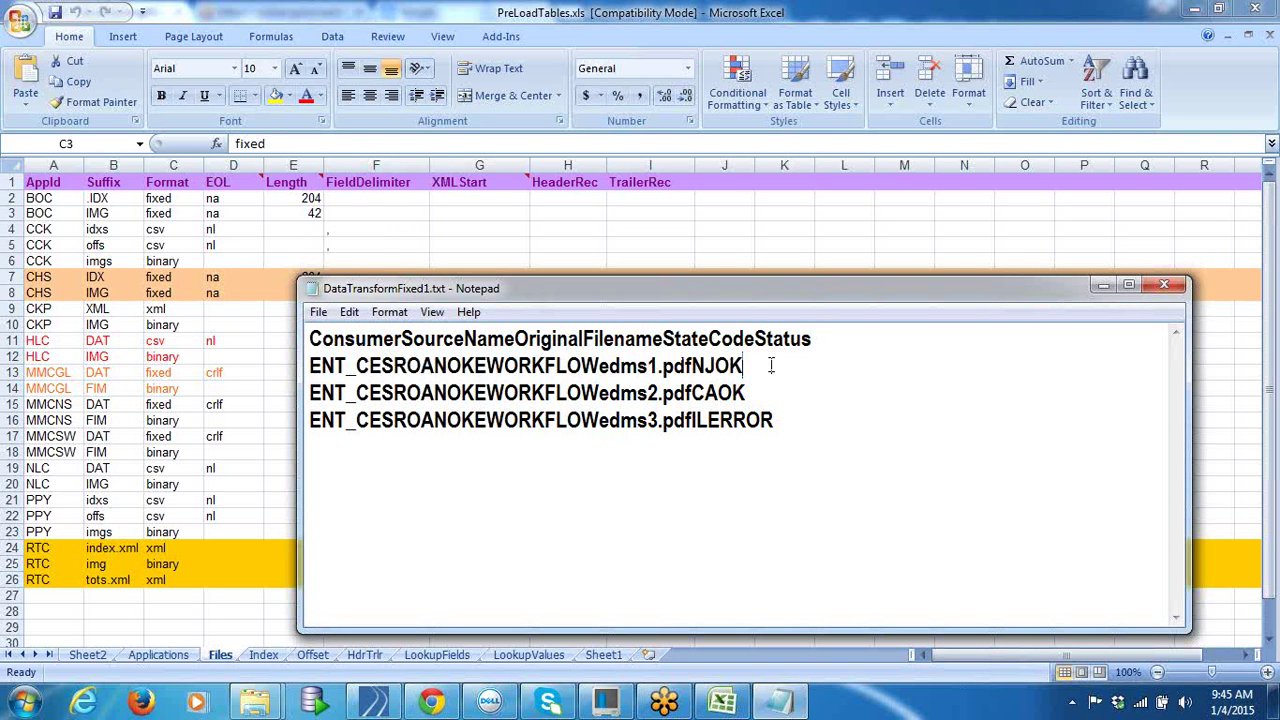
{"action": "left_click_drag", "start_coordinate": [771, 365], "coordinate": [305, 338]}
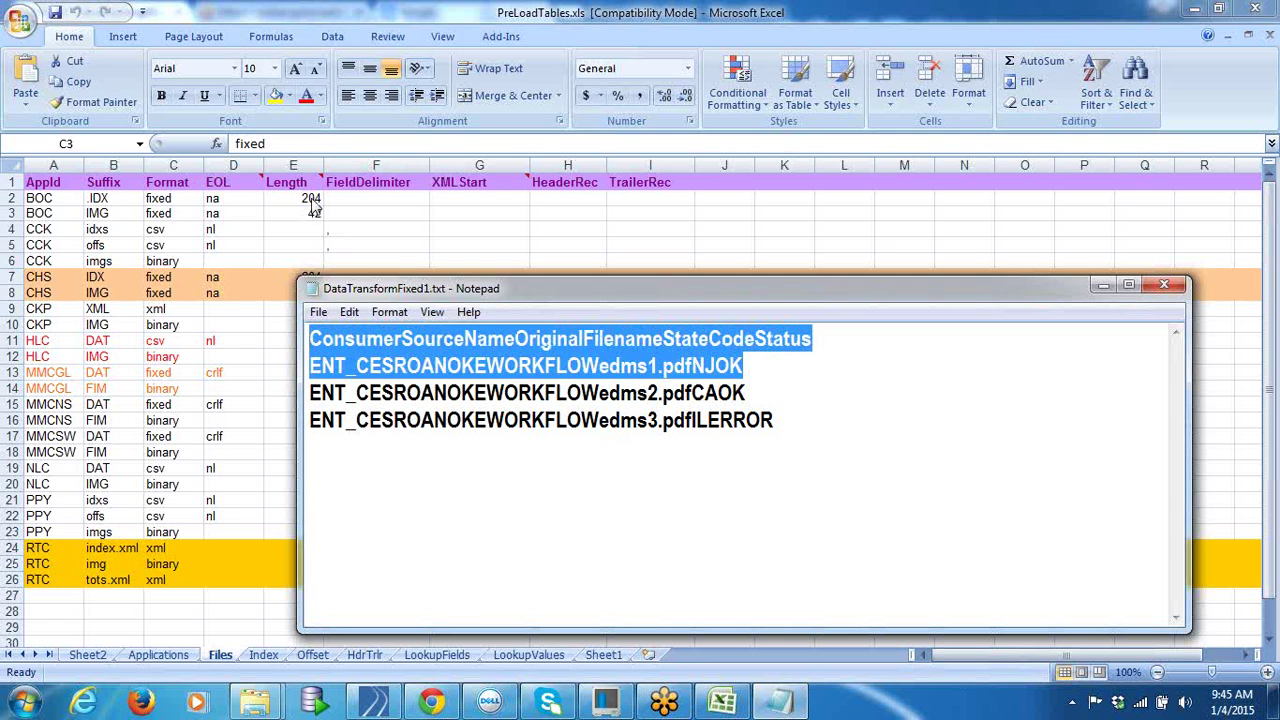
{"action": "left_click", "coordinate": [786, 391]}
{"action": "left_click_drag", "start_coordinate": [757, 366], "coordinate": [303, 366]}
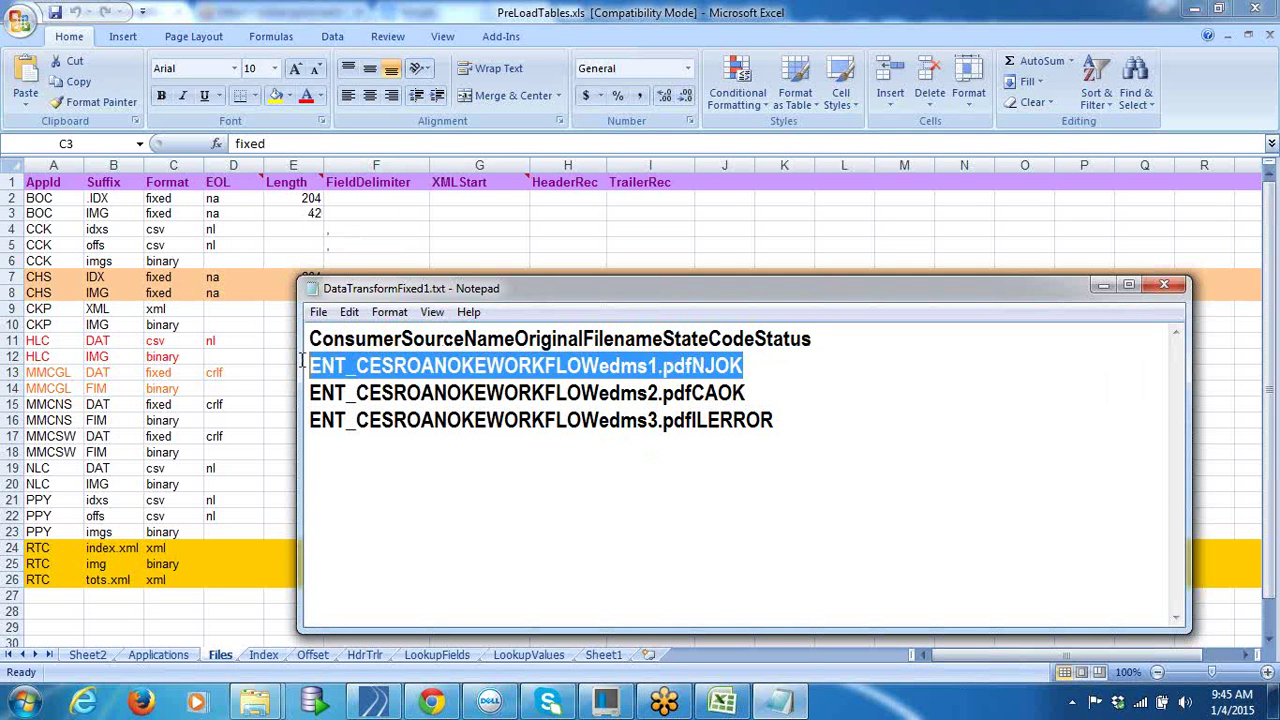
{"action": "left_click", "coordinate": [306, 199]}
{"action": "left_click", "coordinate": [306, 199]}
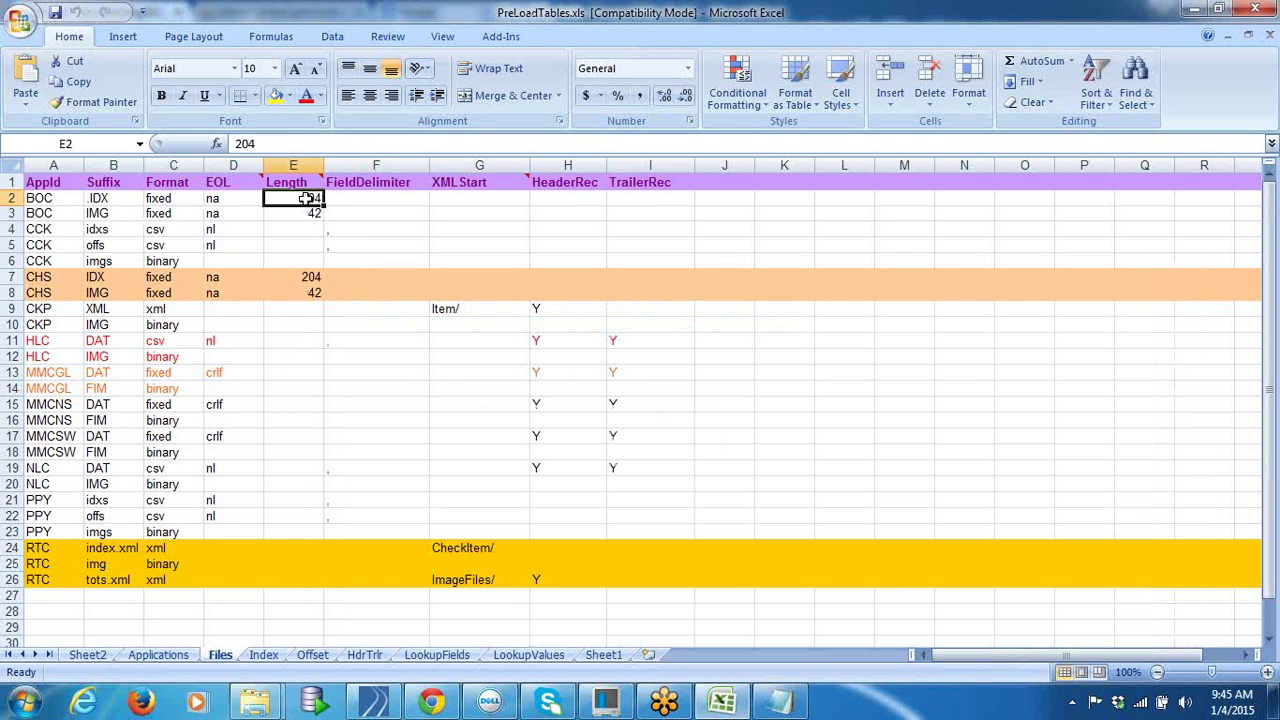
Step: Point out the CCK csv entries on the Files sheet, selecting the Format cells and the idxs EOL cell
{"action": "left_click", "coordinate": [781, 704]}
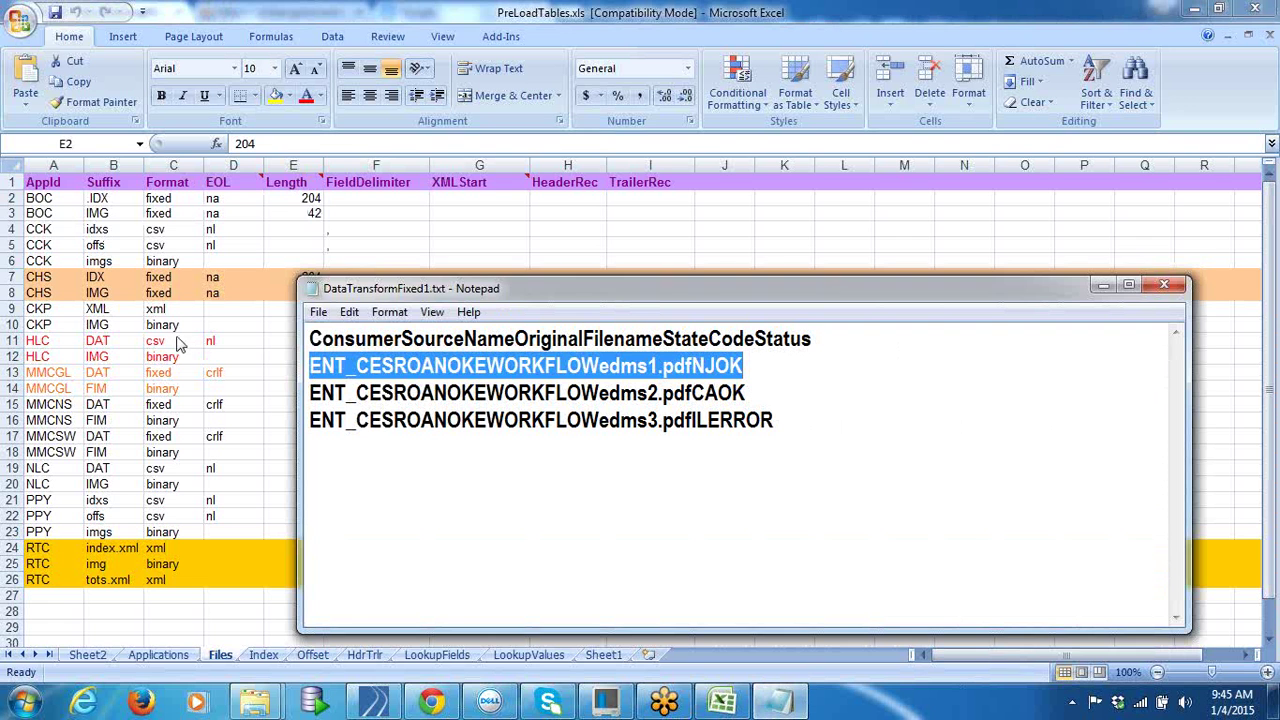
{"action": "left_click", "coordinate": [173, 253]}
{"action": "left_click", "coordinate": [167, 254]}
{"action": "left_click", "coordinate": [167, 245]}
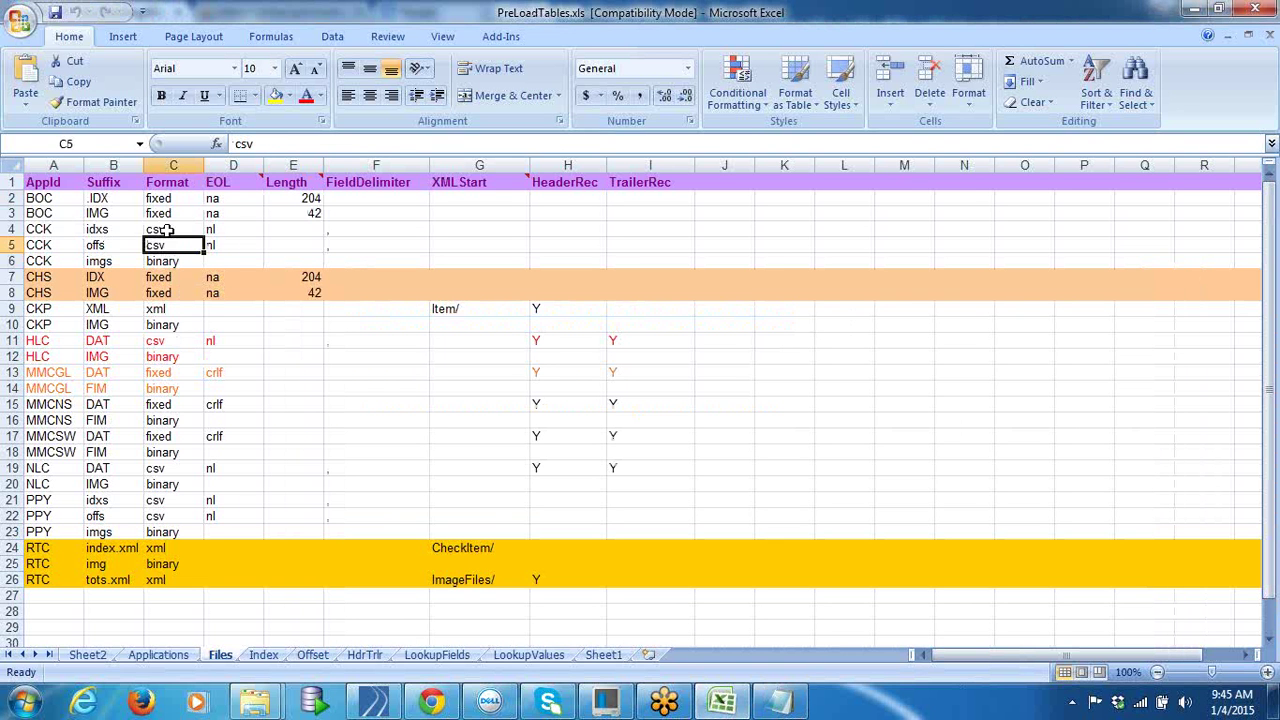
{"action": "left_click", "coordinate": [167, 229]}
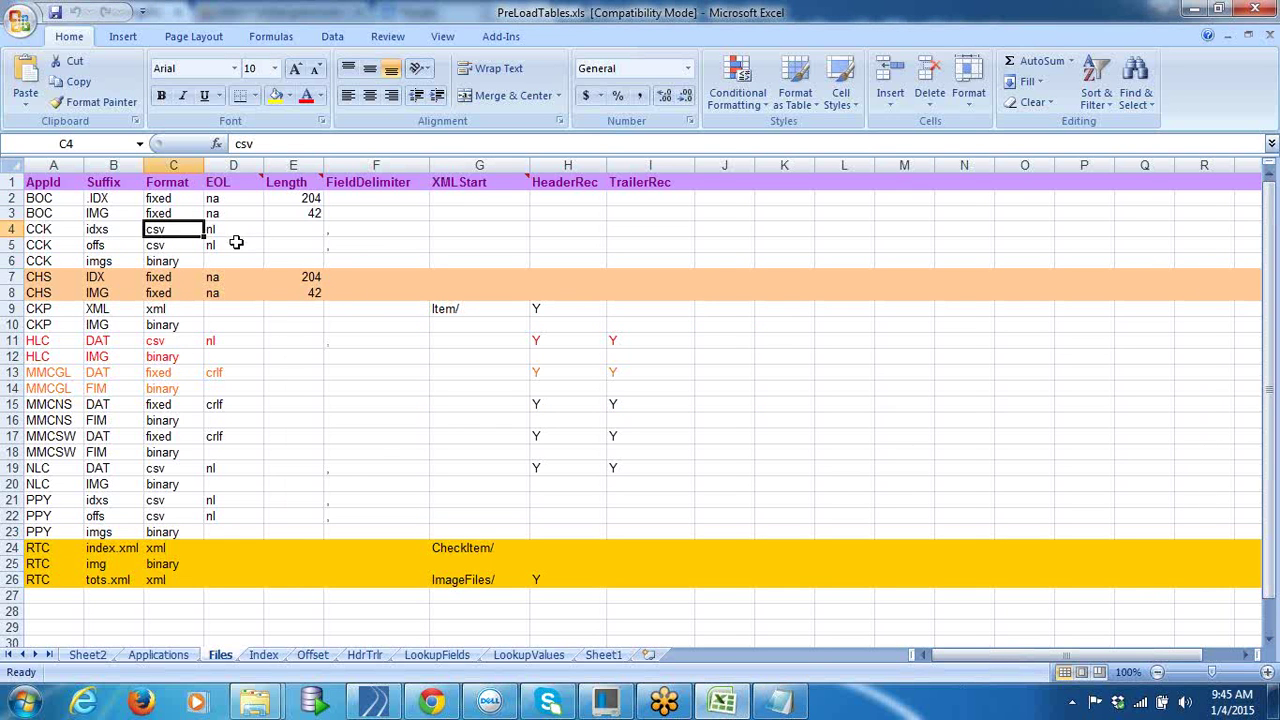
{"action": "left_click", "coordinate": [238, 231]}
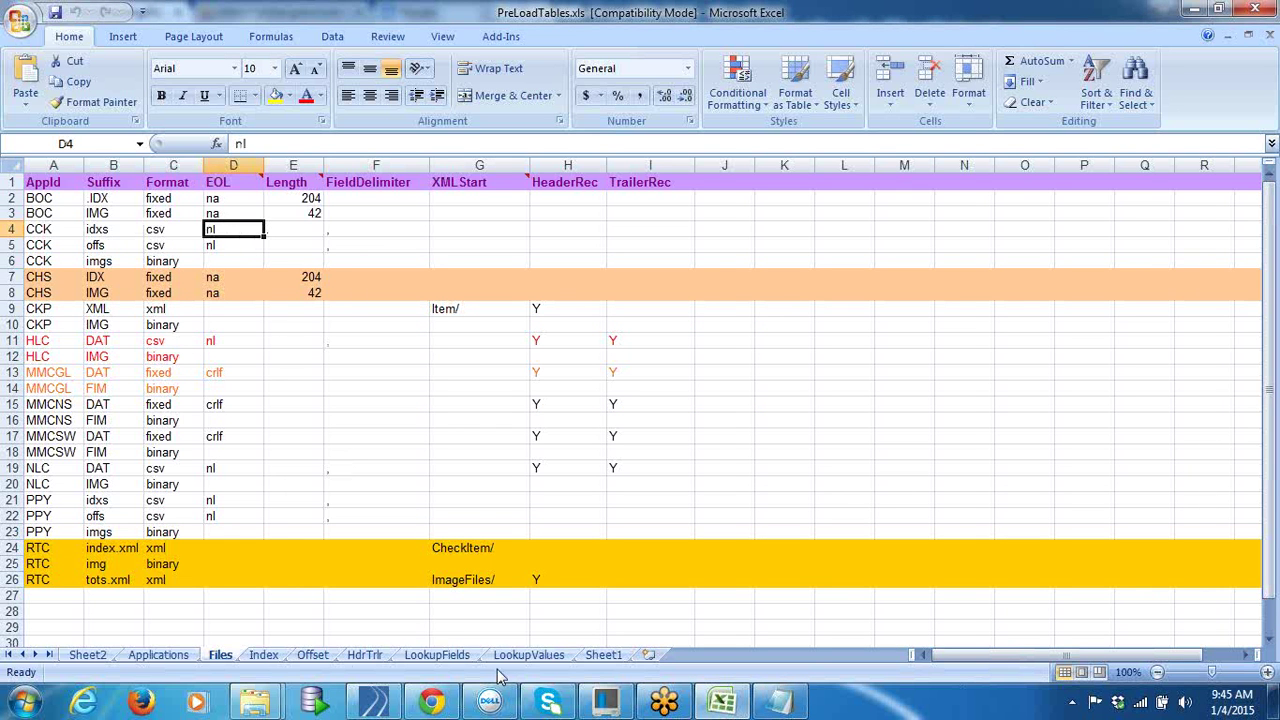
Step: Open DataTransform1.txt from the ToBeShown folder and minimize the folder window
{"action": "left_click", "coordinate": [262, 706]}
{"action": "left_click", "coordinate": [329, 640]}
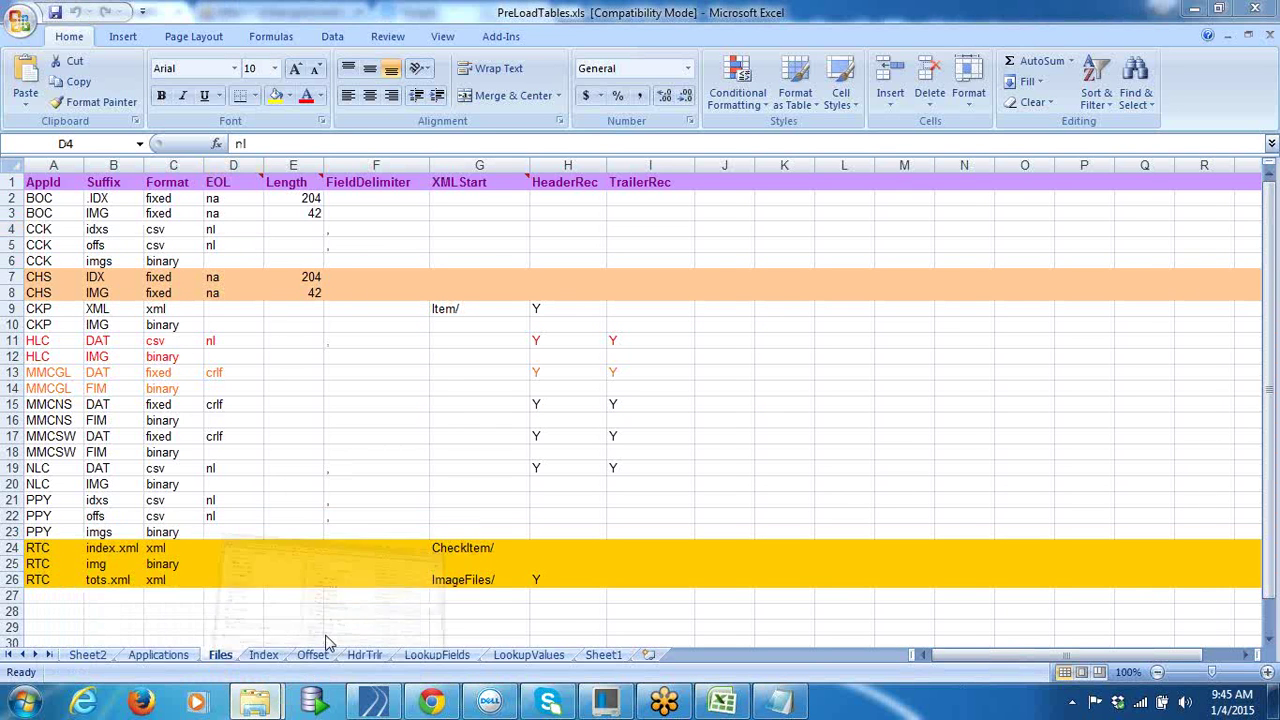
{"action": "double_click", "coordinate": [498, 280]}
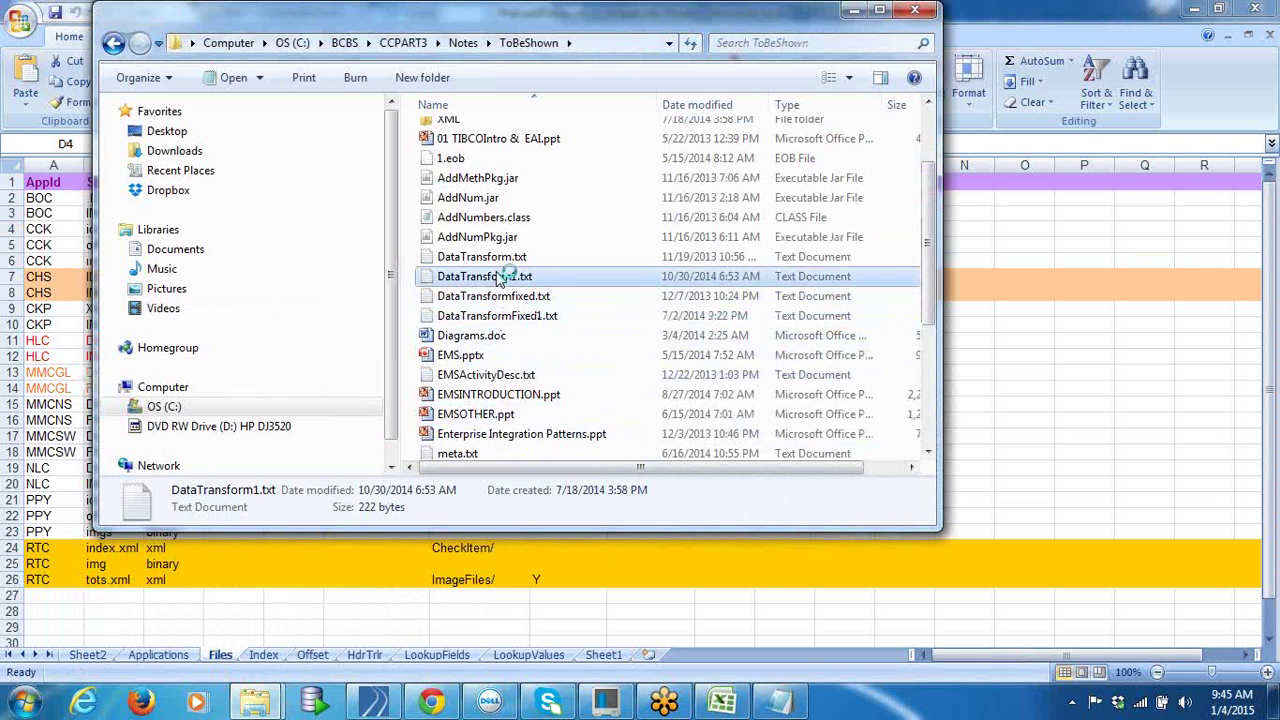
{"action": "left_click", "coordinate": [855, 10]}
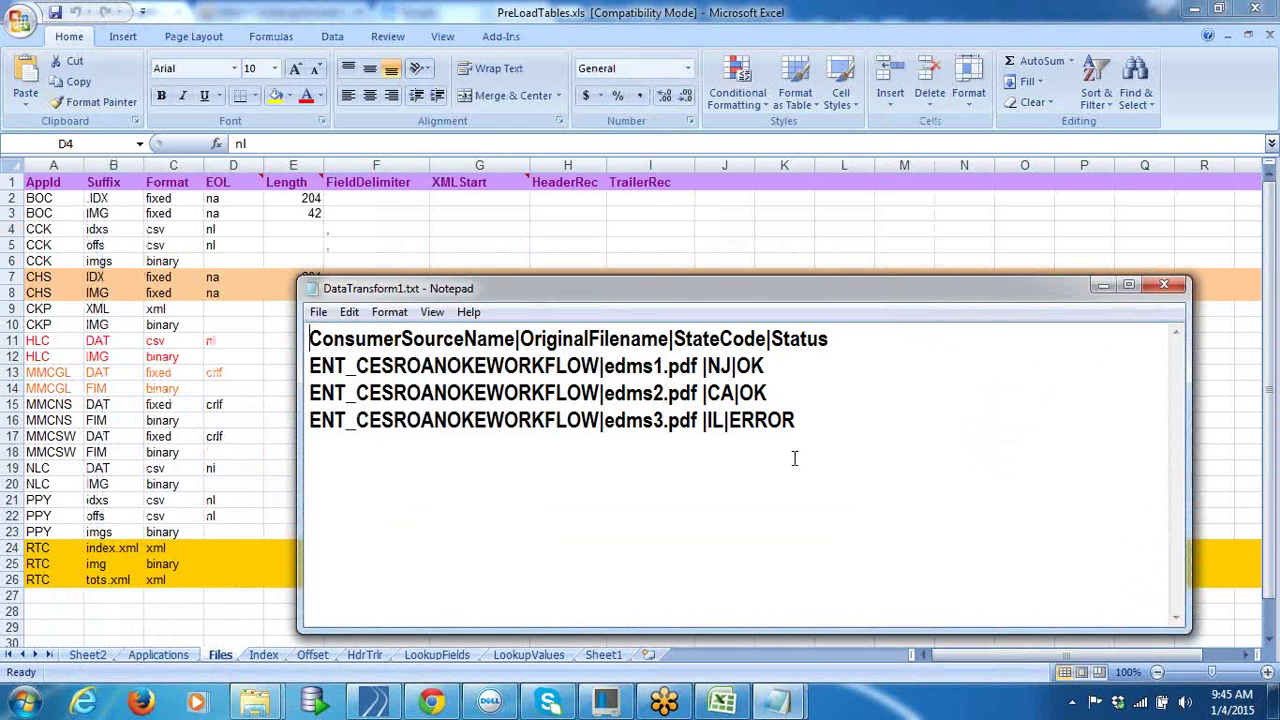
Step: Highlight the pipe-delimited data lines in DataTransform1.txt, first the edms1 and edms2 records, then all three
{"action": "left_click", "coordinate": [770, 365]}
{"action": "left_click_drag", "start_coordinate": [310, 393], "coordinate": [849, 397]}
{"action": "left_click", "coordinate": [814, 397]}
{"action": "left_click_drag", "start_coordinate": [812, 397], "coordinate": [194, 360]}
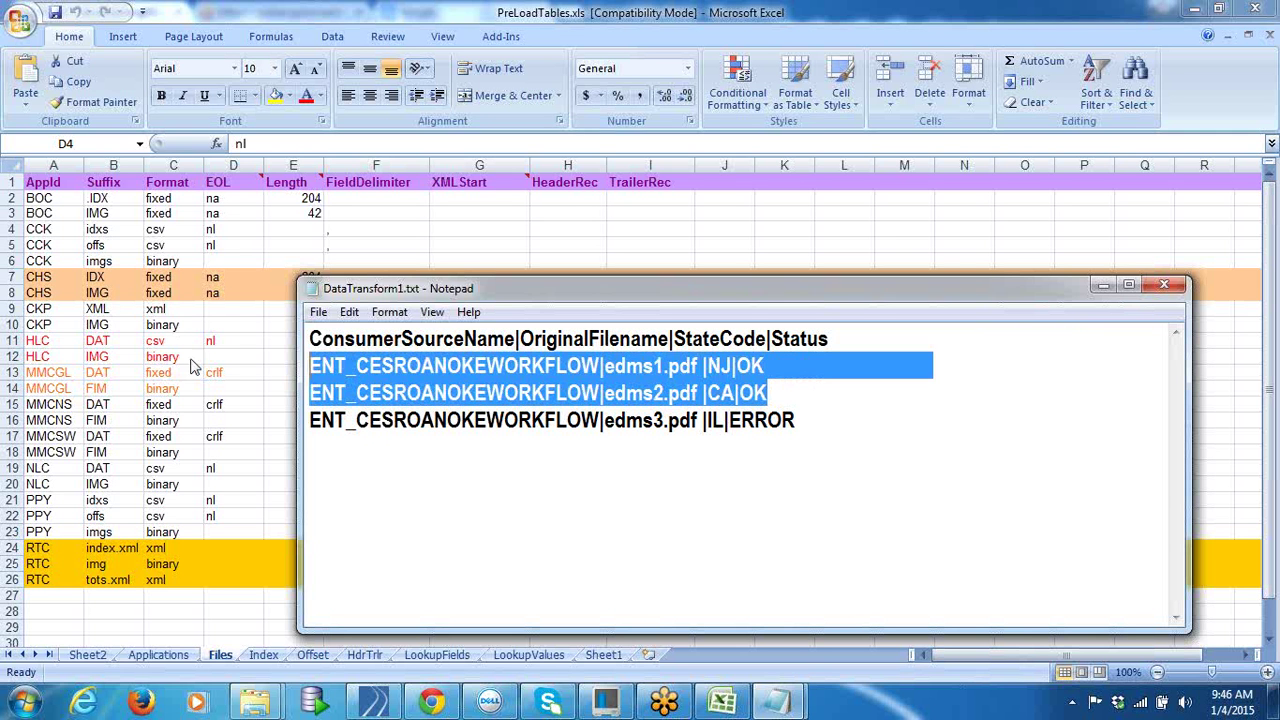
{"action": "left_click", "coordinate": [812, 416]}
{"action": "left_click_drag", "start_coordinate": [812, 416], "coordinate": [285, 368]}
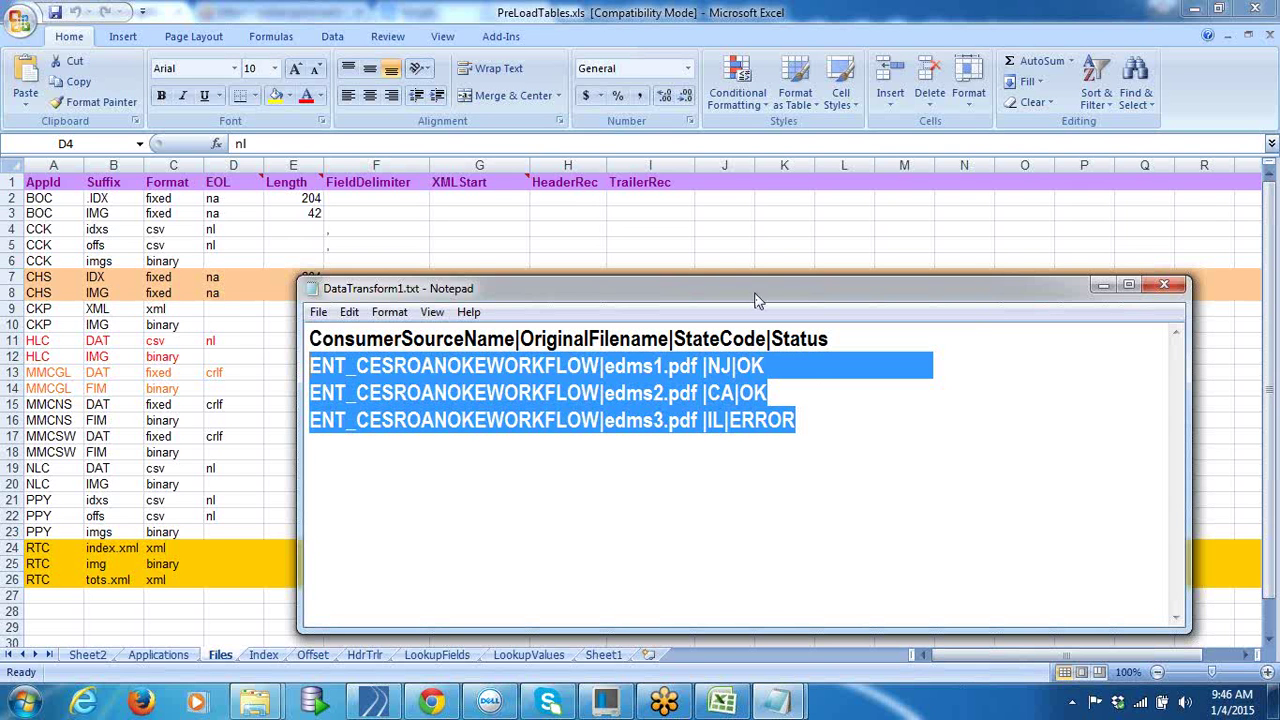
{"action": "left_click", "coordinate": [821, 396]}
Step: Move the DataTransform1.txt window off the Length column, highlight its first data record, and minimize the window
{"action": "left_click_drag", "start_coordinate": [788, 284], "coordinate": [829, 263]}
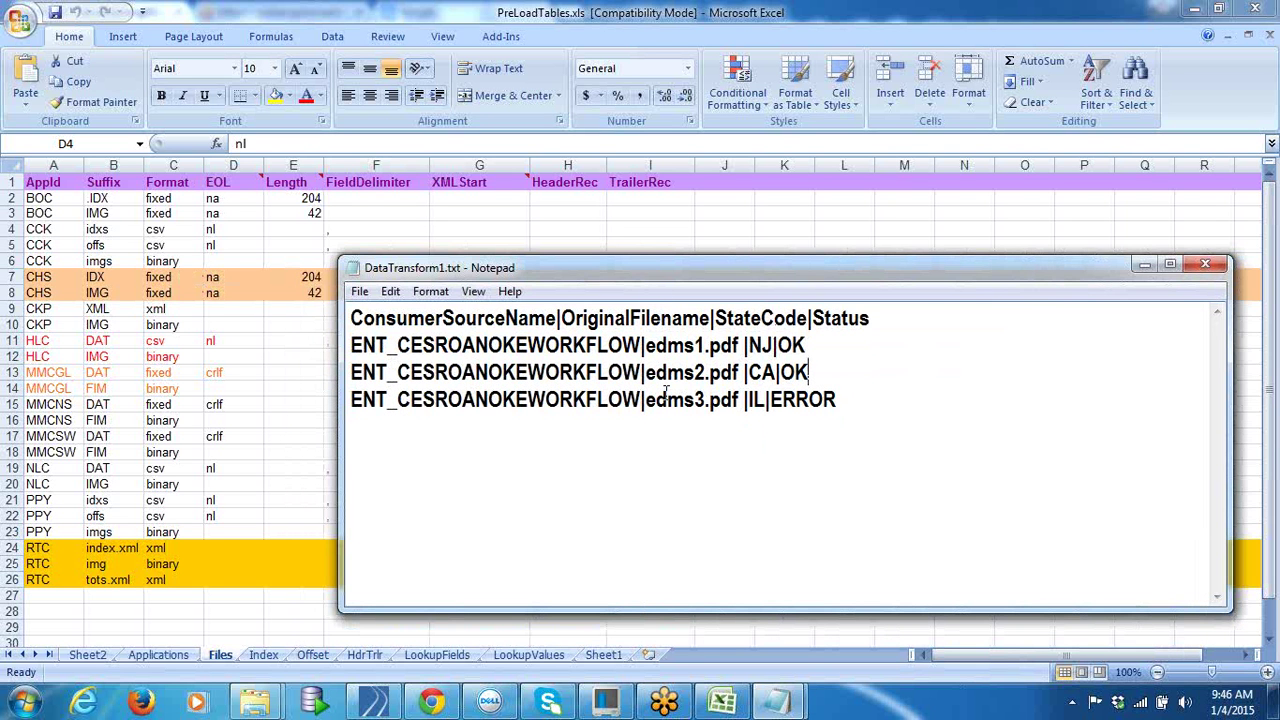
{"action": "left_click_drag", "start_coordinate": [823, 345], "coordinate": [352, 345]}
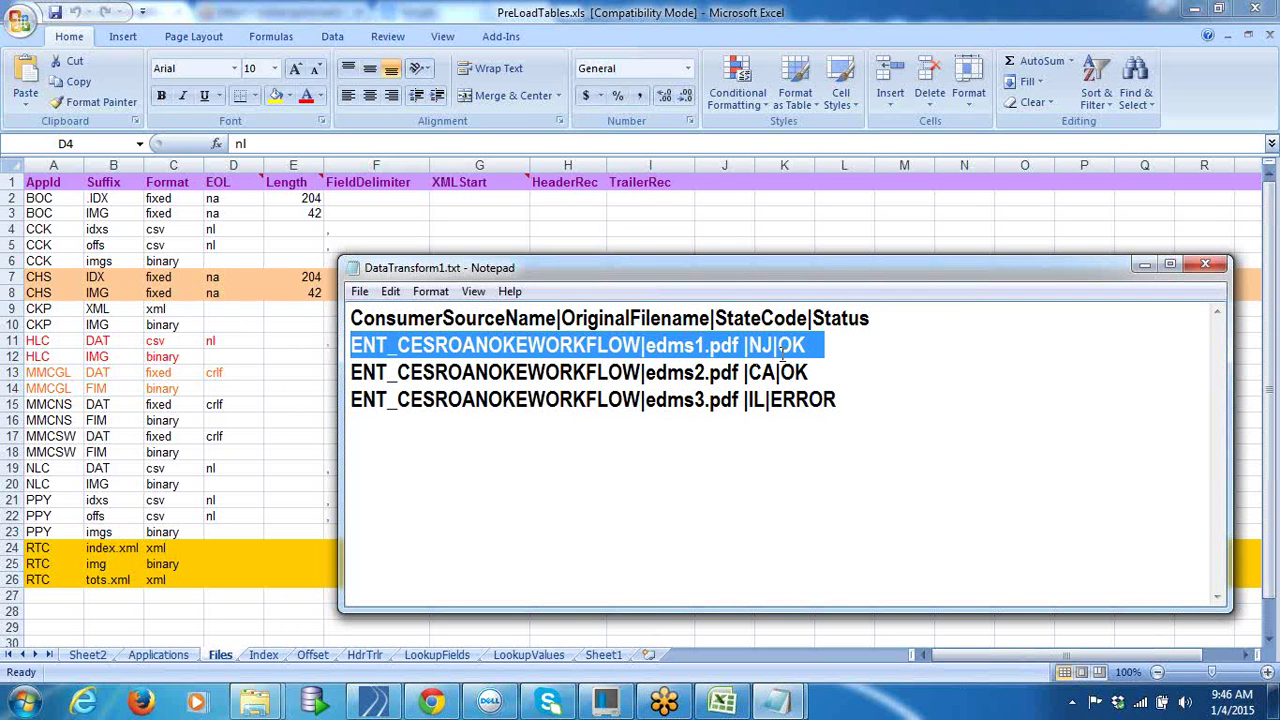
{"action": "left_click", "coordinate": [825, 352]}
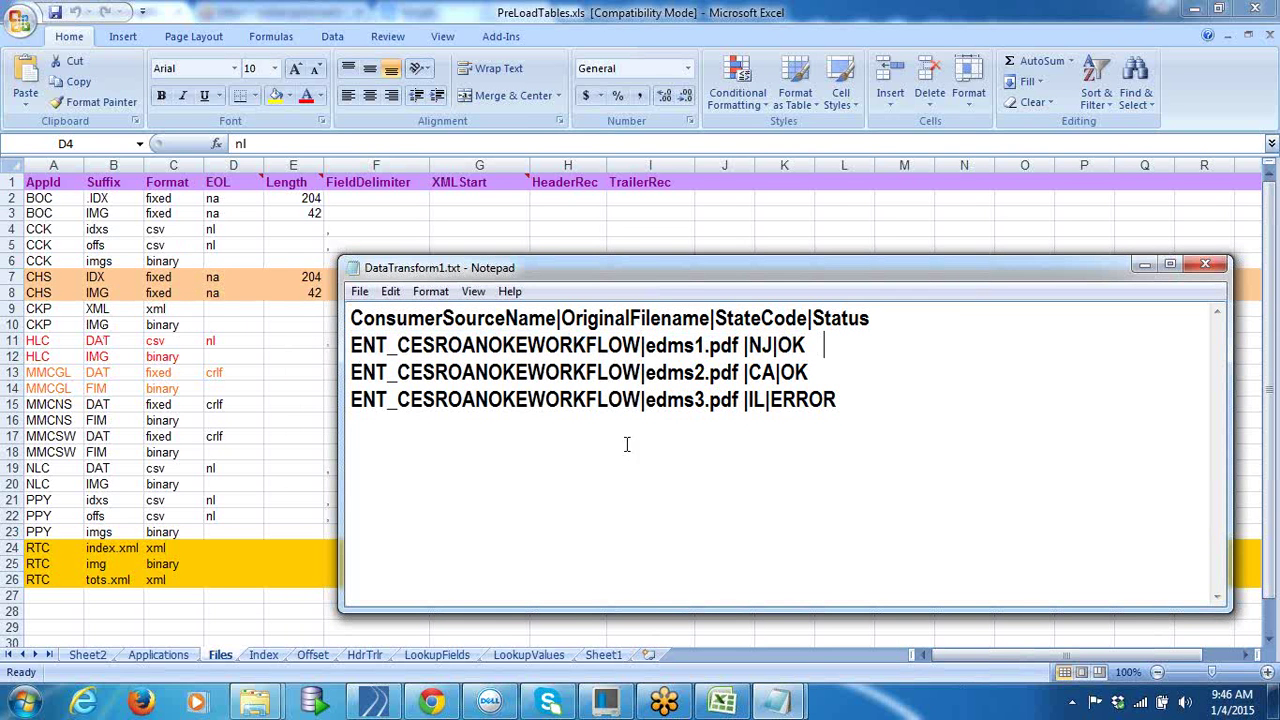
{"action": "left_click", "coordinate": [1144, 264]}
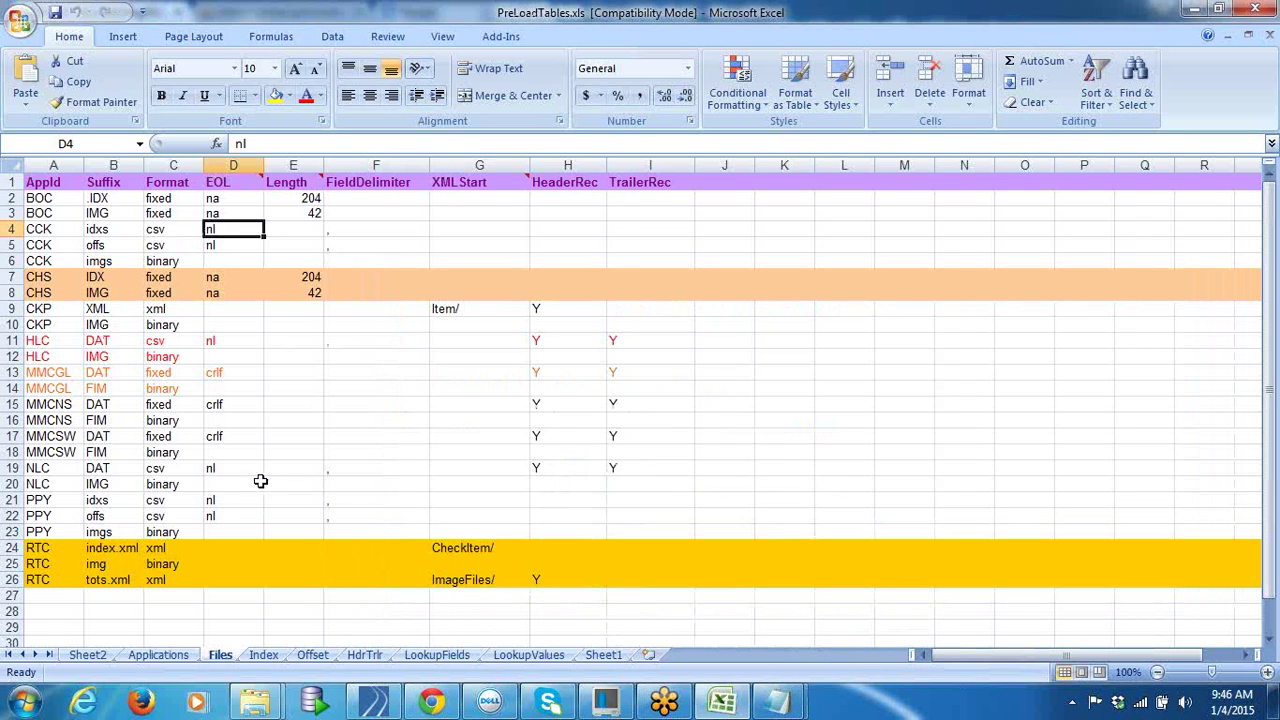
Step: Examine the RTC index.xml Format and XMLStart cells, the BOC .IDX Suffix, and the HLC IMG Format on the Files sheet
{"action": "left_click", "coordinate": [179, 549]}
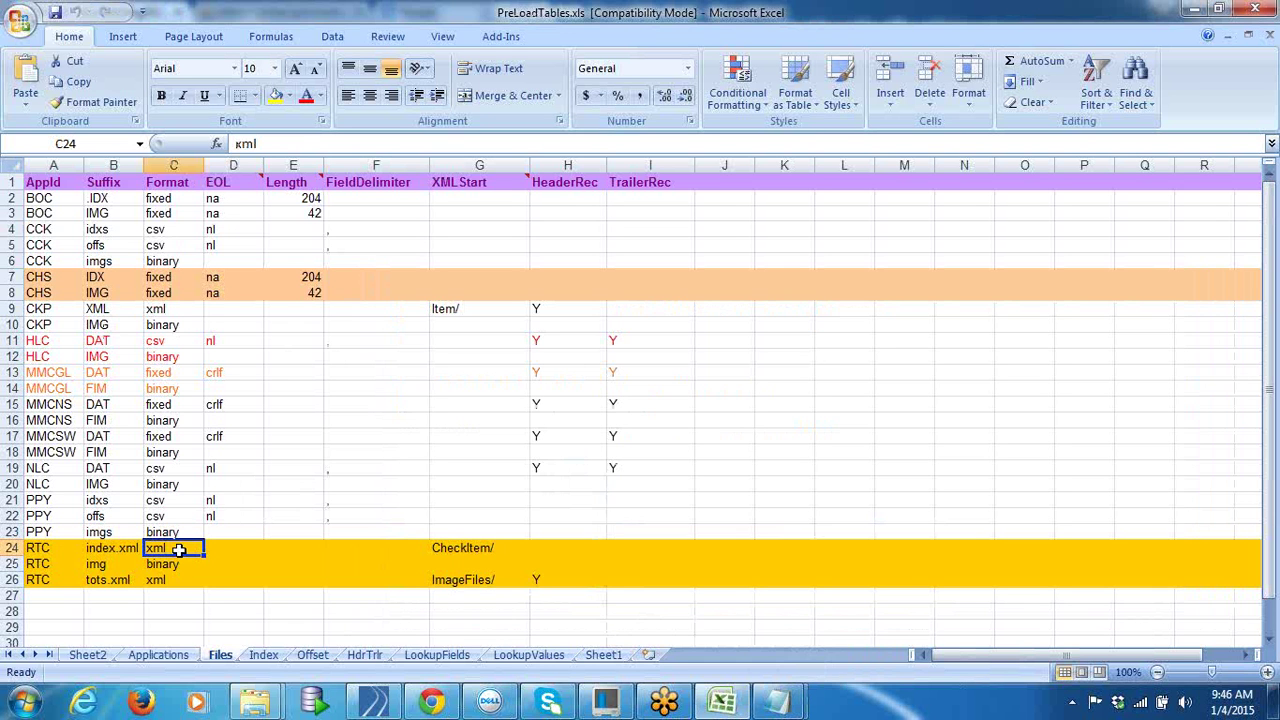
{"action": "left_click", "coordinate": [482, 548]}
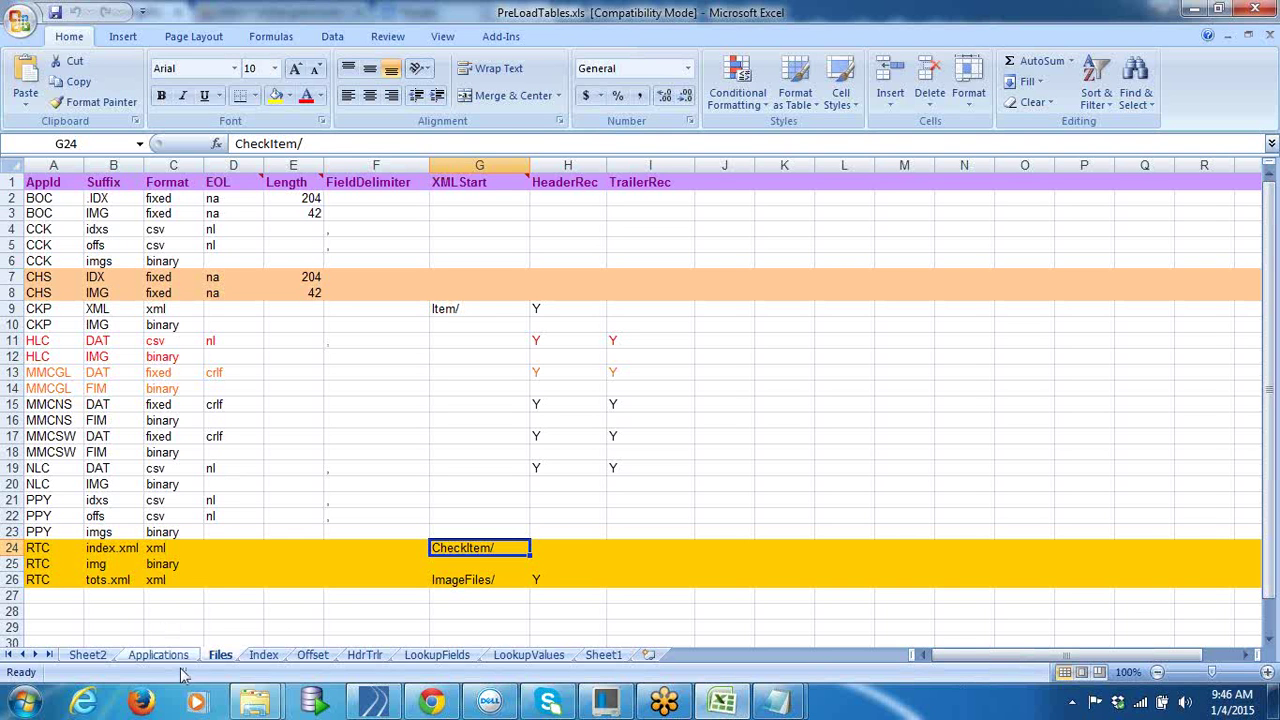
{"action": "left_click", "coordinate": [106, 197]}
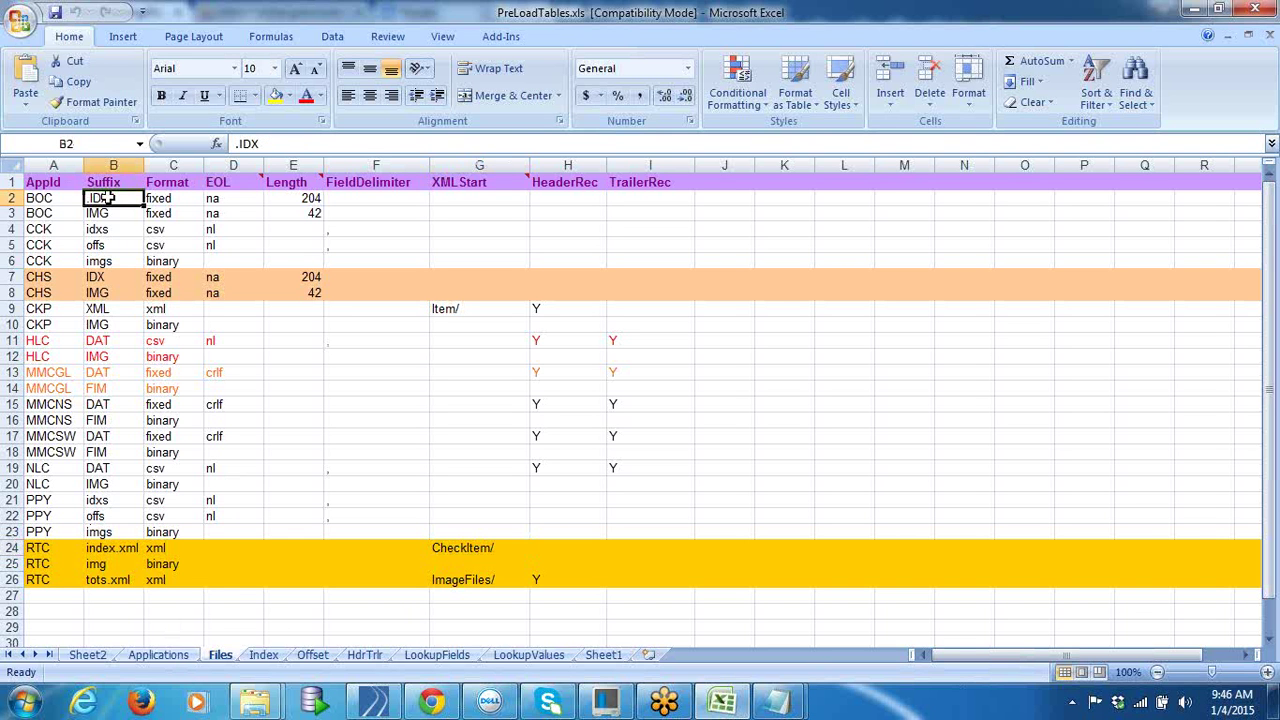
{"action": "left_click", "coordinate": [184, 357]}
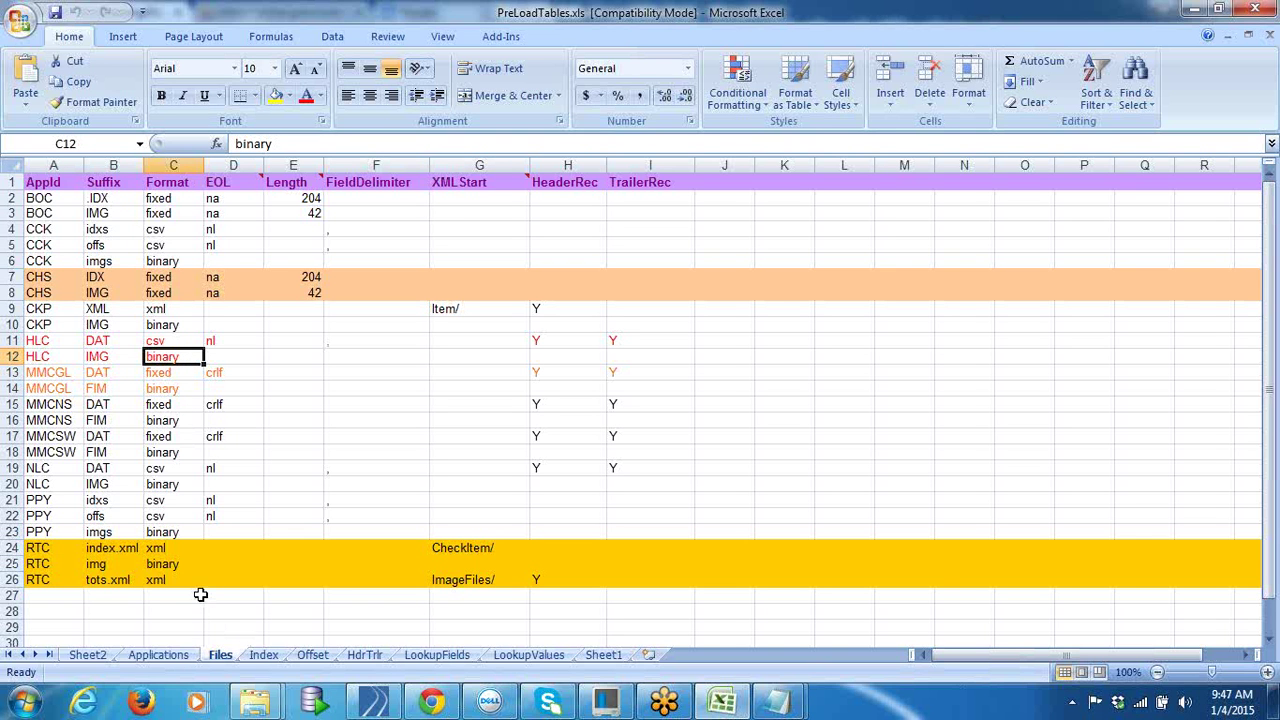
Step: Look at the field definitions on the Index sheet and return to the Files sheet
{"action": "left_click", "coordinate": [268, 656]}
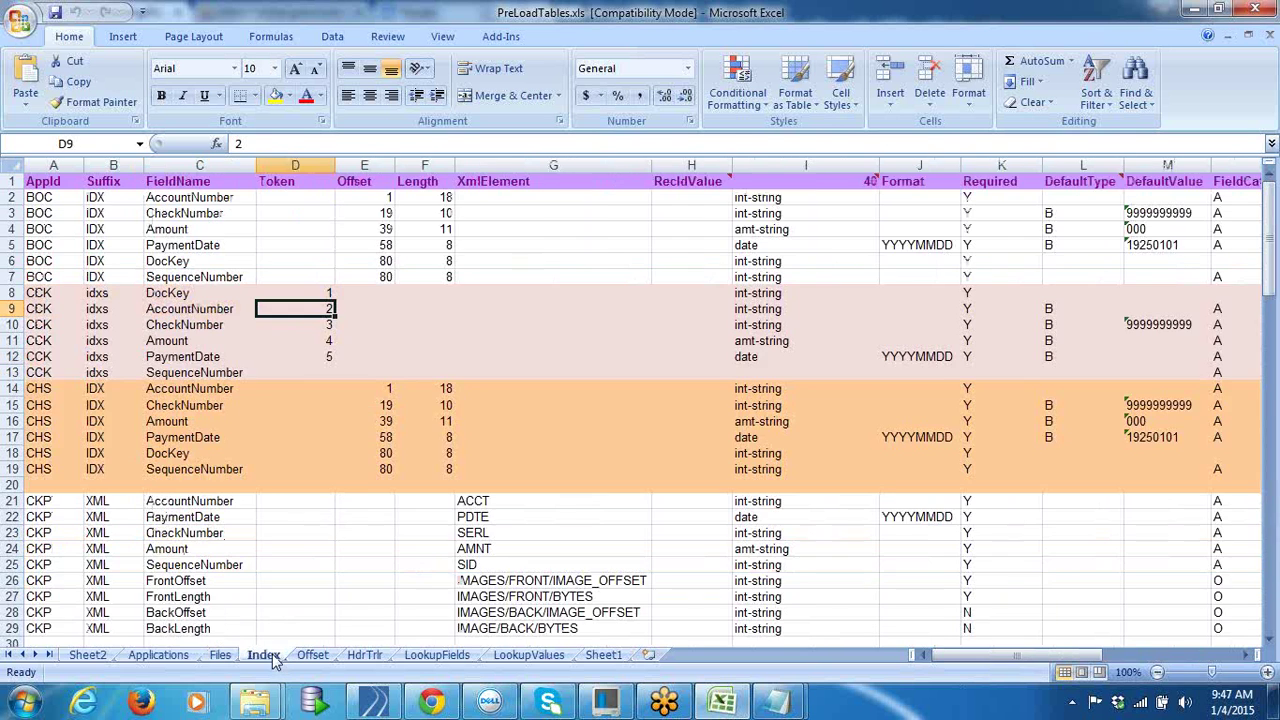
{"action": "left_click", "coordinate": [220, 655]}
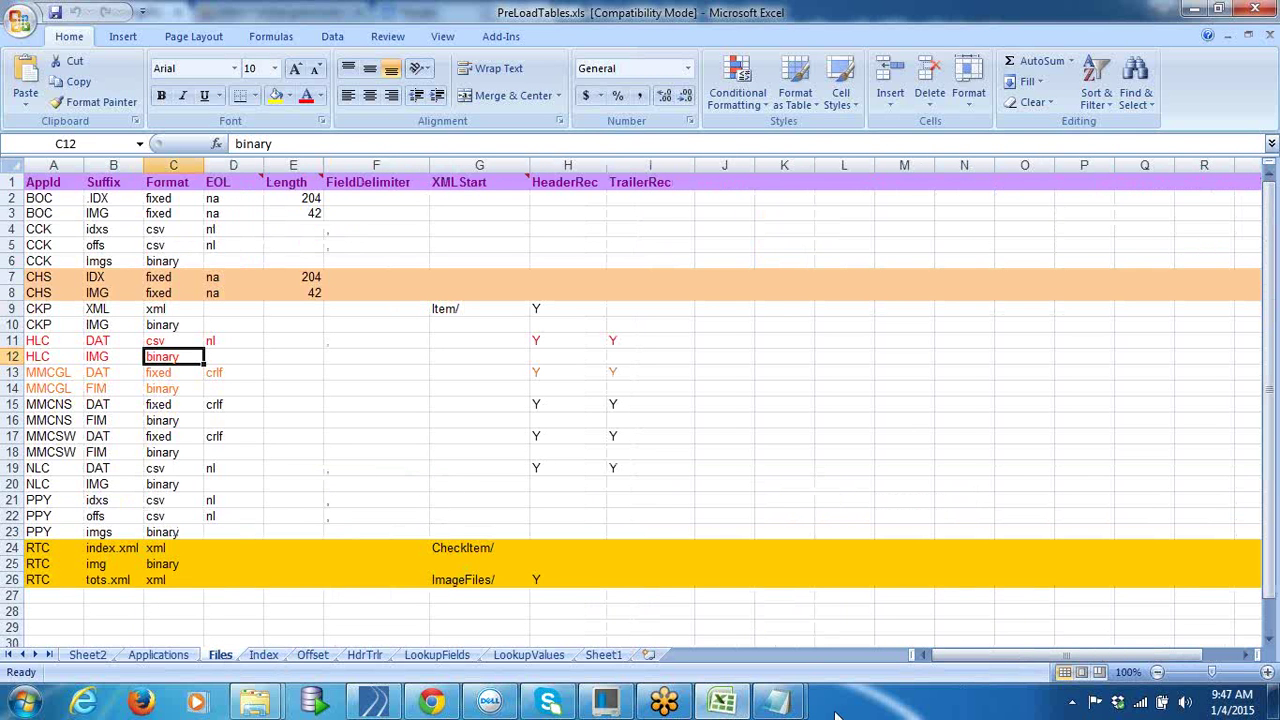
Step: Bring DataTransform1.txt back over the Files sheet and highlight all three data records below its header
{"action": "left_click", "coordinate": [779, 703]}
{"action": "left_click", "coordinate": [880, 615]}
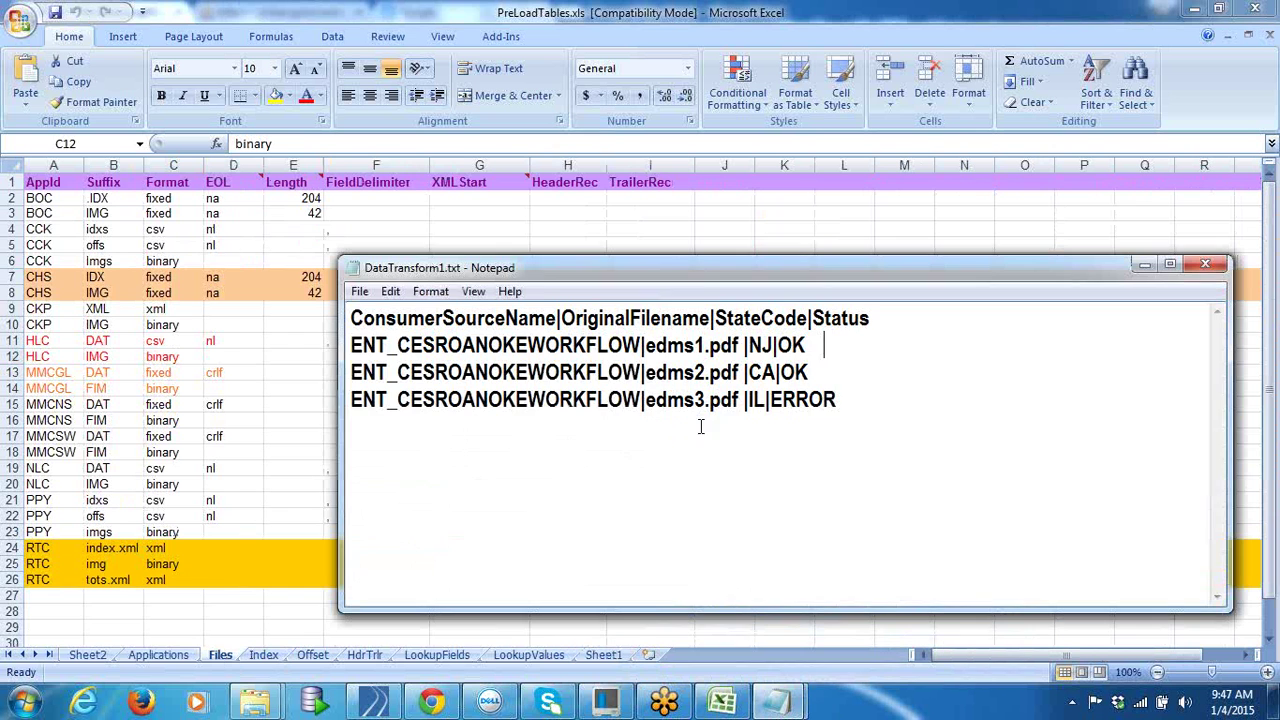
{"action": "left_click_drag", "start_coordinate": [826, 418], "coordinate": [280, 334]}
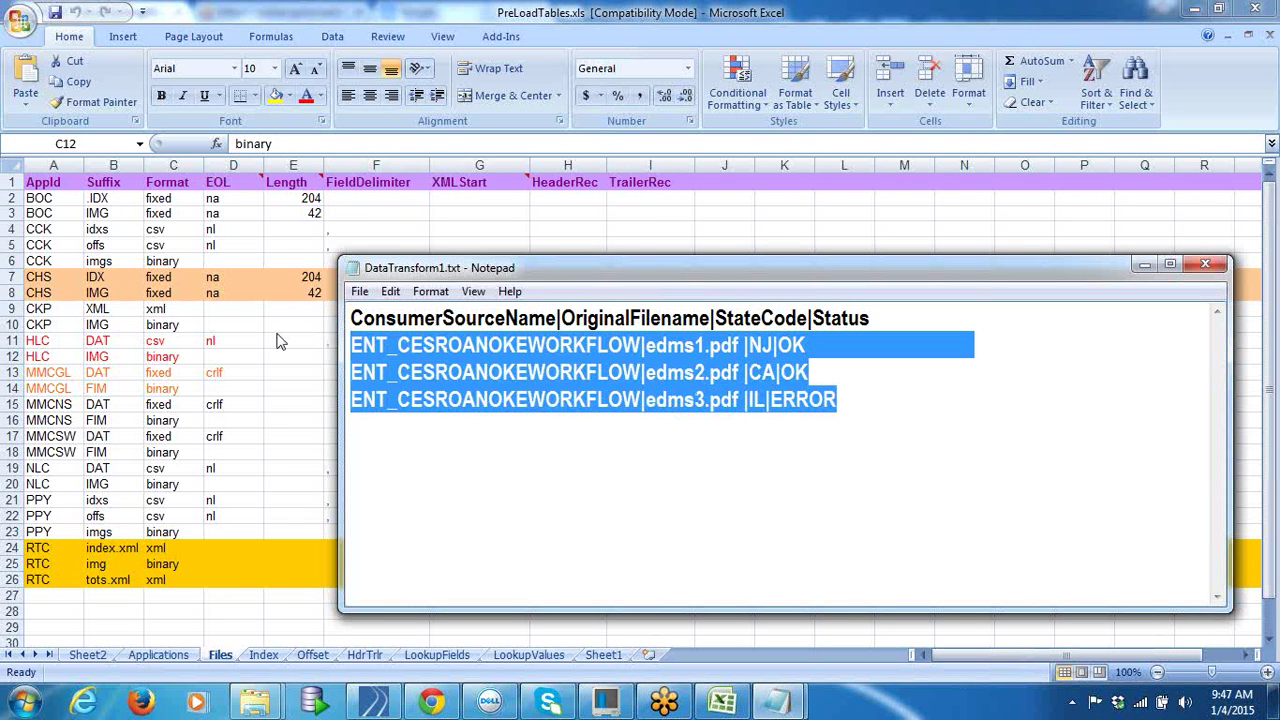
Step: Highlight the header line in DataTransform1.txt and the ENT_CESROANOKEWORKFLOW value of its first data record
{"action": "left_click", "coordinate": [628, 372]}
{"action": "left_click_drag", "start_coordinate": [897, 330], "coordinate": [316, 303]}
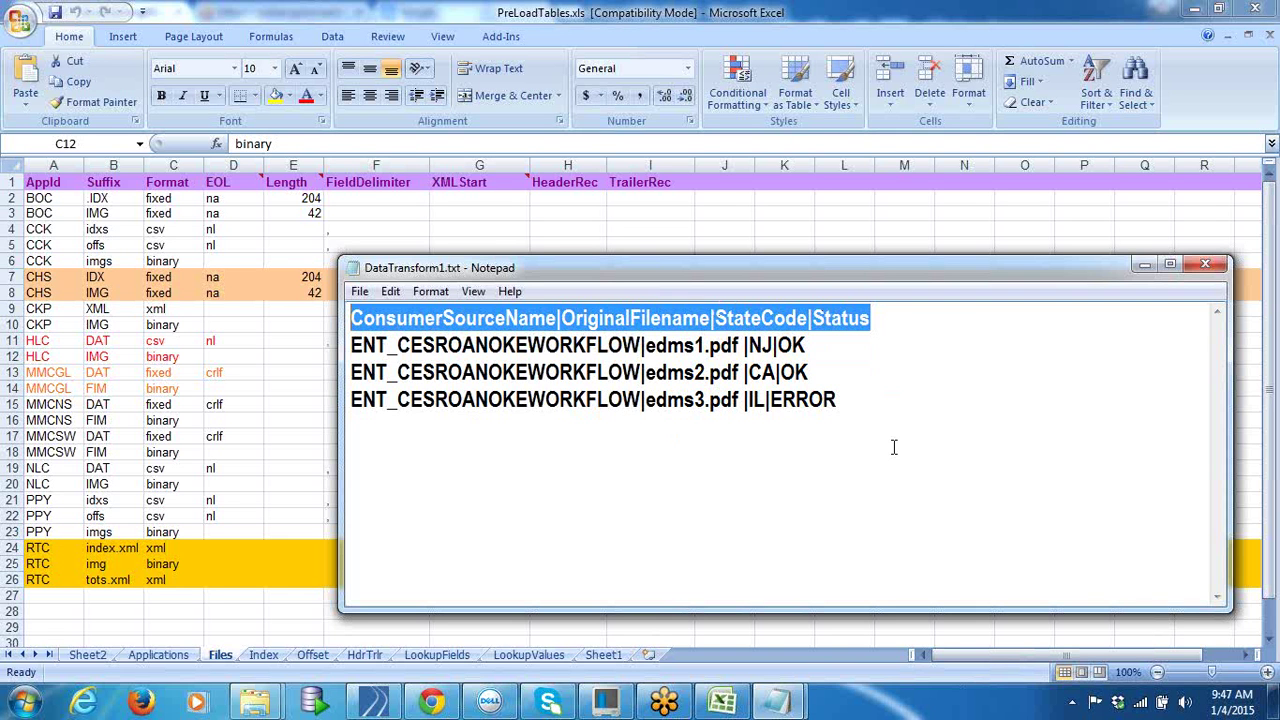
{"action": "left_click_drag", "start_coordinate": [643, 345], "coordinate": [345, 345]}
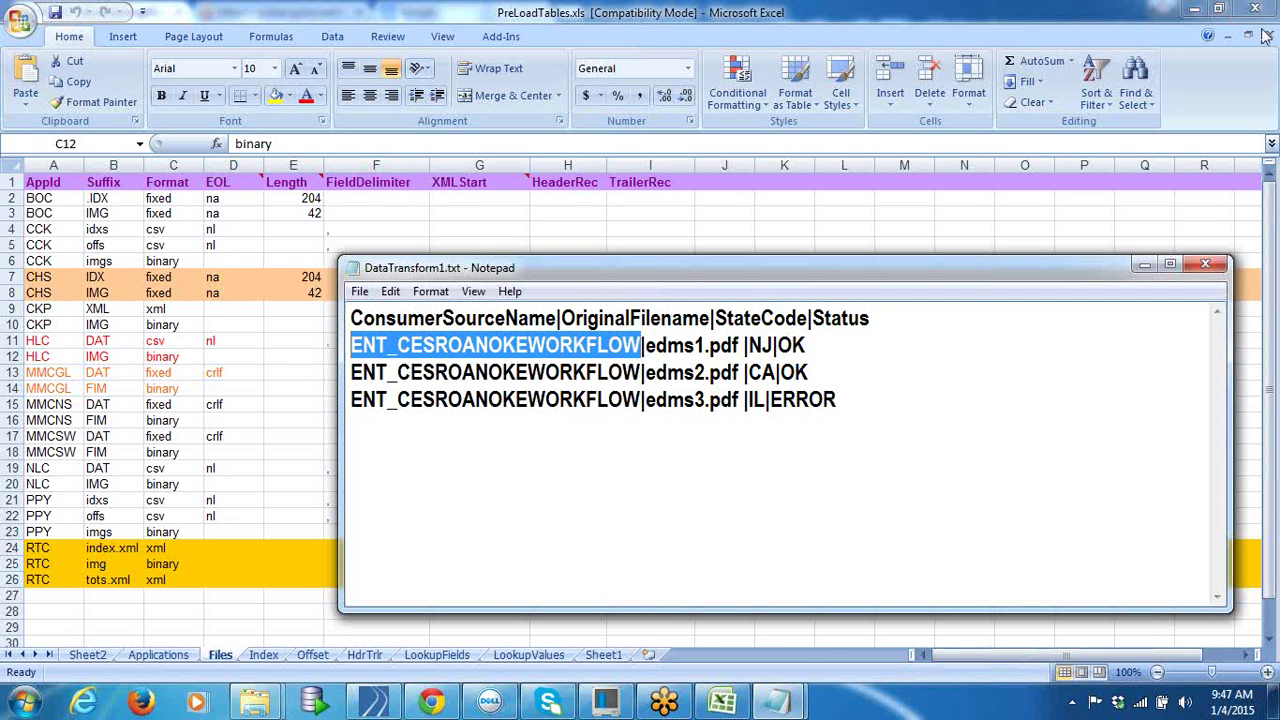
{"action": "left_click", "coordinate": [1045, 443]}
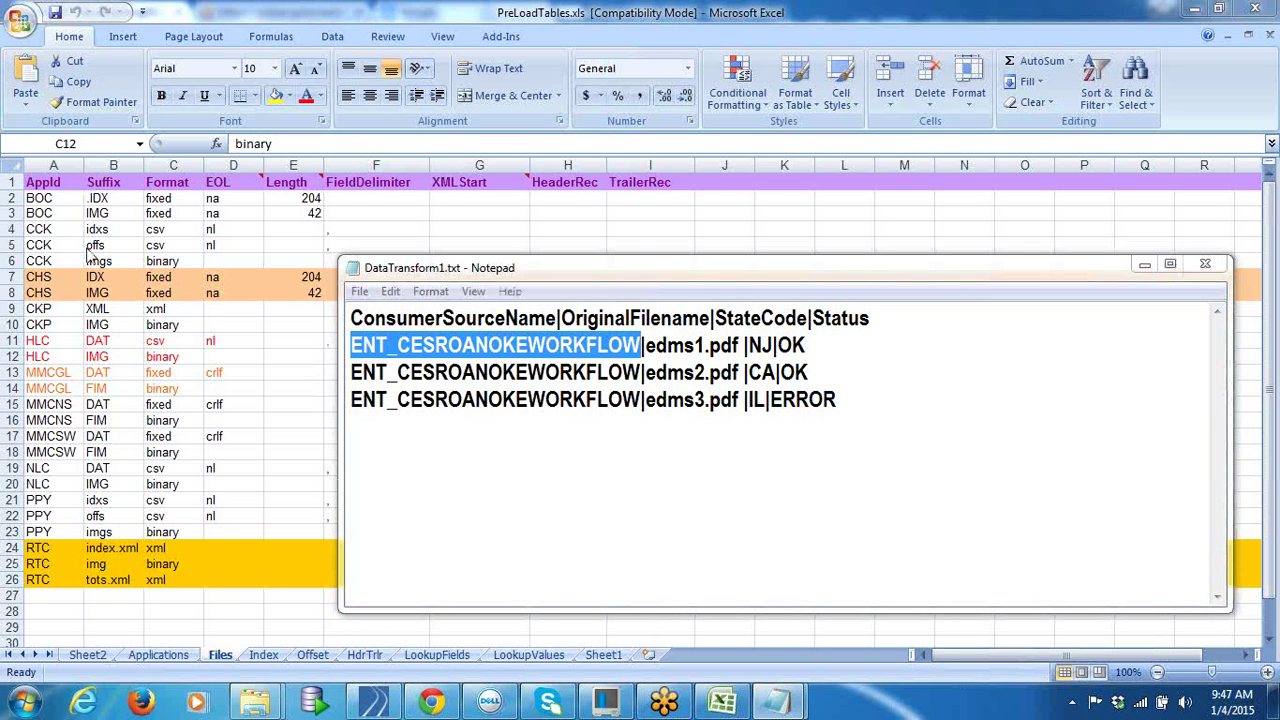
Step: Examine the BOC field names on the Index sheet one by one, from AccountNumber to SequenceNumber
{"action": "left_click", "coordinate": [263, 654]}
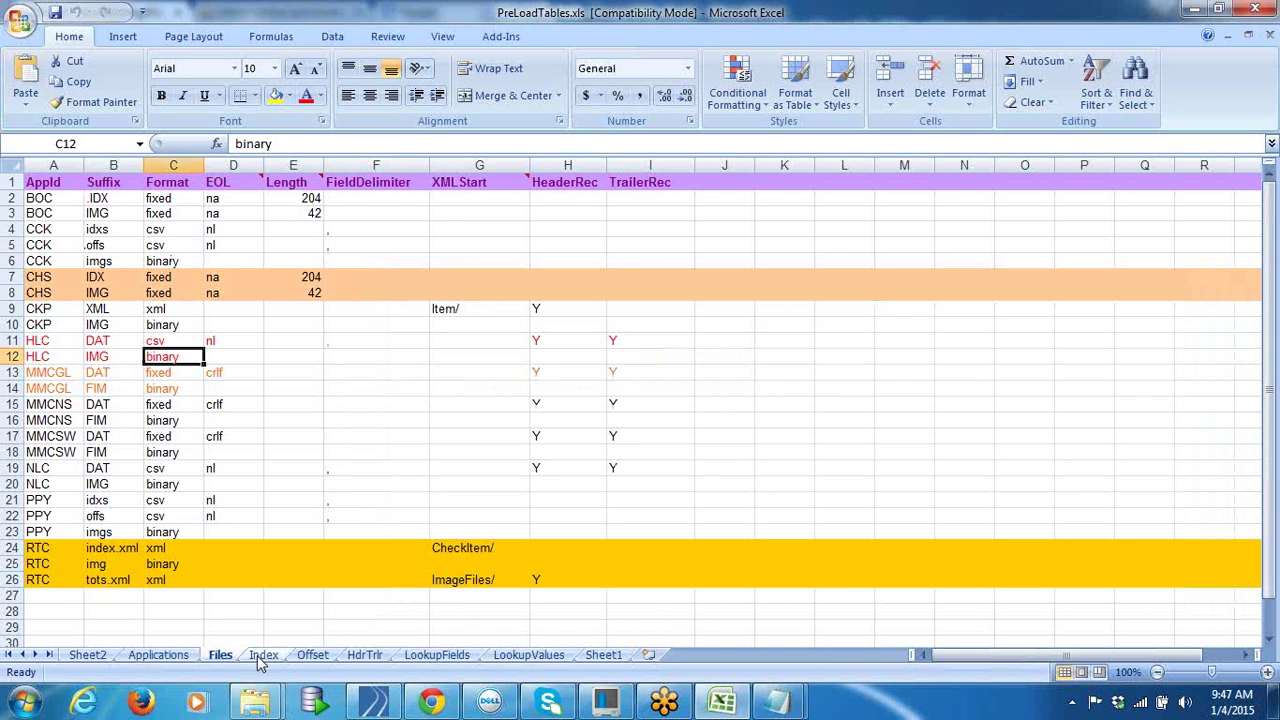
{"action": "left_click", "coordinate": [263, 654]}
{"action": "left_click", "coordinate": [205, 197]}
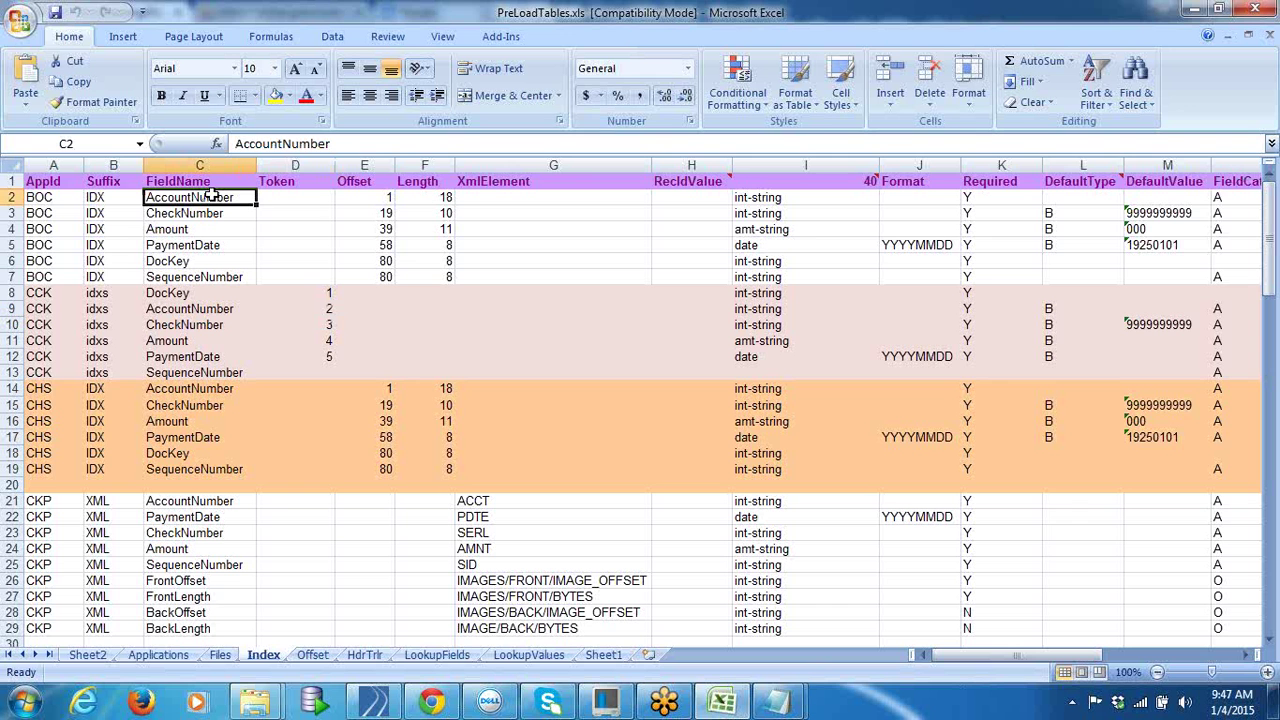
{"action": "left_click", "coordinate": [205, 213]}
{"action": "left_click", "coordinate": [205, 229]}
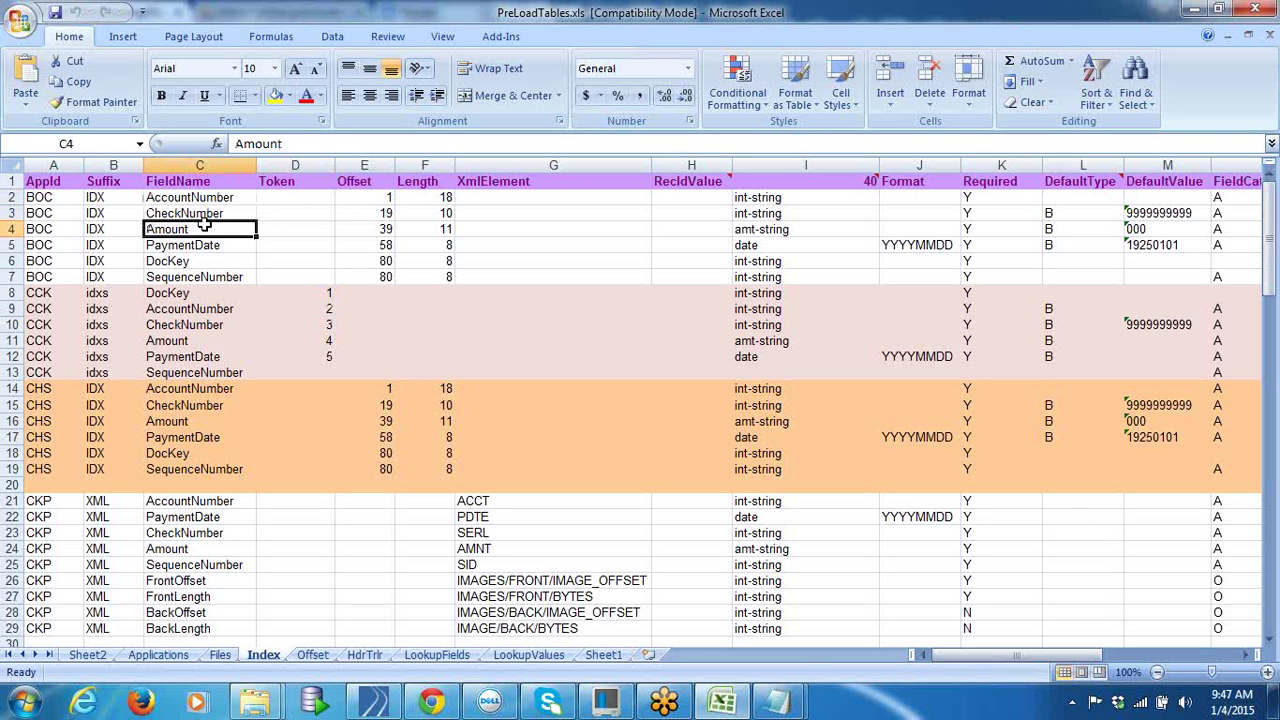
{"action": "left_click", "coordinate": [210, 245]}
{"action": "left_click", "coordinate": [220, 266]}
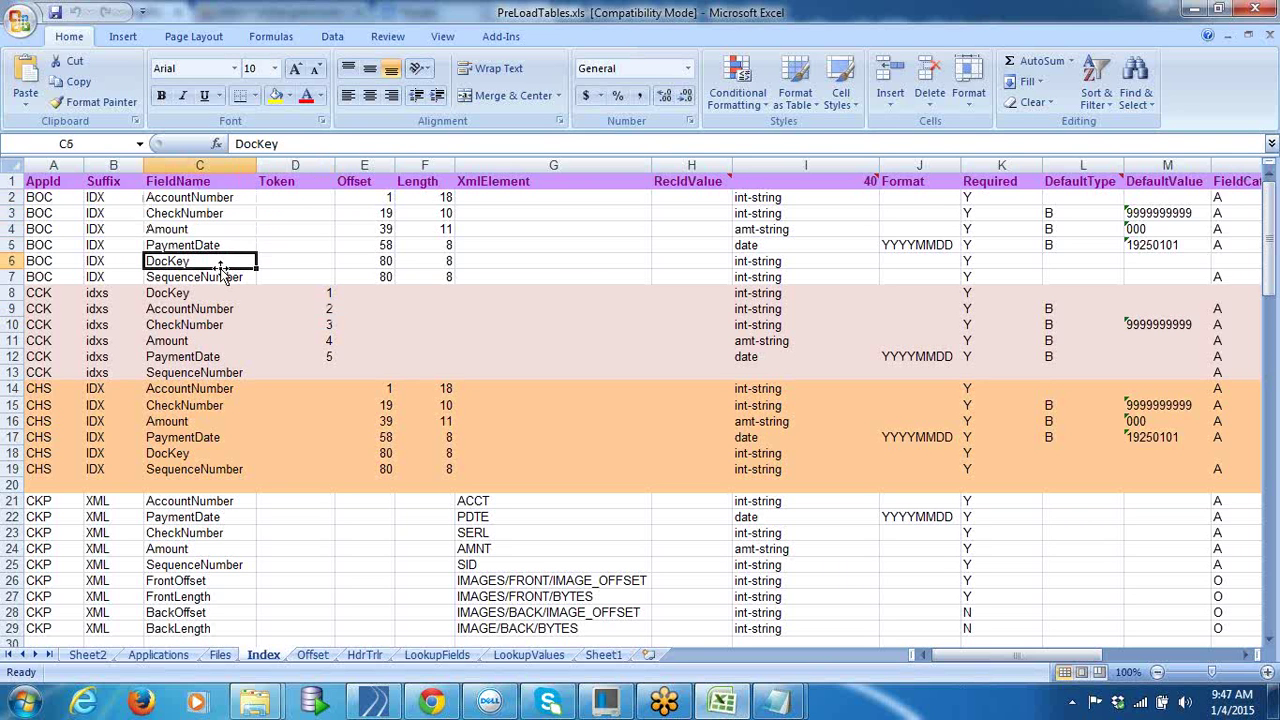
{"action": "left_click", "coordinate": [227, 280]}
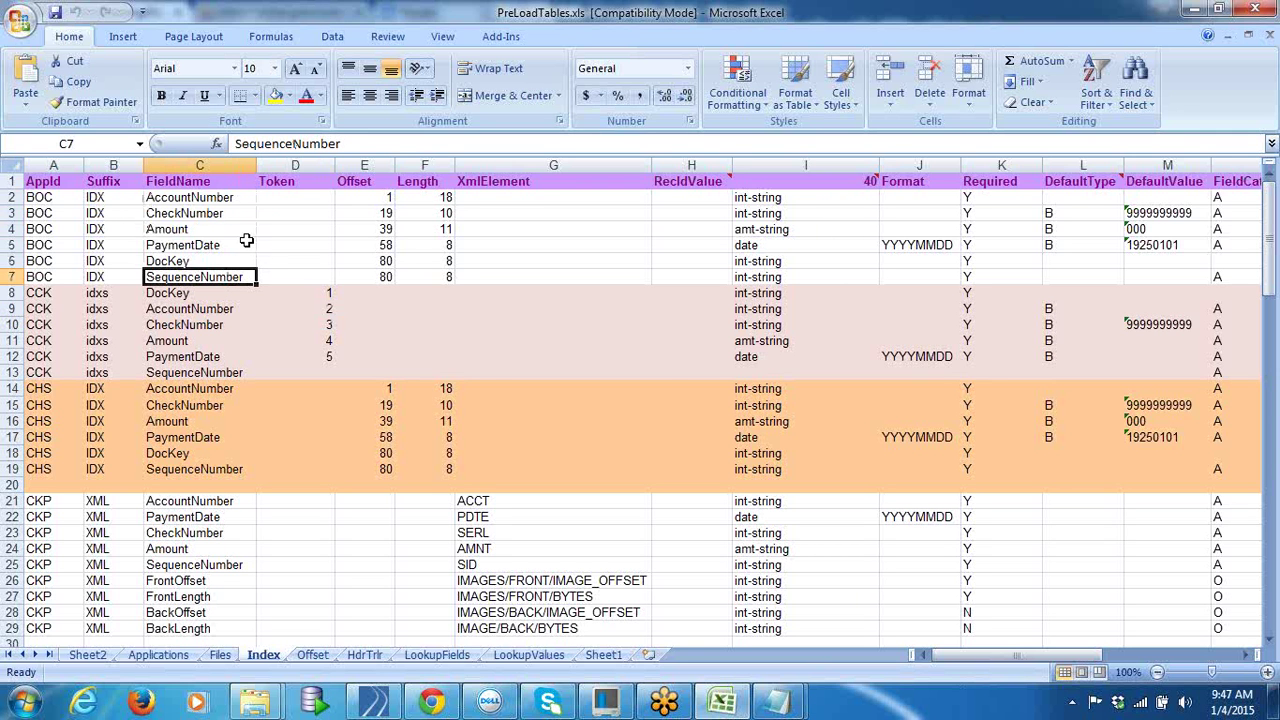
Step: Examine the Offset and Length cells of the BOC AccountNumber field on the Index sheet
{"action": "left_click", "coordinate": [234, 196]}
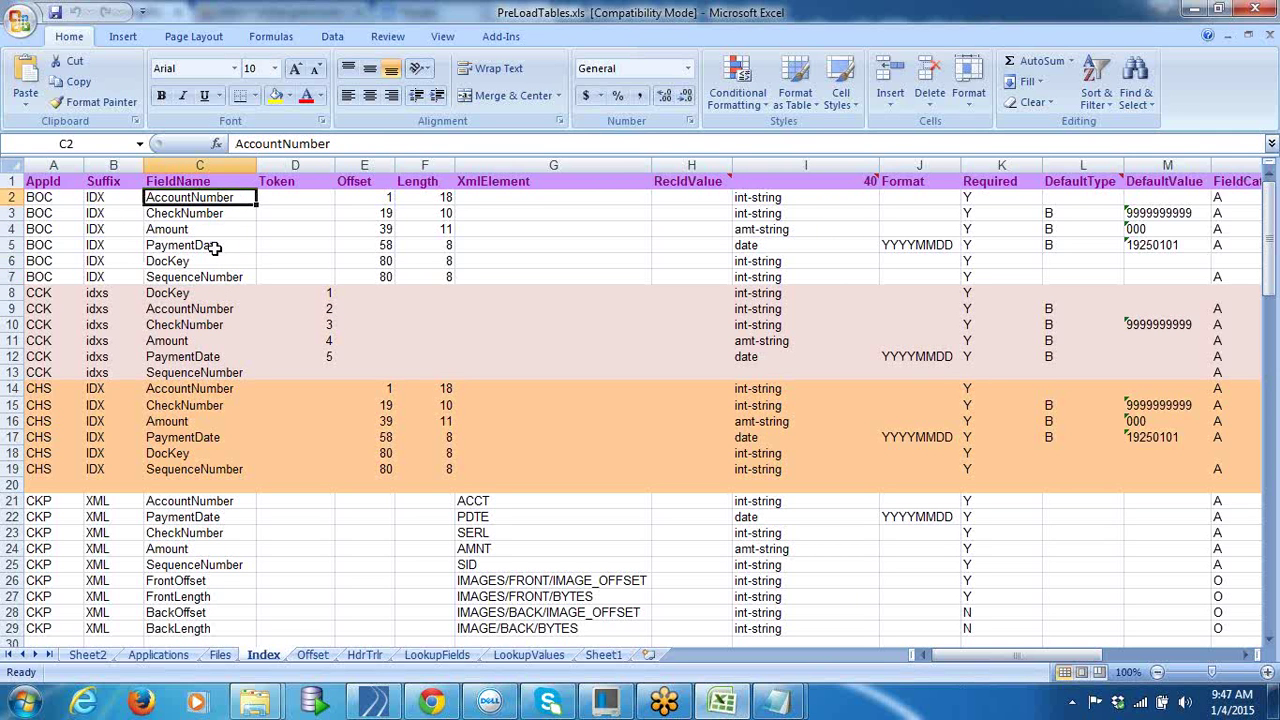
{"action": "left_click", "coordinate": [387, 196]}
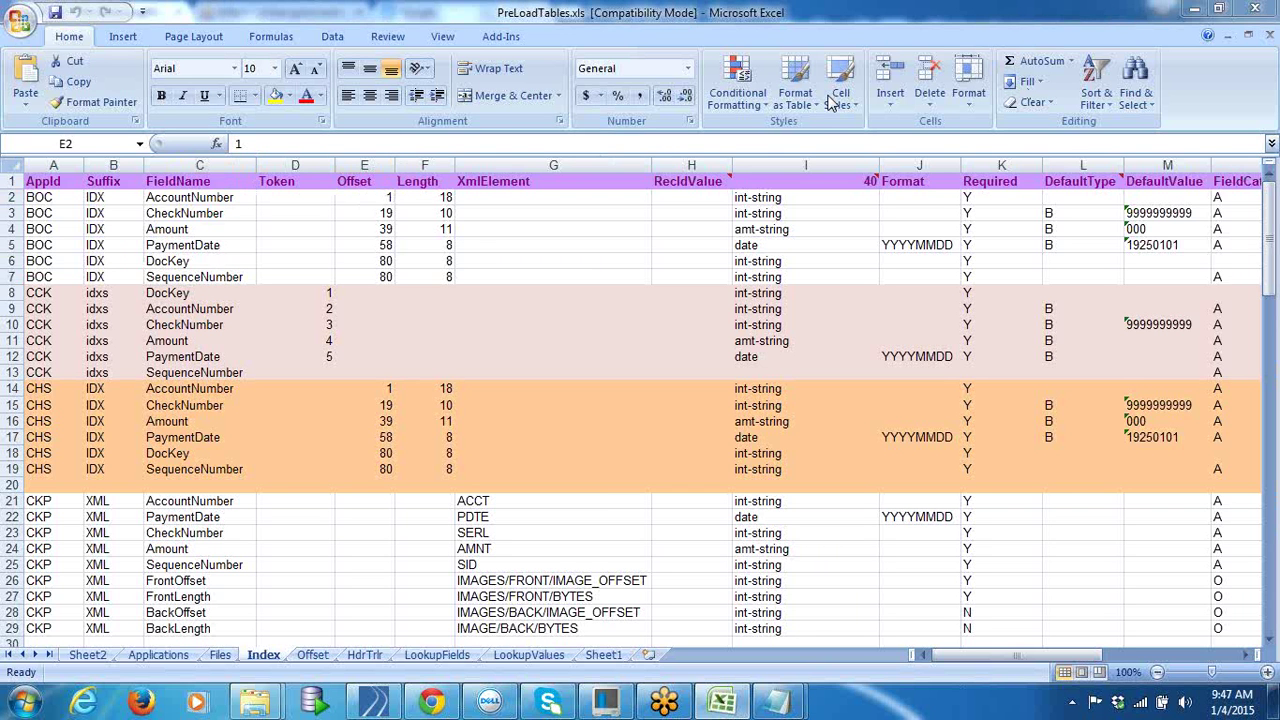
{"action": "left_click", "coordinate": [443, 200]}
{"action": "left_click", "coordinate": [375, 201]}
{"action": "left_click", "coordinate": [427, 200]}
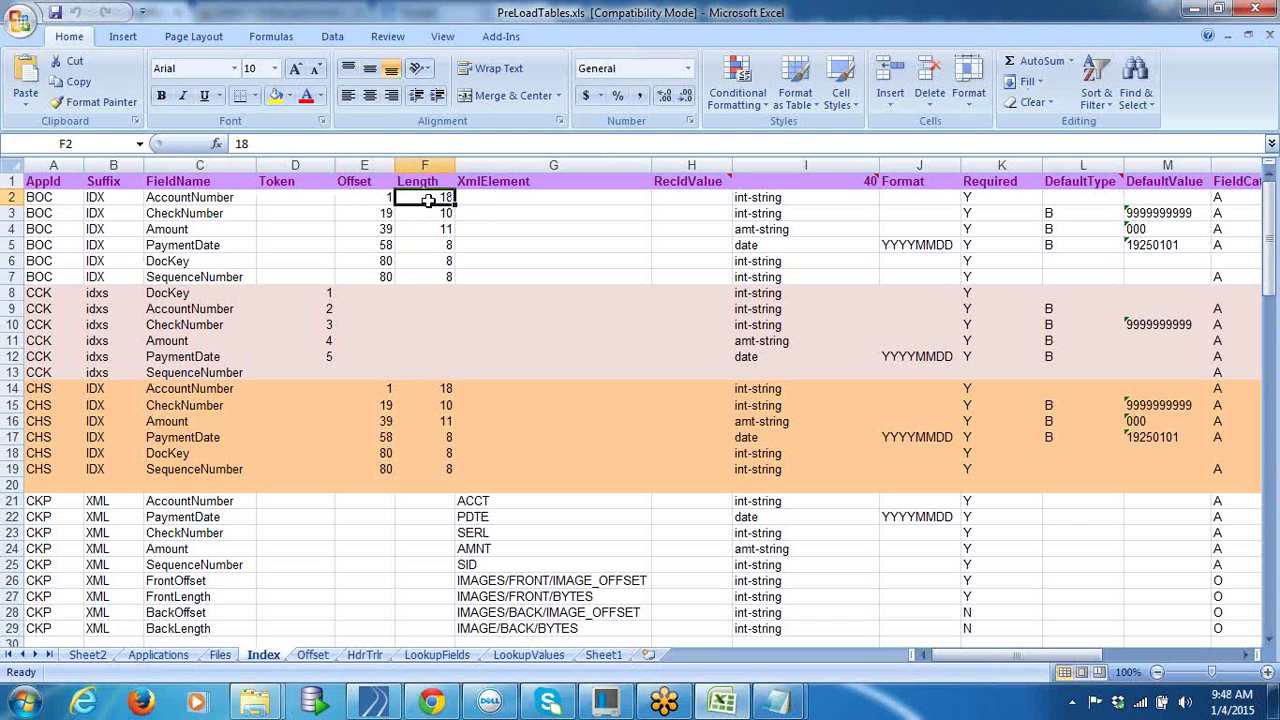
{"action": "left_click", "coordinate": [1263, 38]}
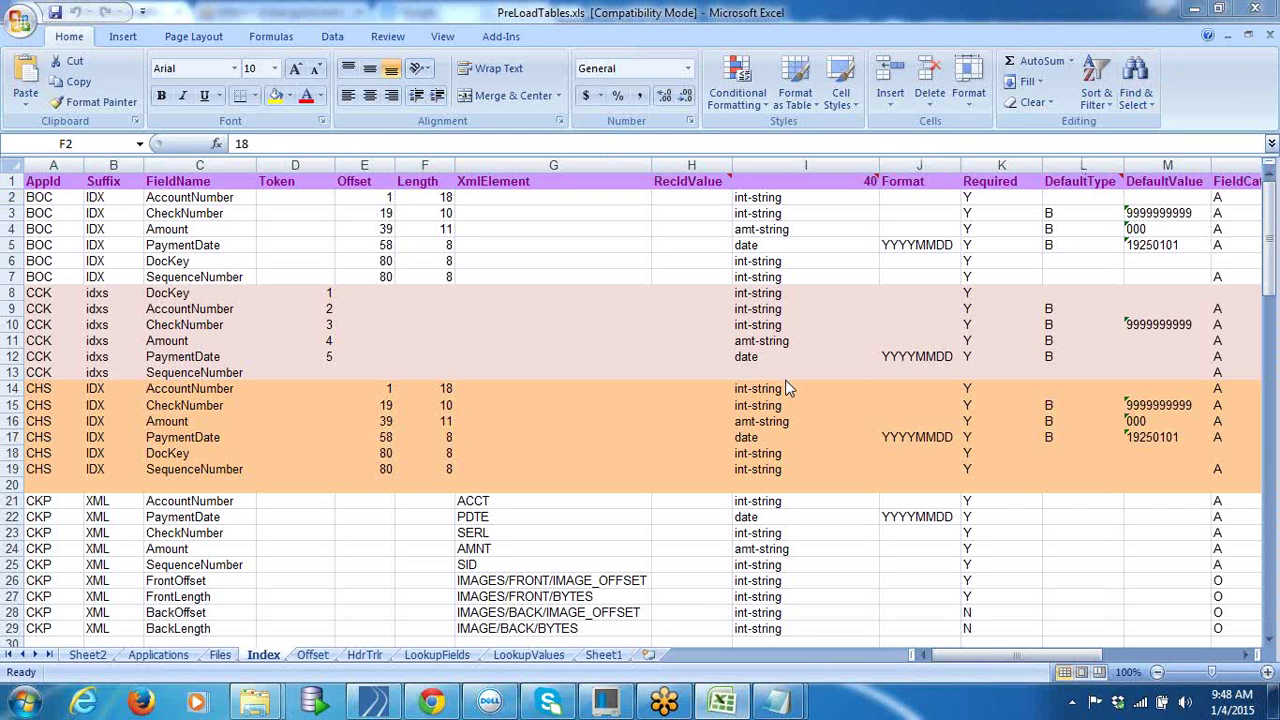
Step: Look at the Files sheet briefly, return to the Index sheet and select the BOC AccountNumber field name
{"action": "left_click", "coordinate": [147, 659]}
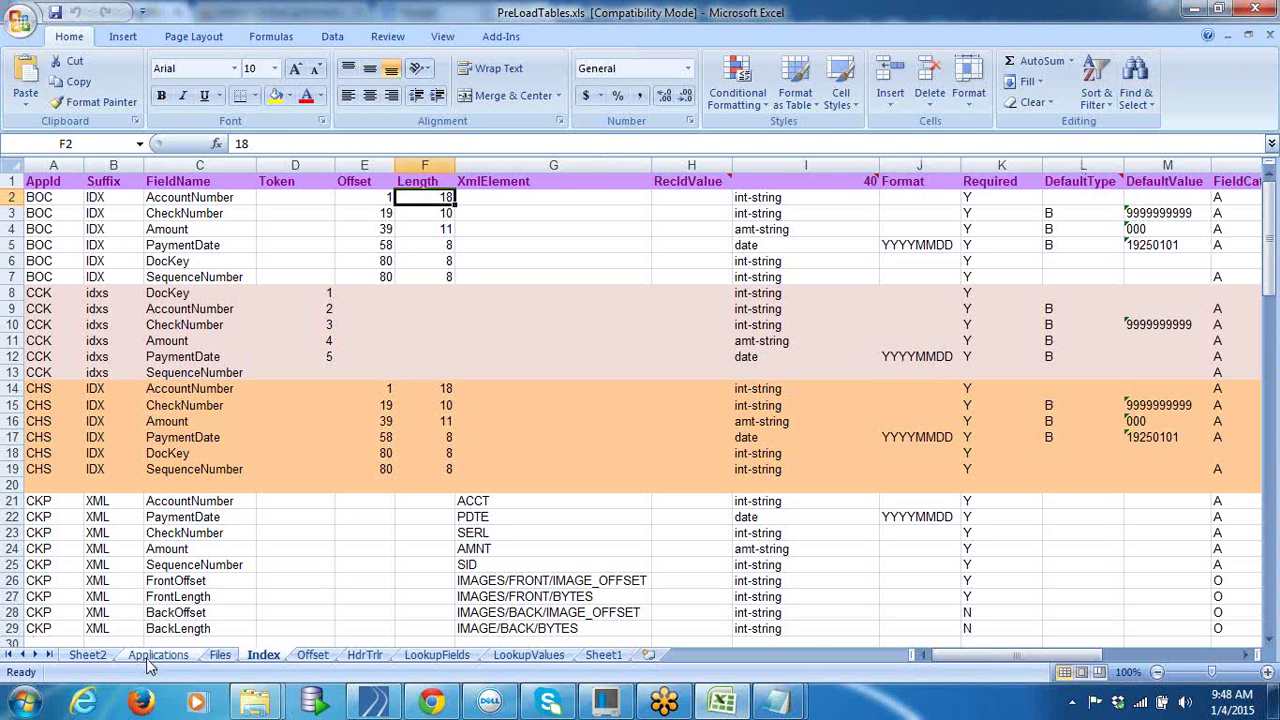
{"action": "left_click", "coordinate": [220, 656]}
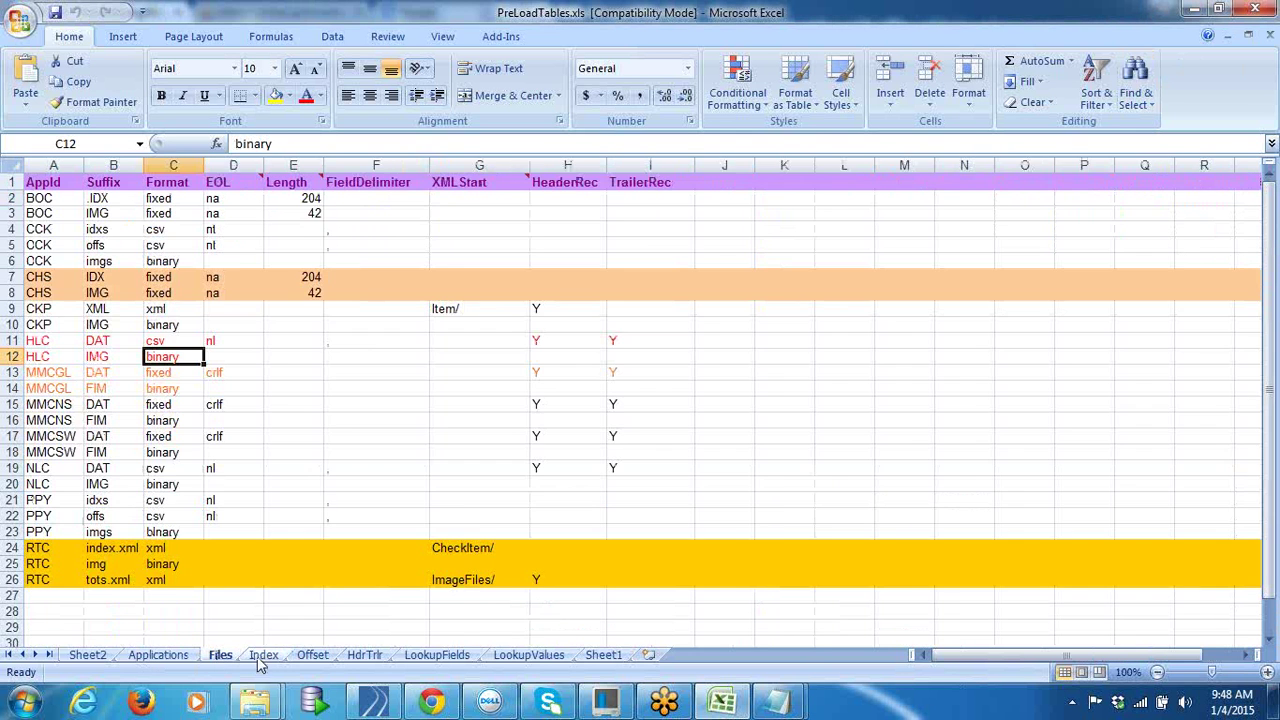
{"action": "left_click", "coordinate": [264, 656]}
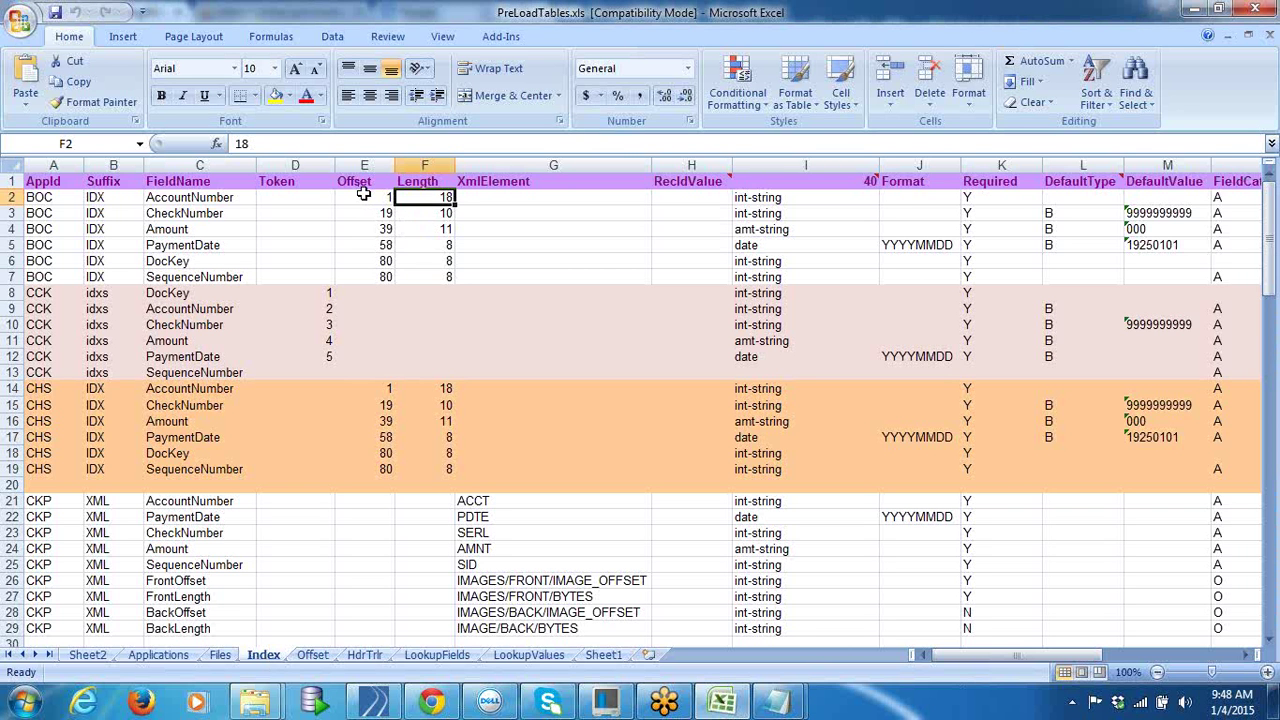
{"action": "left_click", "coordinate": [186, 198]}
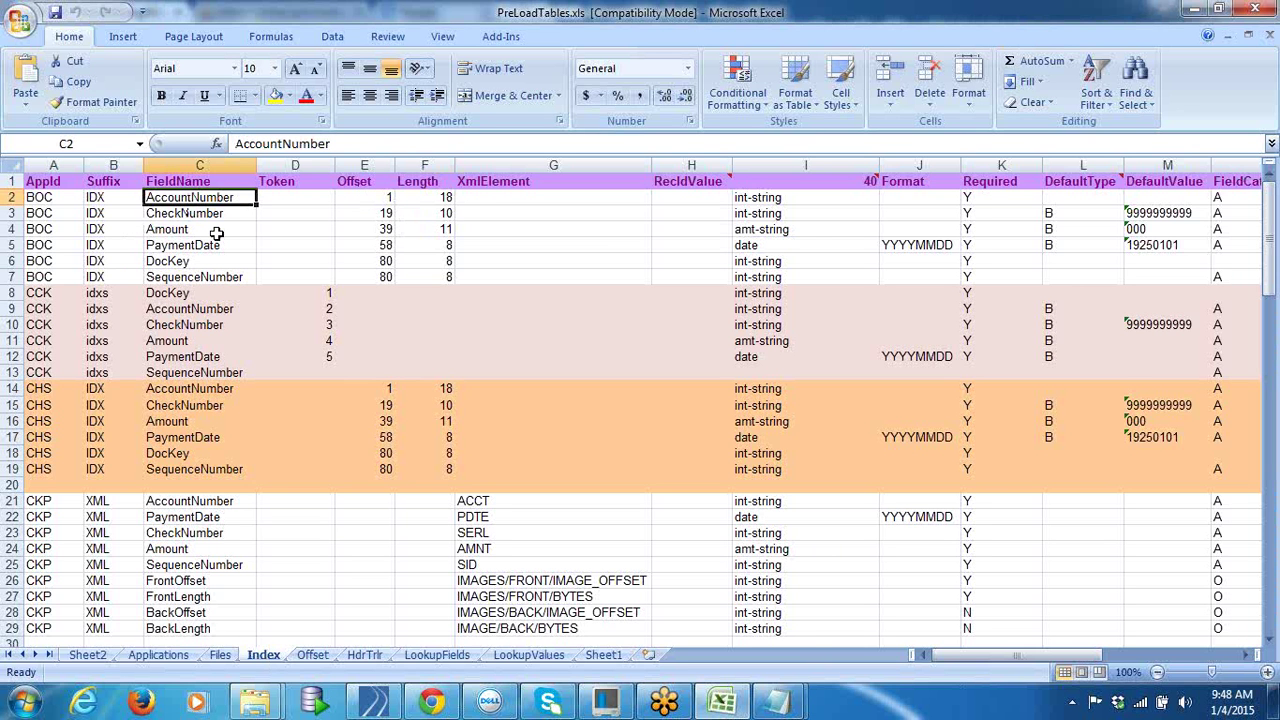
Step: Return to the Files sheet and examine the Format cells of the BOC .IDX and RTC tots.xml rows
{"action": "left_click", "coordinate": [220, 655]}
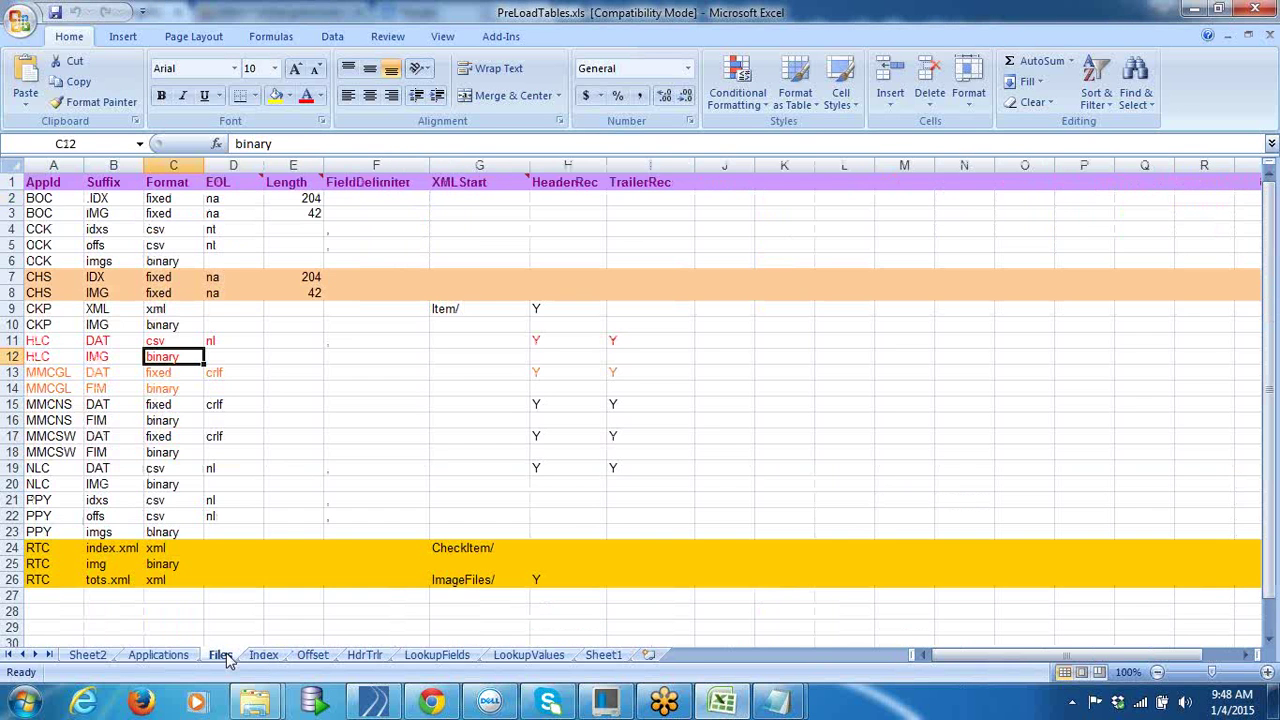
{"action": "left_click", "coordinate": [181, 198]}
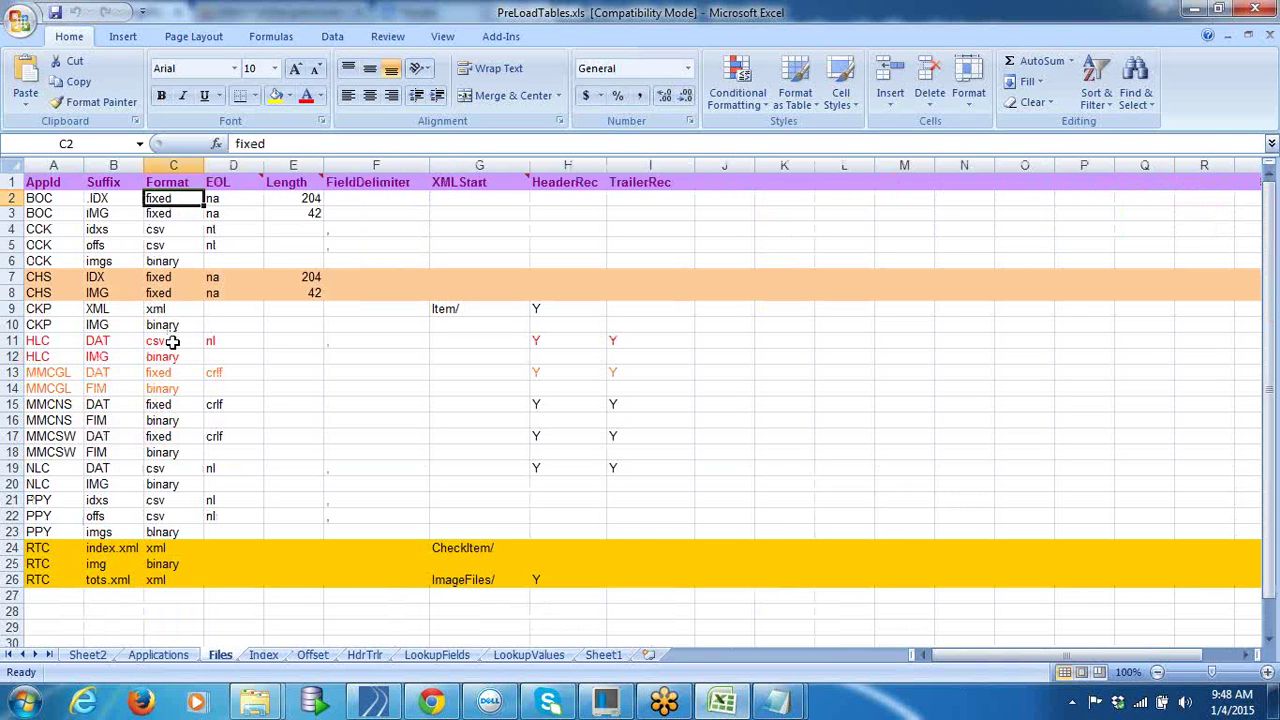
{"action": "left_click", "coordinate": [177, 582]}
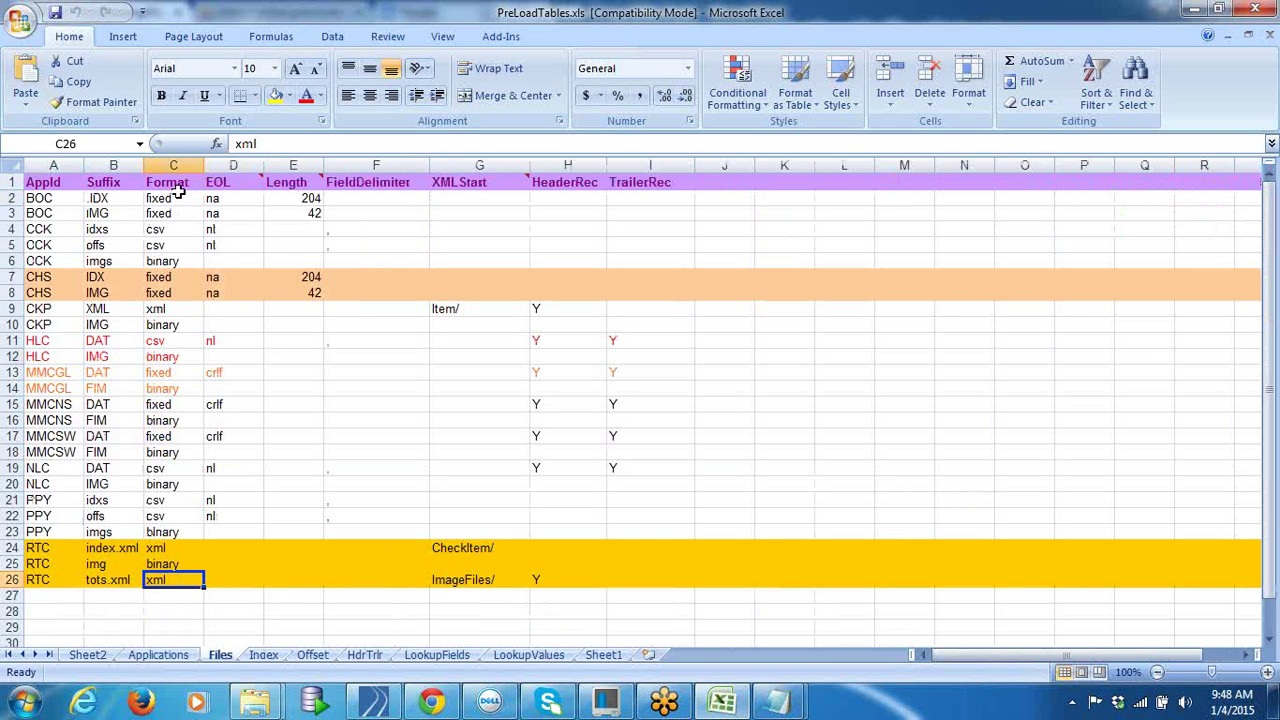
Step: Look over the Applications and Files sheets, and examine the BOC CheckNumber and AccountNumber field names on the Index sheet
{"action": "left_click", "coordinate": [160, 655]}
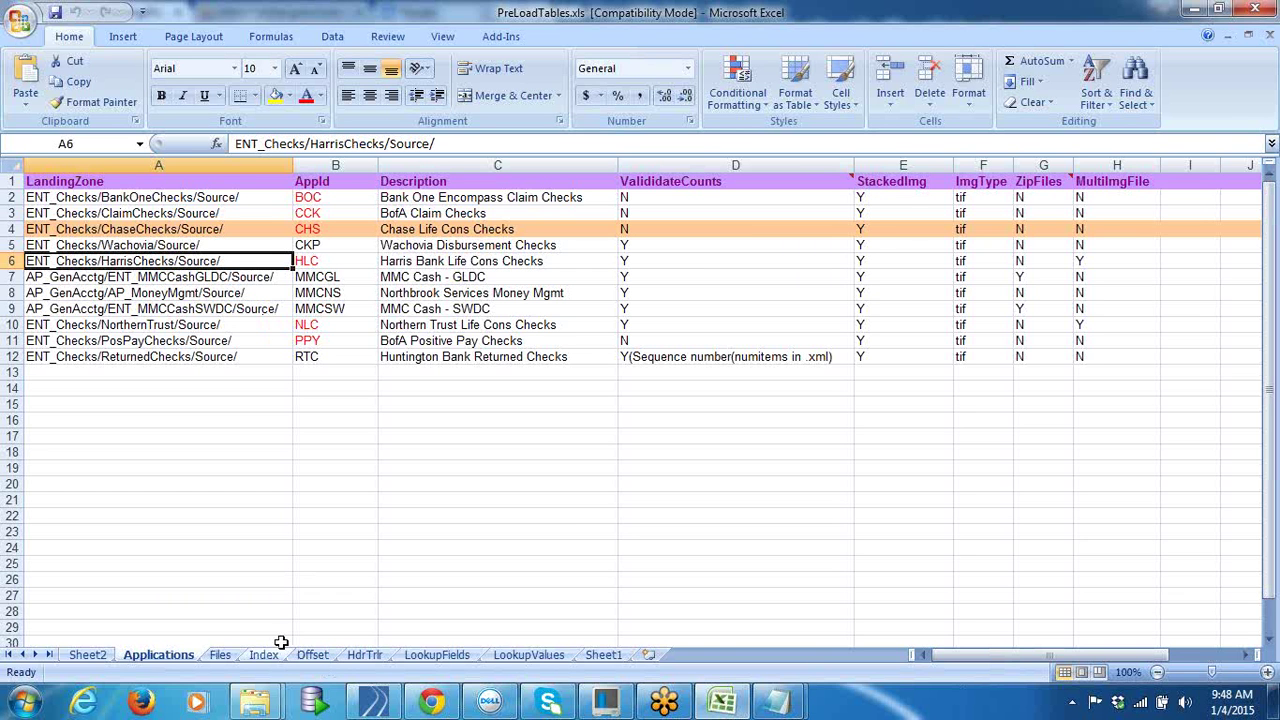
{"action": "left_click", "coordinate": [220, 655]}
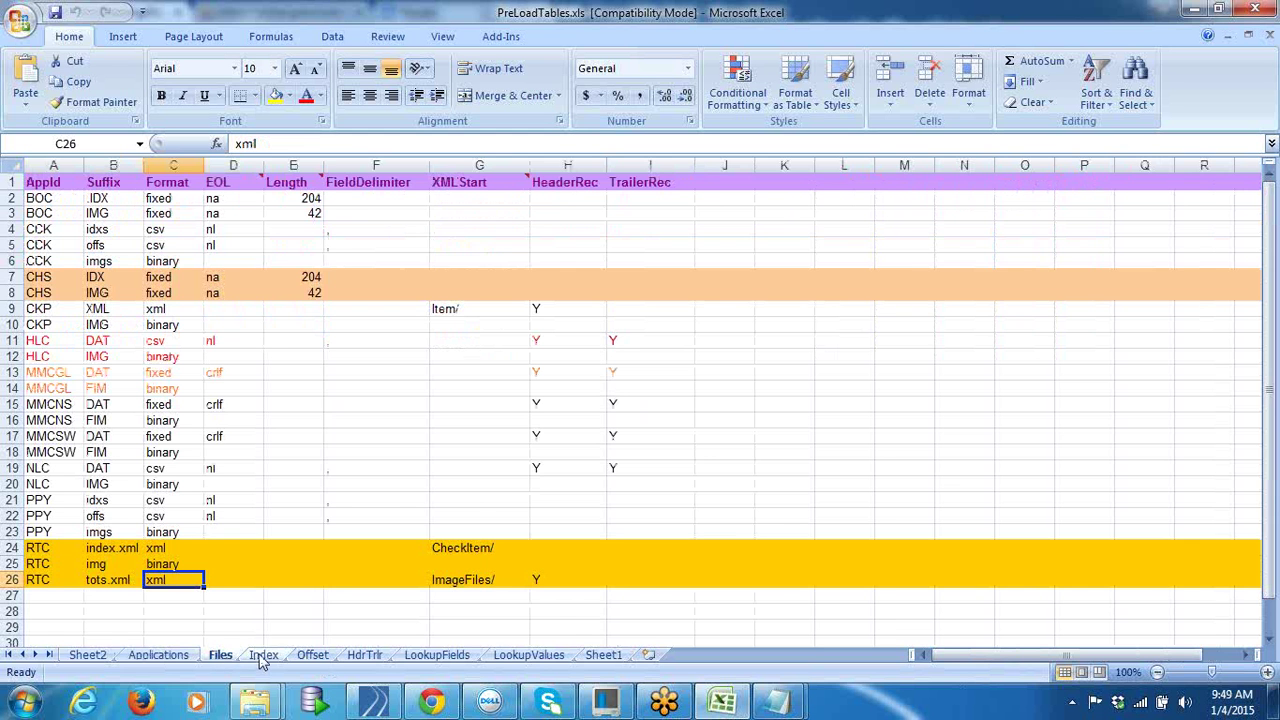
{"action": "left_click", "coordinate": [263, 655]}
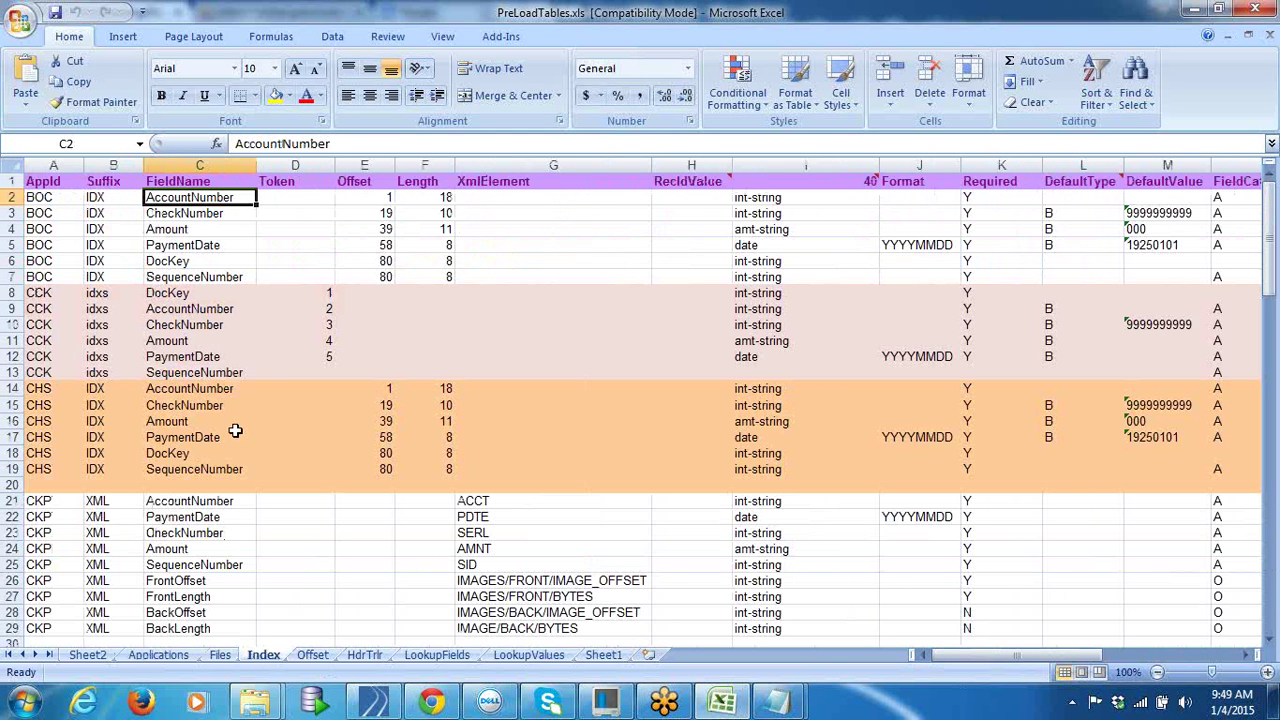
{"action": "left_click", "coordinate": [220, 655]}
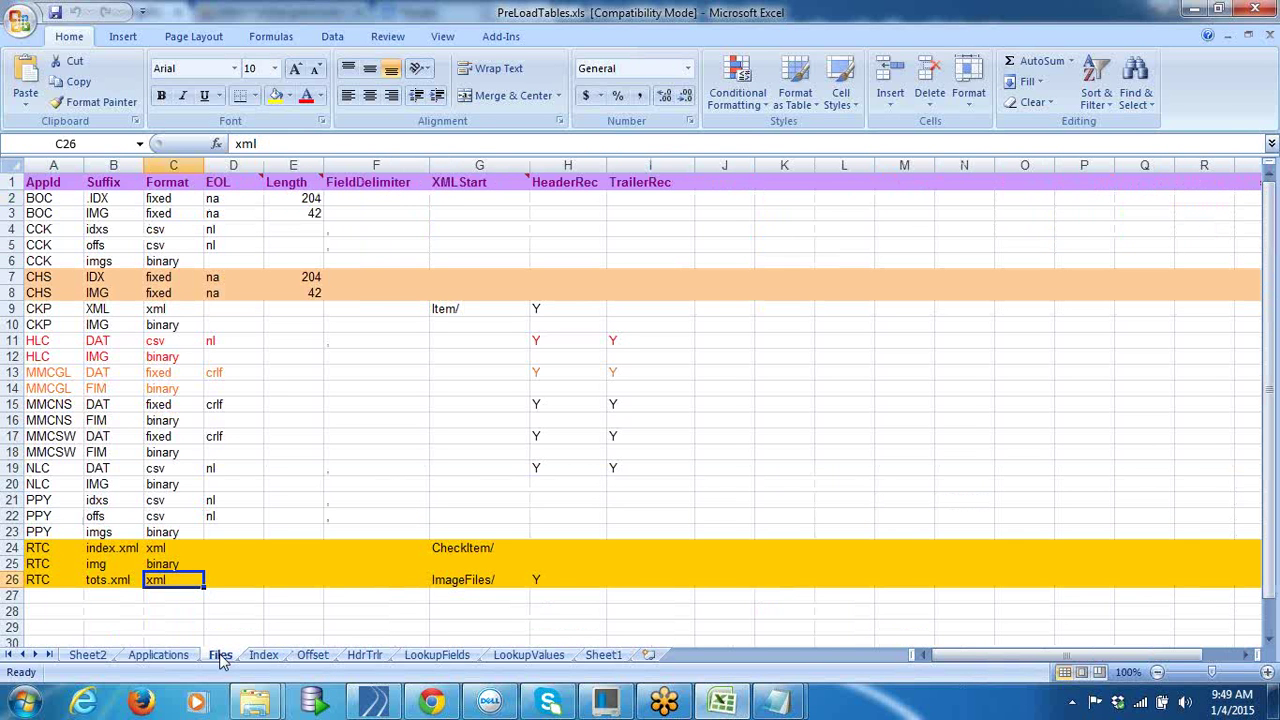
{"action": "left_click", "coordinate": [264, 655]}
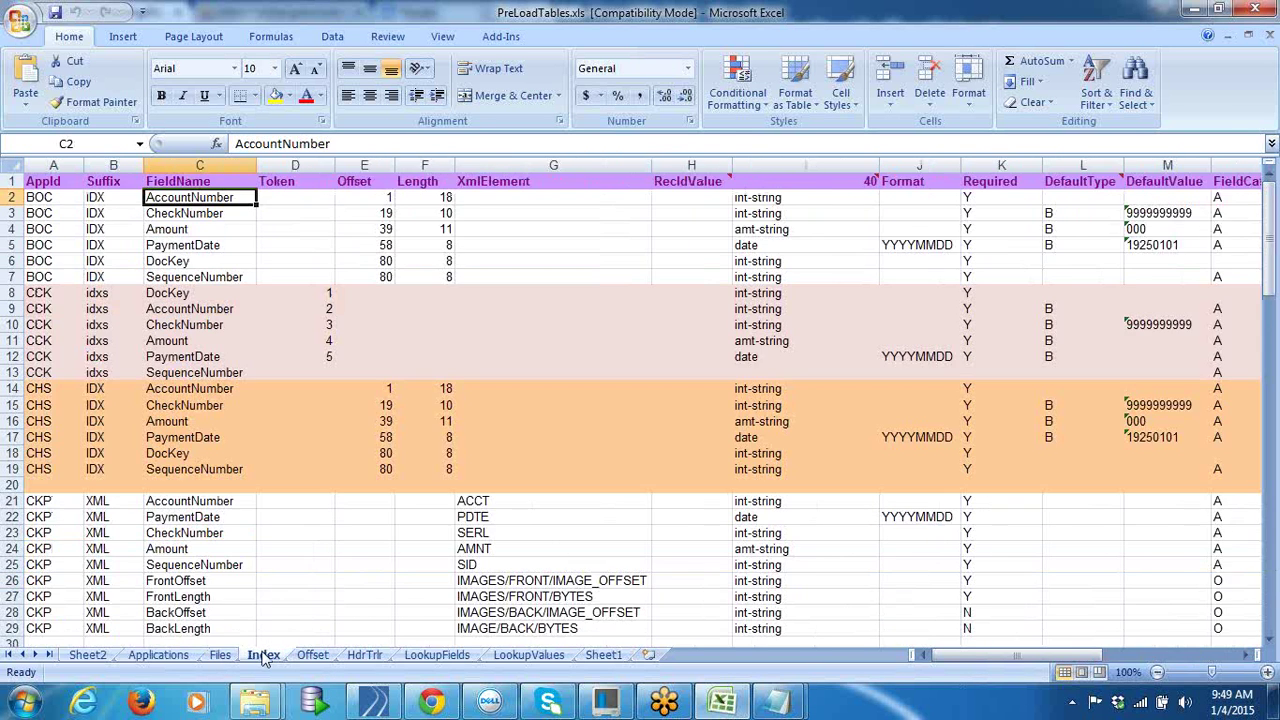
{"action": "left_click", "coordinate": [212, 214]}
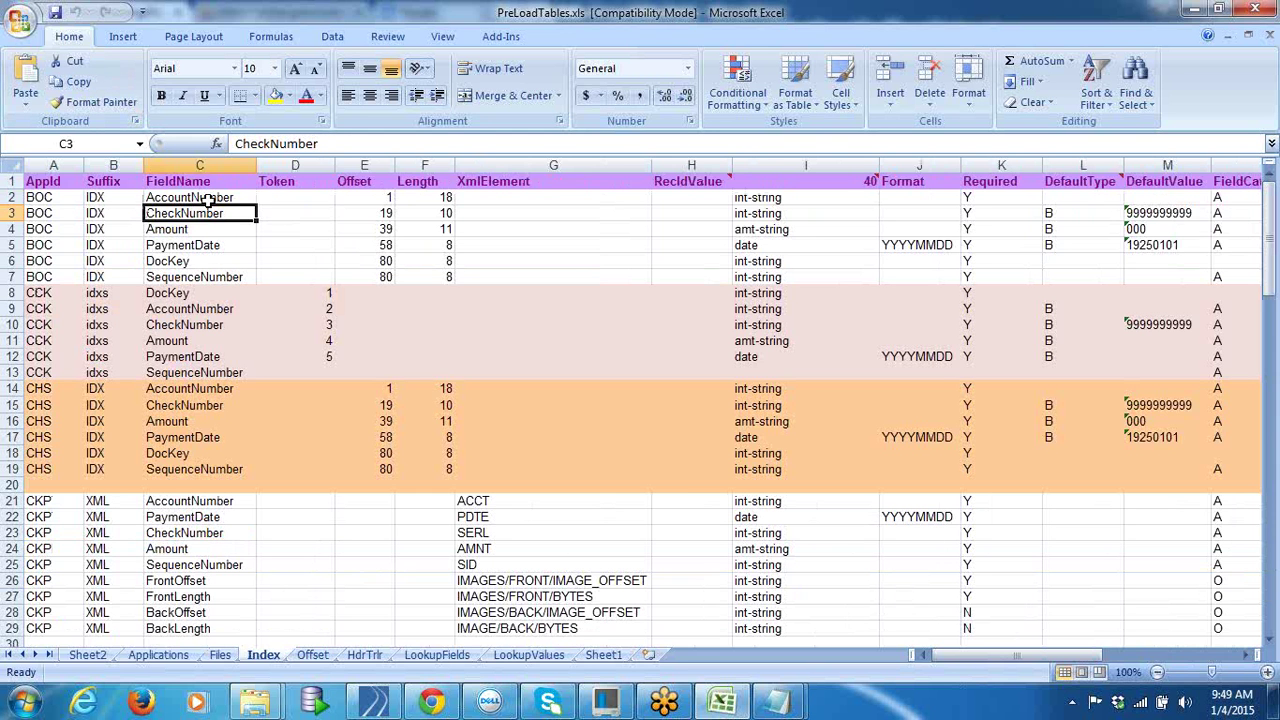
{"action": "left_click", "coordinate": [205, 200]}
Step: Examine the Length and EOL cells of the BOC .IDX row on the Files sheet
{"action": "left_click", "coordinate": [222, 655]}
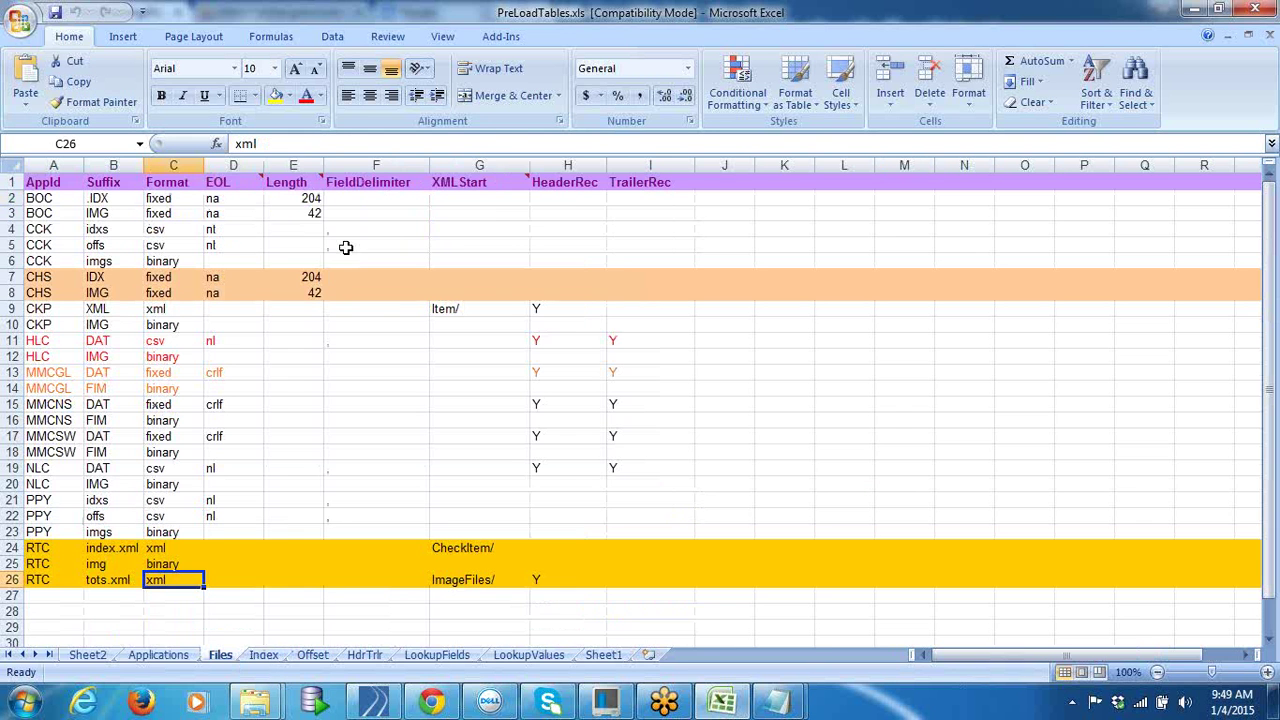
{"action": "left_click", "coordinate": [302, 198]}
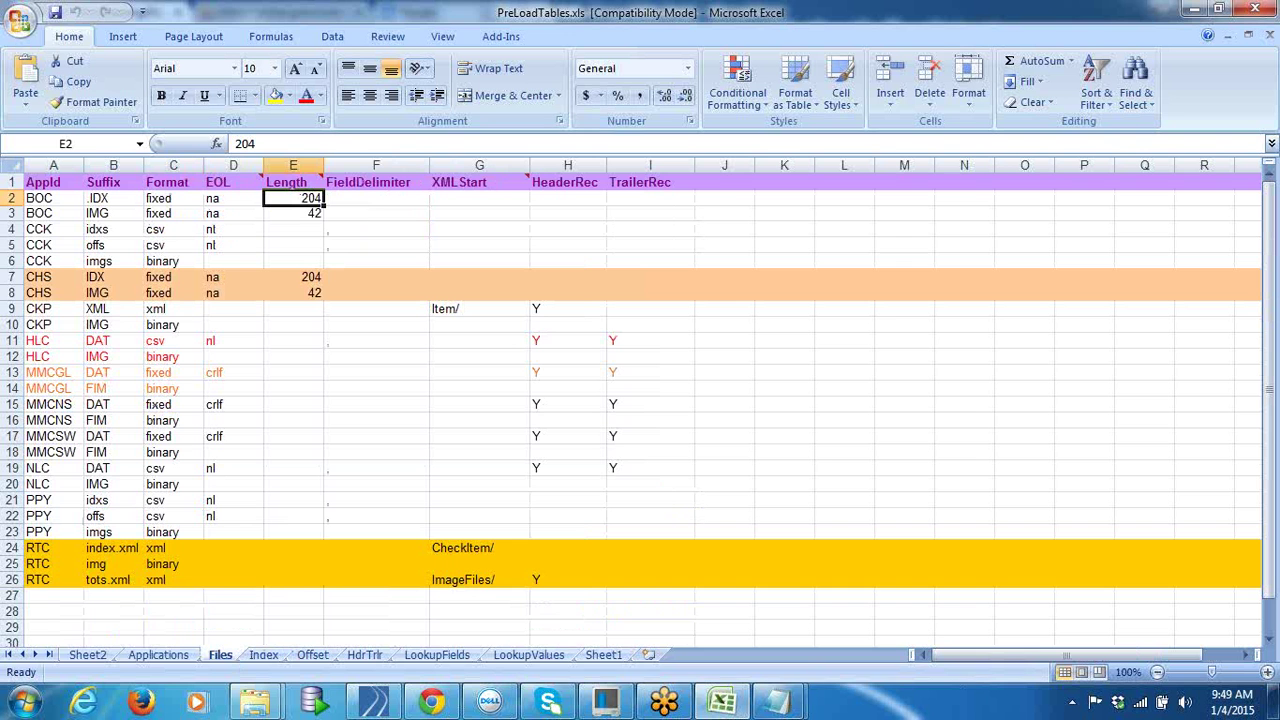
{"action": "left_click", "coordinate": [237, 200]}
{"action": "mouse_move", "coordinate": [252, 192]}
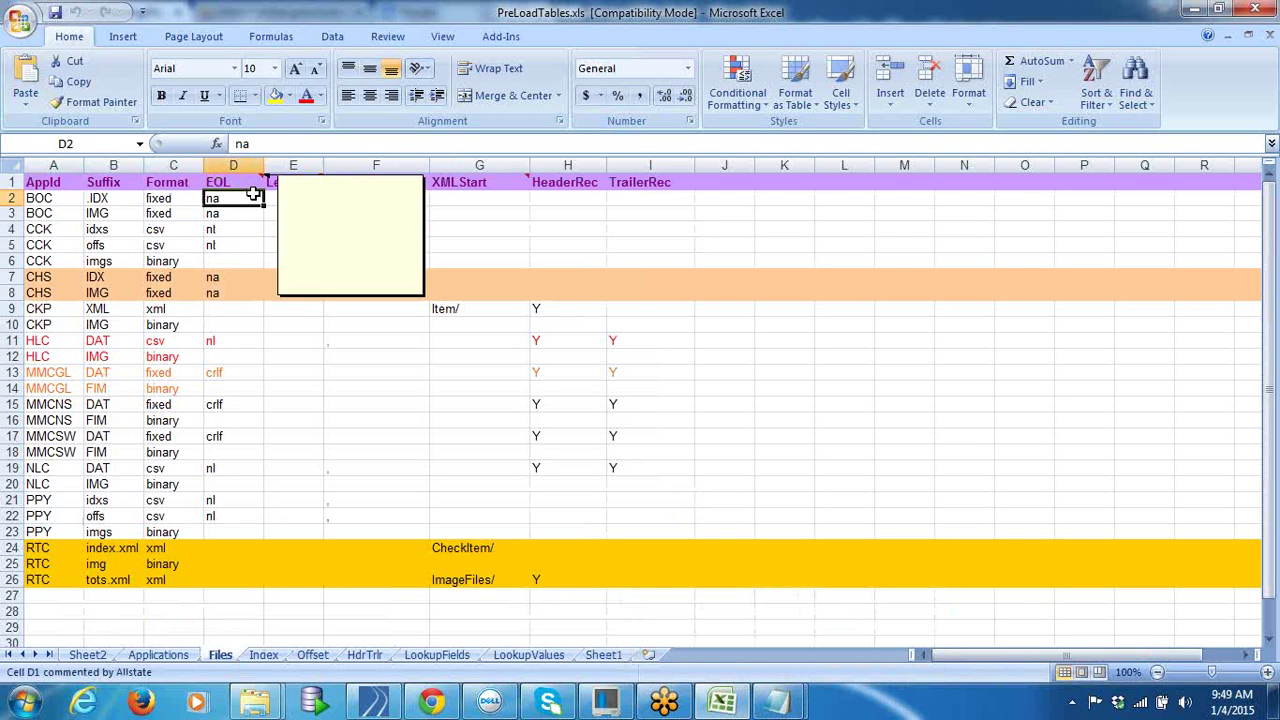
{"action": "left_click", "coordinate": [303, 198]}
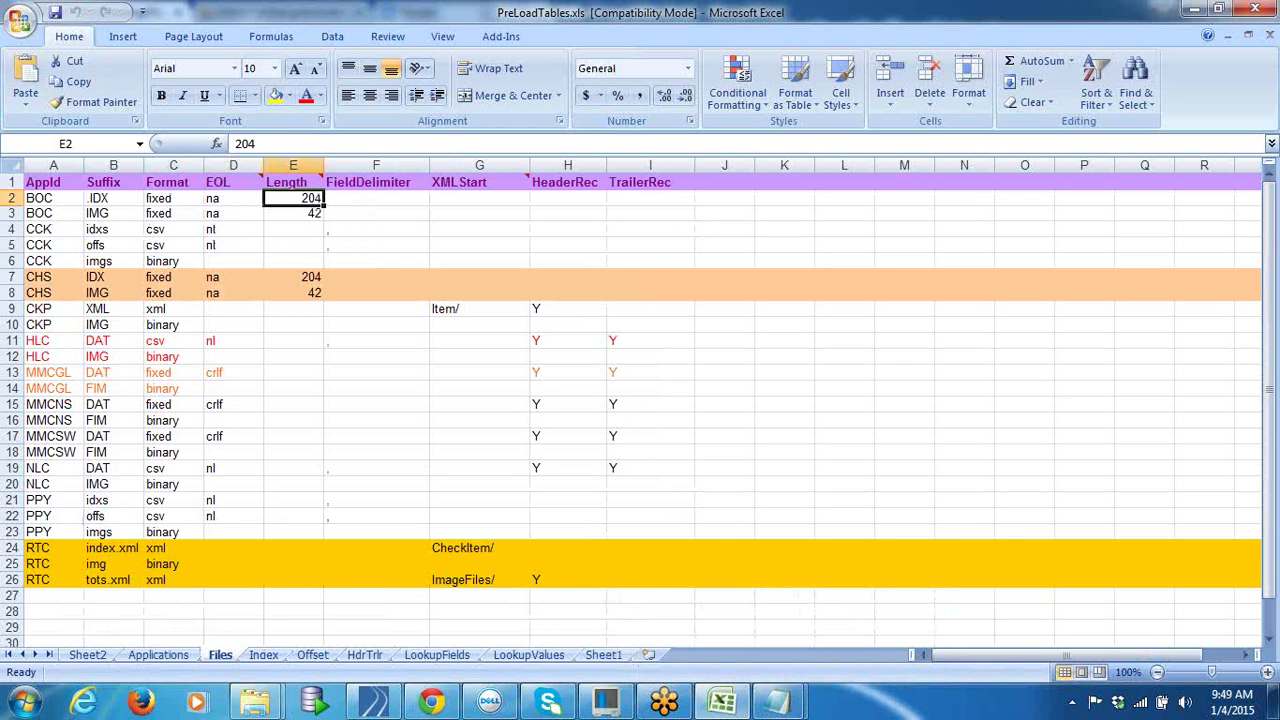
Step: Bring up DataTransformFixed1.txt in Notepad, remove the line break between the first two data records, and highlight each of the two in turn
{"action": "mouse_move", "coordinate": [778, 702]}
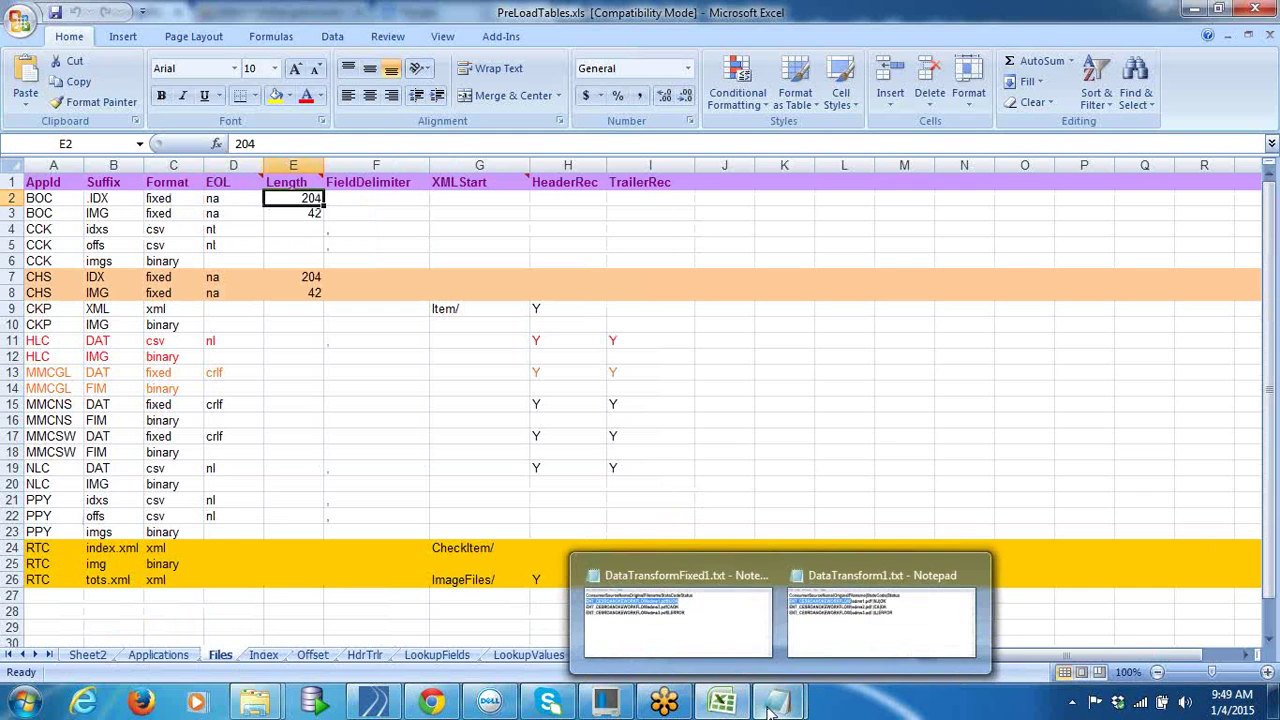
{"action": "left_click", "coordinate": [728, 664]}
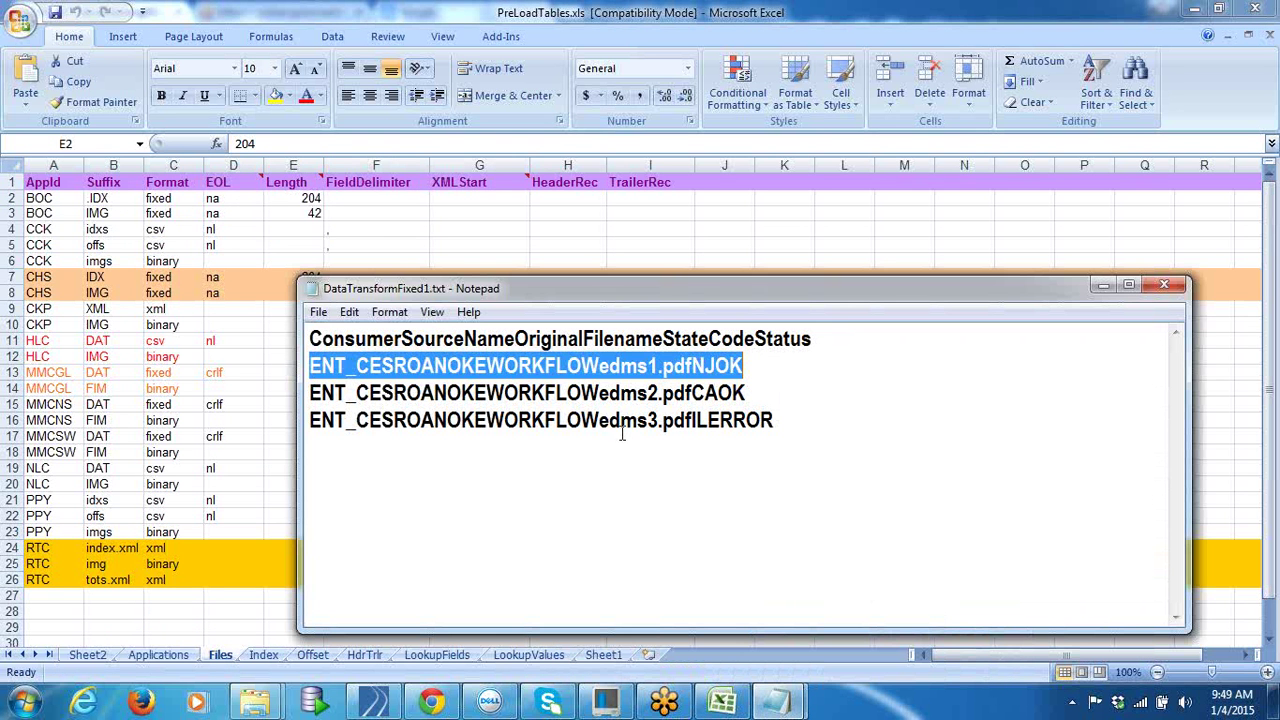
{"action": "left_click", "coordinate": [762, 365]}
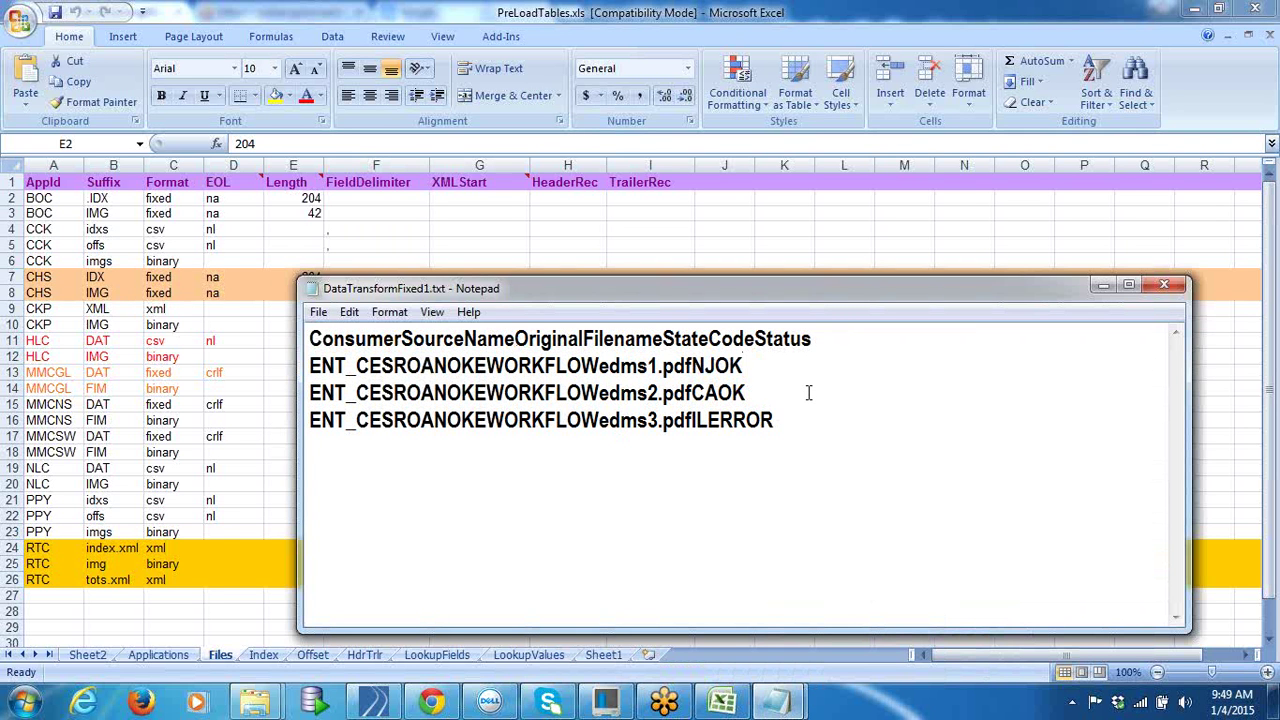
{"action": "key", "text": "Delete"}
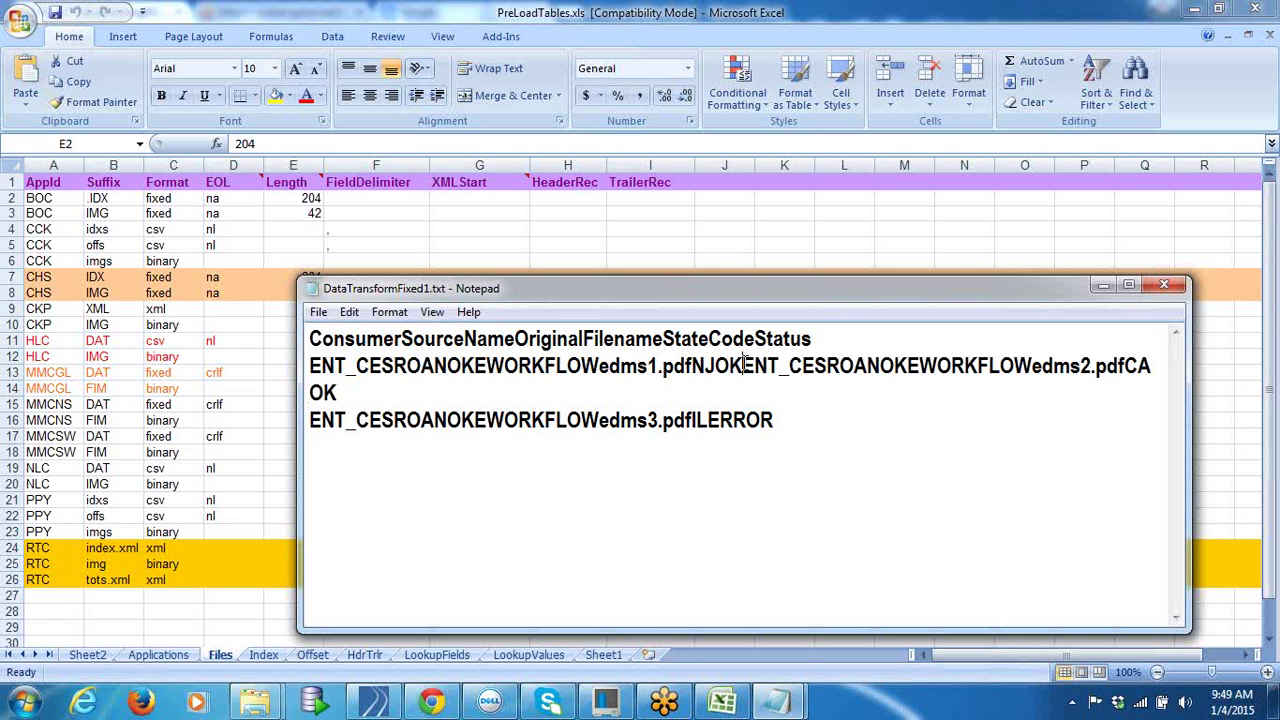
{"action": "left_click_drag", "start_coordinate": [743, 366], "coordinate": [311, 366]}
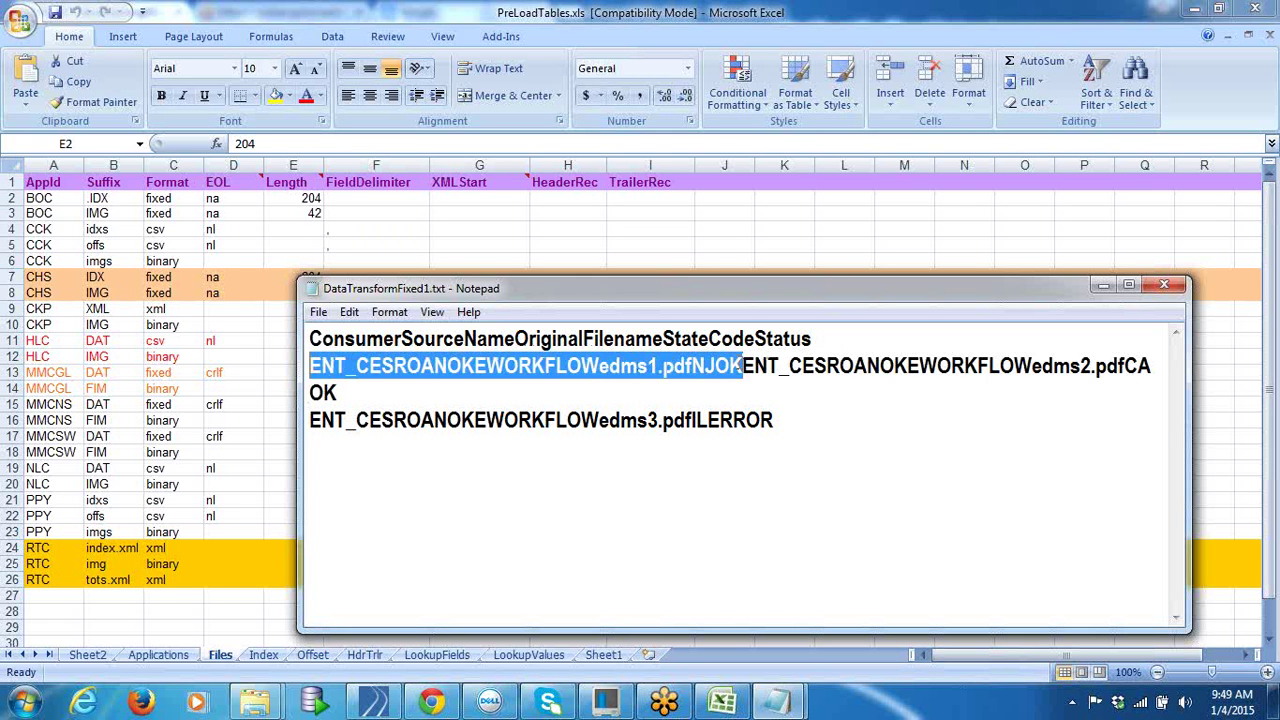
{"action": "left_click_drag", "start_coordinate": [743, 366], "coordinate": [897, 401]}
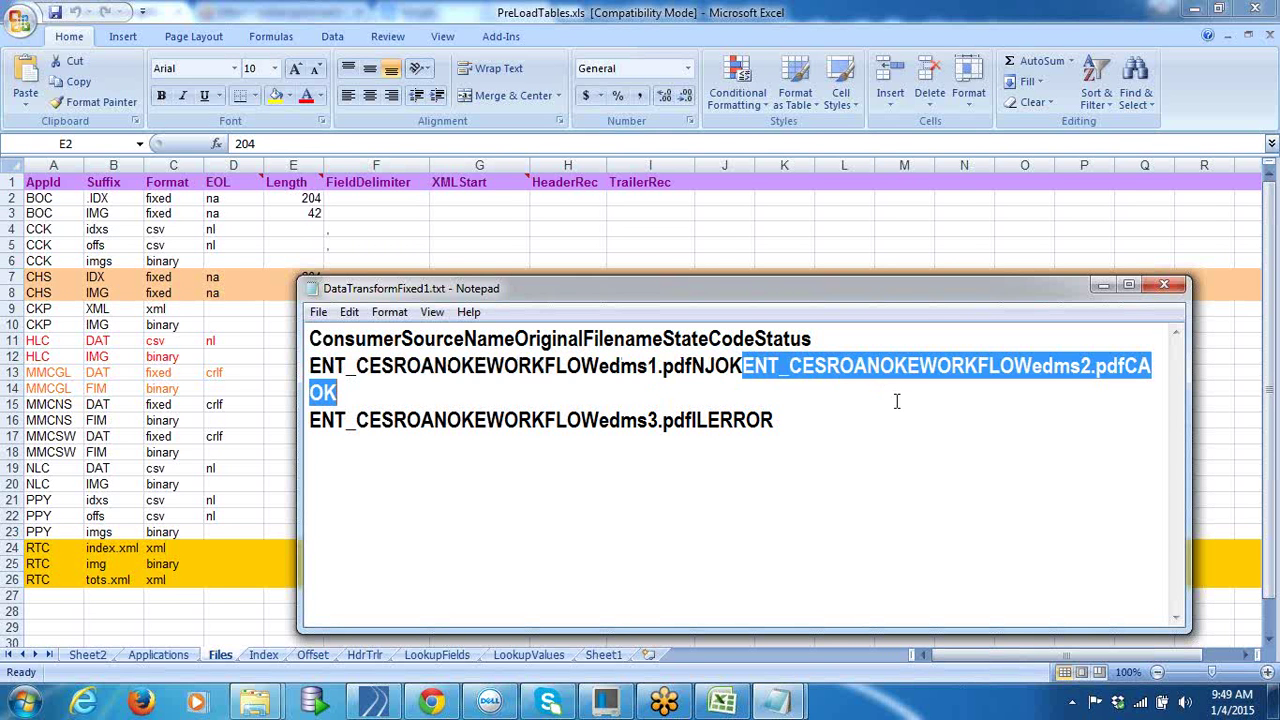
Step: Restore the line break after the first data record in DataTransformFixed1.txt, and place the cursor at the ends of the first two records
{"action": "left_click", "coordinate": [897, 401]}
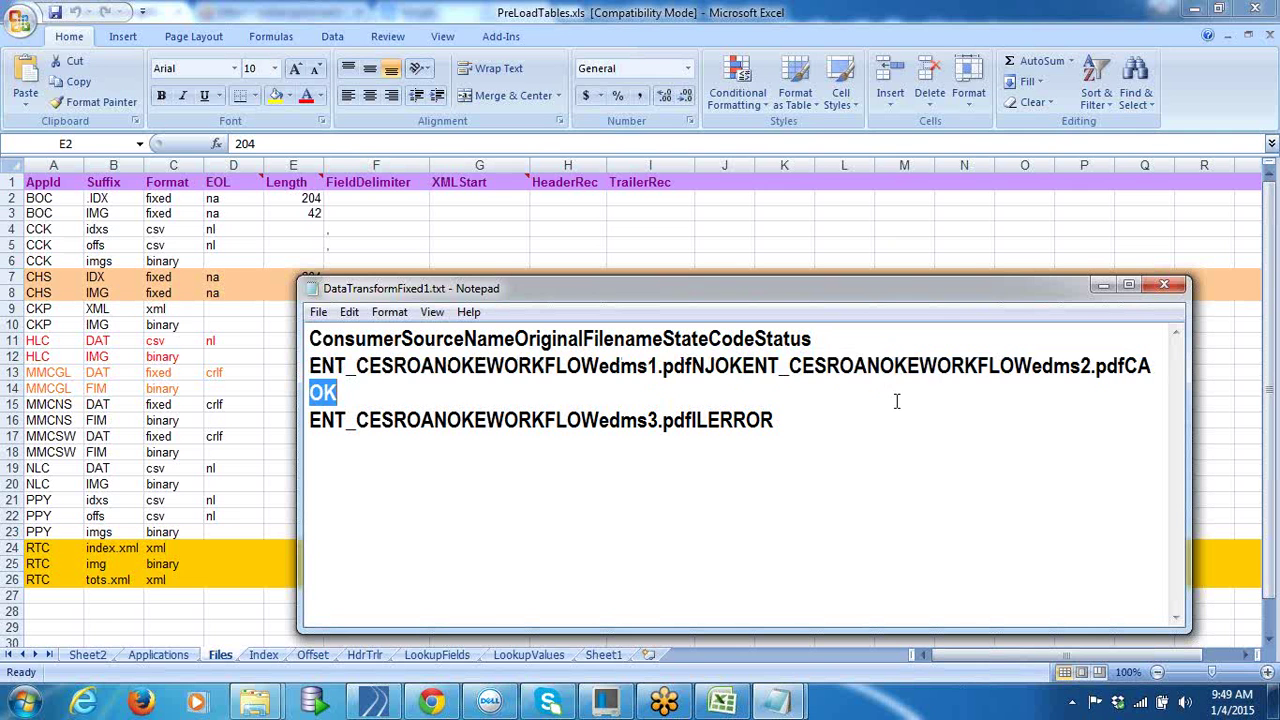
{"action": "left_click", "coordinate": [743, 366]}
{"action": "key", "text": "Return"}
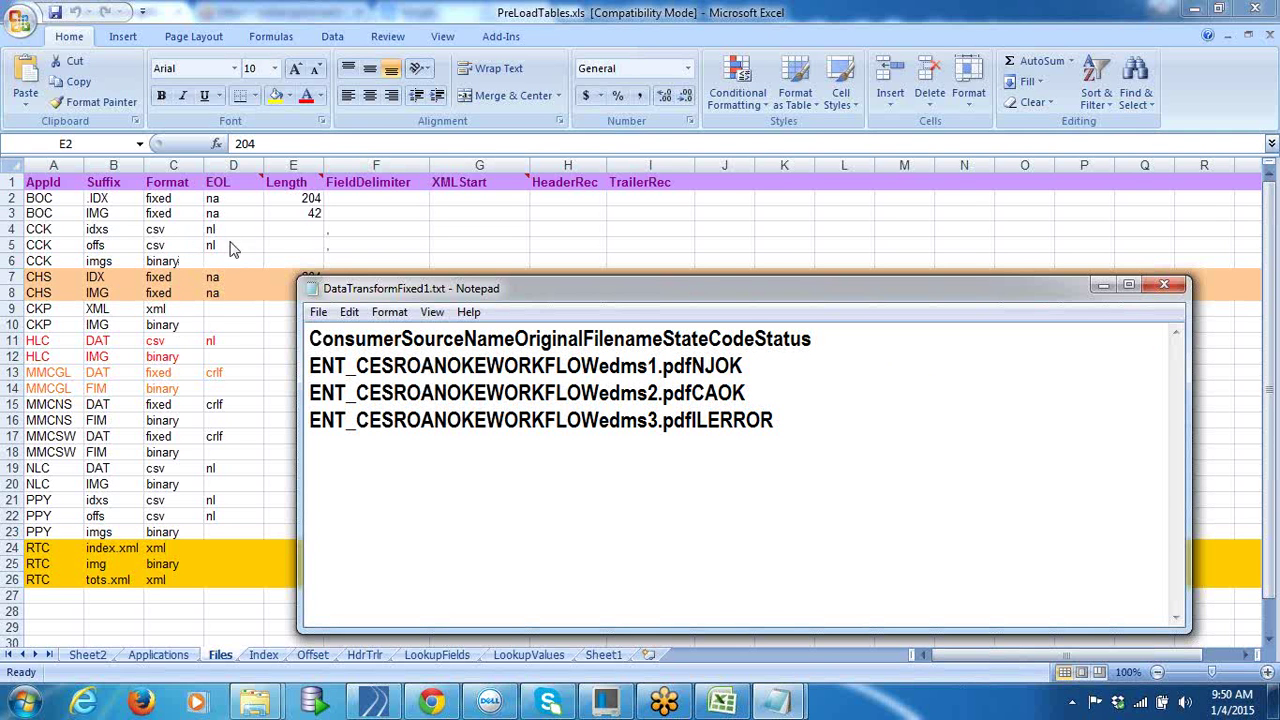
{"action": "left_click", "coordinate": [790, 366]}
{"action": "left_click", "coordinate": [765, 391]}
Step: Return to the Index sheet of PreLoadTables.xls and examine the BOC CheckNumber field name
{"action": "left_click", "coordinate": [272, 655]}
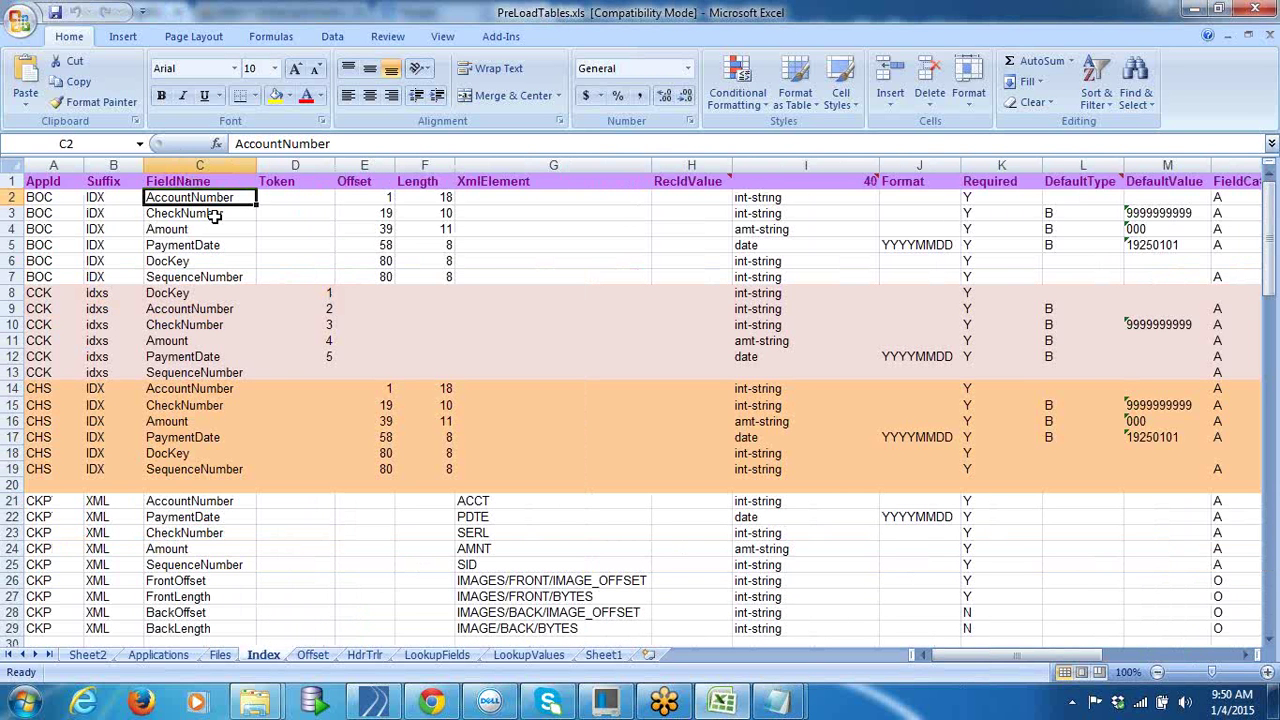
{"action": "mouse_move", "coordinate": [780, 706]}
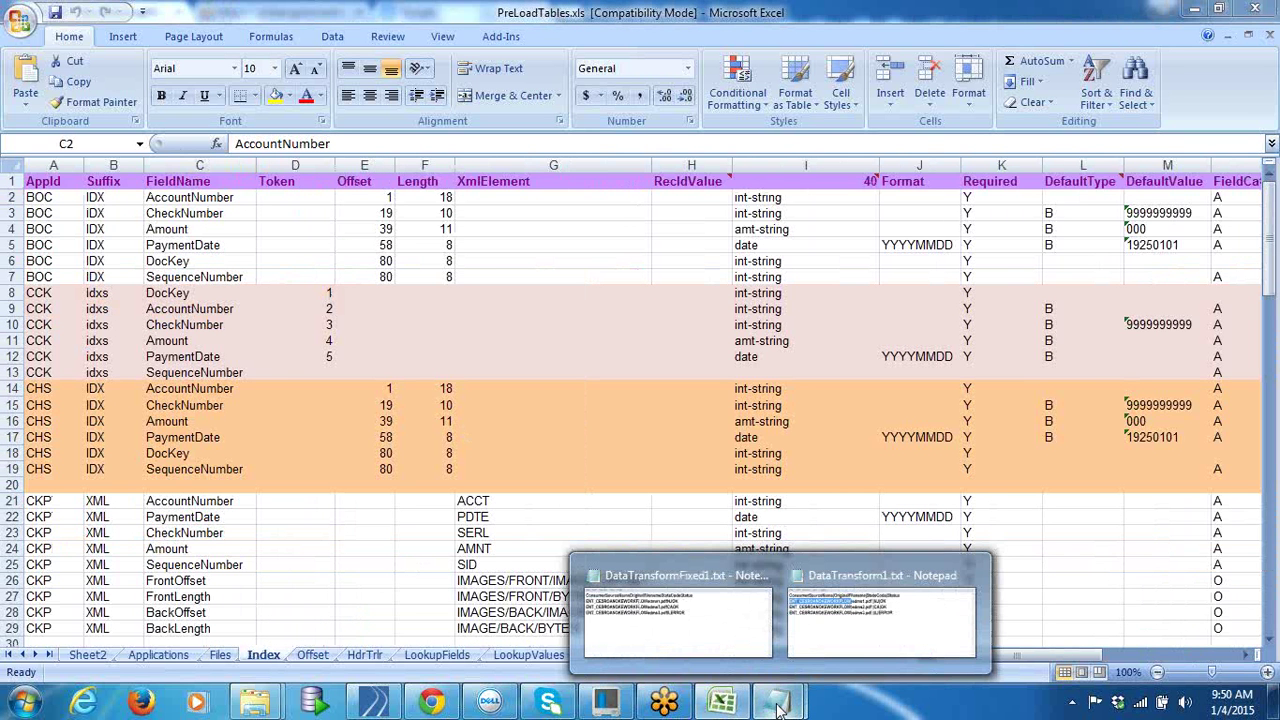
{"action": "left_click", "coordinate": [213, 220]}
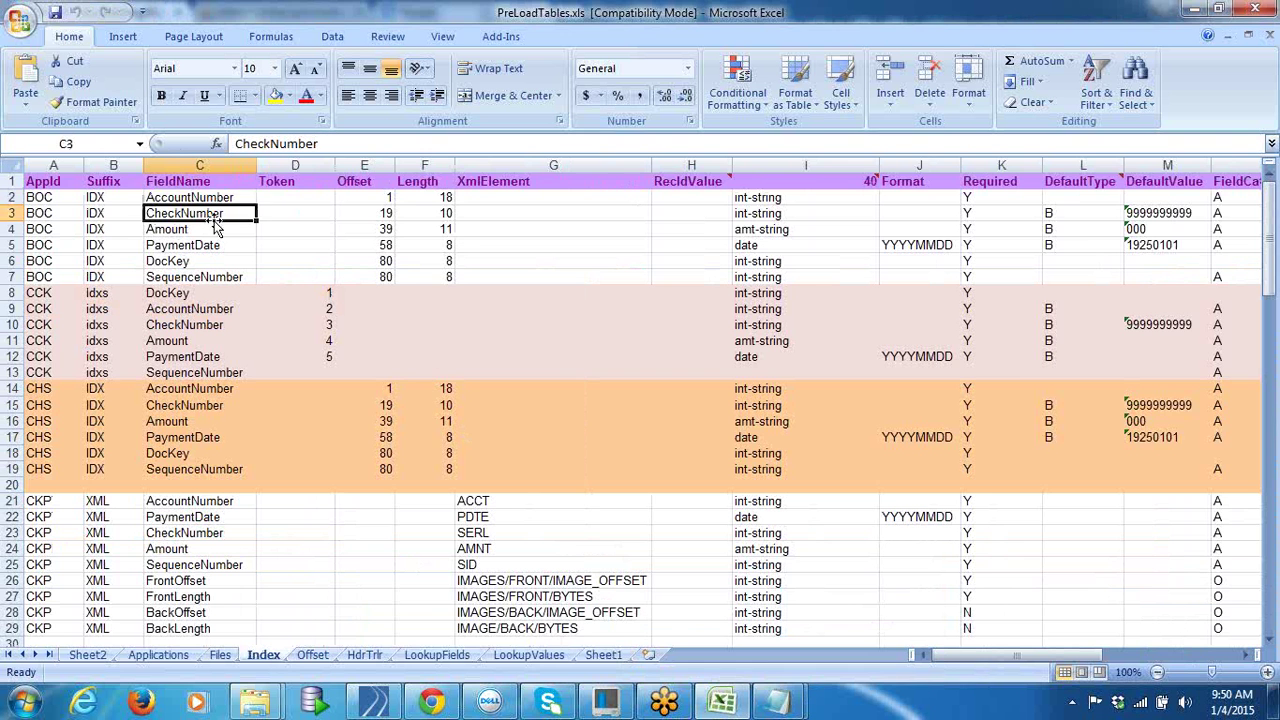
Step: Switch to DataTransformFixed1.txt in Notepad and highlight the data records, followed by the header line of field names
{"action": "mouse_move", "coordinate": [780, 700]}
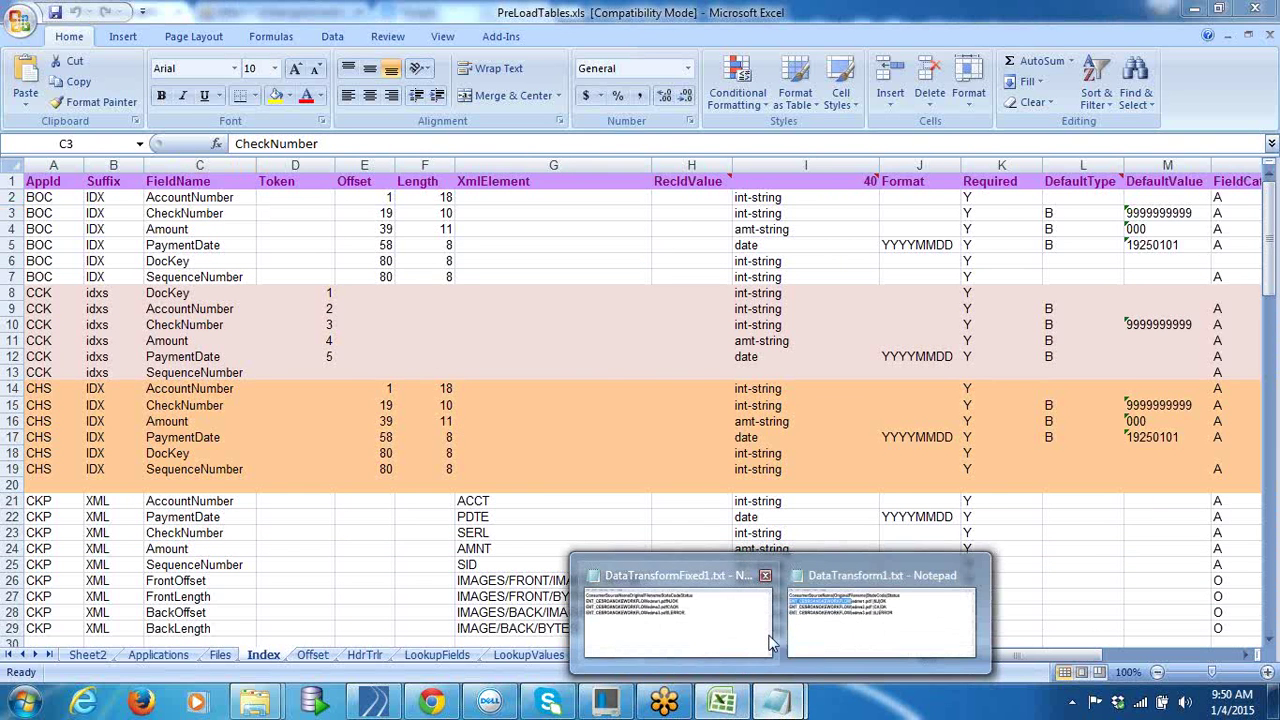
{"action": "left_click", "coordinate": [709, 609]}
{"action": "left_click_drag", "start_coordinate": [803, 417], "coordinate": [291, 356]}
{"action": "left_click_drag", "start_coordinate": [826, 341], "coordinate": [266, 341]}
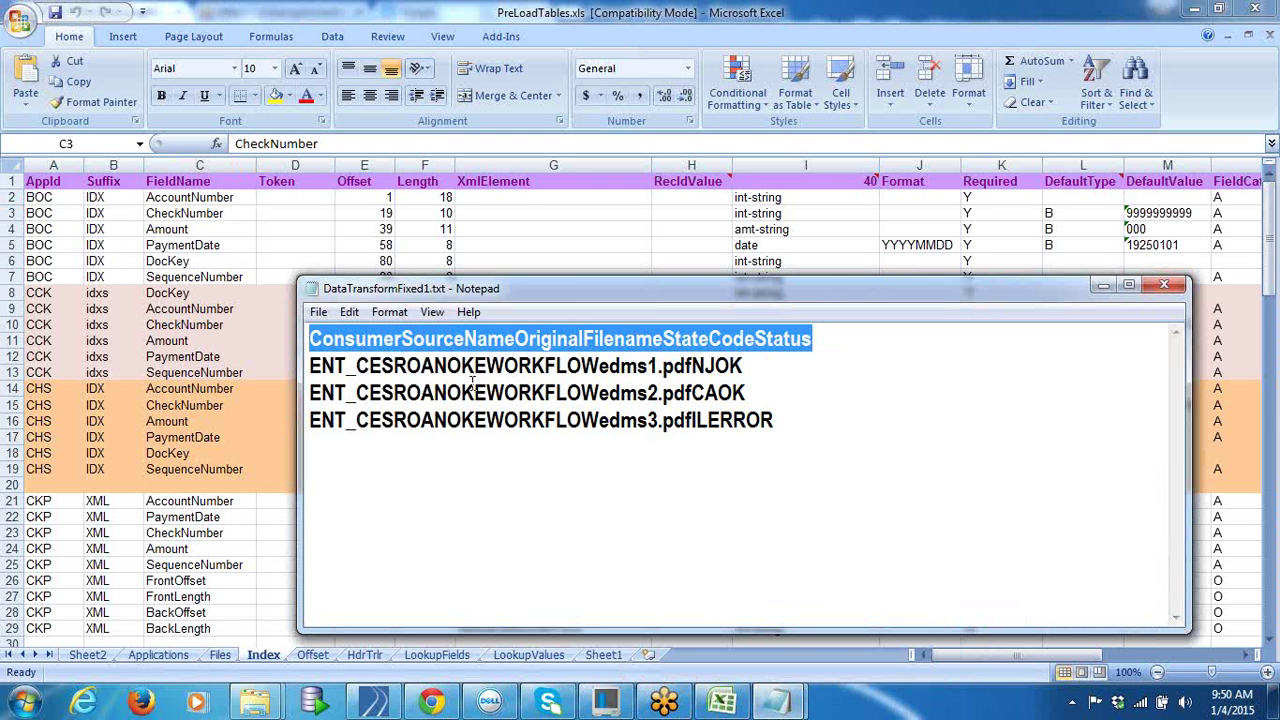
Step: Return to the Index sheet and examine the BOC field names from AccountNumber to SequenceNumber, plus AccountNumber's Offset and Length
{"action": "left_click", "coordinate": [218, 196]}
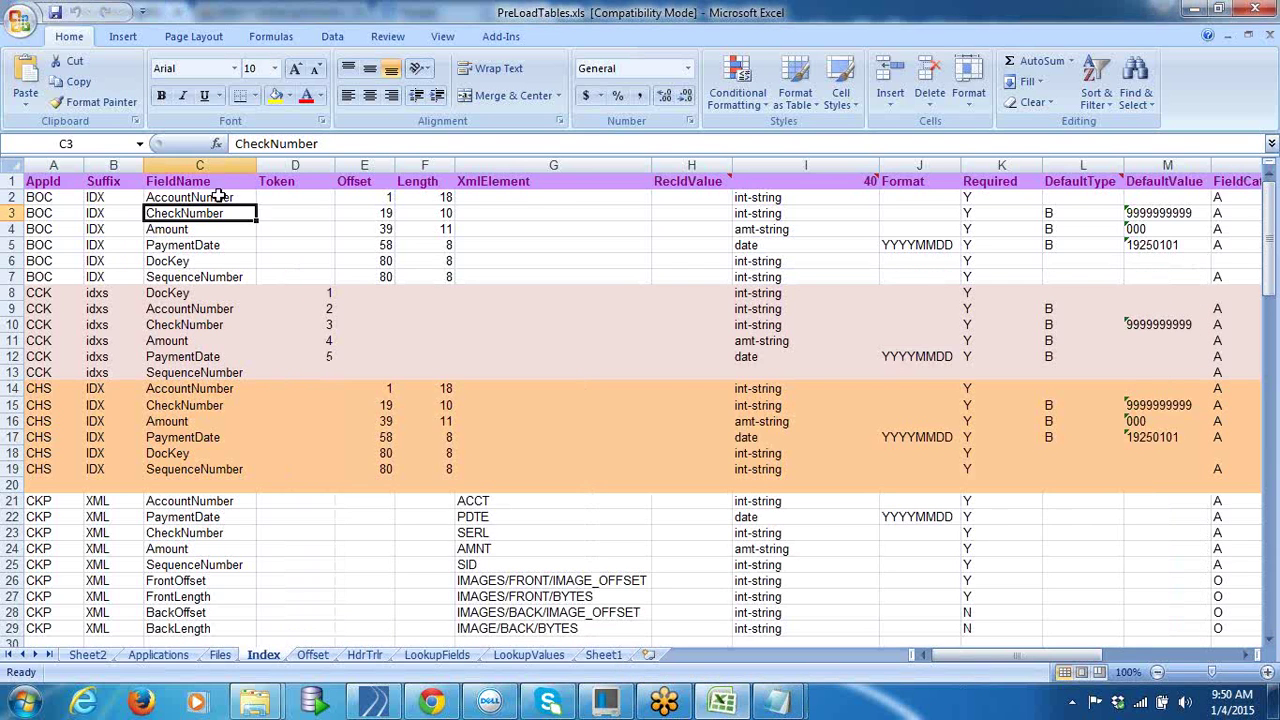
{"action": "left_click", "coordinate": [218, 196]}
{"action": "left_click", "coordinate": [217, 214]}
{"action": "left_click", "coordinate": [202, 249]}
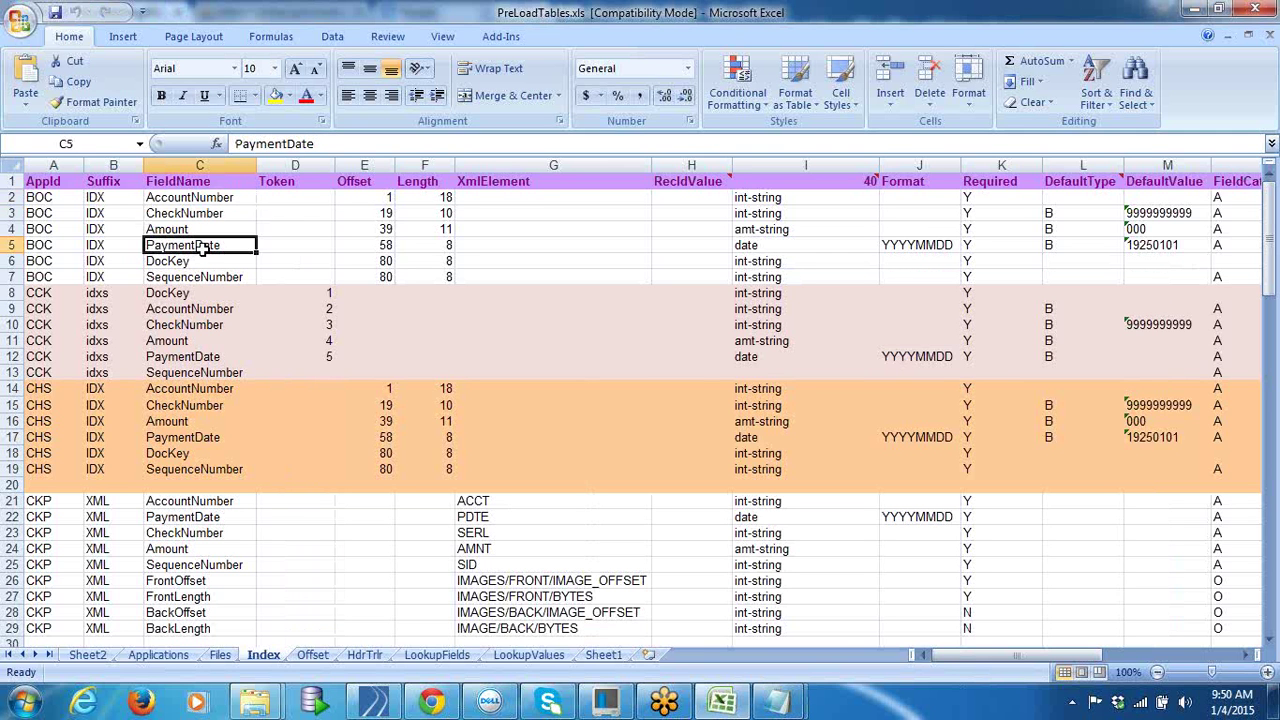
{"action": "left_click", "coordinate": [224, 277]}
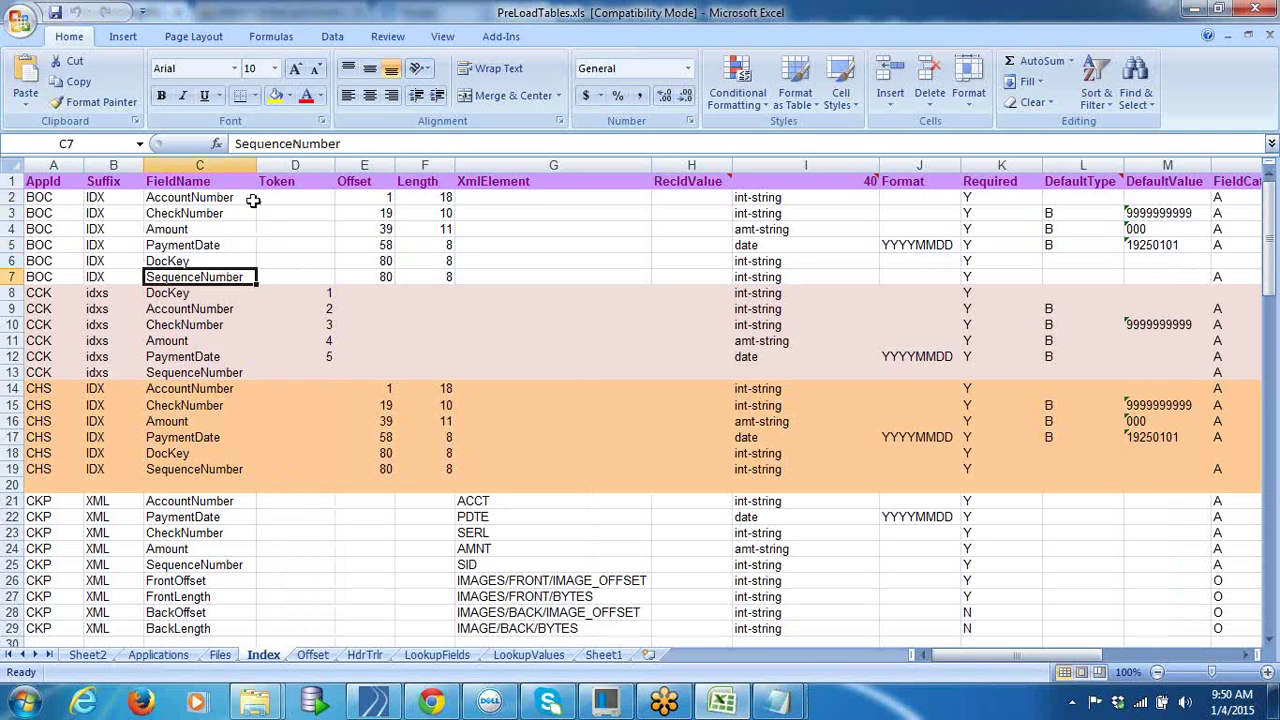
{"action": "left_click", "coordinate": [390, 198]}
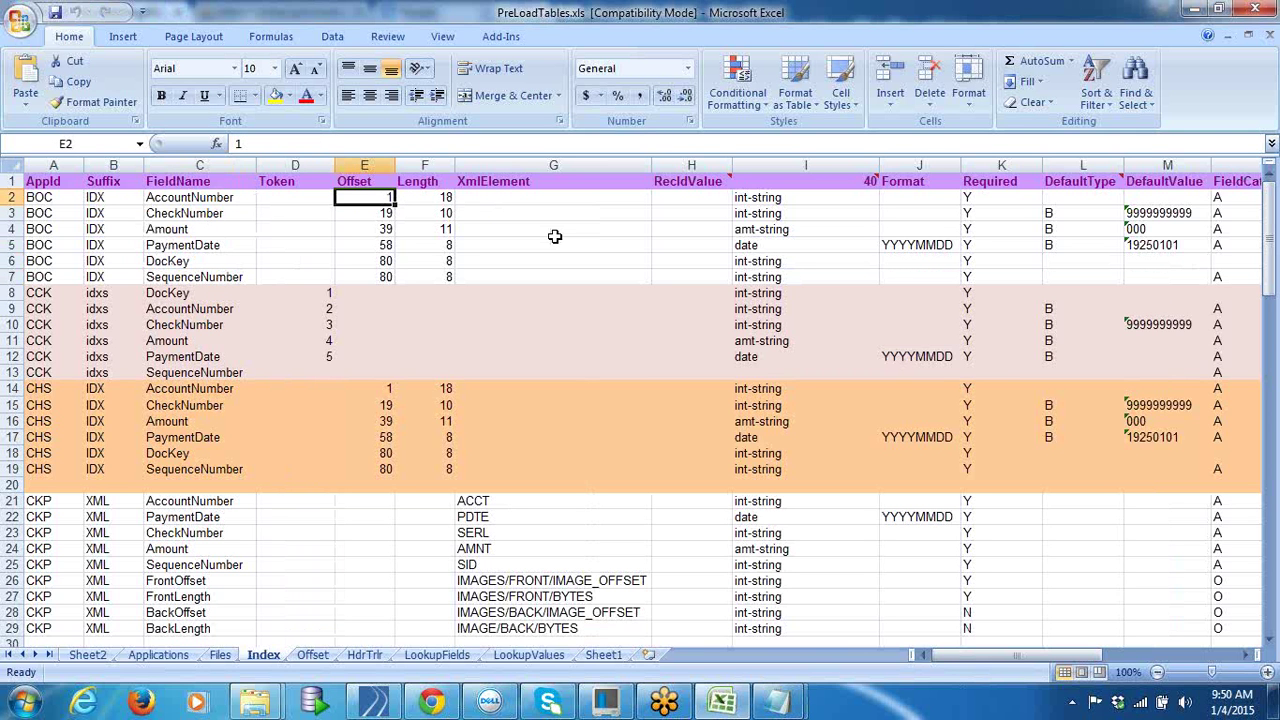
{"action": "left_click", "coordinate": [432, 198]}
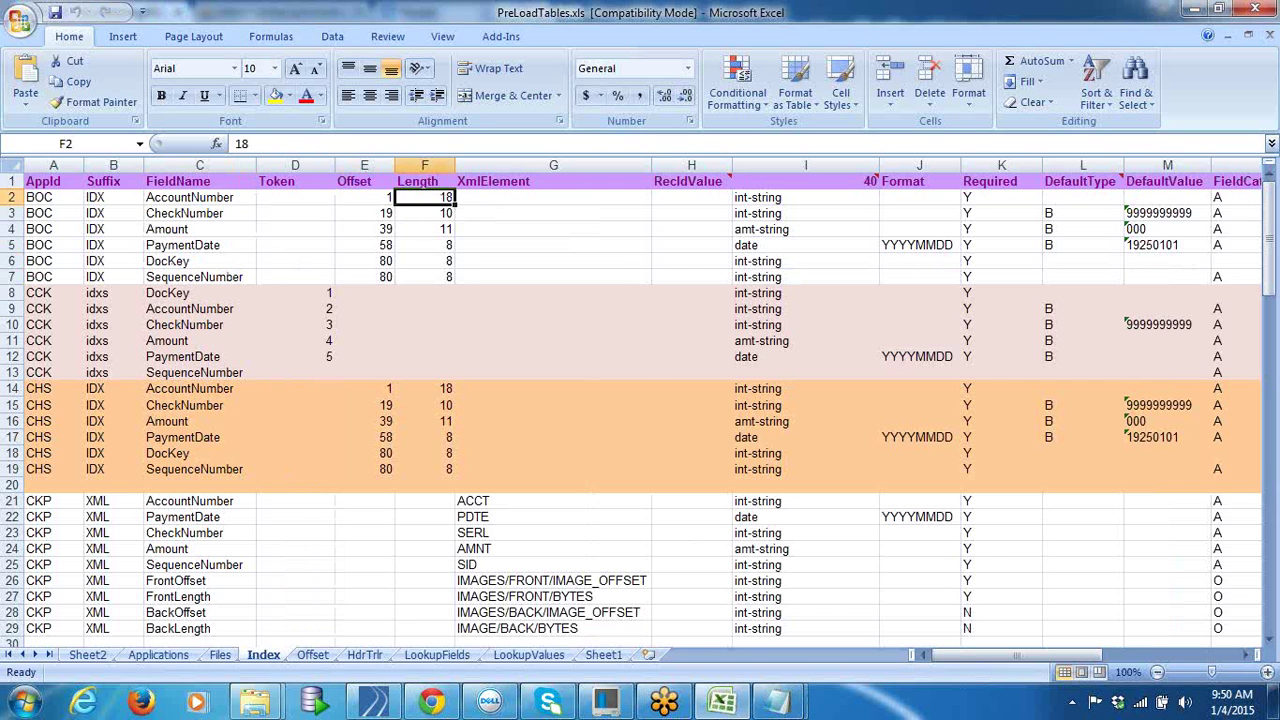
Step: Bring up DataTransformFixed1.txt in Notepad and highlight the first 18 characters of the first data record, ENT_CESROANOKEWORK
{"action": "mouse_move", "coordinate": [776, 703]}
{"action": "left_click", "coordinate": [677, 620]}
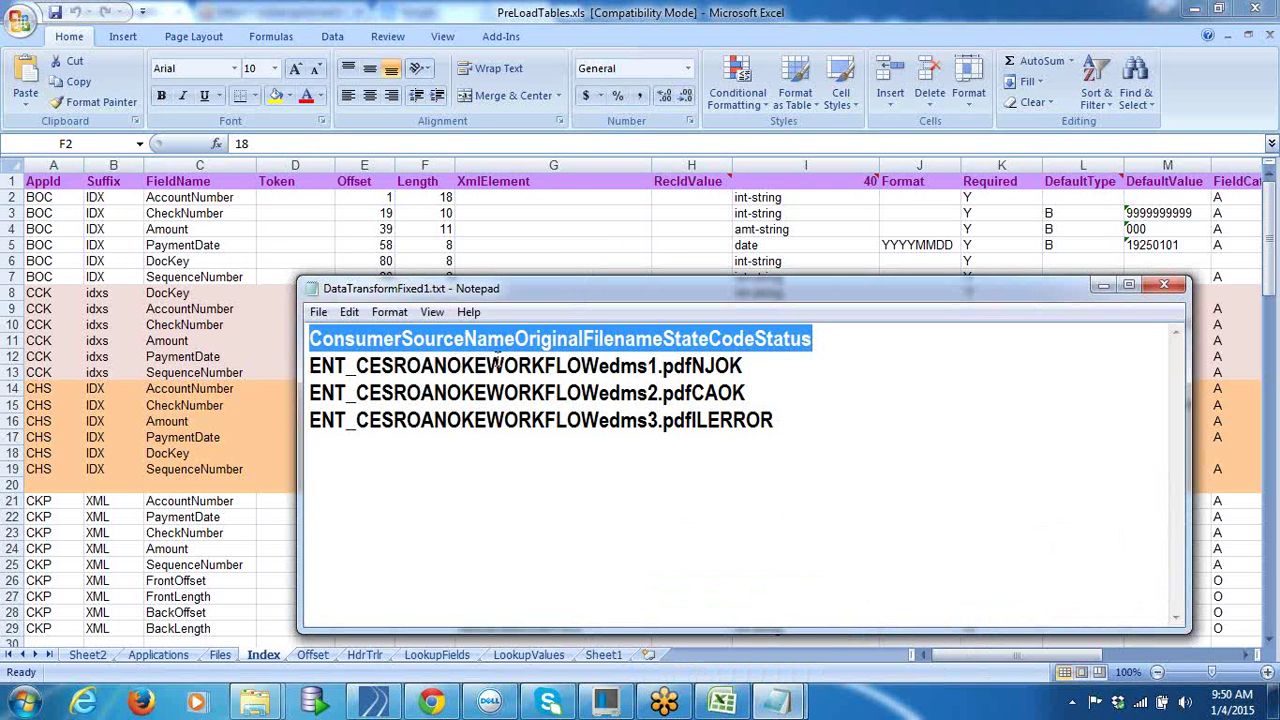
{"action": "left_click", "coordinate": [507, 392]}
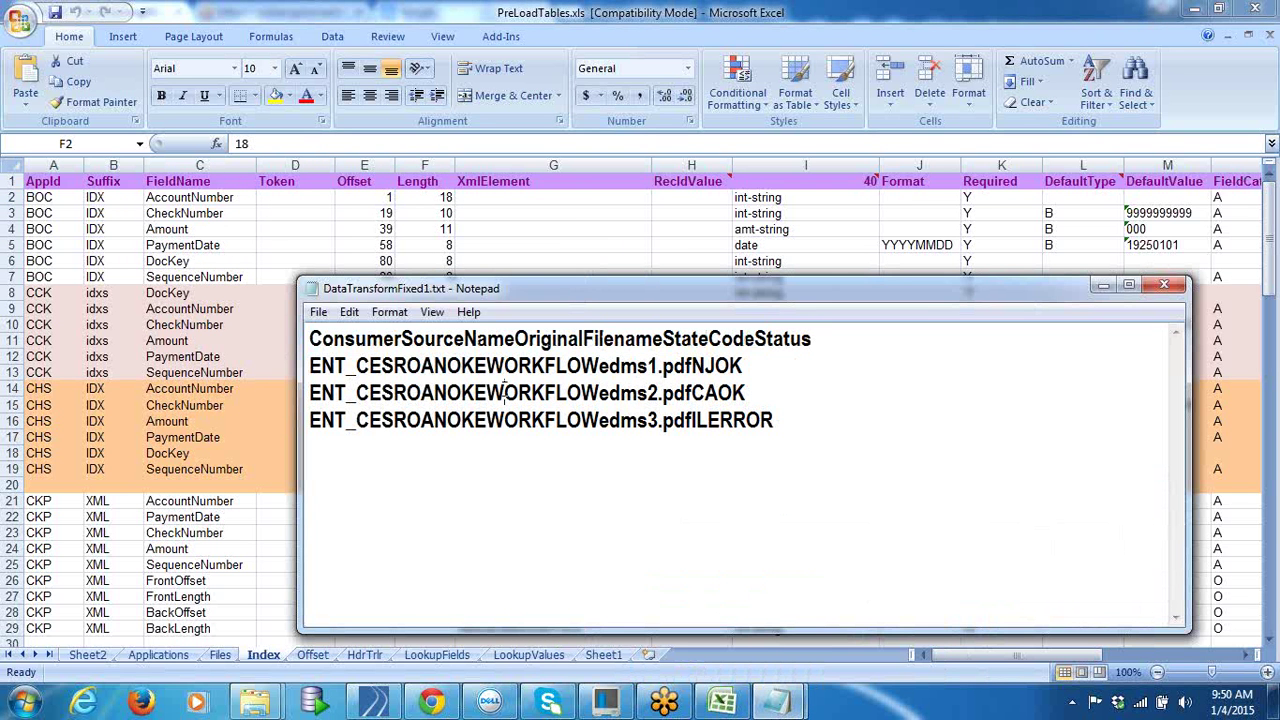
{"action": "left_click", "coordinate": [311, 366]}
{"action": "left_click_drag", "start_coordinate": [545, 366], "coordinate": [313, 366]}
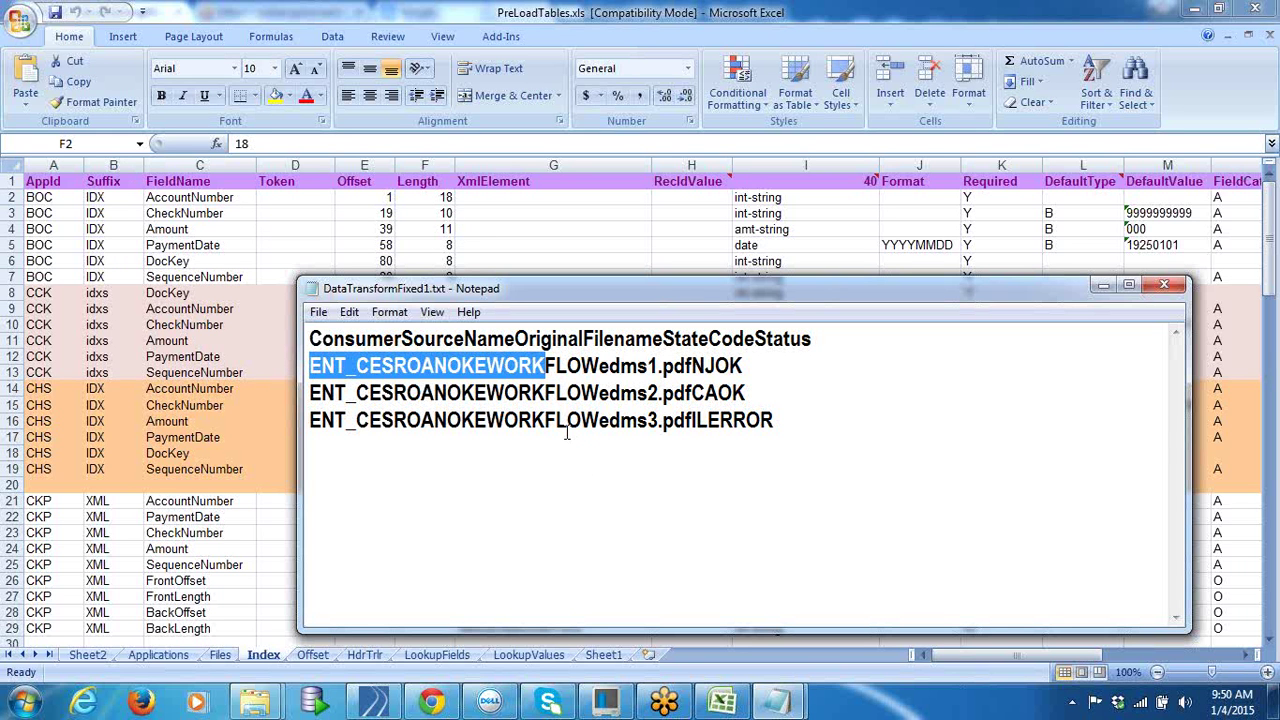
{"action": "left_click", "coordinate": [556, 397]}
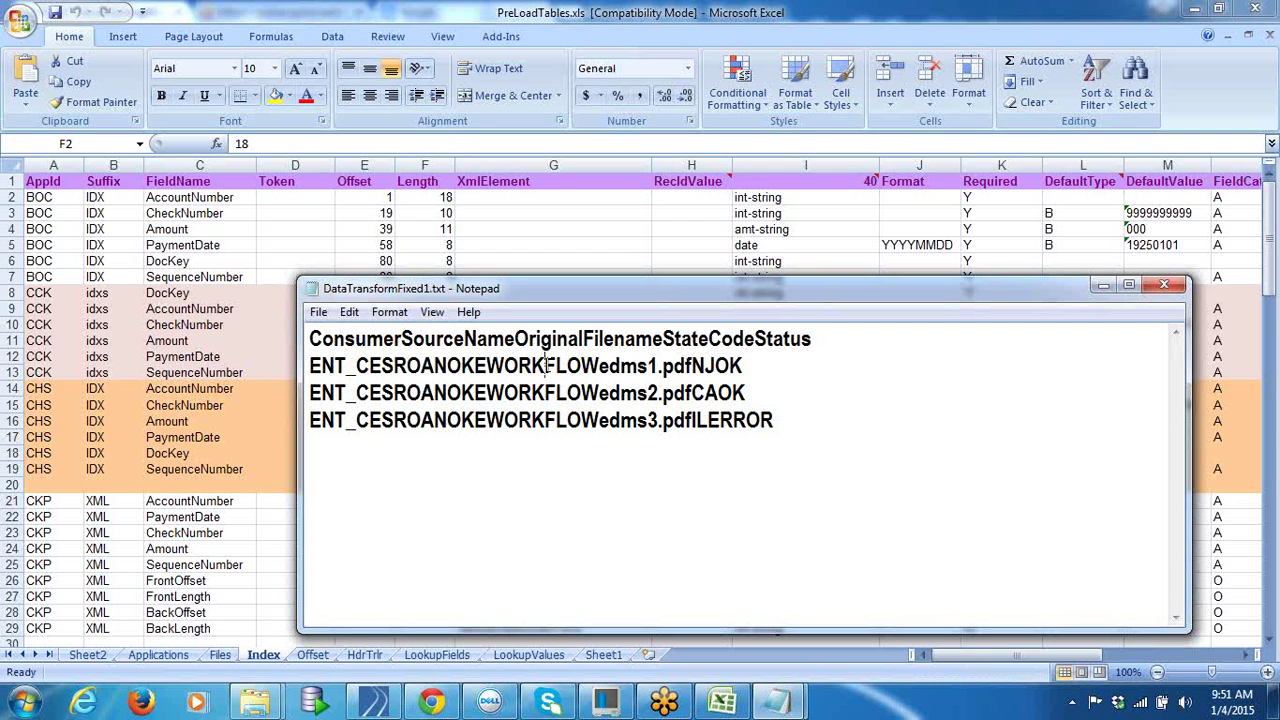
{"action": "key", "text": "ctrl+Right"}
Step: Go back to the Index sheet and compare the Offset and Length cells of the BOC CheckNumber and Amount fields
{"action": "key", "text": "alt+Tab"}
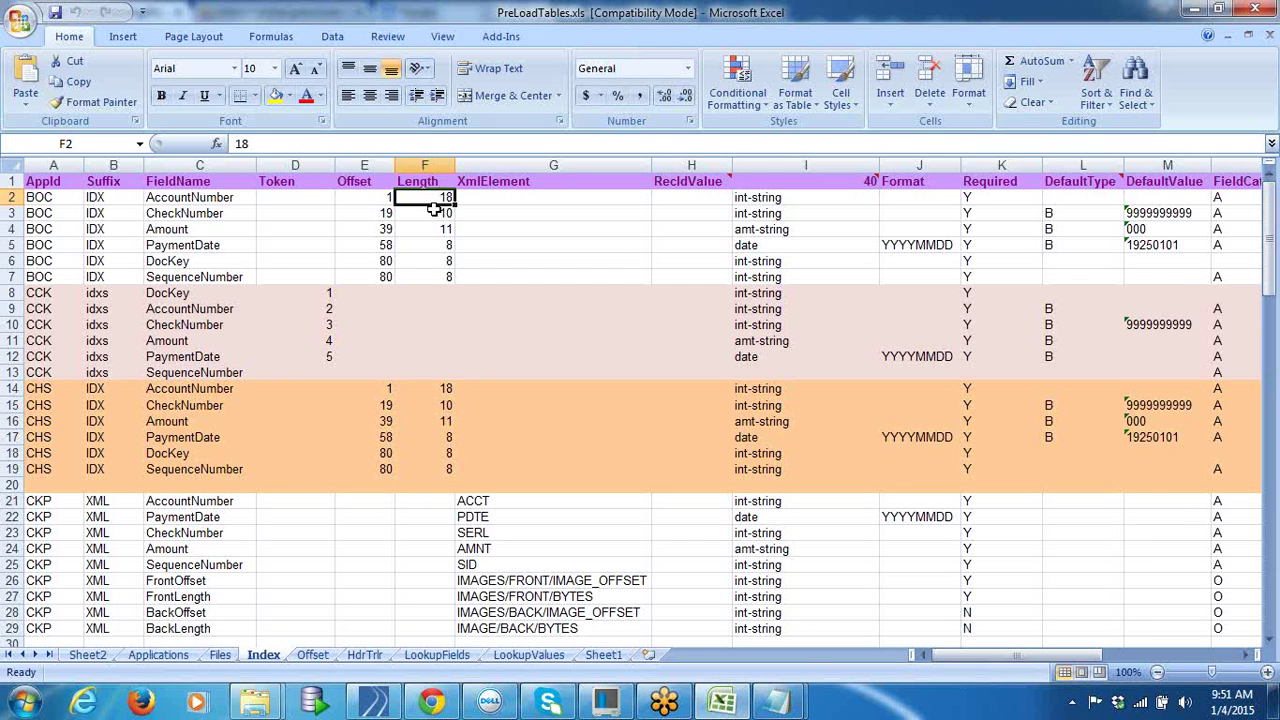
{"action": "left_click", "coordinate": [387, 213]}
{"action": "left_click", "coordinate": [385, 243]}
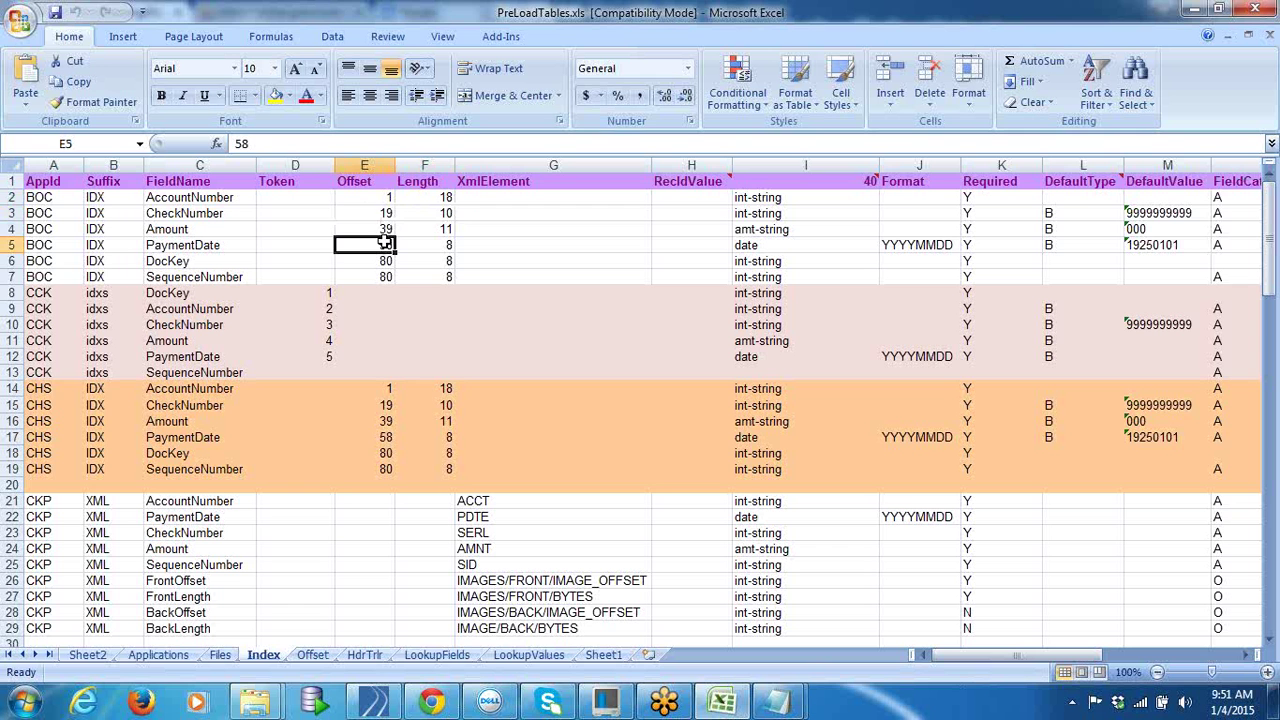
{"action": "left_click", "coordinate": [385, 229]}
{"action": "left_click", "coordinate": [443, 232]}
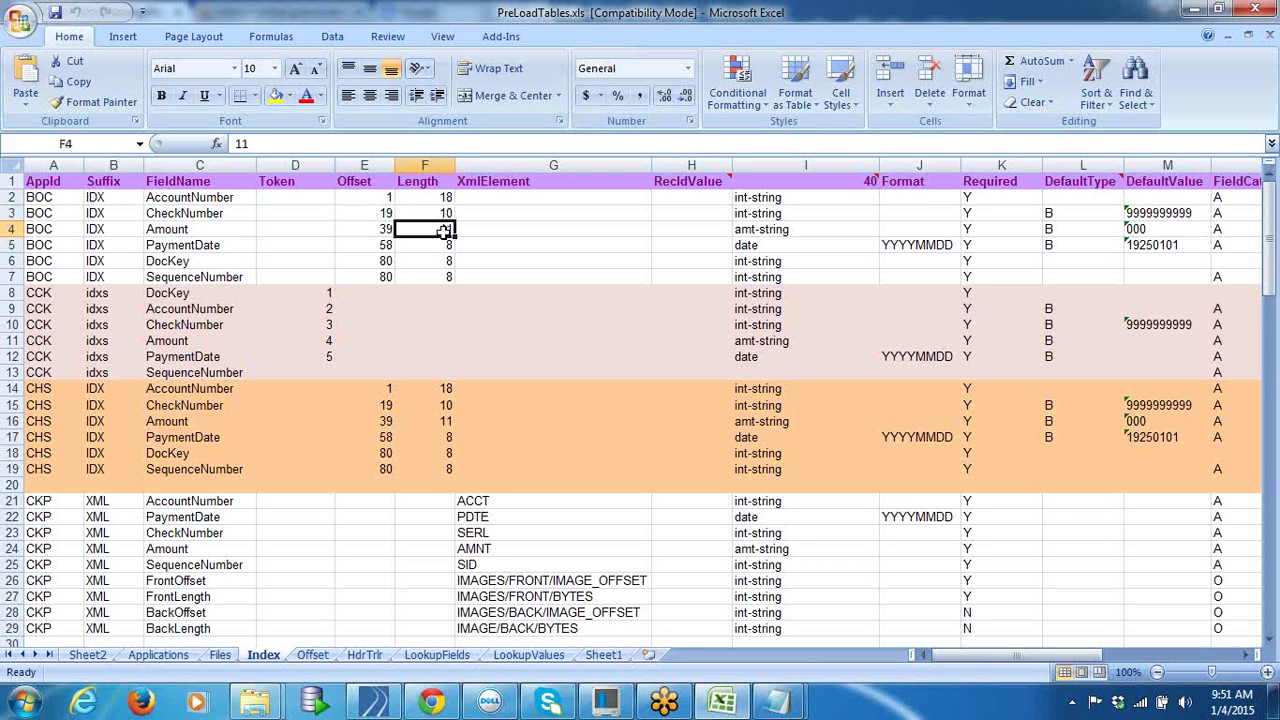
{"action": "left_click", "coordinate": [388, 233]}
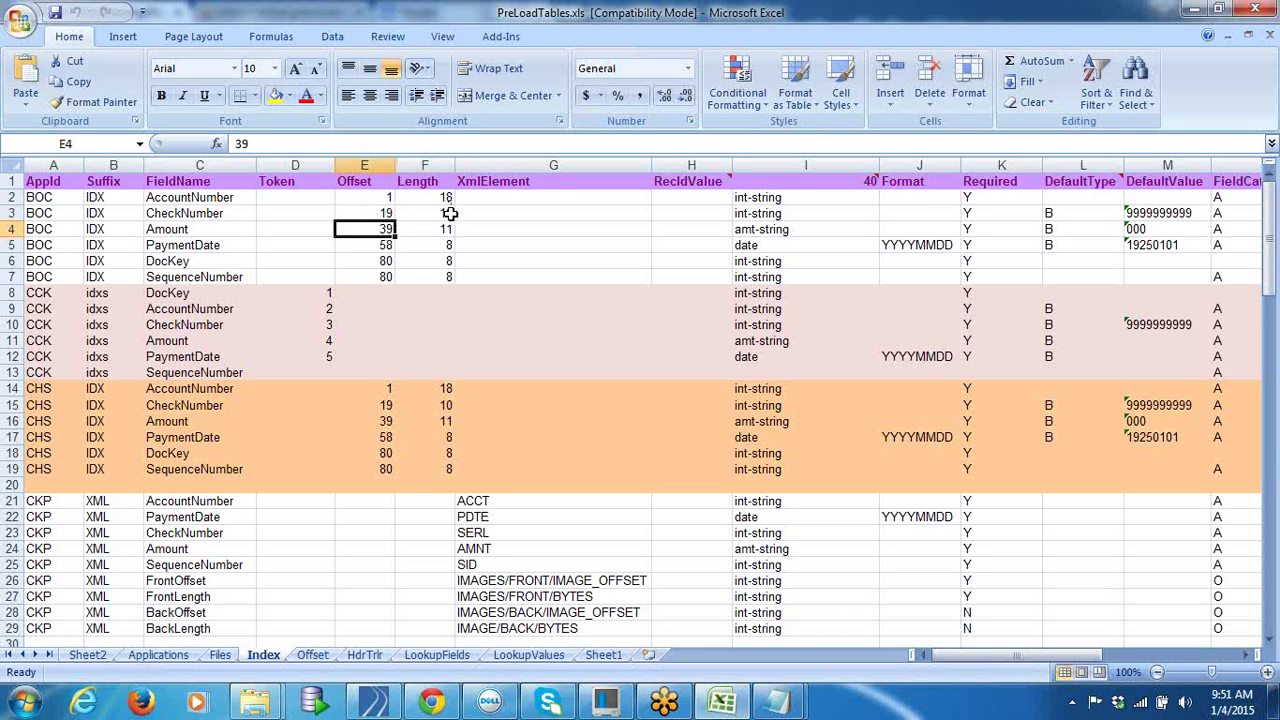
{"action": "left_click", "coordinate": [433, 214]}
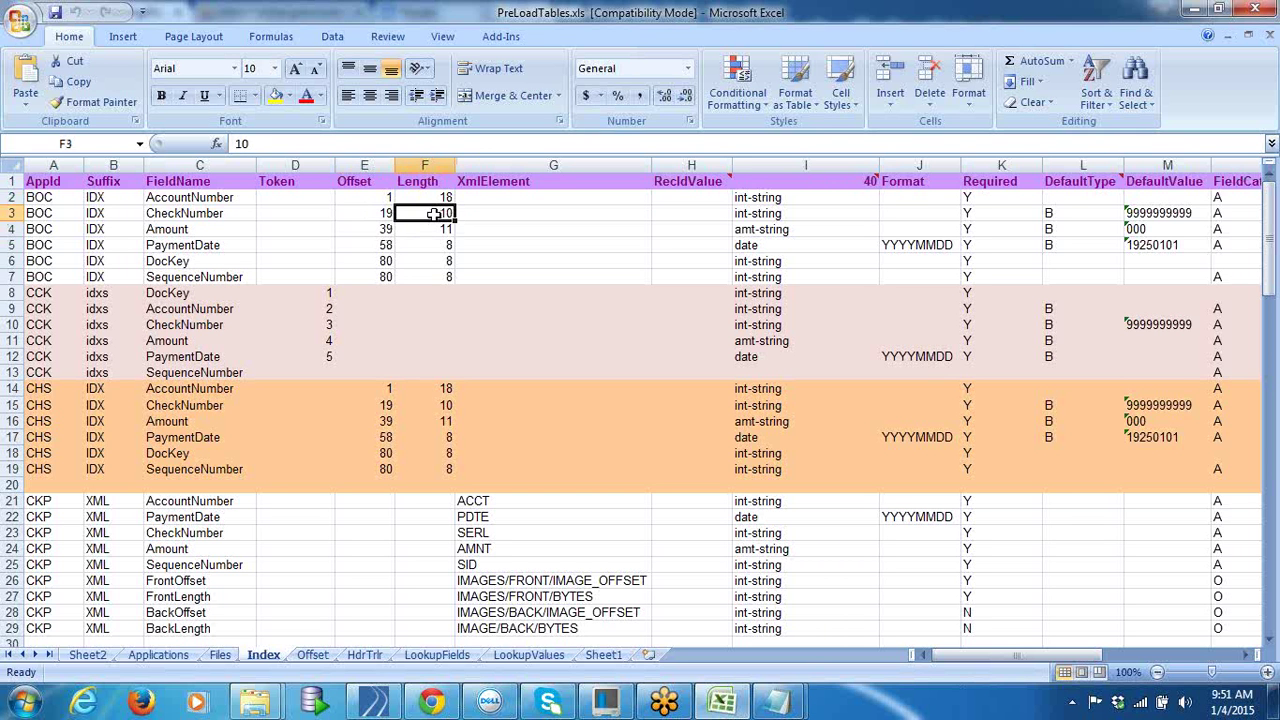
Step: Examine the Offset and Length of the BOC Amount field, followed by those of the PaymentDate field
{"action": "left_click", "coordinate": [383, 230]}
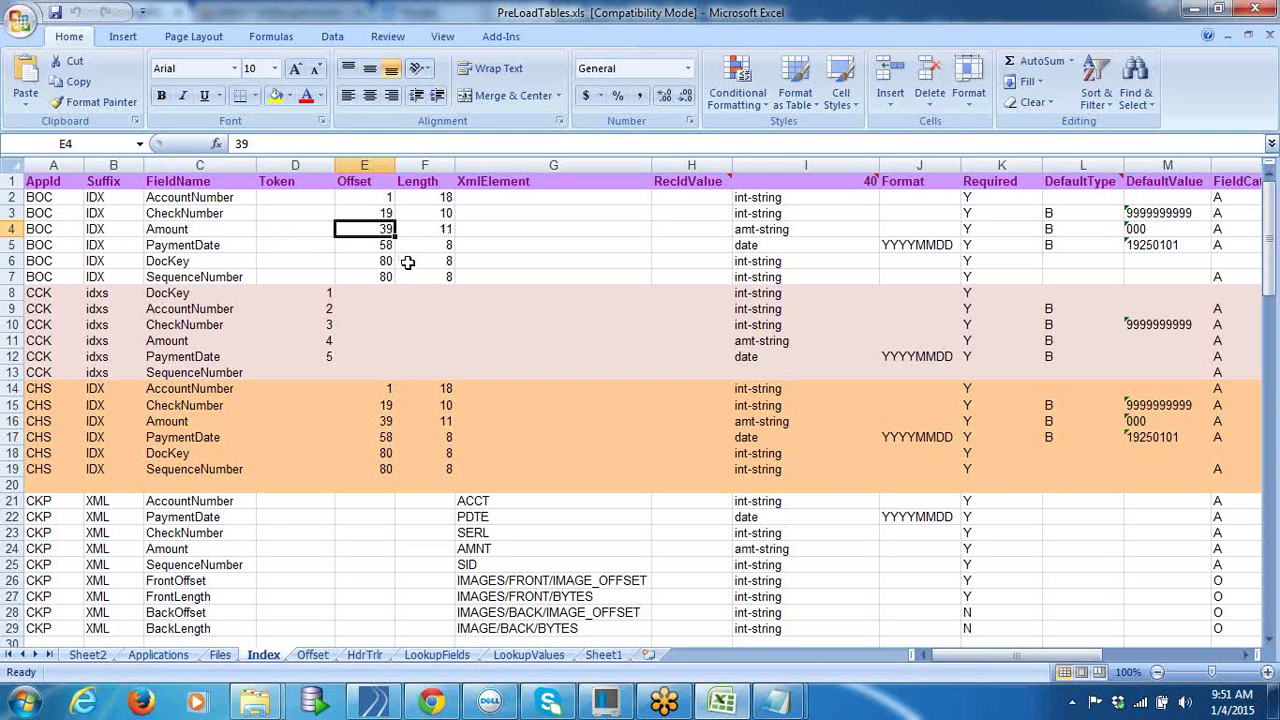
{"action": "left_click", "coordinate": [425, 231]}
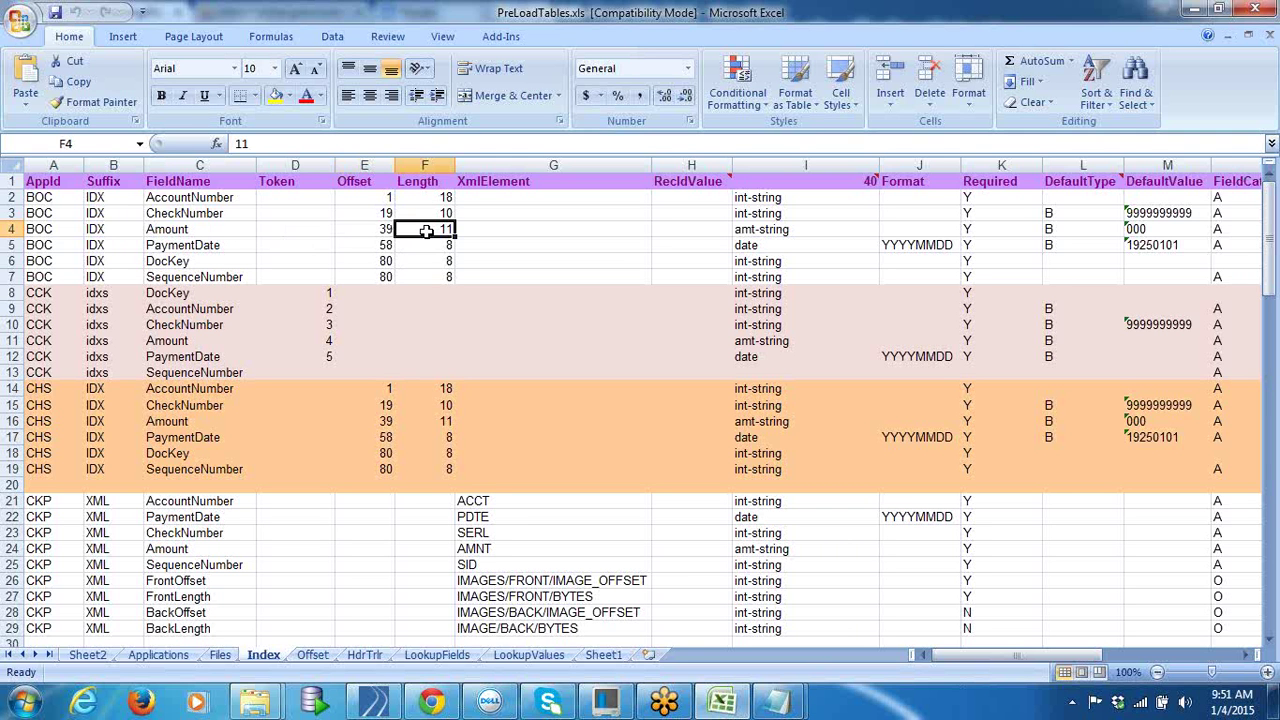
{"action": "left_click", "coordinate": [386, 245]}
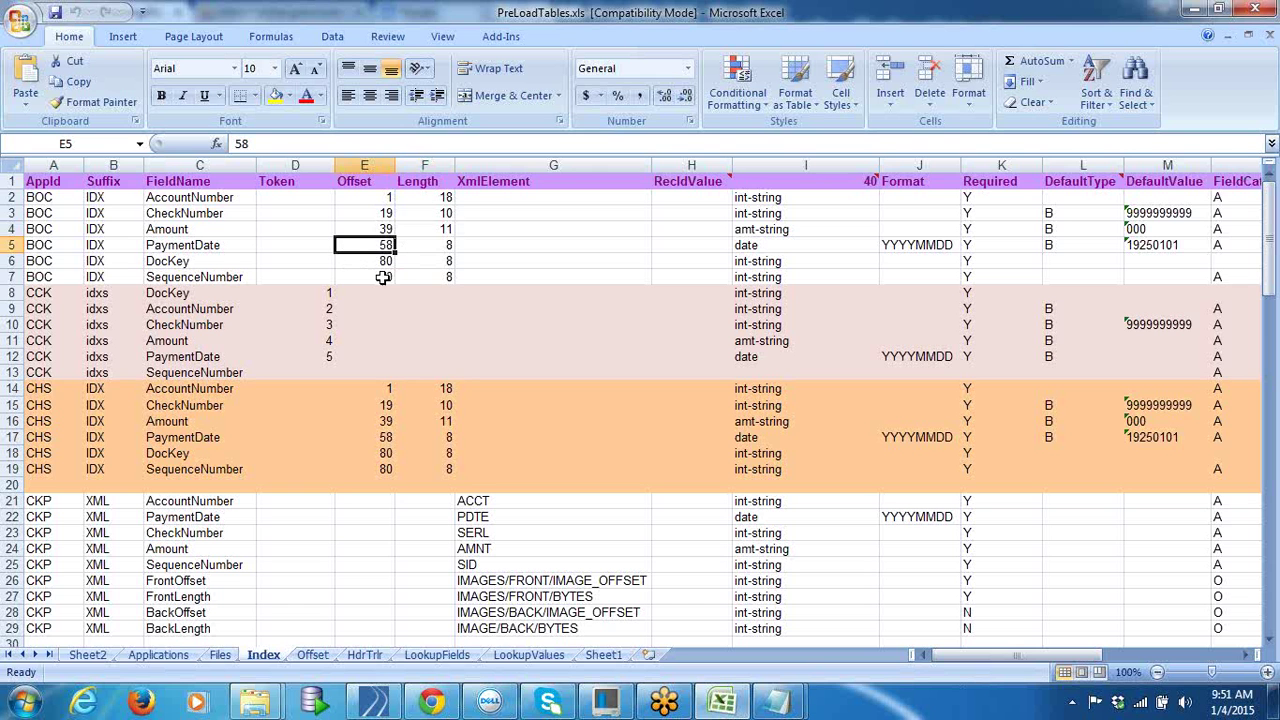
{"action": "left_click", "coordinate": [449, 247]}
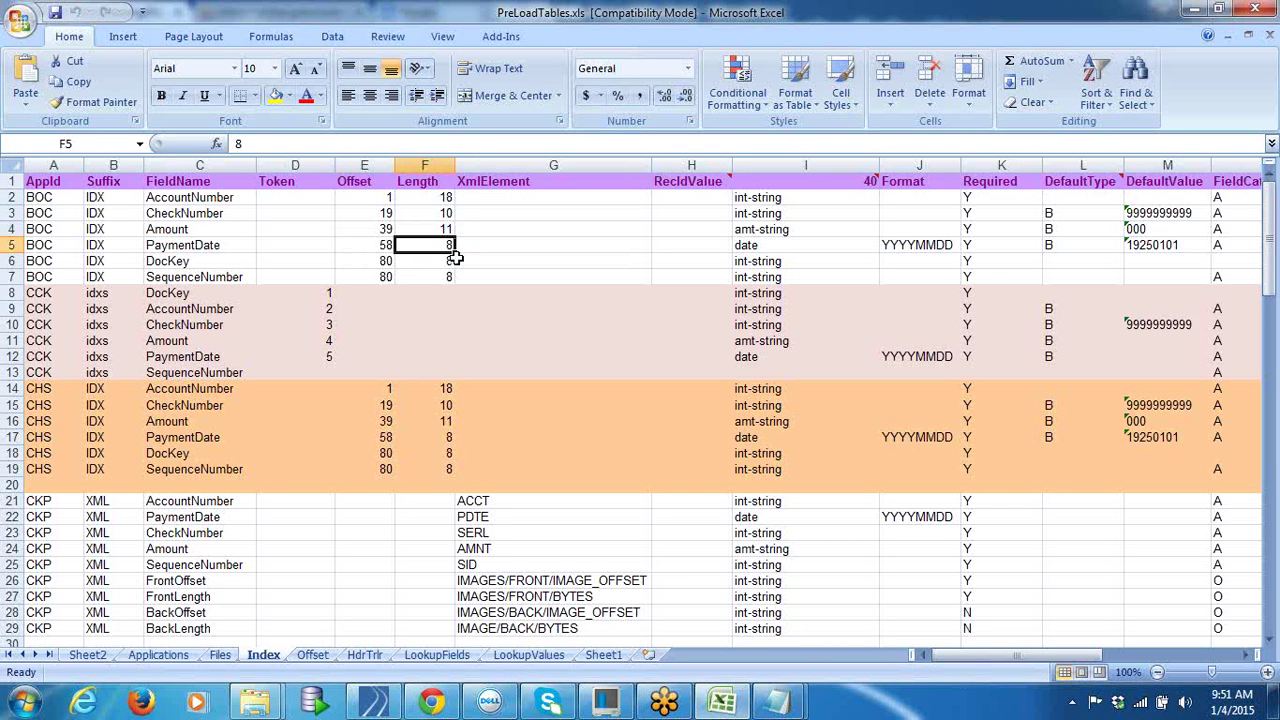
Step: Examine the BOC AccountNumber field's data type in column I and that column's header cell
{"action": "left_click", "coordinate": [222, 197]}
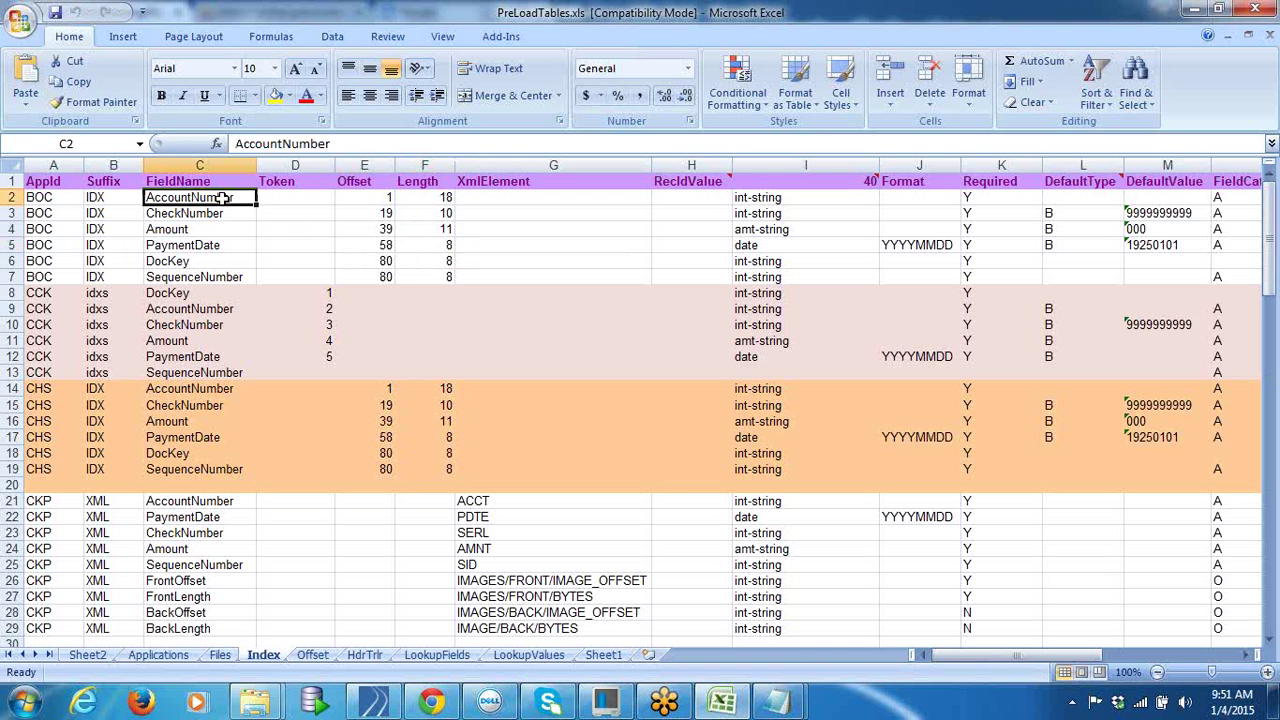
{"action": "left_click", "coordinate": [834, 197]}
{"action": "double_click", "coordinate": [838, 197]}
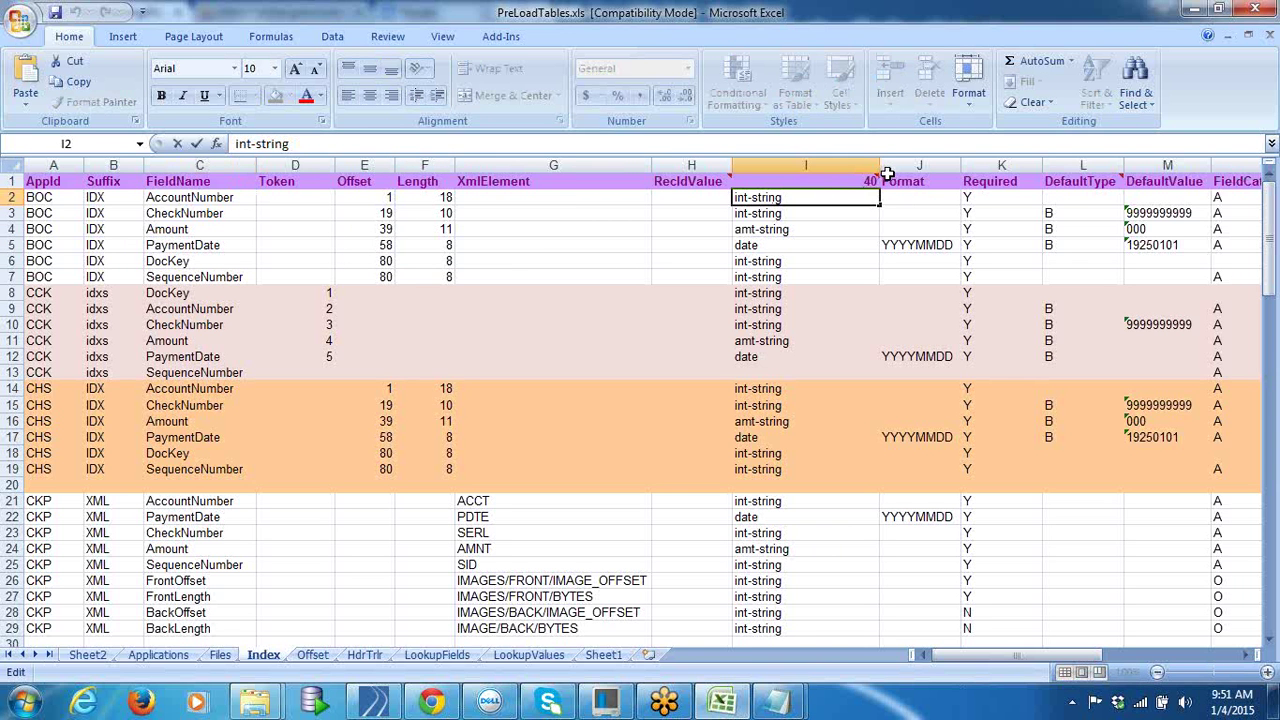
{"action": "left_click", "coordinate": [870, 184]}
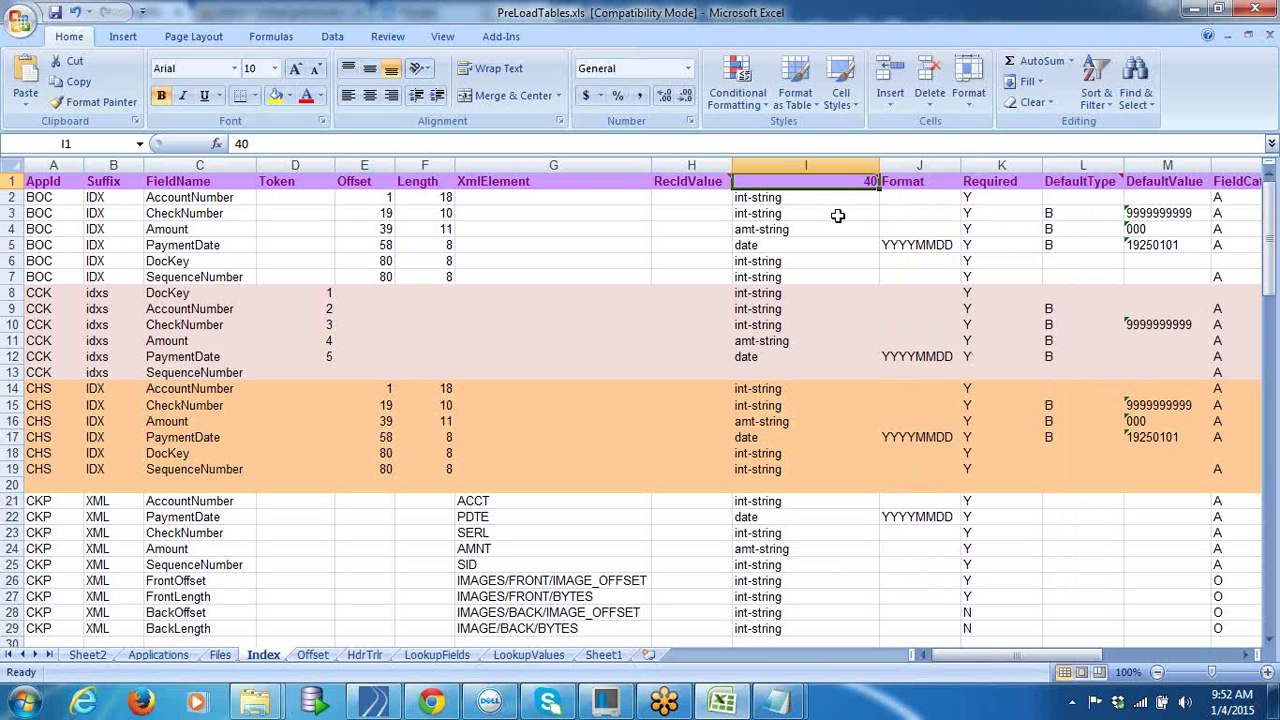
Step: Go through the column I data types of the BOC fields from CheckNumber down to SequenceNumber
{"action": "left_click", "coordinate": [836, 211]}
{"action": "left_click", "coordinate": [834, 230]}
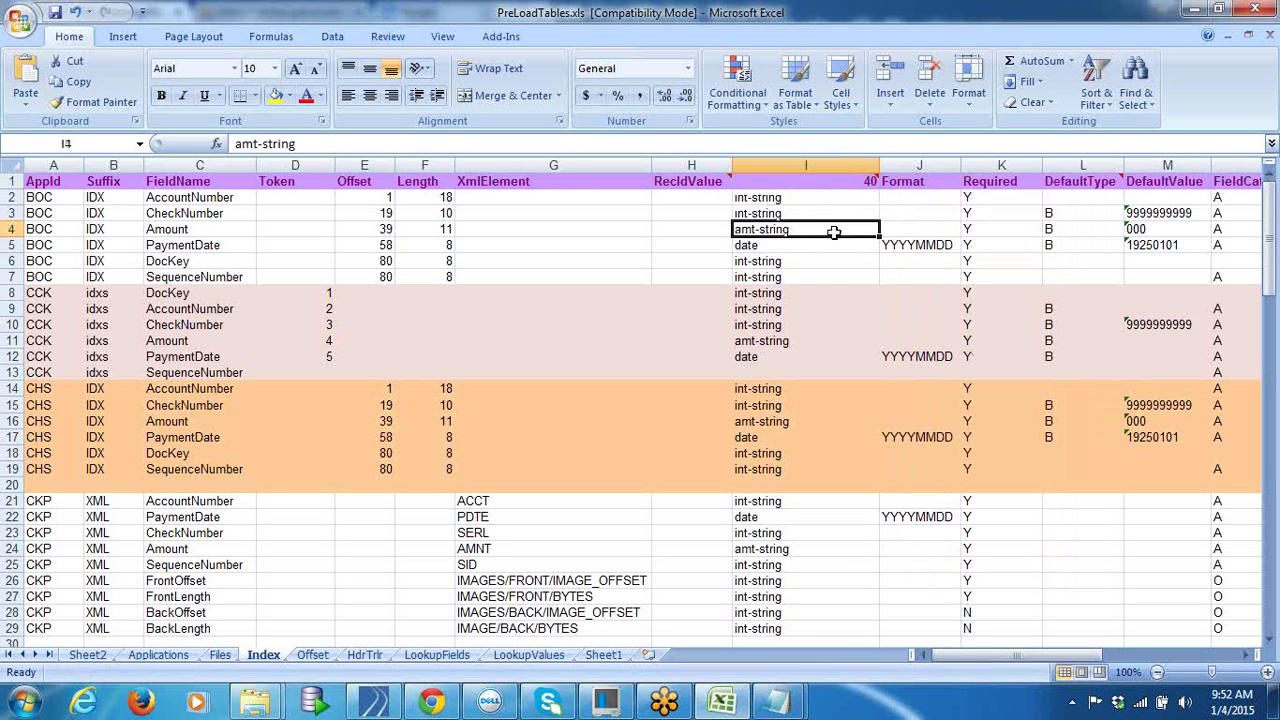
{"action": "left_click", "coordinate": [833, 248]}
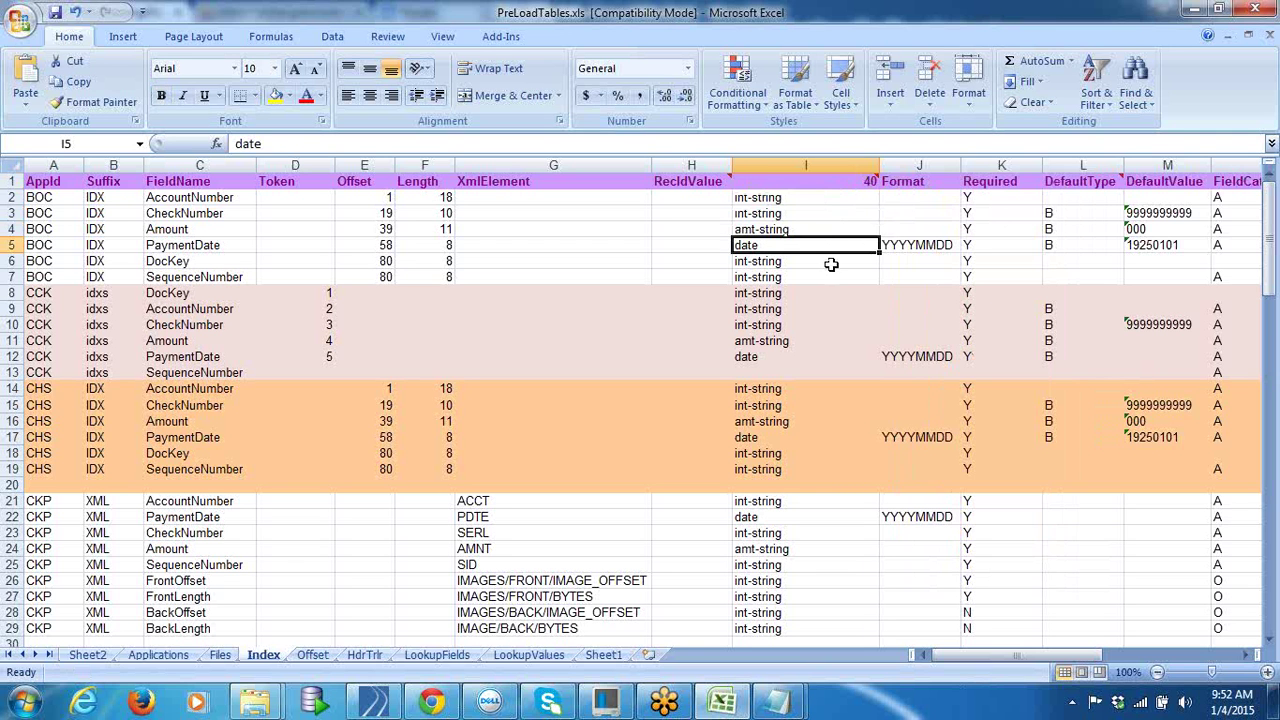
{"action": "left_click", "coordinate": [829, 263]}
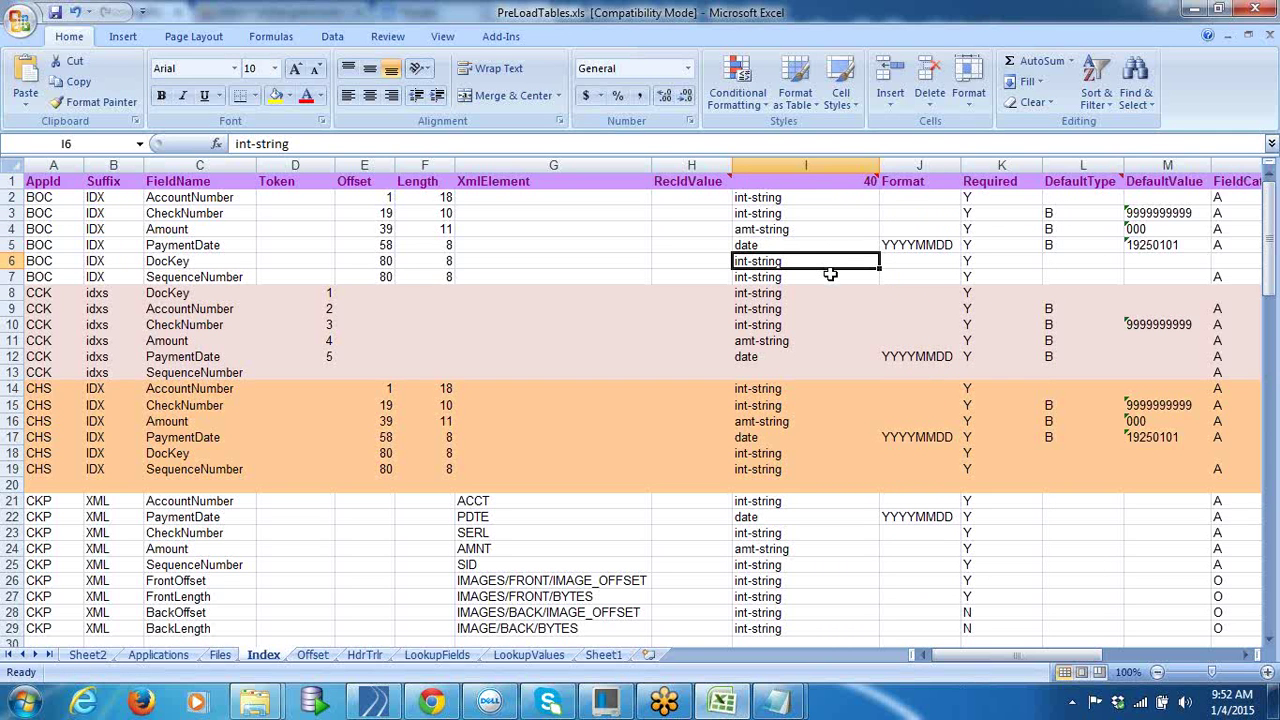
{"action": "left_click", "coordinate": [830, 274]}
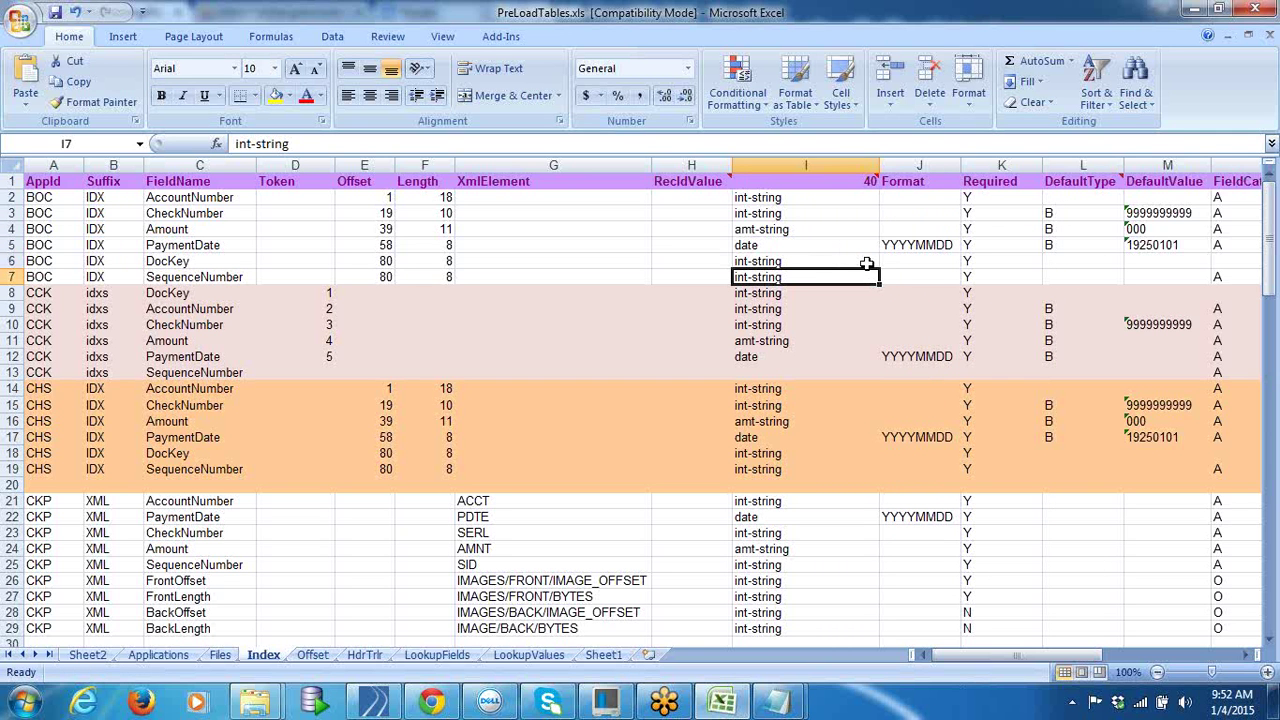
Step: Examine the Format cell of the BOC PaymentDate row together with its field name
{"action": "left_click", "coordinate": [897, 245]}
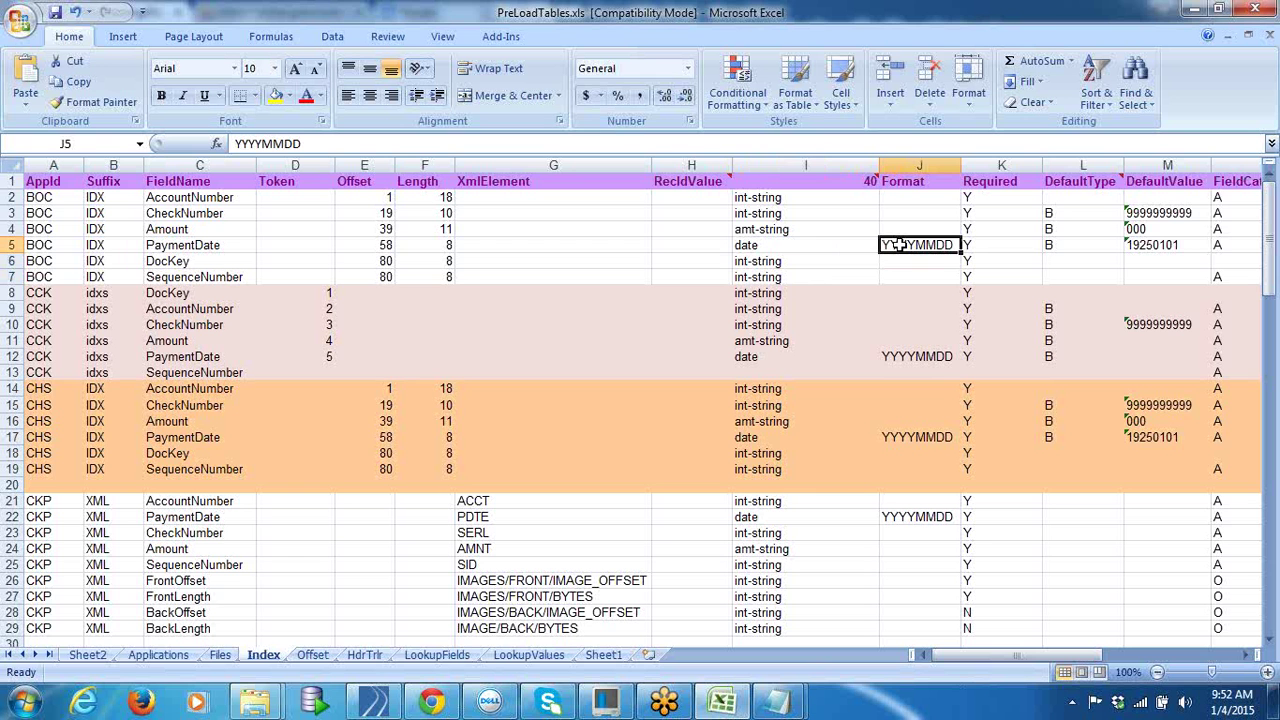
{"action": "left_click", "coordinate": [232, 247]}
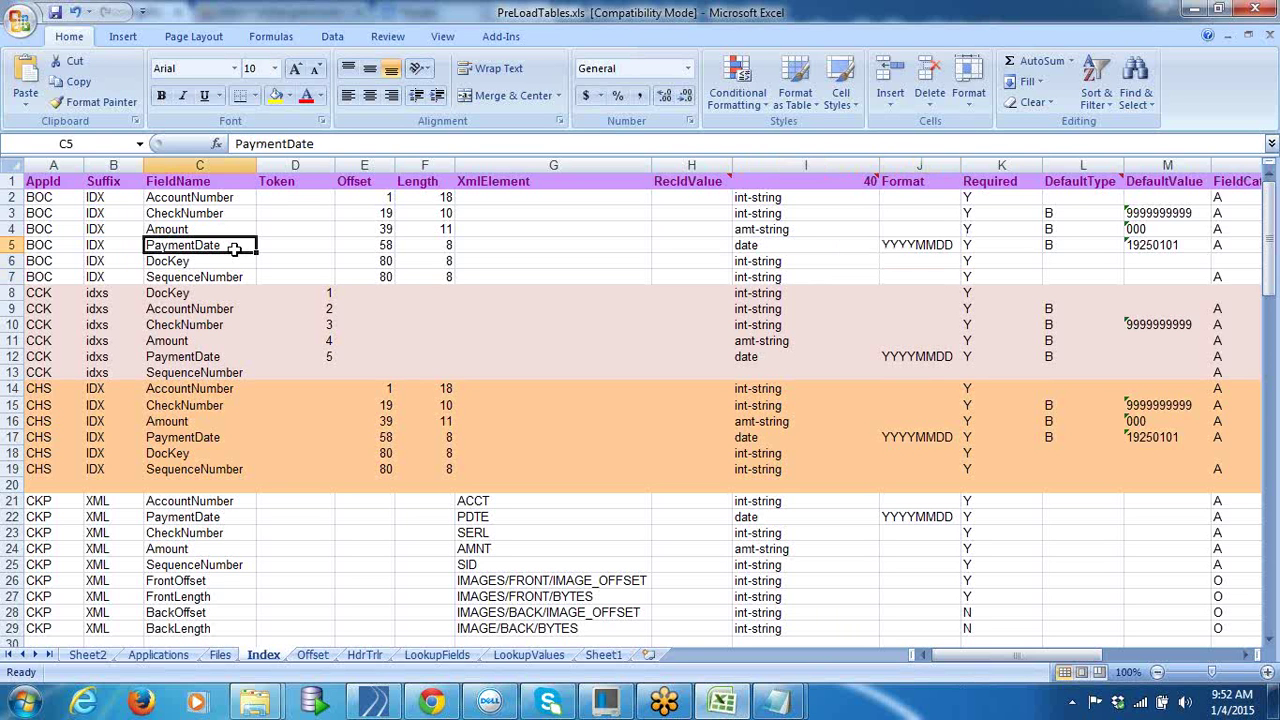
{"action": "left_click", "coordinate": [914, 246]}
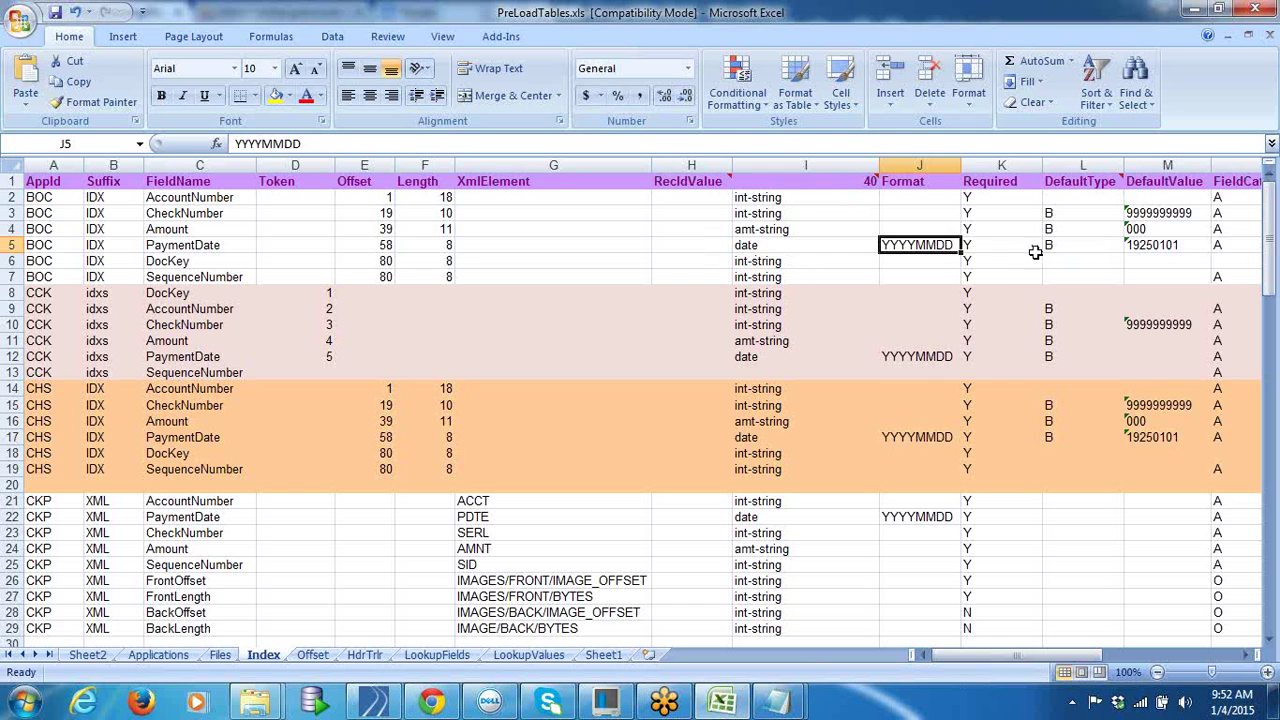
Step: Go through the Required column from the BOC PaymentDate row down to the CCK PaymentDate row
{"action": "left_click", "coordinate": [1005, 248]}
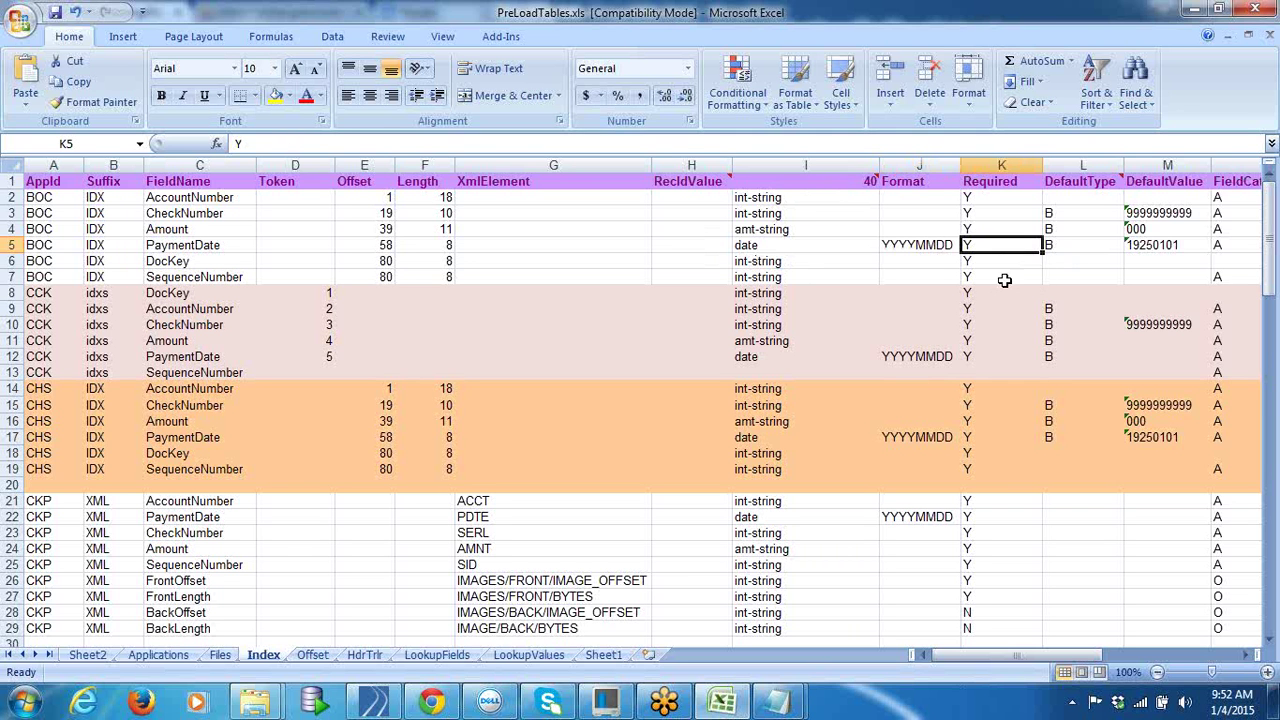
{"action": "left_click", "coordinate": [1004, 280]}
{"action": "key", "text": "Down"}
{"action": "key", "text": "Down"}
{"action": "key", "text": "Down"}
{"action": "key", "text": "Down"}
{"action": "key", "text": "Down"}
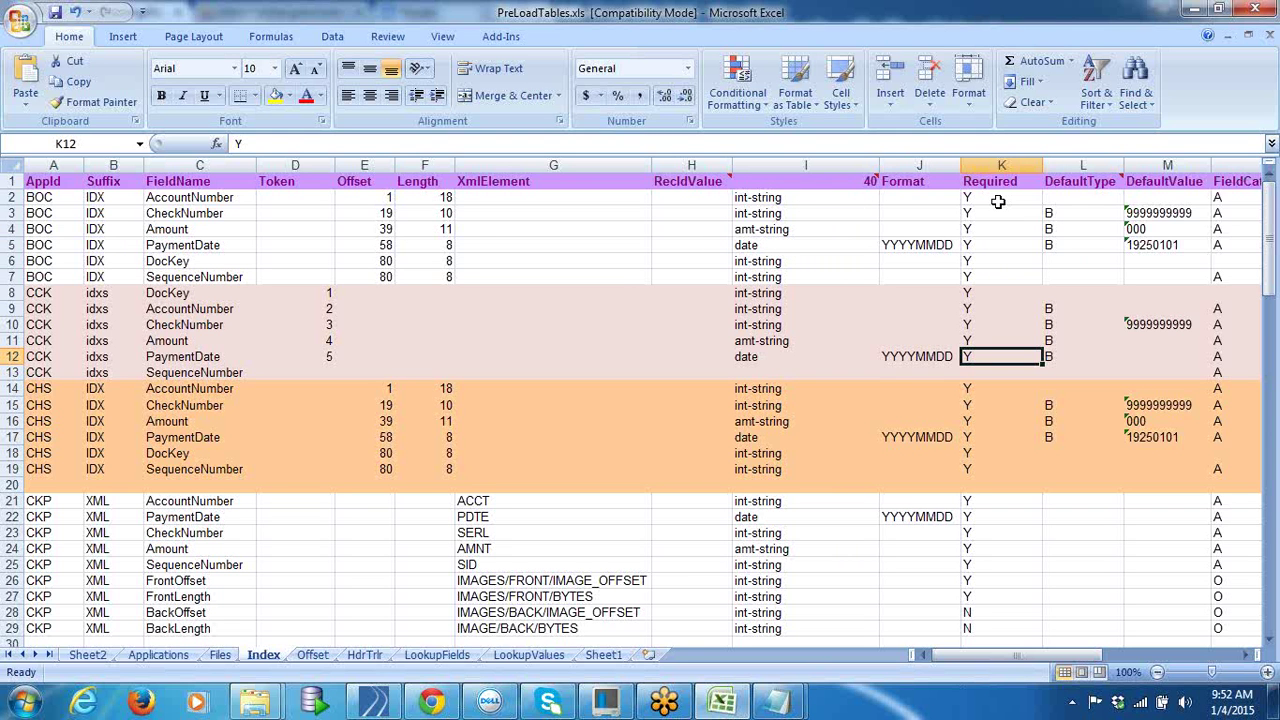
Step: Examine the BOC Amount field's data type, followed by the DefaultType and DefaultValue of the BOC CheckNumber field
{"action": "left_click", "coordinate": [790, 231]}
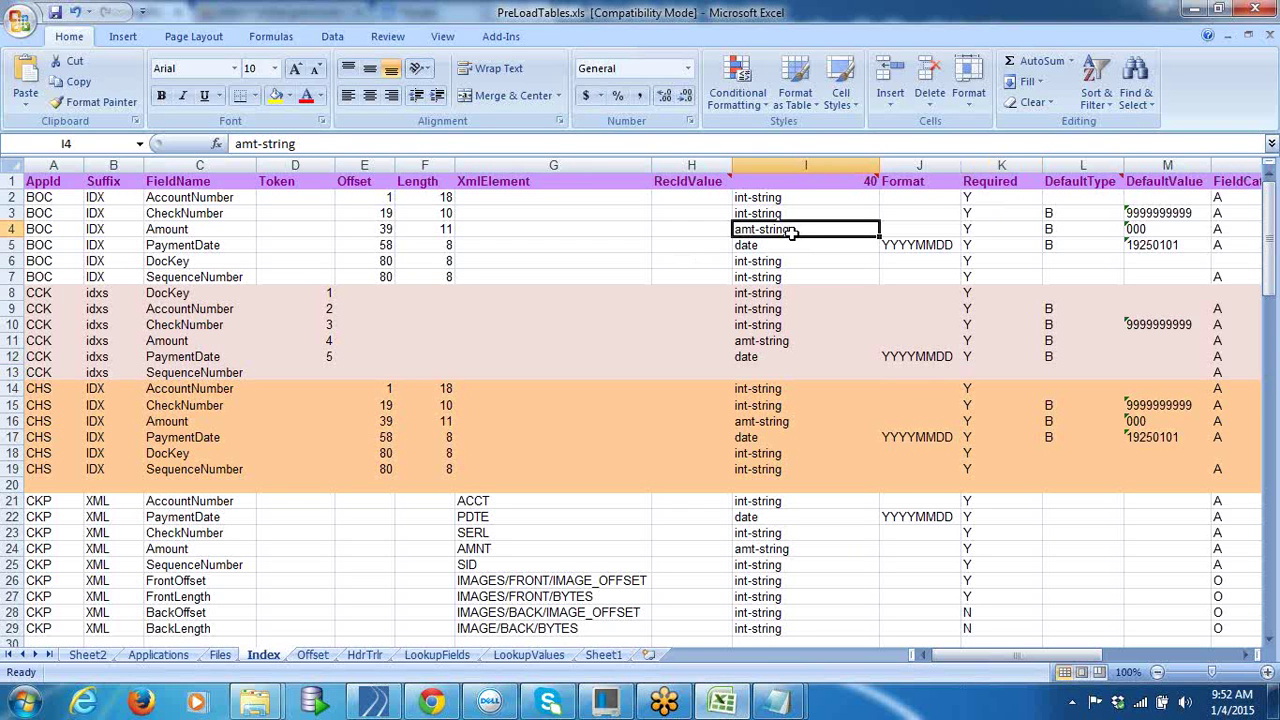
{"action": "mouse_move", "coordinate": [875, 178]}
{"action": "left_click", "coordinate": [1078, 212]}
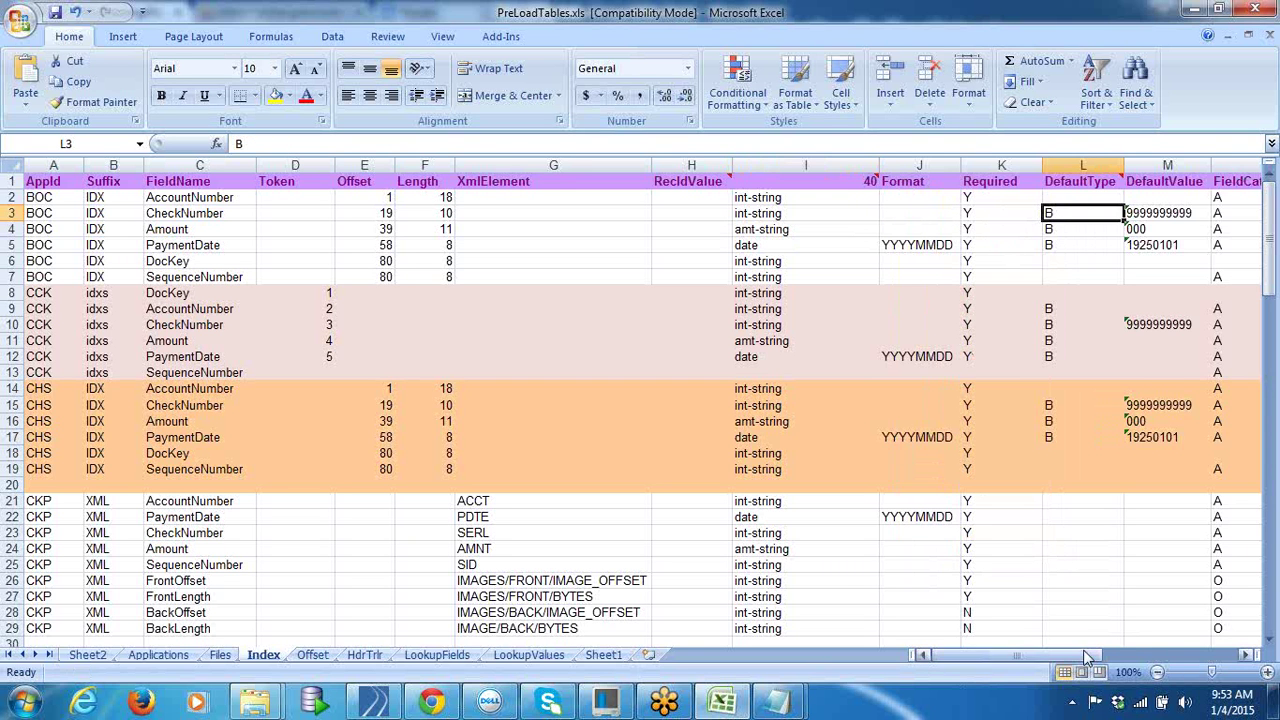
{"action": "left_click", "coordinate": [1089, 656]}
{"action": "left_click", "coordinate": [1166, 213]}
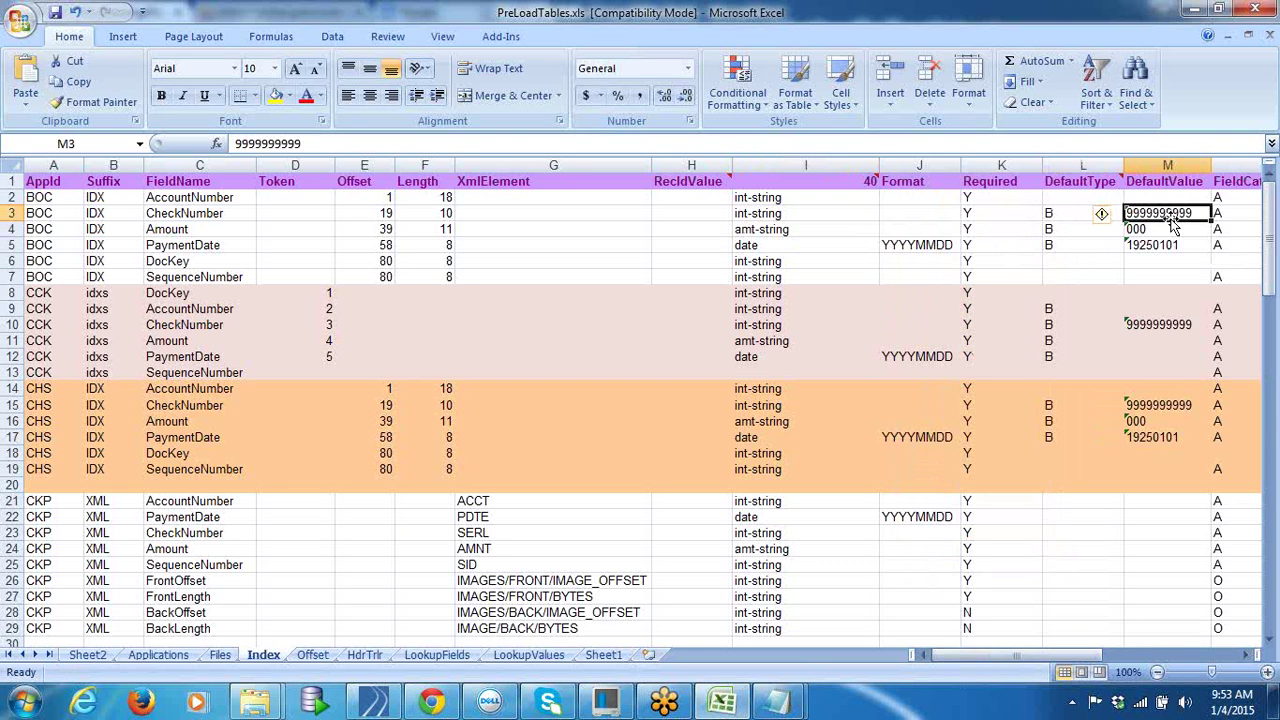
Step: Compare the BOC CheckNumber field's Offset and Length with its DefaultValue and view its FieldCategory
{"action": "left_click", "coordinate": [229, 214]}
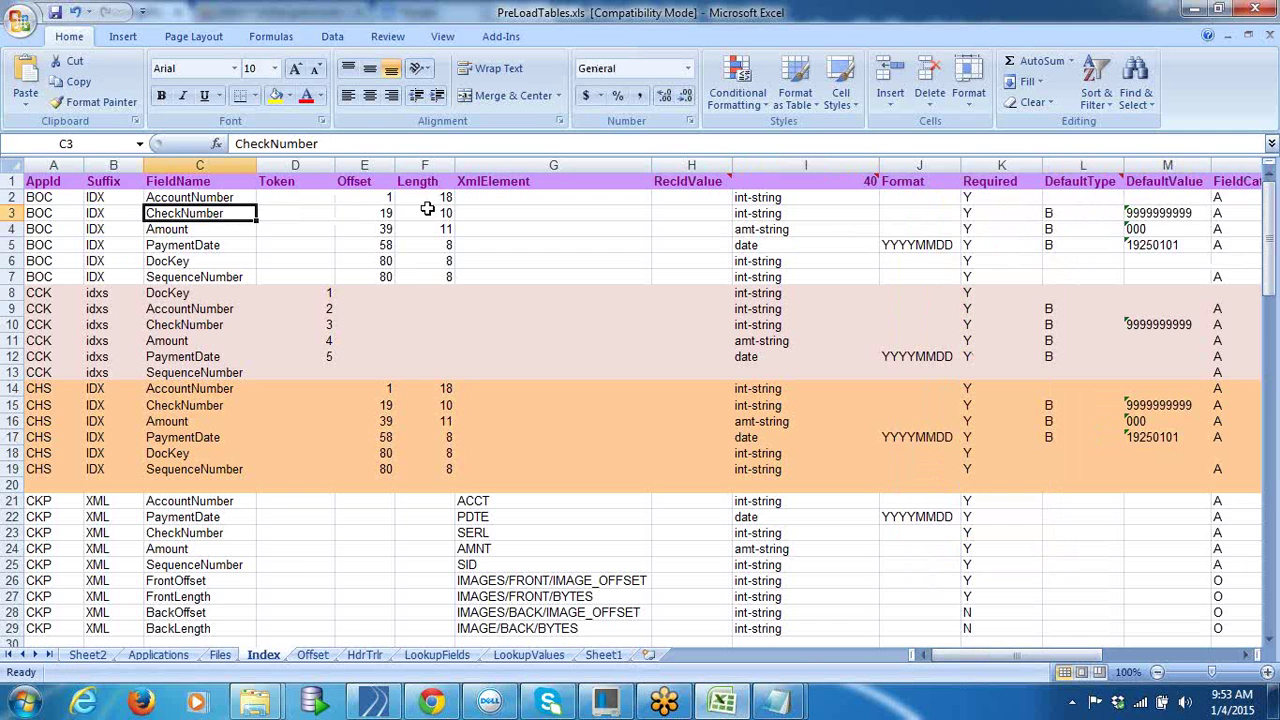
{"action": "left_click", "coordinate": [368, 213]}
{"action": "left_click", "coordinate": [438, 213]}
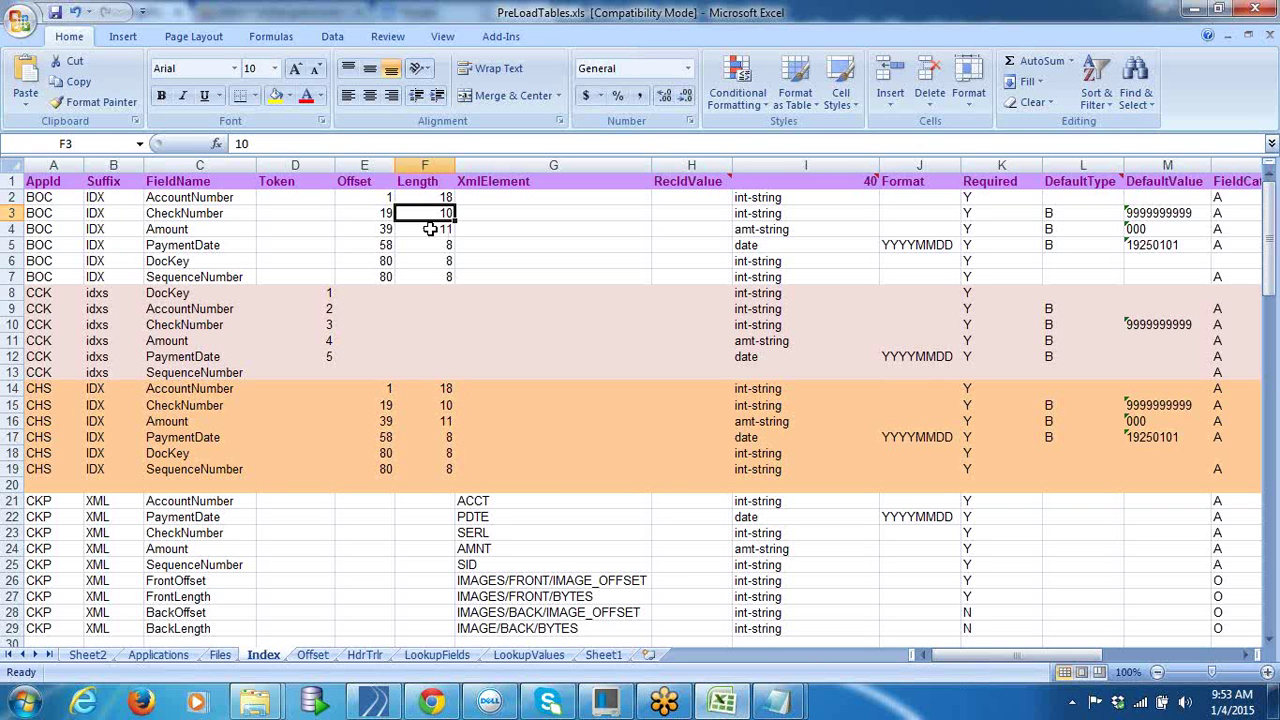
{"action": "left_click", "coordinate": [384, 212]}
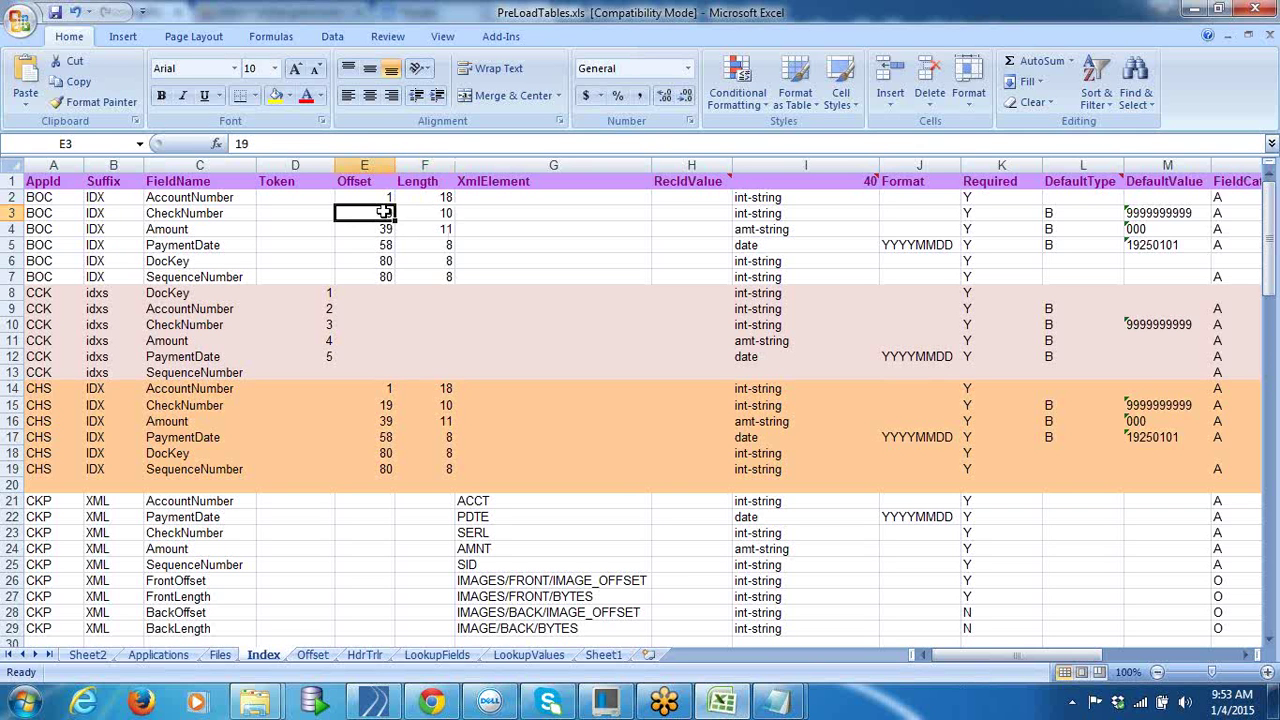
{"action": "left_click", "coordinate": [443, 212]}
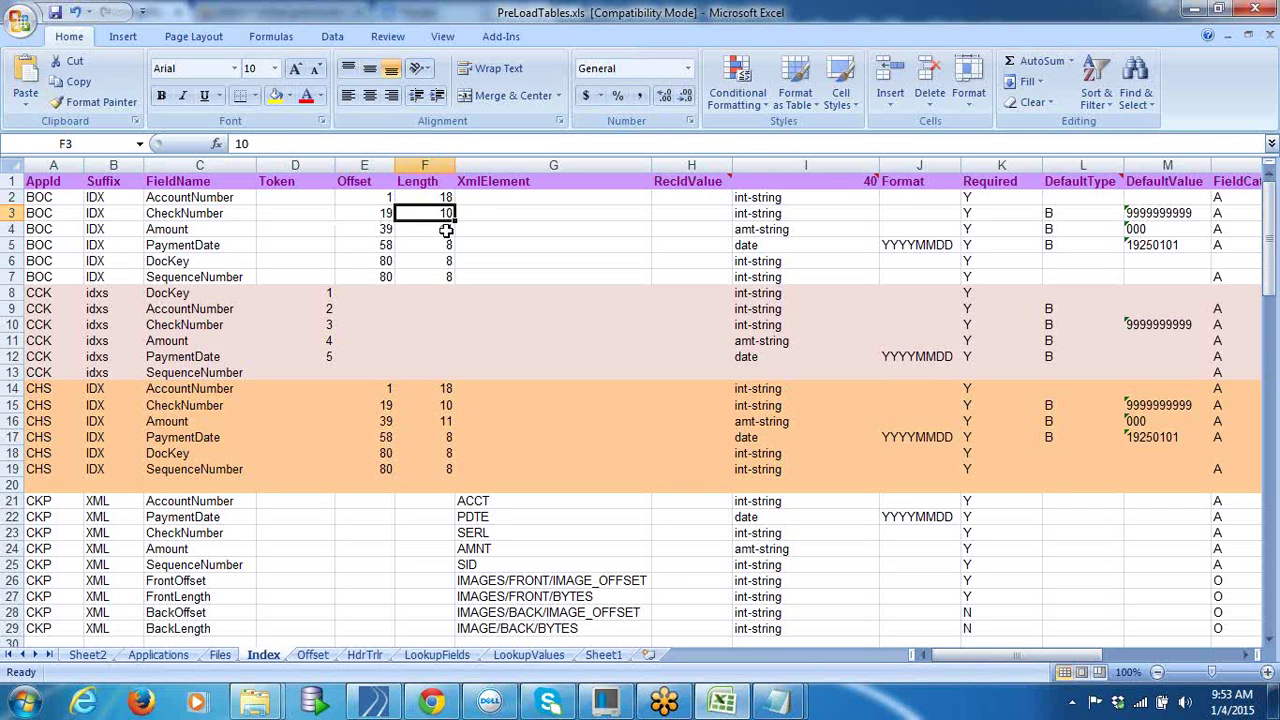
{"action": "left_click", "coordinate": [1155, 213]}
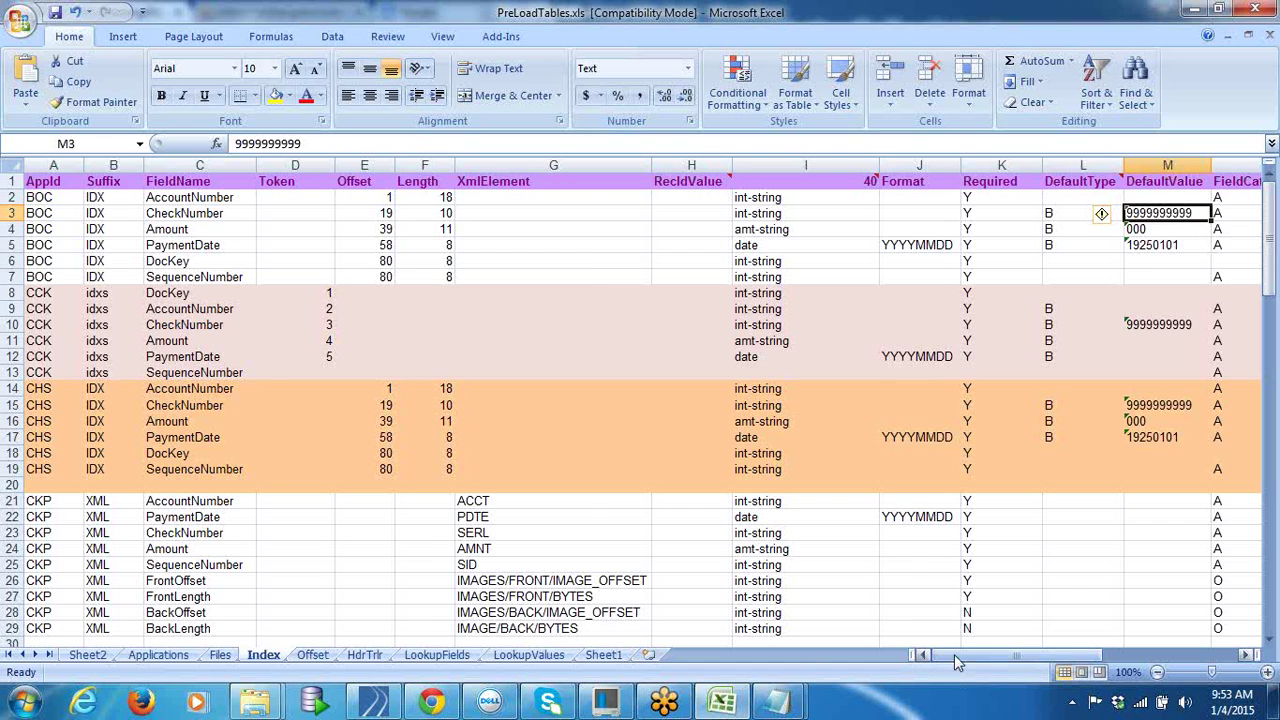
{"action": "left_click_drag", "start_coordinate": [954, 654], "coordinate": [1124, 657]}
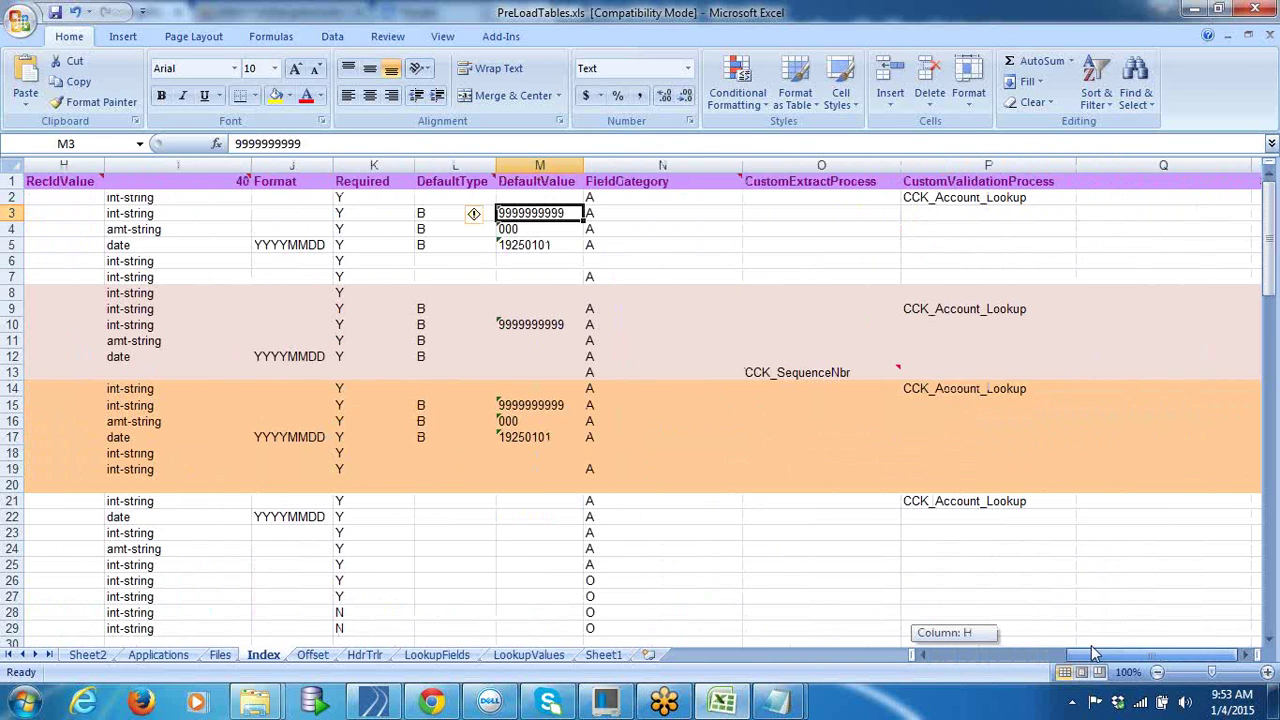
{"action": "left_click", "coordinate": [713, 212]}
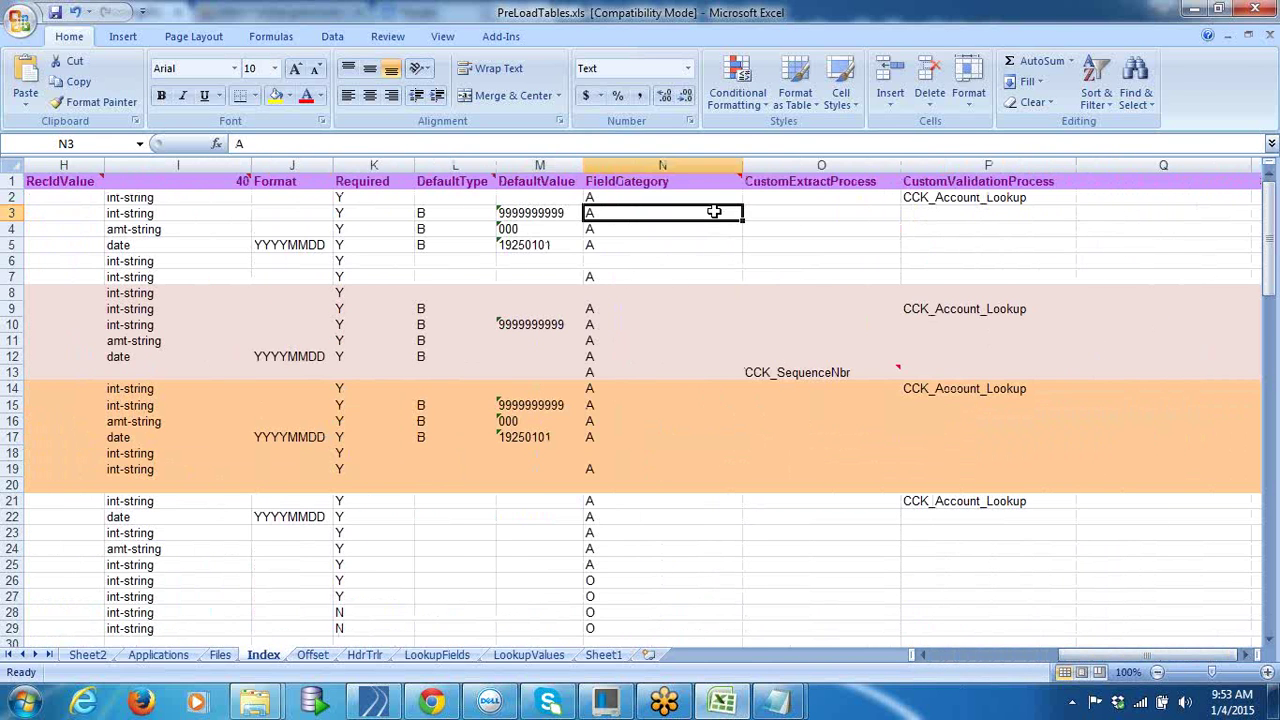
Step: Compare the BOC Amount field's Offset and Length with its DefaultValue
{"action": "left_click", "coordinate": [552, 228]}
{"action": "left_click_drag", "start_coordinate": [1078, 668], "coordinate": [920, 671]}
{"action": "left_click", "coordinate": [230, 233]}
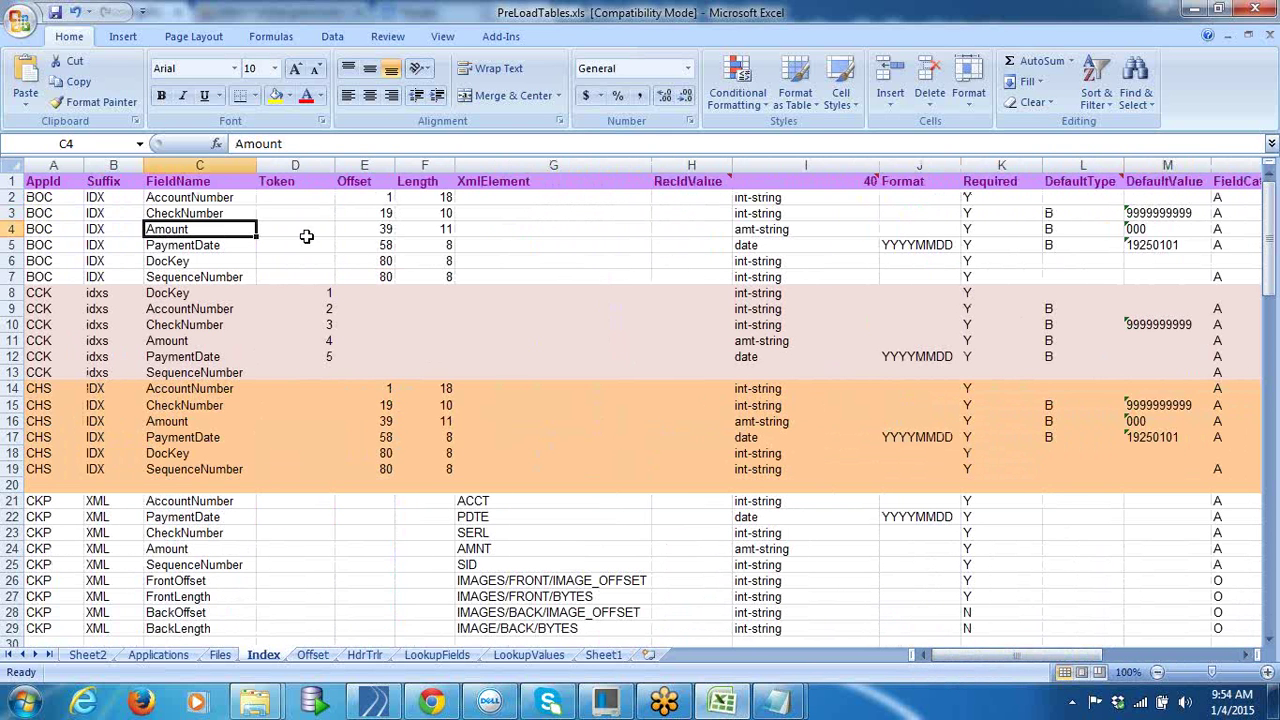
{"action": "left_click", "coordinate": [360, 232]}
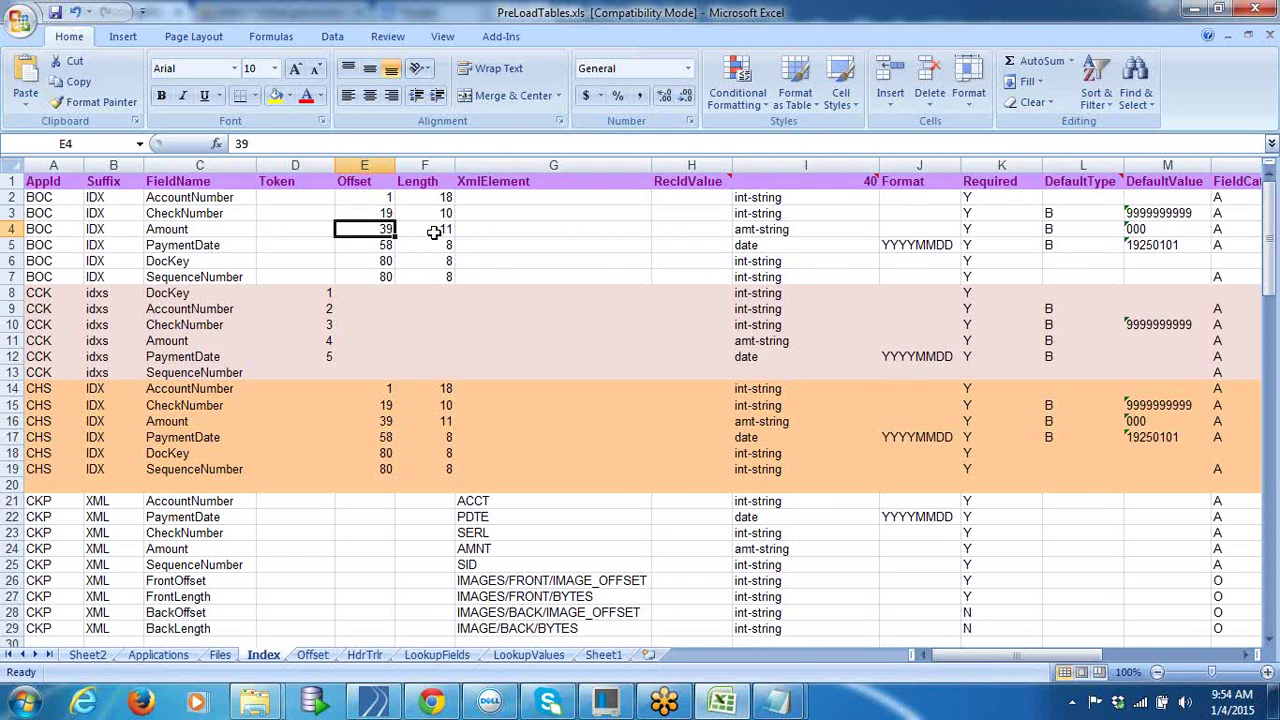
{"action": "left_click", "coordinate": [434, 231]}
{"action": "left_click_drag", "start_coordinate": [434, 231], "coordinate": [1145, 222]}
{"action": "left_click", "coordinate": [1145, 229]}
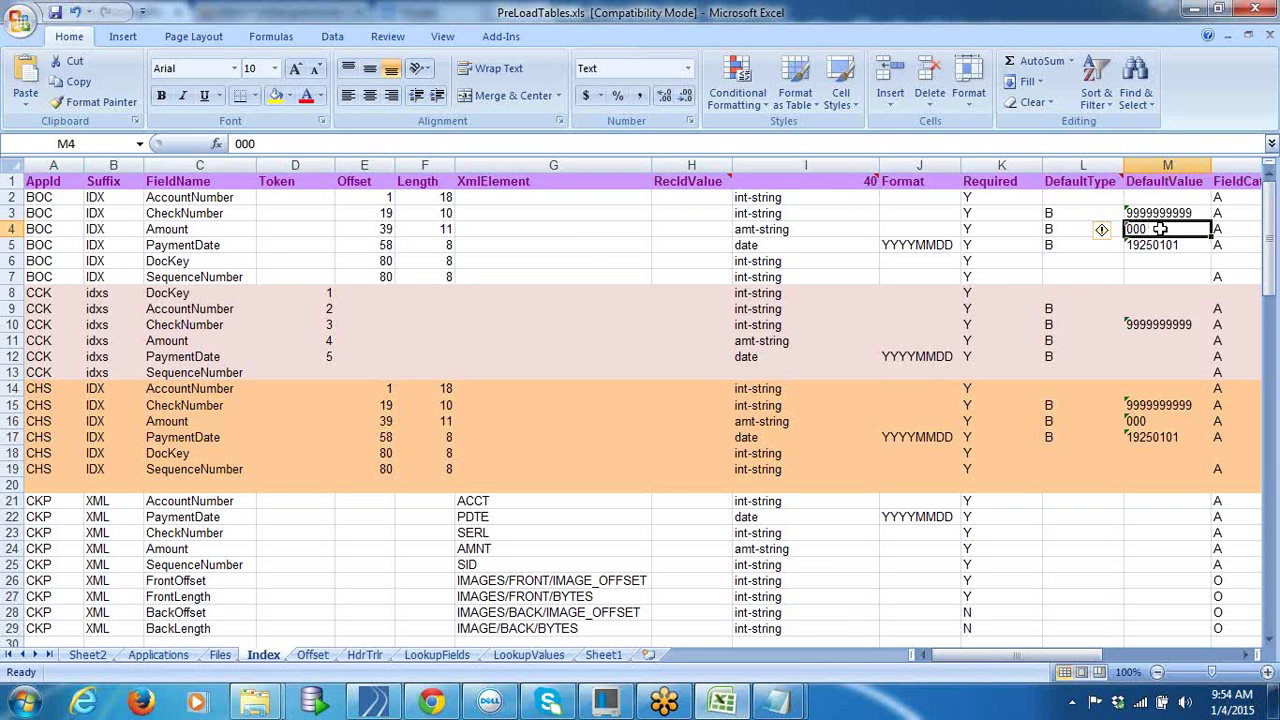
Step: Look through the Offset, HdrTrlr, LookupFields and LookupValues sheets
{"action": "left_click", "coordinate": [312, 657]}
{"action": "left_click", "coordinate": [350, 657]}
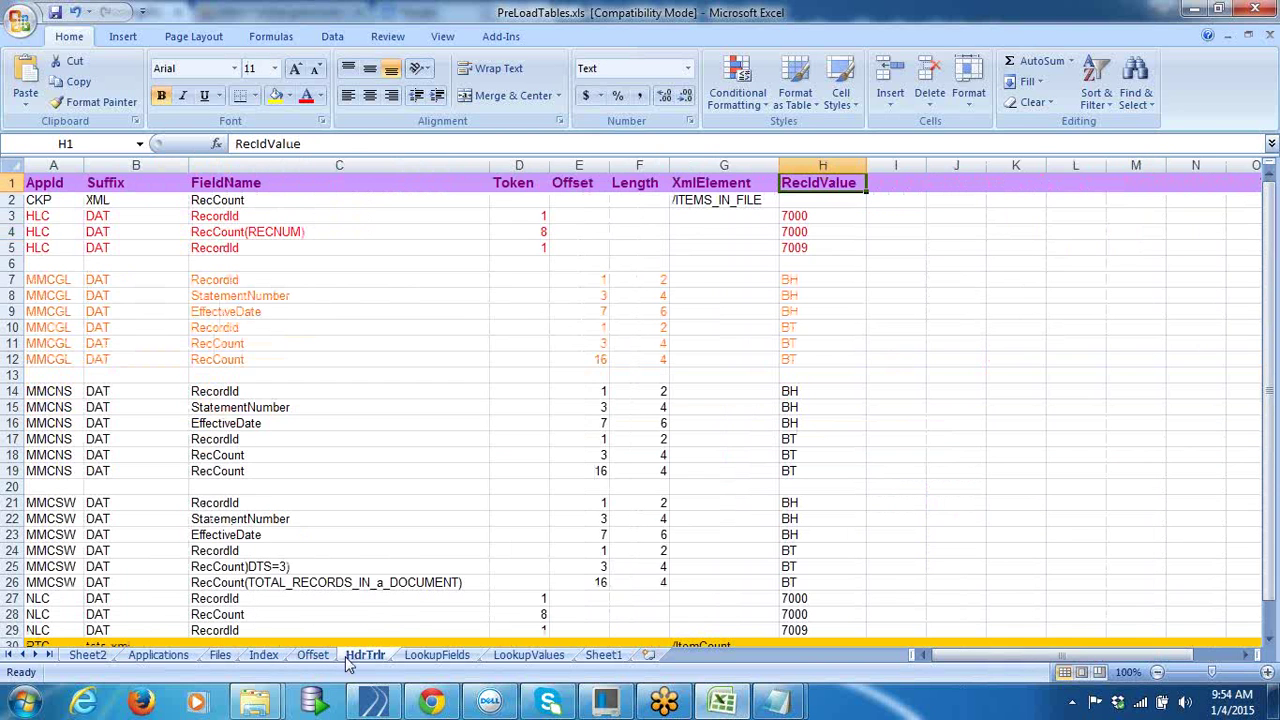
{"action": "left_click", "coordinate": [416, 657]}
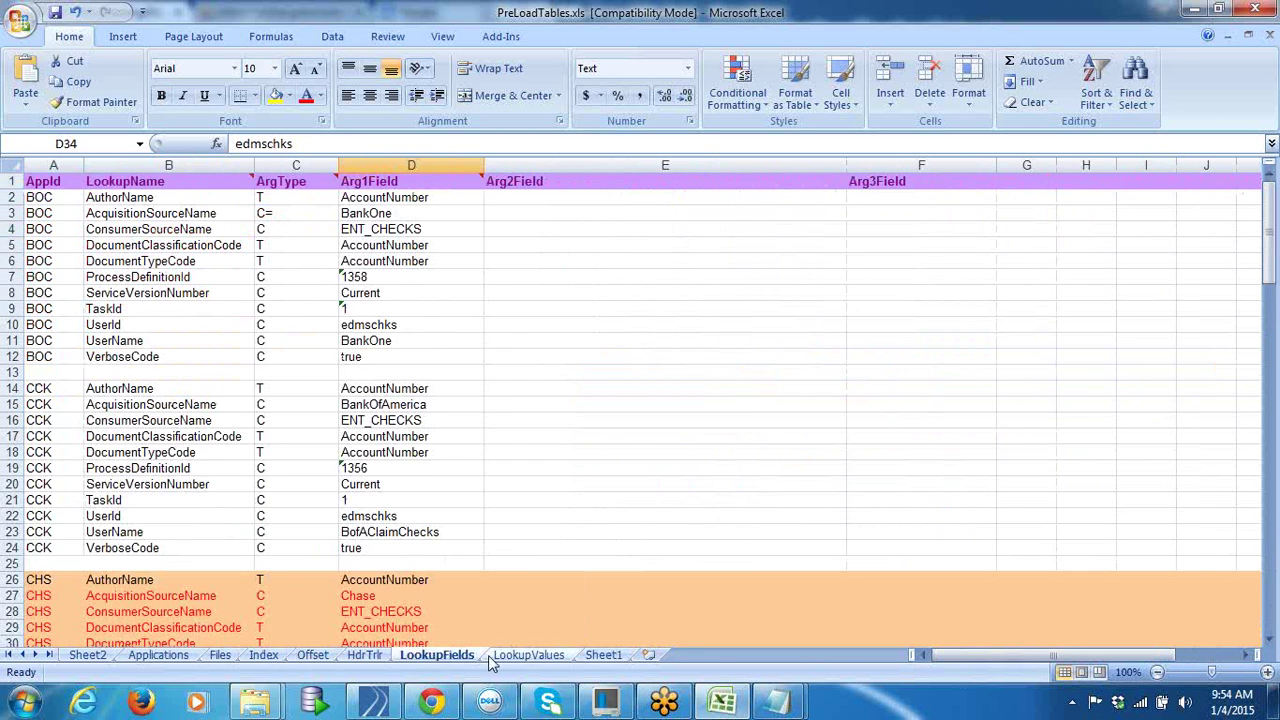
{"action": "left_click", "coordinate": [494, 657]}
Step: Examine the BOC and CCK AppId entries on the Applications sheet
{"action": "left_click", "coordinate": [160, 656]}
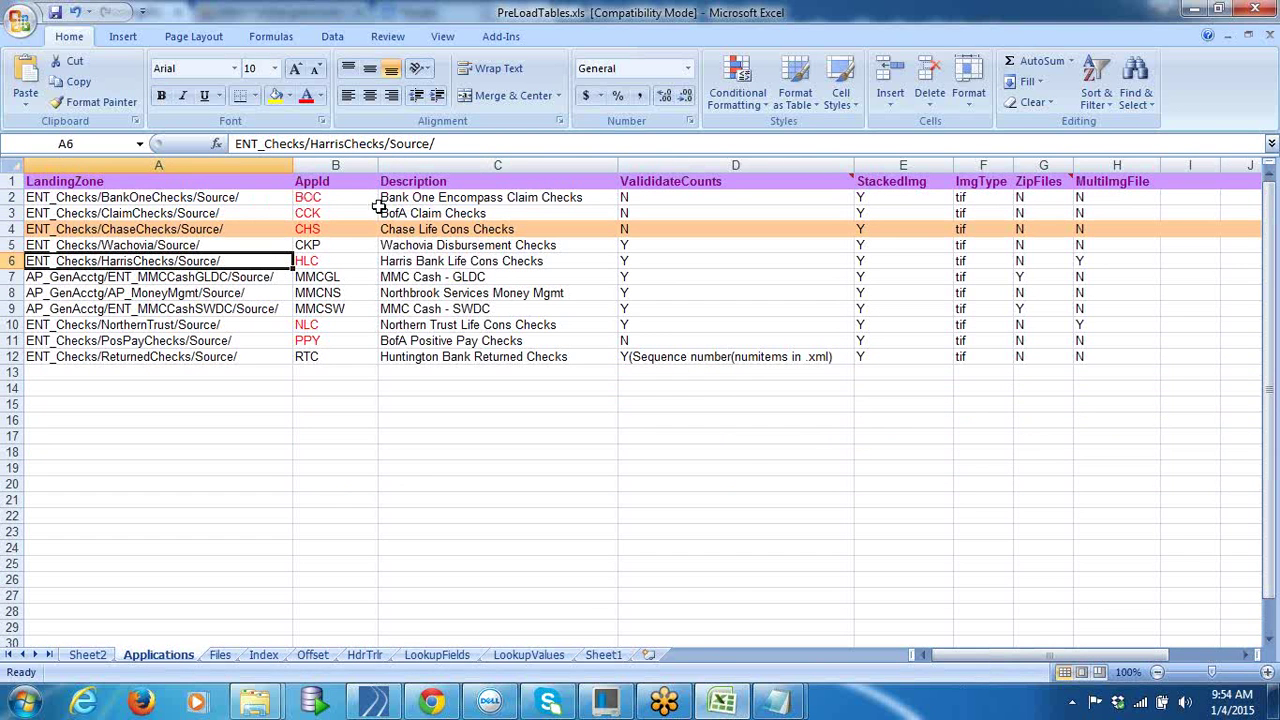
{"action": "left_click", "coordinate": [348, 210]}
{"action": "left_click", "coordinate": [348, 197]}
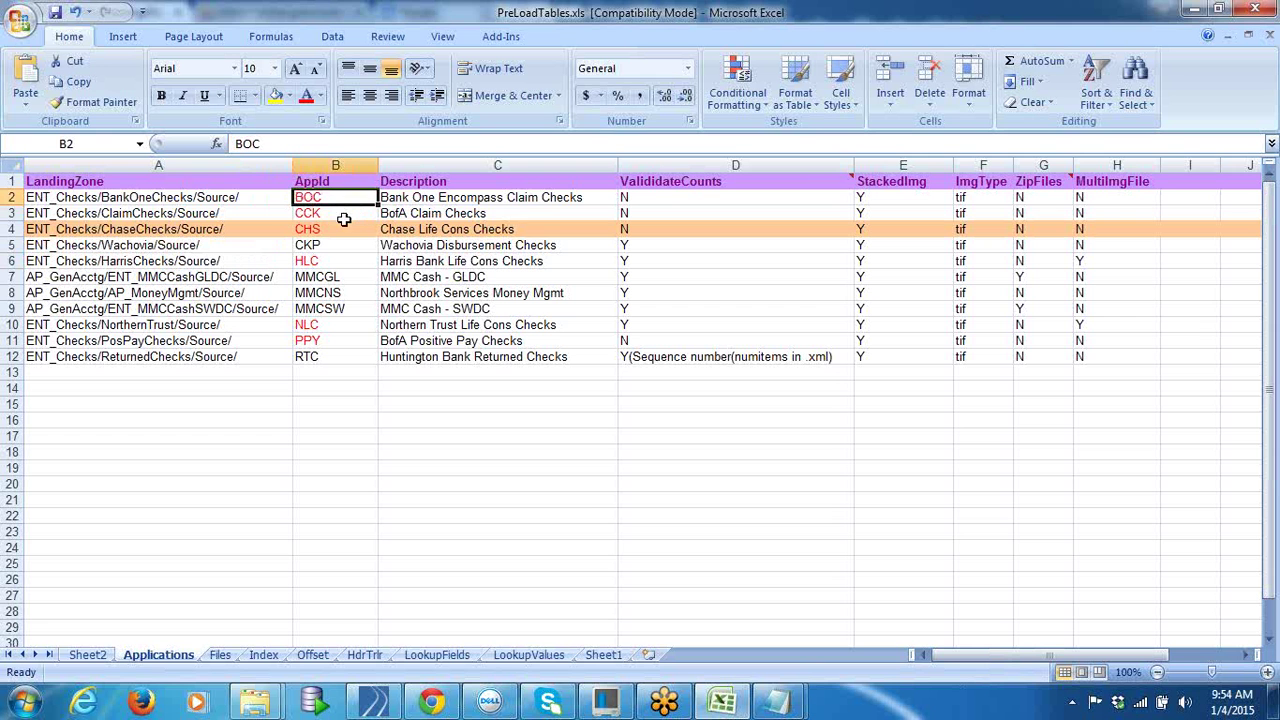
{"action": "left_click", "coordinate": [343, 214]}
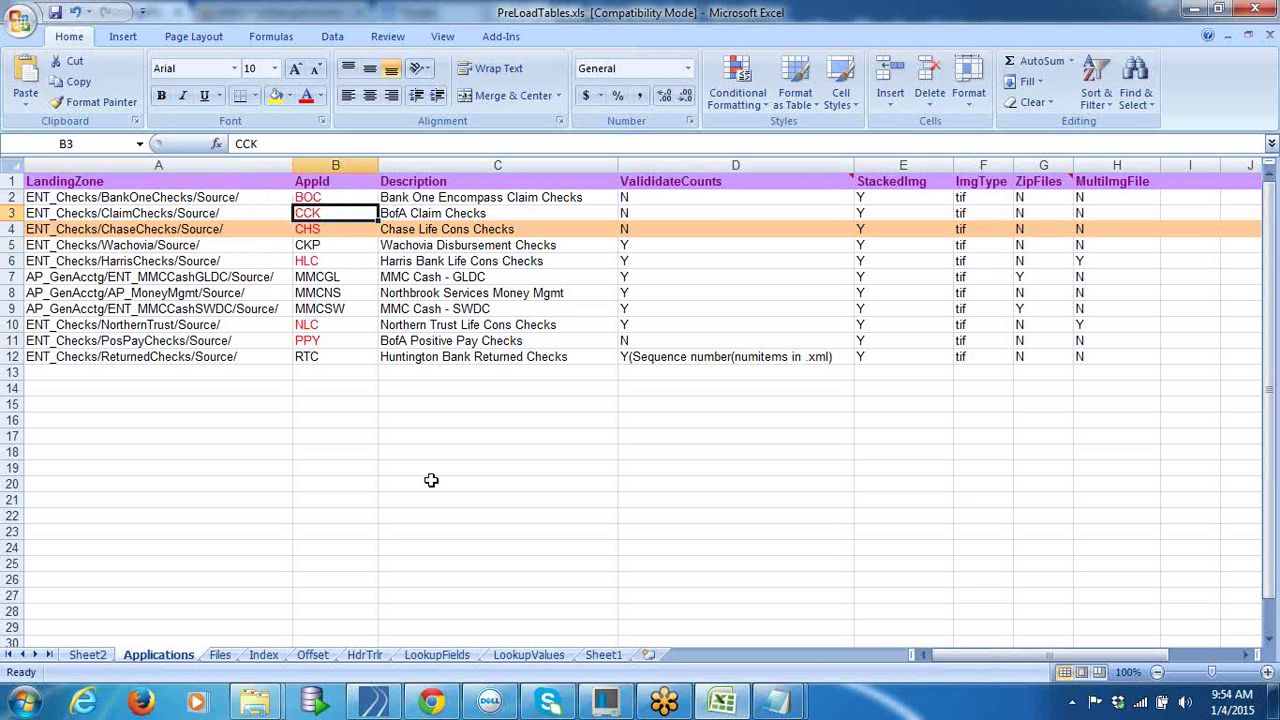
Step: View the Files sheet, then return to the Index sheet and examine the BOC Amount field's DefaultType along with the DefaultType header comment
{"action": "left_click", "coordinate": [221, 655]}
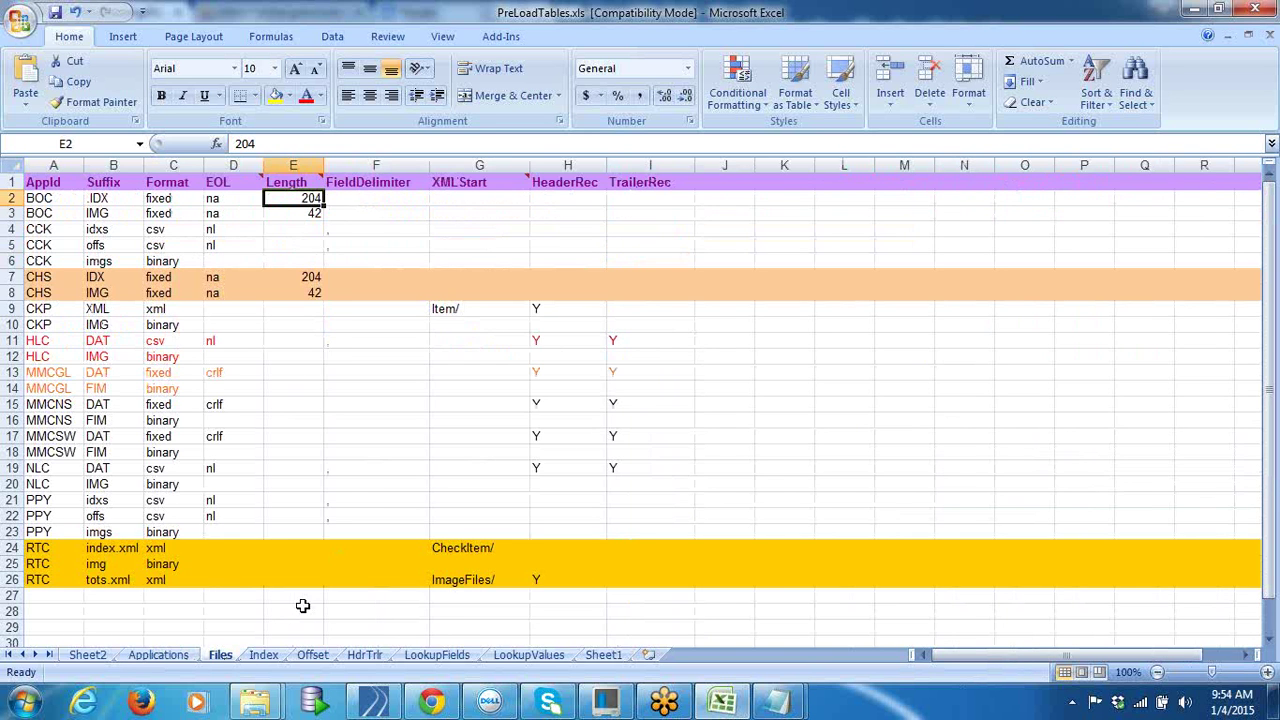
{"action": "left_click", "coordinate": [266, 656]}
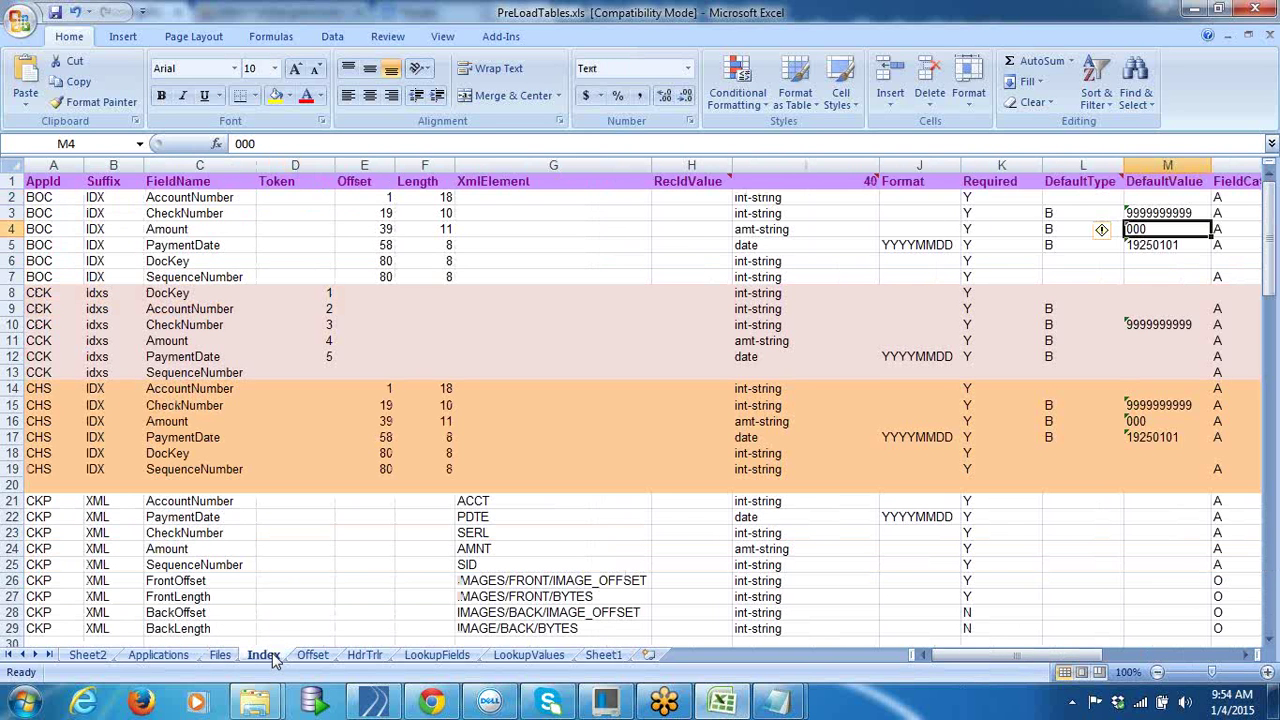
{"action": "left_click", "coordinate": [226, 259]}
{"action": "left_click", "coordinate": [218, 231]}
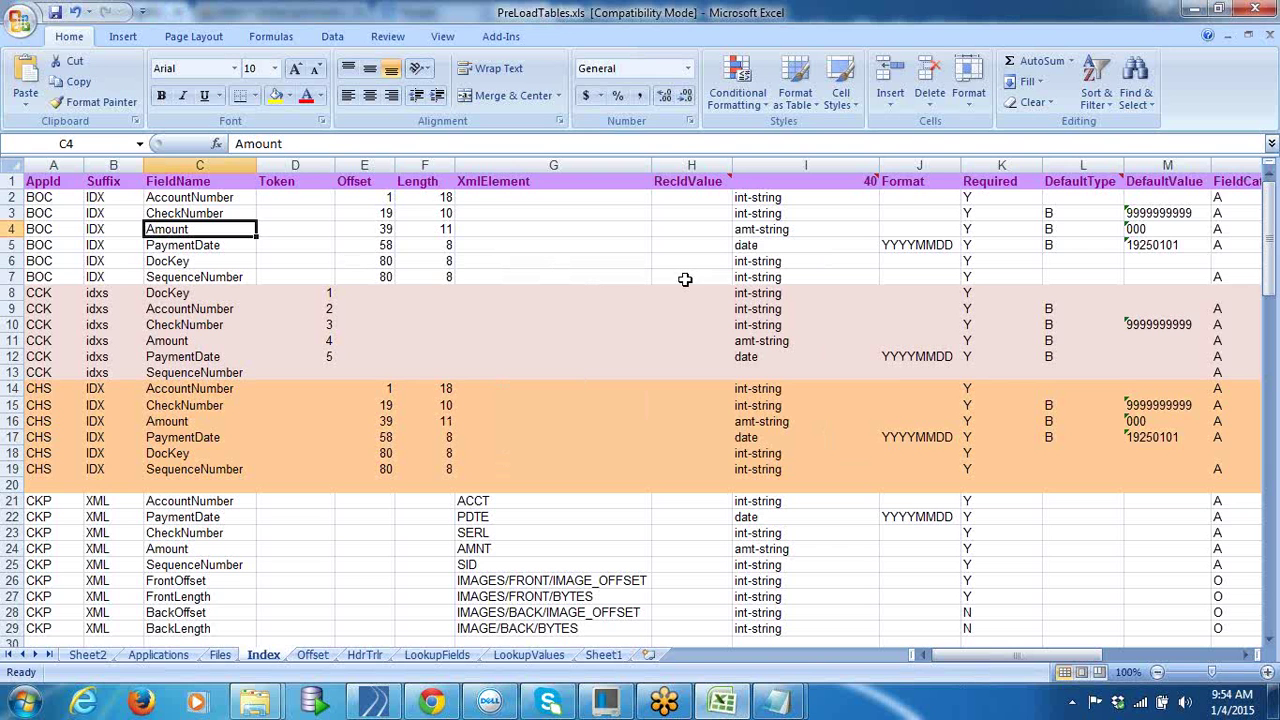
{"action": "left_click", "coordinate": [1082, 228]}
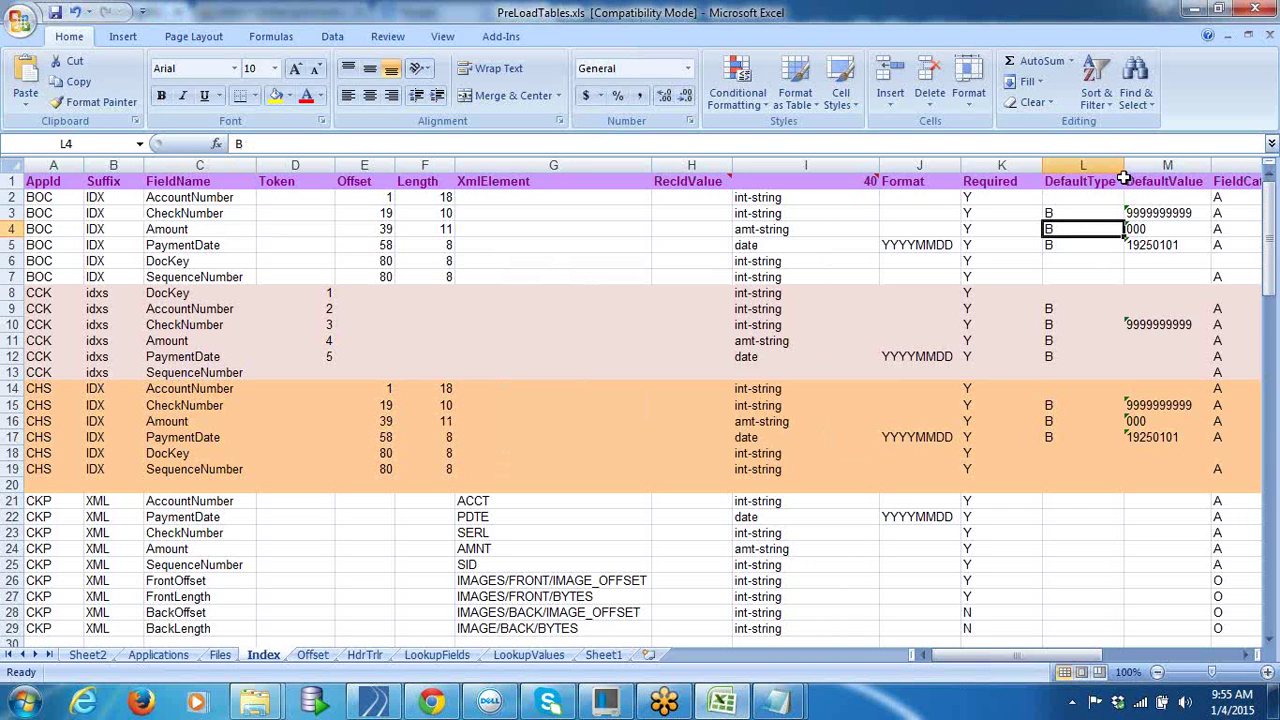
{"action": "mouse_move", "coordinate": [1122, 178]}
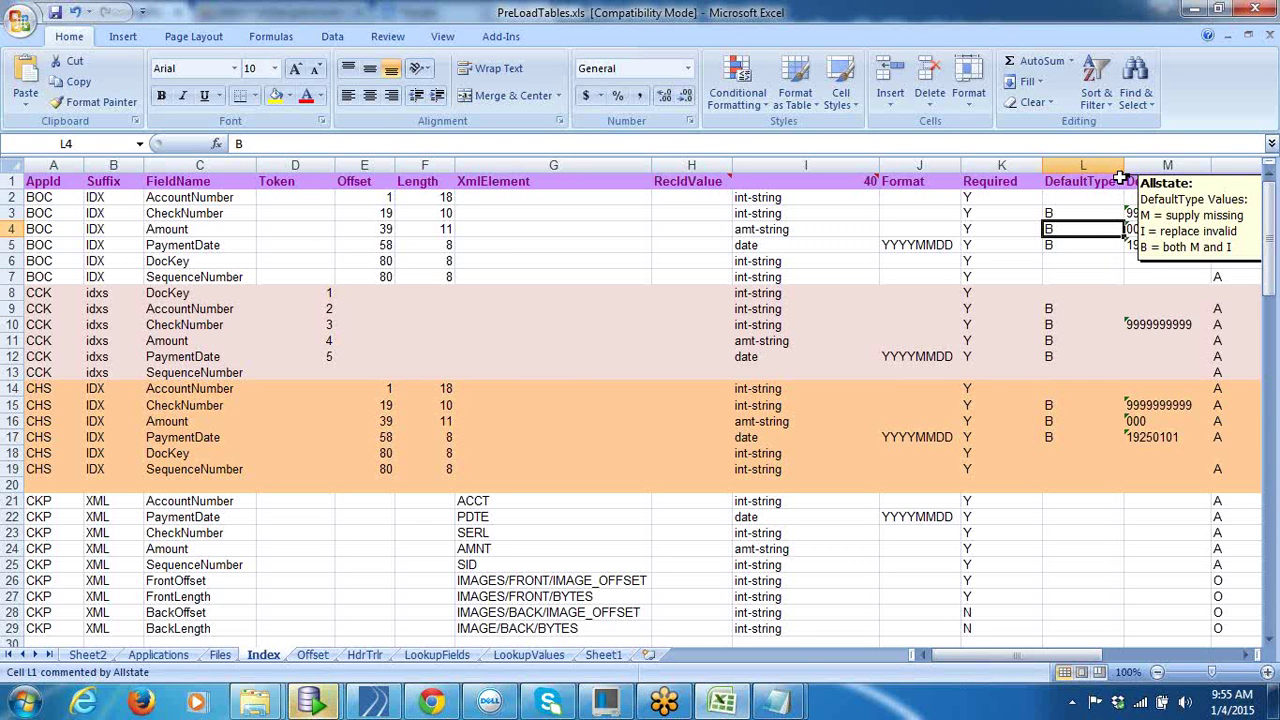
Step: Check the BOC Amount field's Length and DefaultValue against the DefaultType header comment
{"action": "left_click", "coordinate": [362, 226]}
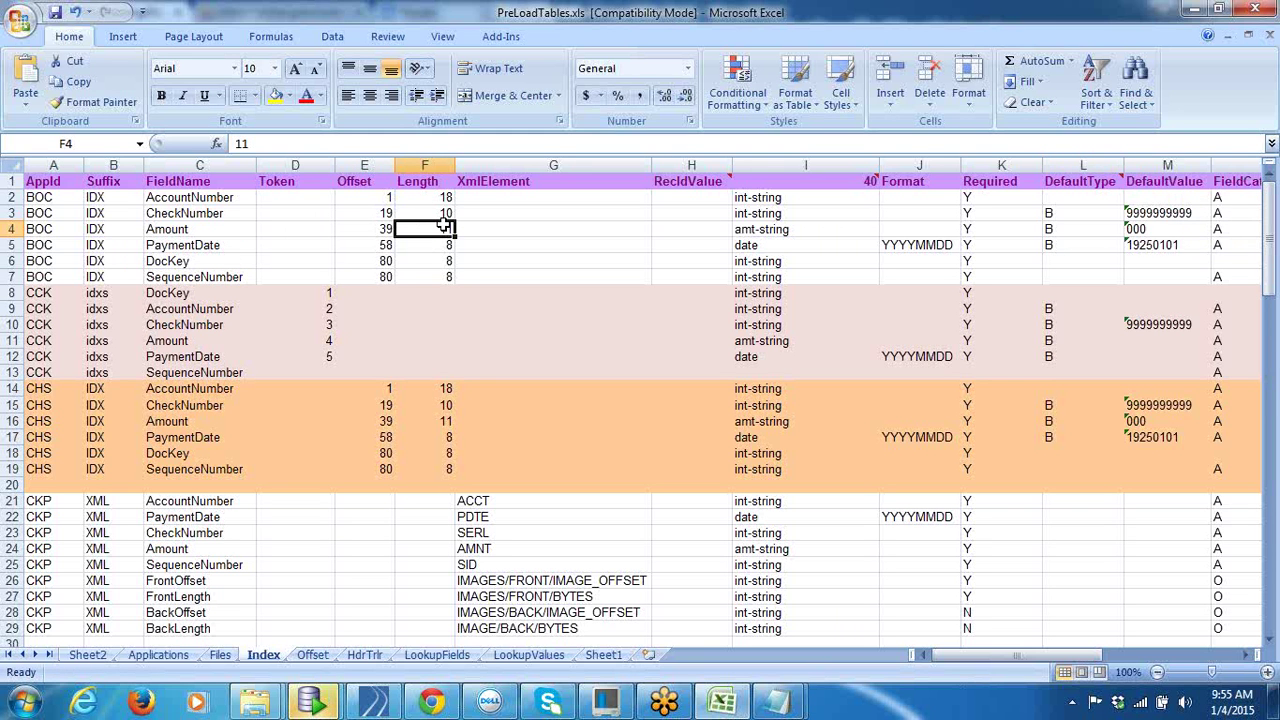
{"action": "left_click", "coordinate": [1167, 228]}
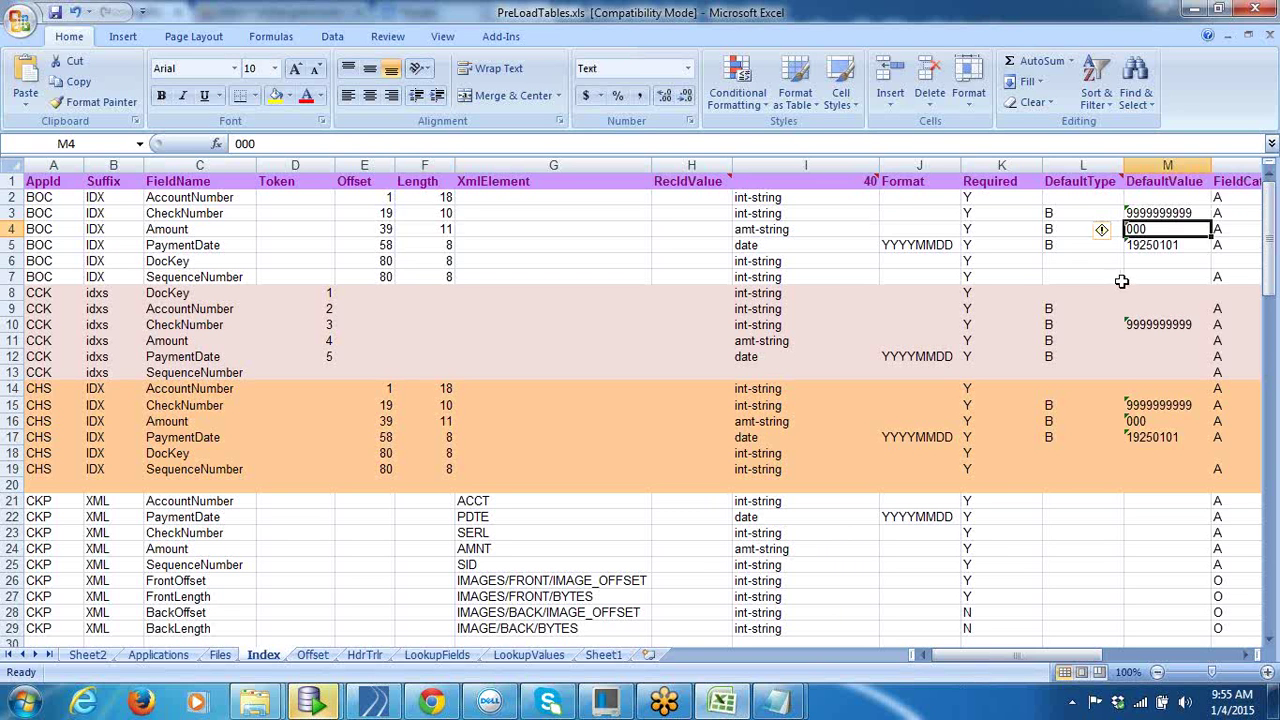
{"action": "mouse_move", "coordinate": [1115, 177]}
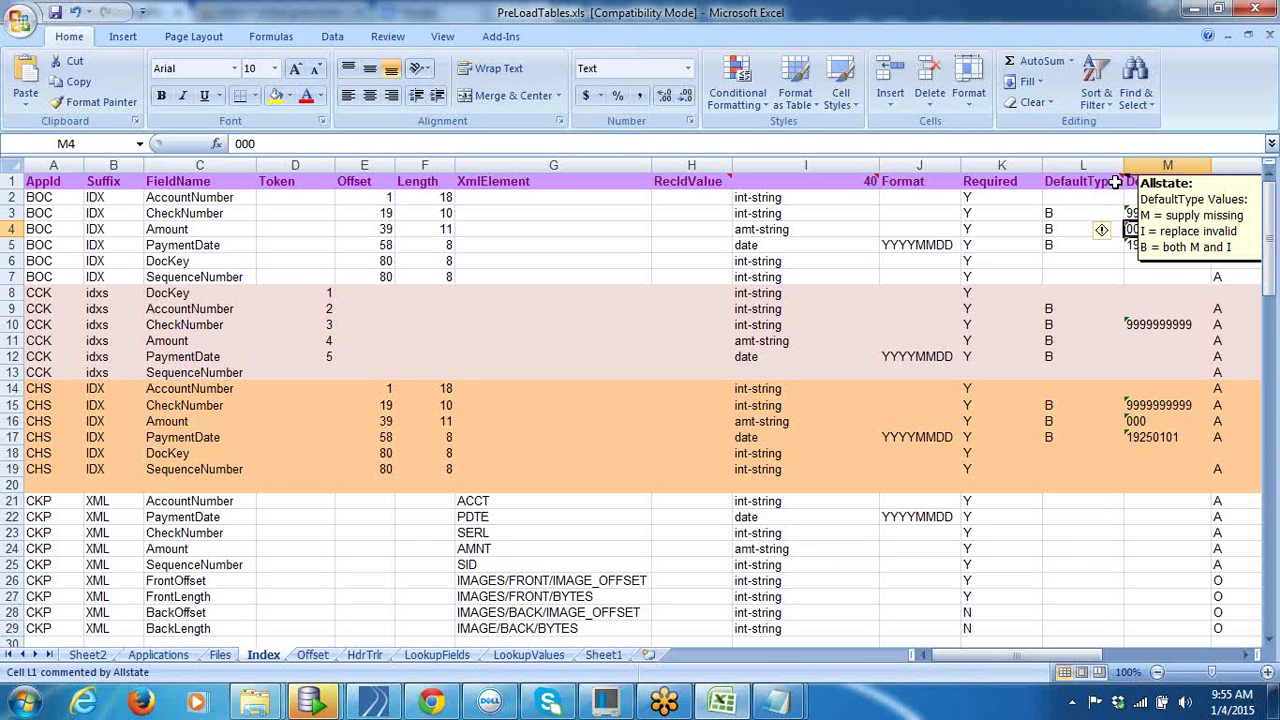
Step: Switch to the pending Oracle SQL Developer Java version warnings, decline the duplicate launch and continue with the other one
{"action": "mouse_move", "coordinate": [311, 705]}
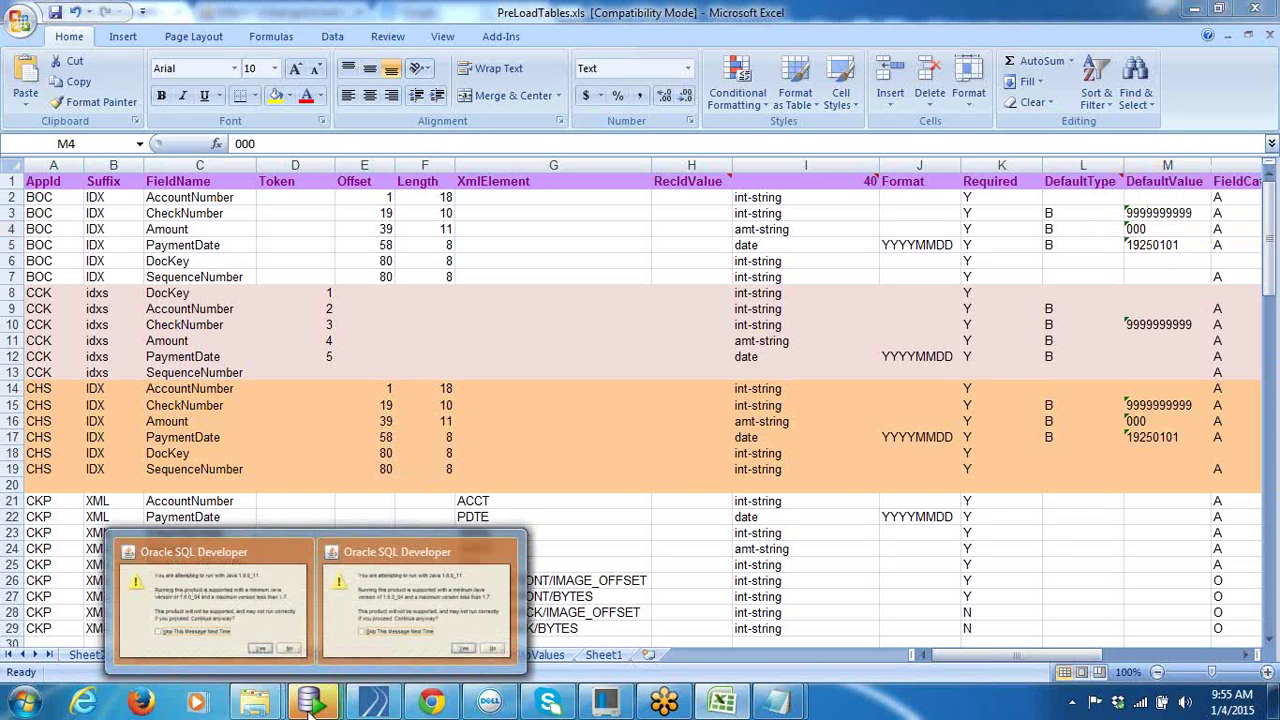
{"action": "left_click", "coordinate": [252, 627]}
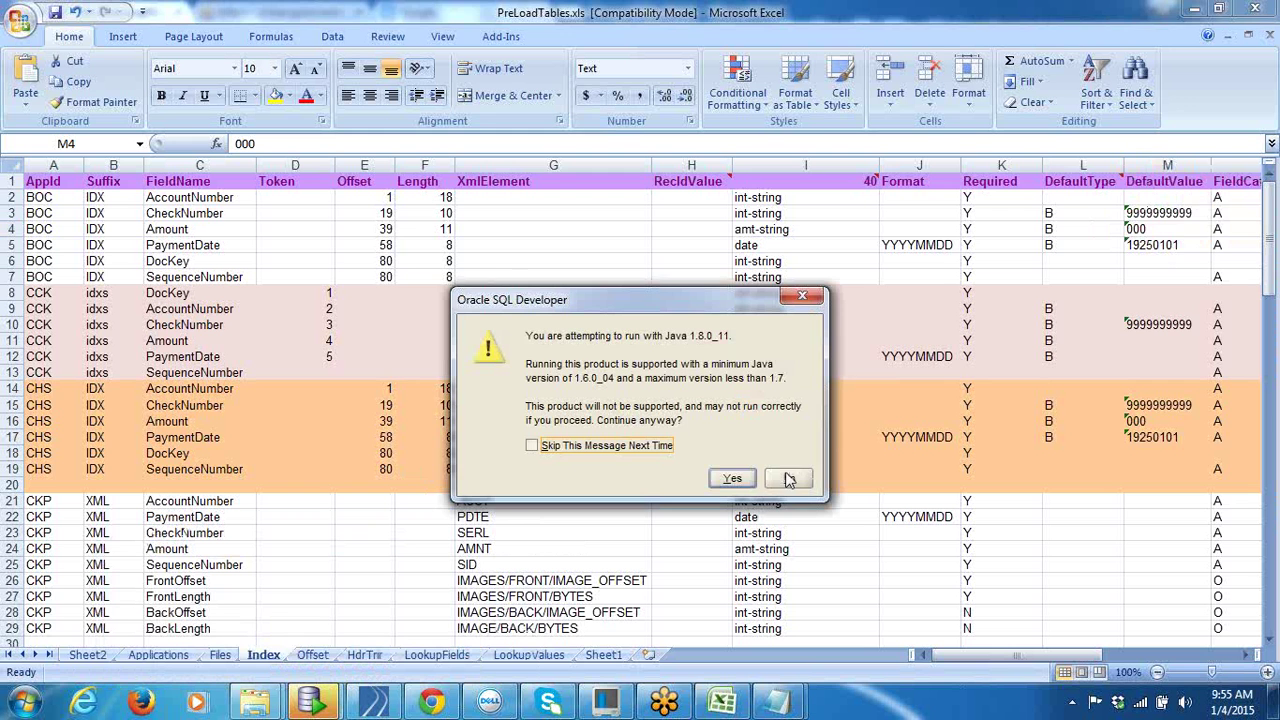
{"action": "left_click", "coordinate": [513, 600]}
{"action": "left_click", "coordinate": [311, 705]}
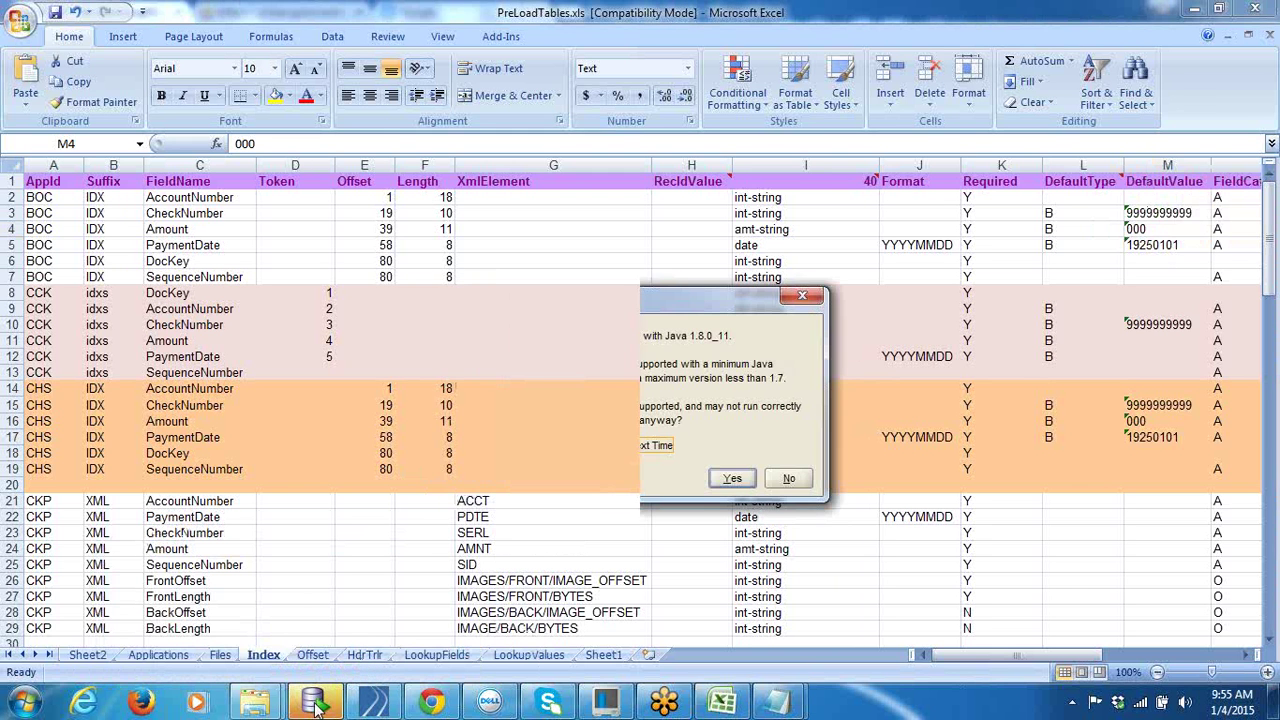
{"action": "left_click", "coordinate": [733, 478]}
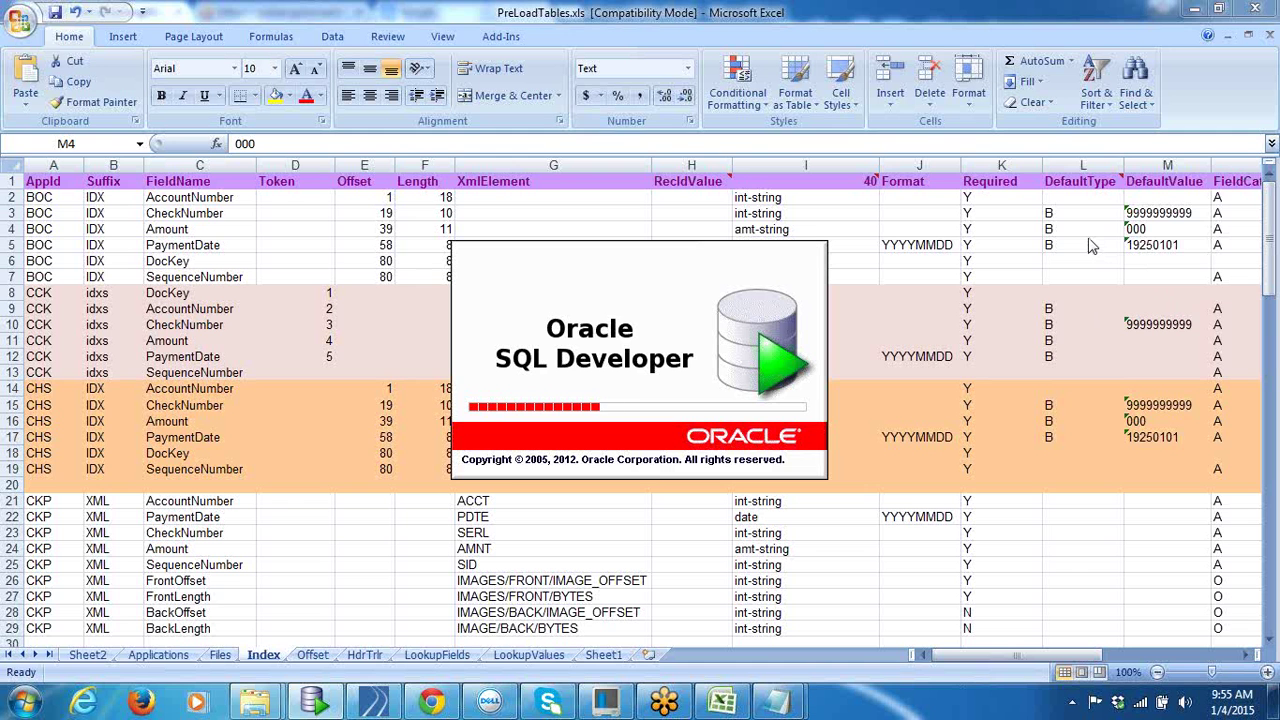
Step: Back in the Index sheet, review the BOC Amount field's name, Length and data type
{"action": "left_click", "coordinate": [1120, 177]}
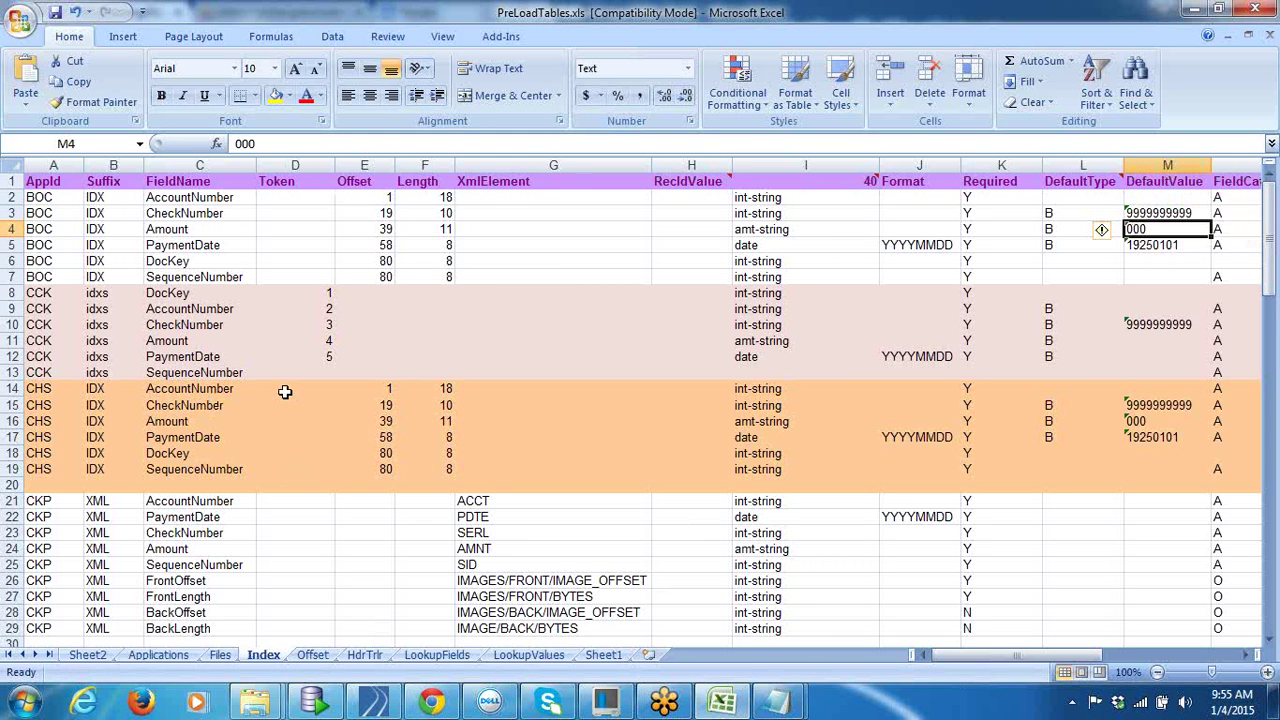
{"action": "left_click", "coordinate": [212, 231]}
{"action": "left_click", "coordinate": [446, 229]}
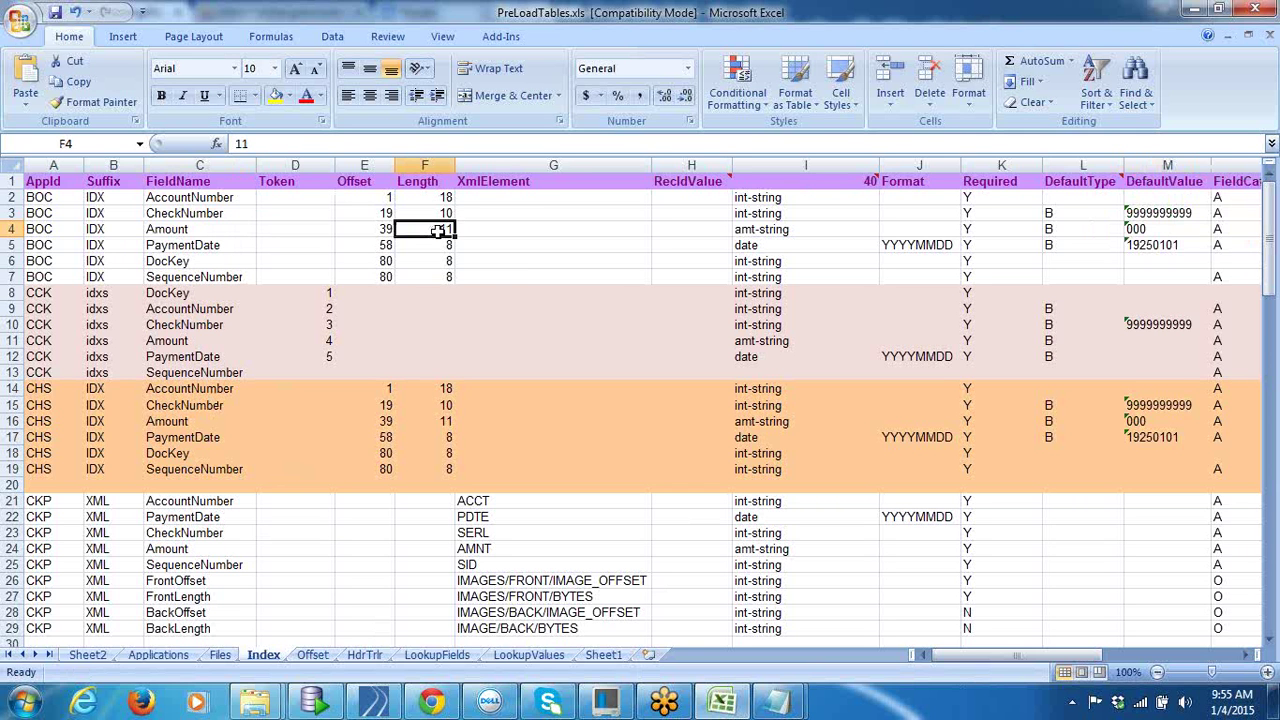
{"action": "left_click", "coordinate": [777, 231]}
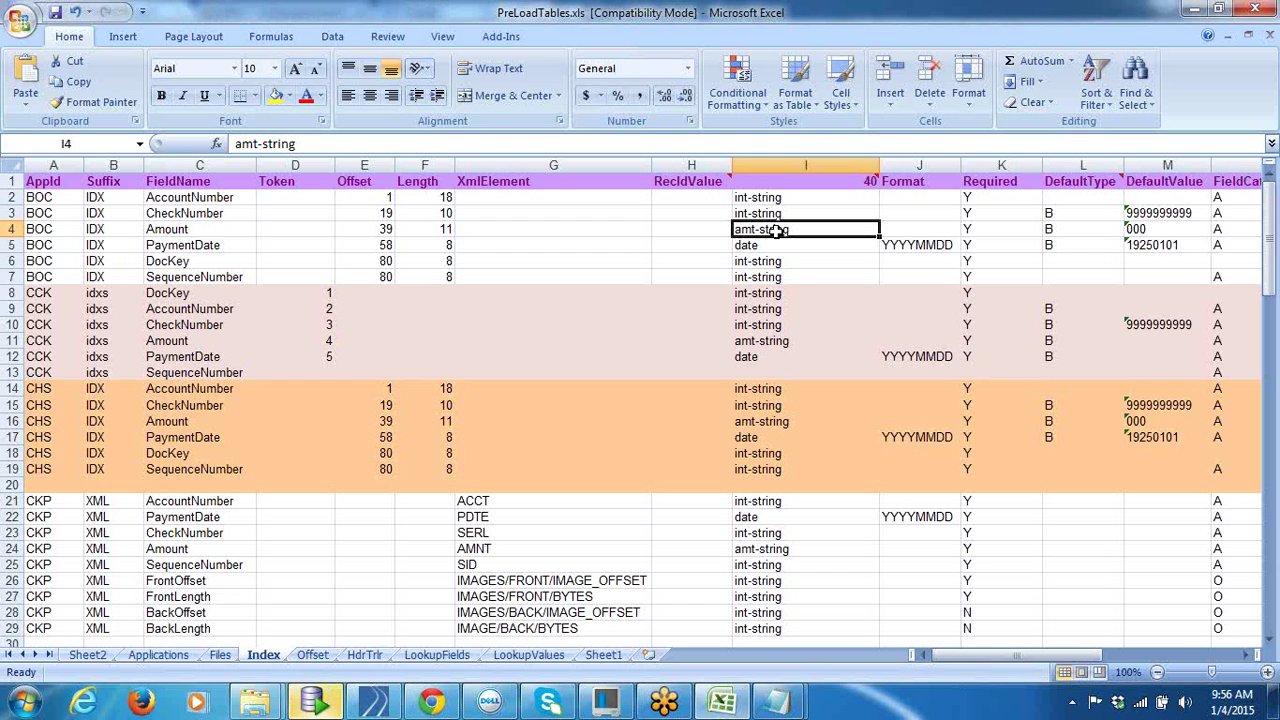
Step: Switch to Oracle SQL Developer, dismiss the message log and Tip of the Day, and expand the orcl connection
{"action": "left_click", "coordinate": [314, 702]}
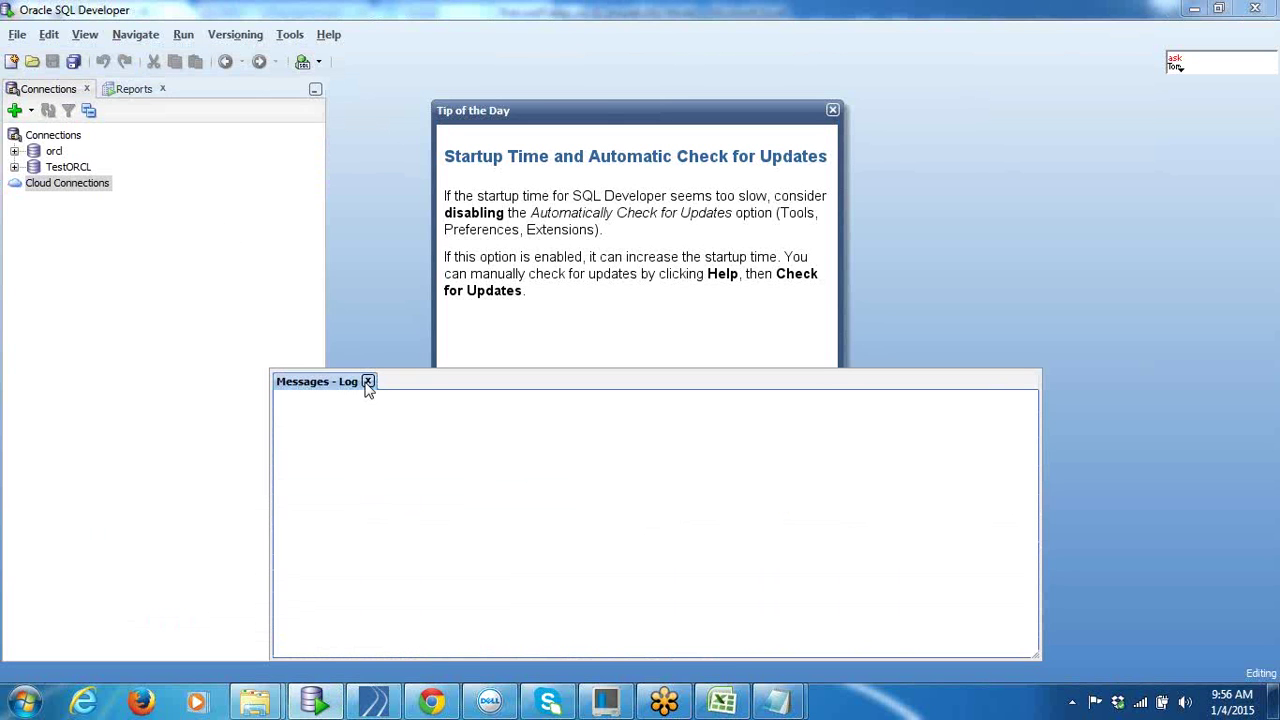
{"action": "left_click", "coordinate": [368, 382]}
{"action": "left_click", "coordinate": [832, 109]}
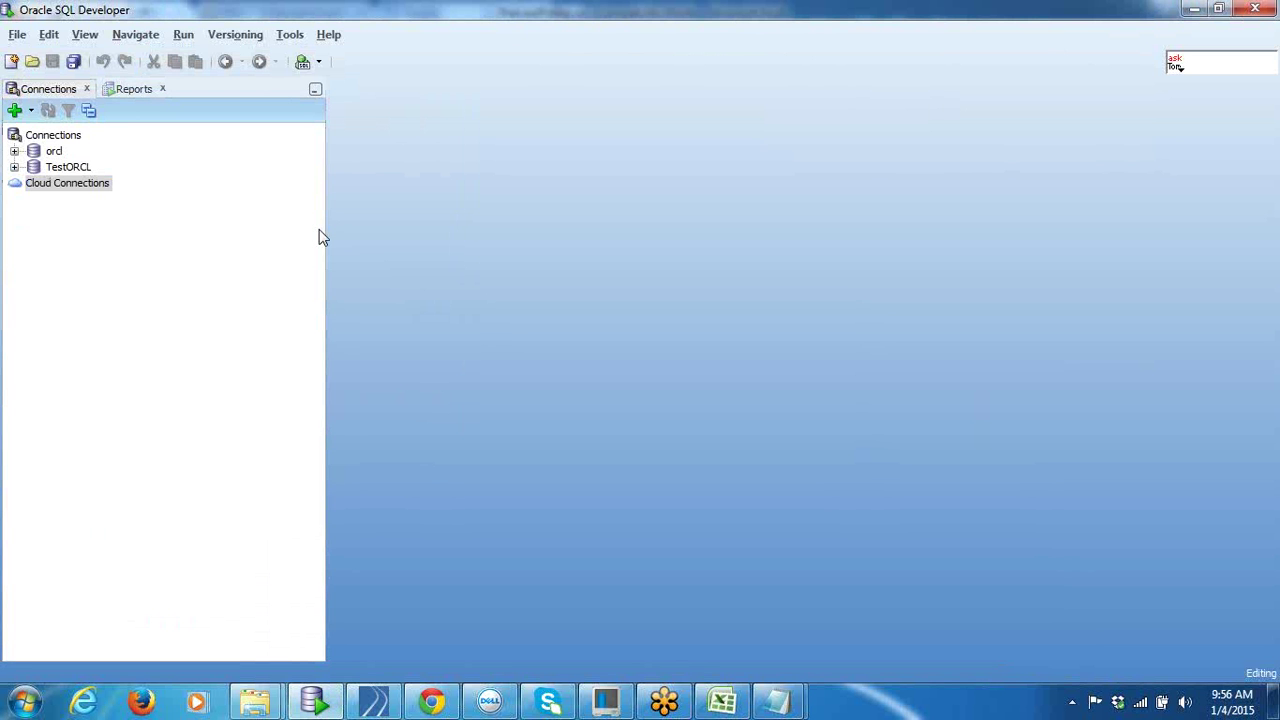
{"action": "left_click", "coordinate": [320, 703]}
{"action": "left_click", "coordinate": [320, 703]}
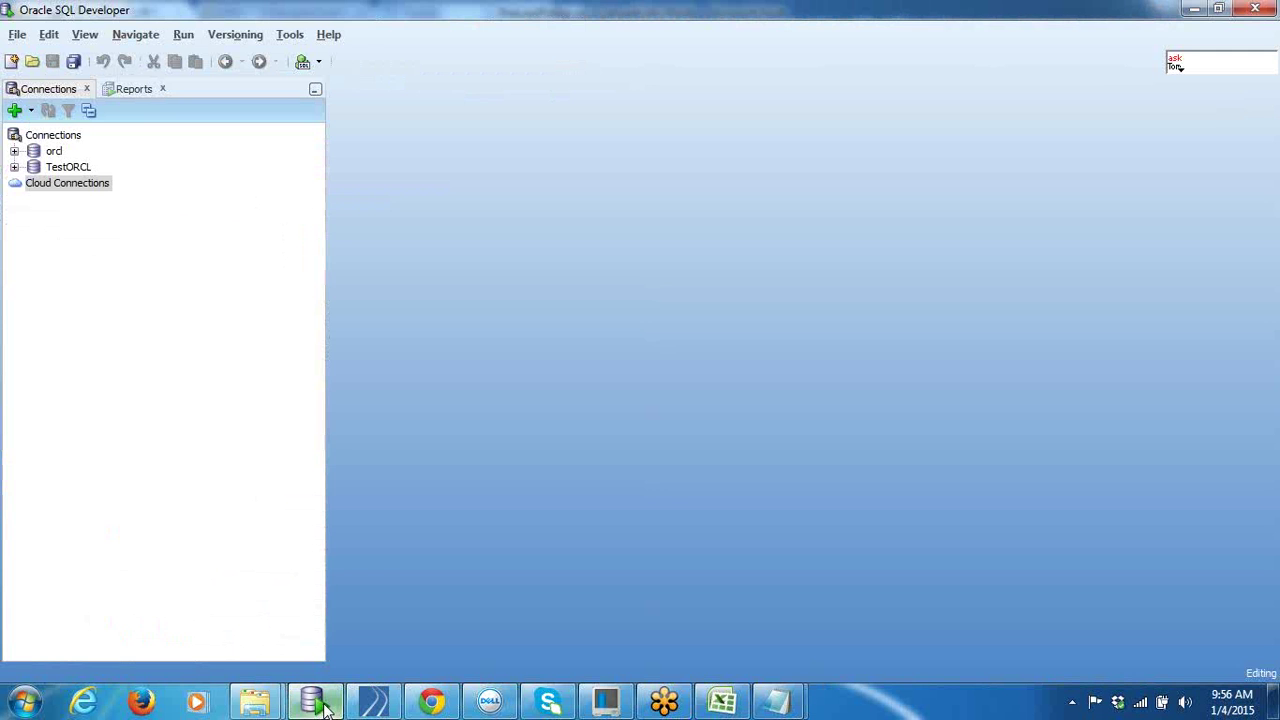
{"action": "left_click", "coordinate": [14, 151]}
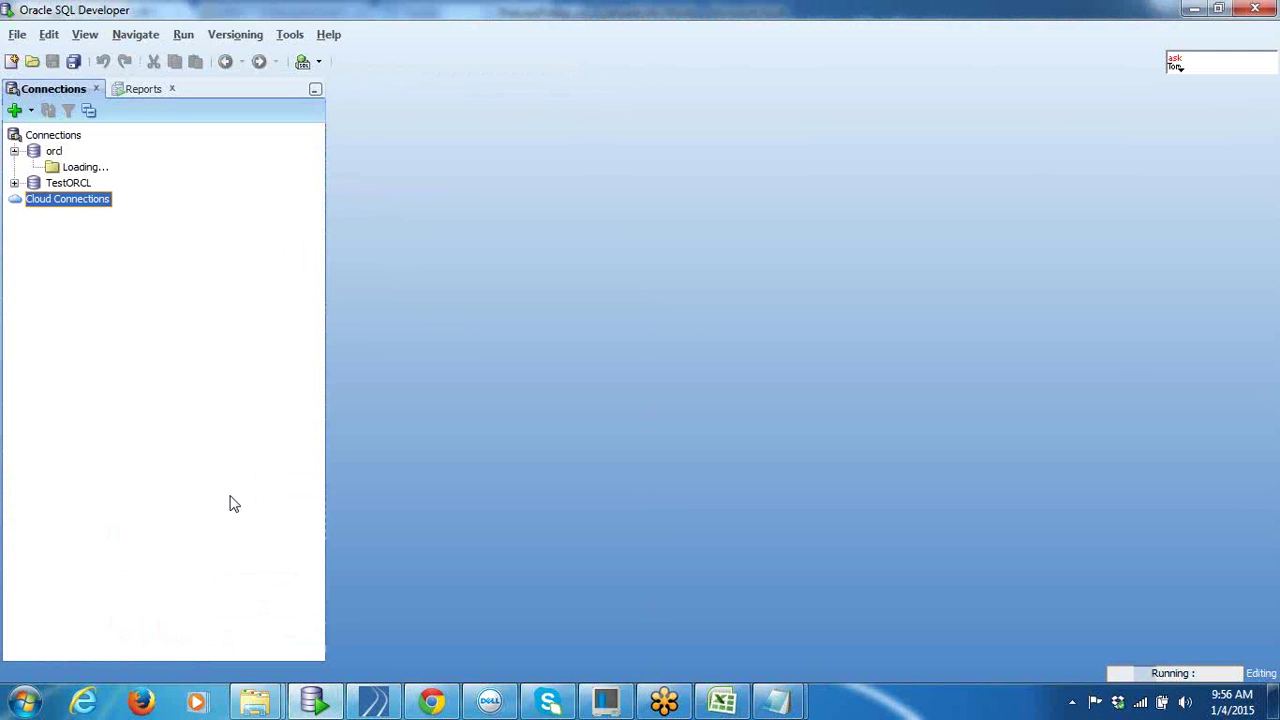
Step: Switch to the PreLoadTables.xls workbook in Excel and look through its Offset, HdrTrlr, Files and Applications sheets
{"action": "left_click", "coordinate": [726, 702]}
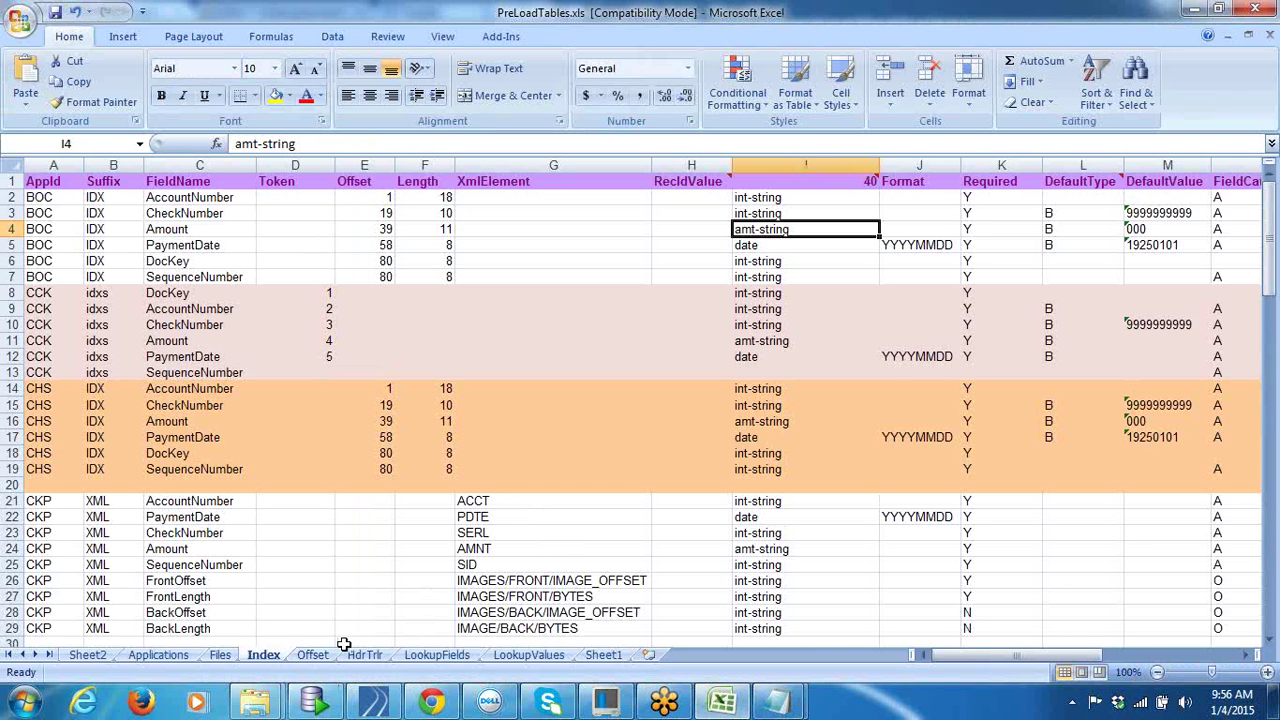
{"action": "left_click", "coordinate": [312, 655]}
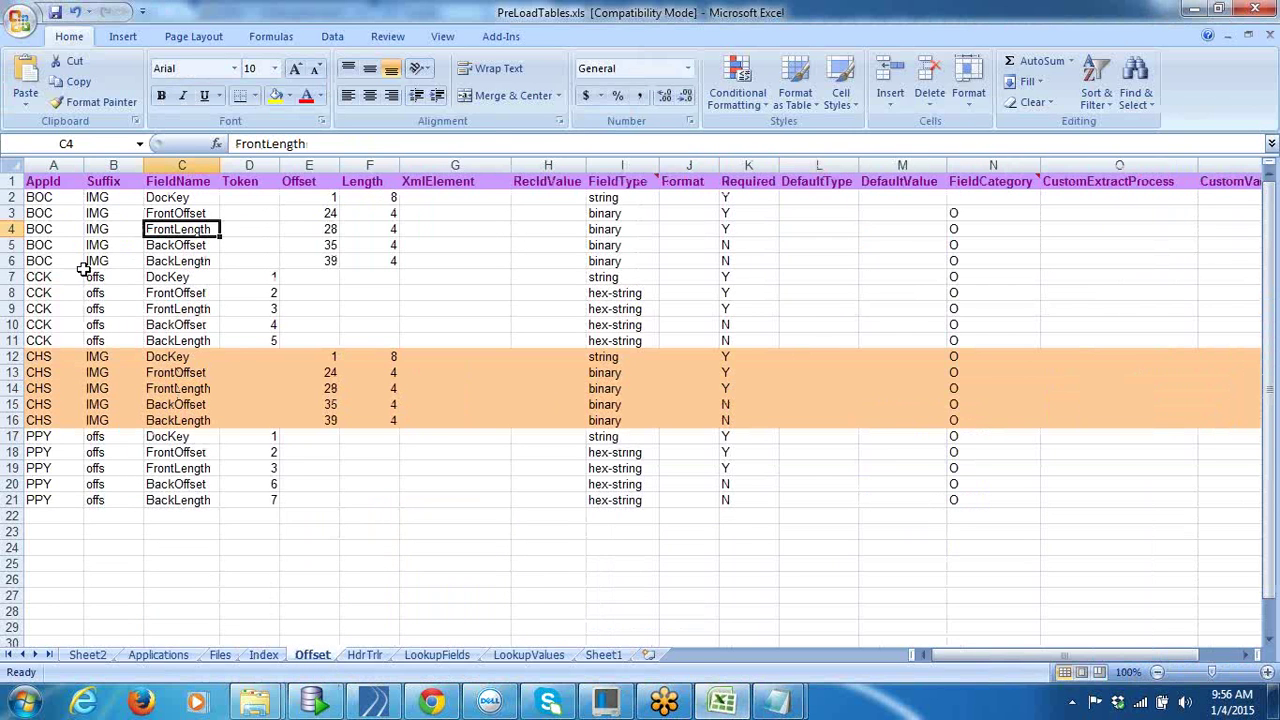
{"action": "left_click", "coordinate": [368, 655]}
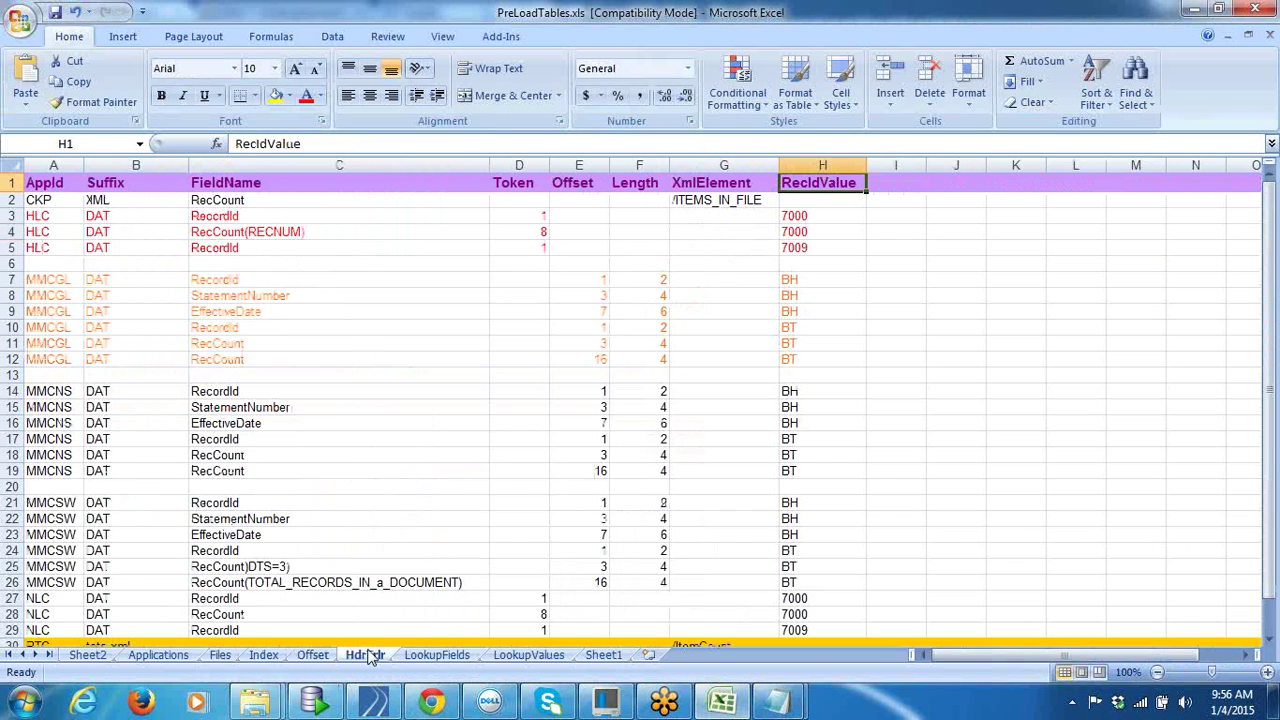
{"action": "left_click", "coordinate": [312, 655]}
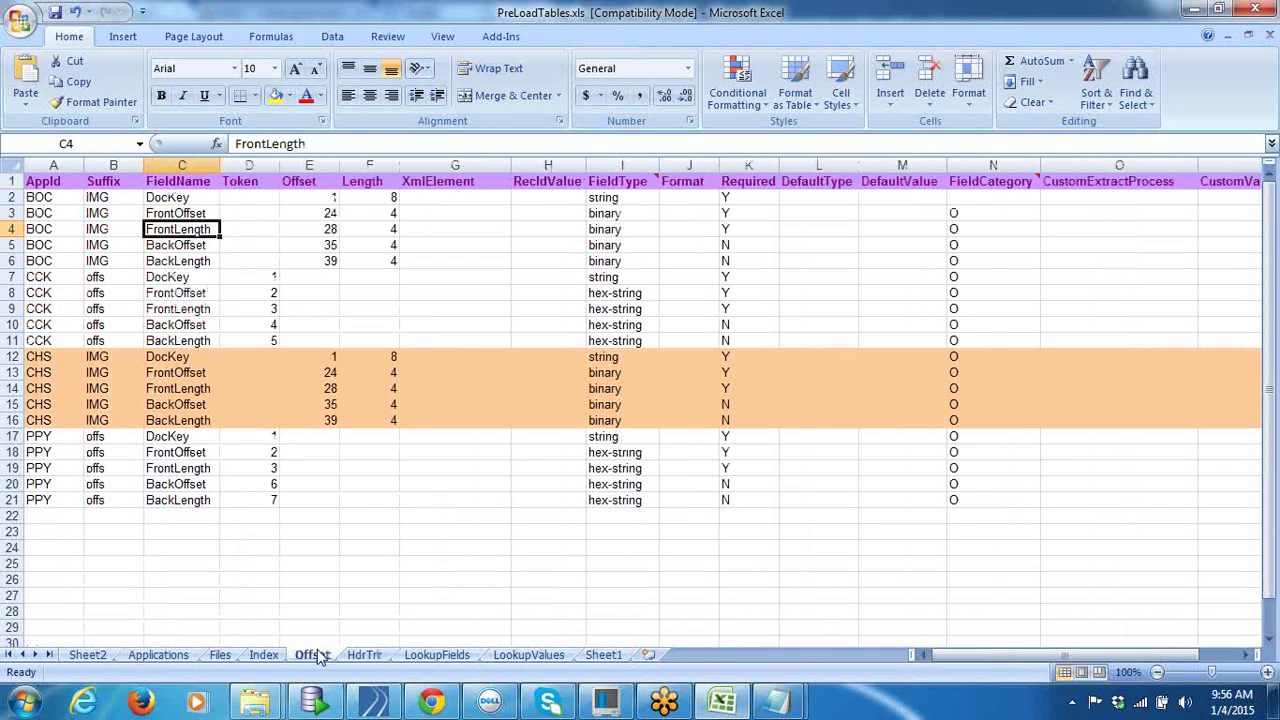
{"action": "left_click", "coordinate": [263, 655]}
{"action": "left_click", "coordinate": [221, 655]}
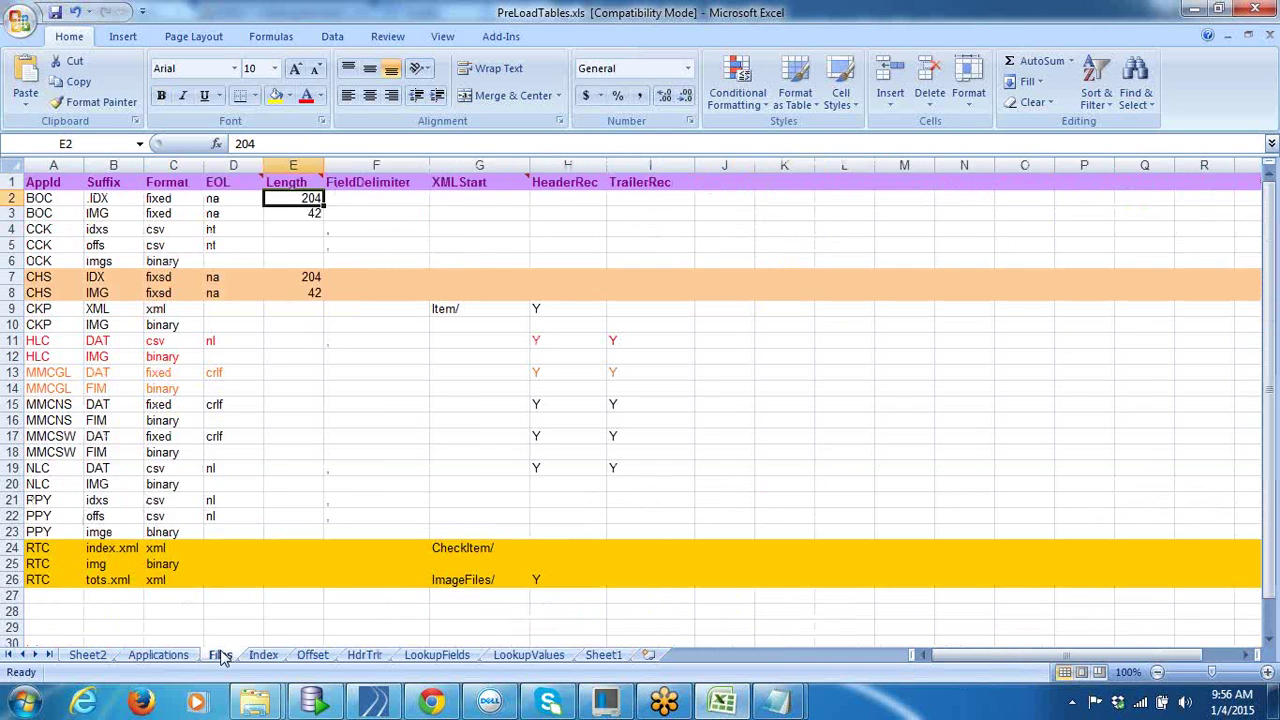
{"action": "left_click", "coordinate": [178, 655]}
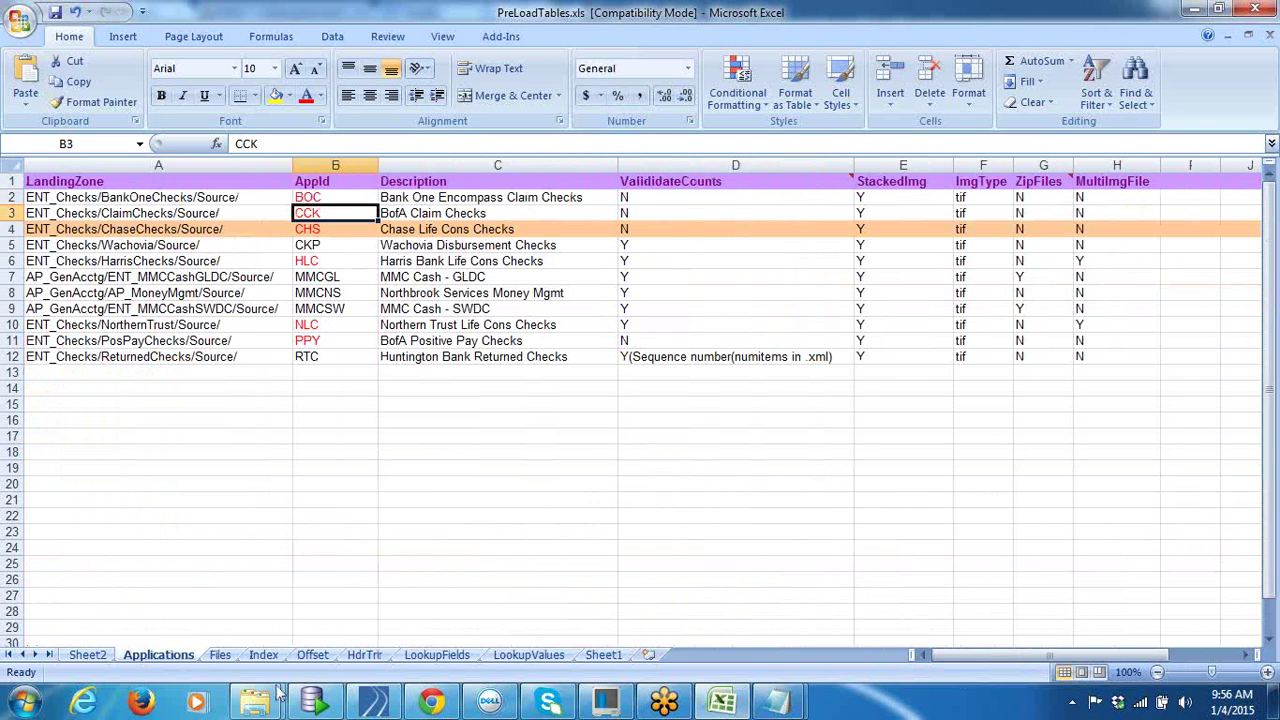
Step: Return to Oracle SQL Developer and list the tables of the orcl connection
{"action": "left_click", "coordinate": [313, 701]}
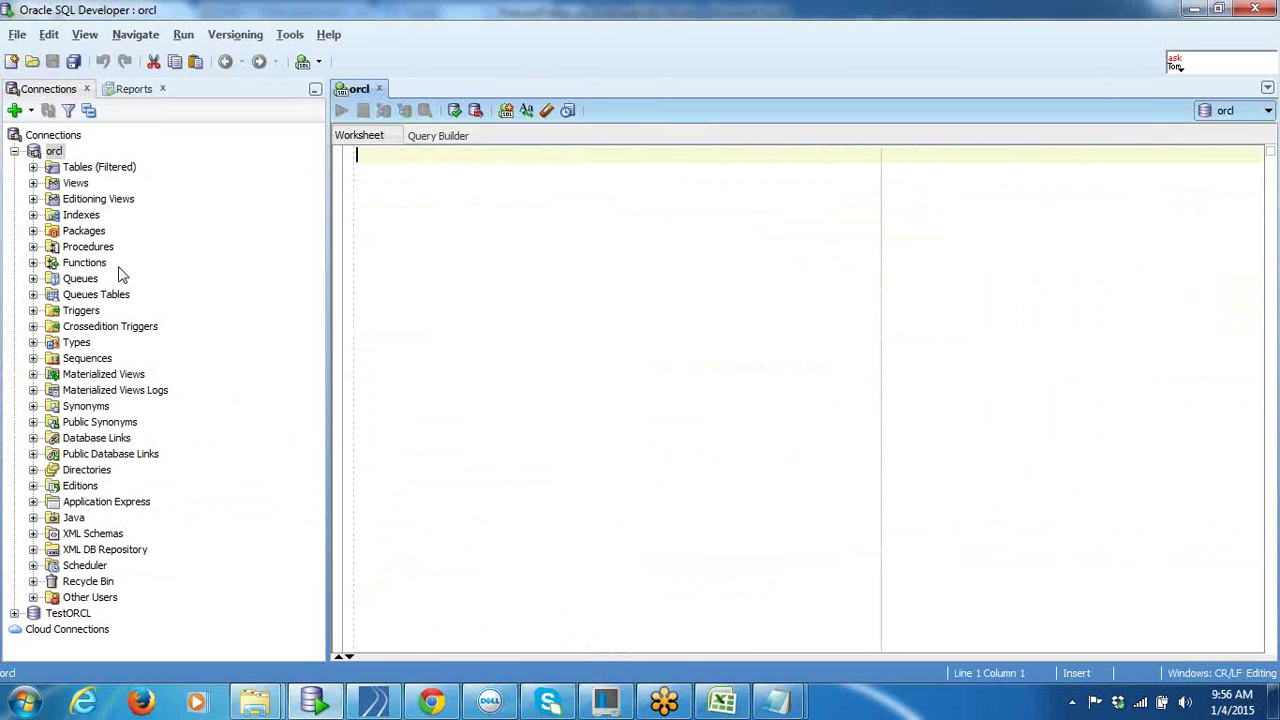
{"action": "left_click", "coordinate": [33, 168]}
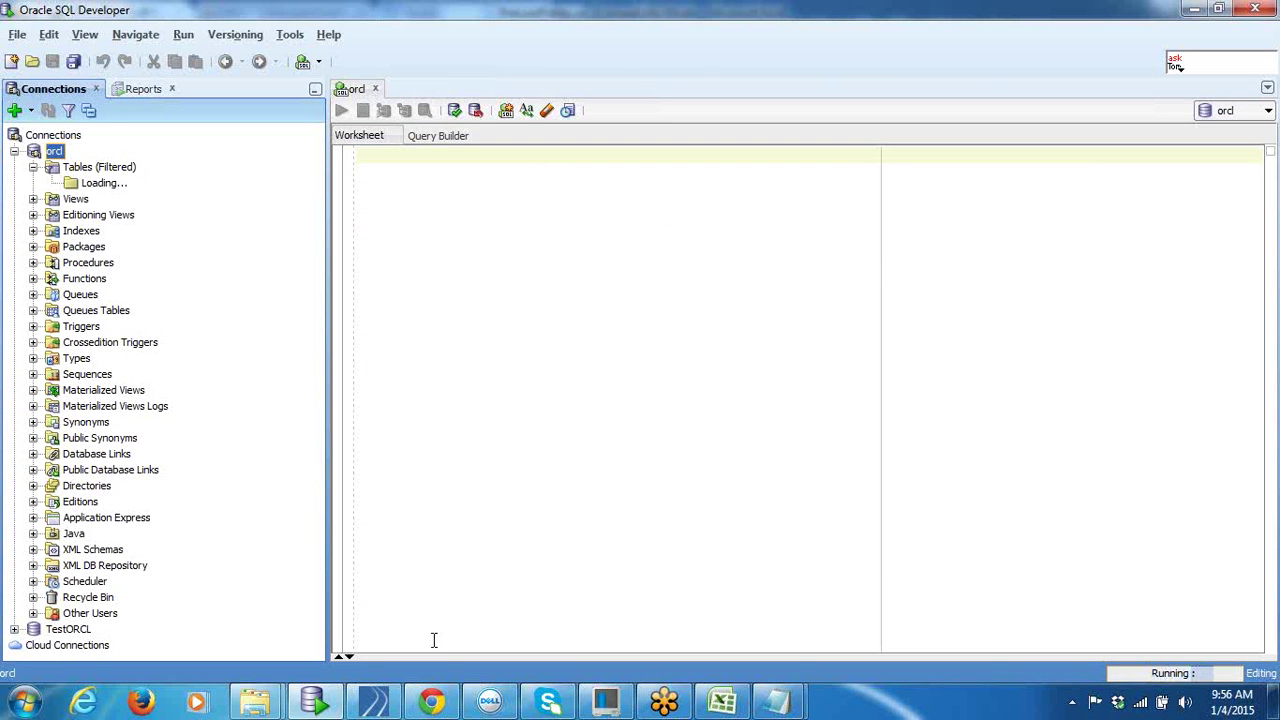
{"action": "left_click", "coordinate": [725, 703]}
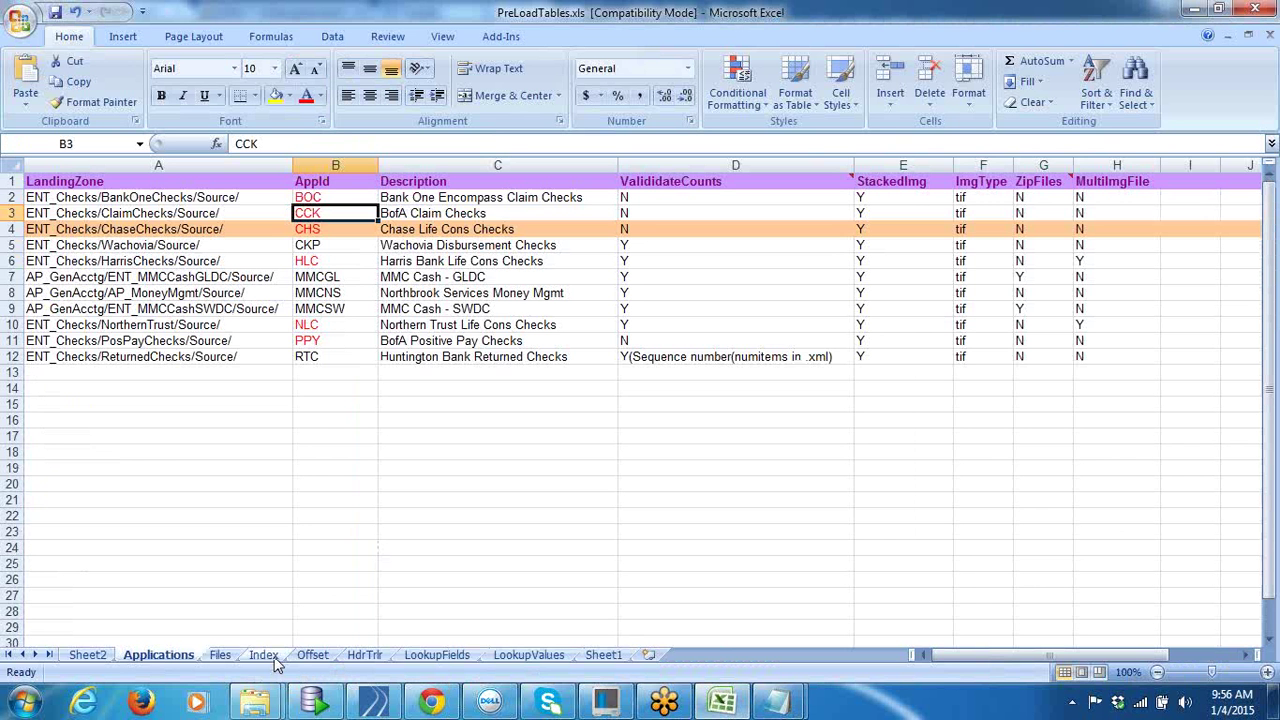
{"action": "left_click", "coordinate": [722, 703]}
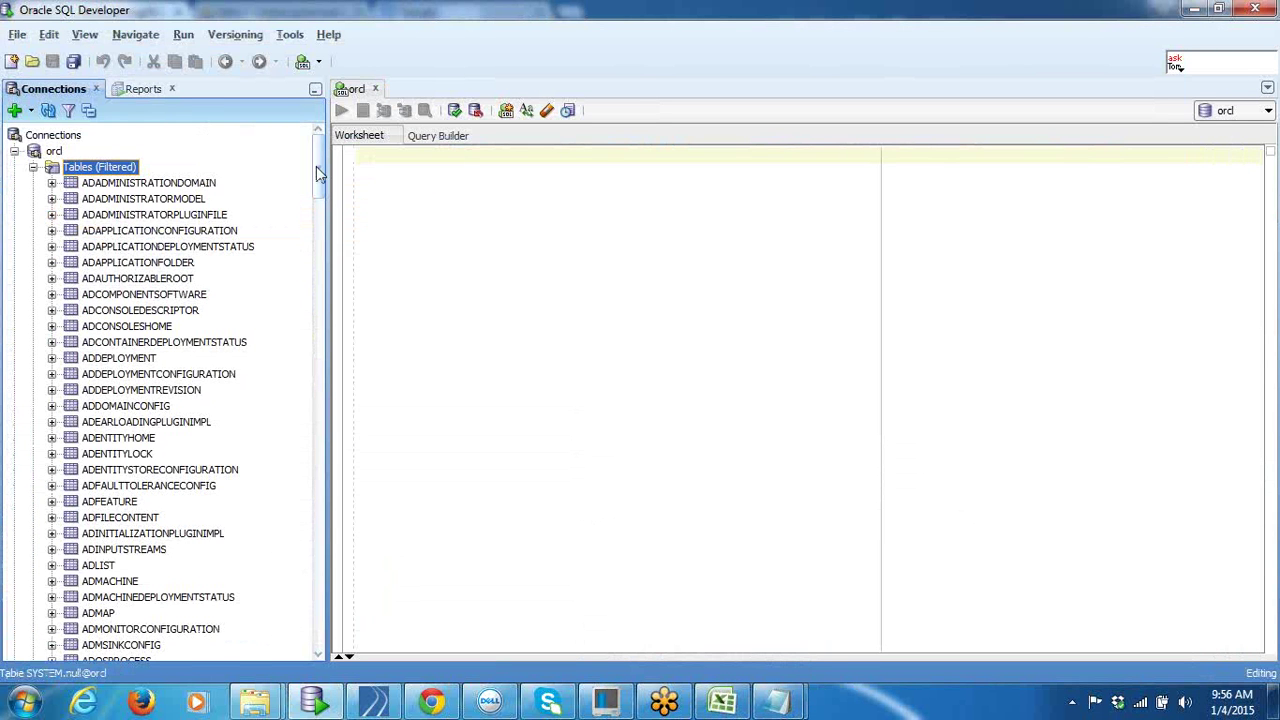
Step: Open the DMT_PLD_CONFIG_INFO table and display its data rows, retrying the busy connection
{"action": "left_click_drag", "start_coordinate": [315, 166], "coordinate": [319, 290]}
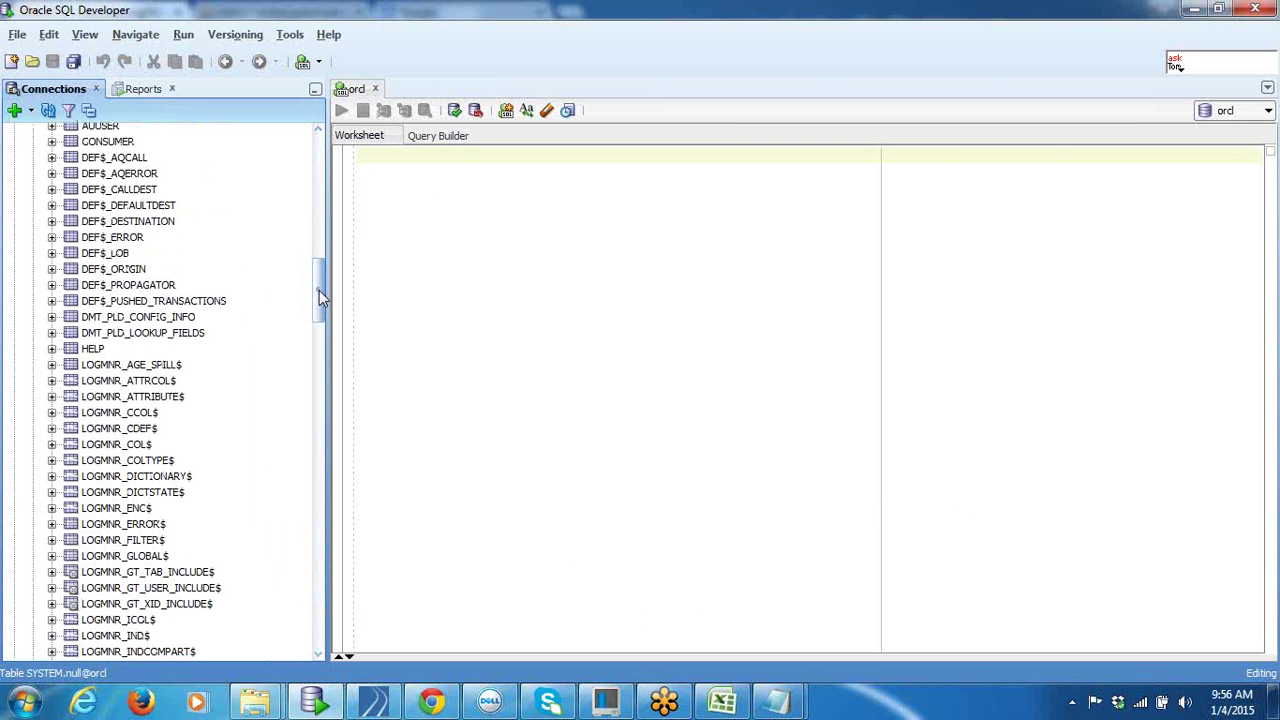
{"action": "left_click", "coordinate": [52, 317]}
{"action": "left_click", "coordinate": [140, 318]}
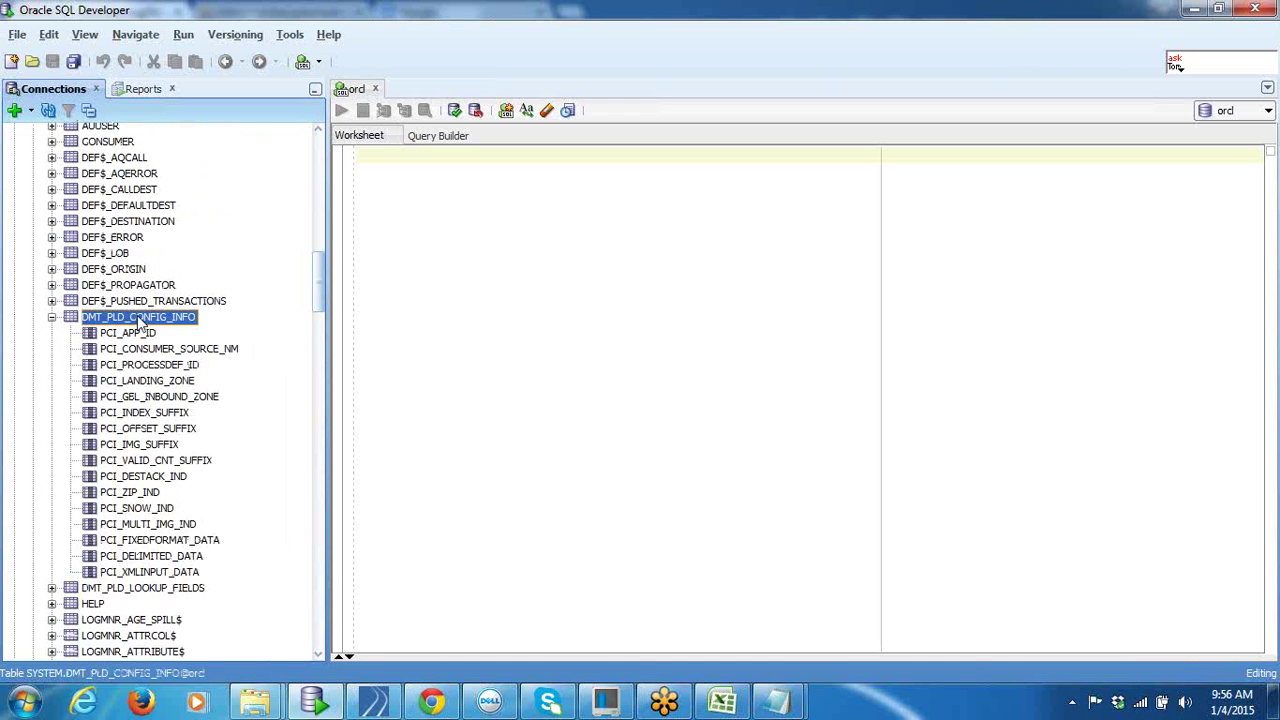
{"action": "double_click", "coordinate": [140, 320]}
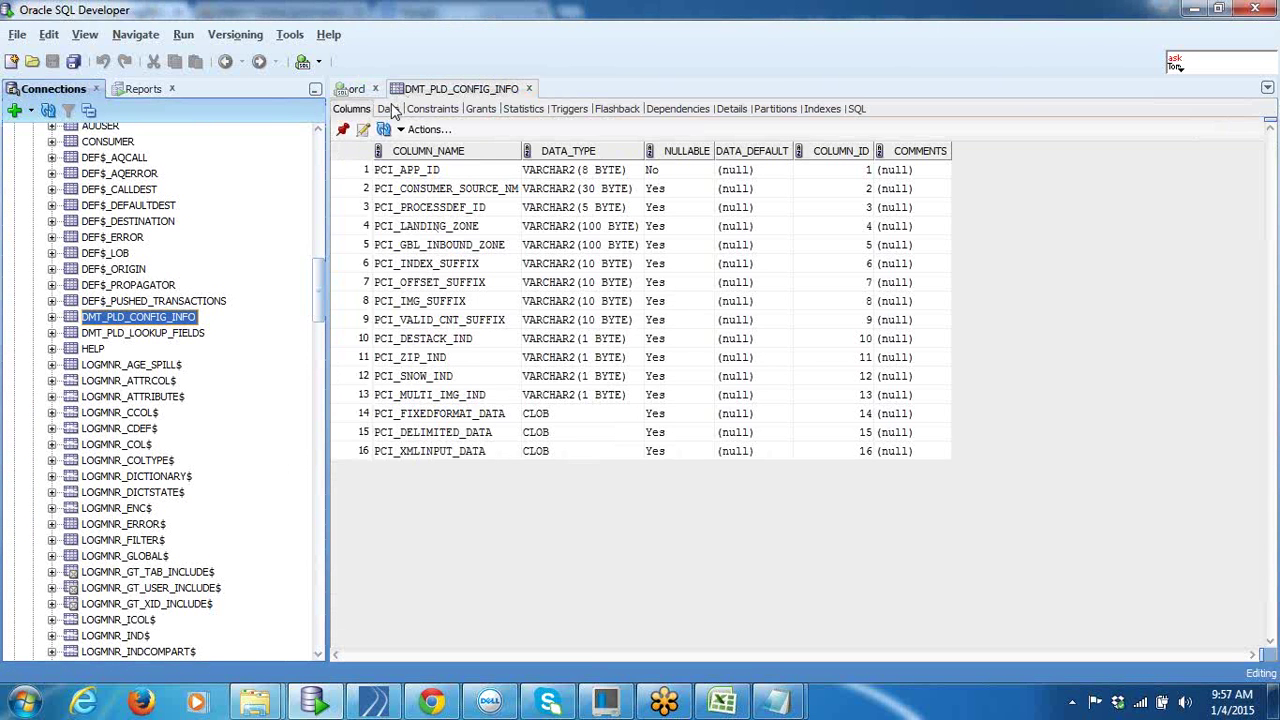
{"action": "left_click", "coordinate": [390, 109]}
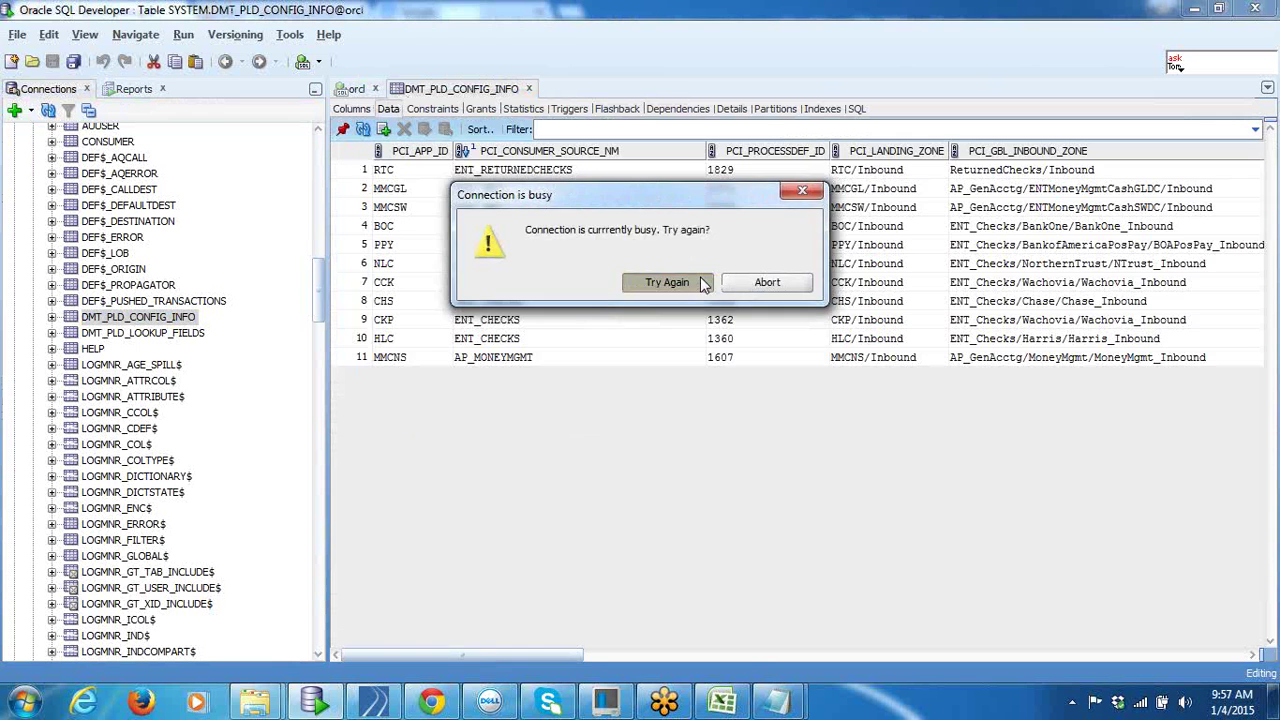
{"action": "left_click", "coordinate": [703, 284]}
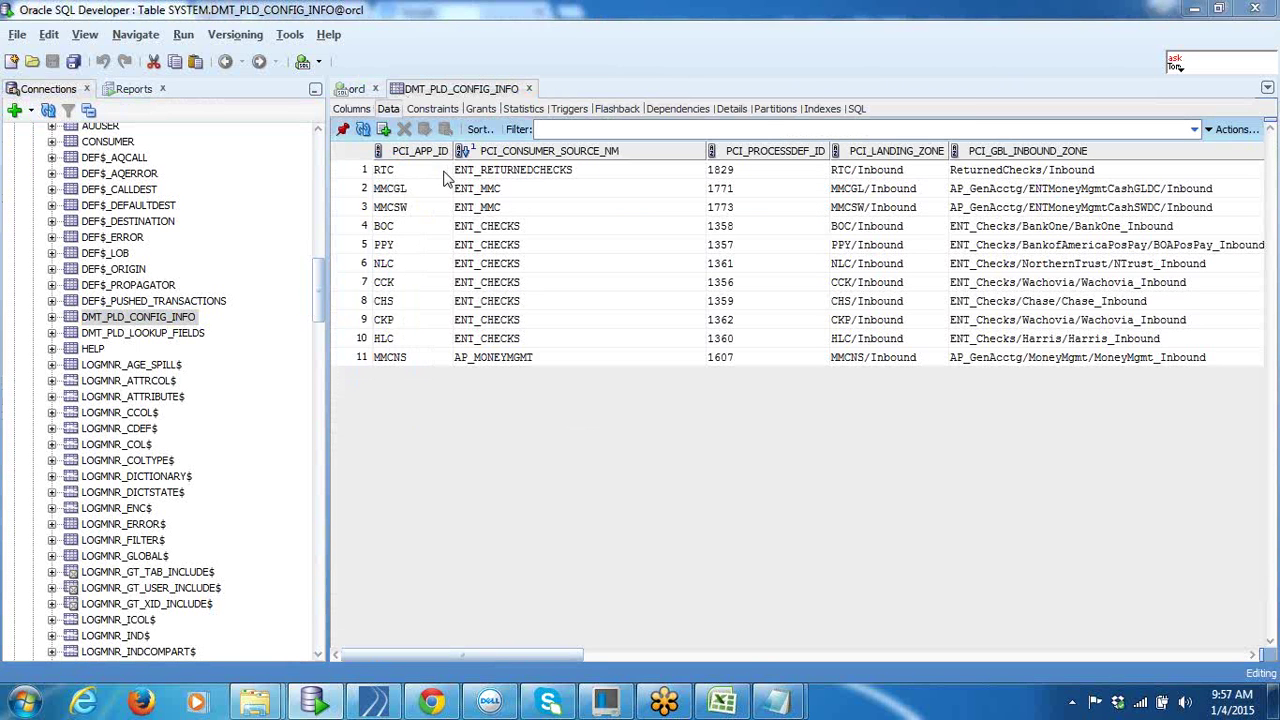
Step: Examine the BOC and CKP application IDs, view Excel's Applications sheet, and return to the table data in SQL Developer
{"action": "left_click", "coordinate": [395, 230]}
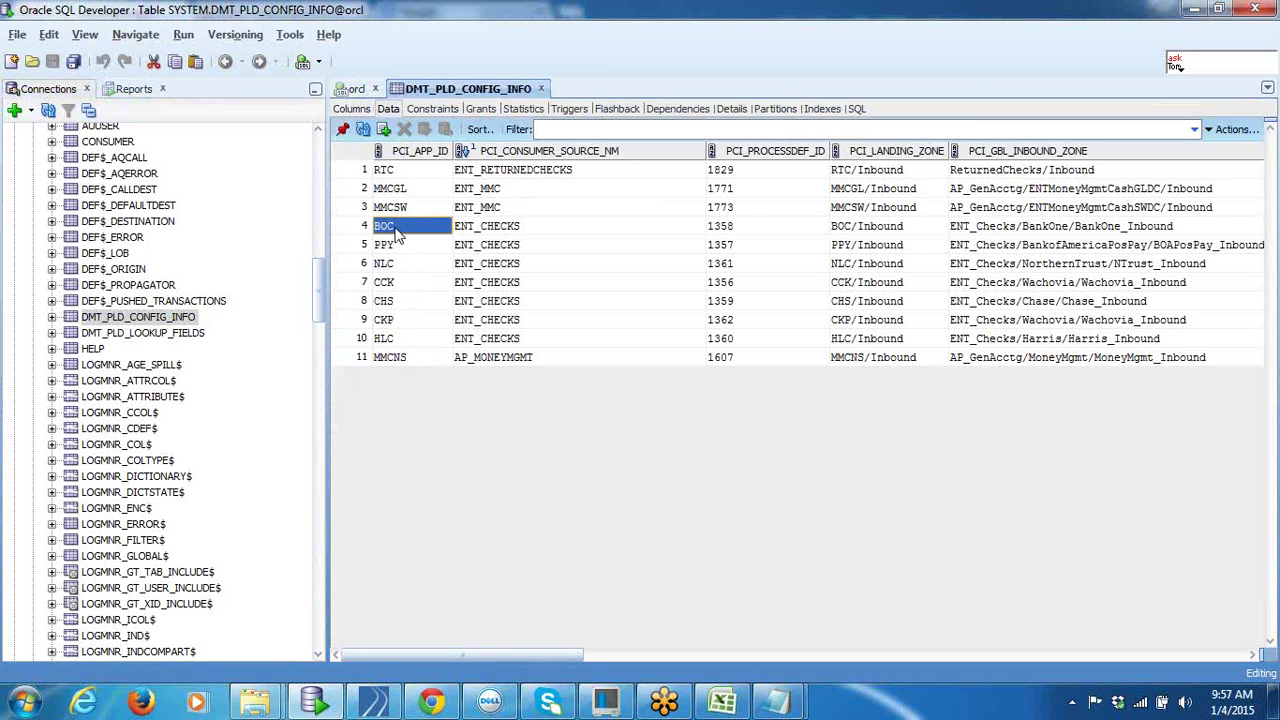
{"action": "left_click", "coordinate": [408, 322]}
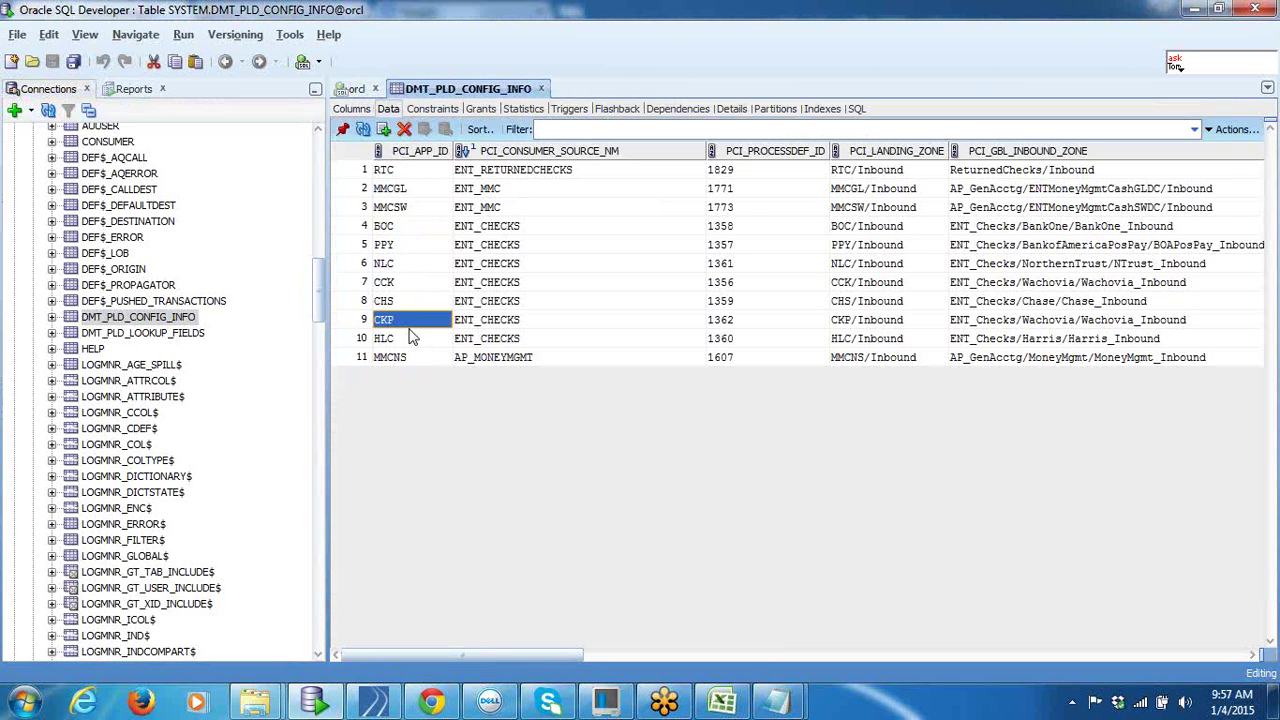
{"action": "left_click", "coordinate": [722, 702]}
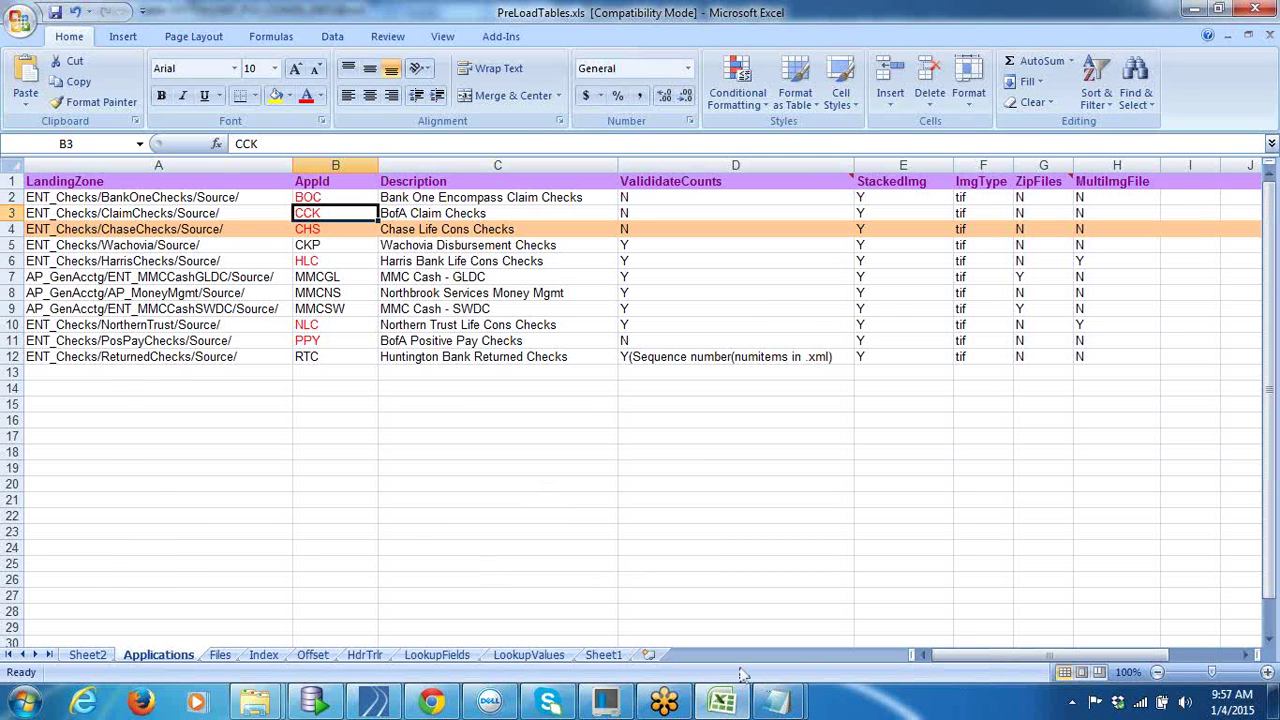
{"action": "left_click", "coordinate": [310, 700]}
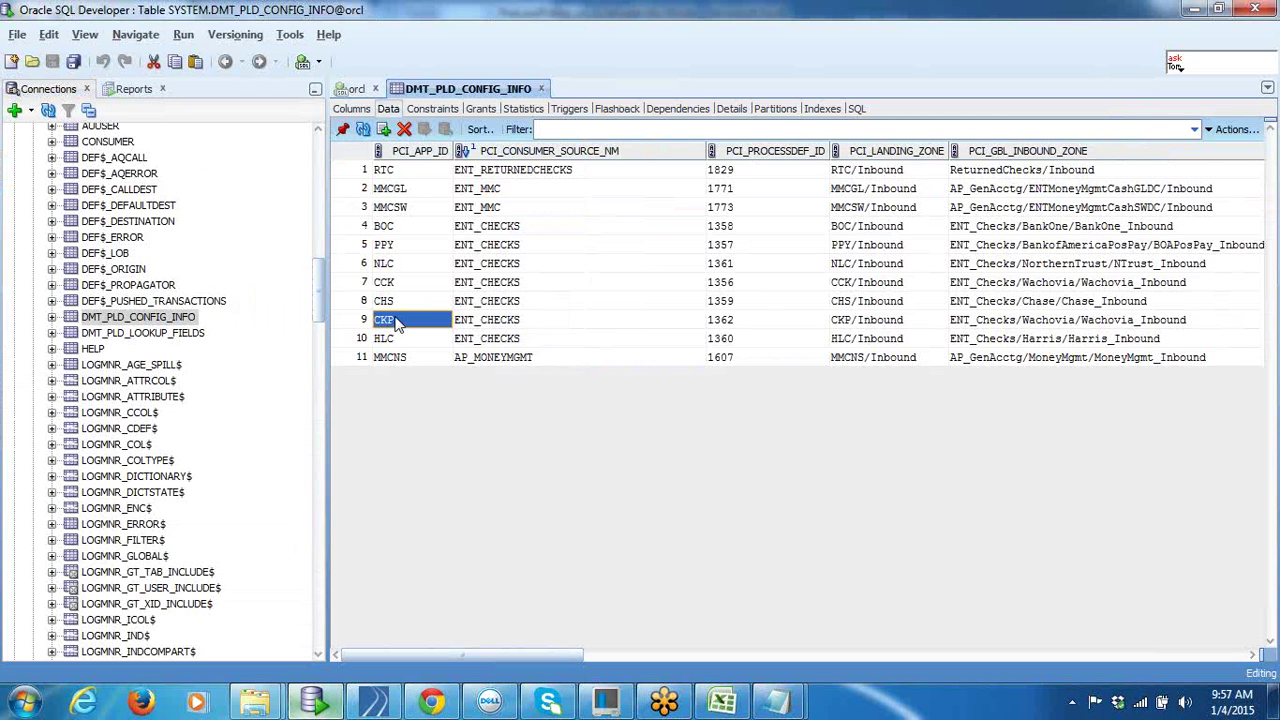
Step: Examine the PCI_CONSUMER_SOURCE_NM values of the MMCGL and RTC rows
{"action": "left_click", "coordinate": [452, 190]}
{"action": "left_click", "coordinate": [525, 192]}
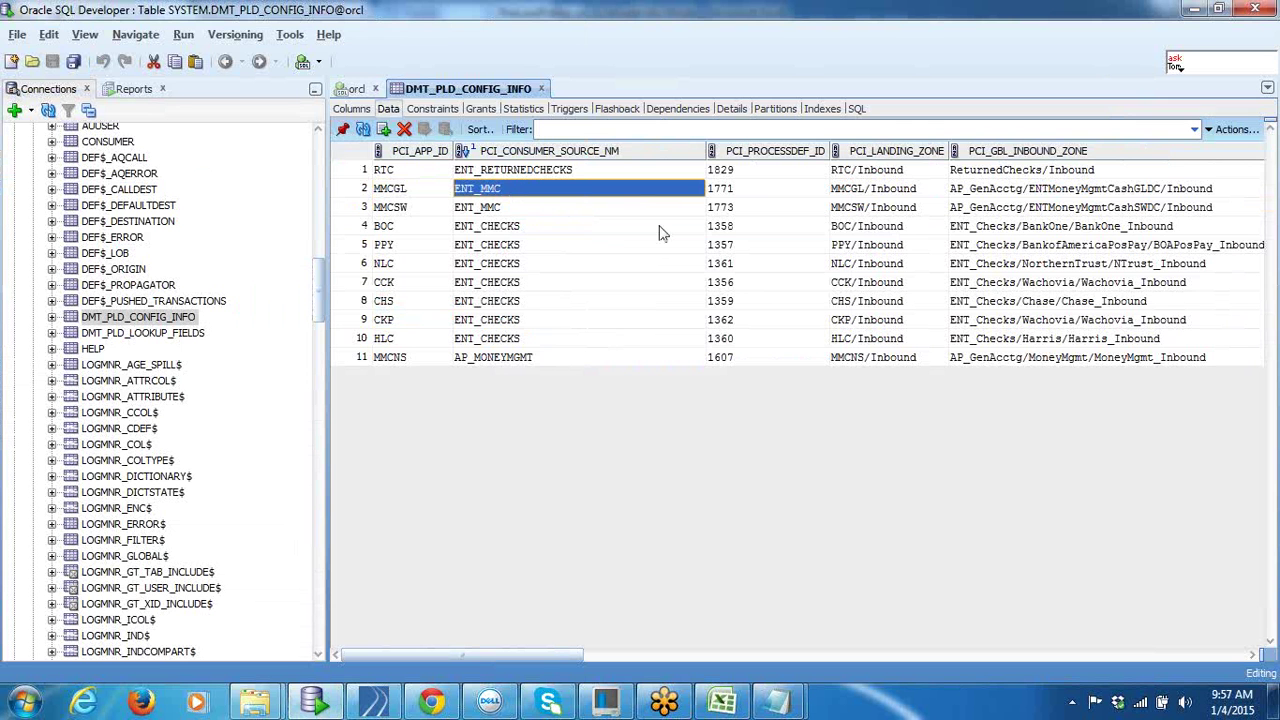
{"action": "left_click", "coordinate": [615, 170]}
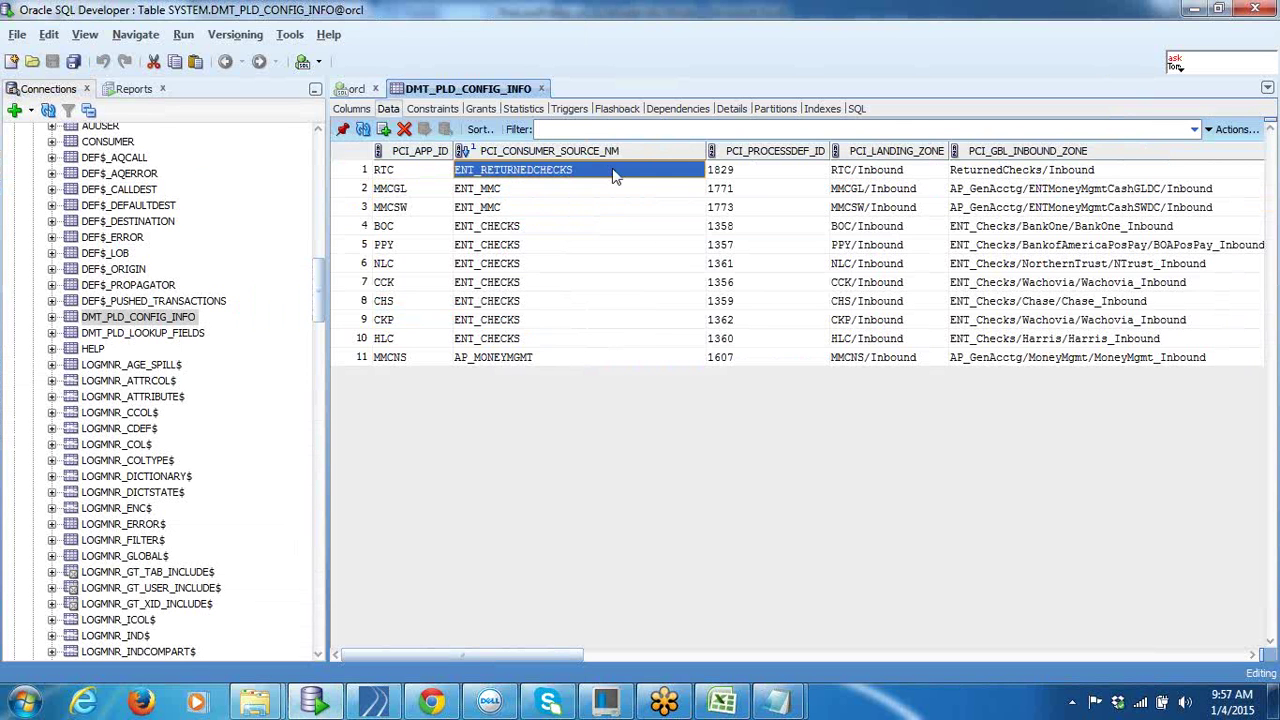
Step: Review the PCI_PROCESSDEF_ID values of the RTC, MMCGL, MMCSW and BOC rows
{"action": "left_click", "coordinate": [811, 172]}
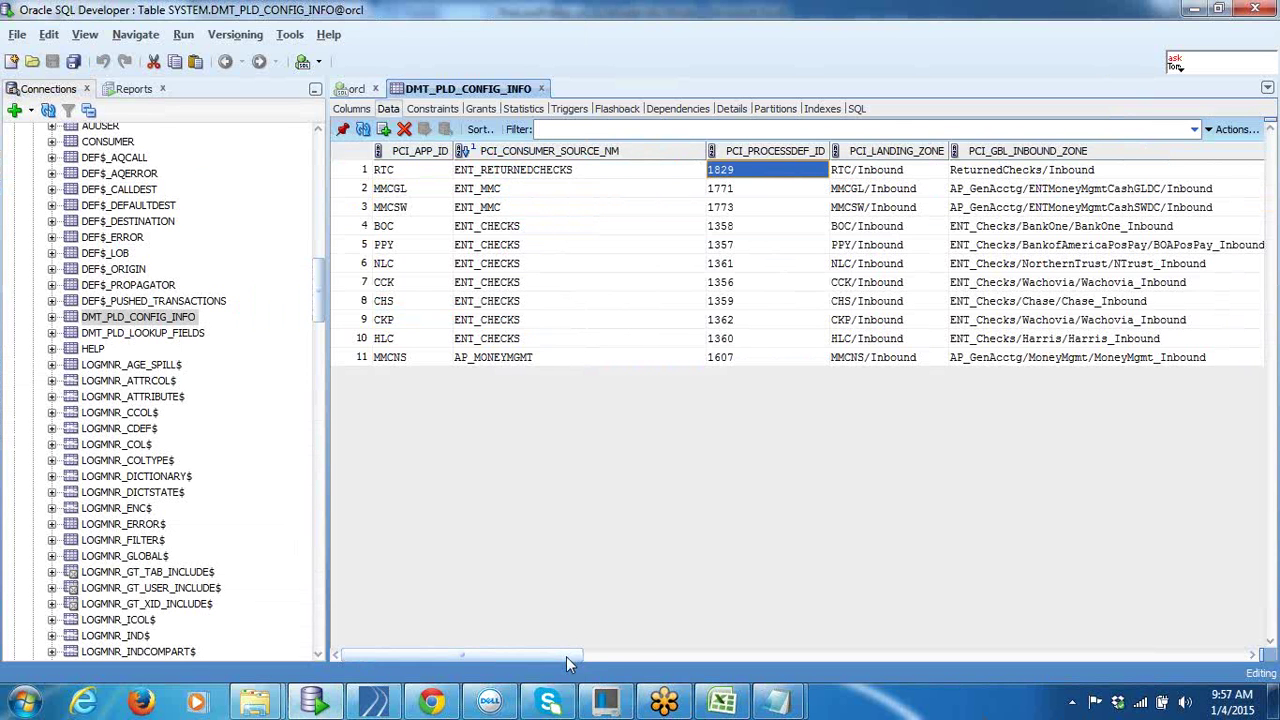
{"action": "left_click_drag", "start_coordinate": [566, 656], "coordinate": [633, 672]}
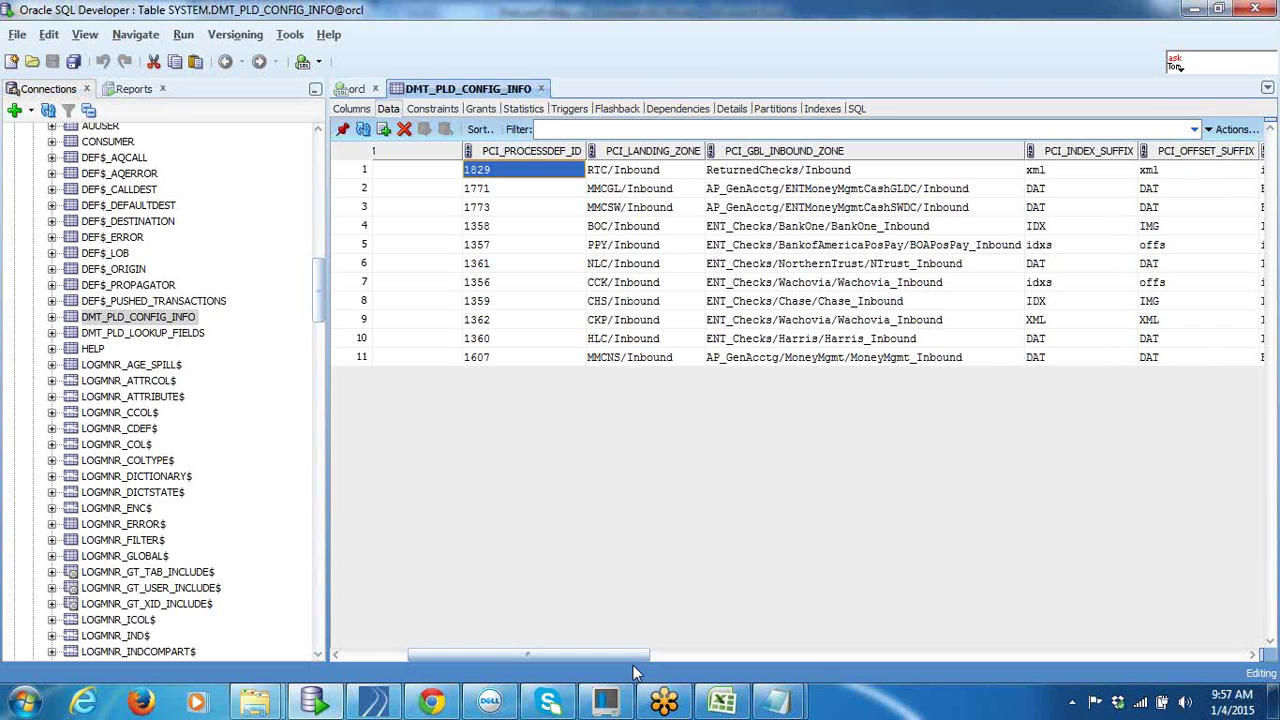
{"action": "left_click", "coordinate": [545, 207]}
{"action": "left_click", "coordinate": [527, 188]}
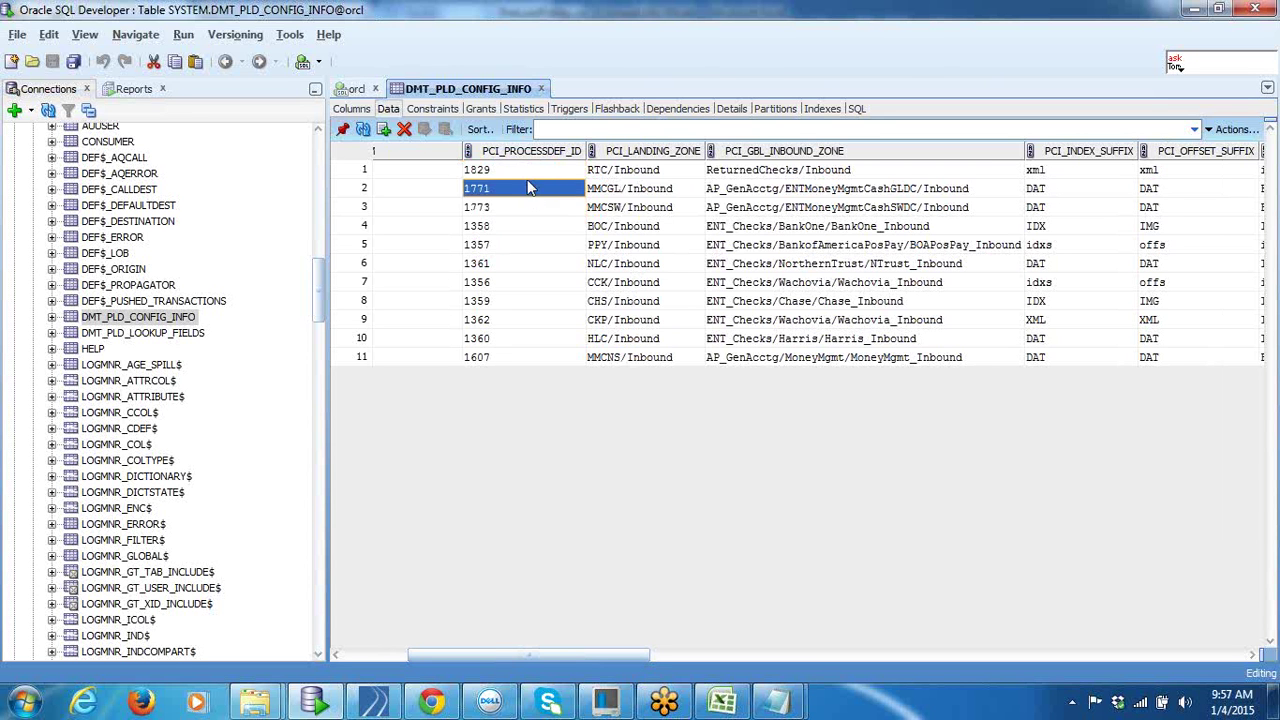
{"action": "left_click", "coordinate": [523, 171]}
{"action": "left_click", "coordinate": [522, 207]}
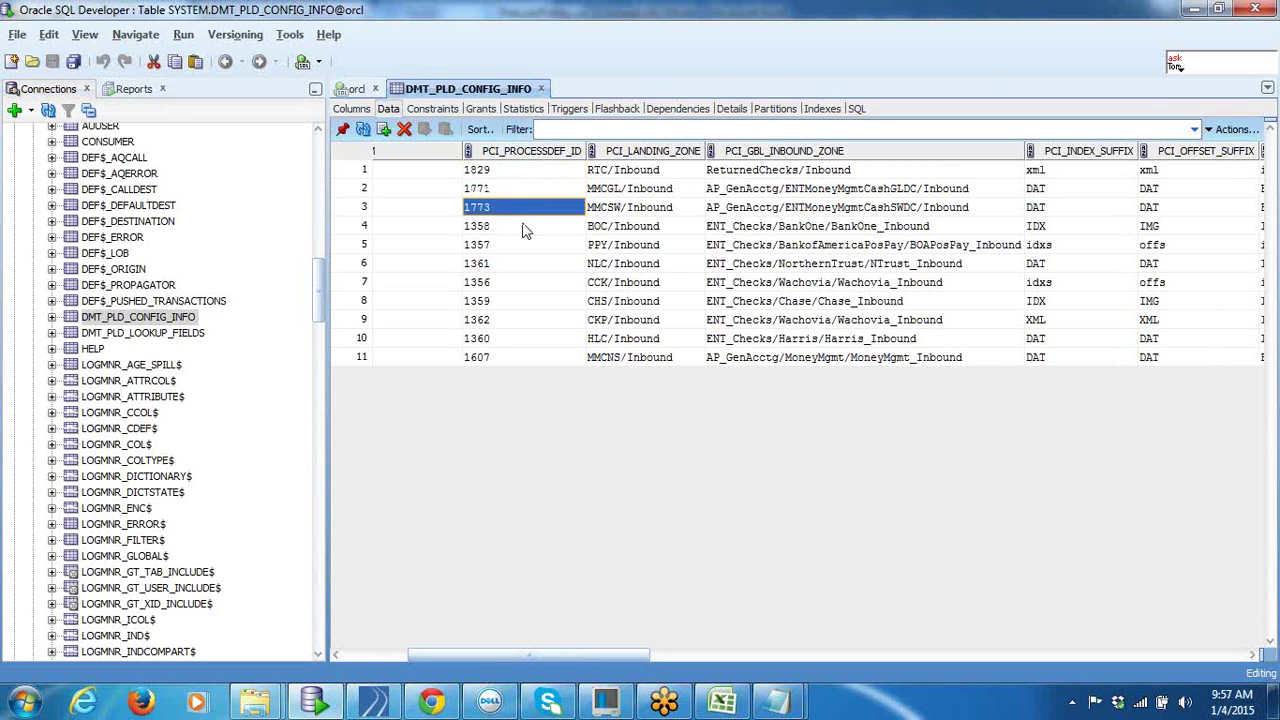
{"action": "left_click", "coordinate": [523, 228]}
Step: Examine the BOC row's PCI_LANDING_ZONE and PCI_GBL_INBOUND_ZONE paths
{"action": "left_click", "coordinate": [610, 228]}
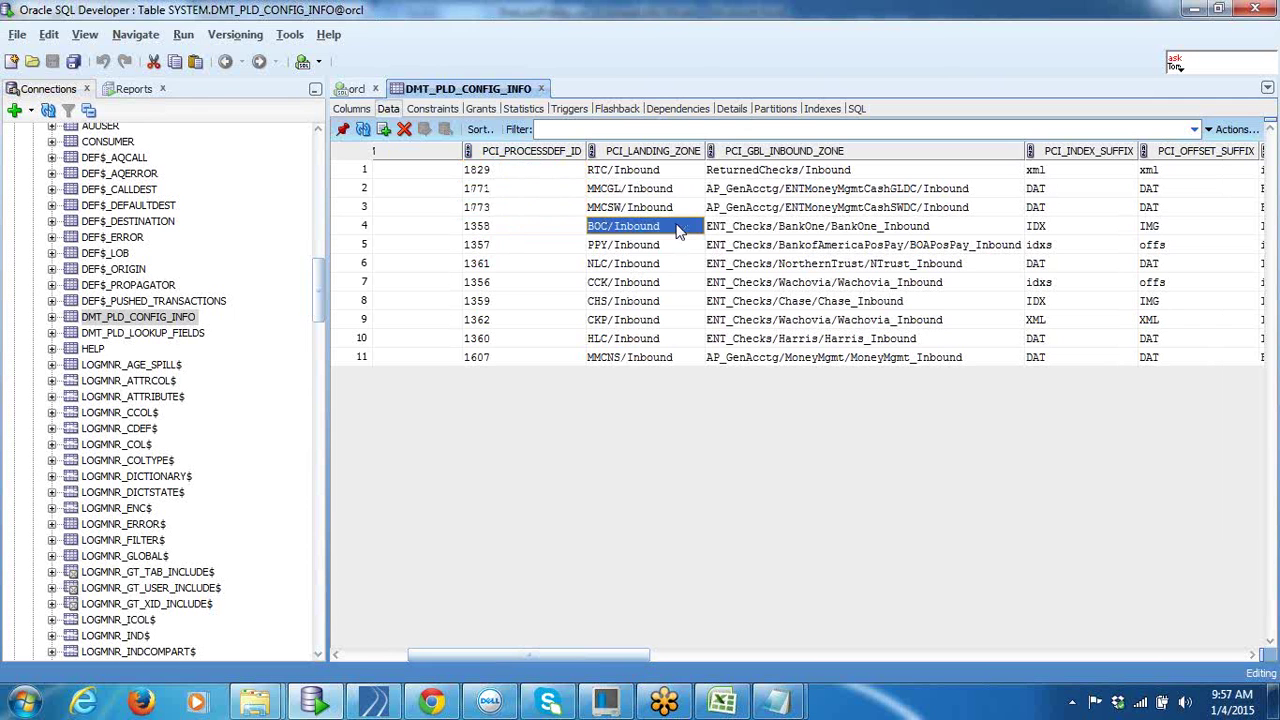
{"action": "left_click", "coordinate": [679, 230]}
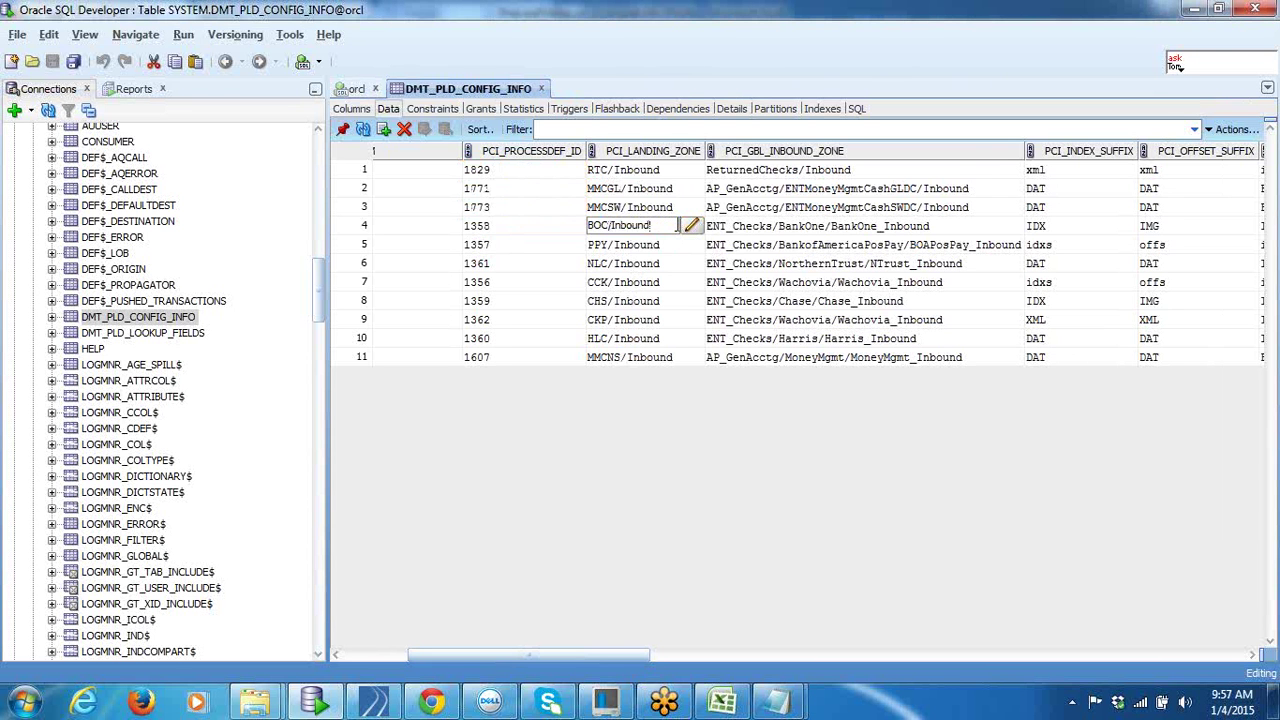
{"action": "triple_click", "coordinate": [664, 225]}
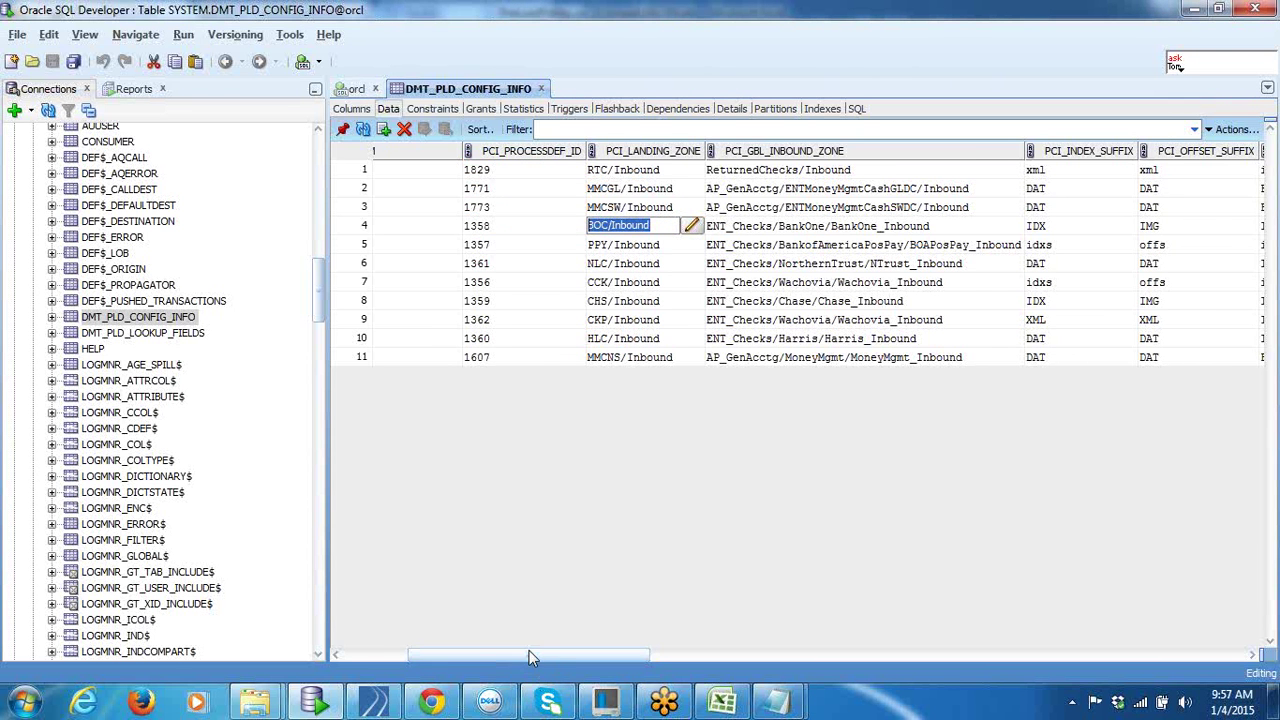
{"action": "left_click_drag", "start_coordinate": [529, 652], "coordinate": [574, 656]}
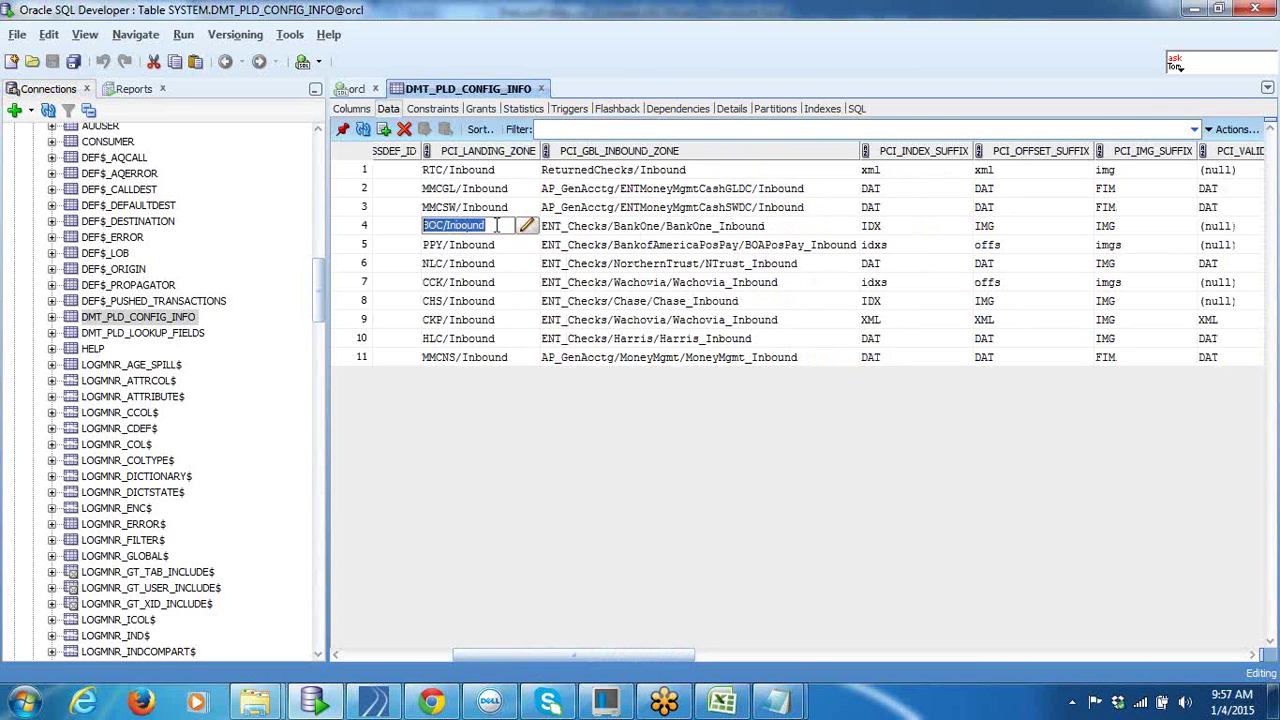
{"action": "left_click", "coordinate": [693, 228]}
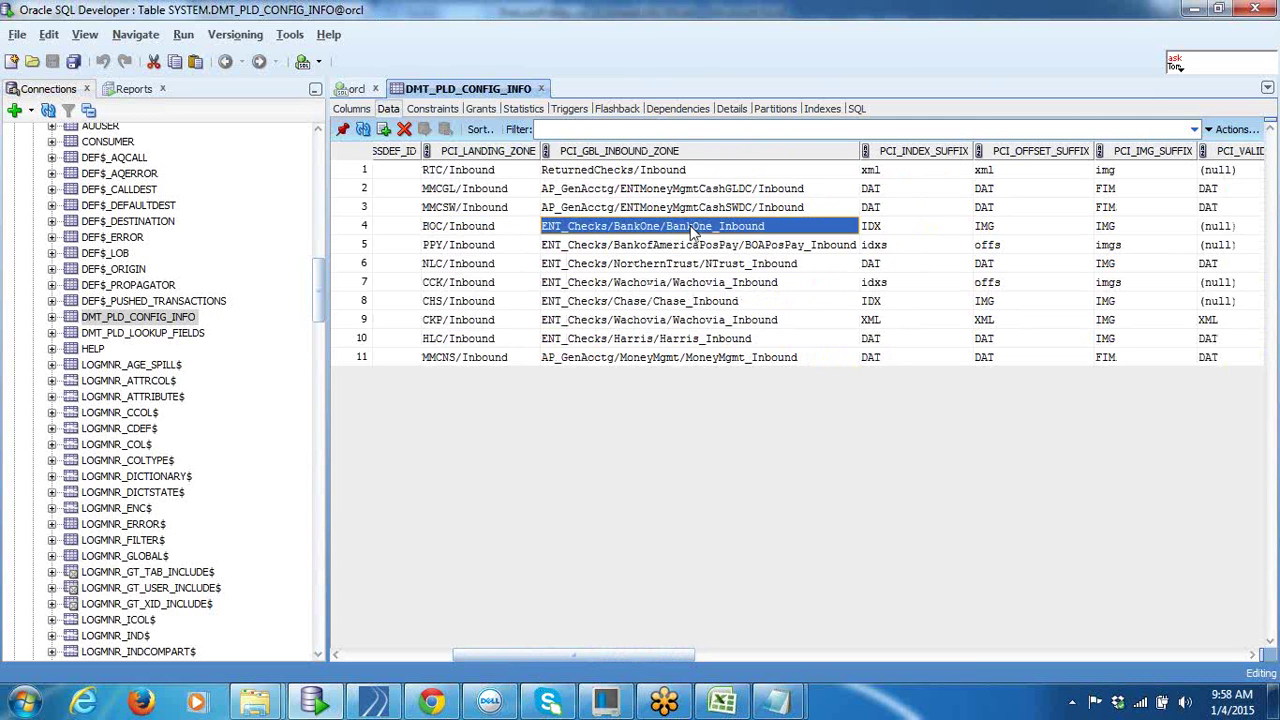
{"action": "left_click", "coordinate": [769, 224]}
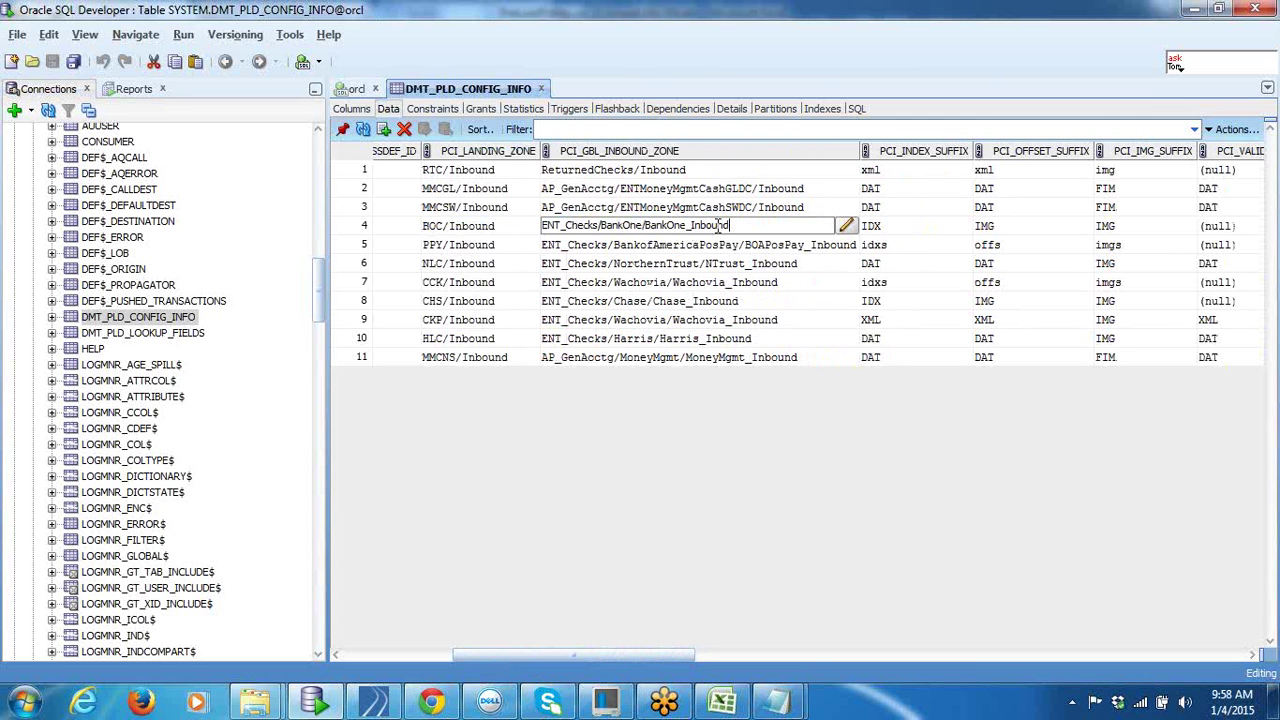
Step: Examine the BOC row's PCI_GBL_INBOUND_ZONE path and its PCI_INDEX_SUFFIX value
{"action": "left_click_drag", "start_coordinate": [720, 226], "coordinate": [455, 210]}
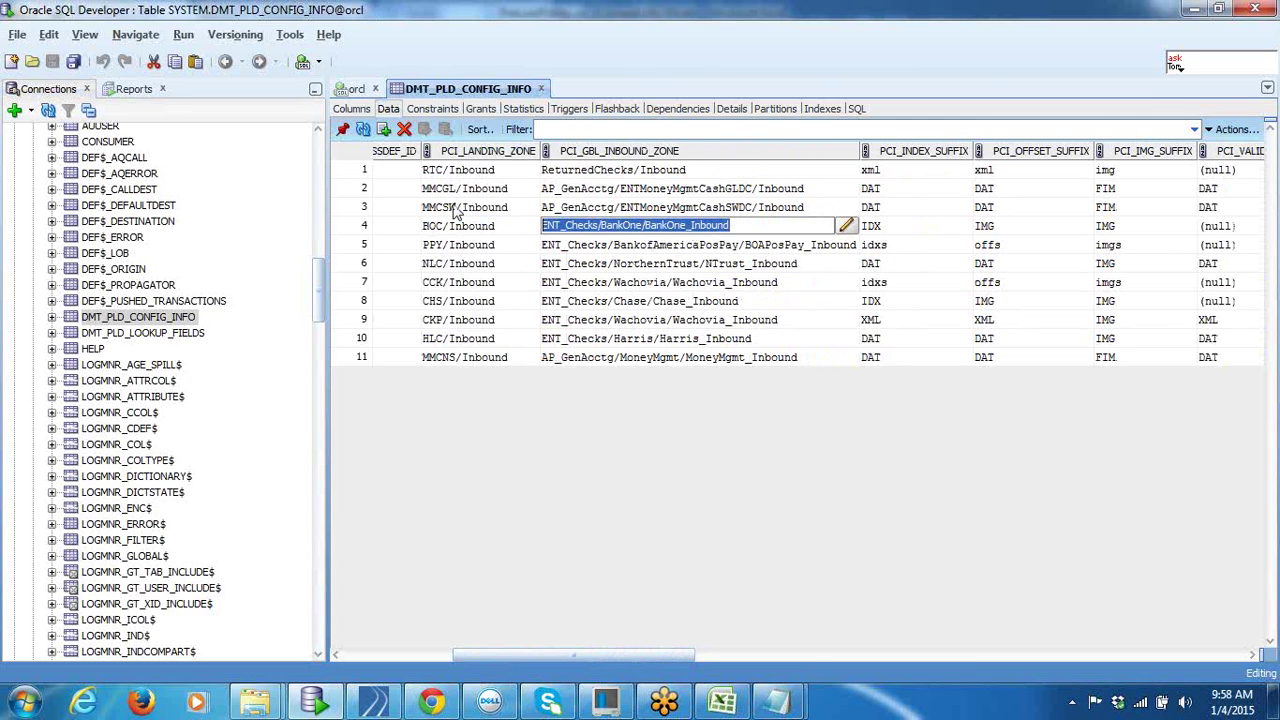
{"action": "left_click", "coordinate": [745, 226]}
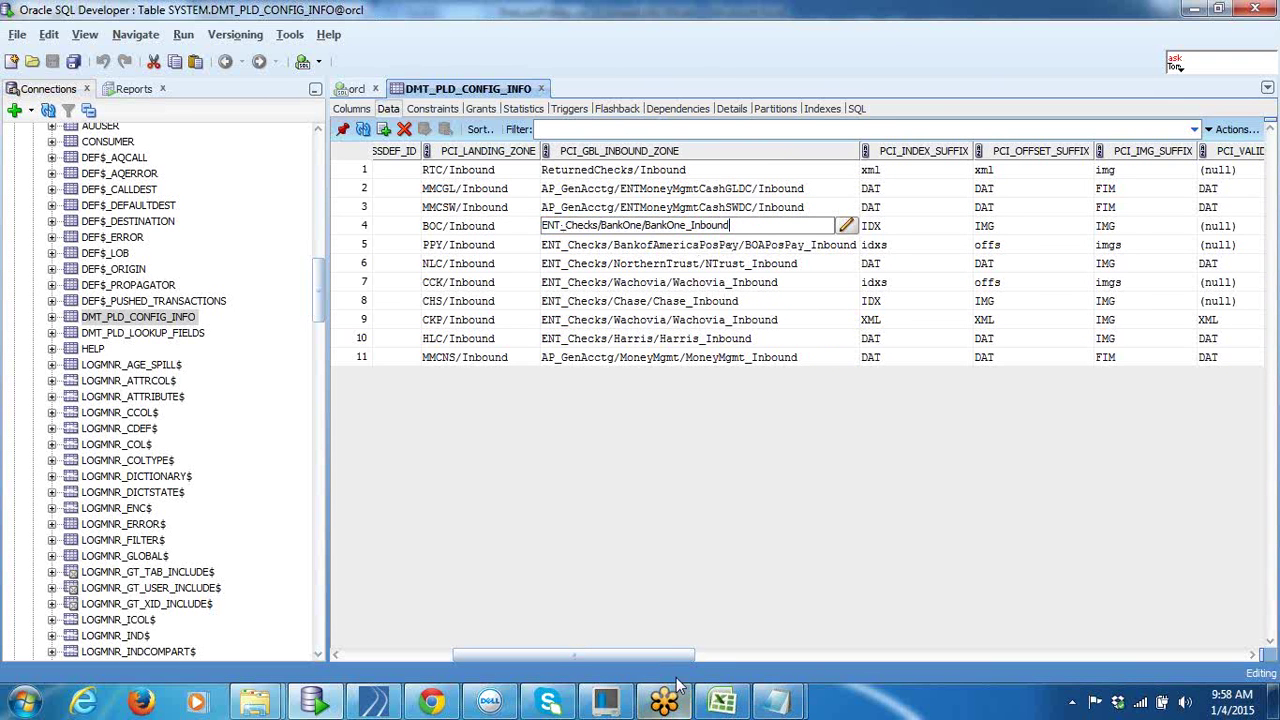
{"action": "left_click_drag", "start_coordinate": [670, 656], "coordinate": [697, 656]}
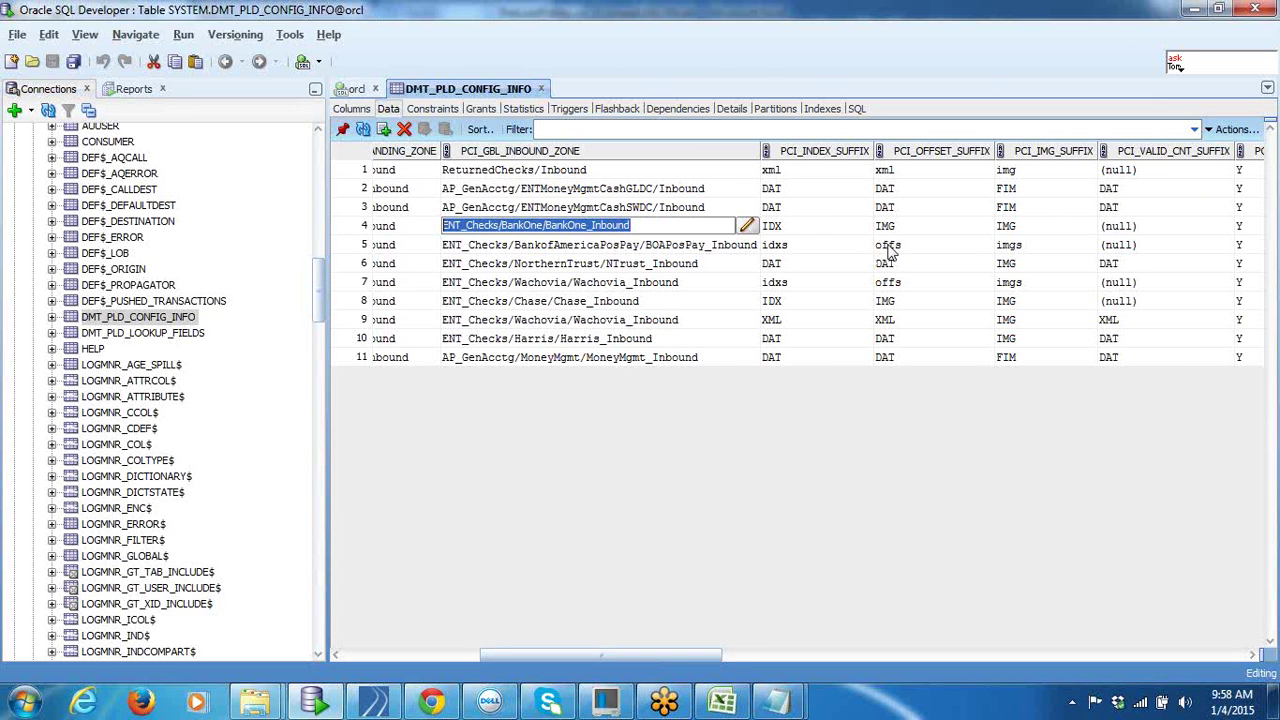
{"action": "left_click", "coordinate": [838, 226]}
{"action": "left_click", "coordinate": [837, 220]}
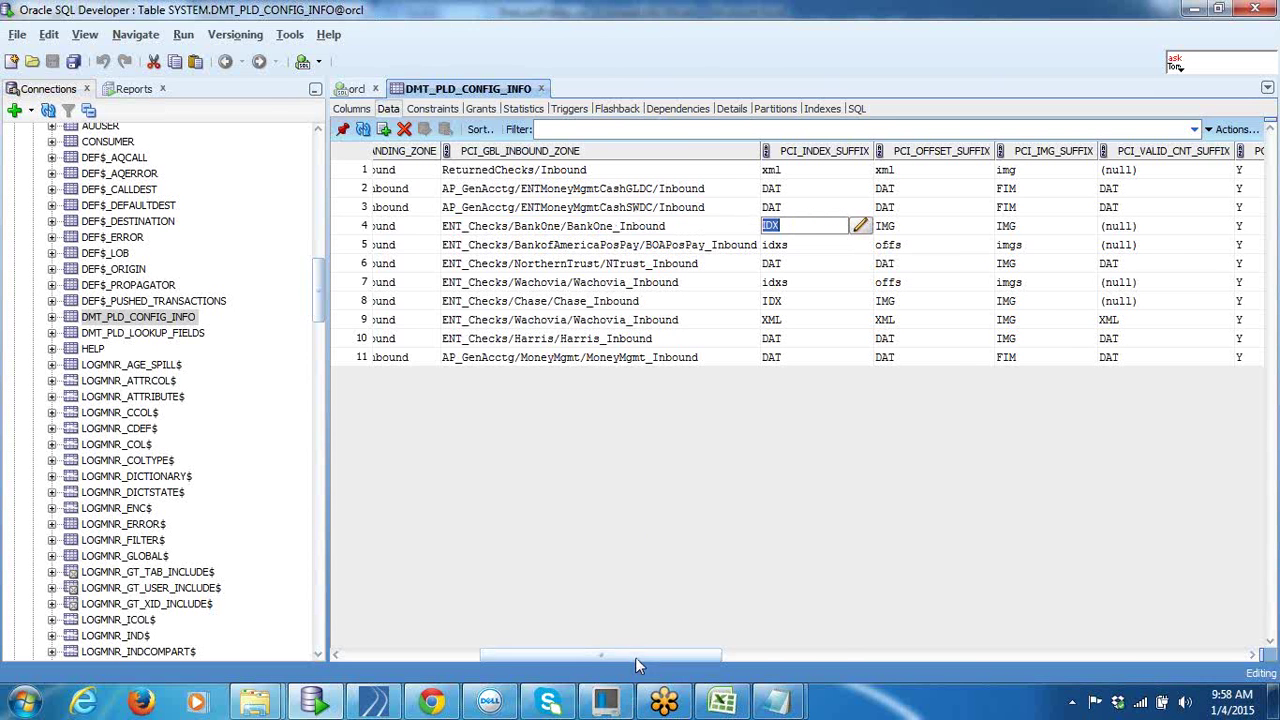
Step: Open the BOC row's PCI_FIXEDFORMAT_DATA XML in the value editor and examine its AccountNumber key from the beginning
{"action": "left_click_drag", "start_coordinate": [635, 657], "coordinate": [929, 620]}
{"action": "double_click", "coordinate": [925, 226]}
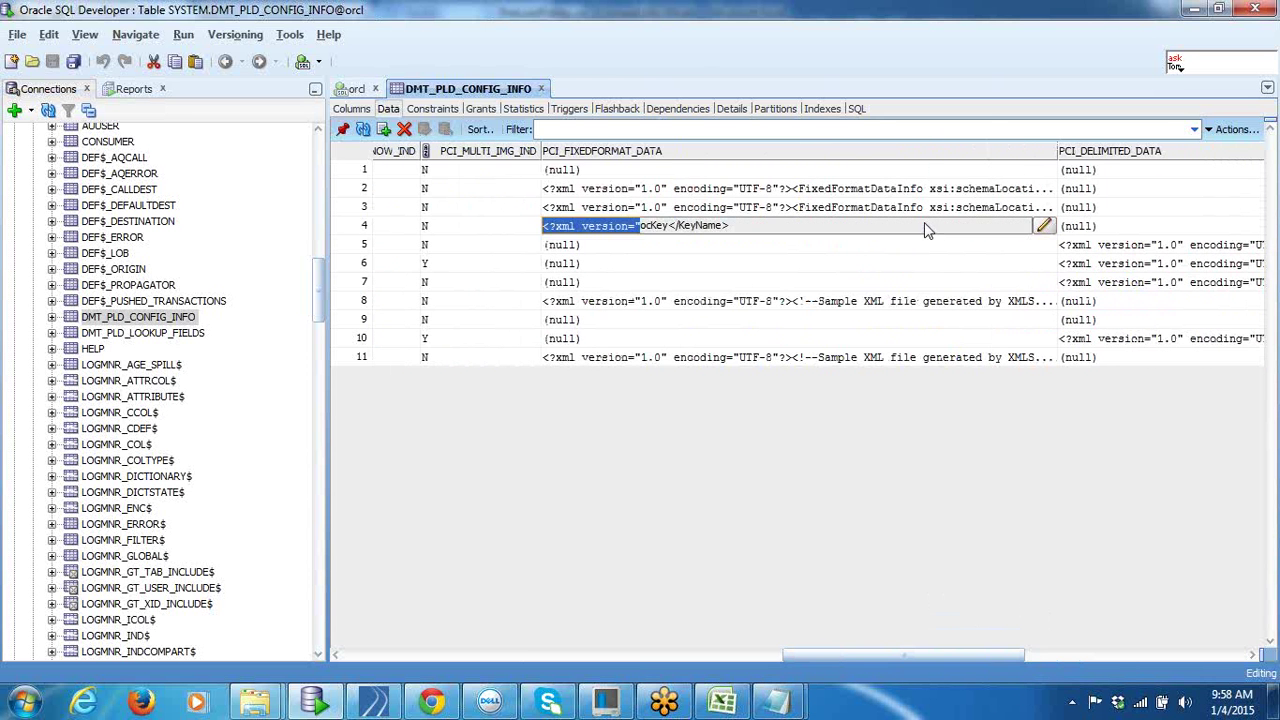
{"action": "left_click", "coordinate": [1042, 228]}
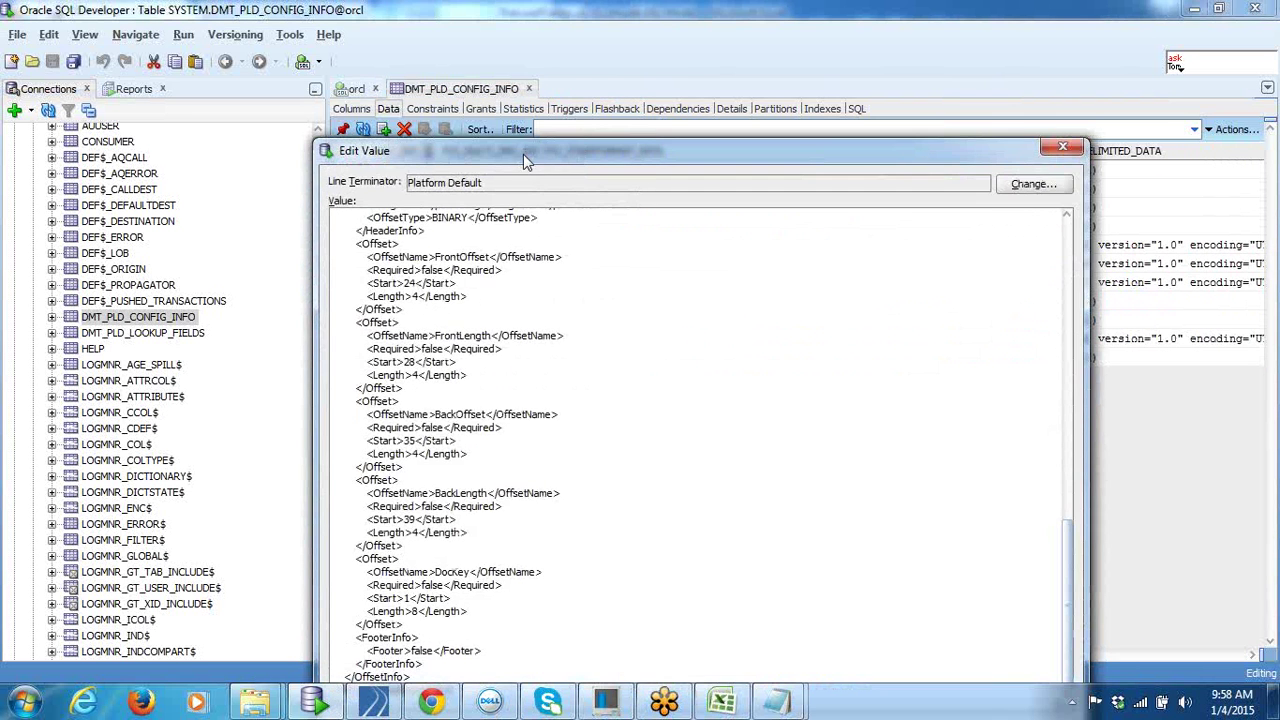
{"action": "left_click_drag", "start_coordinate": [523, 154], "coordinate": [490, 72]}
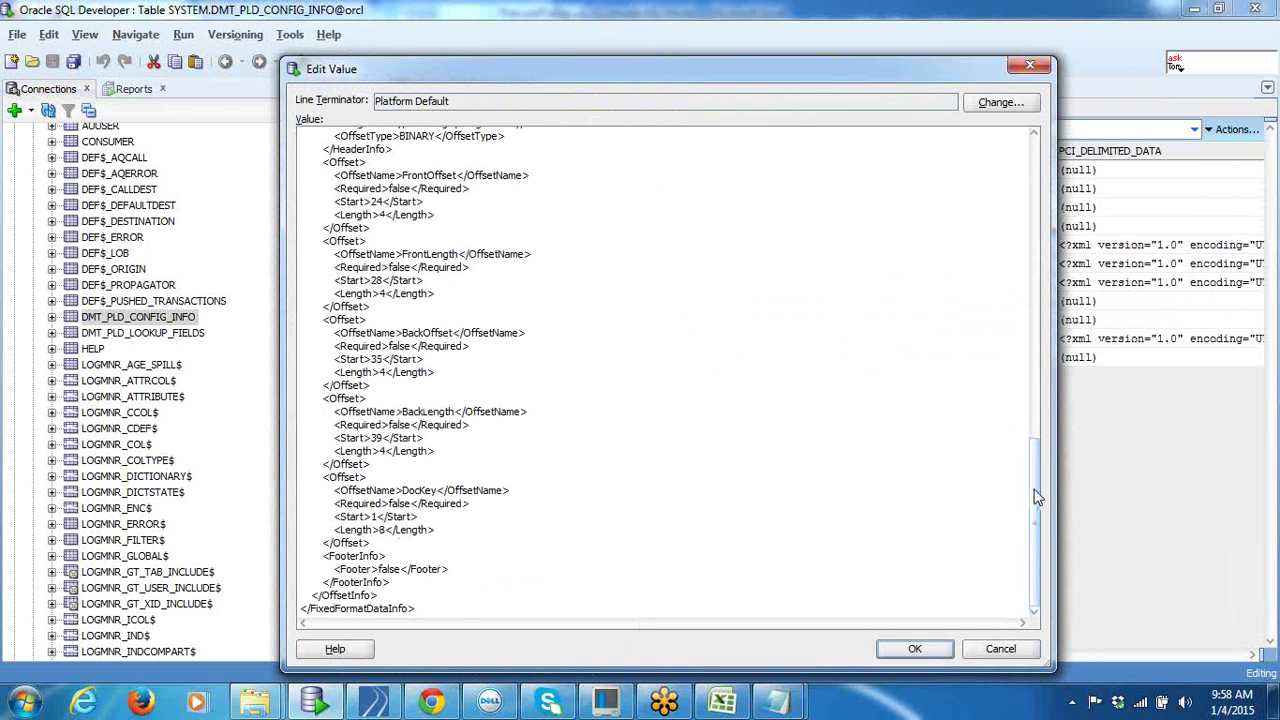
{"action": "left_click_drag", "start_coordinate": [1038, 507], "coordinate": [1038, 207]}
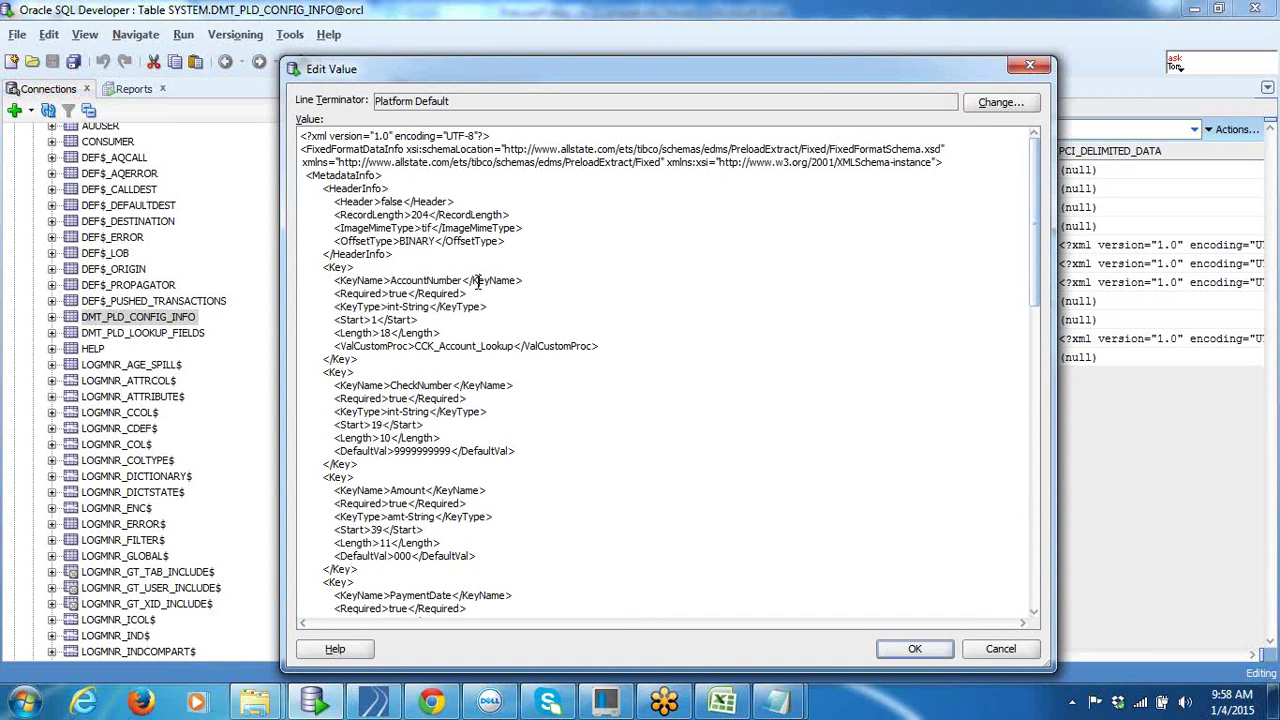
{"action": "left_click_drag", "start_coordinate": [477, 282], "coordinate": [322, 267]}
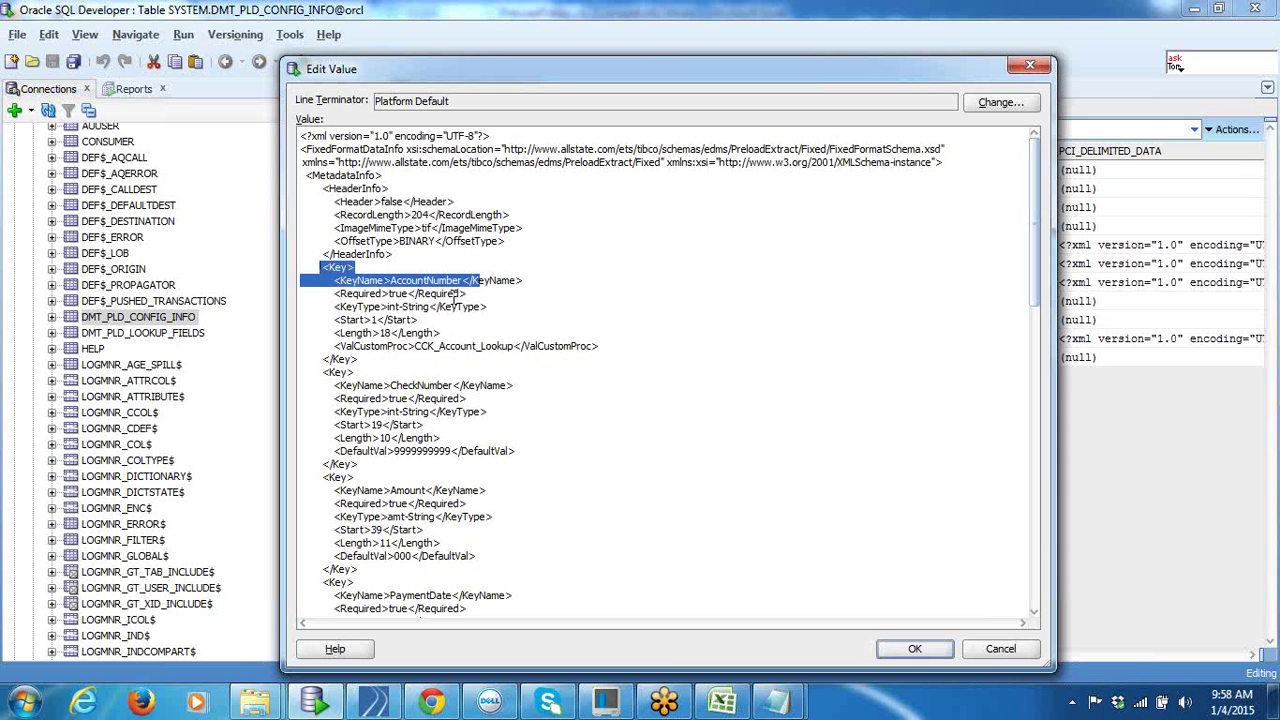
{"action": "left_click_drag", "start_coordinate": [454, 294], "coordinate": [409, 284]}
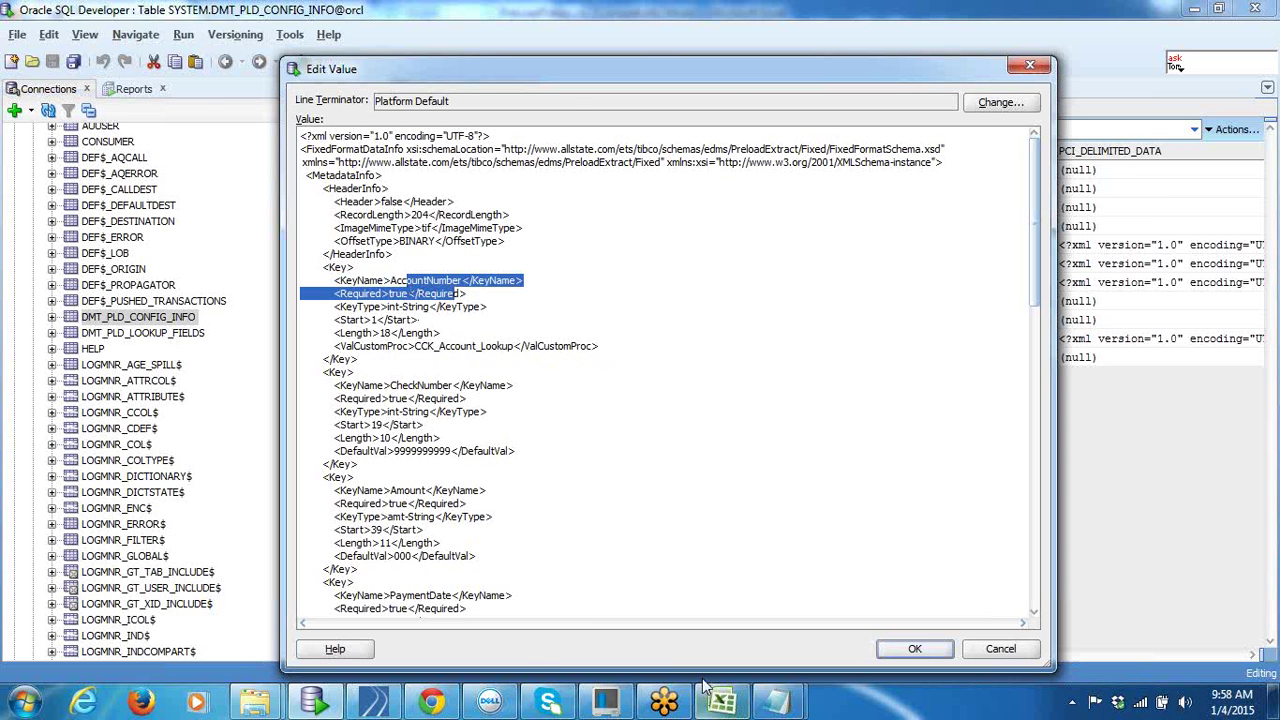
Step: Switch to Excel and check the Required value of BOC's AccountNumber on the Index sheet, viewing the Files sheet too
{"action": "left_click", "coordinate": [722, 702]}
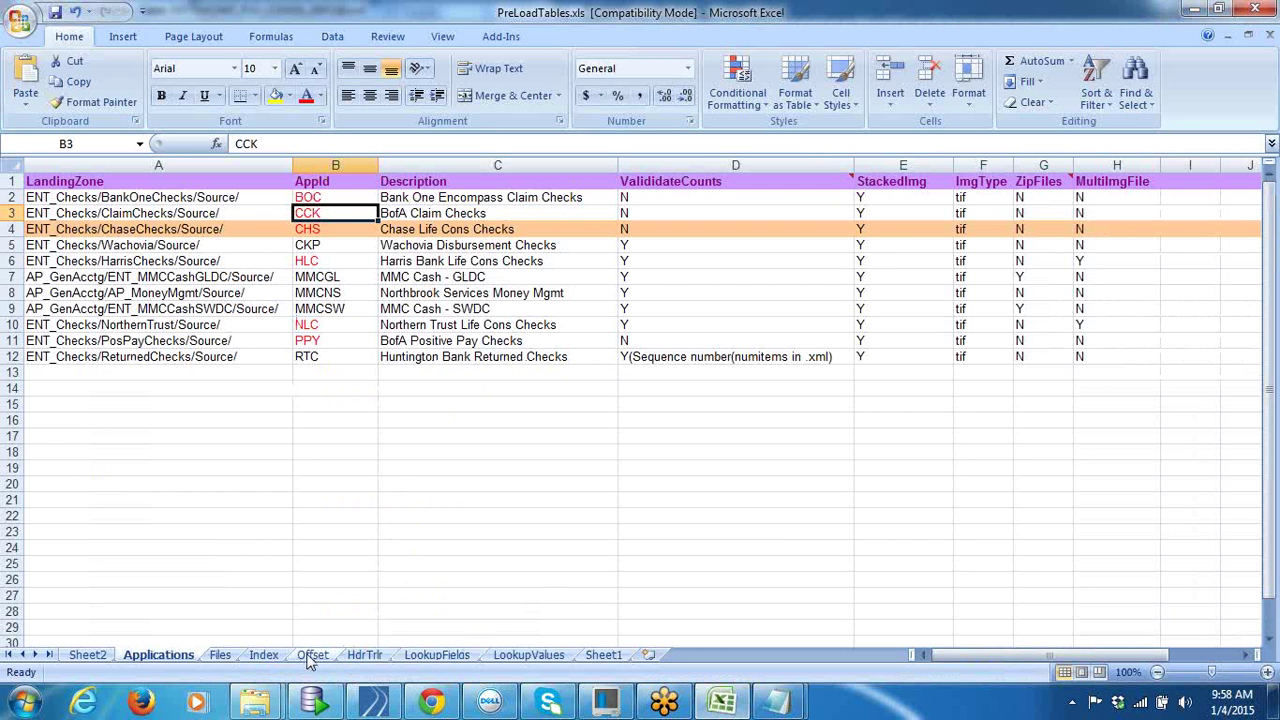
{"action": "left_click", "coordinate": [263, 655]}
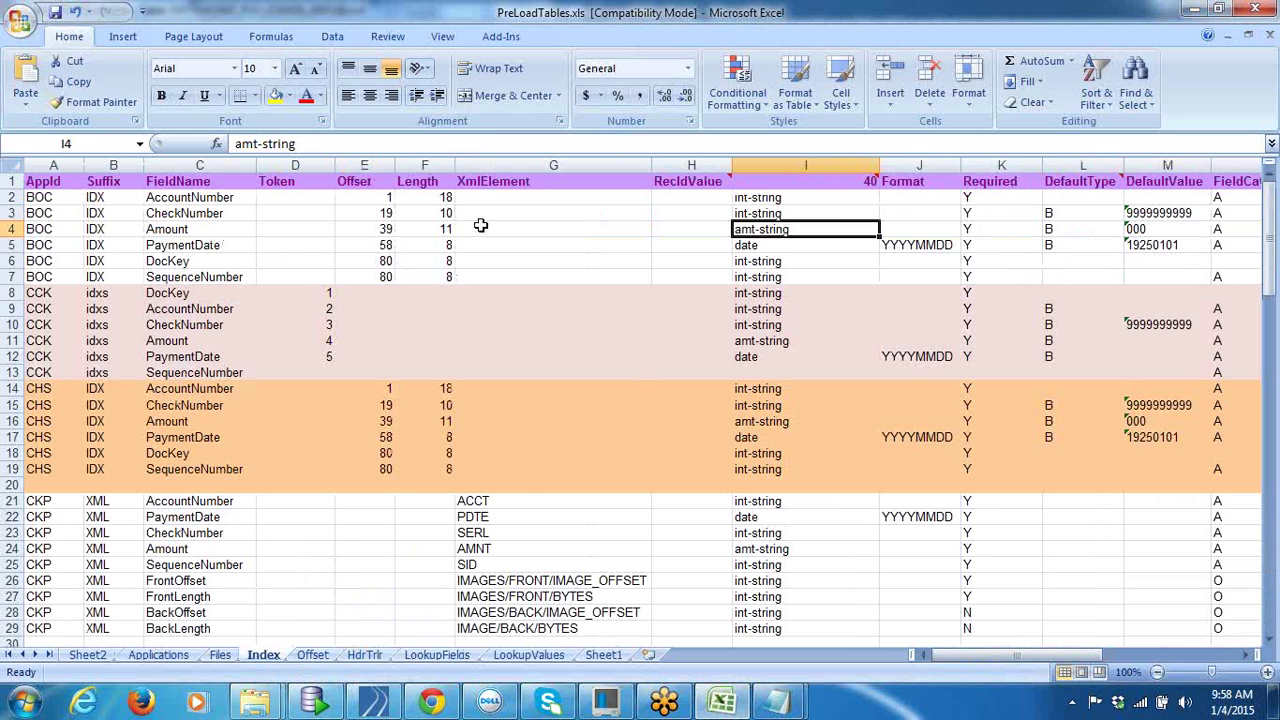
{"action": "left_click", "coordinate": [221, 655]}
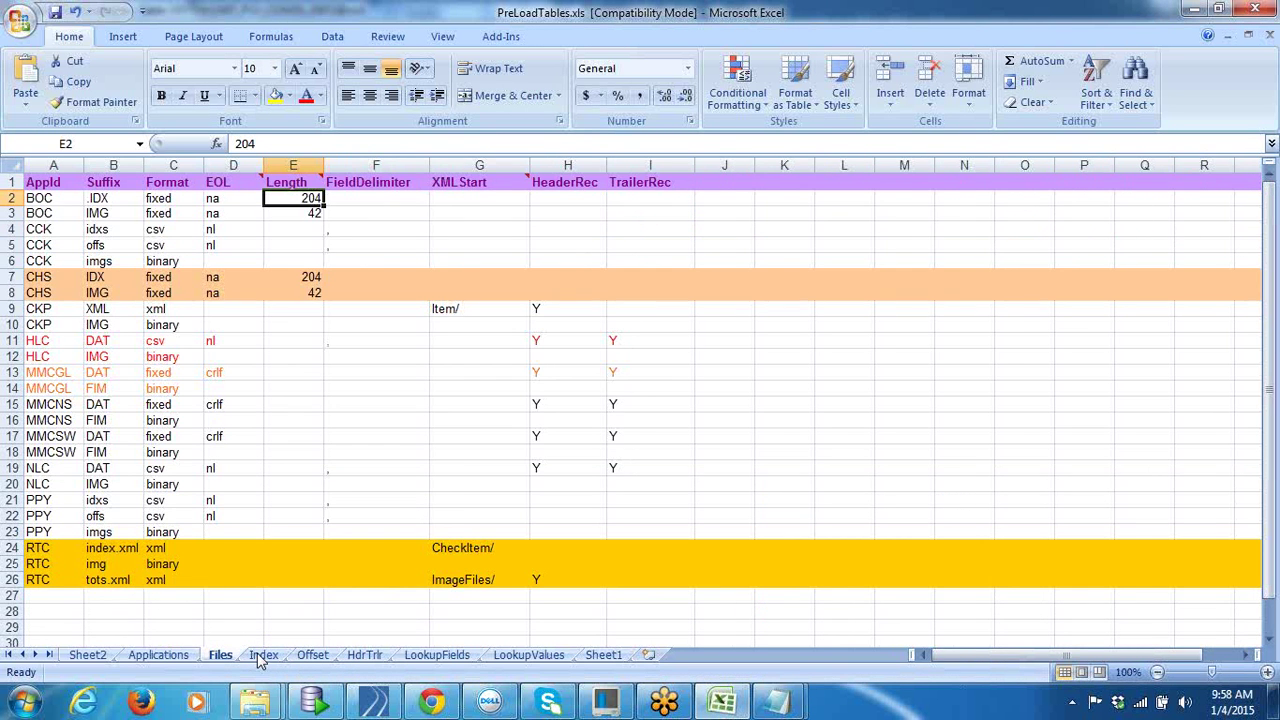
{"action": "left_click", "coordinate": [158, 655]}
{"action": "left_click", "coordinate": [263, 655]}
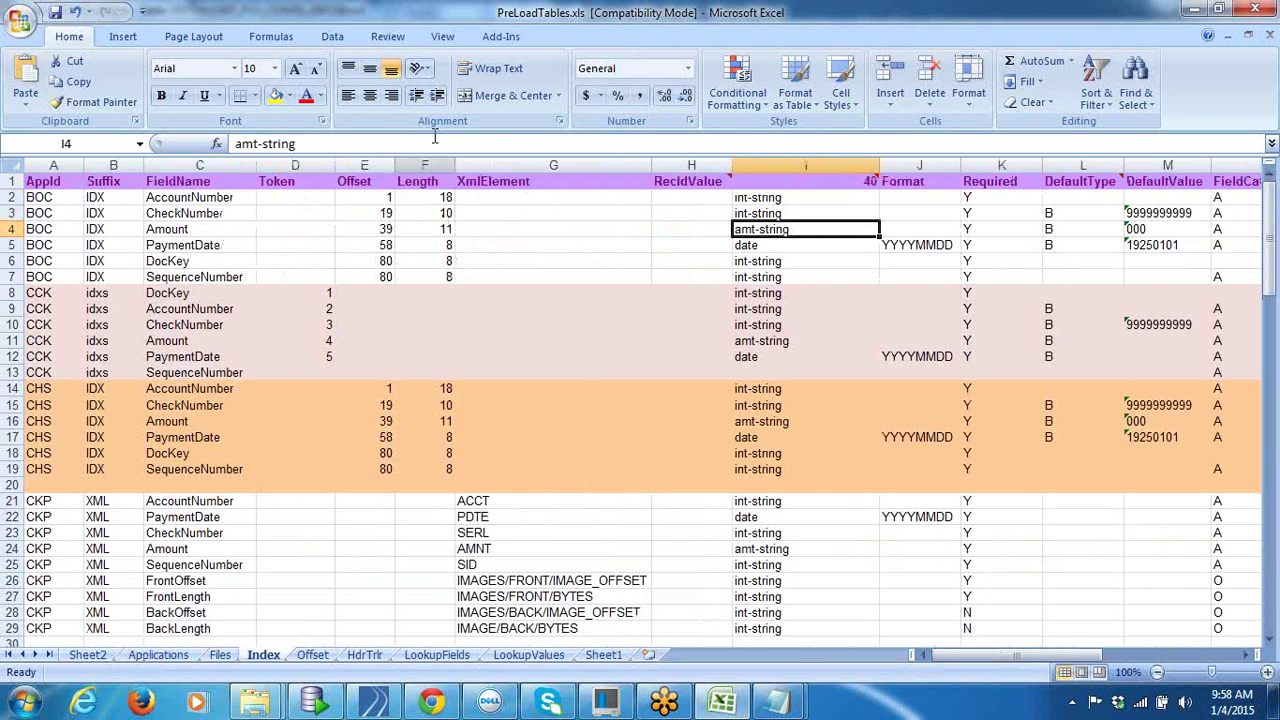
{"action": "left_click", "coordinate": [986, 197]}
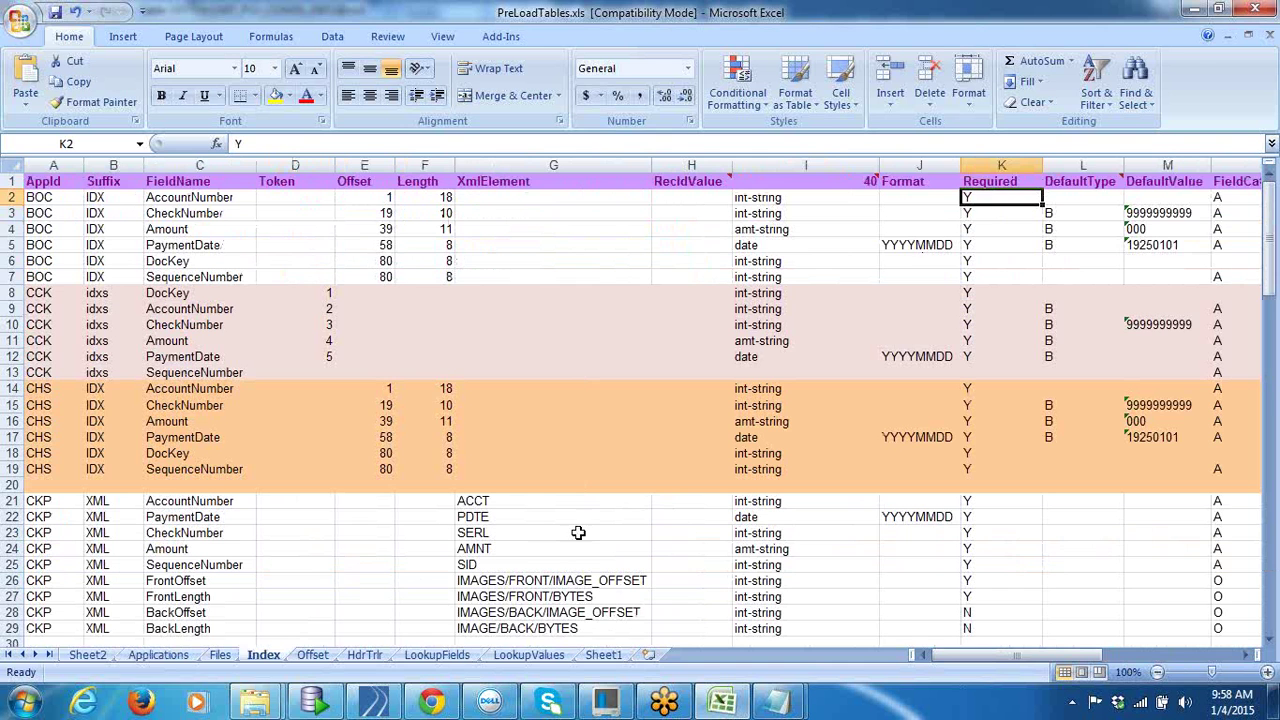
Step: Return to SQL Developer and examine the AccountNumber key's Required, KeyType, Start and Length elements
{"action": "left_click", "coordinate": [316, 703]}
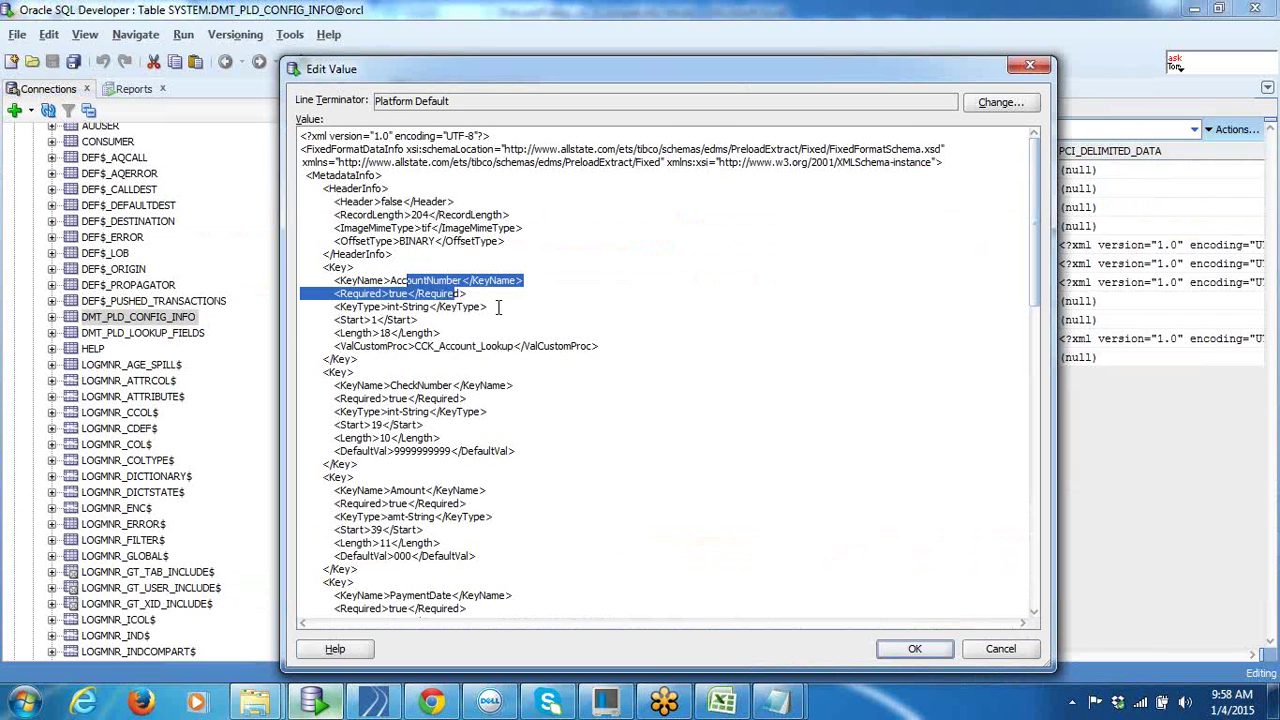
{"action": "left_click_drag", "start_coordinate": [490, 306], "coordinate": [316, 293]}
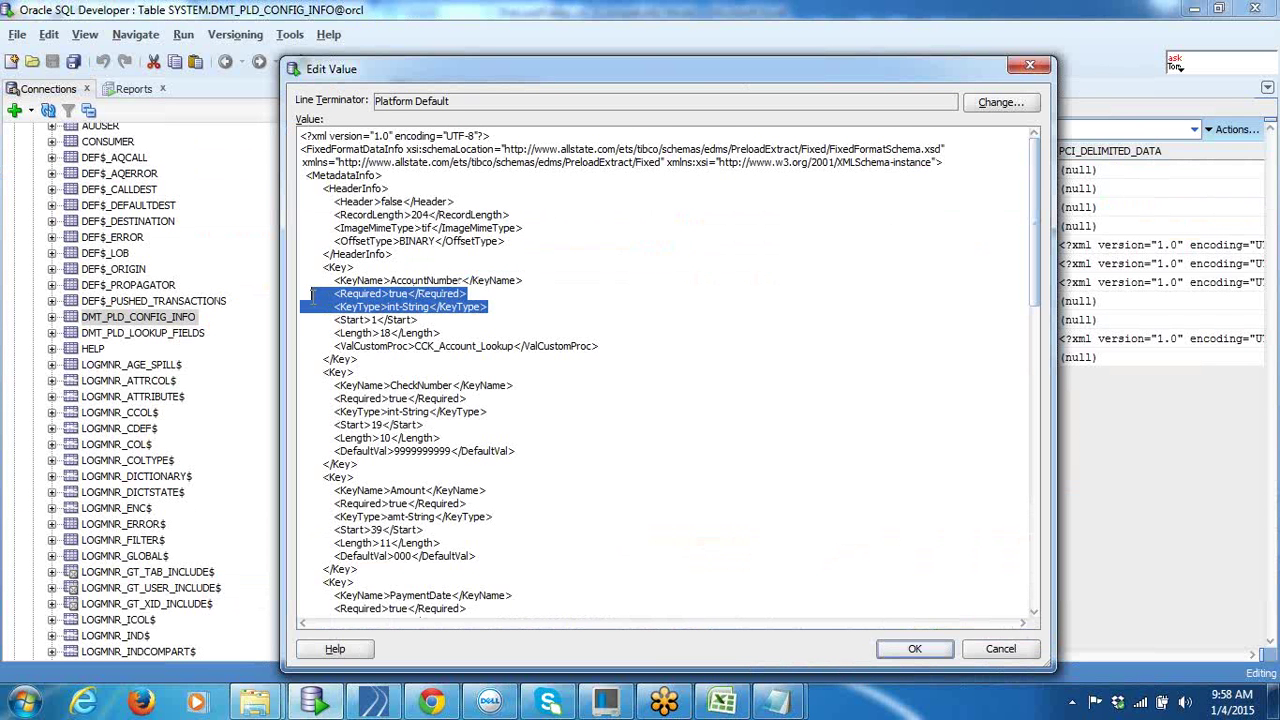
{"action": "left_click_drag", "start_coordinate": [441, 333], "coordinate": [310, 318]}
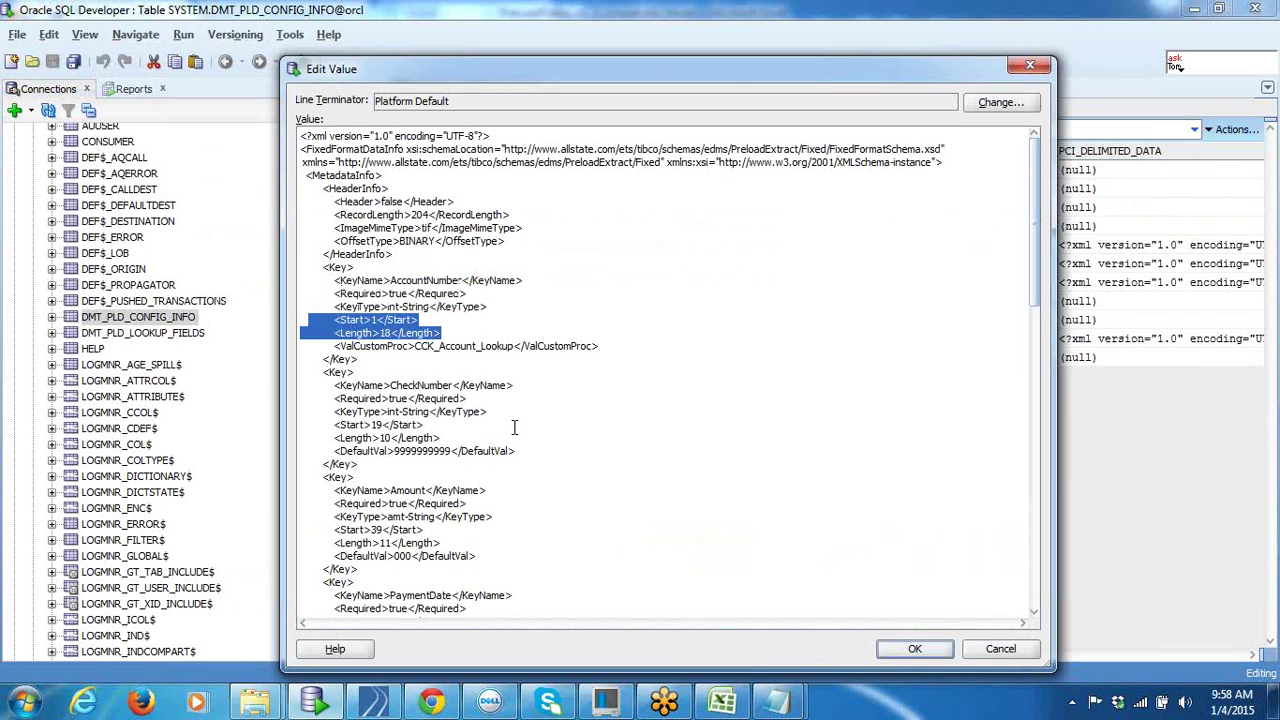
Step: Examine the Start, Length and DefaultVal elements of the CheckNumber and Amount keys in the XML
{"action": "left_click_drag", "start_coordinate": [441, 438], "coordinate": [305, 425]}
{"action": "left_click_drag", "start_coordinate": [441, 542], "coordinate": [300, 516]}
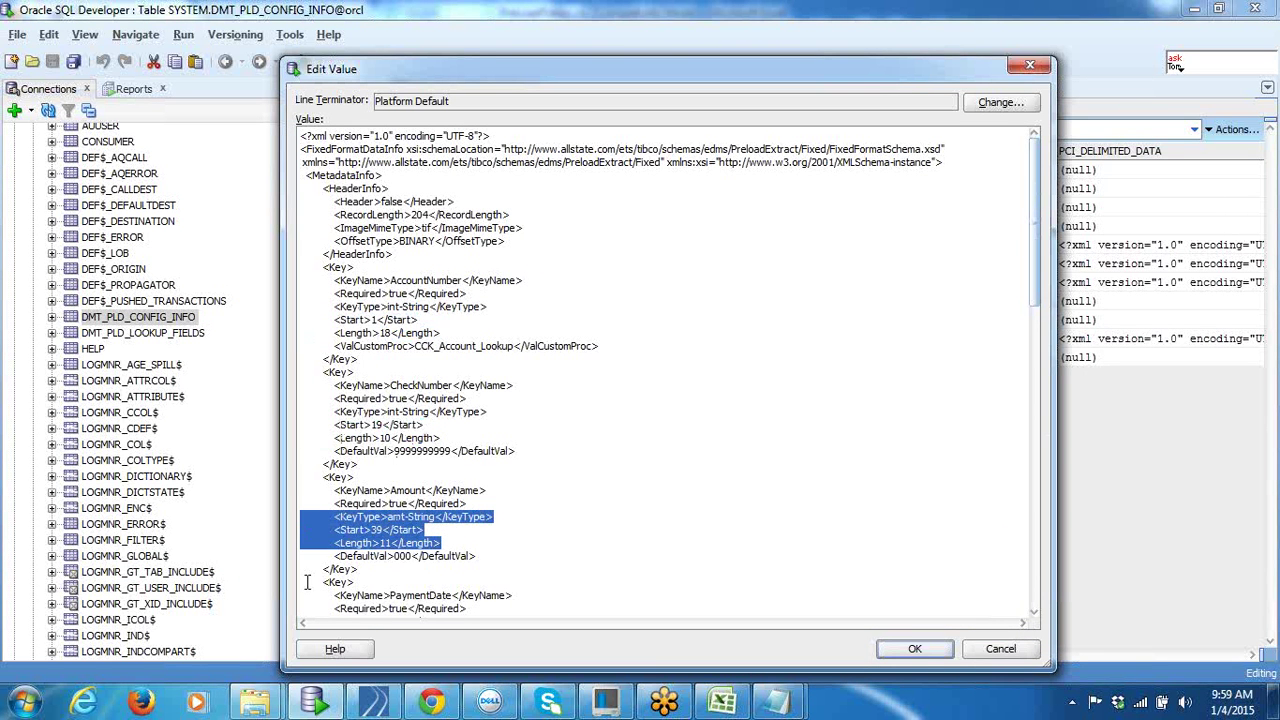
{"action": "left_click_drag", "start_coordinate": [489, 556], "coordinate": [322, 556]}
{"action": "left_click_drag", "start_coordinate": [521, 467], "coordinate": [272, 468]}
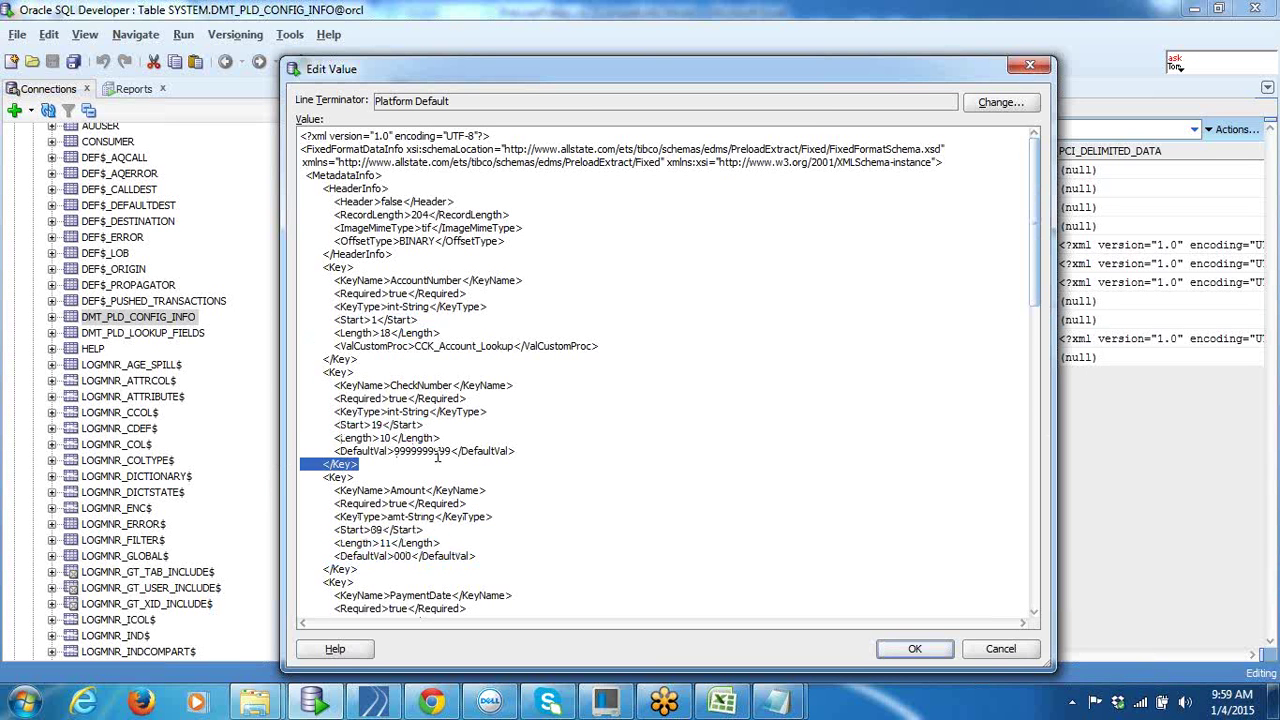
{"action": "left_click_drag", "start_coordinate": [550, 452], "coordinate": [283, 456]}
{"action": "left_click_drag", "start_coordinate": [1038, 220], "coordinate": [1066, 220]}
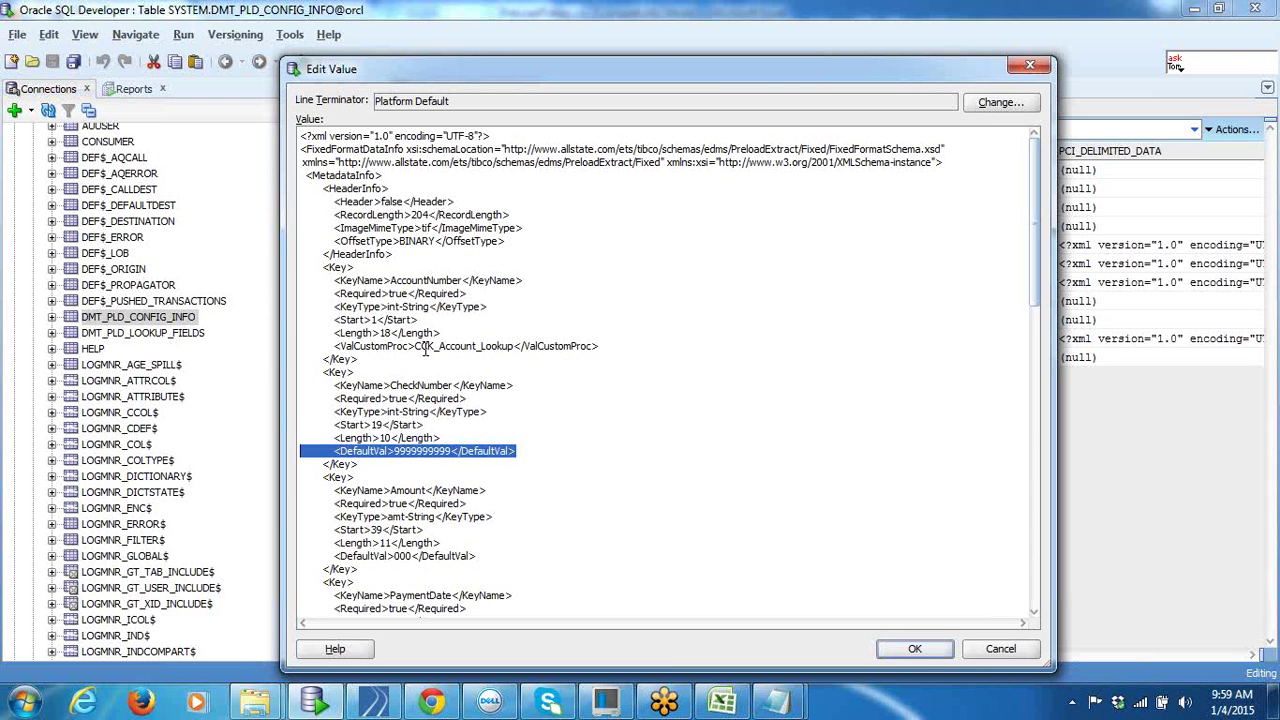
Step: Review the complete CheckNumber key block in the XML and close the value editor without changes
{"action": "left_click", "coordinate": [566, 470]}
{"action": "left_click_drag", "start_coordinate": [529, 444], "coordinate": [282, 385]}
{"action": "left_click", "coordinate": [638, 411]}
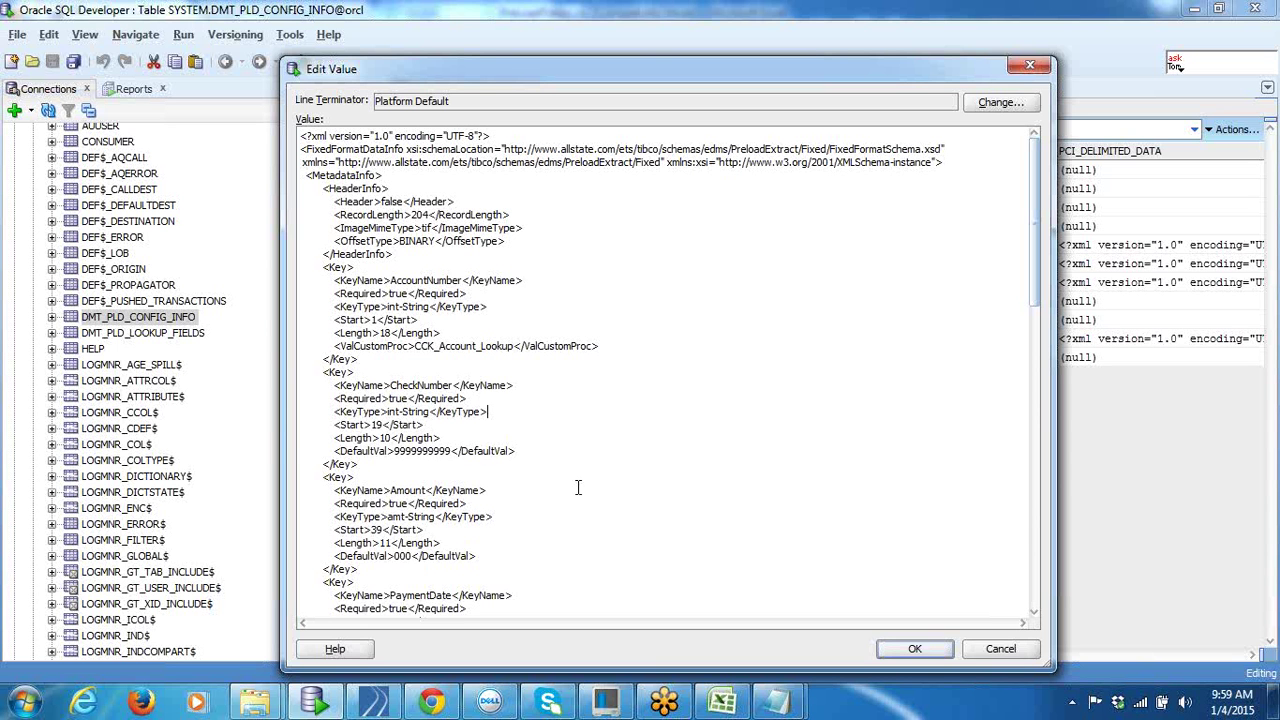
{"action": "left_click_drag", "start_coordinate": [558, 466], "coordinate": [322, 372]}
{"action": "left_click", "coordinate": [511, 398]}
{"action": "left_click_drag", "start_coordinate": [366, 468], "coordinate": [313, 370]}
{"action": "left_click", "coordinate": [574, 344]}
{"action": "left_click", "coordinate": [1028, 66]}
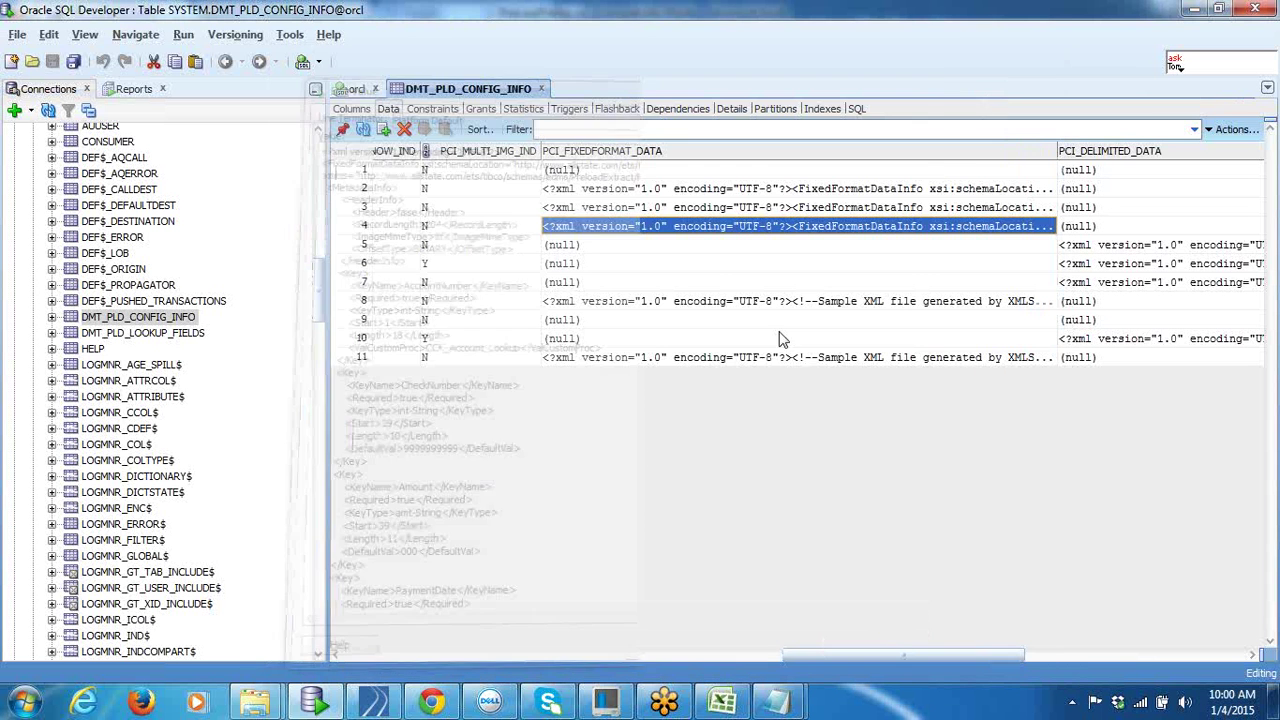
Step: Switch to TIBCO Designer, reopen the first project in the recent projects list, and return to SQL Developer
{"action": "left_click", "coordinate": [374, 702]}
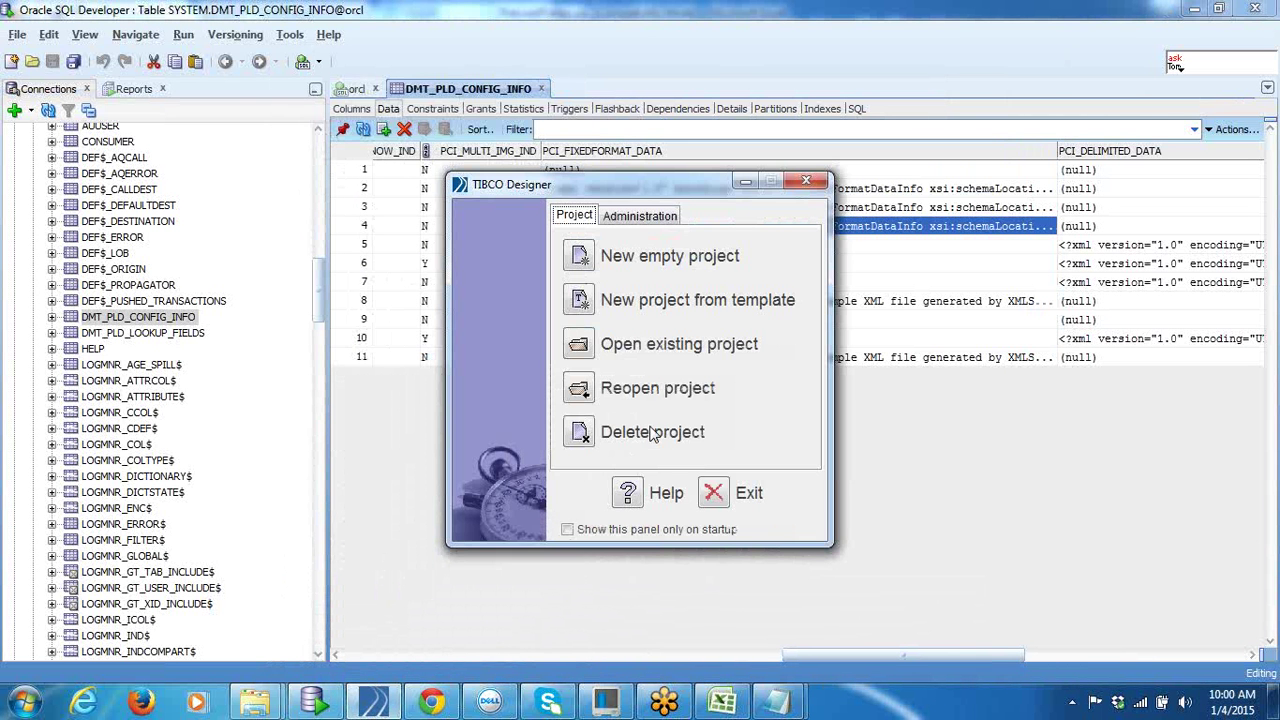
{"action": "left_click", "coordinate": [580, 388]}
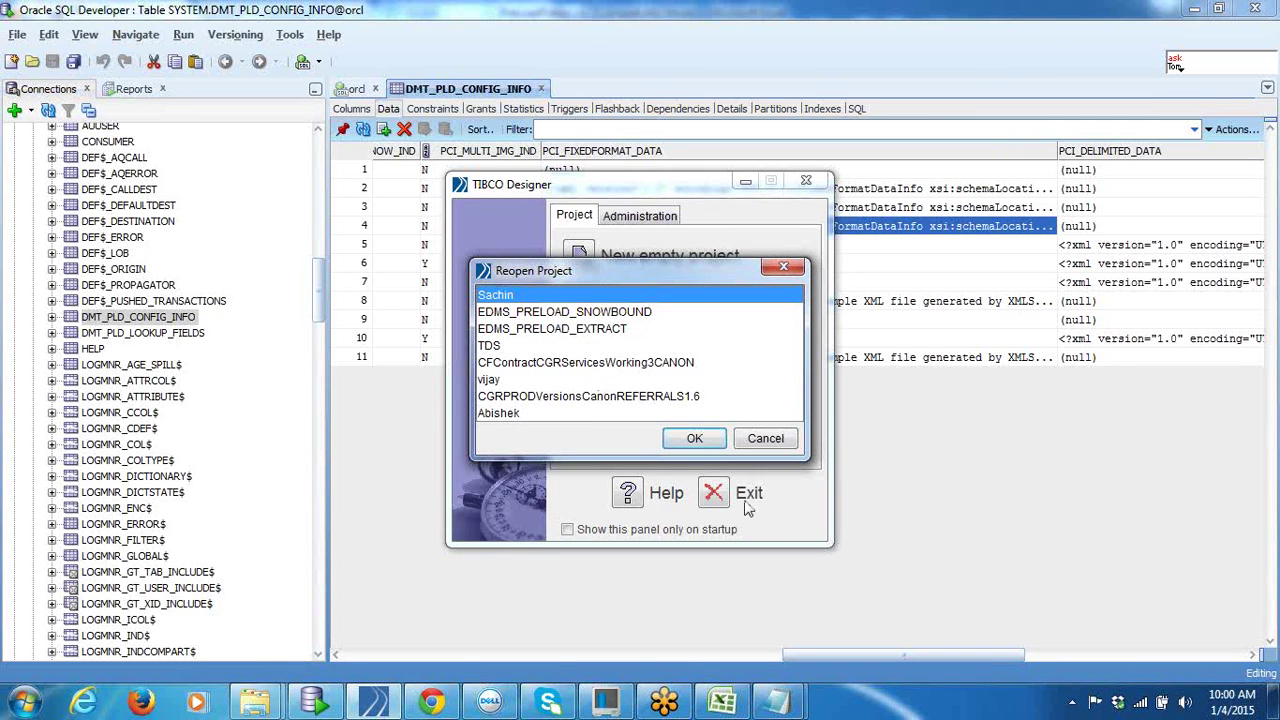
{"action": "left_click", "coordinate": [712, 443]}
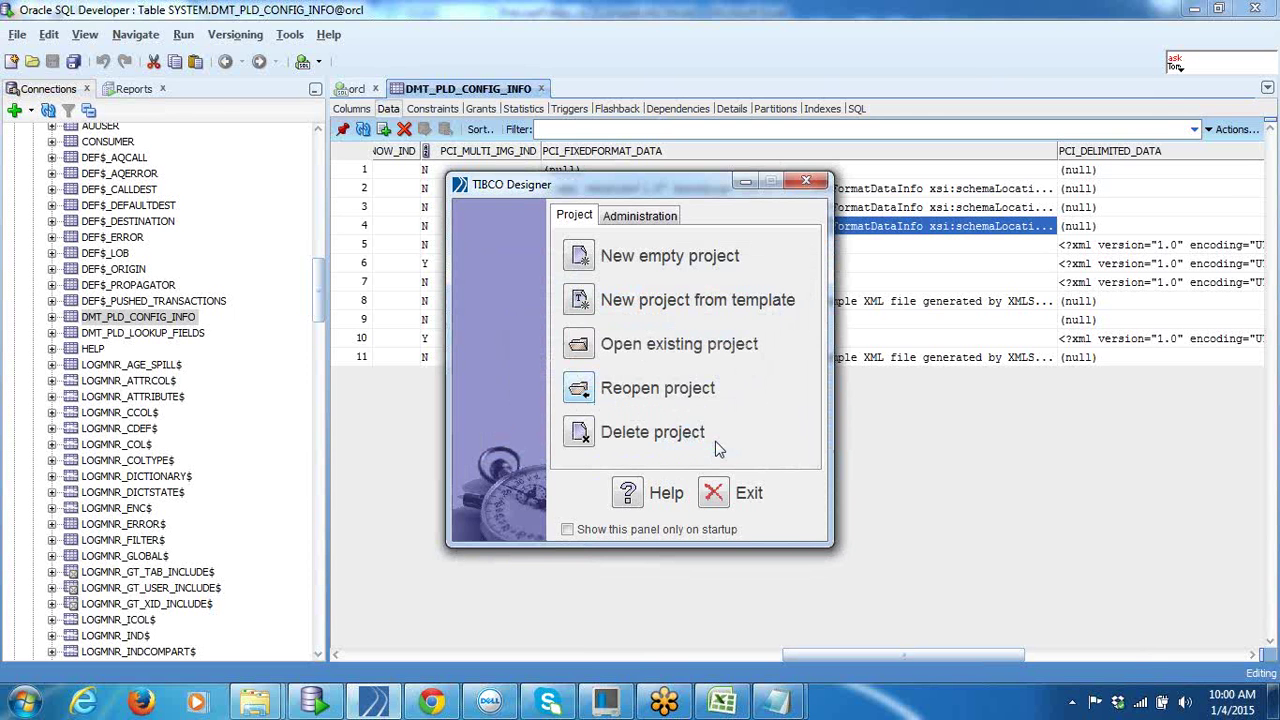
{"action": "left_click", "coordinate": [722, 701]}
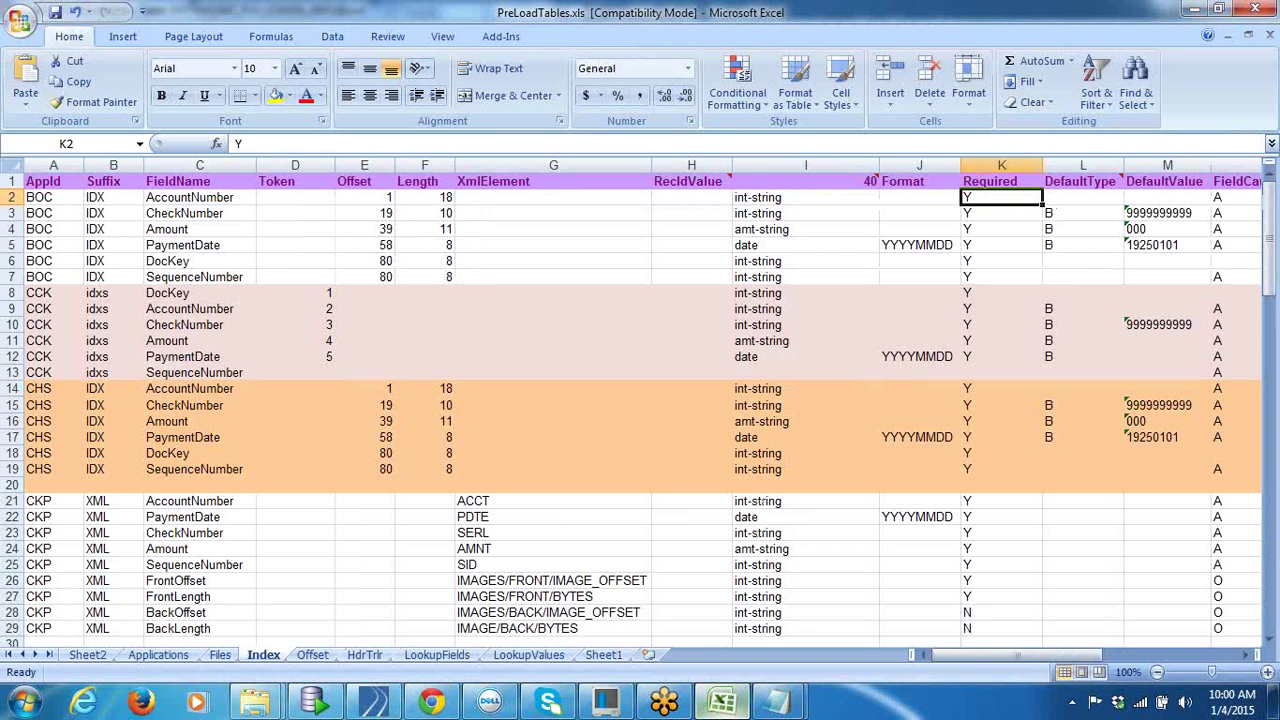
{"action": "left_click", "coordinate": [372, 701]}
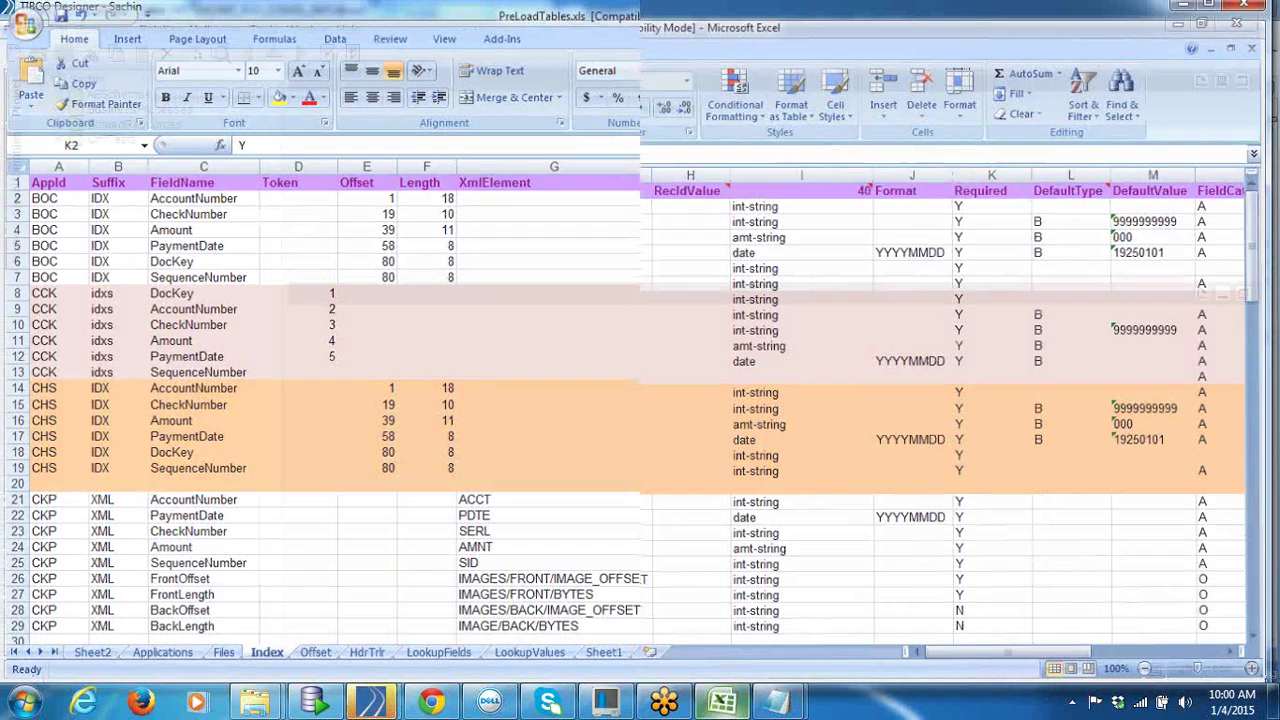
{"action": "left_click", "coordinate": [318, 702]}
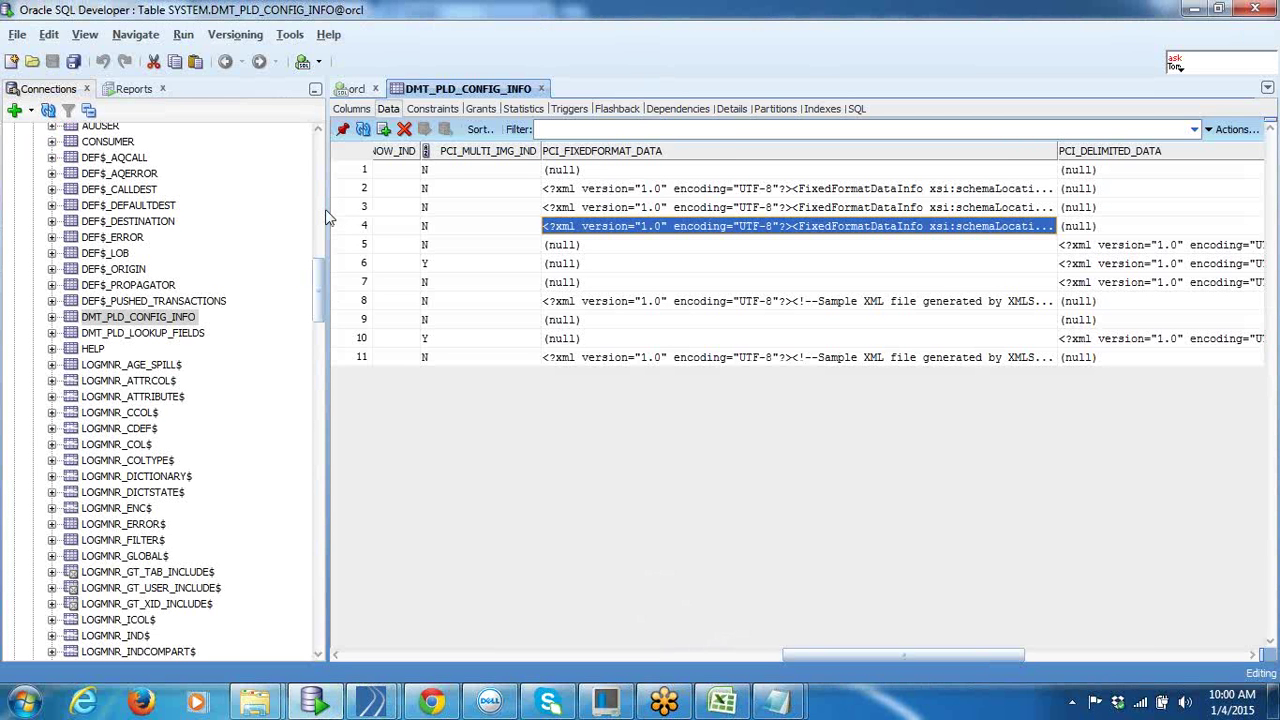
Step: Widen the table data area slightly and compare the PCI_FIXEDFORMAT_DATA values of the third and fourth rows
{"action": "left_click_drag", "start_coordinate": [323, 212], "coordinate": [312, 208]}
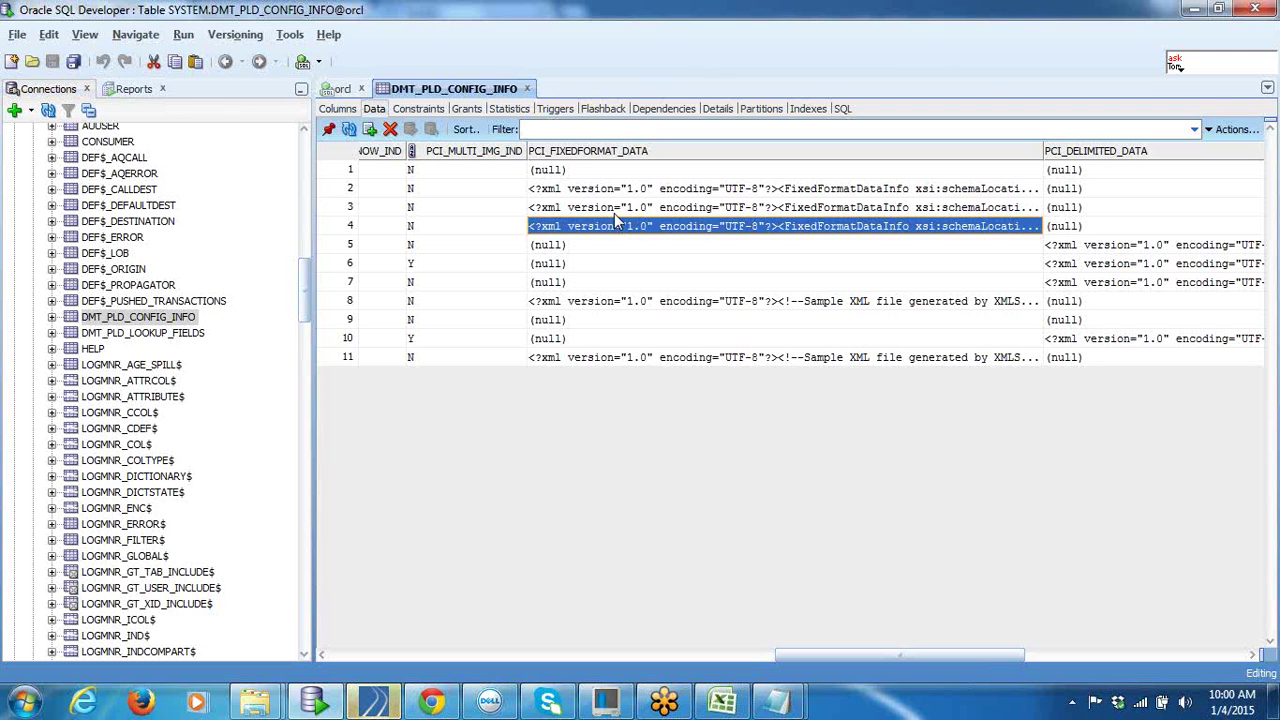
{"action": "key", "text": "Up"}
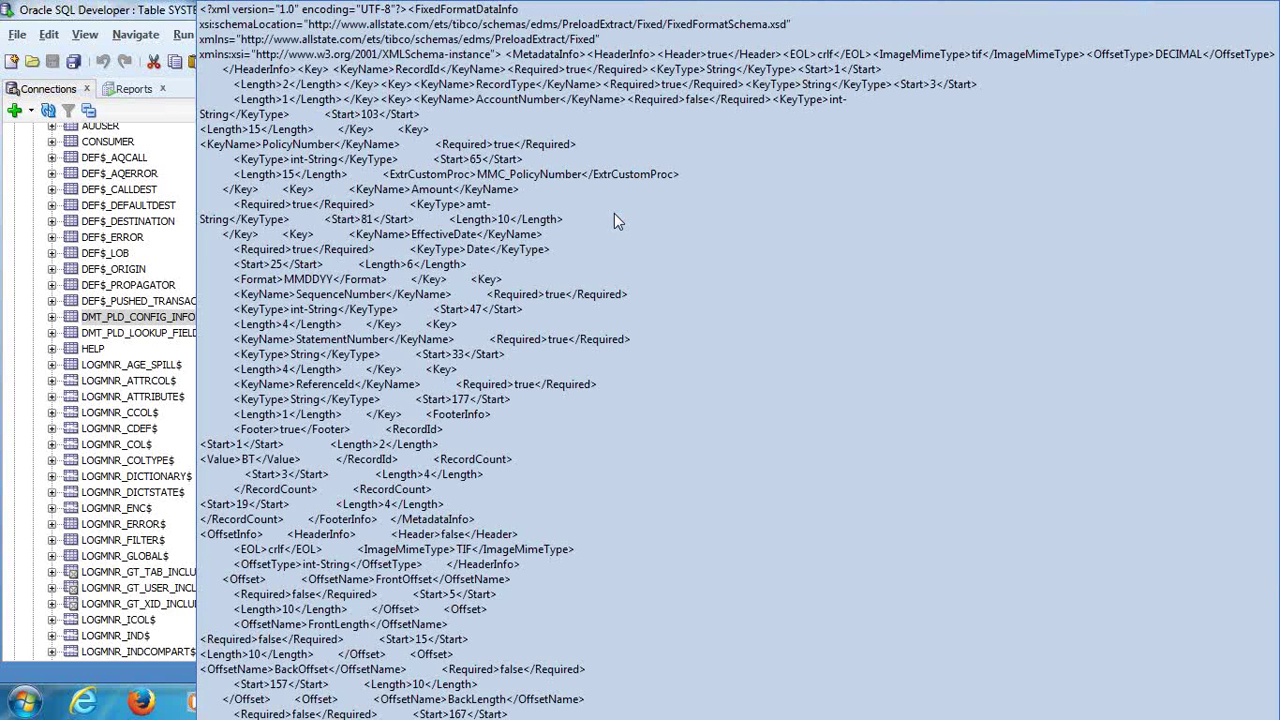
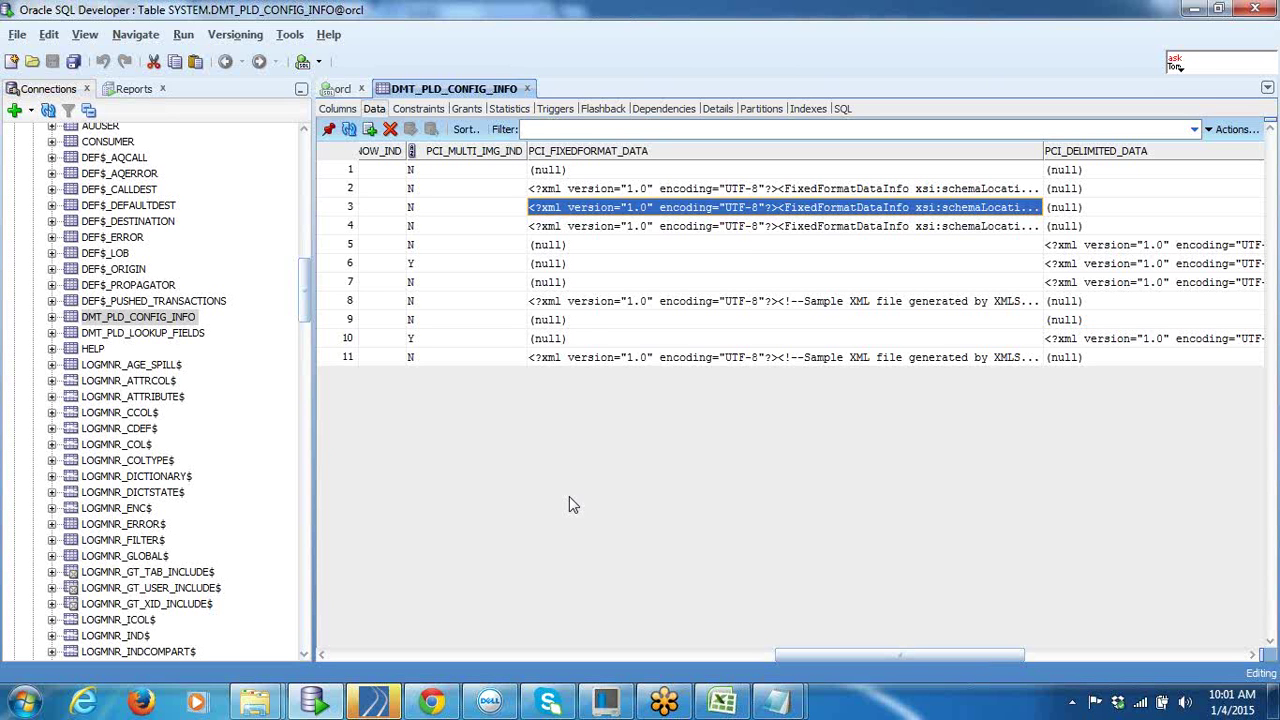
{"action": "left_click", "coordinate": [569, 226]}
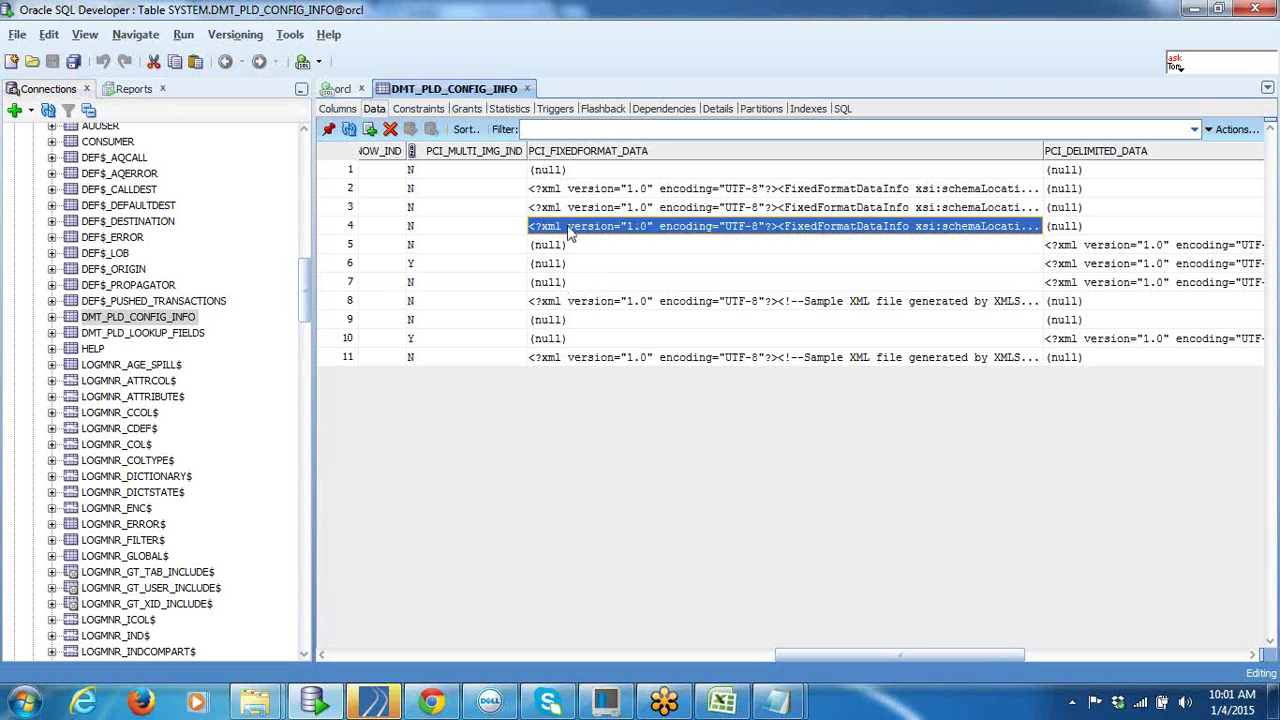
{"action": "left_click", "coordinate": [568, 210]}
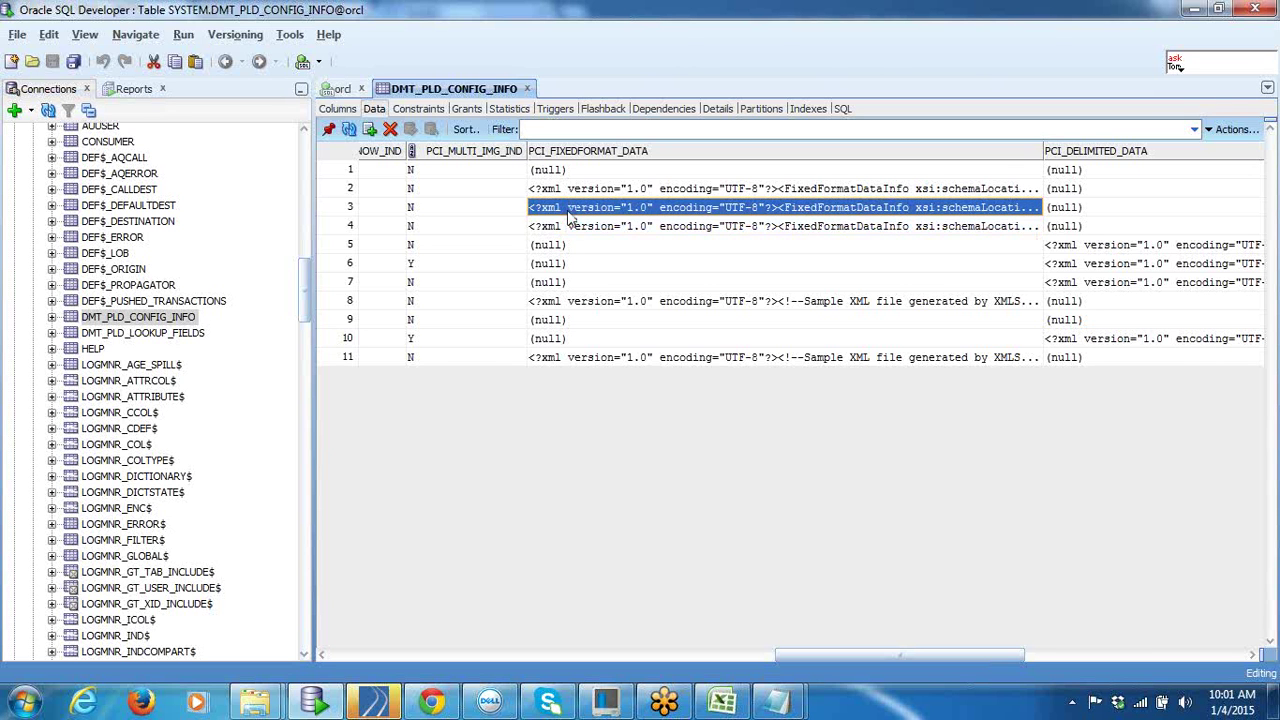
{"action": "left_click", "coordinate": [576, 228]}
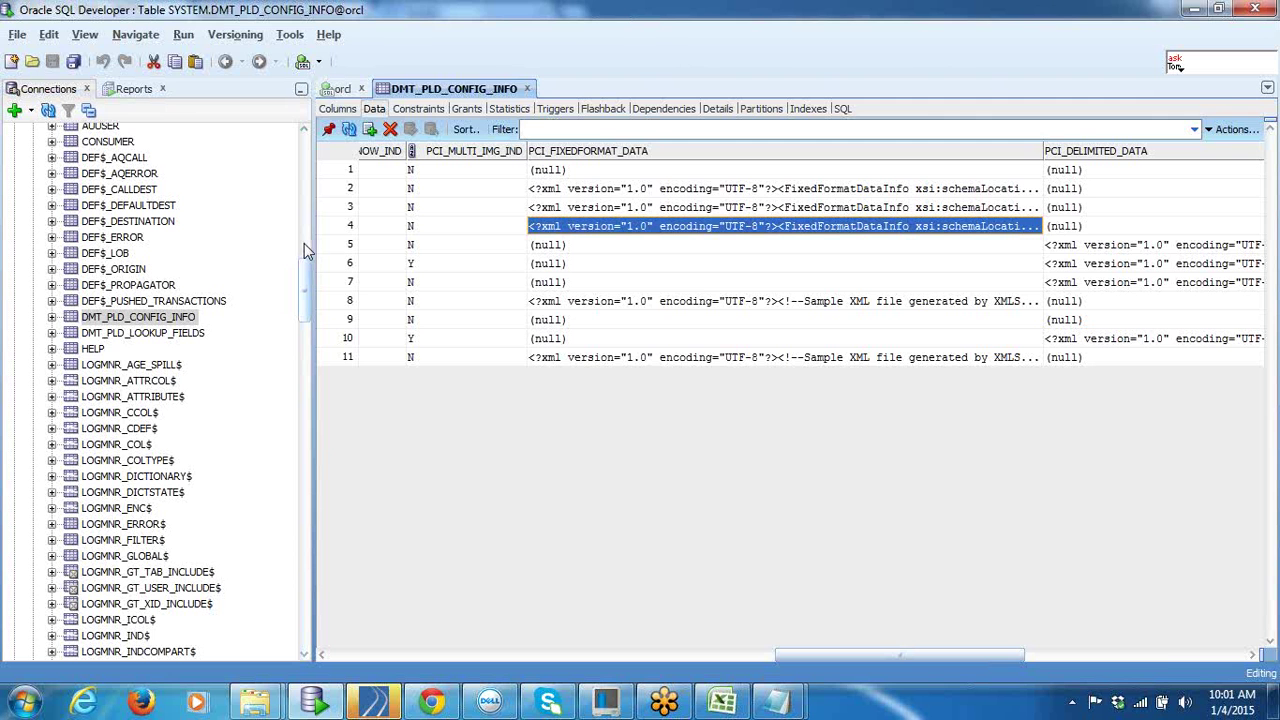
Step: Switch to TIBCO Designer, dismiss the startup tip, expand the BusinessProcesses folder and open the SharedResources folder
{"action": "left_click", "coordinate": [373, 700]}
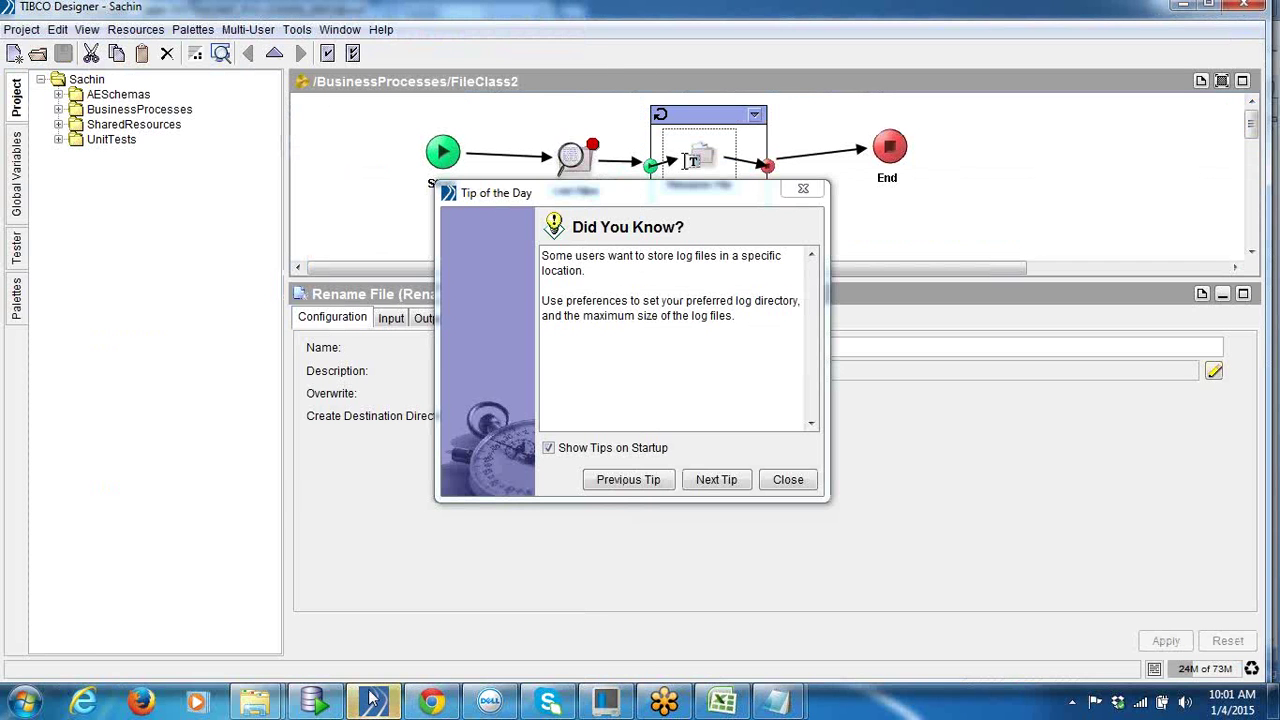
{"action": "left_click", "coordinate": [804, 189]}
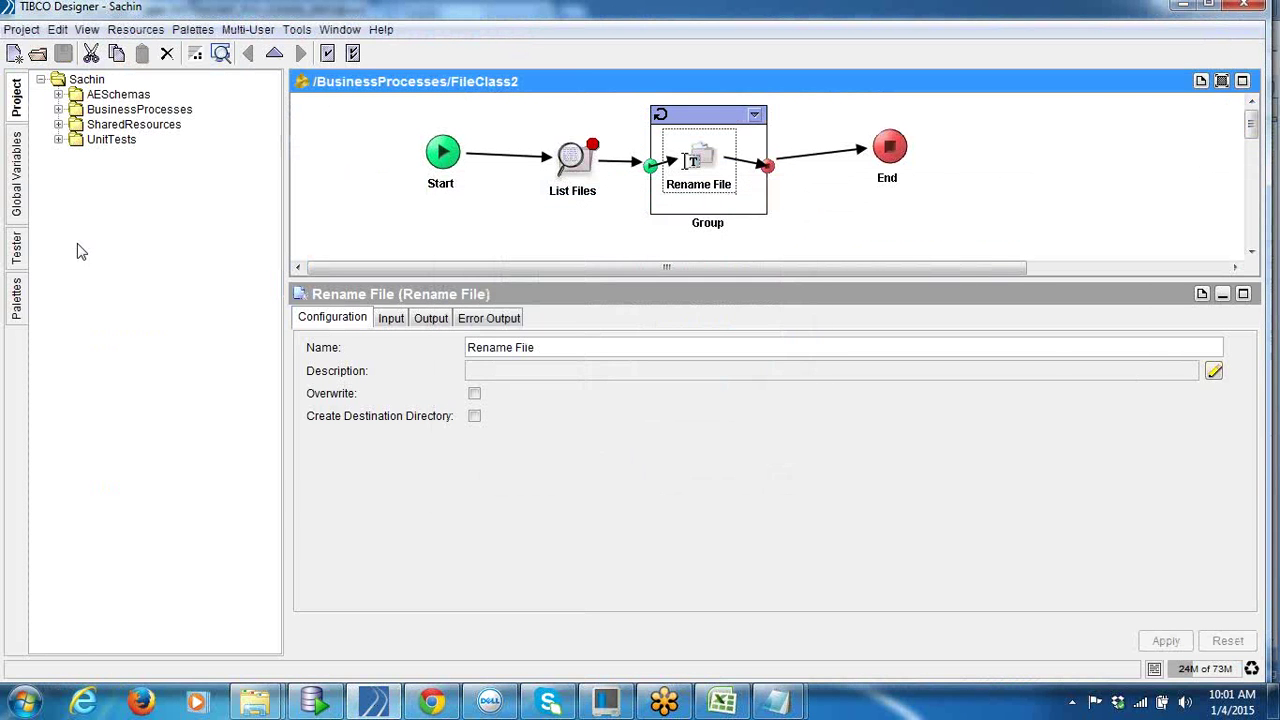
{"action": "left_click", "coordinate": [58, 109]}
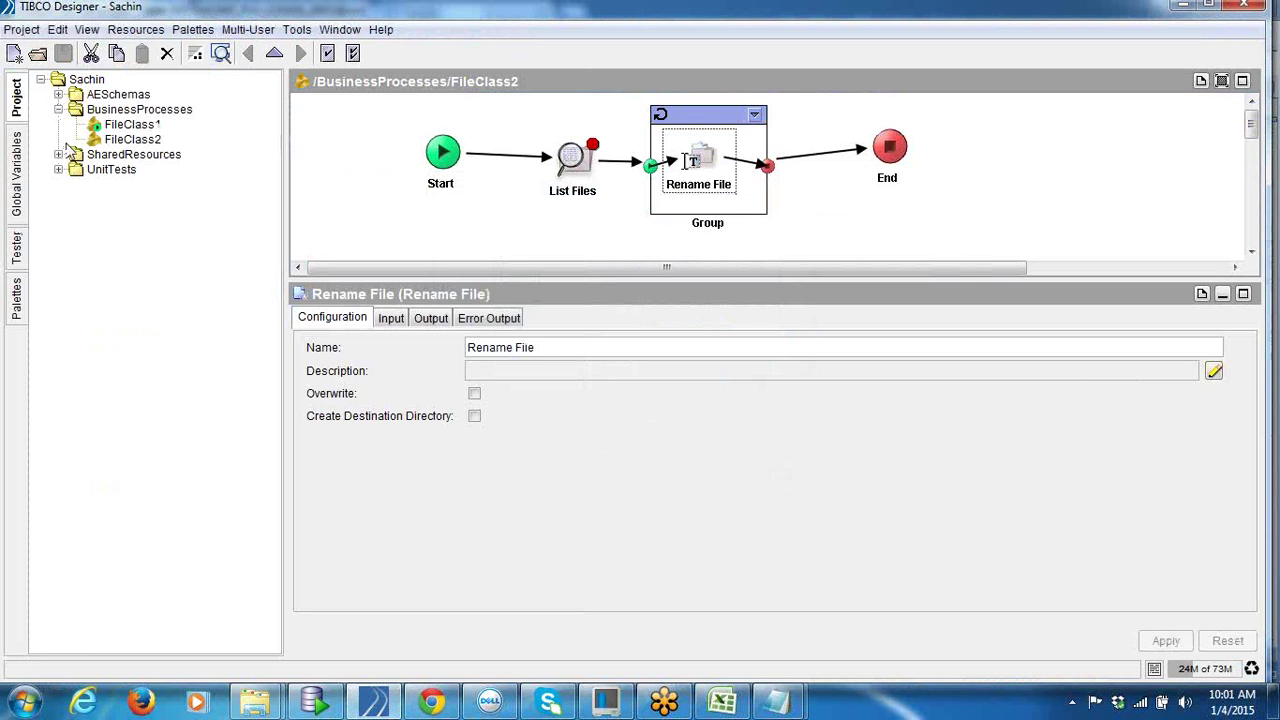
{"action": "left_click", "coordinate": [124, 112]}
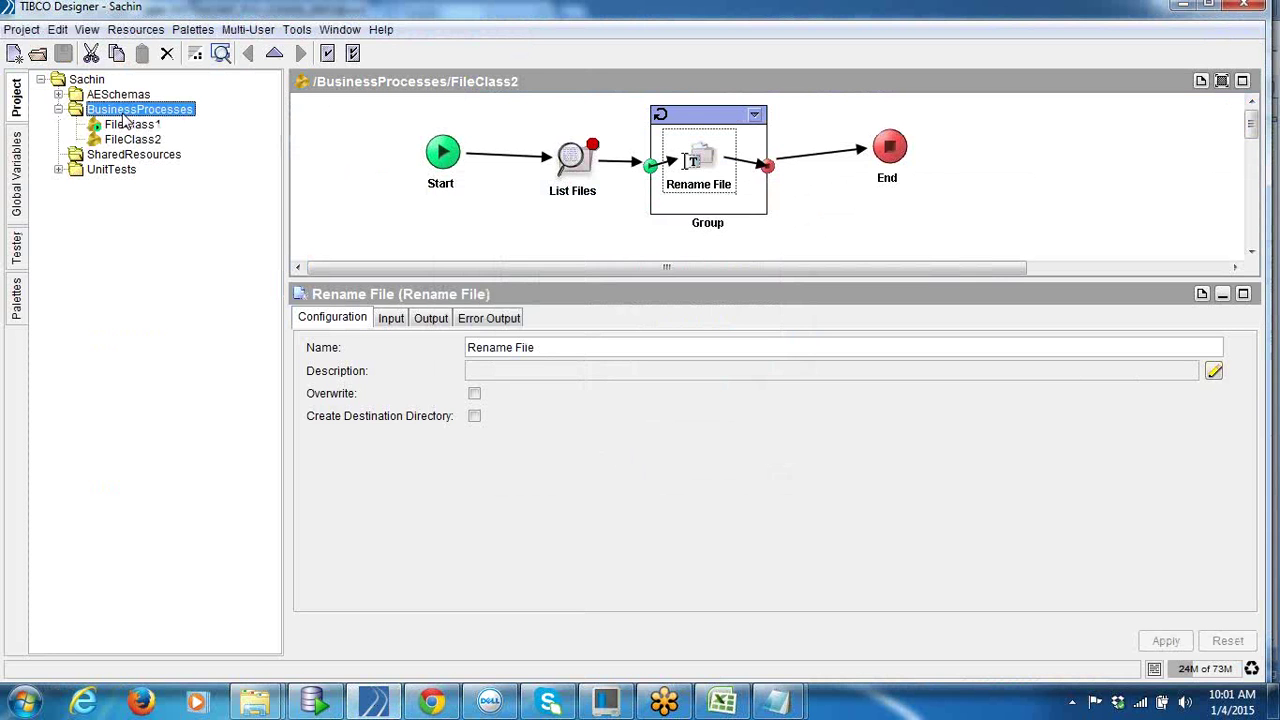
{"action": "left_click", "coordinate": [170, 156]}
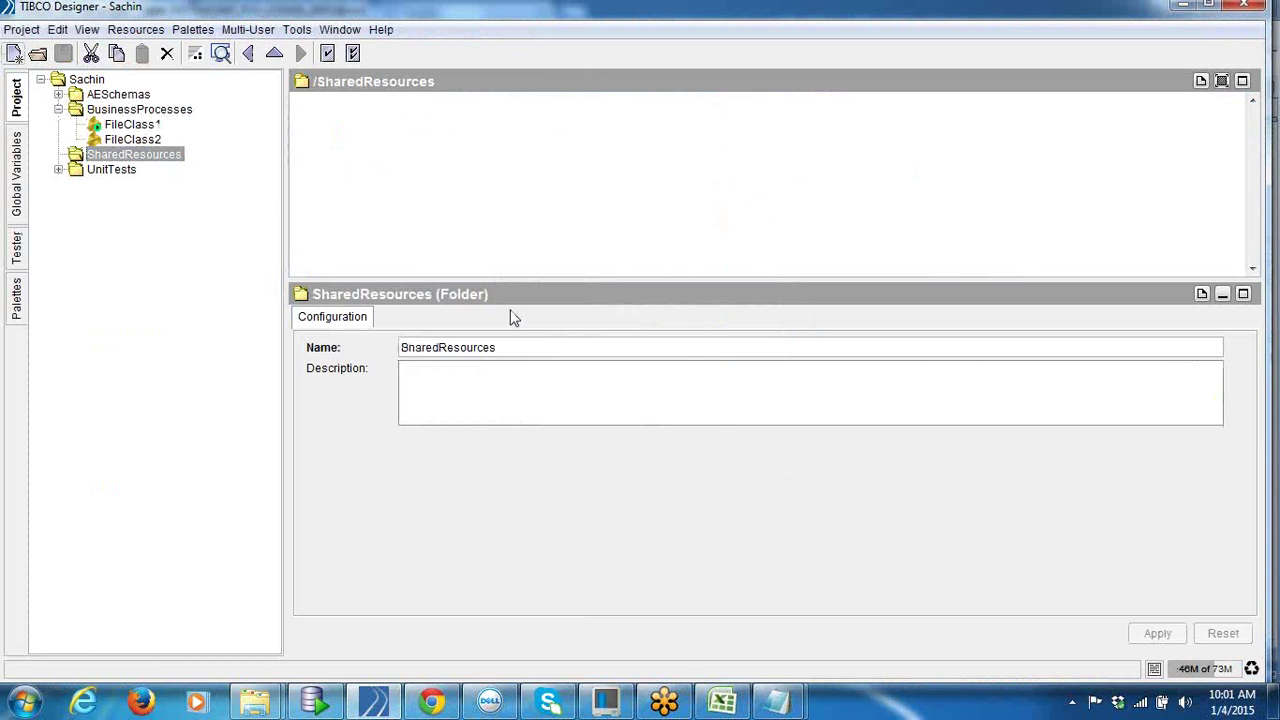
Step: Add a Data Format resource from the Parse palette to the SharedResources folder
{"action": "right_click", "coordinate": [479, 157]}
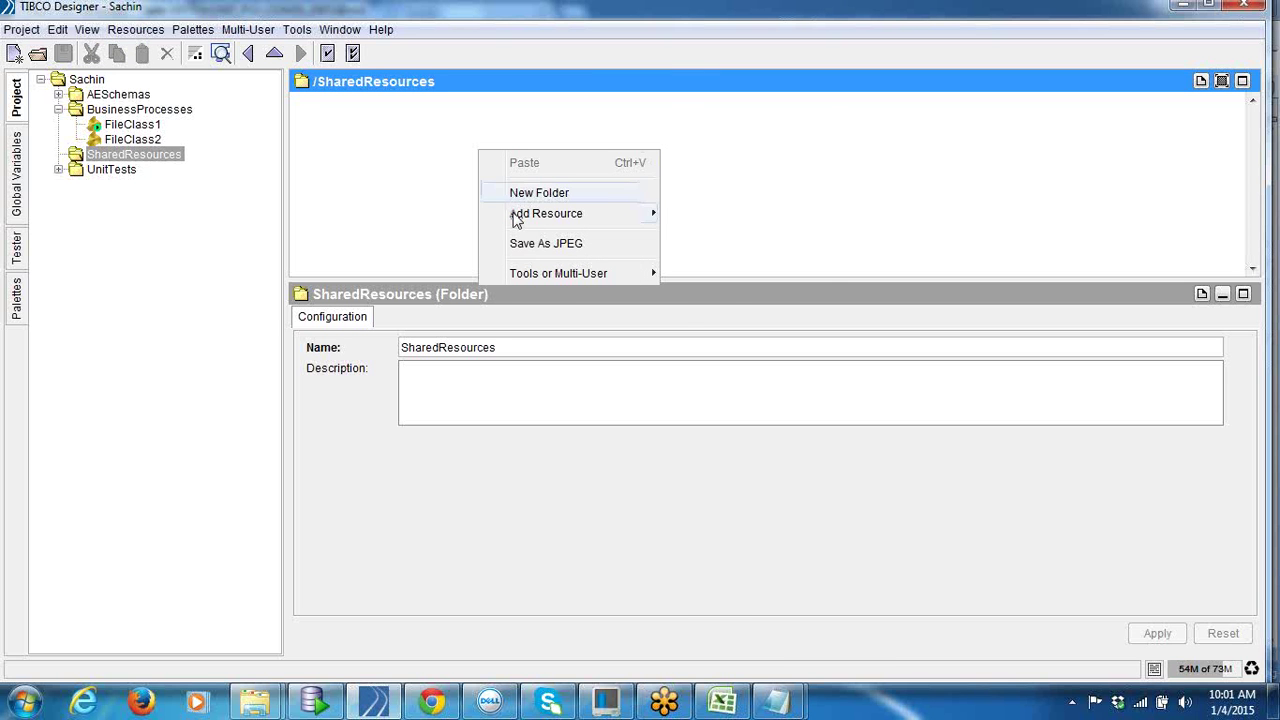
{"action": "mouse_move", "coordinate": [517, 220]}
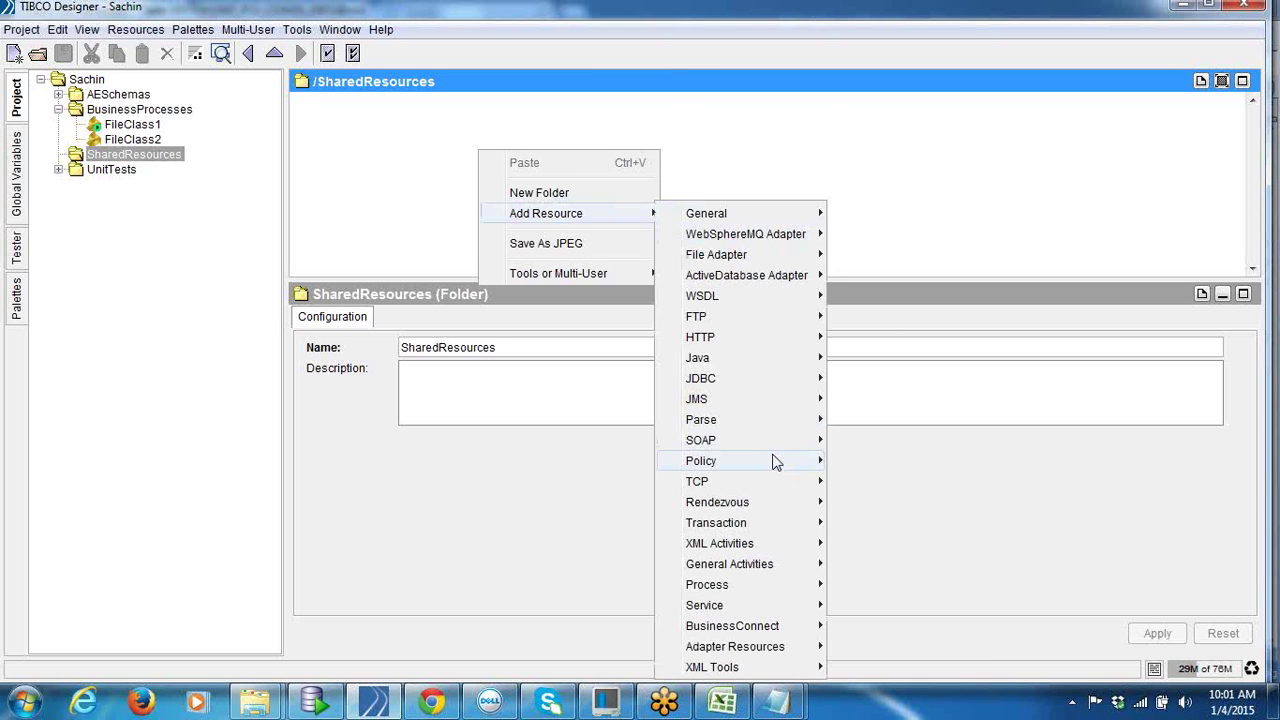
{"action": "mouse_move", "coordinate": [732, 590]}
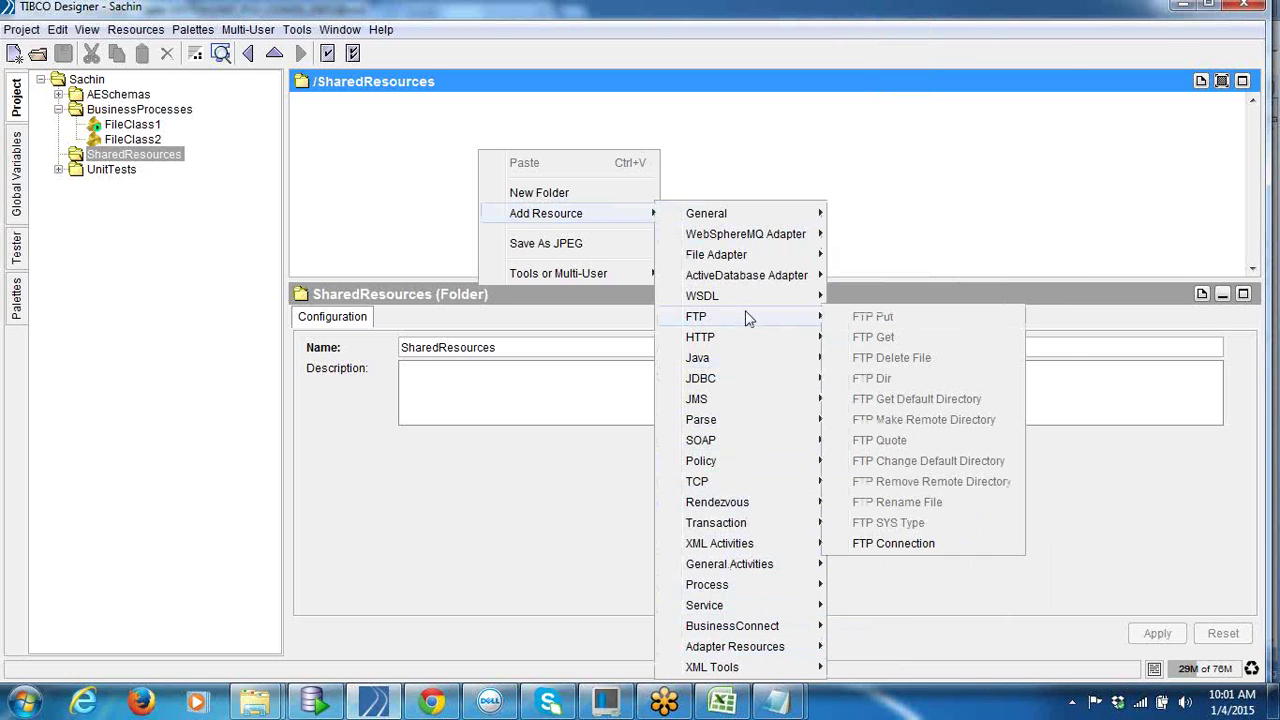
{"action": "mouse_move", "coordinate": [735, 442]}
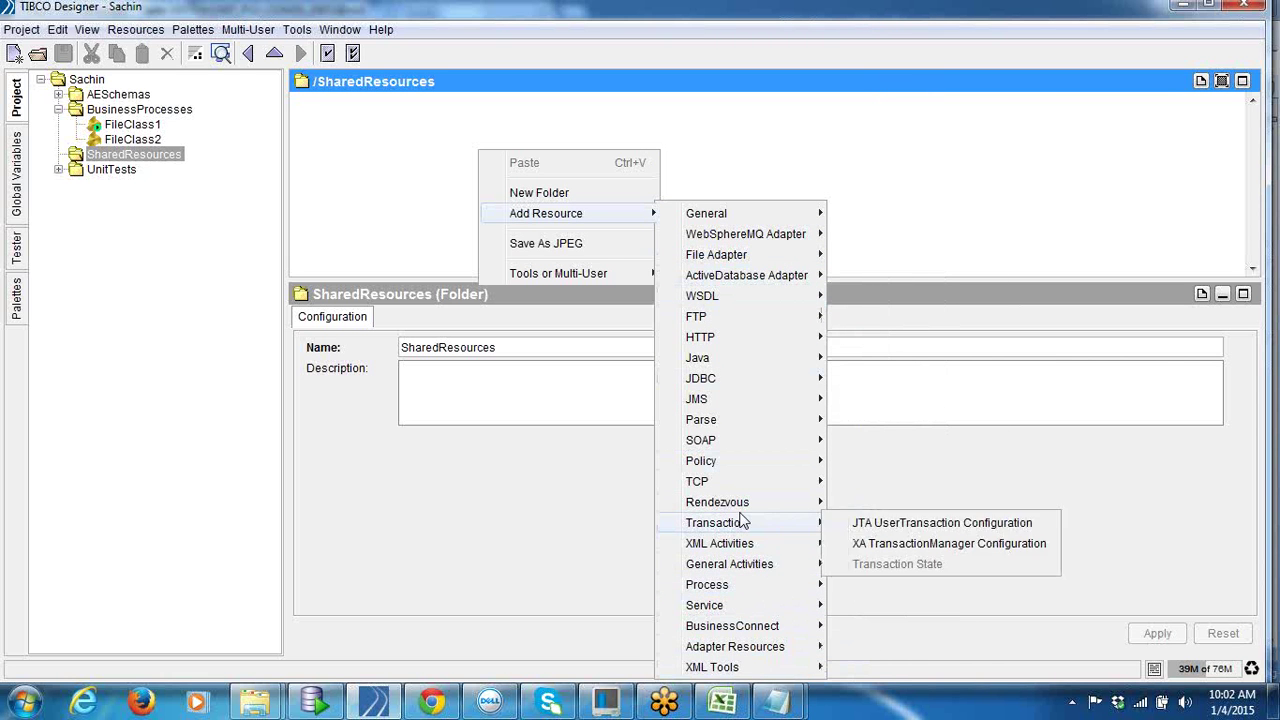
{"action": "mouse_move", "coordinate": [752, 422]}
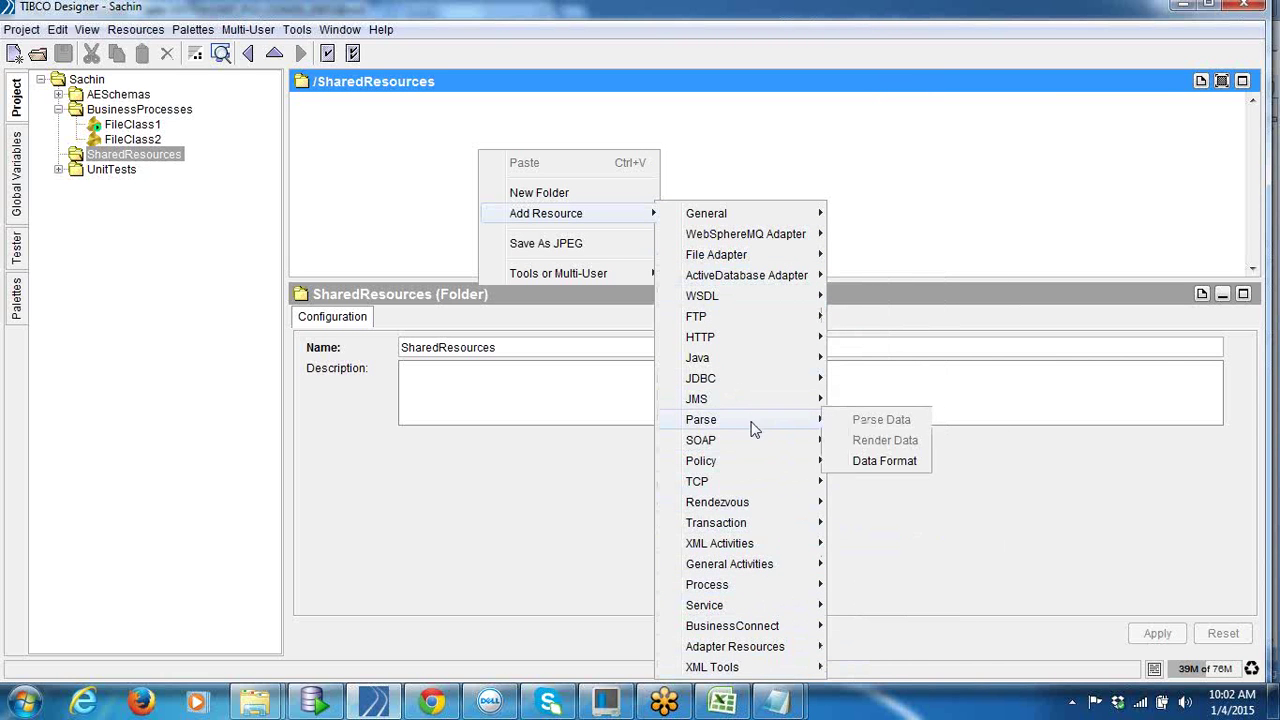
{"action": "left_click", "coordinate": [862, 462]}
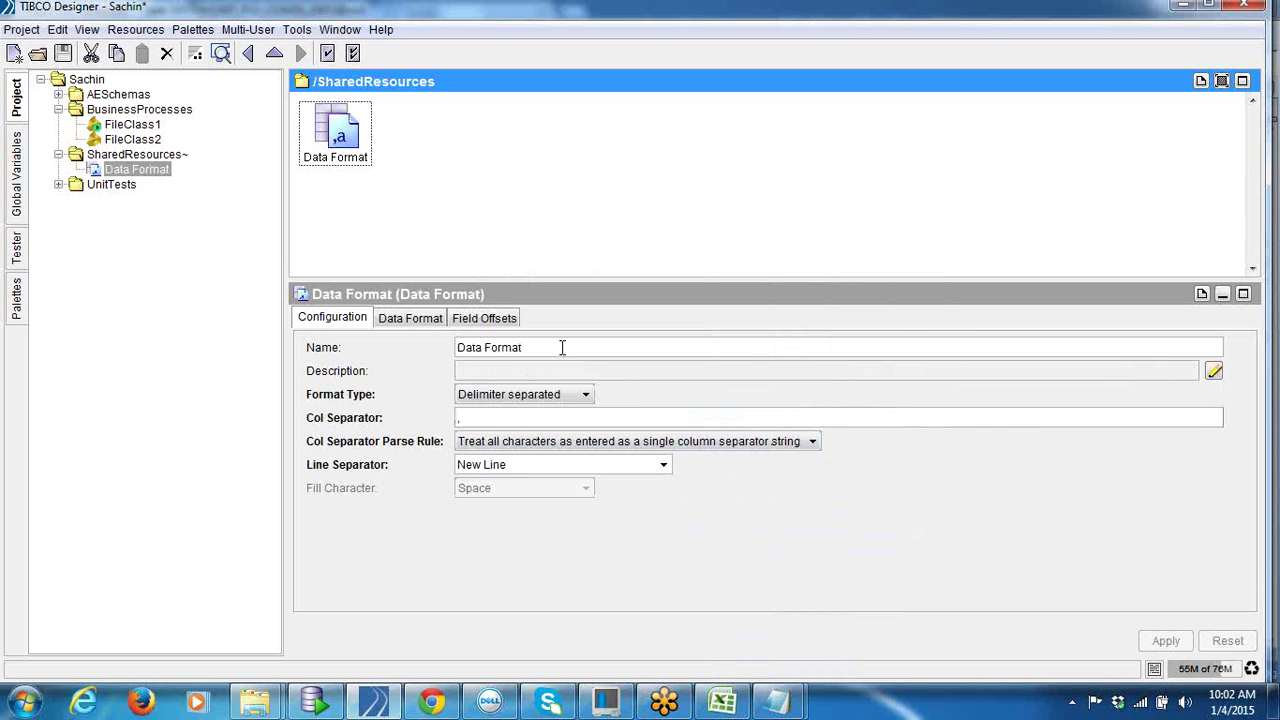
Step: Rename the new resource as DataFormat and set its format type to Fixed format
{"action": "left_click", "coordinate": [485, 347]}
{"action": "key", "text": "BackSpace"}
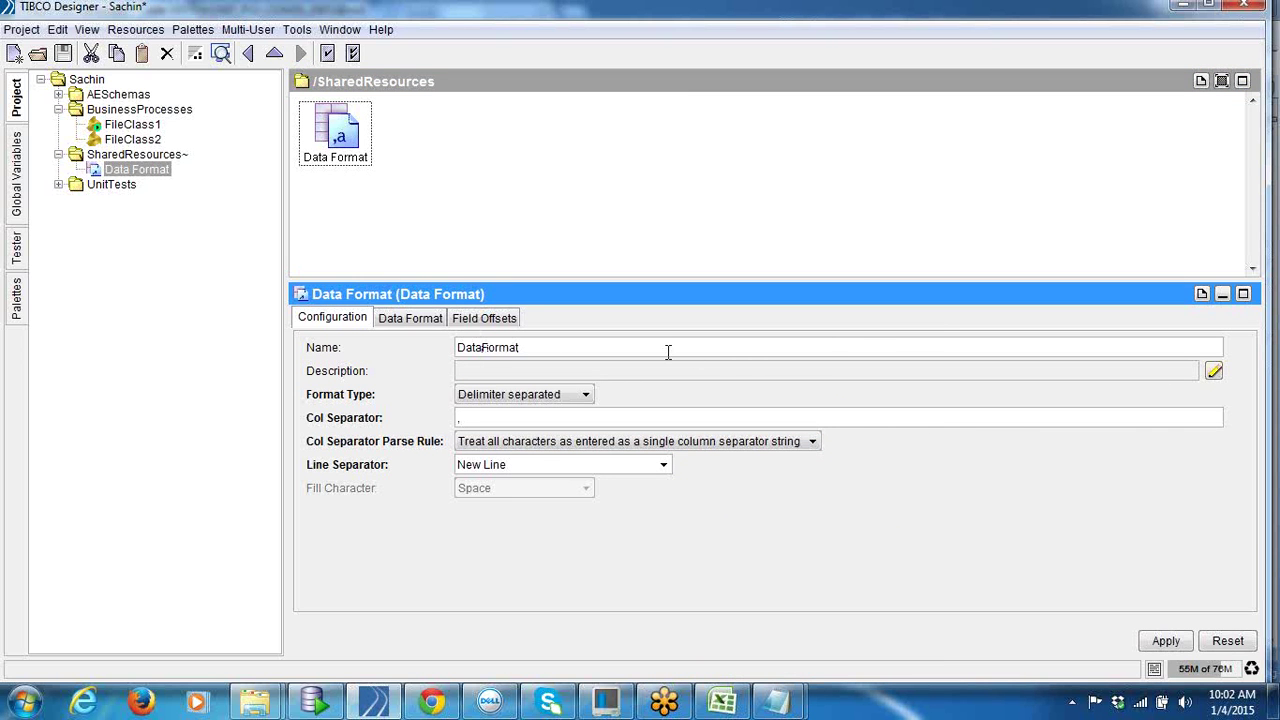
{"action": "left_click", "coordinate": [587, 395]}
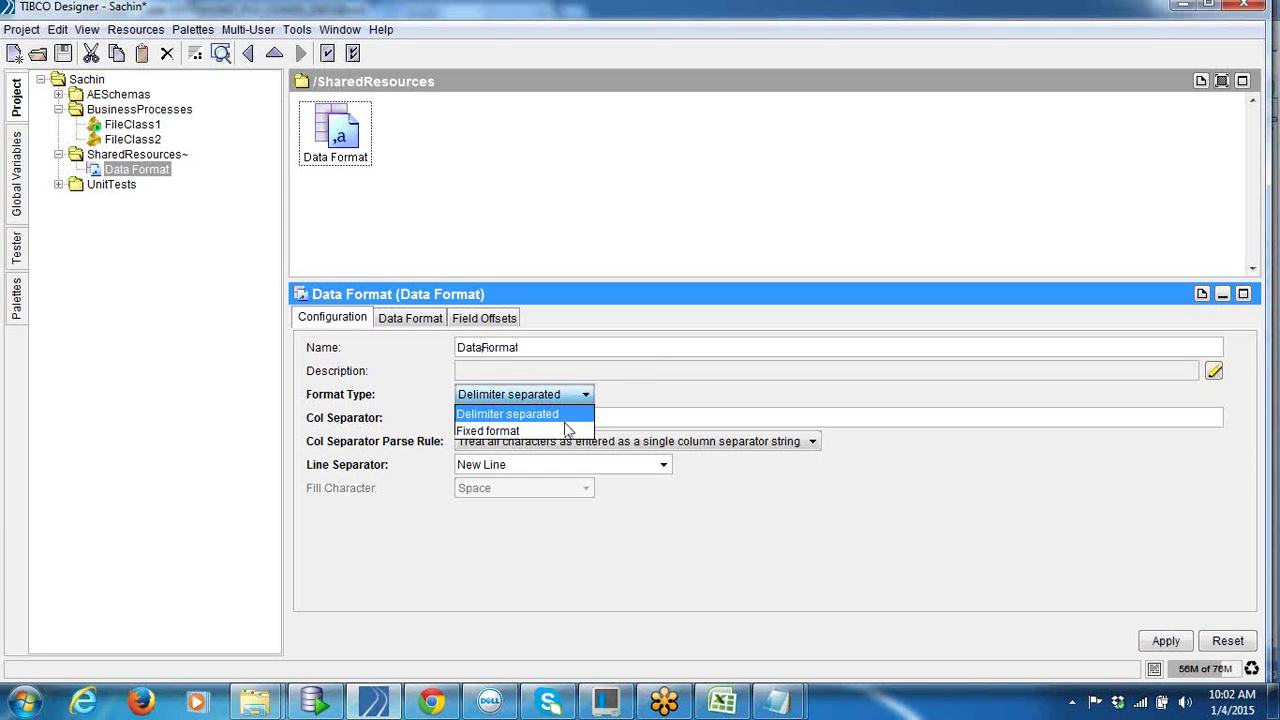
{"action": "left_click", "coordinate": [566, 431]}
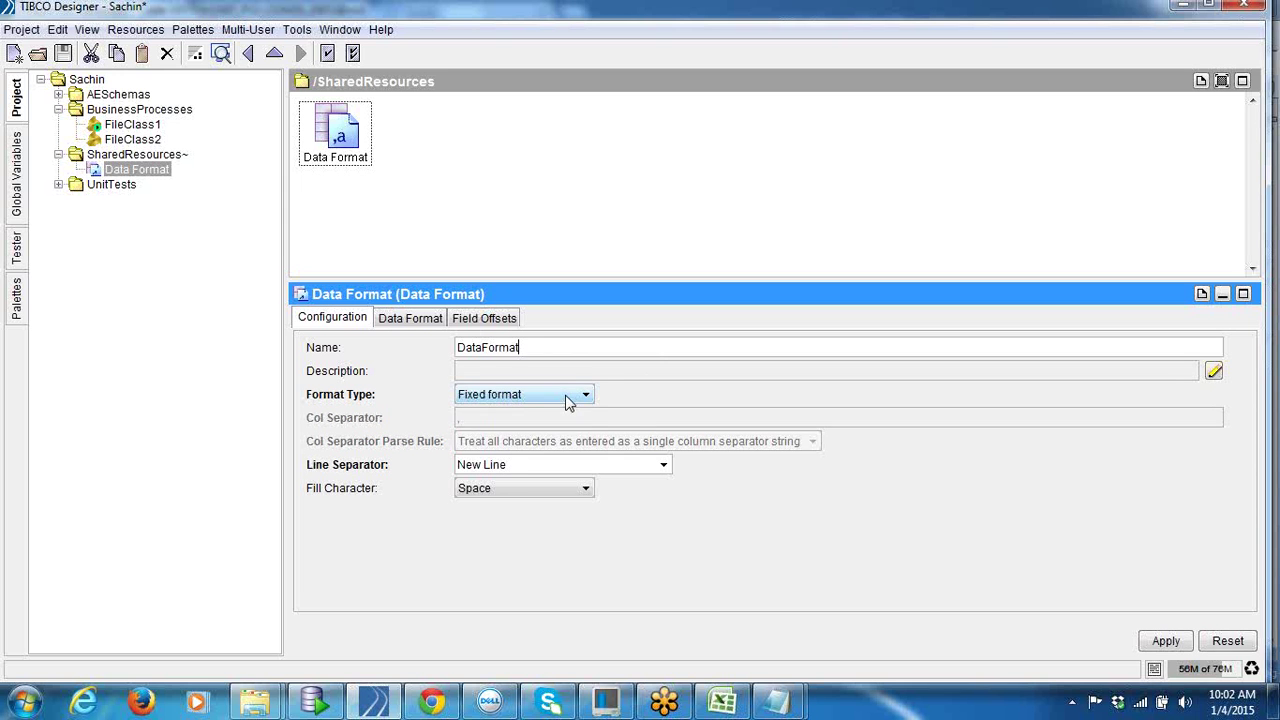
Step: Switch the format type to Delimiter separated to view its column separator settings, and return it to Fixed format
{"action": "left_click", "coordinate": [566, 398]}
{"action": "left_click", "coordinate": [566, 414]}
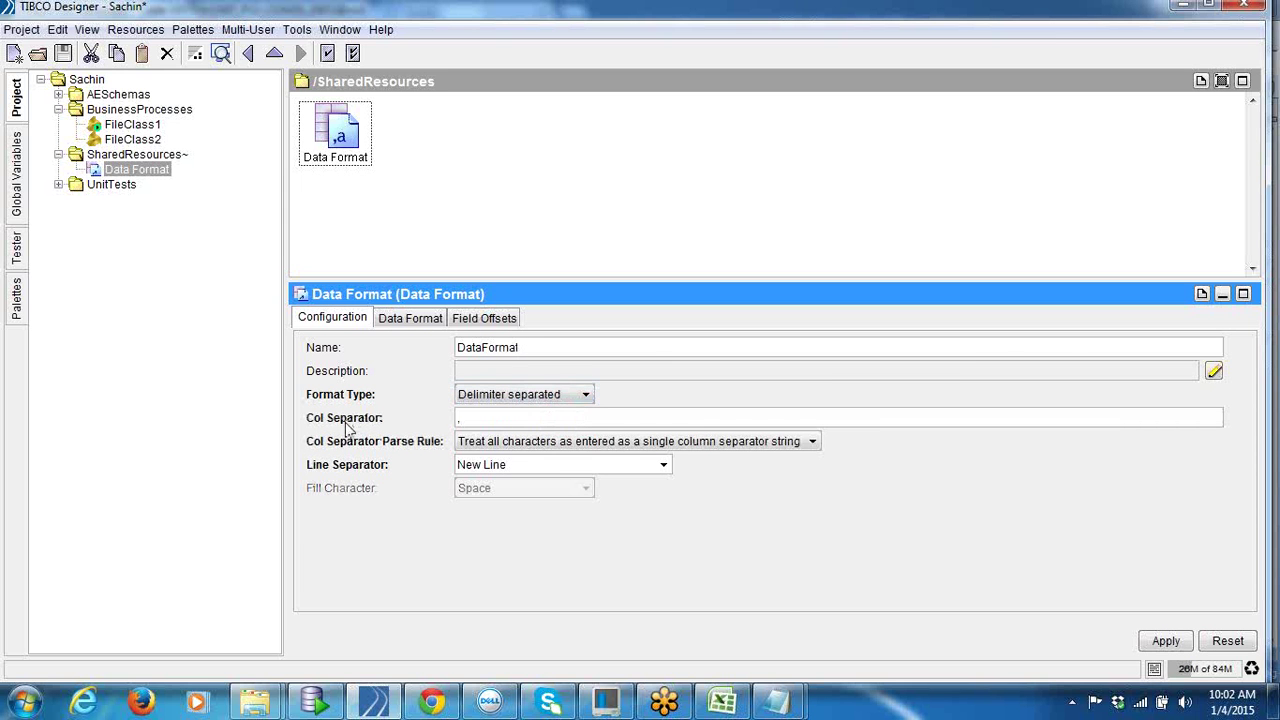
{"action": "left_click", "coordinate": [585, 398]}
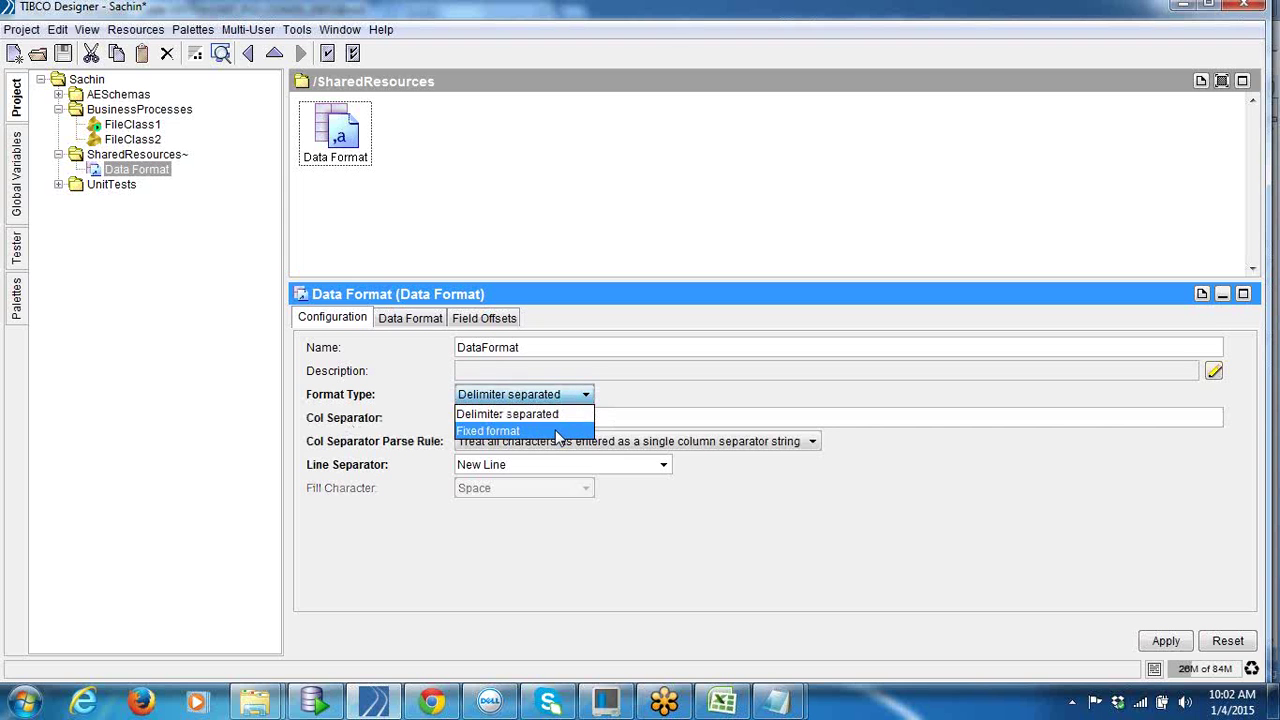
{"action": "left_click", "coordinate": [557, 432]}
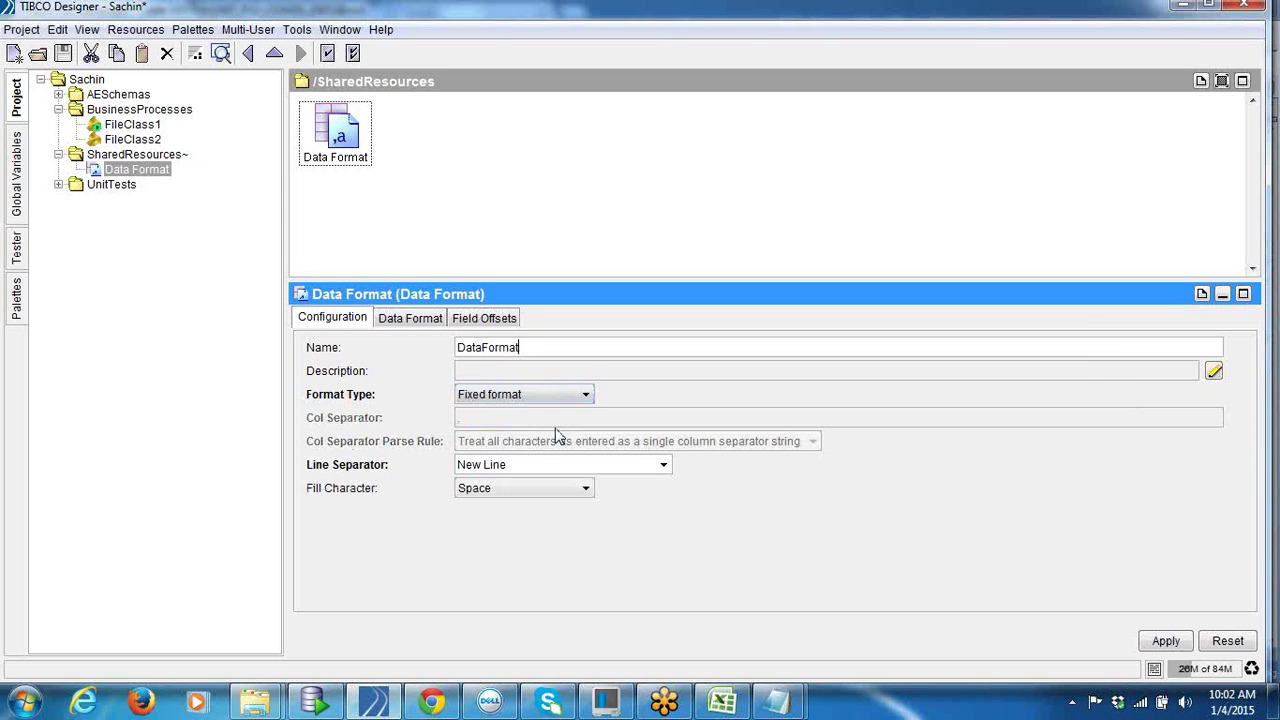
Step: Check the line separator and fill character options, keeping New Line and Space
{"action": "left_click", "coordinate": [663, 465]}
{"action": "left_click", "coordinate": [663, 465]}
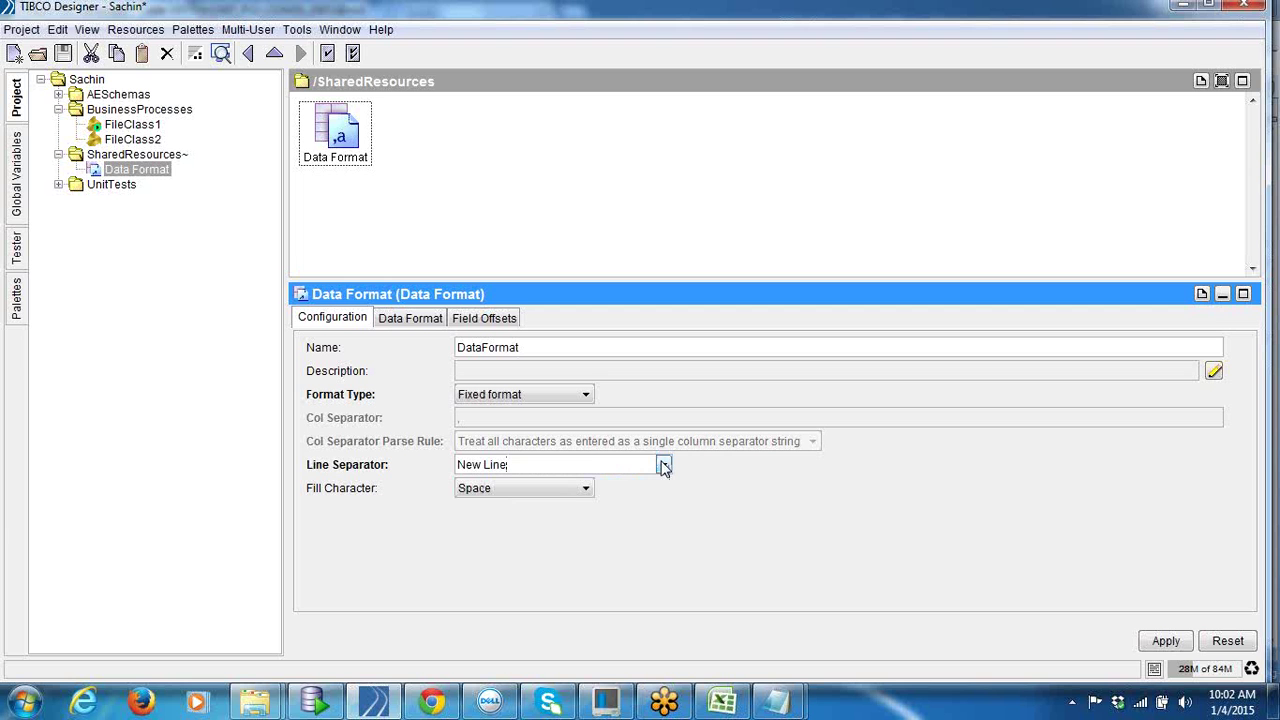
{"action": "left_click", "coordinate": [585, 490]}
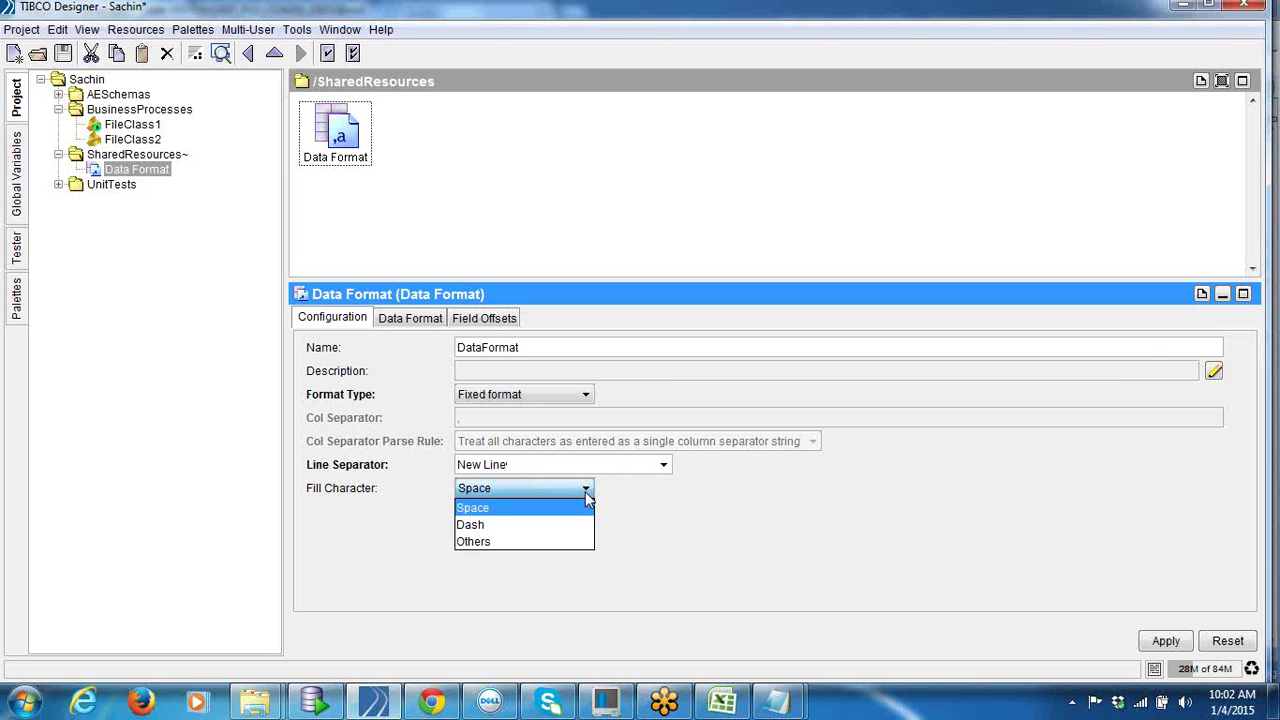
{"action": "left_click", "coordinate": [585, 492]}
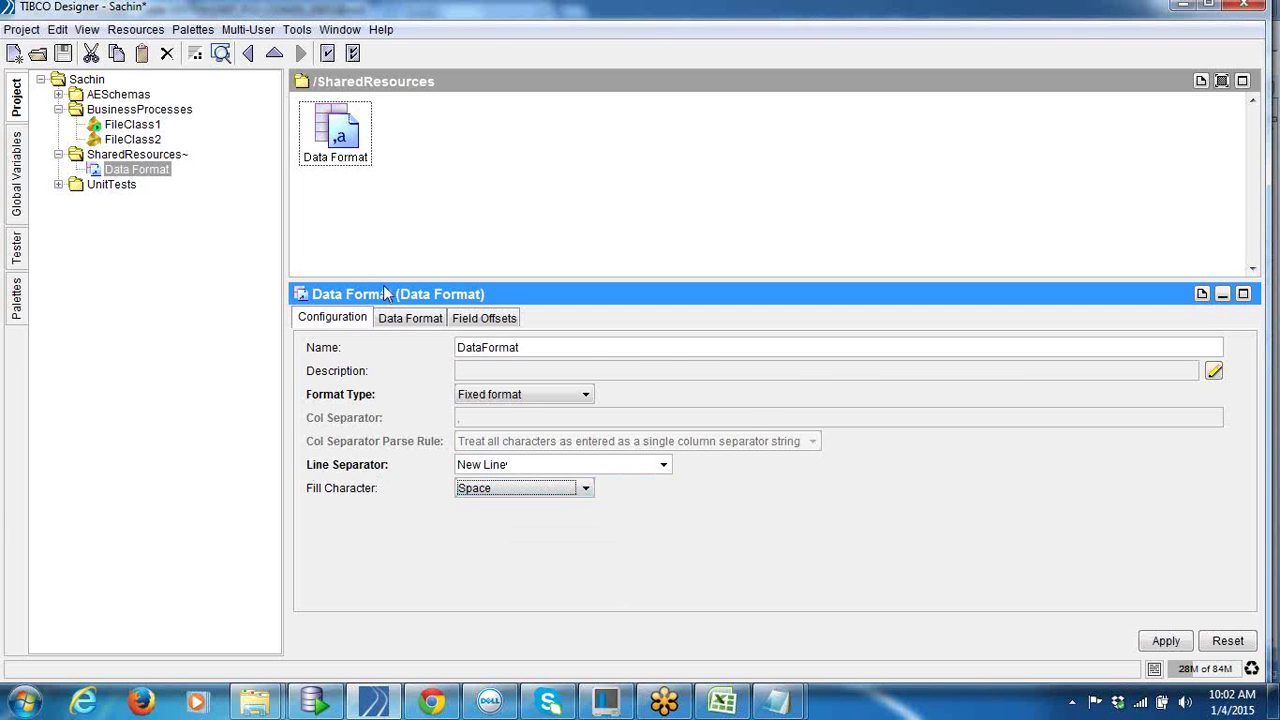
Step: Add a root complex element with four child elements to the resource's data format definition
{"action": "left_click", "coordinate": [412, 320]}
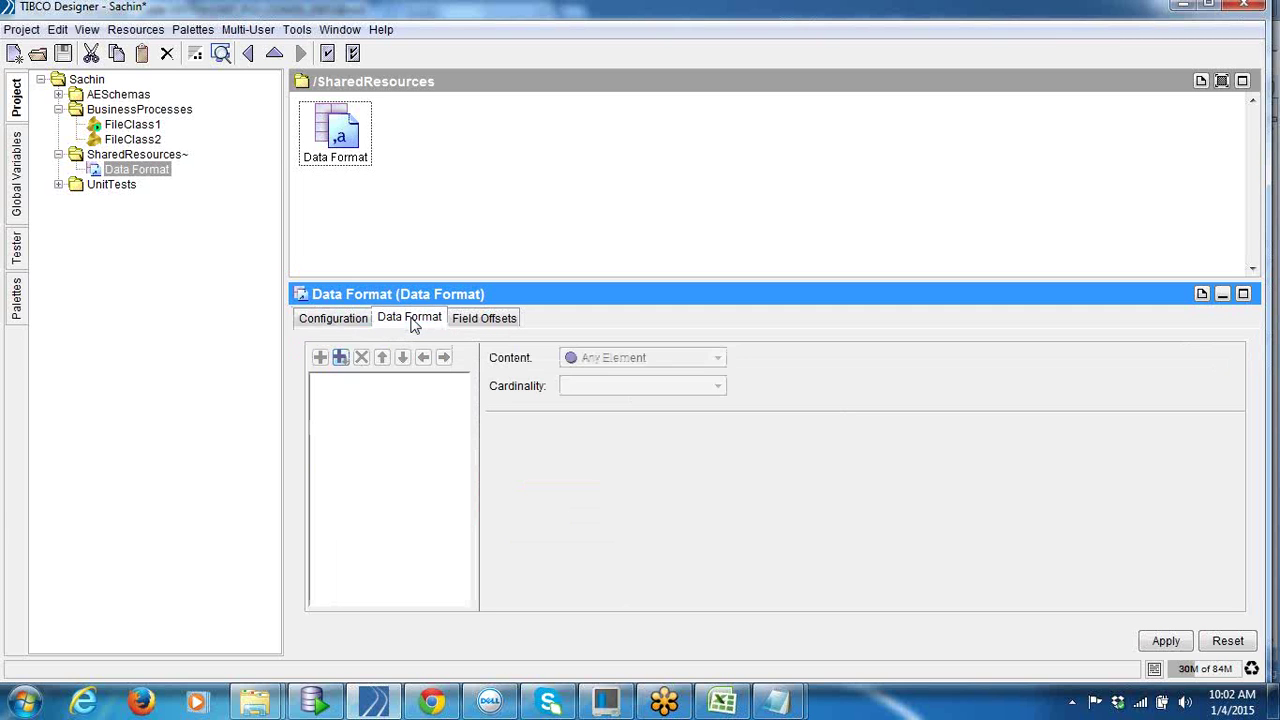
{"action": "left_click", "coordinate": [340, 358]}
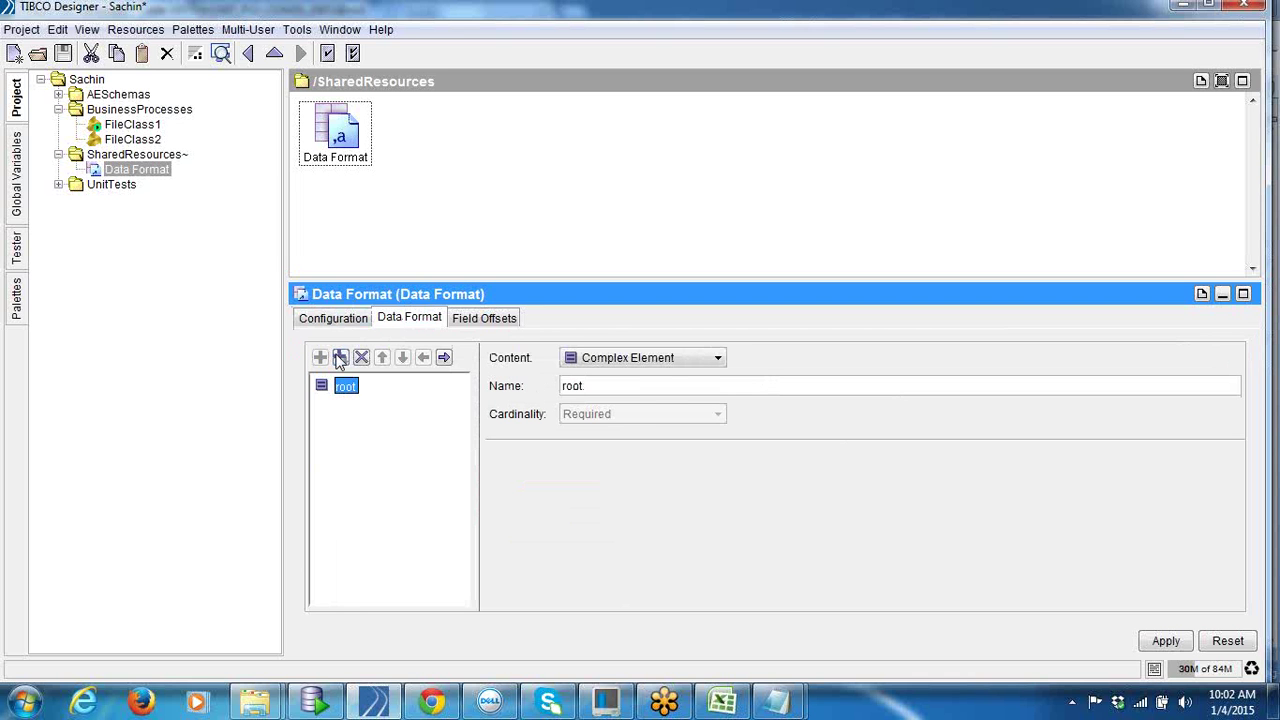
{"action": "left_click", "coordinate": [340, 358]}
{"action": "left_click", "coordinate": [340, 358]}
{"action": "left_click", "coordinate": [340, 358]}
{"action": "left_click", "coordinate": [340, 358]}
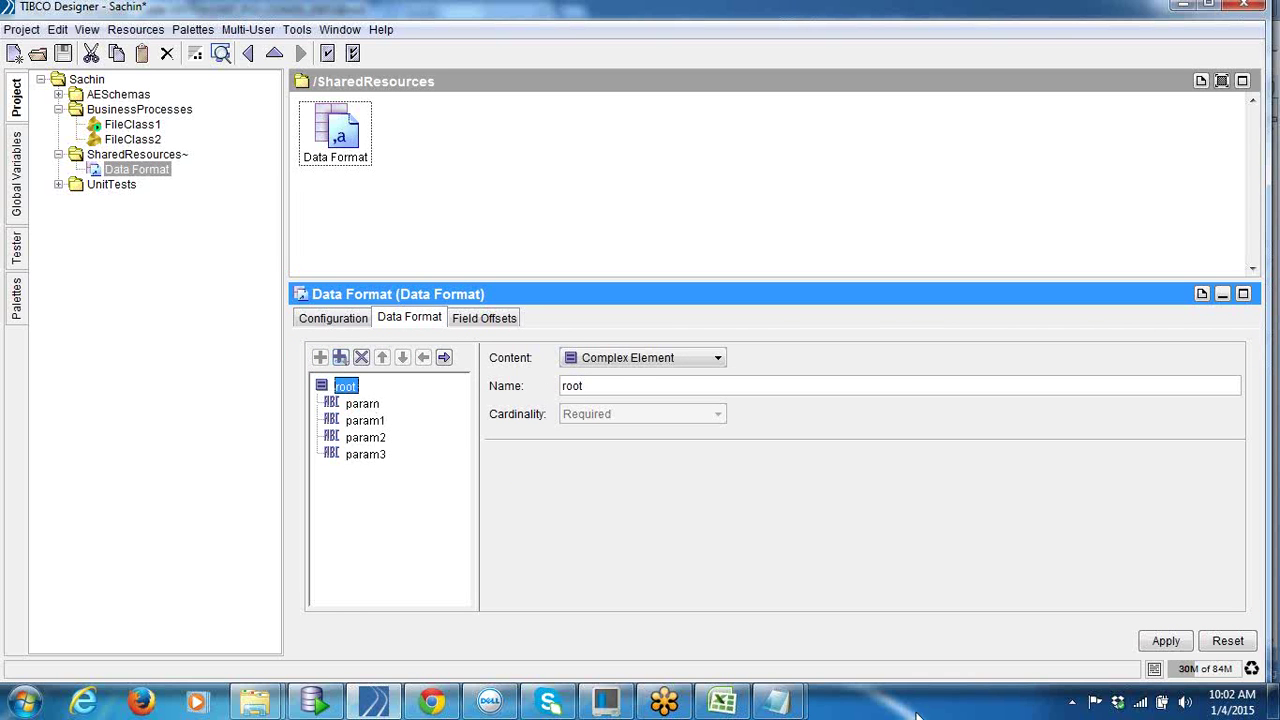
Step: Check the column names in DataTransformFixed1.txt in Notepad and return to TIBCO Designer
{"action": "mouse_move", "coordinate": [790, 702]}
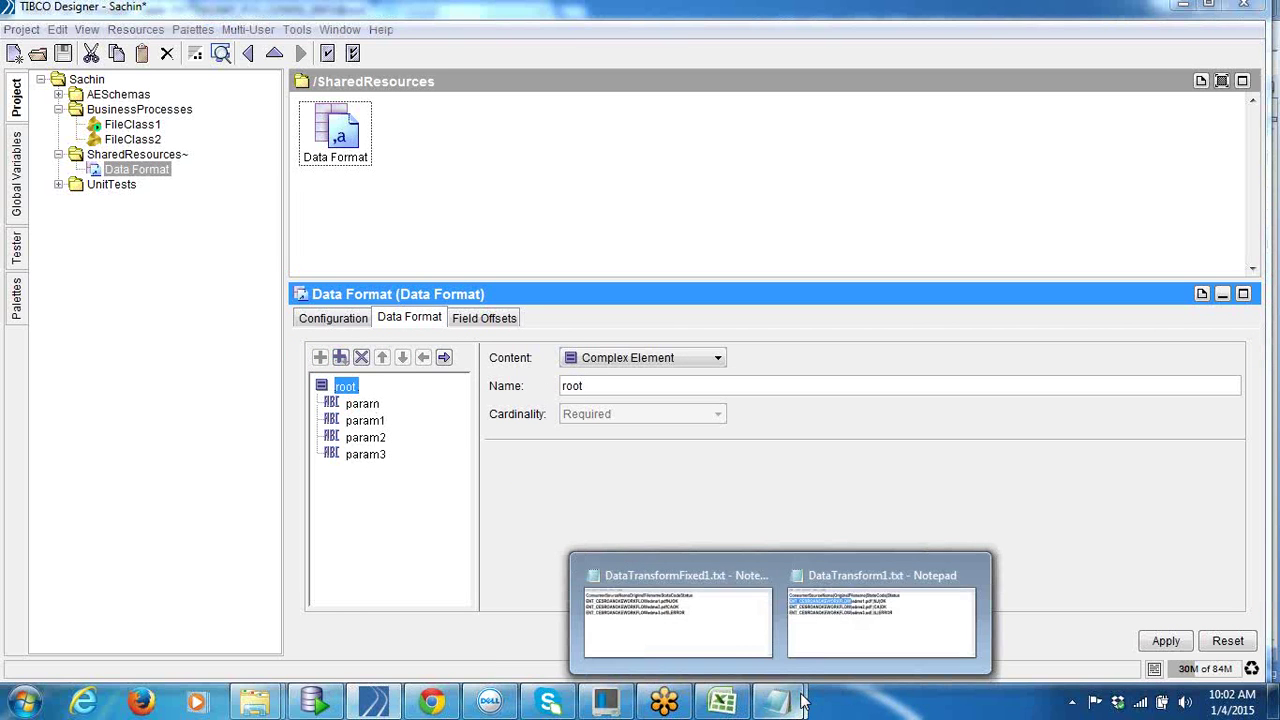
{"action": "left_click", "coordinate": [702, 631]}
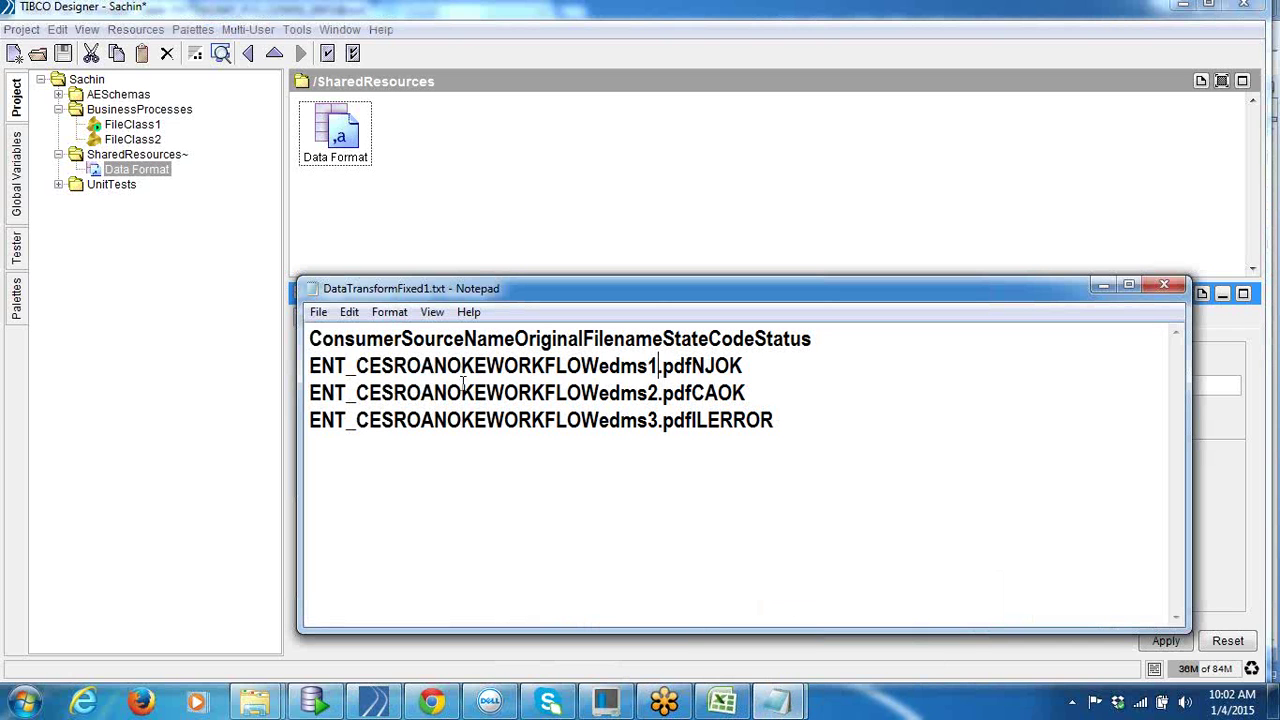
{"action": "left_click", "coordinate": [1102, 287]}
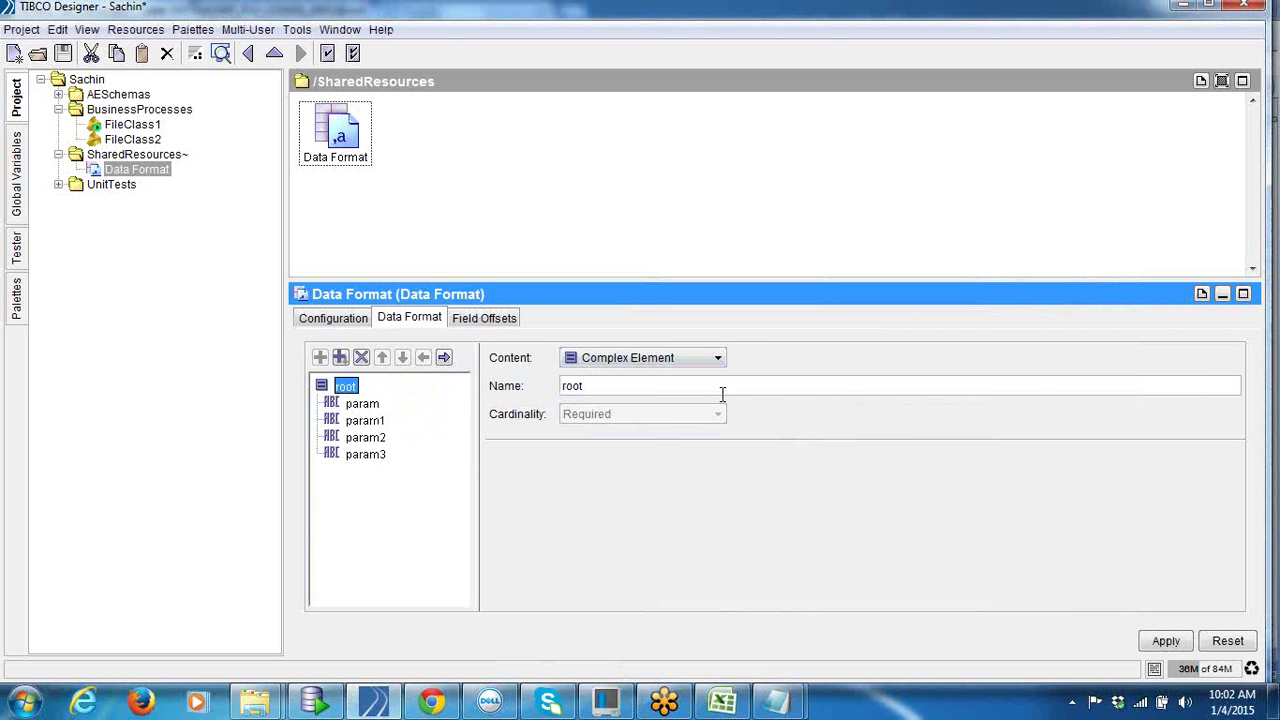
Step: Rename the root element as member, and make its first child an optional element named consumerSourceName
{"action": "left_click", "coordinate": [377, 395]}
{"action": "type", "text": "member"}
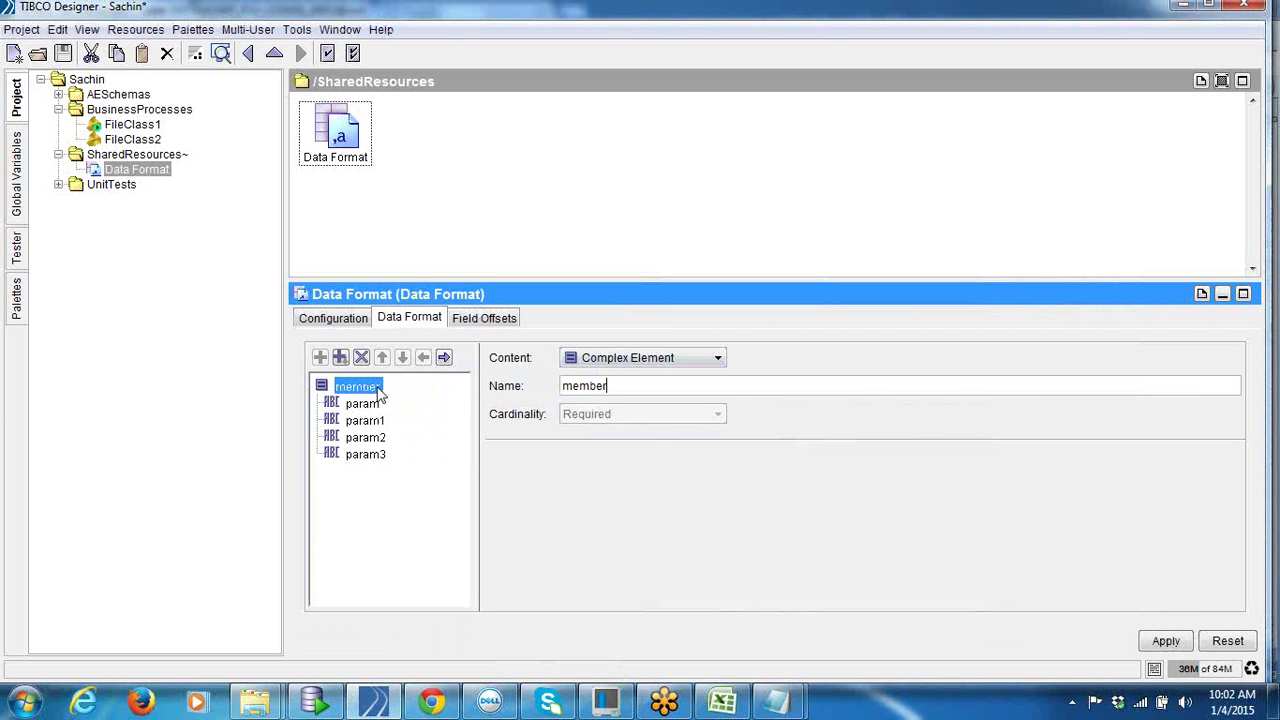
{"action": "left_click", "coordinate": [372, 404]}
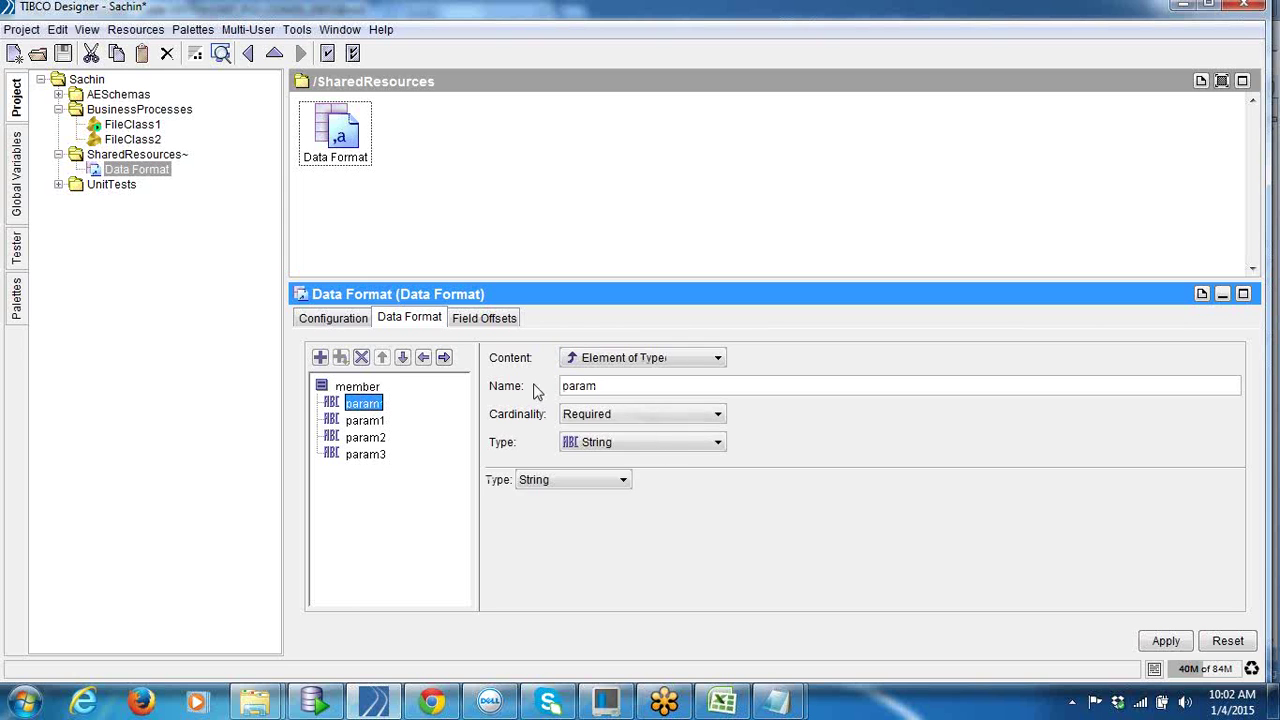
{"action": "left_click", "coordinate": [675, 424]}
{"action": "left_click", "coordinate": [664, 451]}
{"action": "left_click_drag", "start_coordinate": [623, 386], "coordinate": [513, 373]}
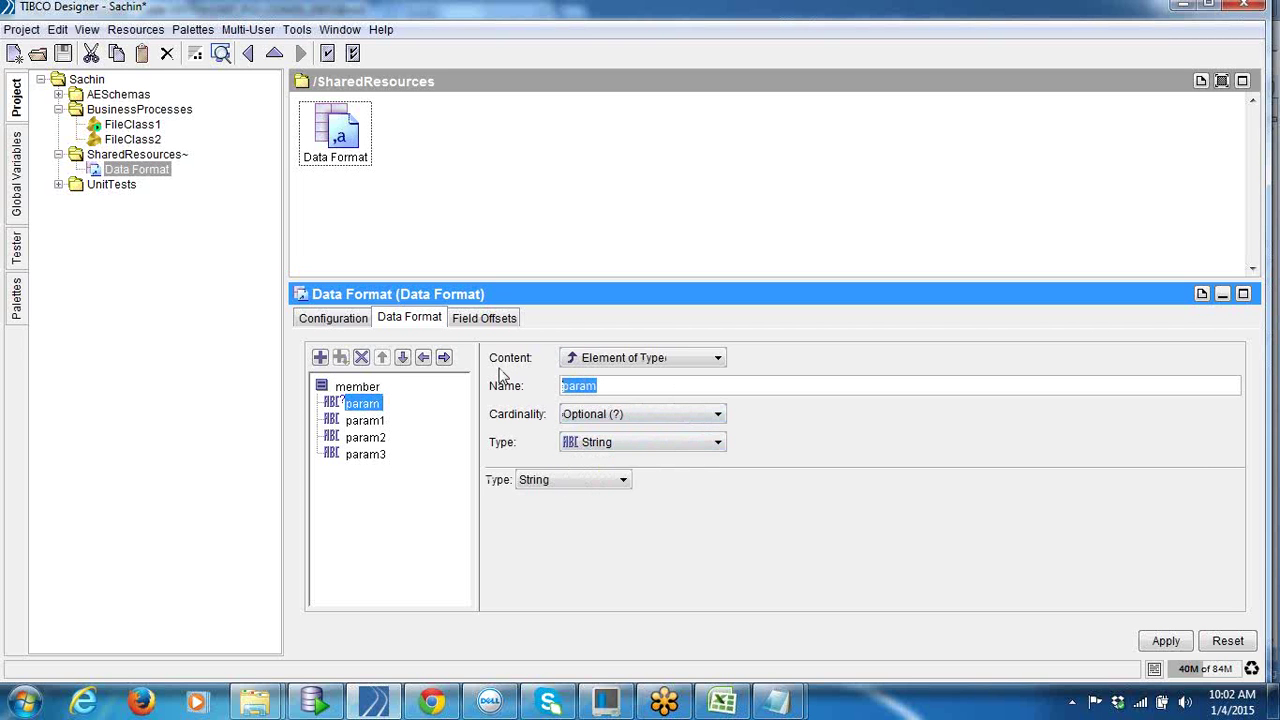
{"action": "type", "text": "cons"}
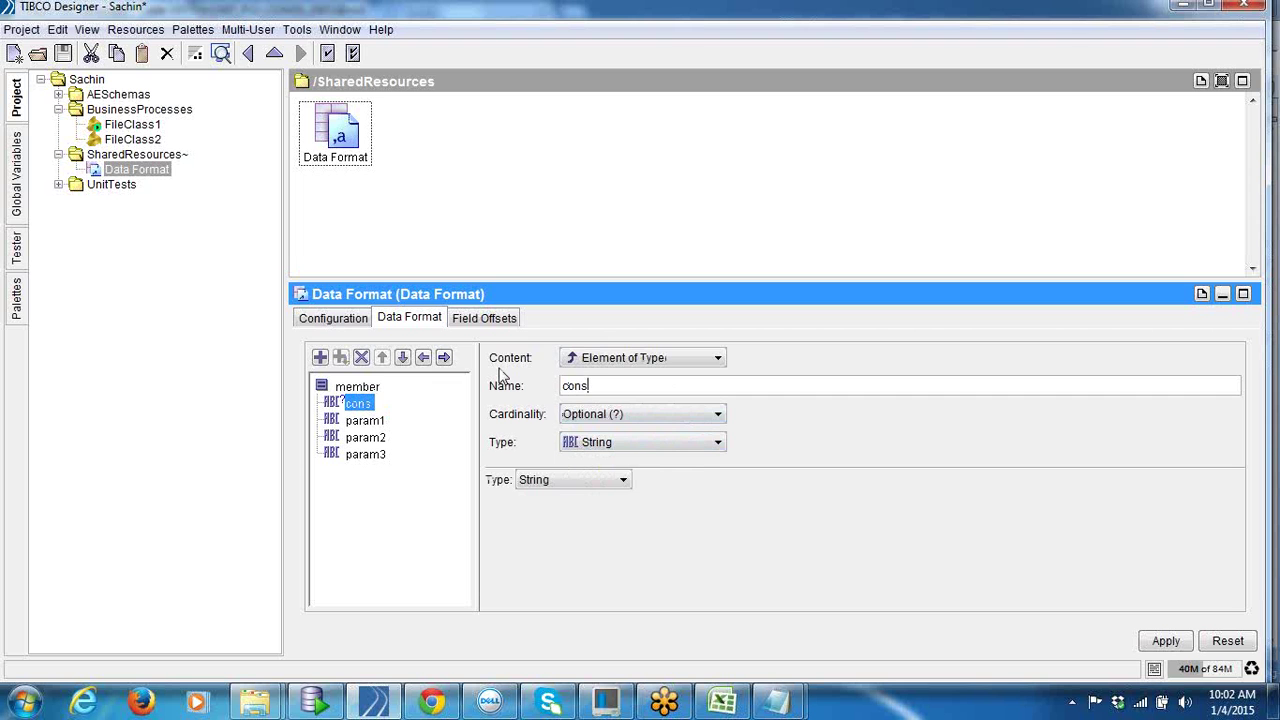
{"action": "type", "text": "umerSourceName"}
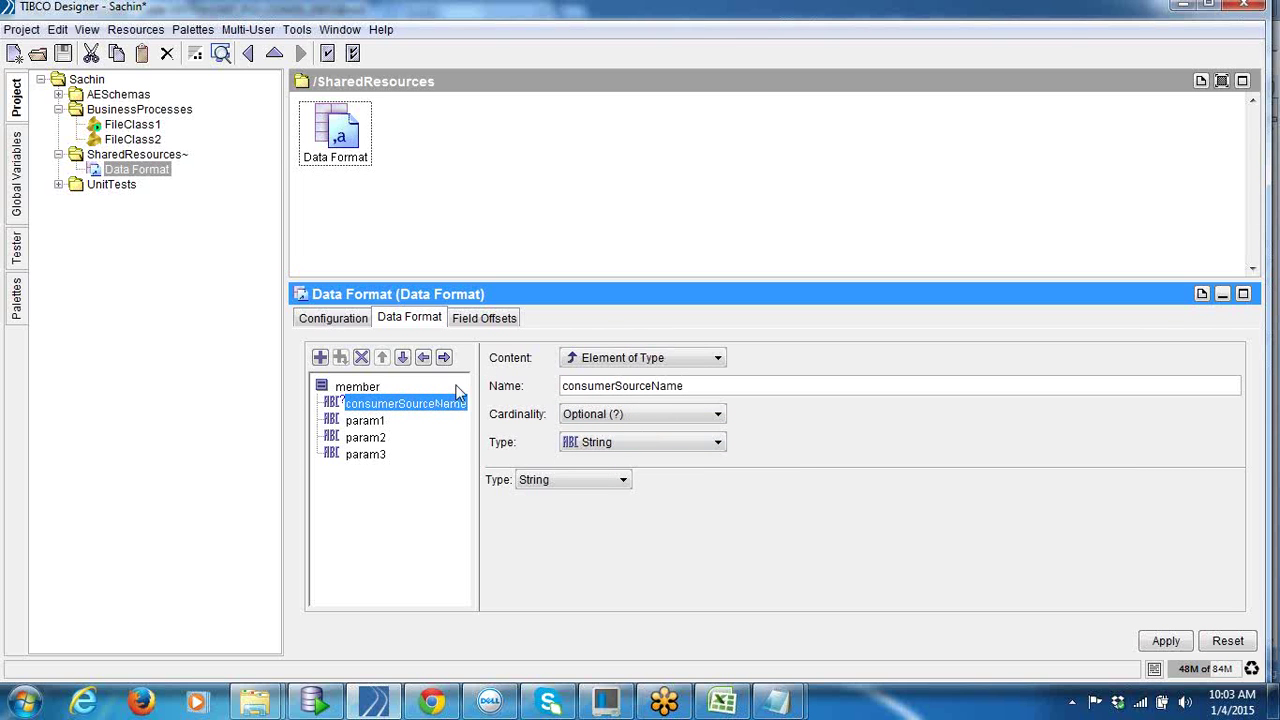
Step: Rename the second child element as originalFileName and set its cardinality to Optional
{"action": "left_click", "coordinate": [366, 422]}
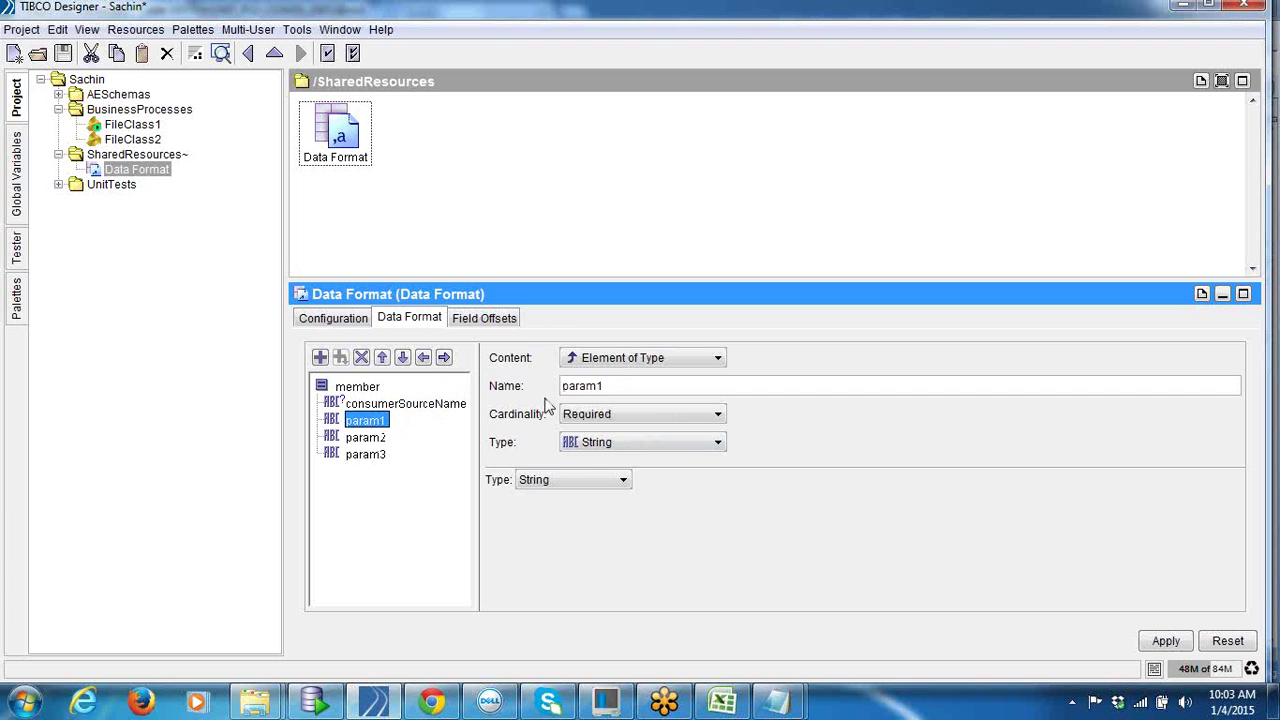
{"action": "double_click", "coordinate": [617, 385]}
{"action": "type", "text": "originalFie"}
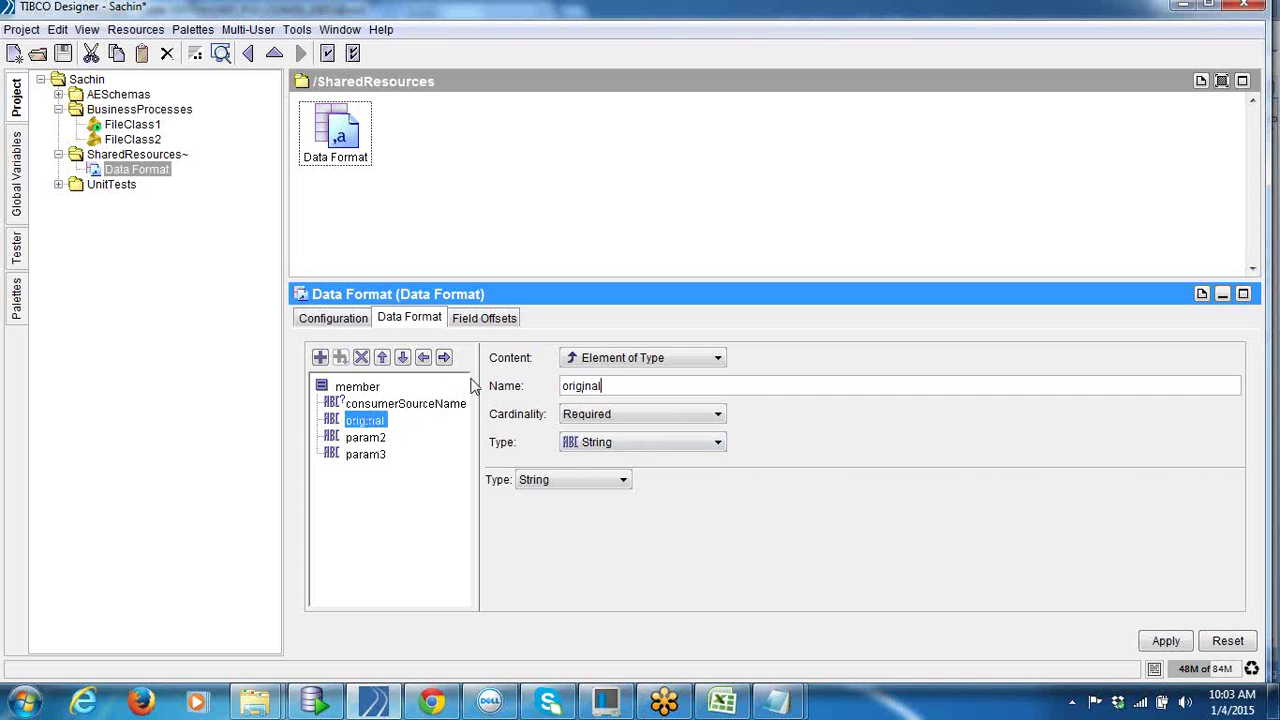
{"action": "key", "text": "BackSpace"}
{"action": "type", "text": "leName"}
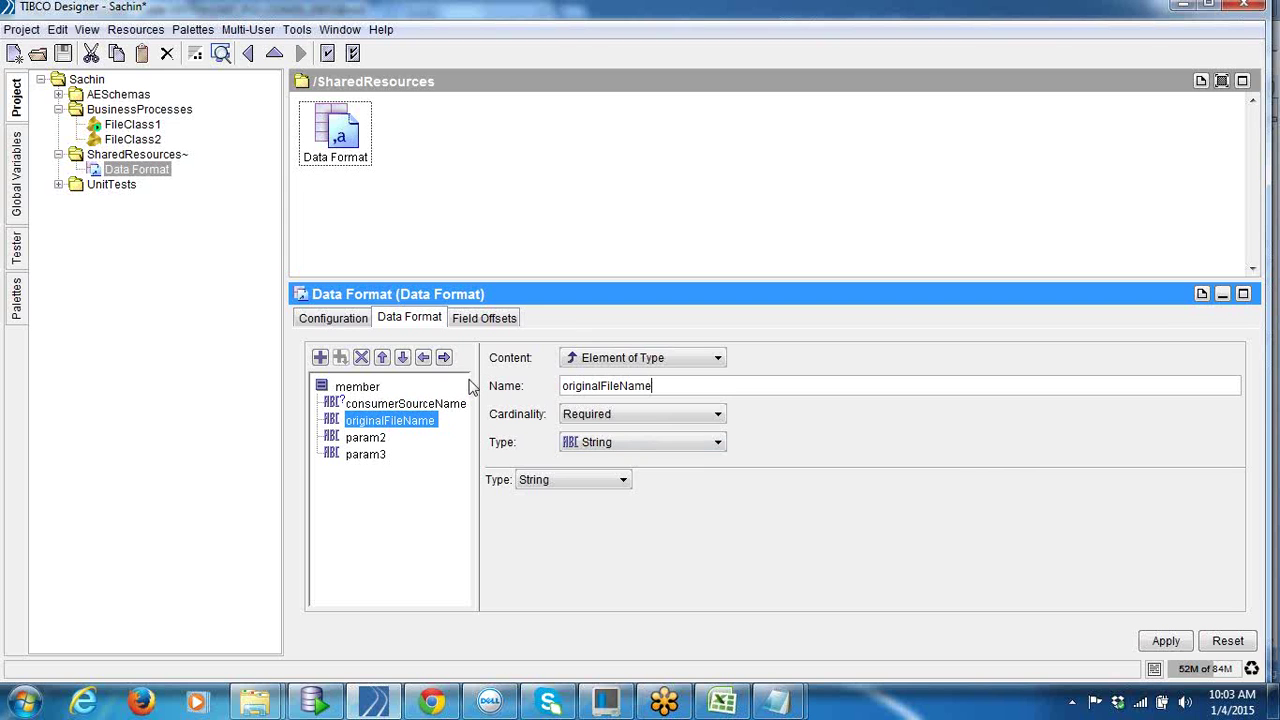
{"action": "left_click", "coordinate": [588, 414]}
{"action": "left_click", "coordinate": [585, 449]}
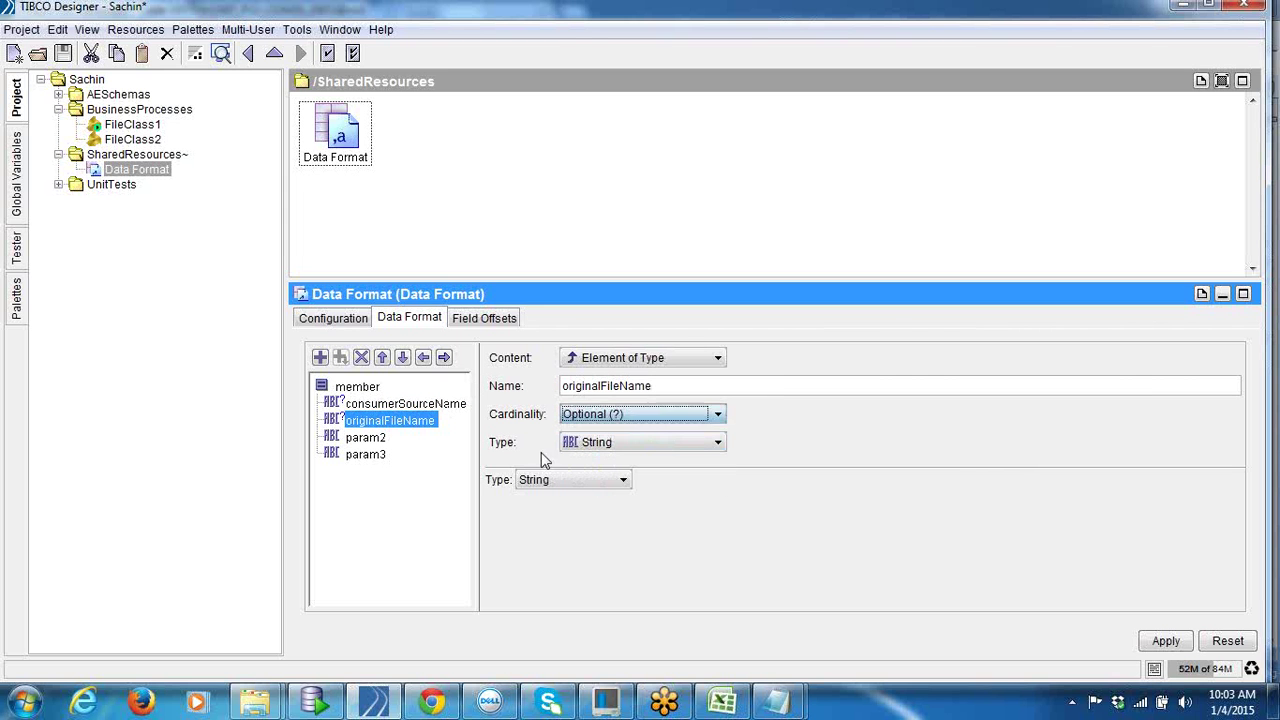
Step: Rename the third child element as stateCode and set its cardinality to Optional
{"action": "left_click", "coordinate": [377, 440]}
{"action": "triple_click", "coordinate": [674, 390]}
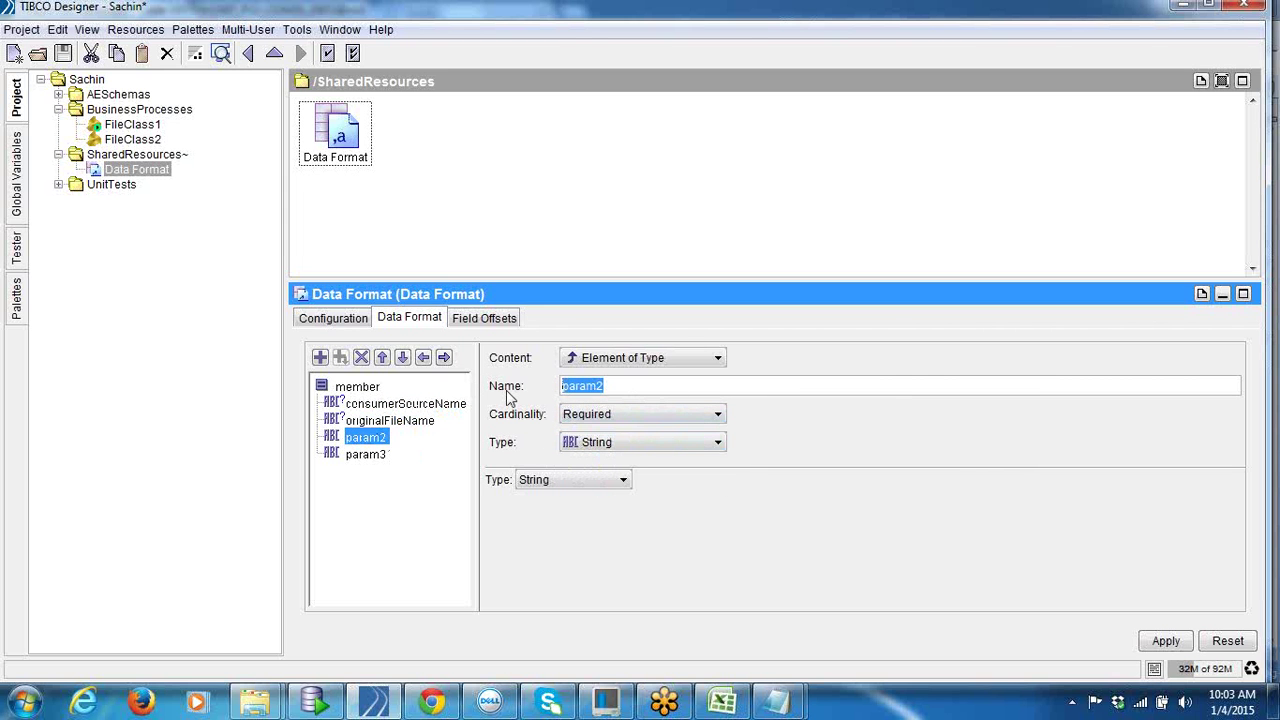
{"action": "type", "text": "stateCode"}
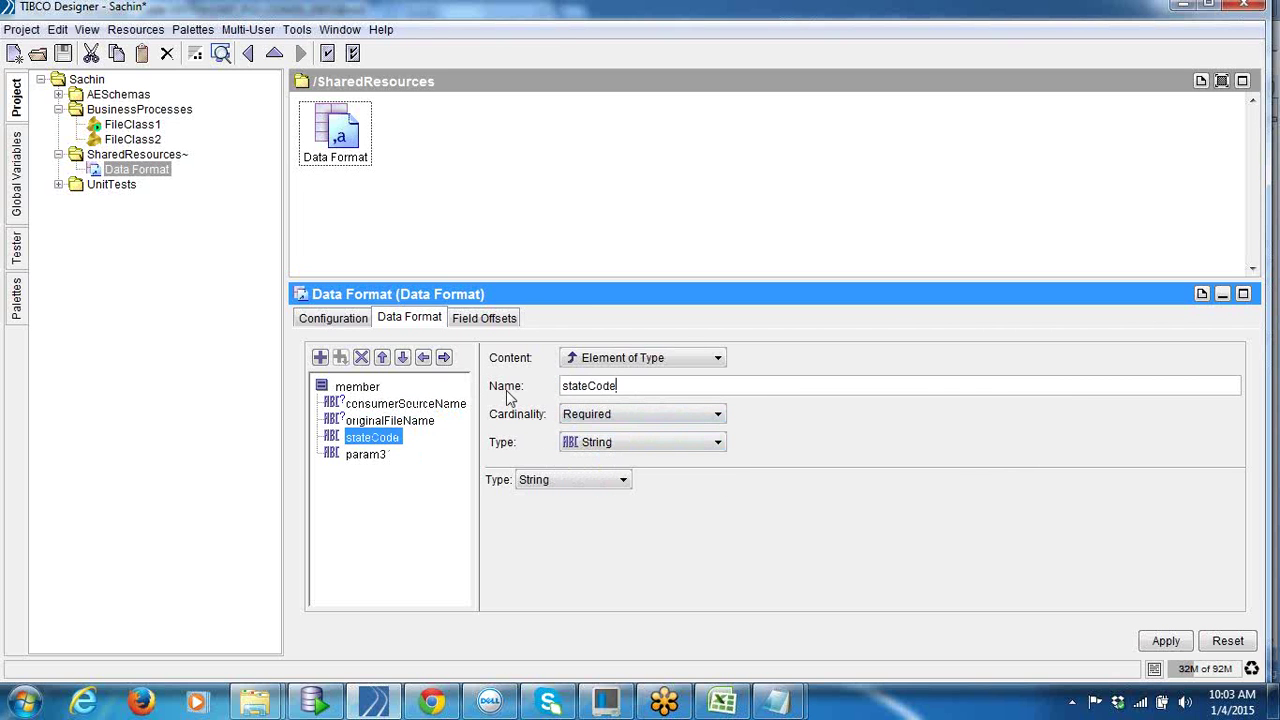
{"action": "left_click", "coordinate": [588, 414]}
{"action": "left_click", "coordinate": [610, 451]}
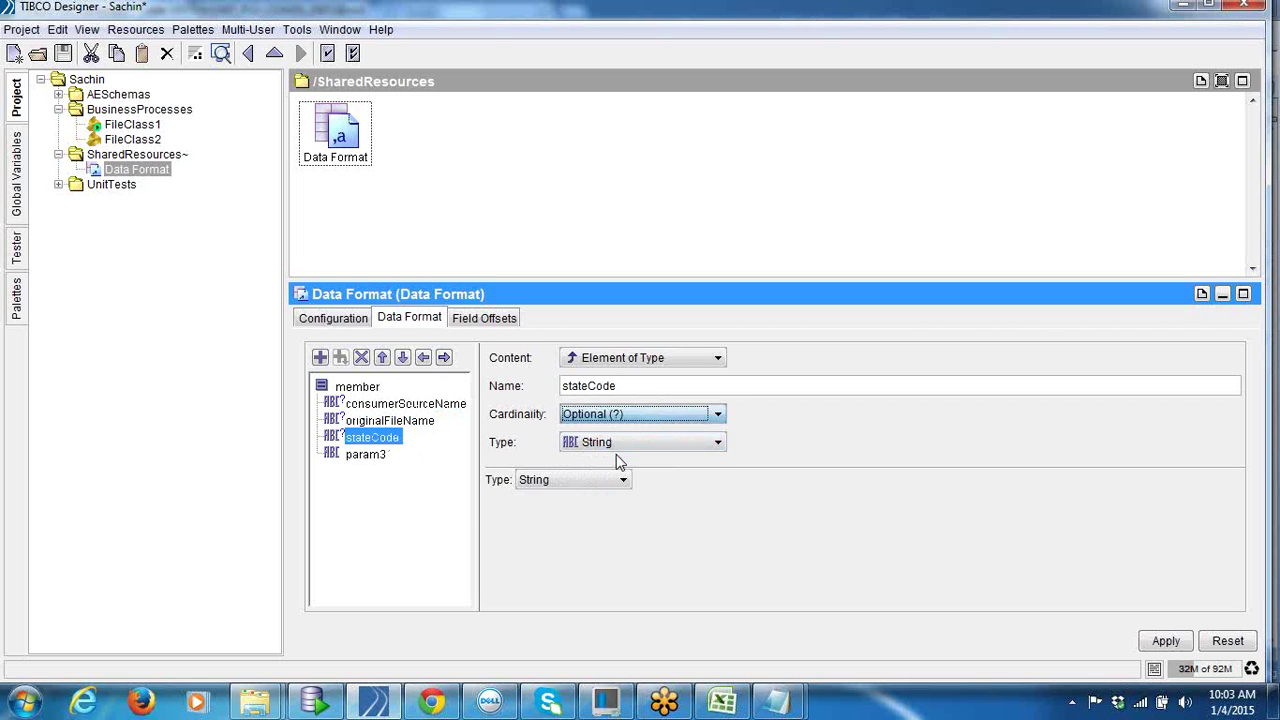
Step: Make the fourth child an optional element named status, matching the text file's last column, and apply the changes without checking references
{"action": "left_click", "coordinate": [380, 456]}
{"action": "triple_click", "coordinate": [644, 392]}
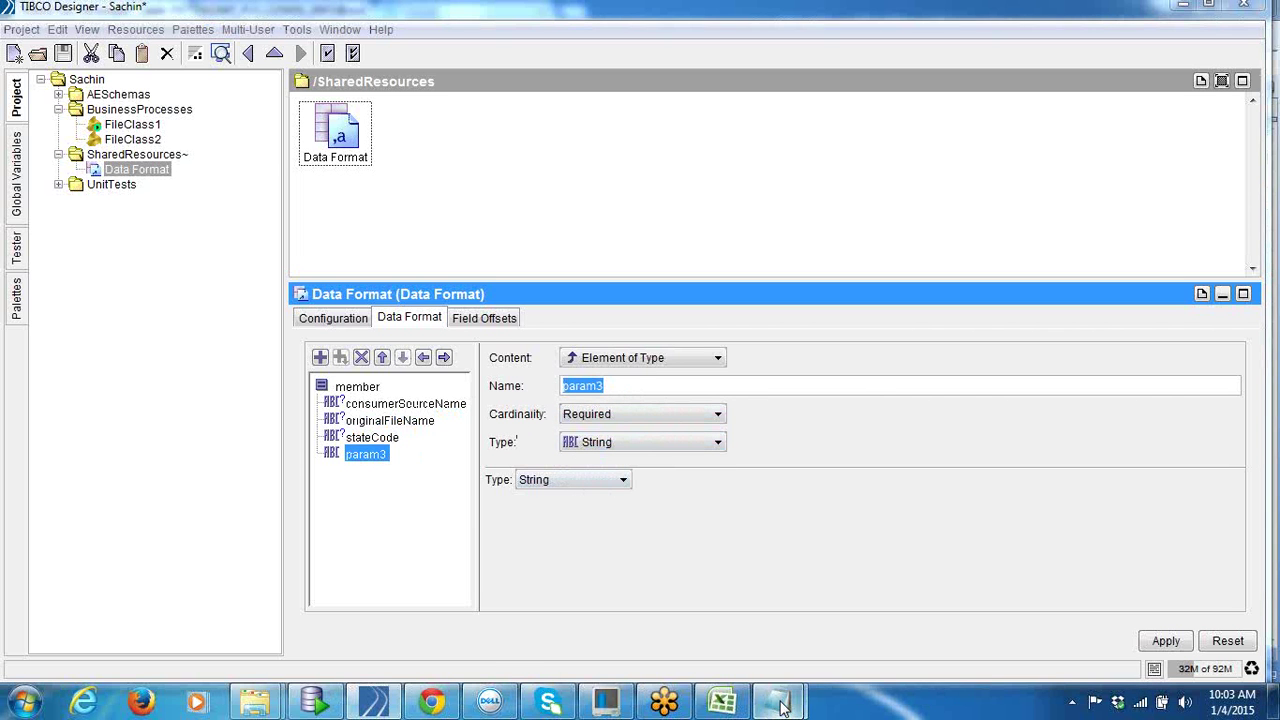
{"action": "left_click", "coordinate": [710, 601]}
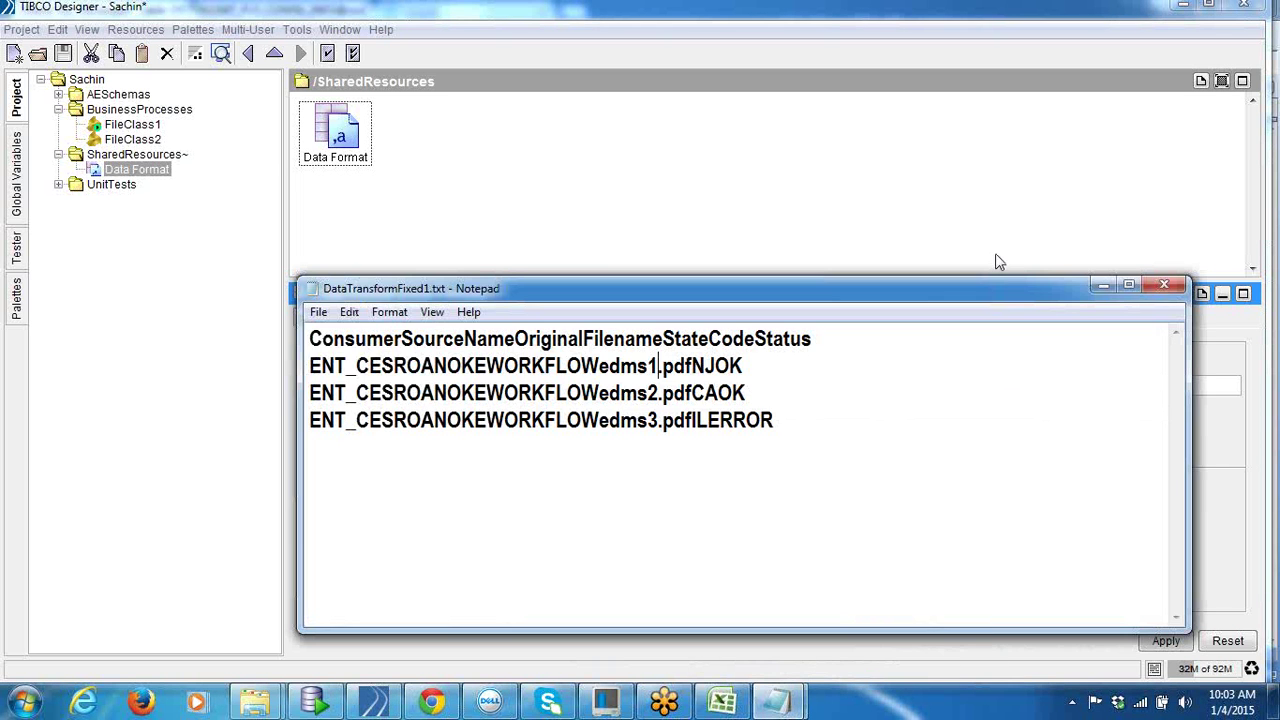
{"action": "left_click", "coordinate": [1104, 286]}
{"action": "type", "text": "status"}
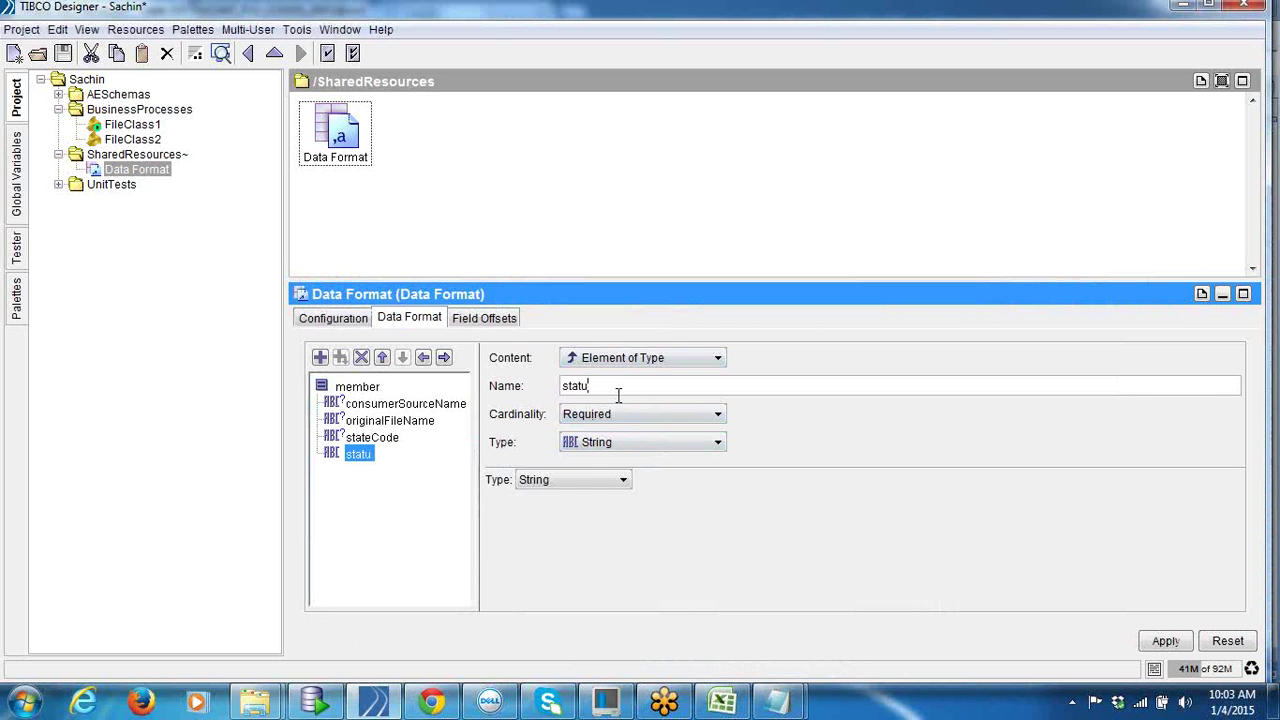
{"action": "left_click", "coordinate": [646, 414]}
{"action": "left_click", "coordinate": [640, 448]}
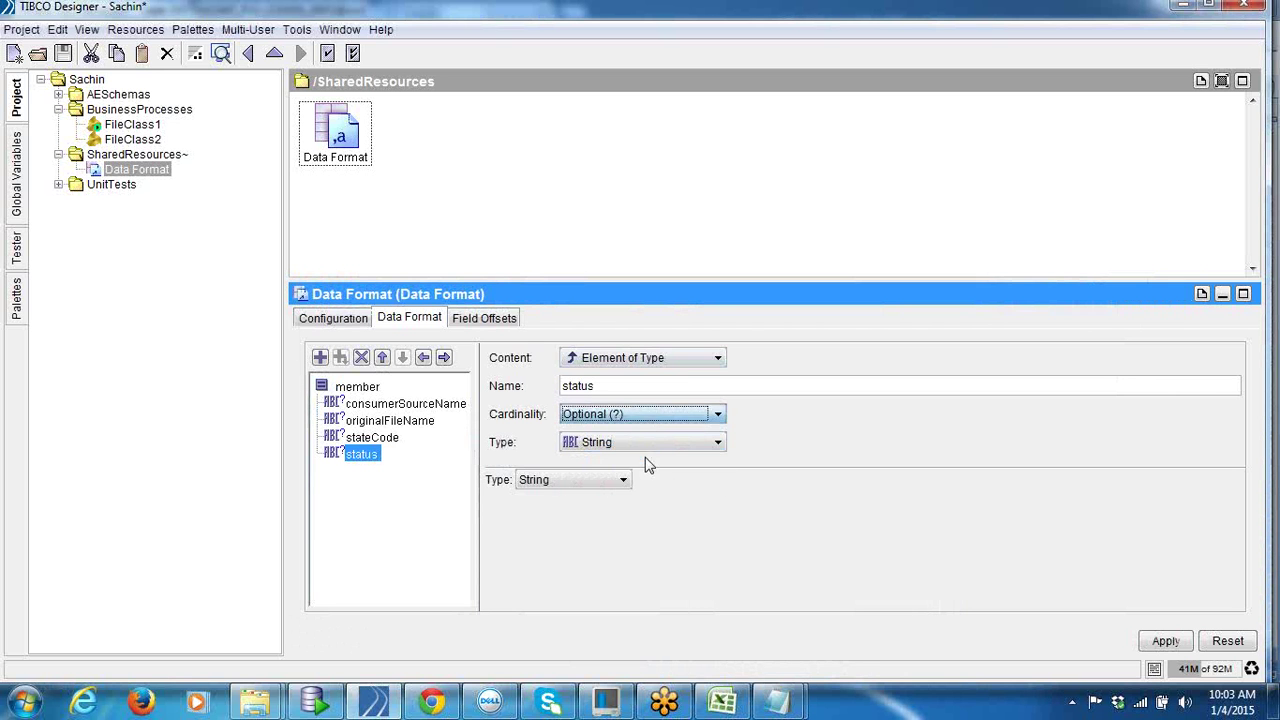
{"action": "left_click", "coordinate": [1163, 640]}
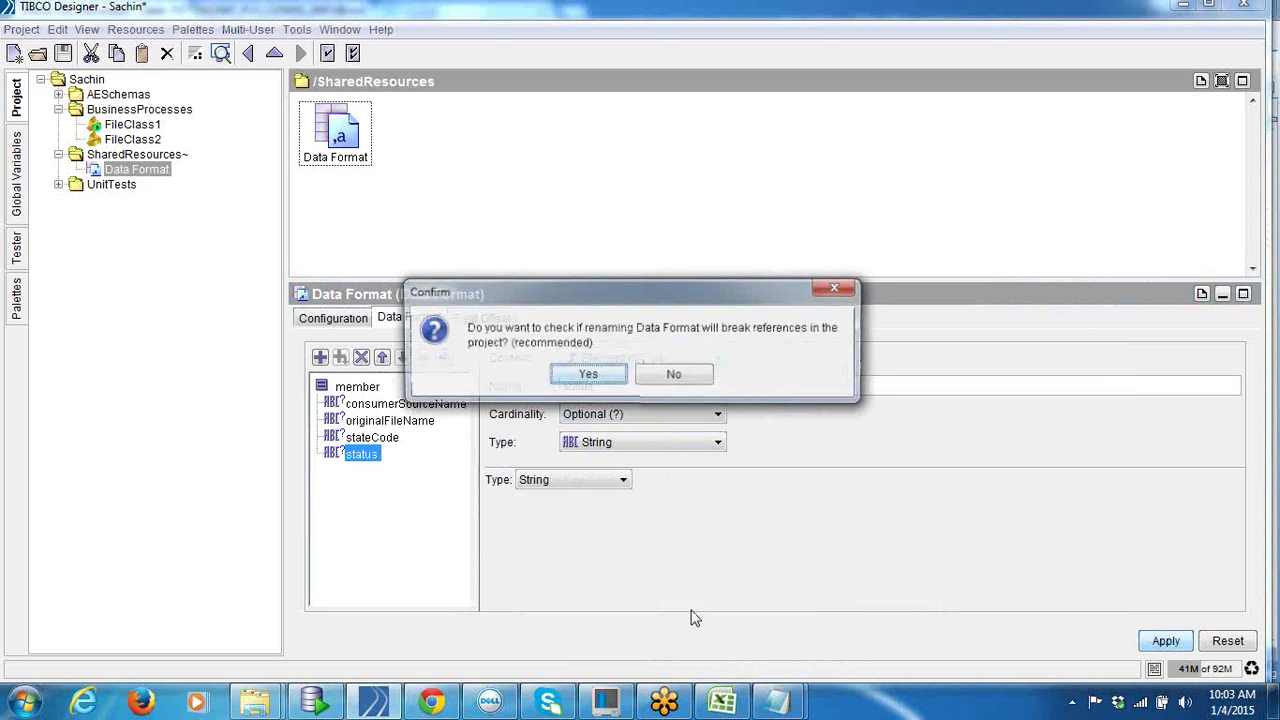
{"action": "left_click", "coordinate": [674, 374]}
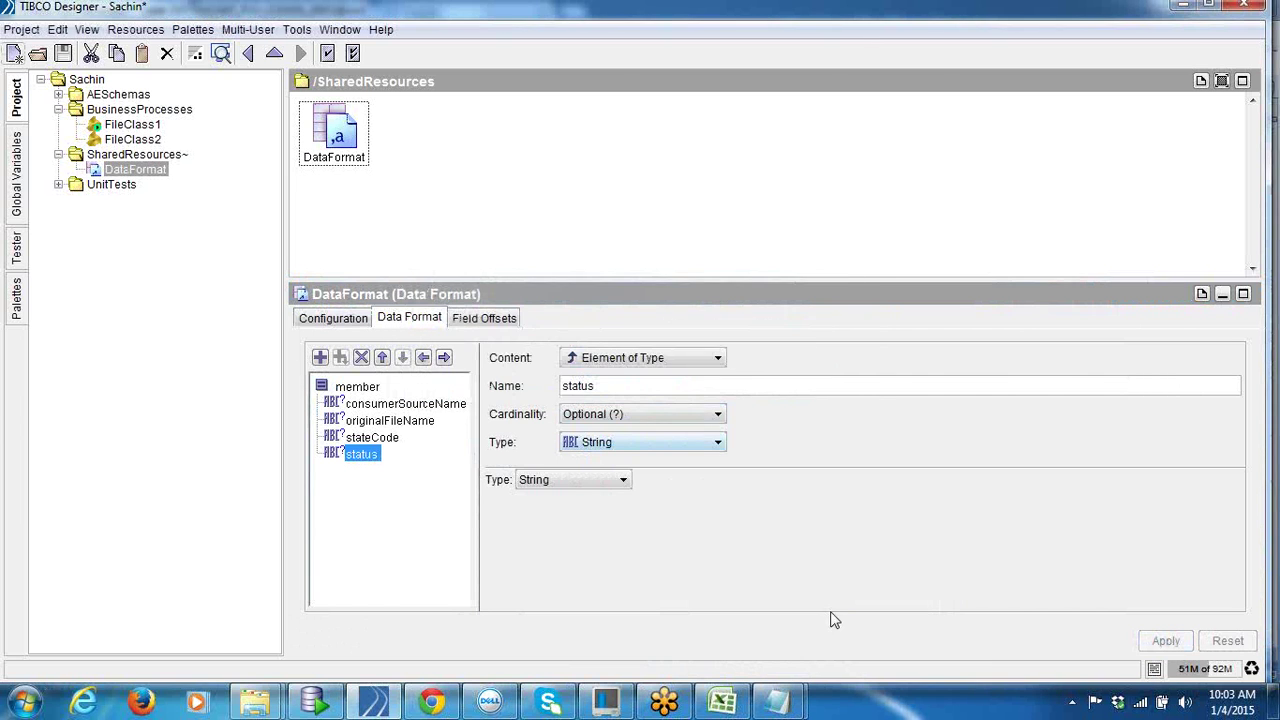
Step: View the DataFormat resource's field offsets and compare them with the Offset and Length columns of the Index sheet in PreLoadTables.xls
{"action": "left_click", "coordinate": [485, 320]}
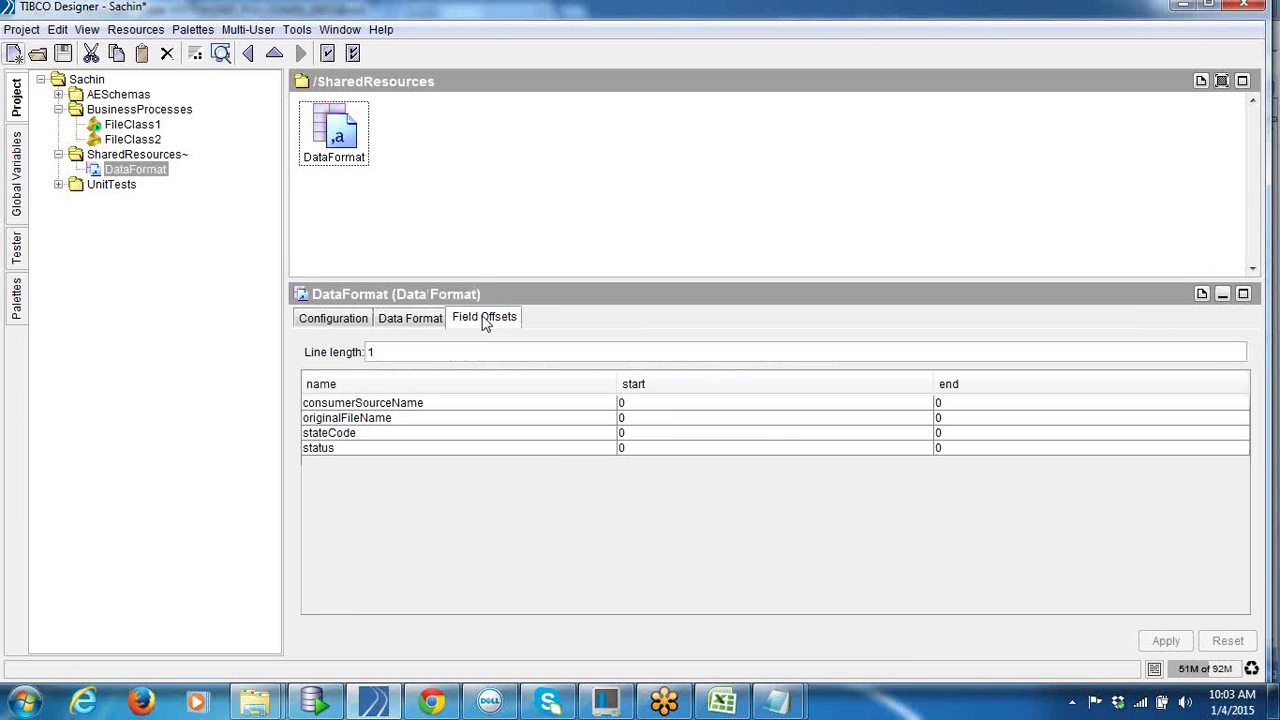
{"action": "left_click", "coordinate": [722, 700]}
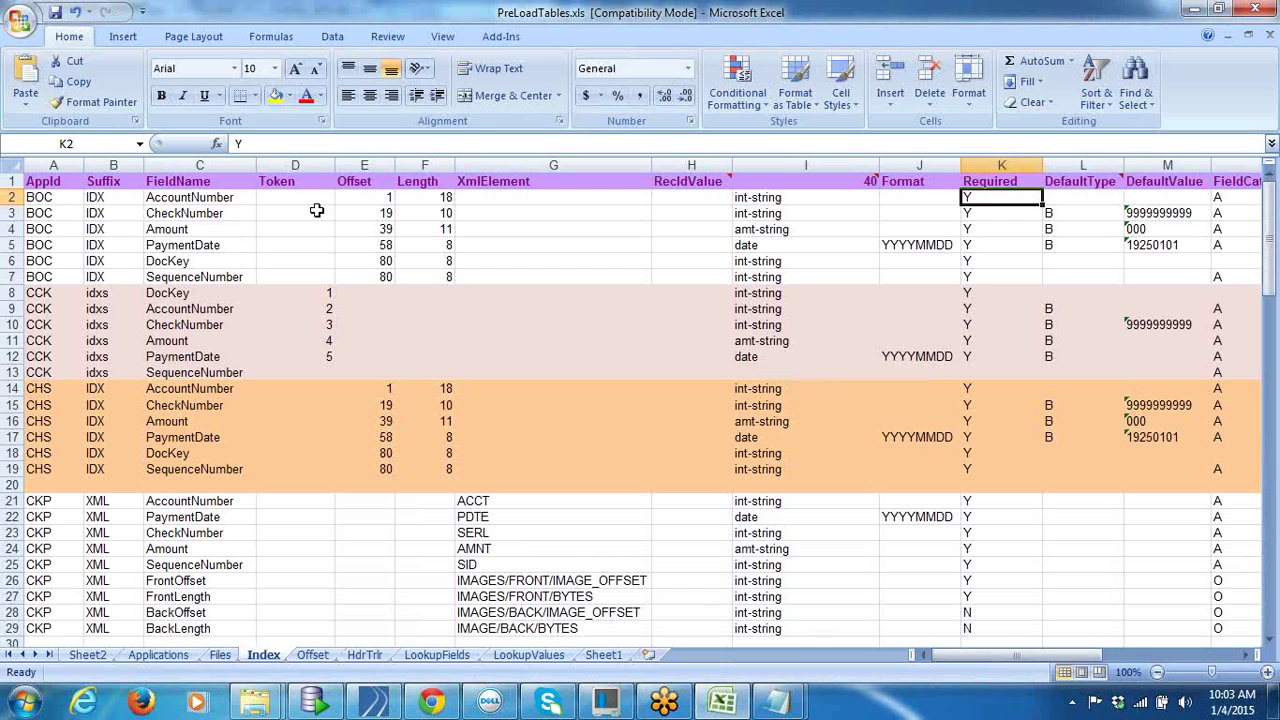
{"action": "left_click", "coordinate": [370, 200]}
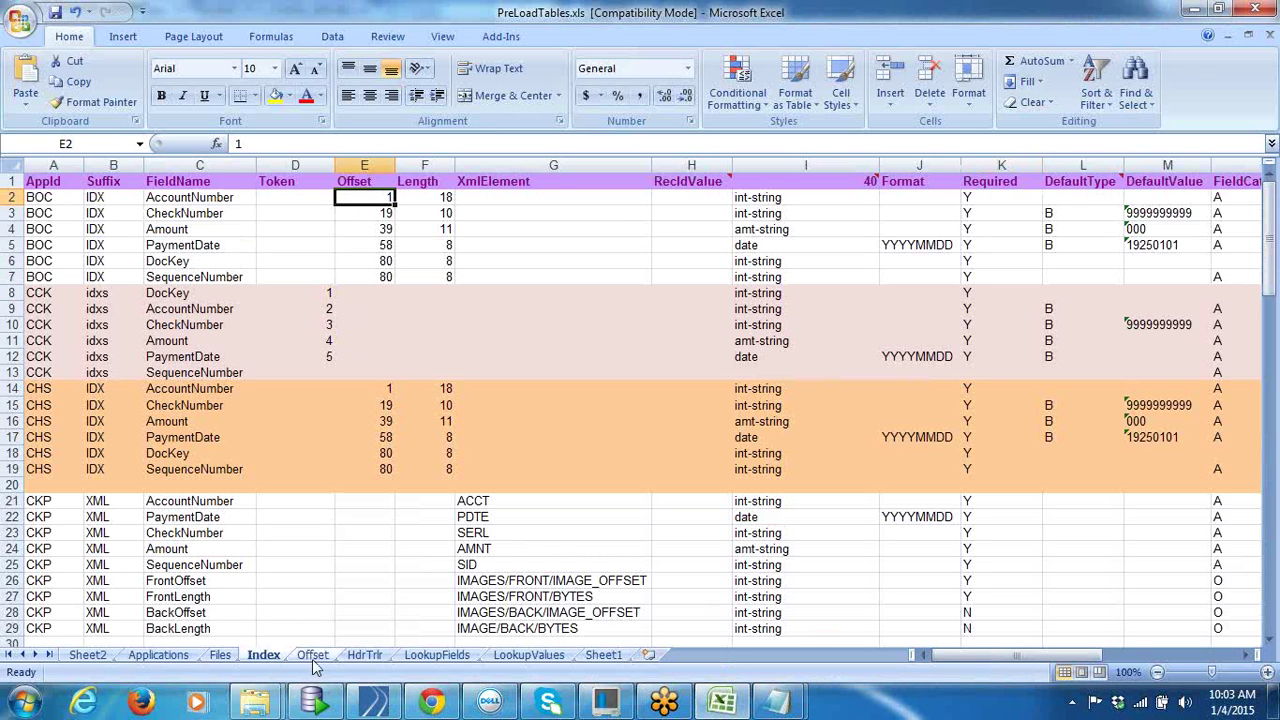
{"action": "left_click", "coordinate": [449, 199]}
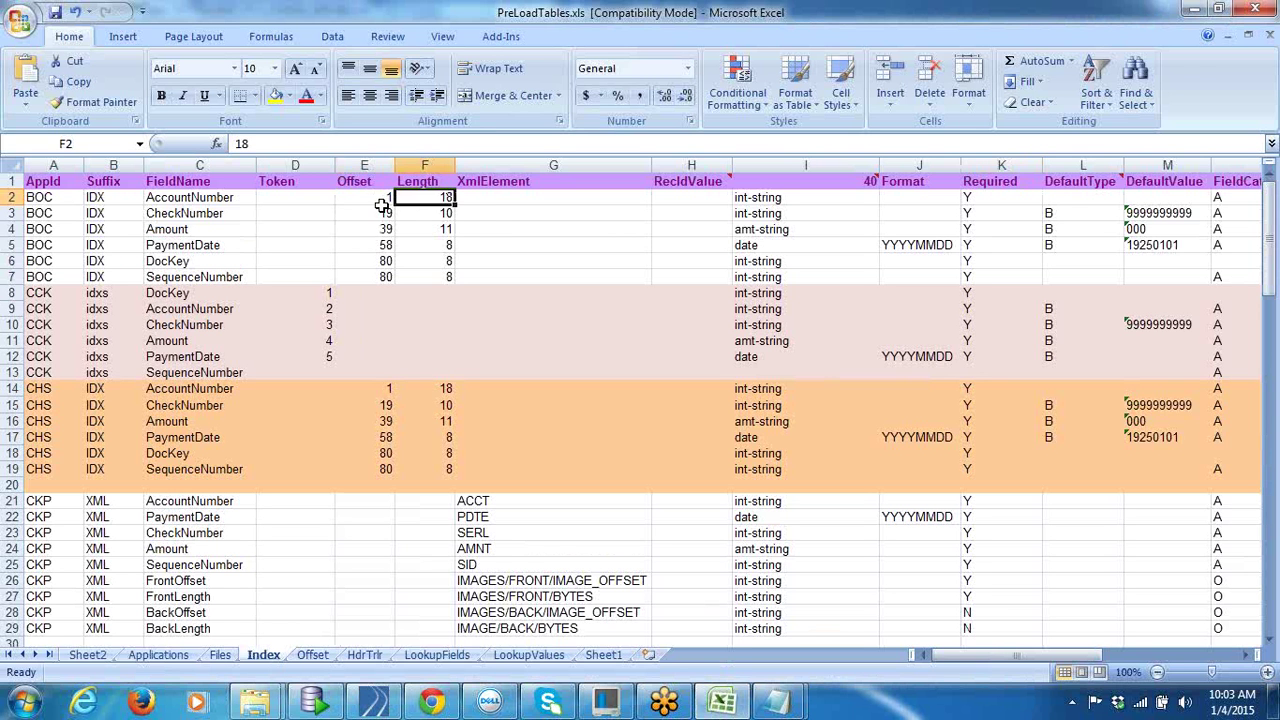
{"action": "left_click", "coordinate": [382, 215]}
{"action": "left_click", "coordinate": [420, 229]}
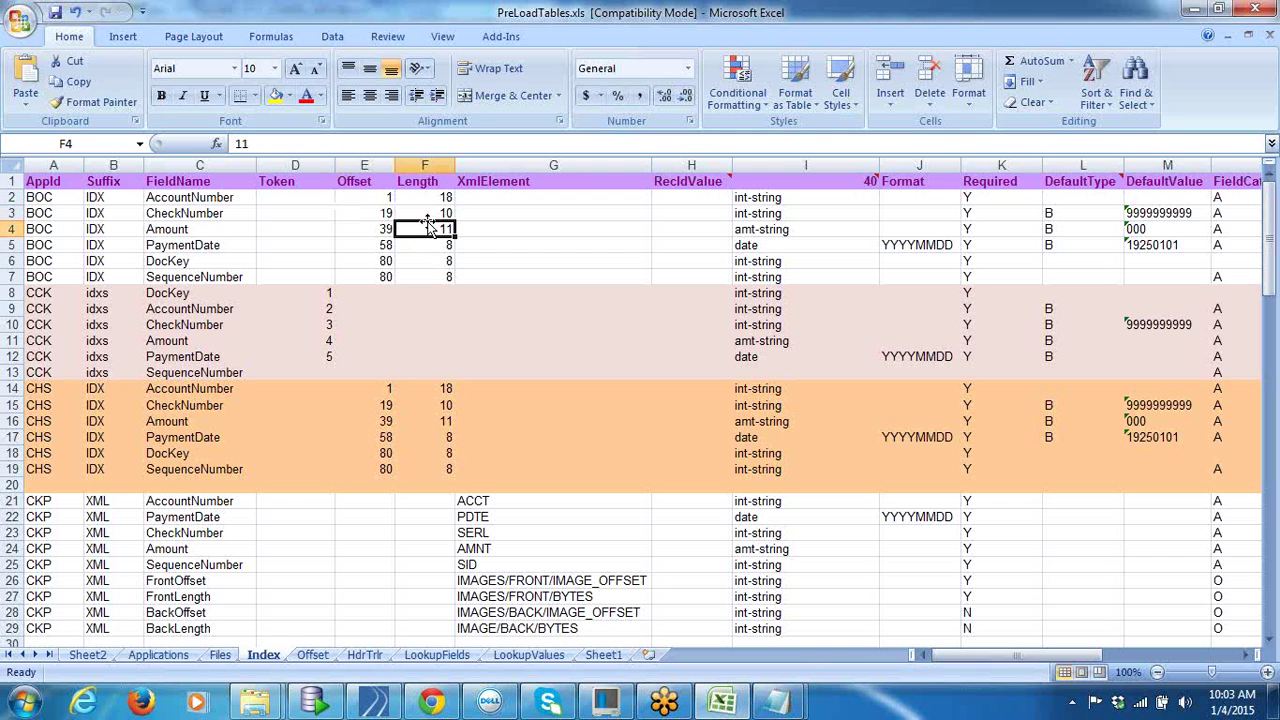
Step: Count the characters of the consumer source name in DataTransformFixed1.txt's first data row, and return to TIBCO Designer
{"action": "mouse_move", "coordinate": [778, 702]}
{"action": "left_click", "coordinate": [740, 657]}
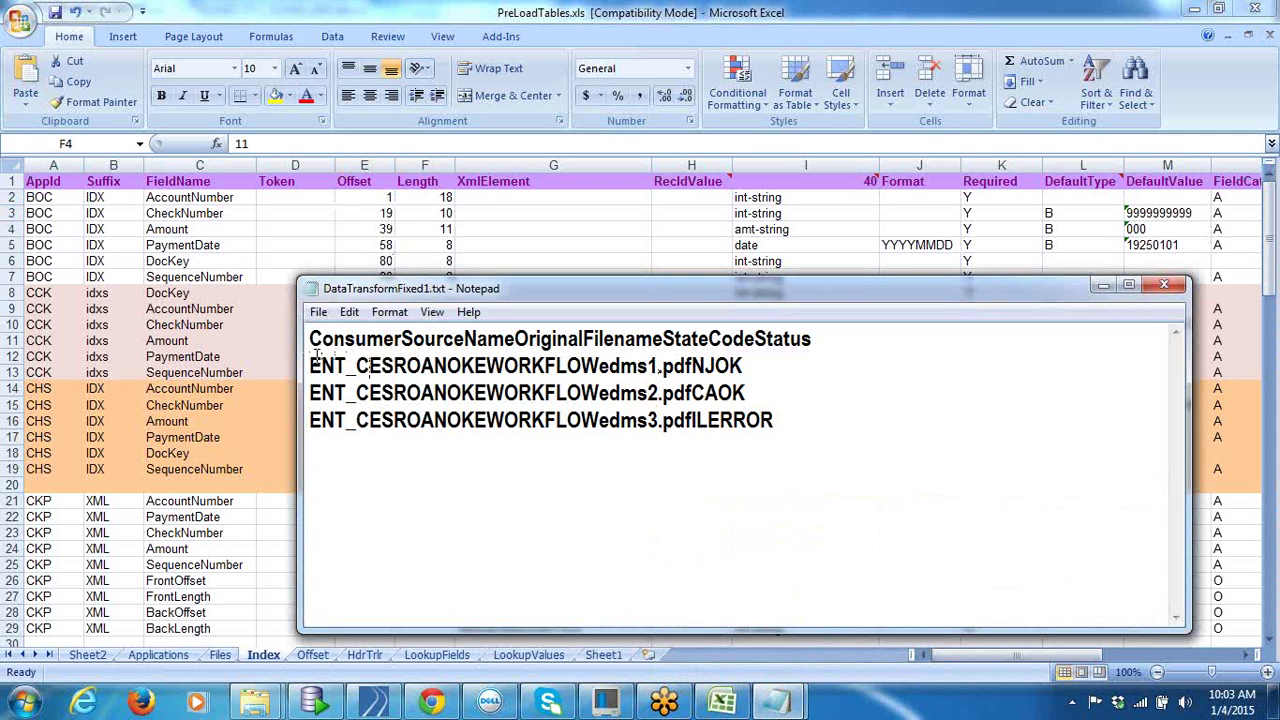
{"action": "key", "text": "Right"}
{"action": "key", "text": "Right"}
{"action": "key", "text": "Right"}
{"action": "key", "text": "Right"}
{"action": "left_click", "coordinate": [373, 702]}
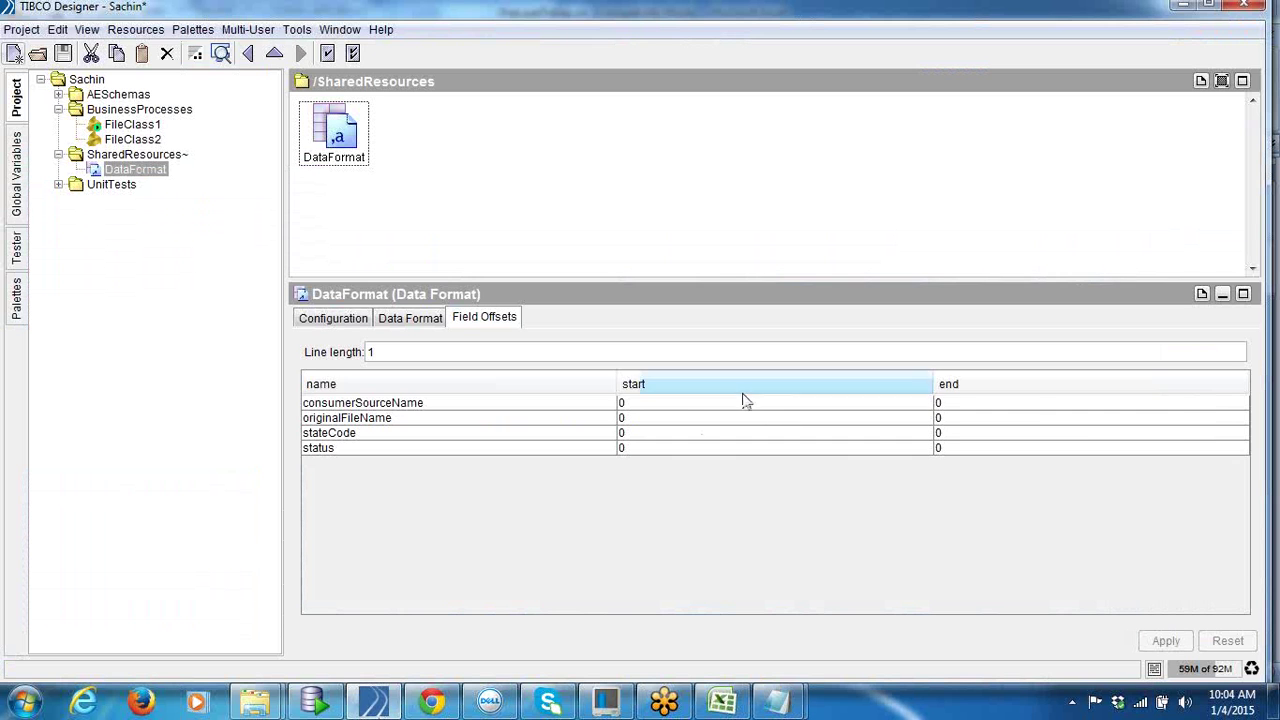
Step: Set the end offset of consumerSourceName to 22
{"action": "left_click", "coordinate": [1033, 408]}
{"action": "left_click", "coordinate": [1033, 408]}
{"action": "key", "text": "BackSpace"}
{"action": "type", "text": "22"}
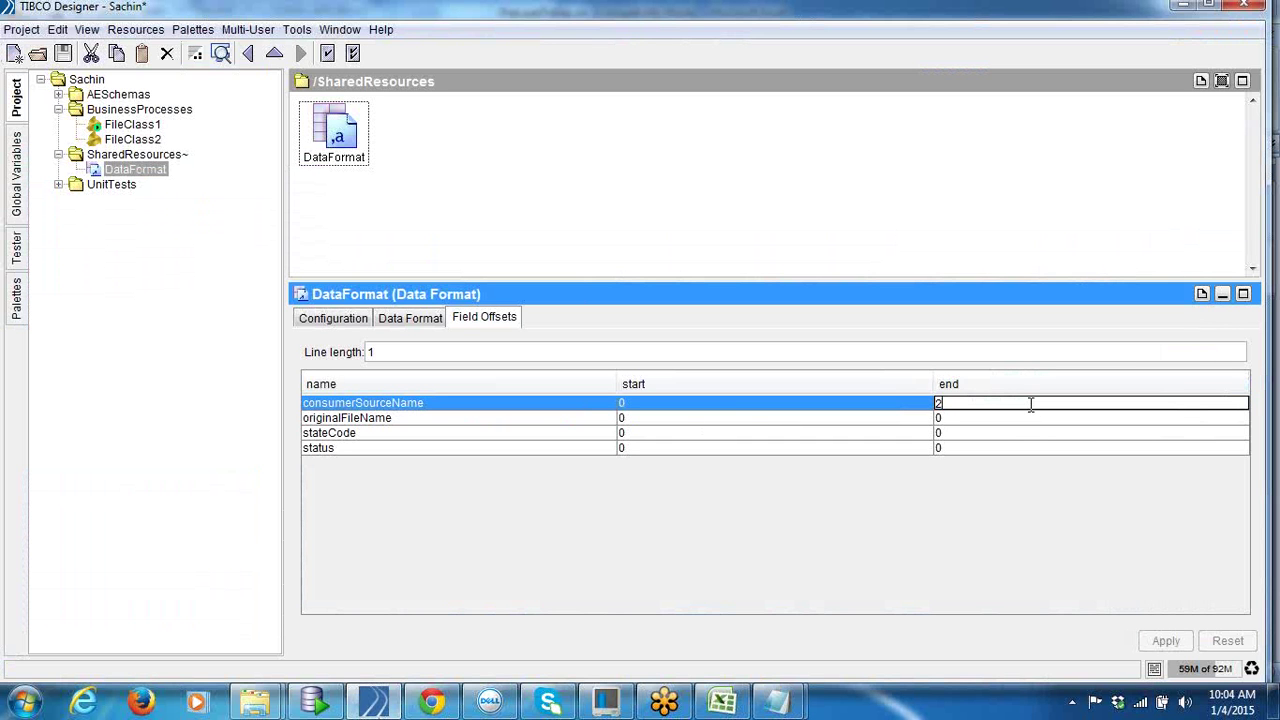
{"action": "left_click", "coordinate": [709, 419]}
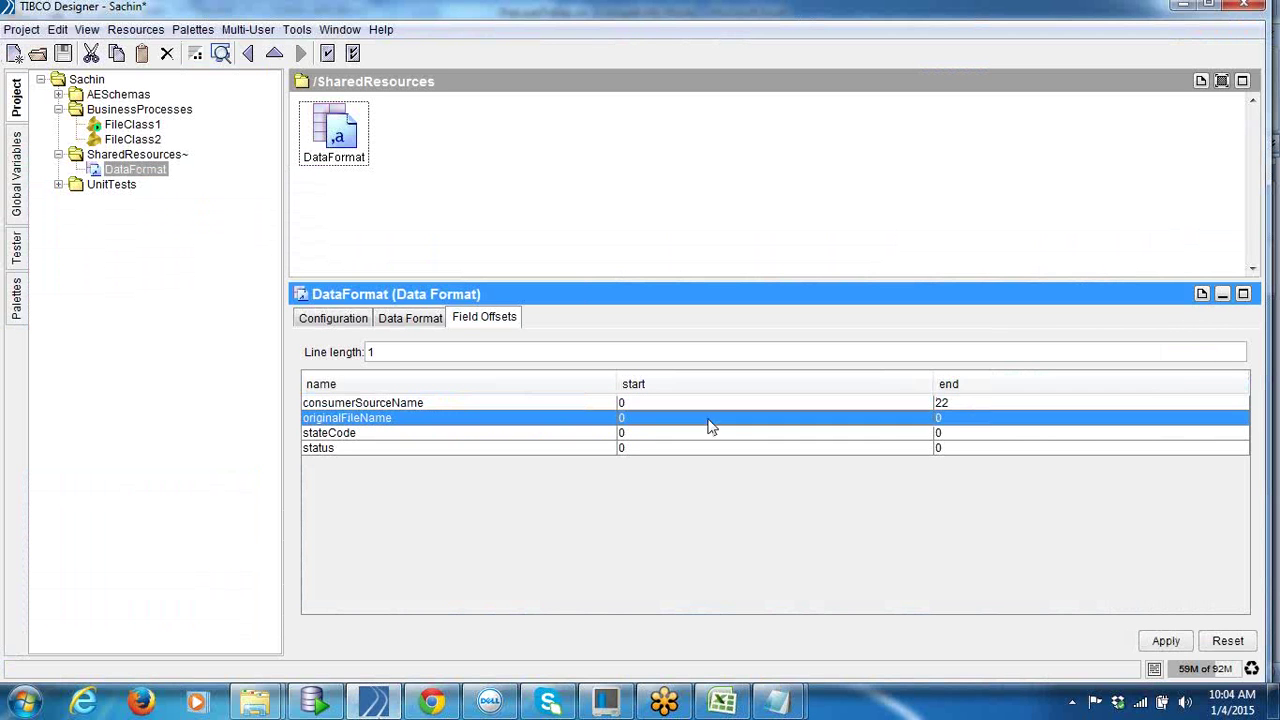
Step: Count the characters of edms1.pdf in DataTransformFixed1.txt's first data row, and return to the field offsets in TIBCO Designer
{"action": "left_click", "coordinate": [710, 418]}
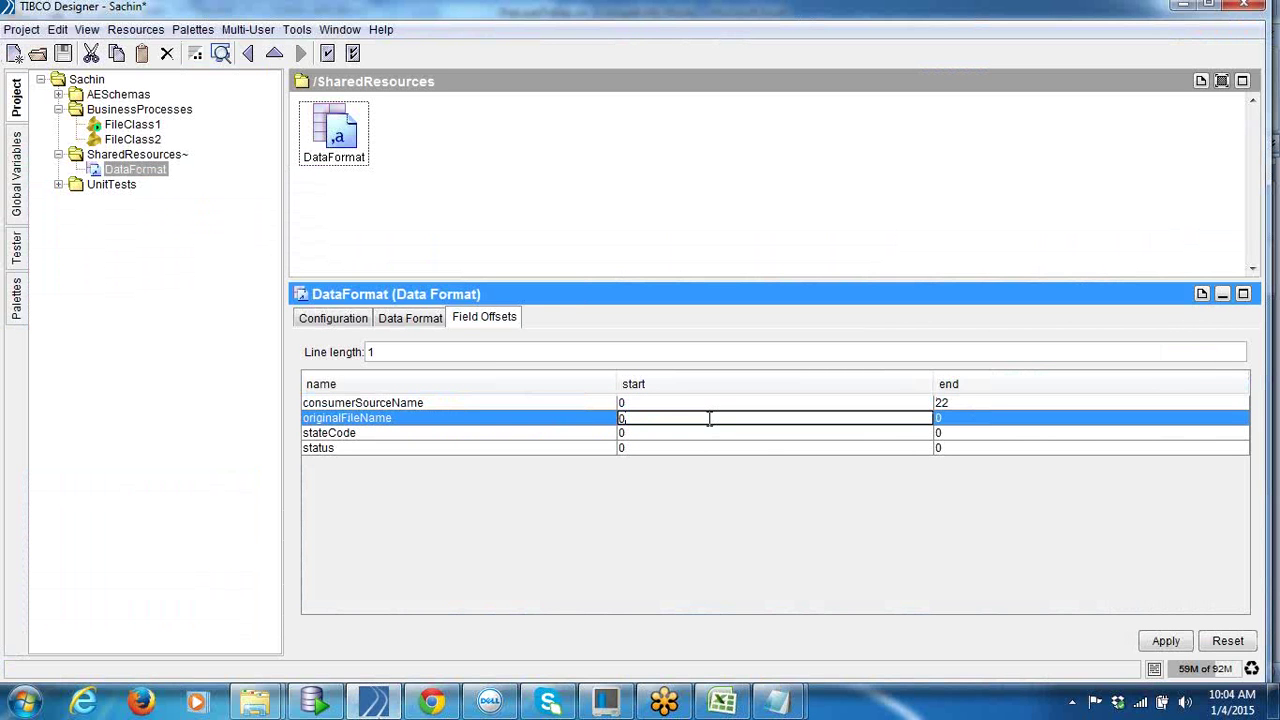
{"action": "mouse_move", "coordinate": [778, 702]}
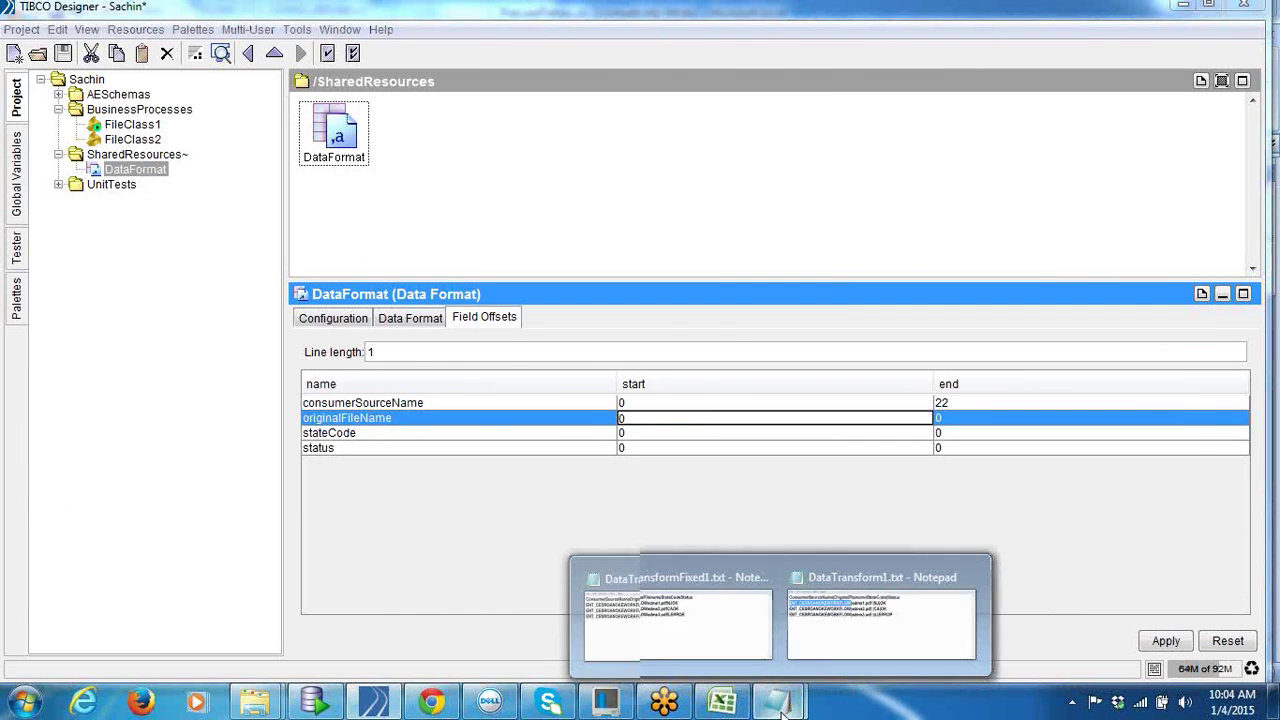
{"action": "left_click", "coordinate": [718, 644]}
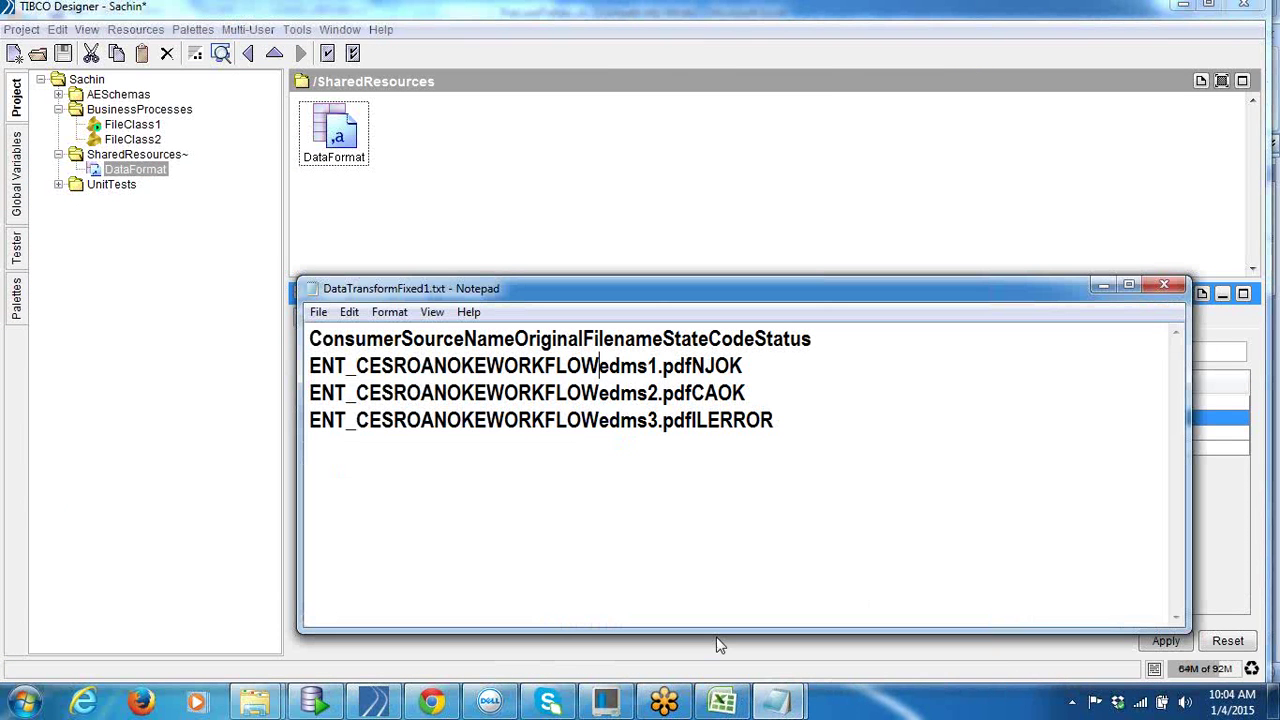
{"action": "left_click", "coordinate": [601, 366]}
{"action": "key", "text": "Right"}
{"action": "key", "text": "Right"}
{"action": "key", "text": "Right"}
{"action": "key", "text": "Right"}
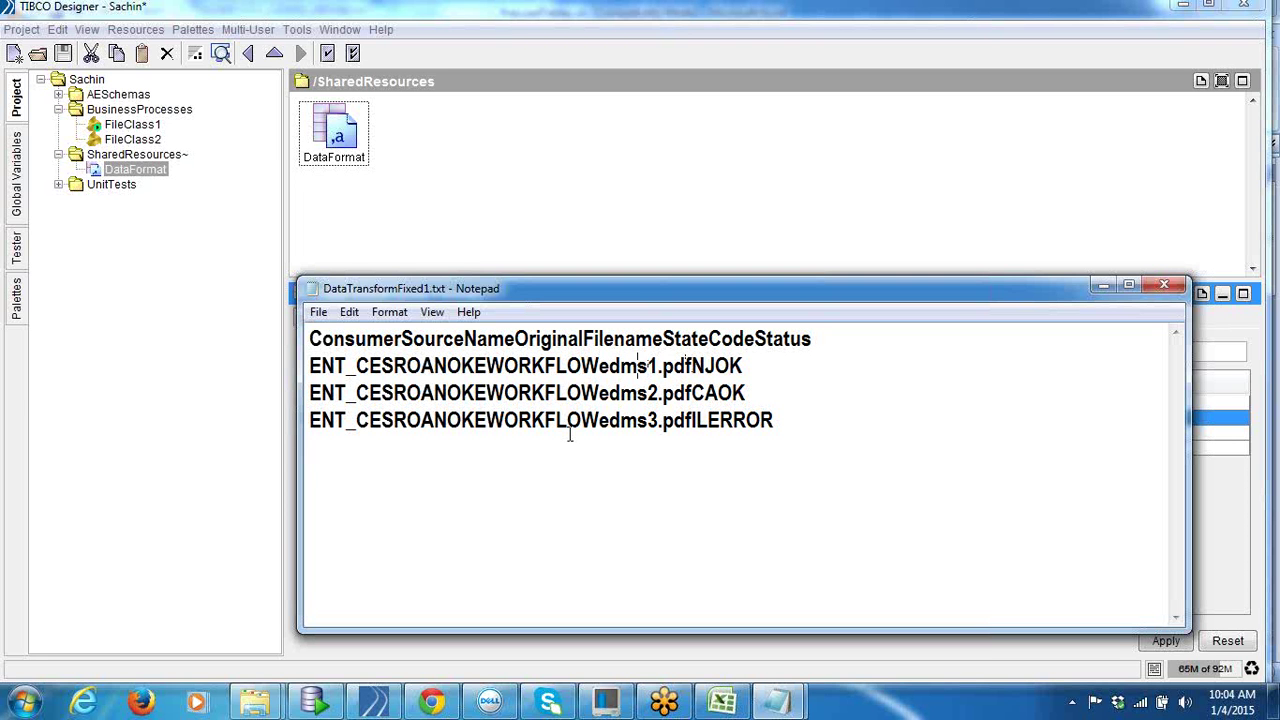
{"action": "key", "text": "Right"}
{"action": "key", "text": "Right"}
{"action": "key", "text": "Right"}
{"action": "key", "text": "Right"}
{"action": "key", "text": "shift+Left"}
{"action": "key", "text": "shift+Left"}
{"action": "key", "text": "shift+Left"}
{"action": "key", "text": "shift+Left"}
{"action": "key", "text": "shift+Left"}
{"action": "key", "text": "shift+Left"}
{"action": "key", "text": "shift+Left"}
{"action": "key", "text": "shift+Left"}
{"action": "key", "text": "shift+Left"}
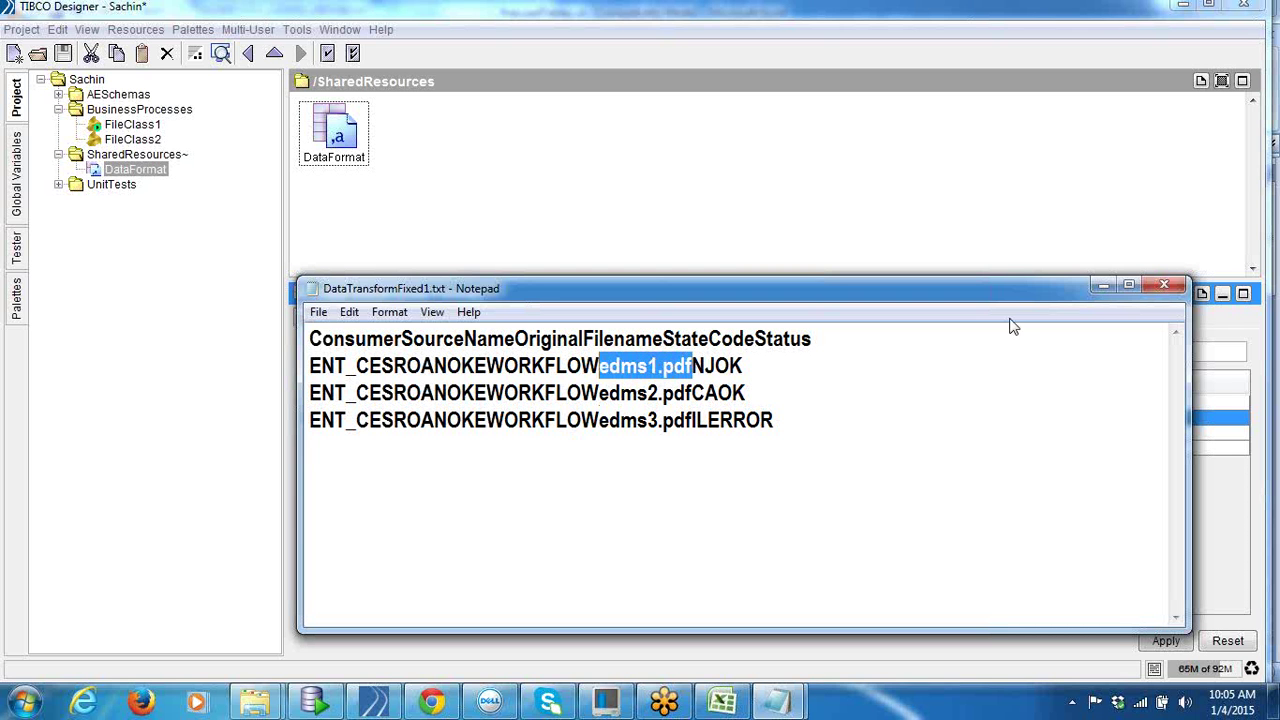
{"action": "left_click", "coordinate": [1103, 285]}
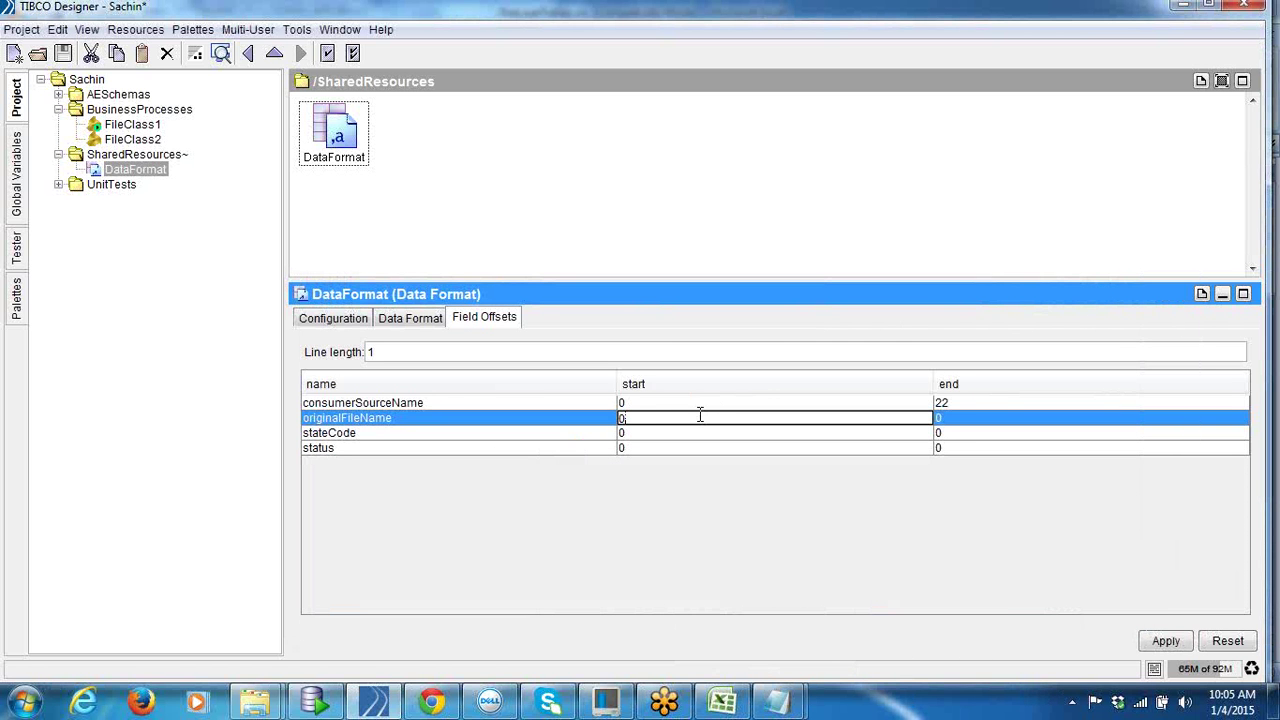
Step: Set the originalFileName field's start offset to 22 and end offset to 31
{"action": "key", "text": "BackSpace"}
{"action": "type", "text": "22"}
{"action": "double_click", "coordinate": [946, 424]}
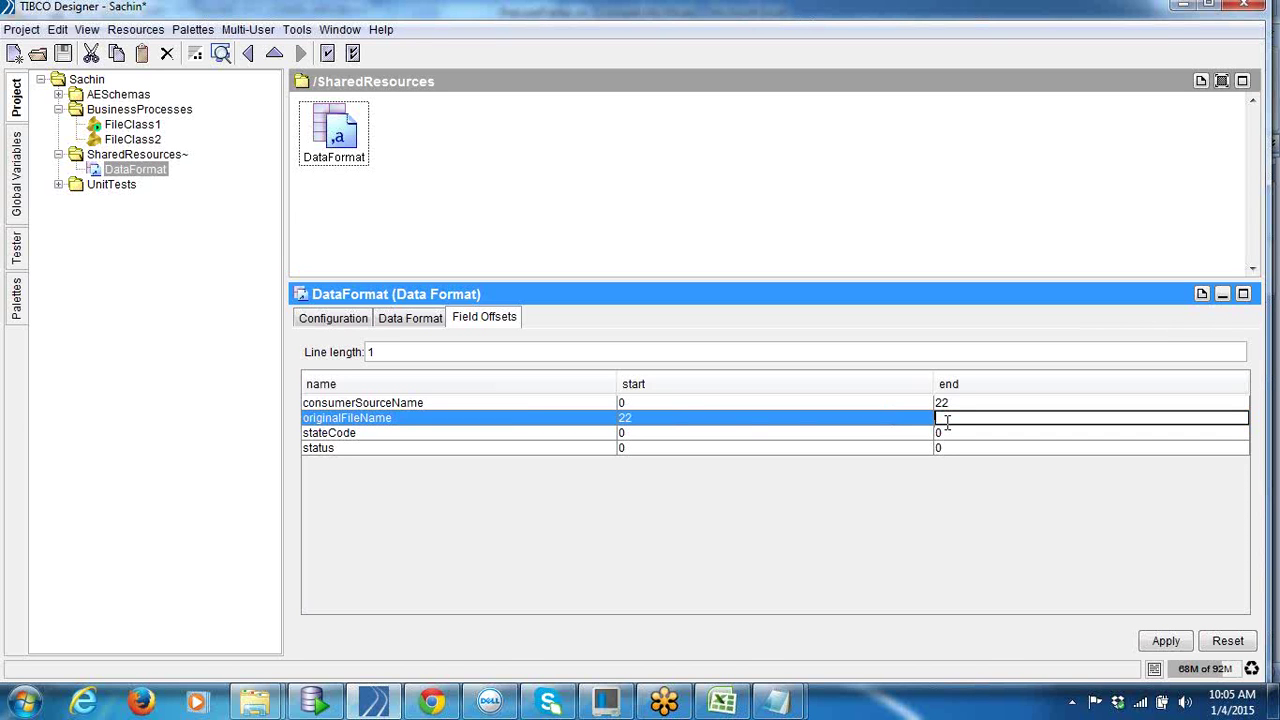
Step: Set the stateCode field's start offset to 31 and end offset to 33, checking the state code's width in DataTransformFixed1.txt
{"action": "double_click", "coordinate": [750, 428]}
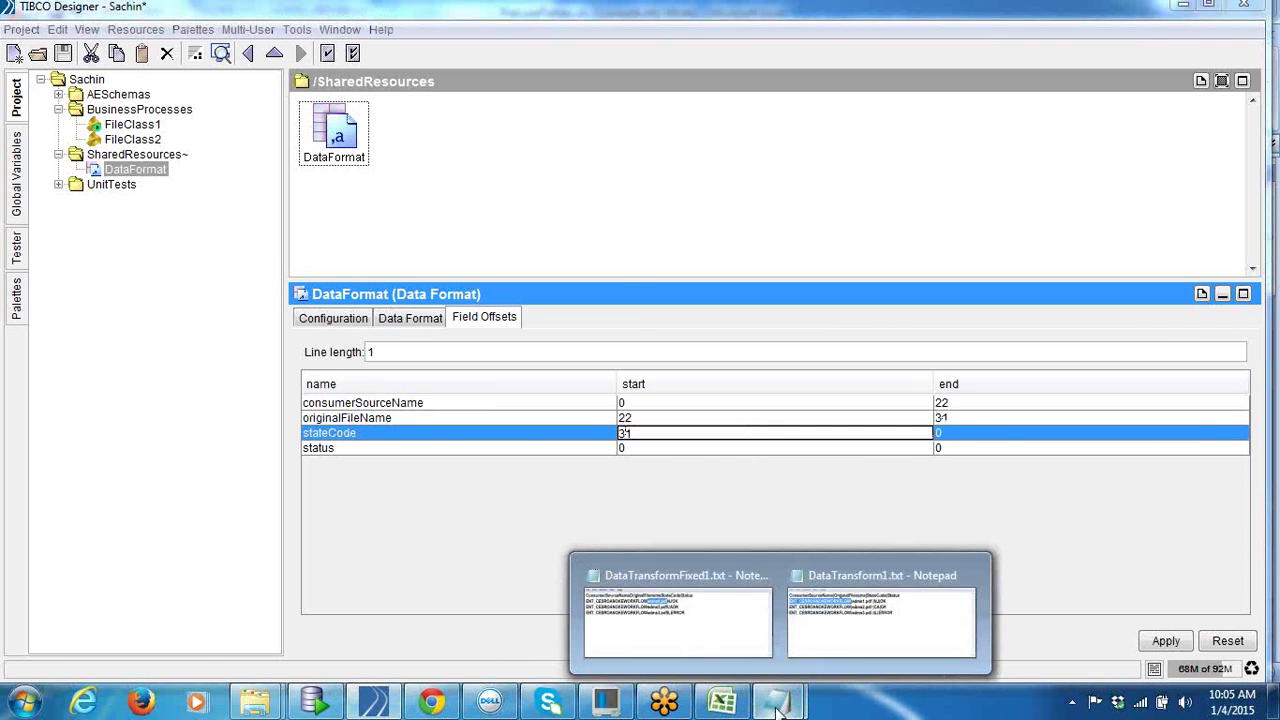
{"action": "left_click", "coordinate": [692, 605]}
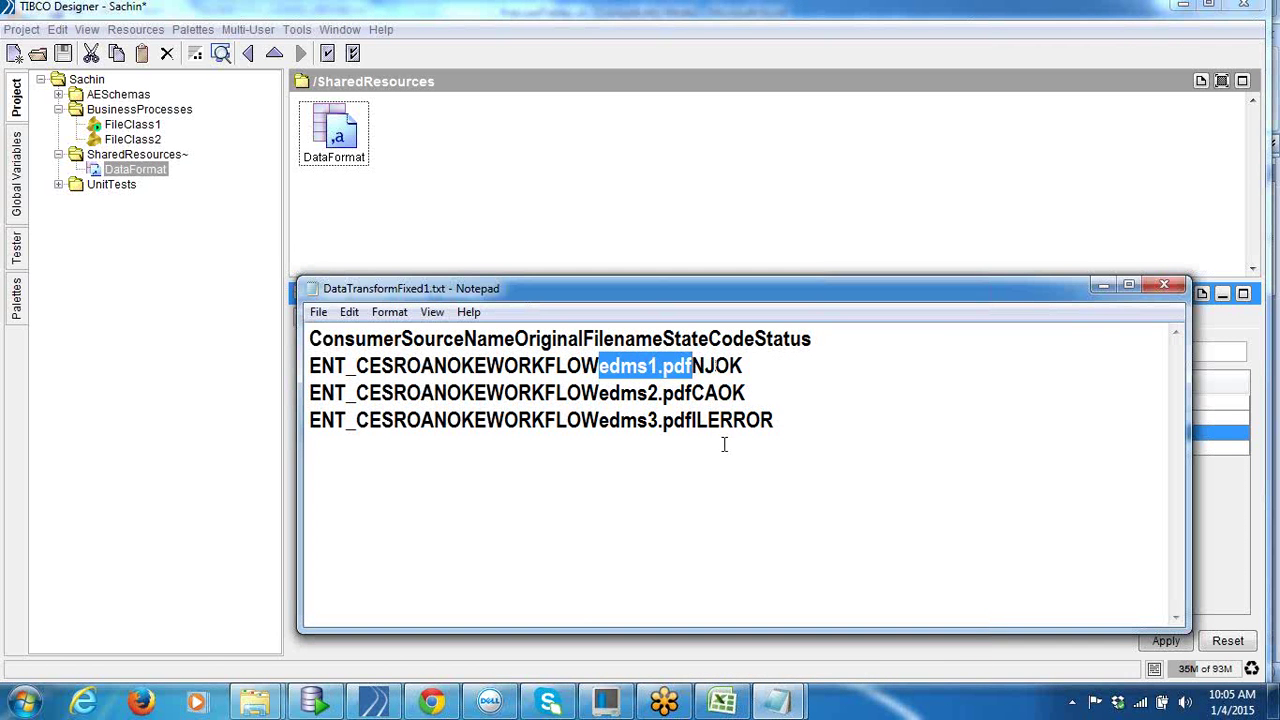
{"action": "left_click_drag", "start_coordinate": [692, 366], "coordinate": [716, 367]}
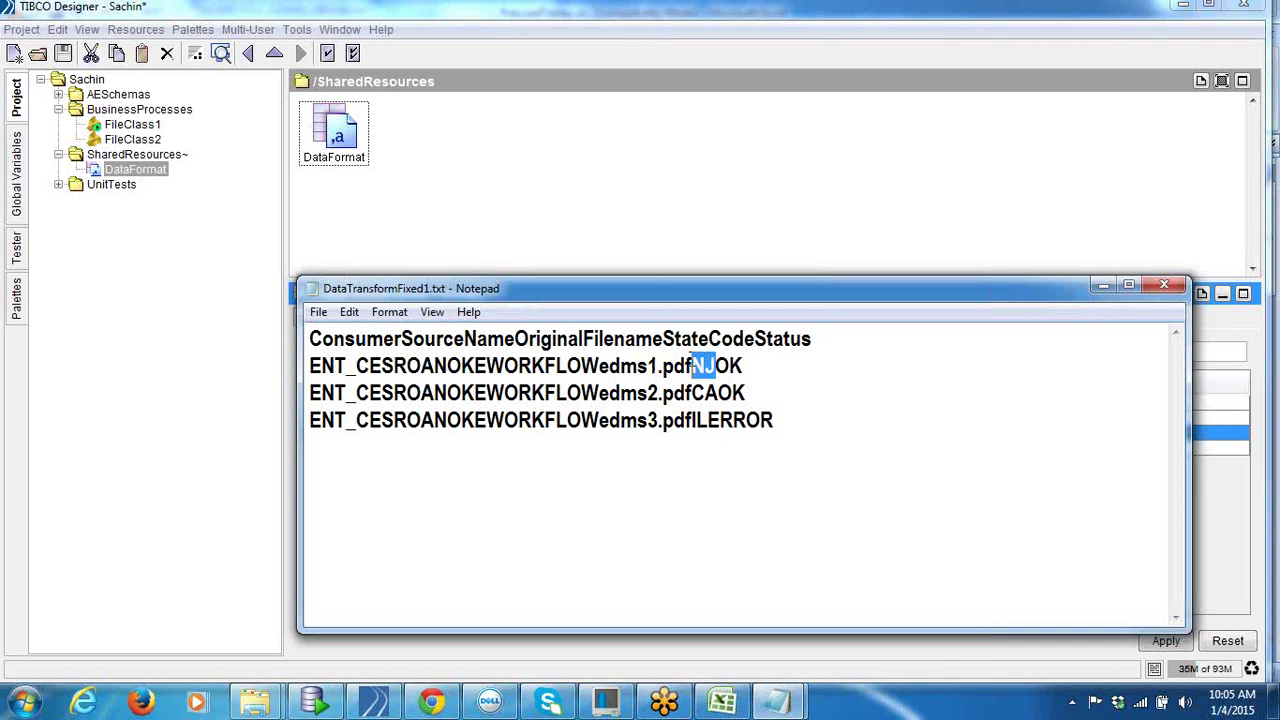
{"action": "left_click", "coordinate": [1103, 286]}
{"action": "double_click", "coordinate": [967, 432]}
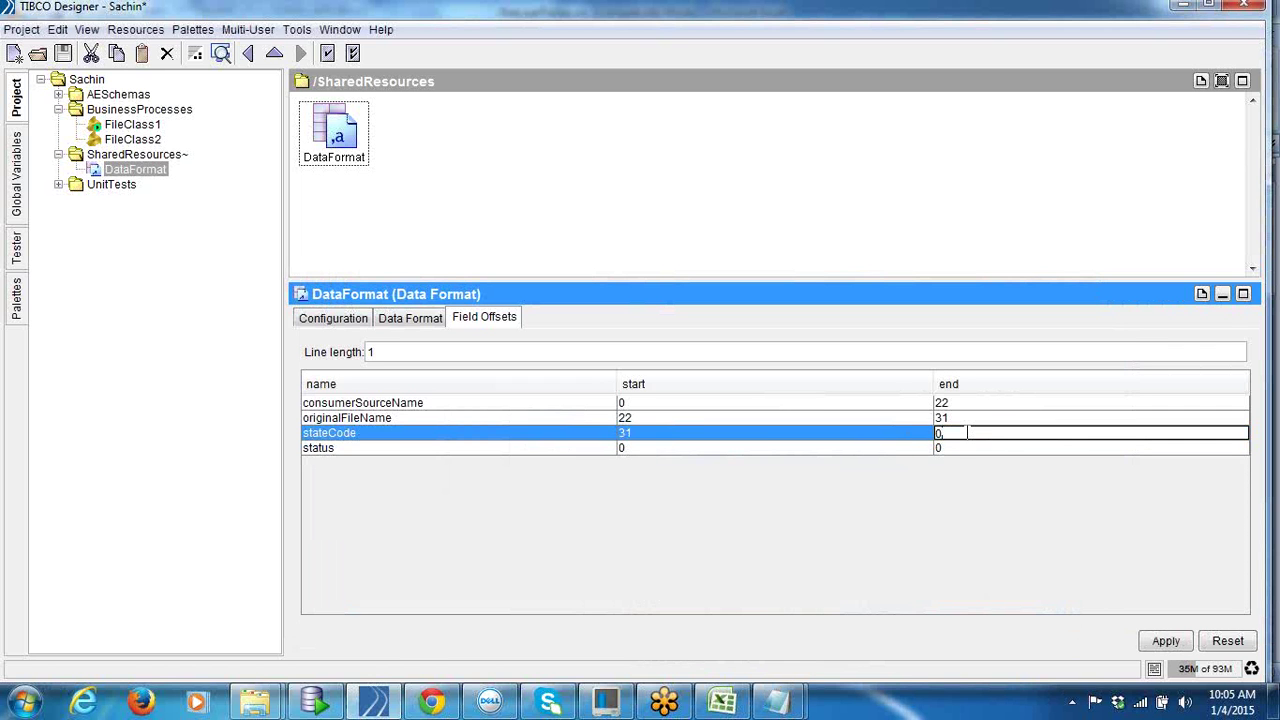
Step: Open the status field's start offset for editing, checking the ERROR row in DataTransformFixed1.txt for the status width
{"action": "double_click", "coordinate": [766, 448]}
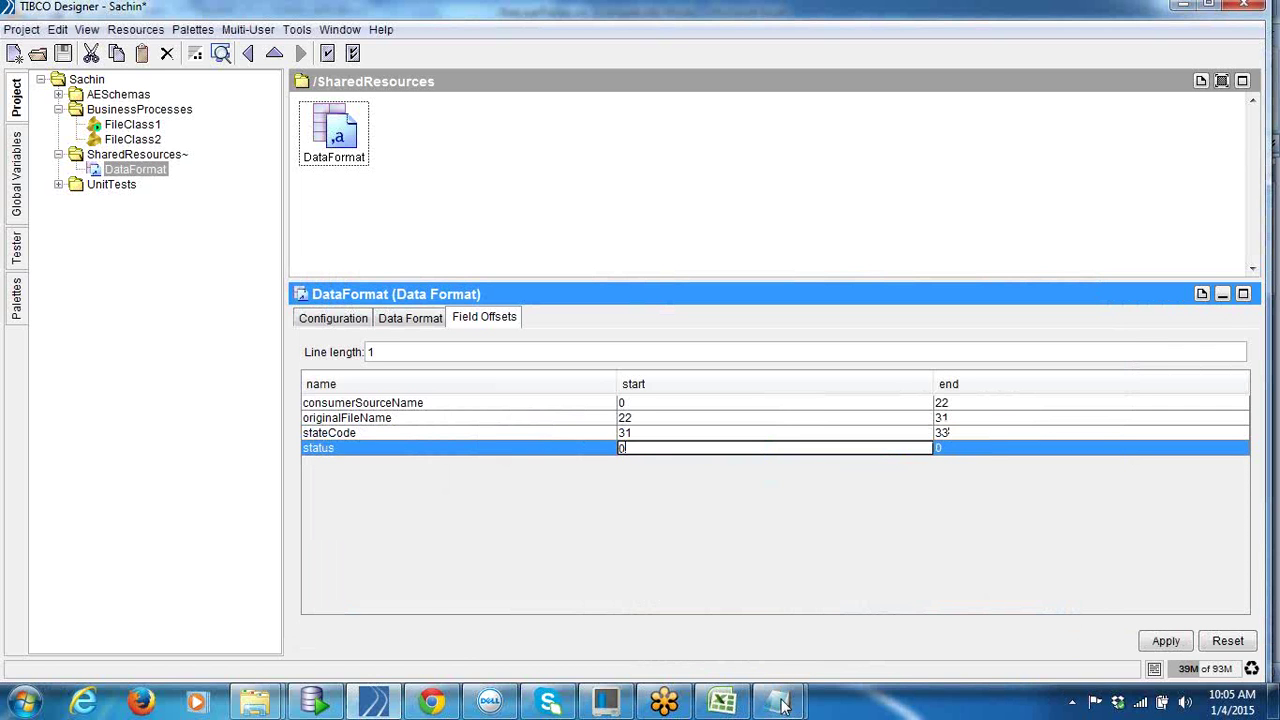
{"action": "mouse_move", "coordinate": [777, 700]}
{"action": "left_click", "coordinate": [714, 617]}
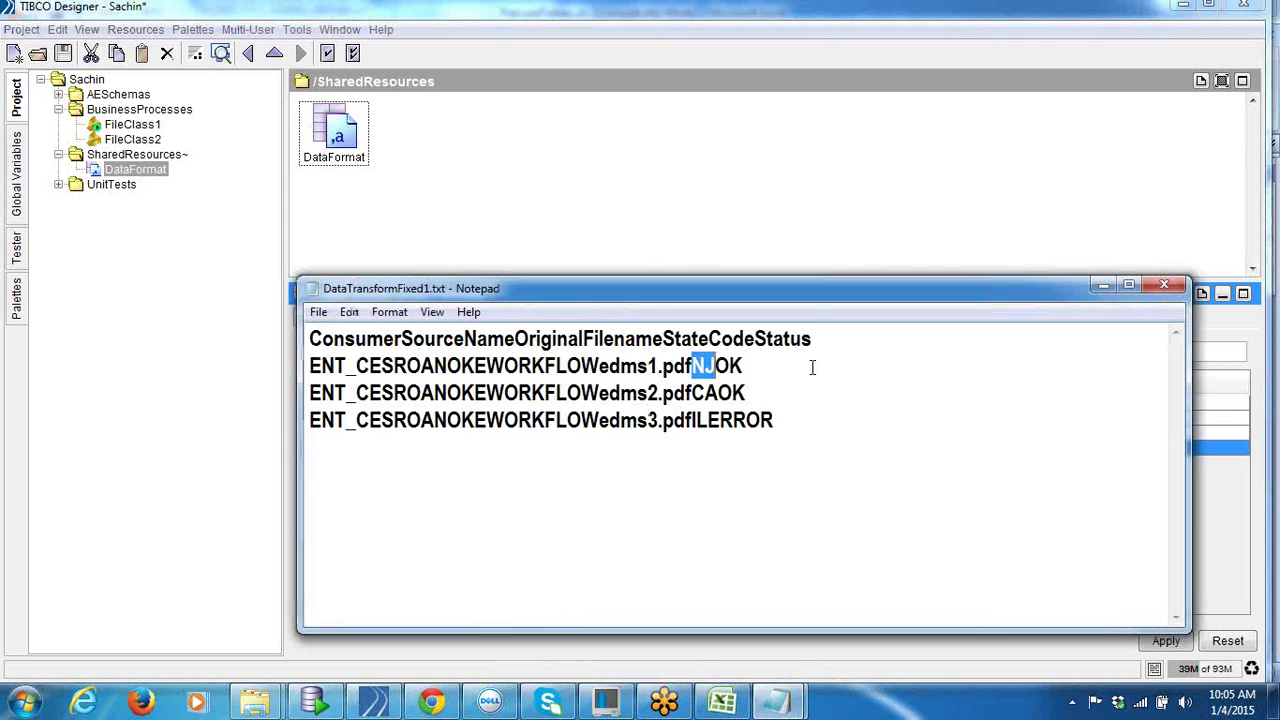
{"action": "double_click", "coordinate": [735, 420]}
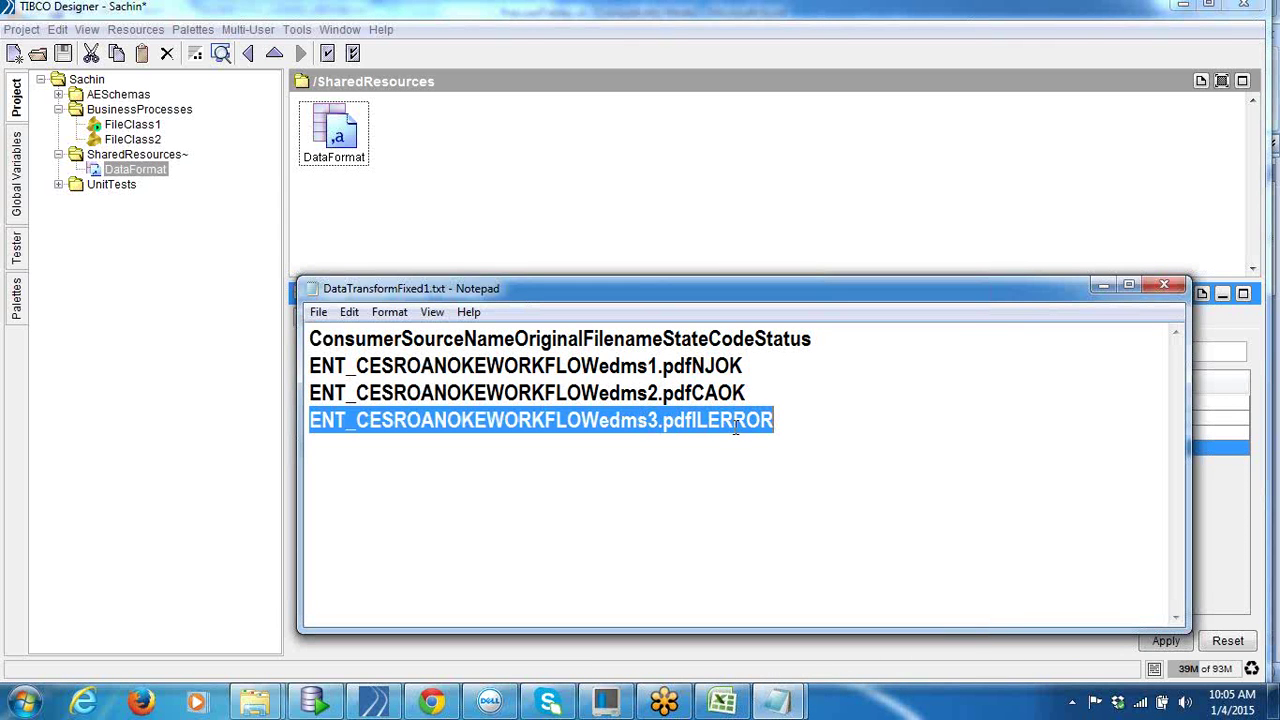
{"action": "left_click", "coordinate": [1103, 286]}
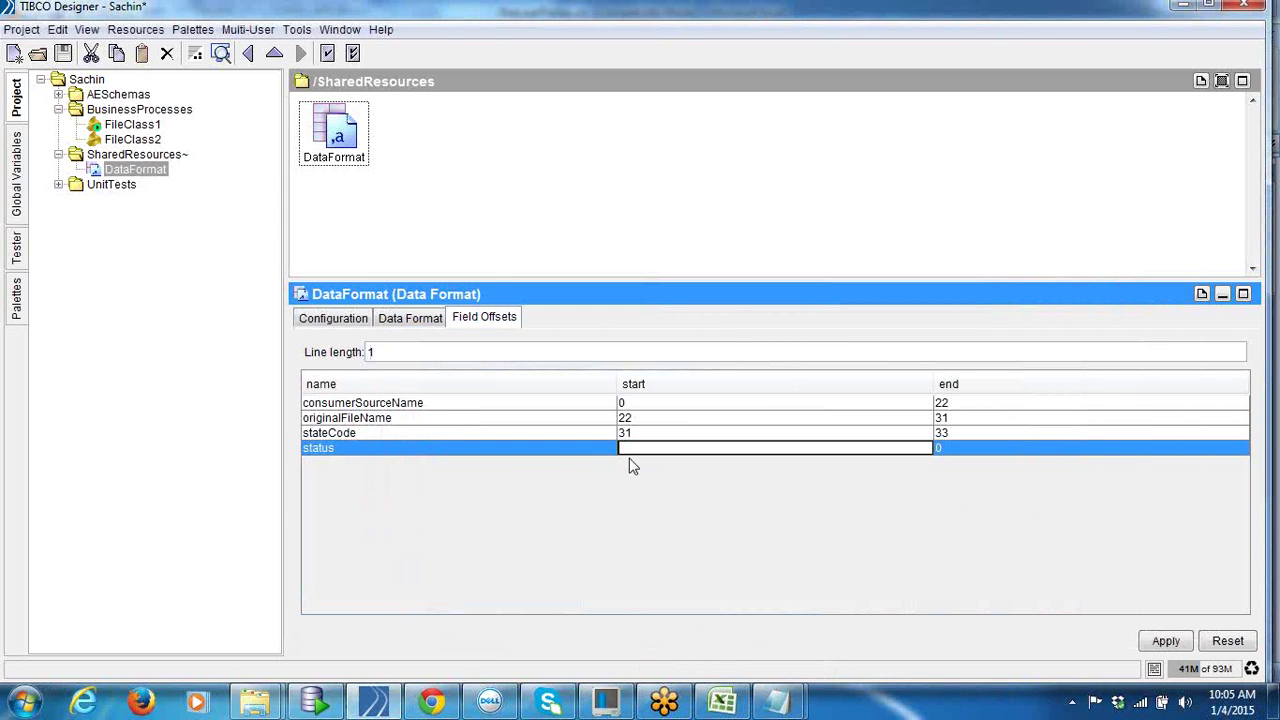
Step: Set the status field's offsets to start 33 and end 38, set the line length to 39, and apply the changes
{"action": "left_click", "coordinate": [964, 438]}
{"action": "double_click", "coordinate": [965, 448]}
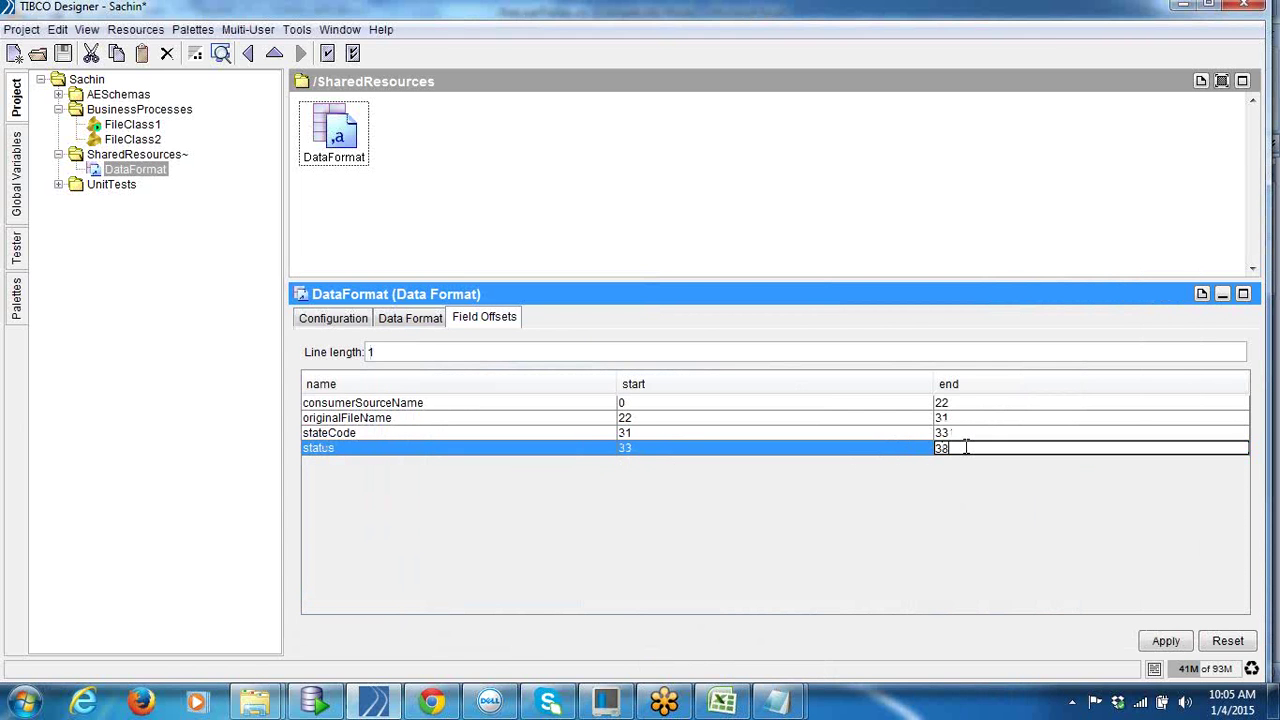
{"action": "key", "text": "BackSpace"}
{"action": "left_click", "coordinate": [736, 450]}
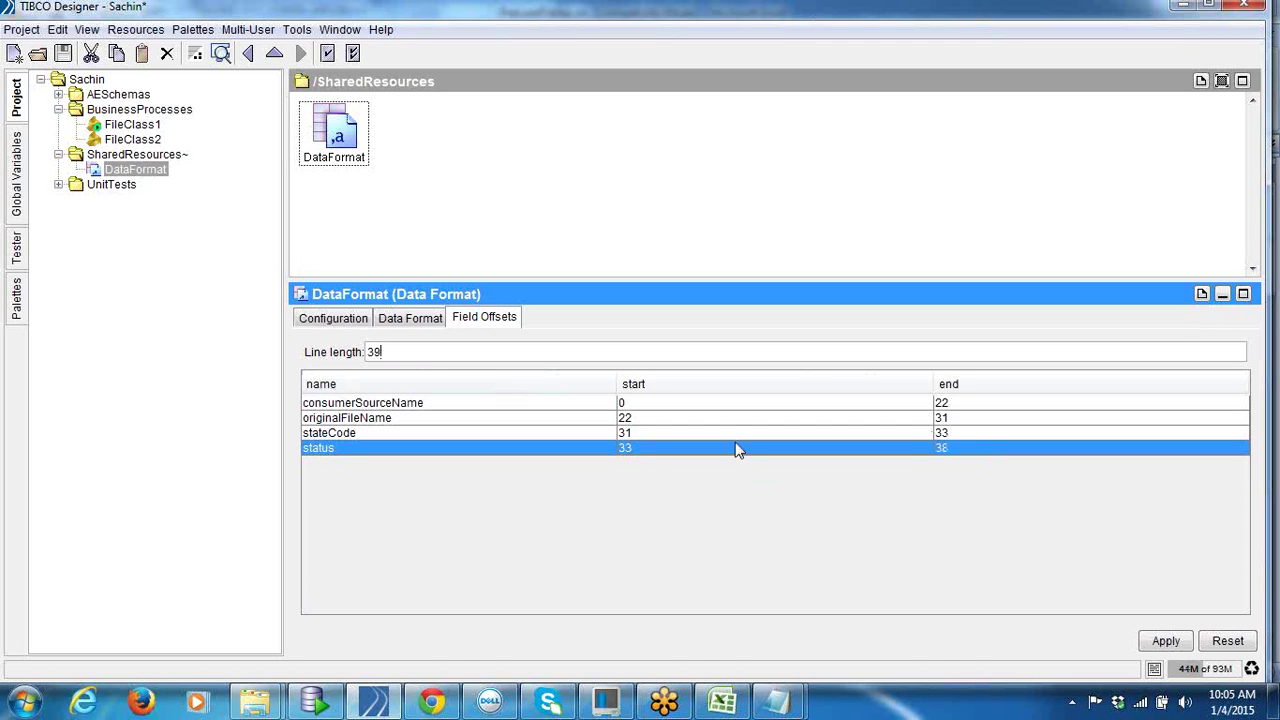
{"action": "left_click", "coordinate": [735, 424]}
{"action": "left_click", "coordinate": [1180, 643]}
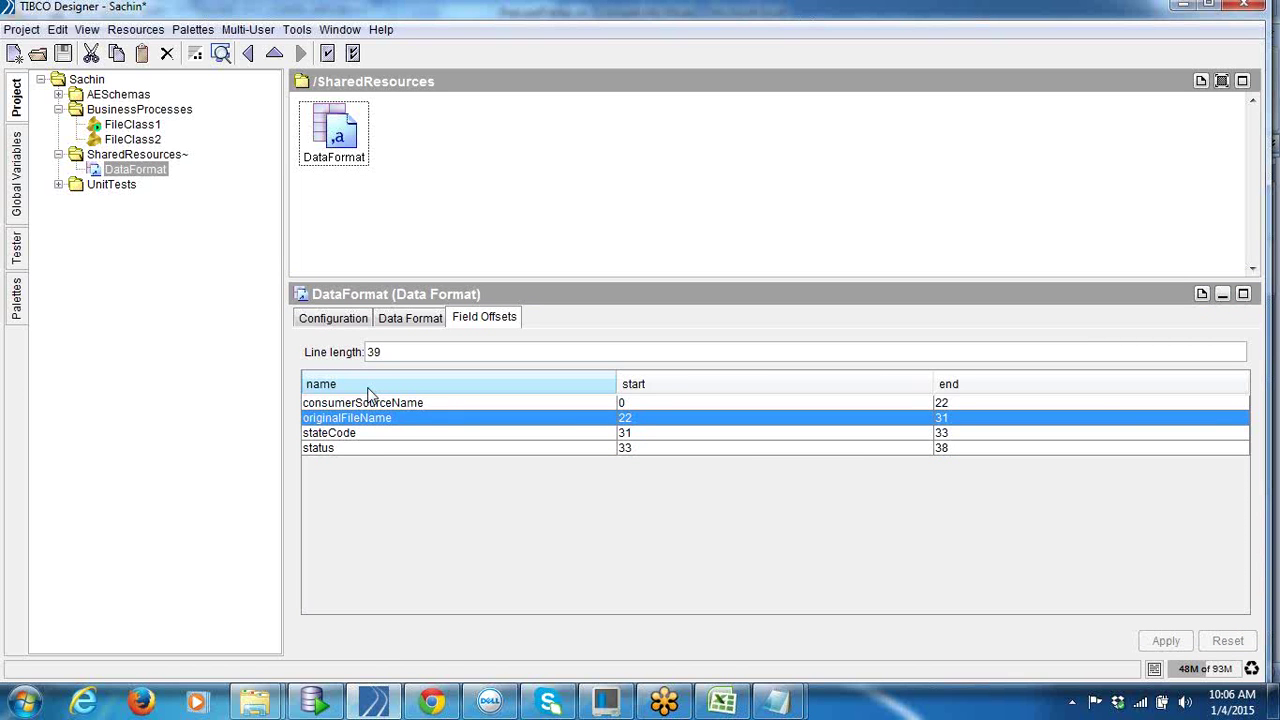
Step: Check the field offsets against the member field definitions and save the project
{"action": "left_click", "coordinate": [626, 436]}
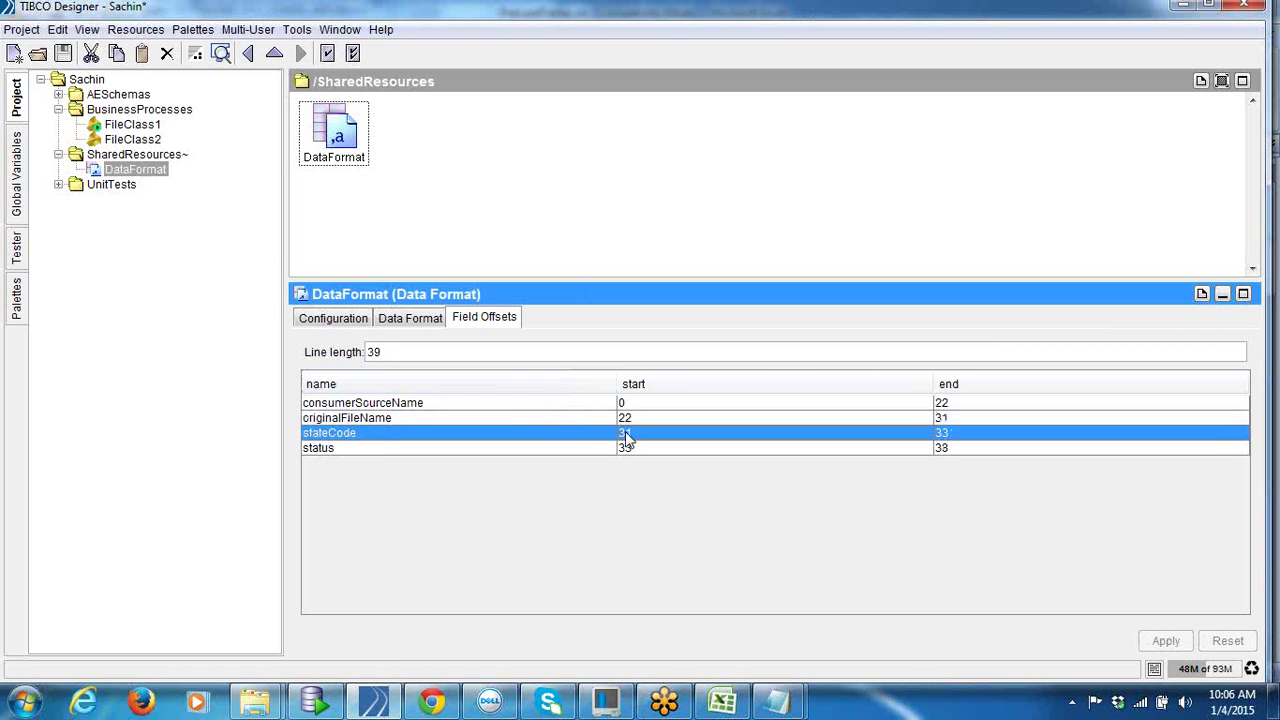
{"action": "left_click", "coordinate": [986, 448]}
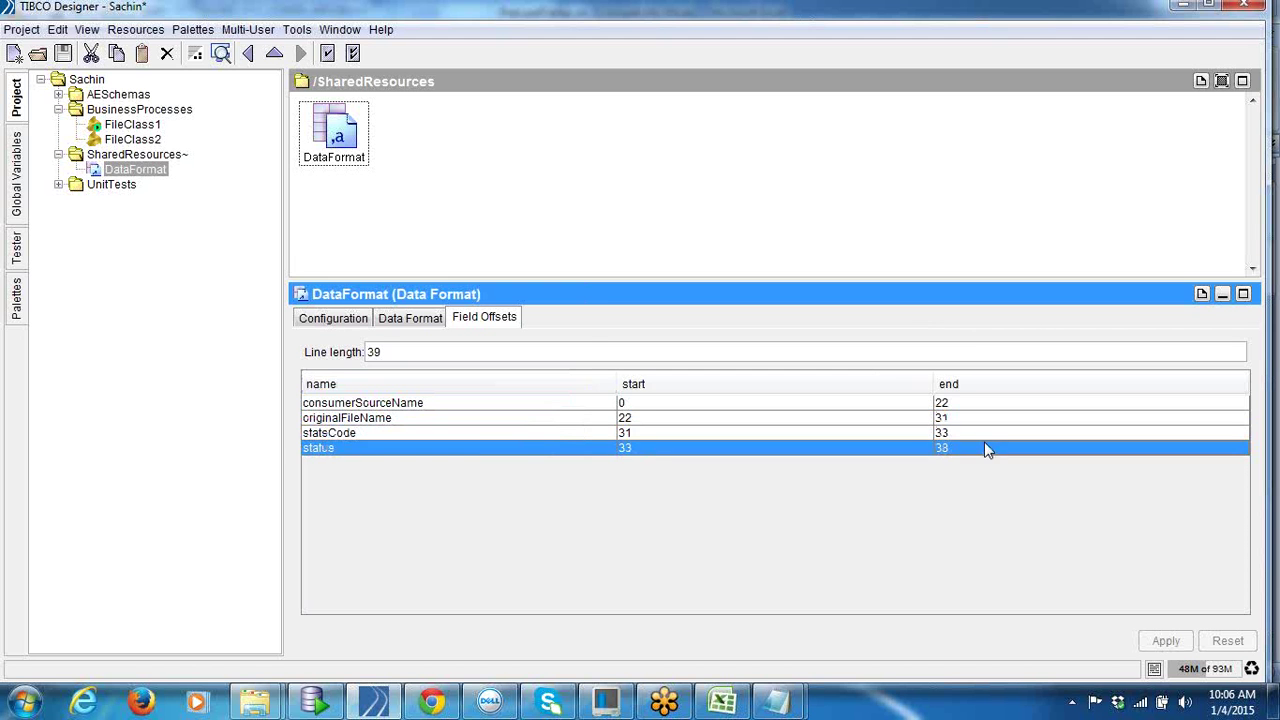
{"action": "left_click", "coordinate": [406, 319]}
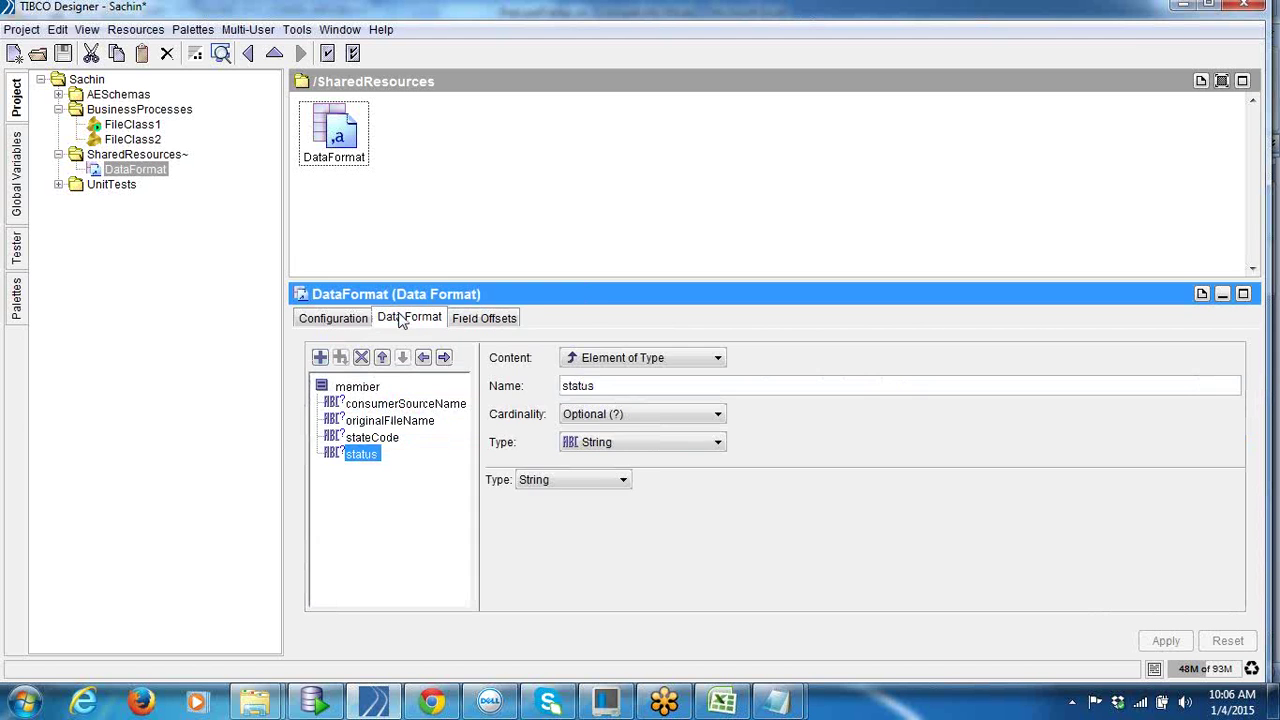
{"action": "left_click", "coordinate": [481, 319]}
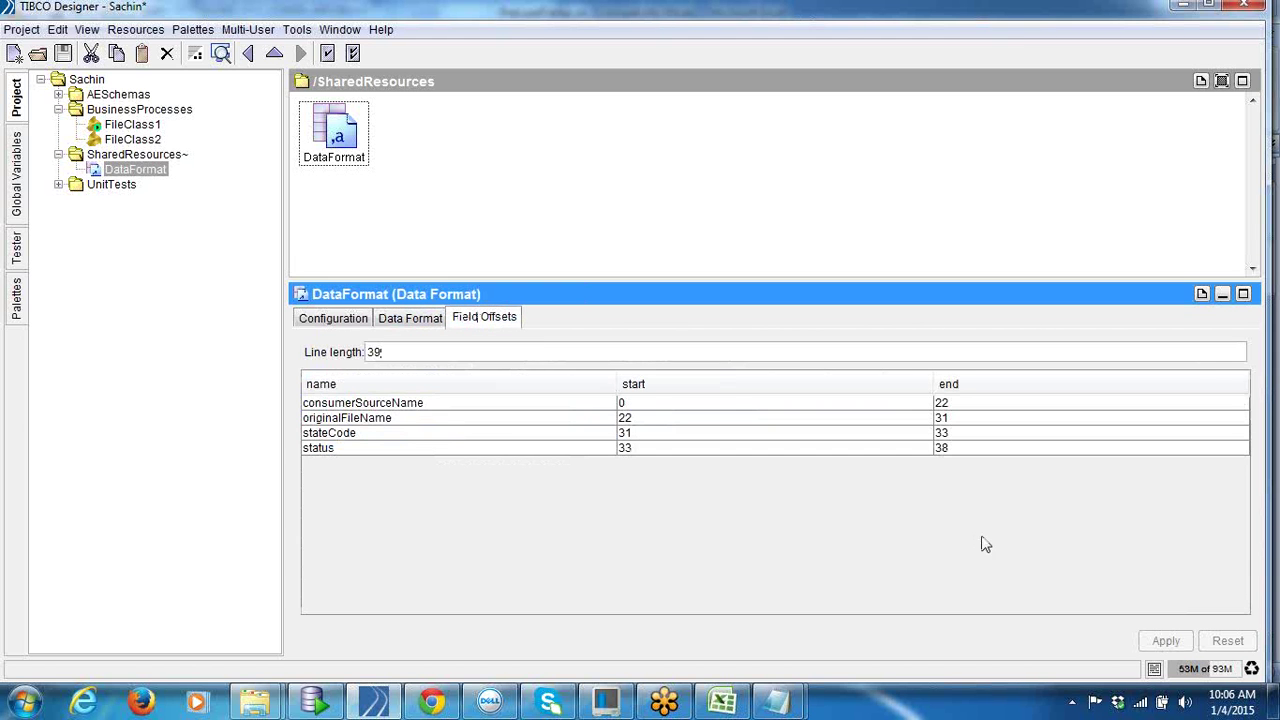
{"action": "left_click", "coordinate": [62, 54]}
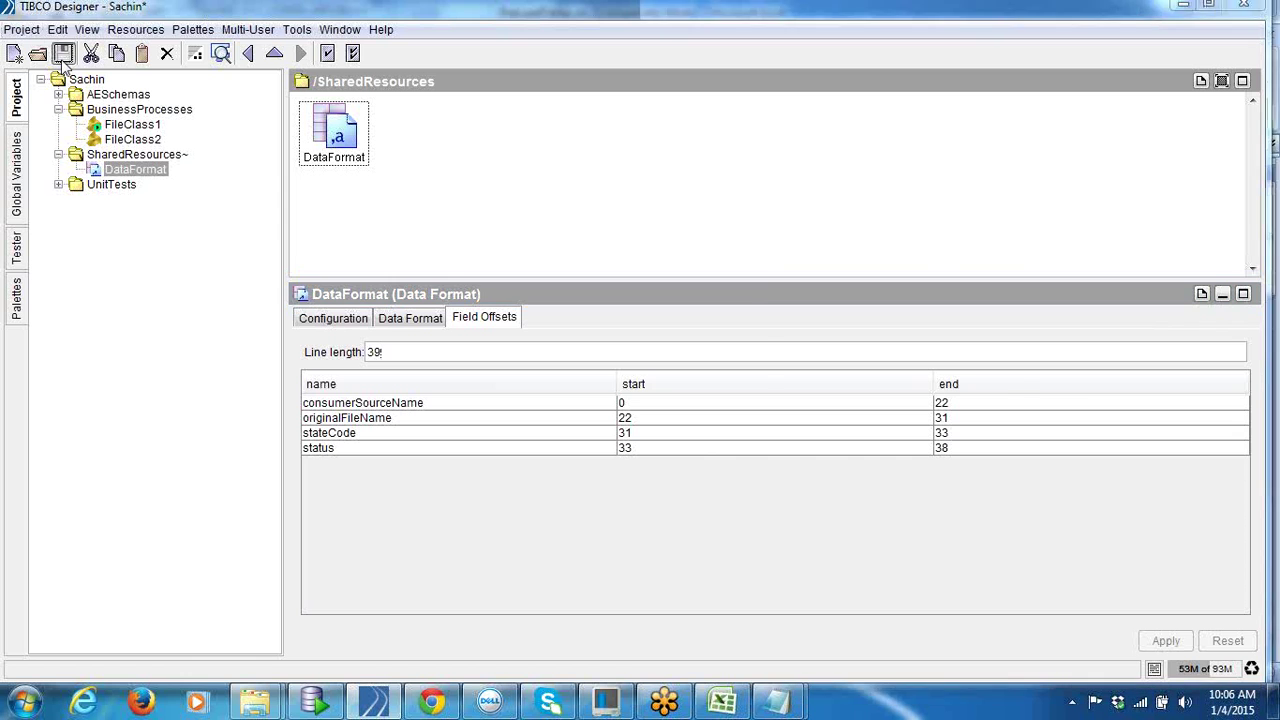
Step: Examine the fixed-width records in DataTransformFixed1.txt in Notepad, especially the status values at the line ends, then minimize the file
{"action": "mouse_move", "coordinate": [775, 705]}
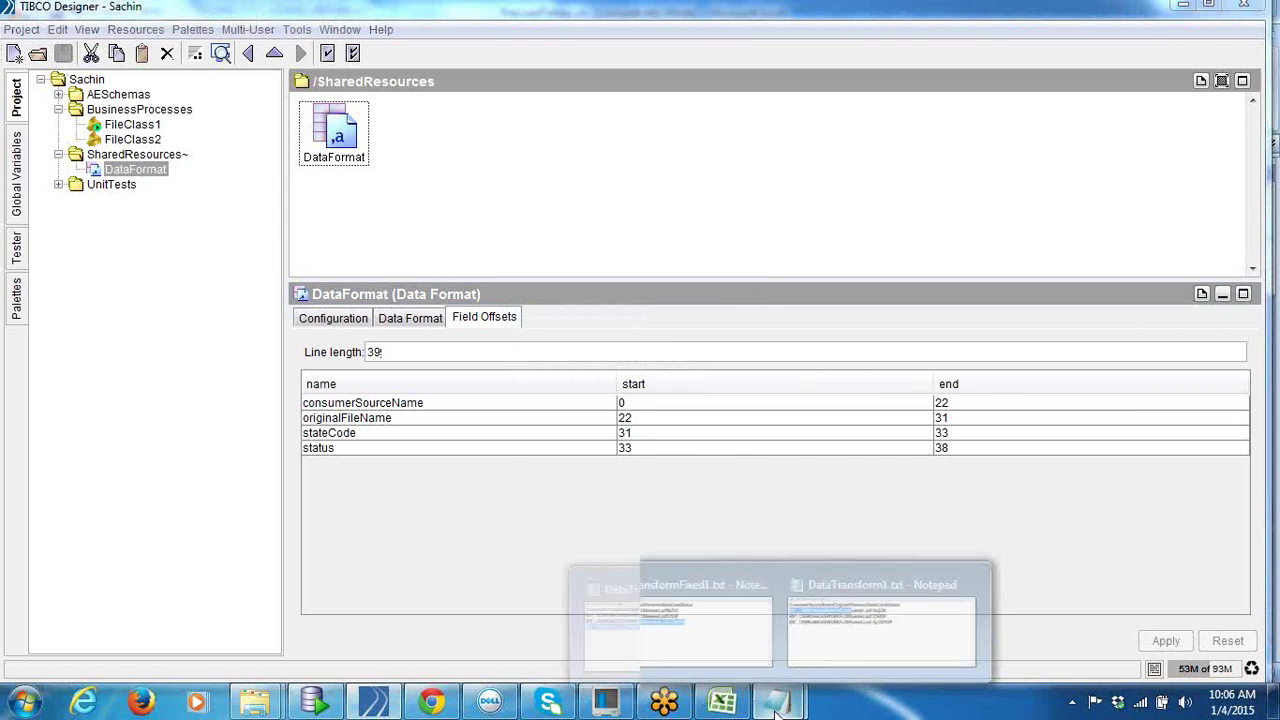
{"action": "left_click", "coordinate": [669, 609]}
{"action": "left_click", "coordinate": [751, 421]}
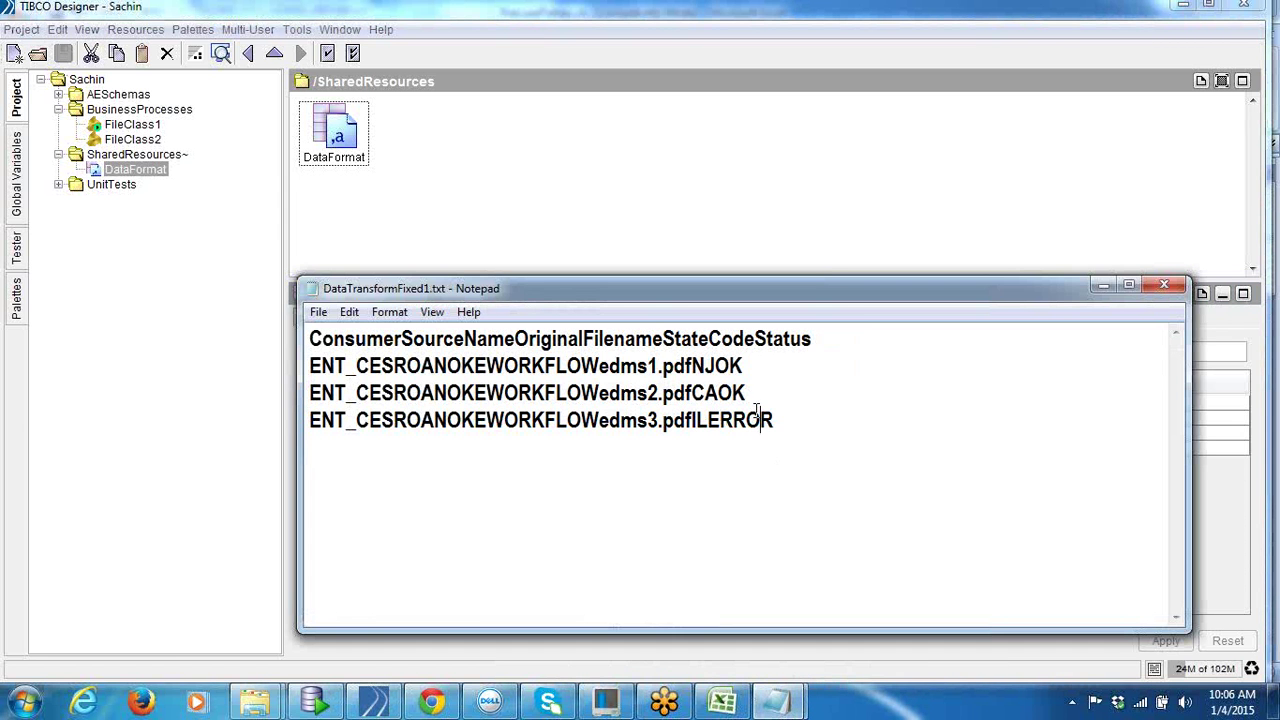
{"action": "double_click", "coordinate": [740, 393]}
{"action": "double_click", "coordinate": [735, 366]}
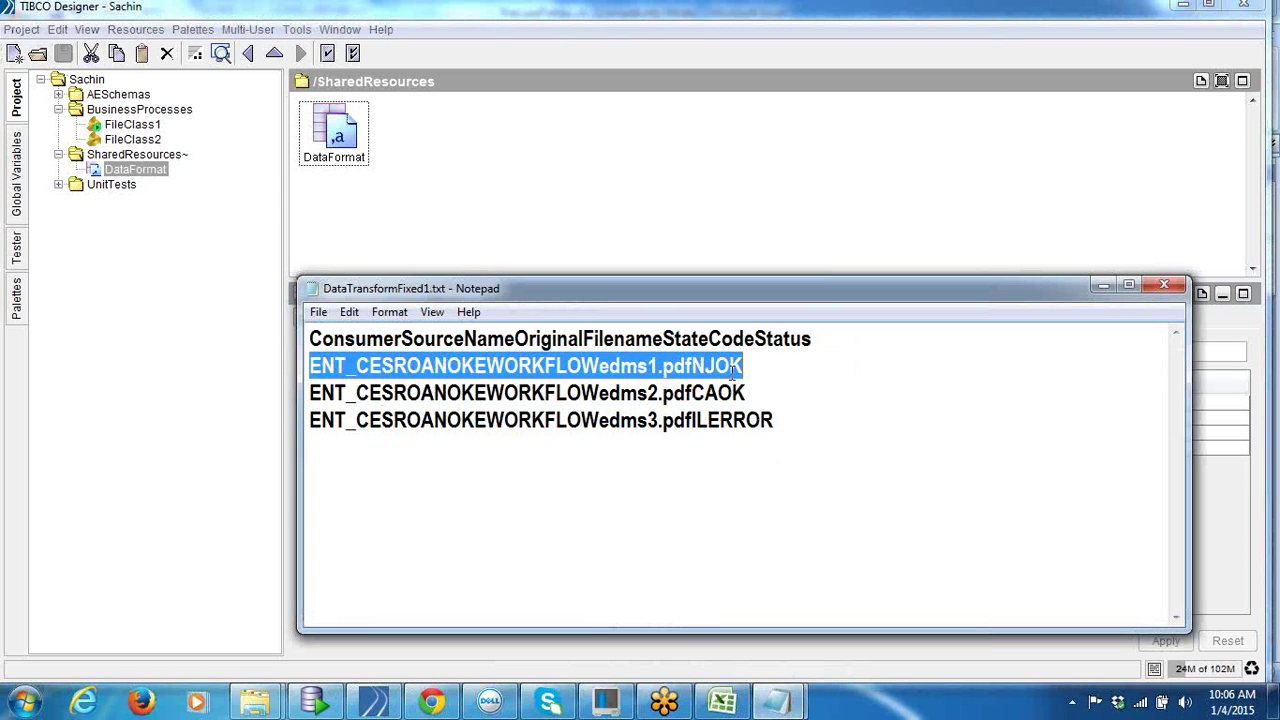
{"action": "left_click", "coordinate": [735, 366]}
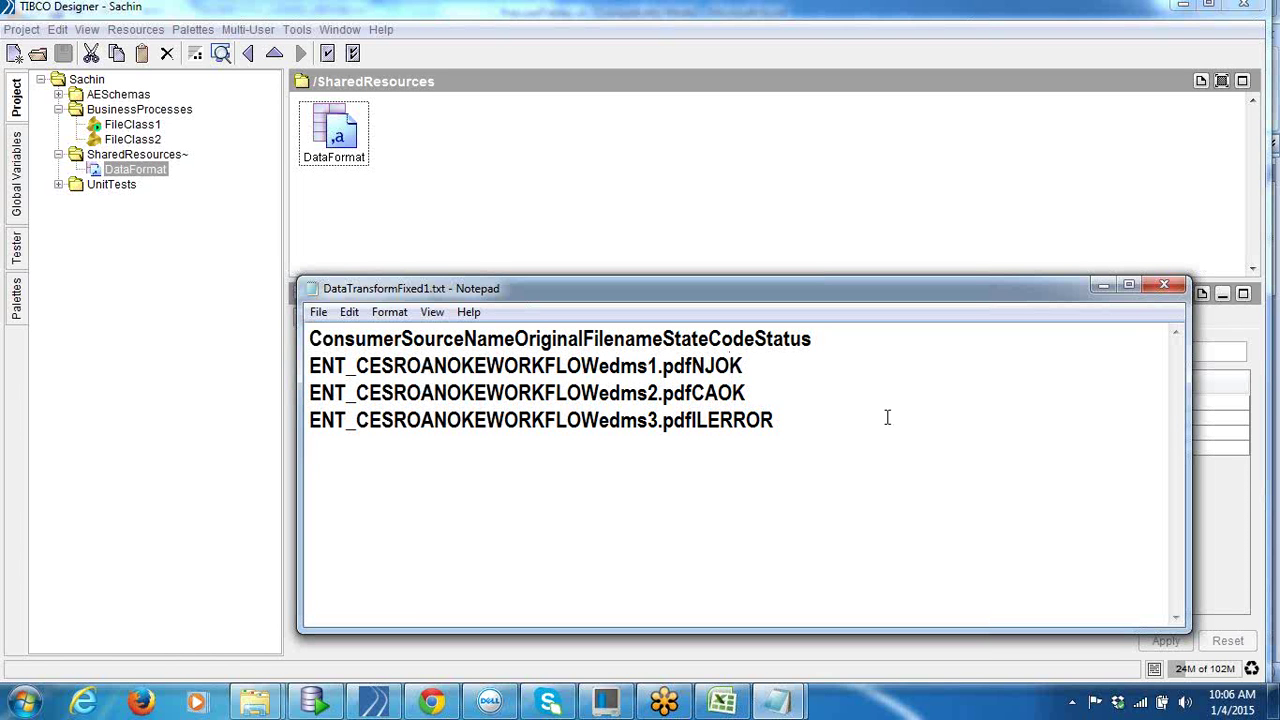
{"action": "left_click", "coordinate": [1103, 285]}
Step: Rename the DataFormat resource as FixedFormat and apply it without checking for broken references
{"action": "left_click", "coordinate": [358, 320]}
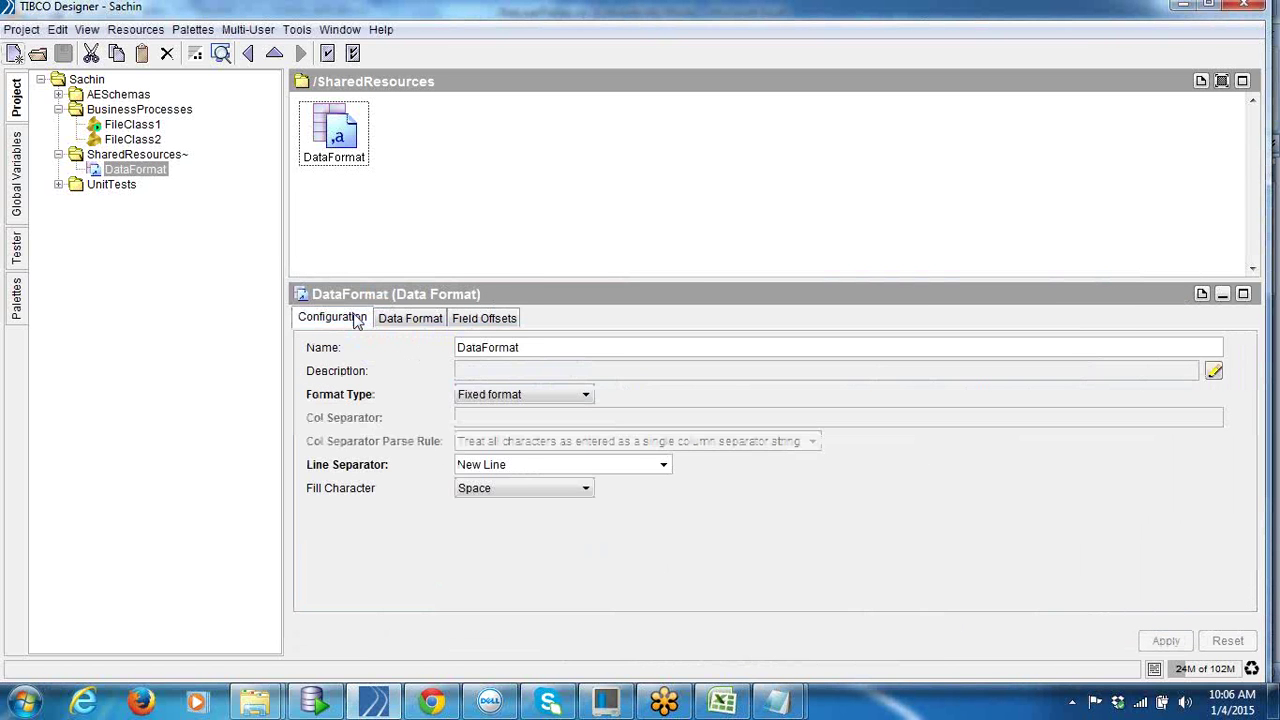
{"action": "double_click", "coordinate": [542, 350]}
{"action": "type", "text": "Fi"}
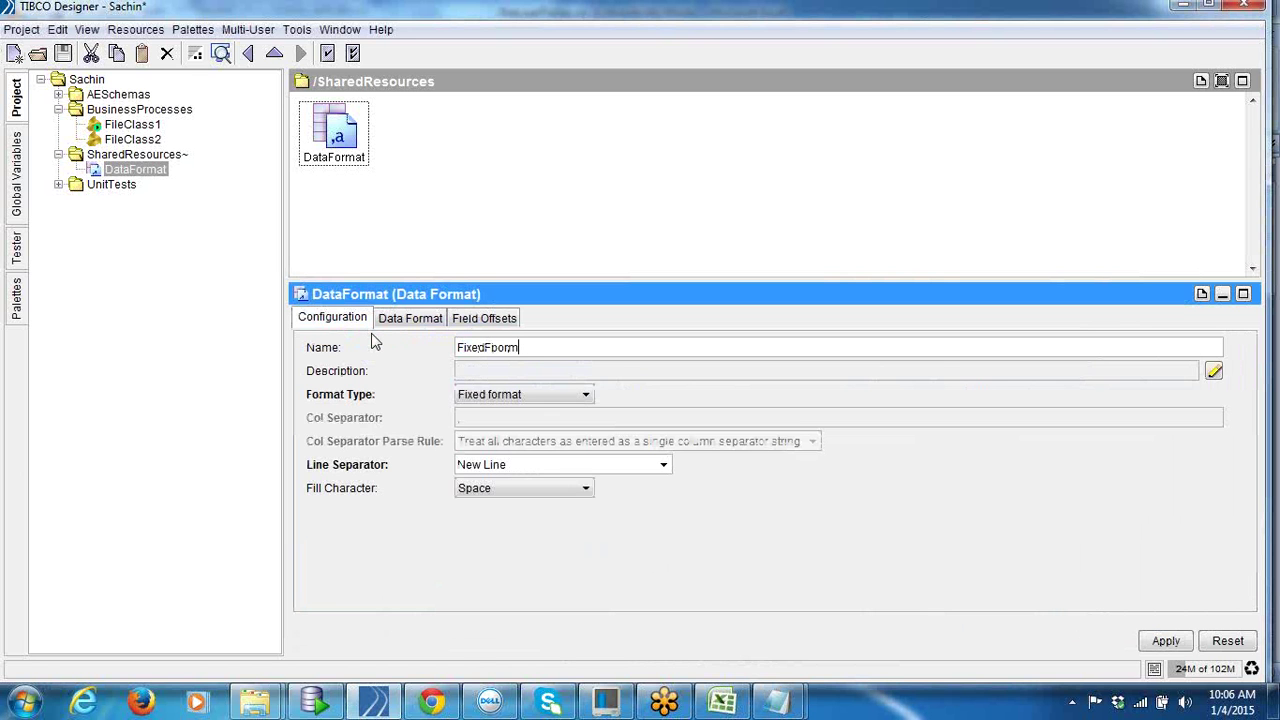
{"action": "type", "text": "xedForm"}
{"action": "left_click", "coordinate": [1178, 645]}
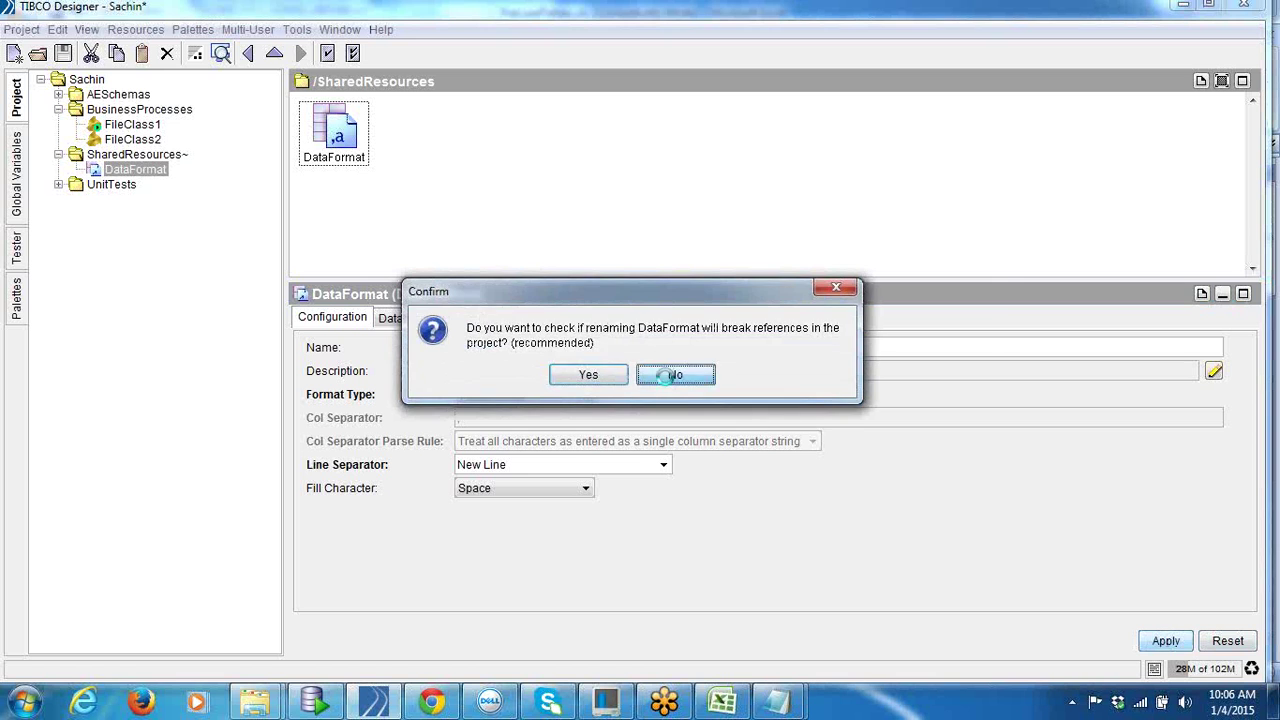
{"action": "left_click", "coordinate": [668, 376]}
Step: Switch to PreLoadTables.xls in Excel and examine the Files sheet and the BOC field names on the Index sheet
{"action": "left_click", "coordinate": [722, 702]}
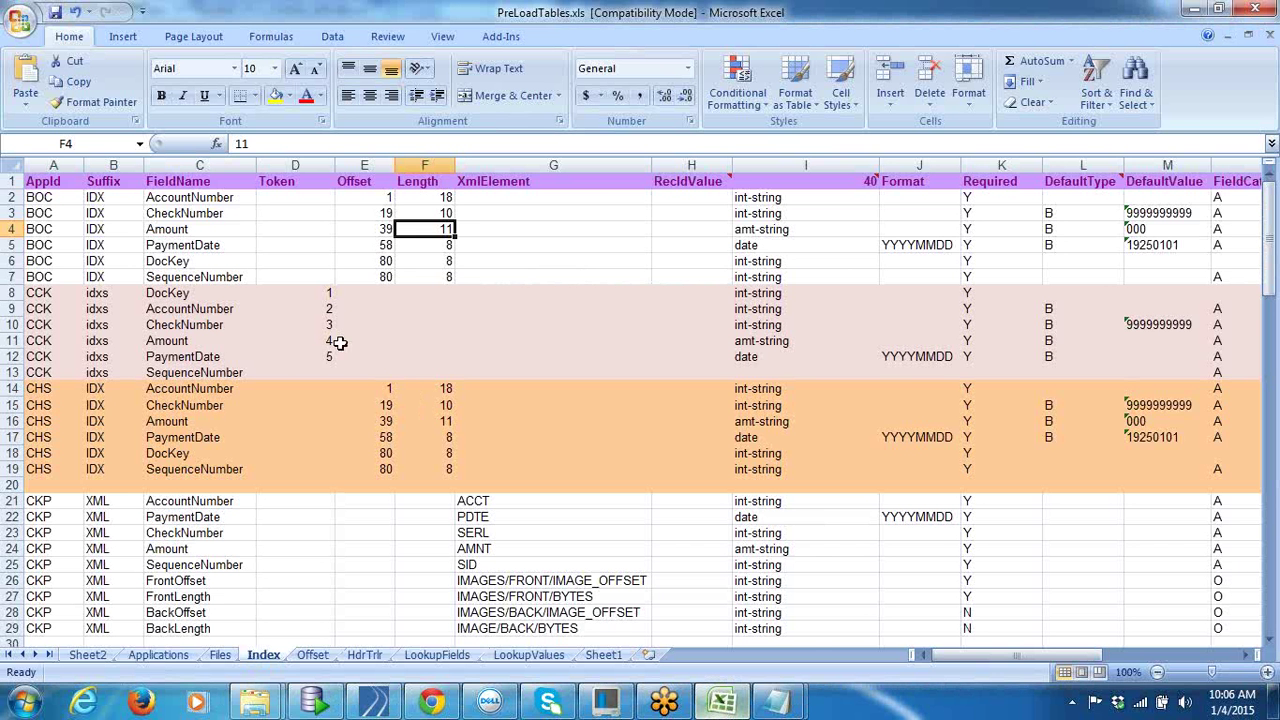
{"action": "left_click", "coordinate": [221, 655]}
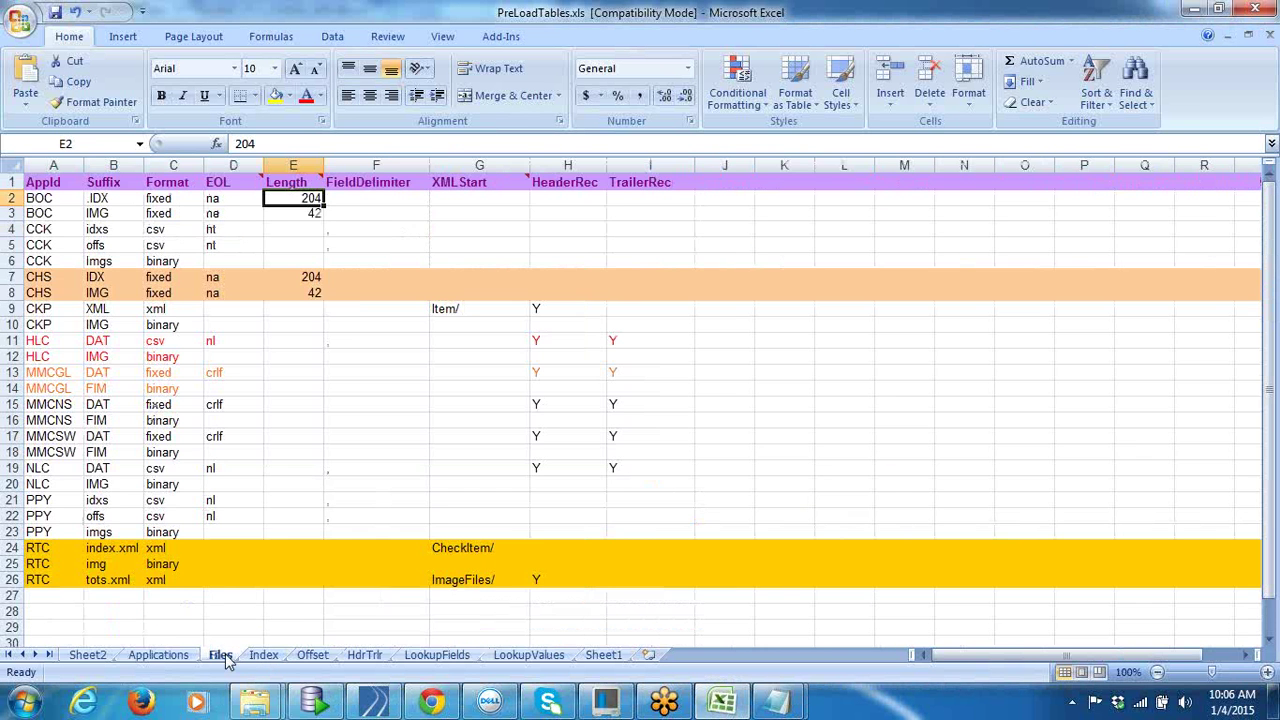
{"action": "left_click", "coordinate": [263, 655]}
{"action": "left_click", "coordinate": [178, 229]}
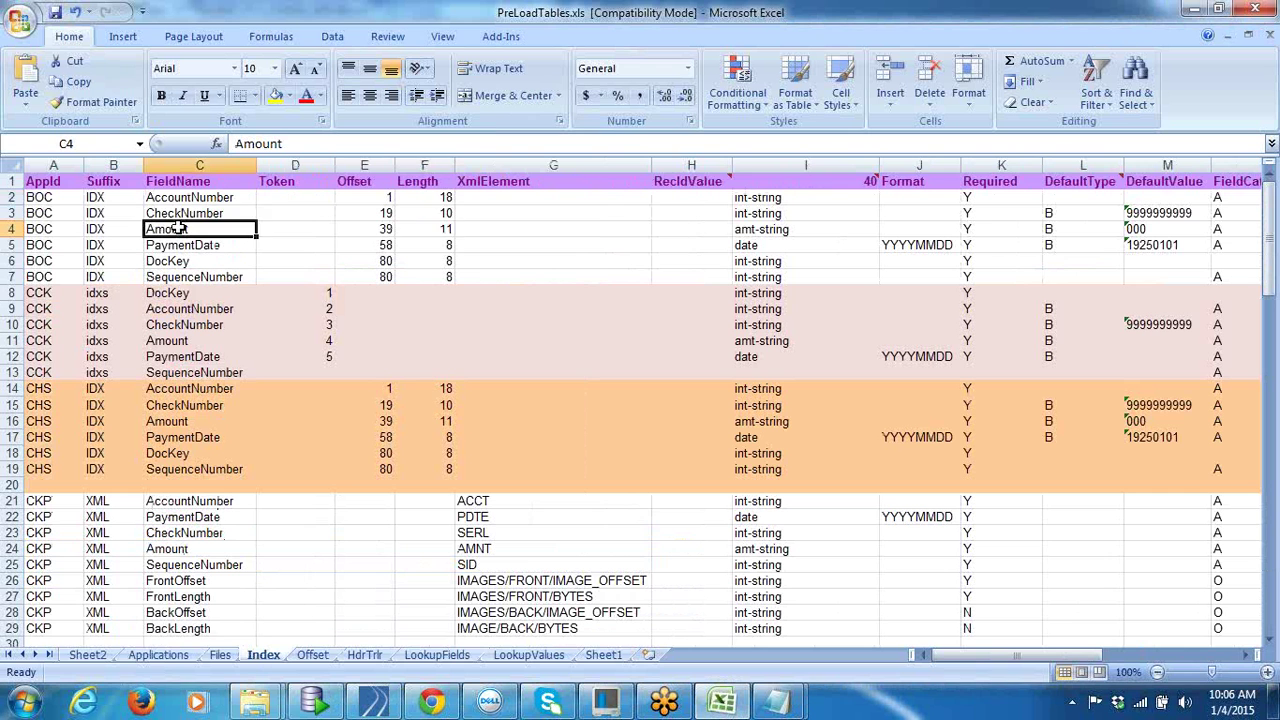
{"action": "left_click", "coordinate": [222, 202]}
{"action": "left_click", "coordinate": [221, 213]}
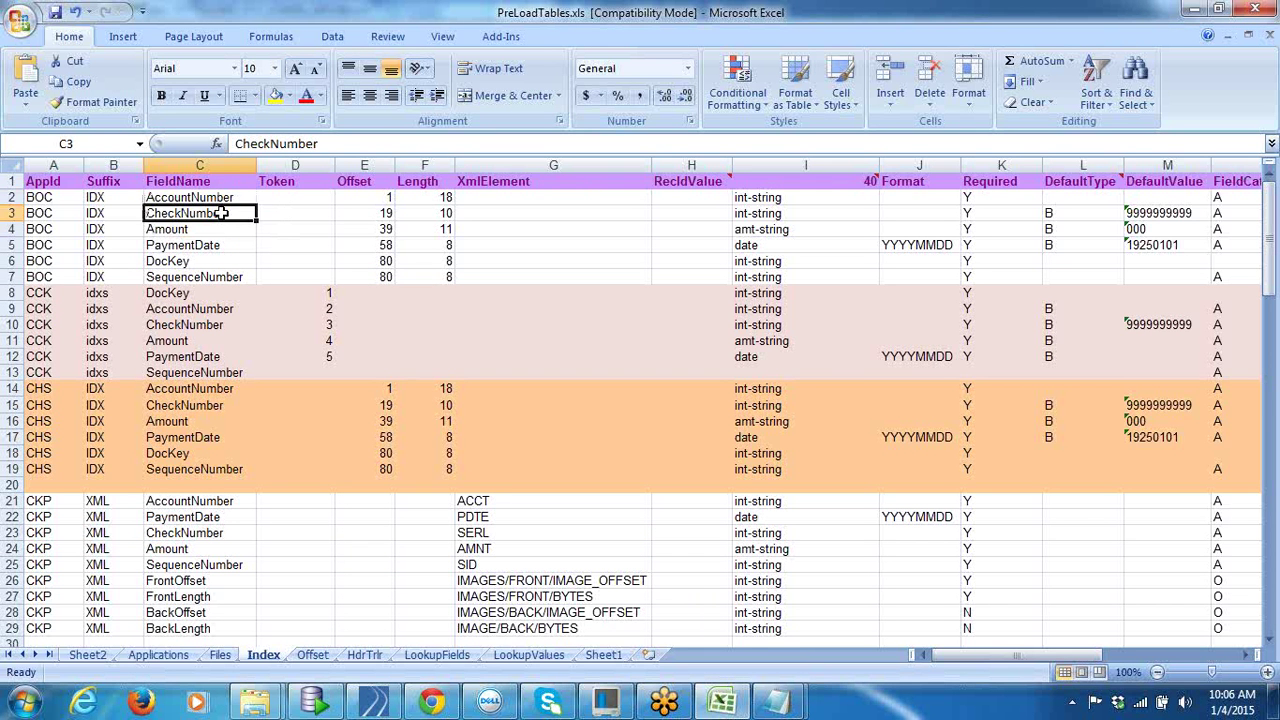
{"action": "left_click", "coordinate": [340, 211]}
{"action": "left_click", "coordinate": [198, 197]}
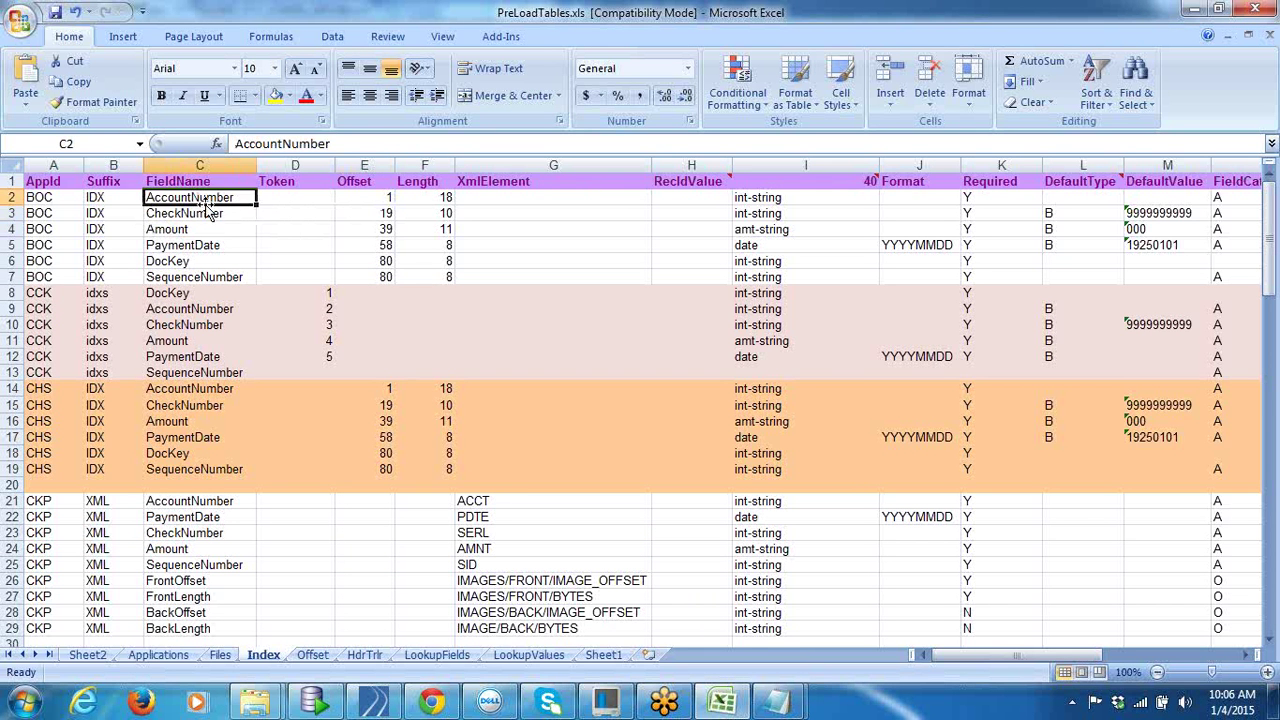
{"action": "left_click", "coordinate": [209, 212]}
{"action": "left_click", "coordinate": [221, 245]}
{"action": "left_click", "coordinate": [240, 274]}
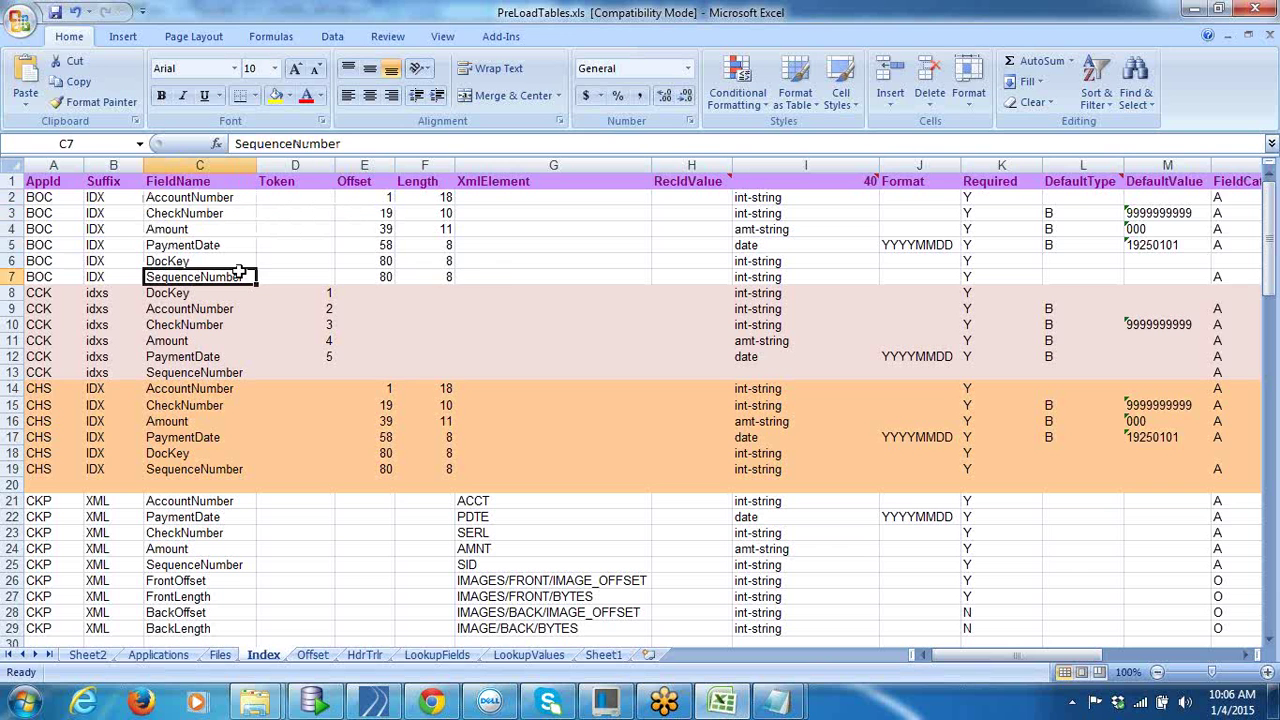
Step: Examine the offset and length of the BOC AccountNumber field on the Index sheet, then return to TIBCO Designer
{"action": "left_click", "coordinate": [432, 270]}
{"action": "left_click", "coordinate": [388, 196]}
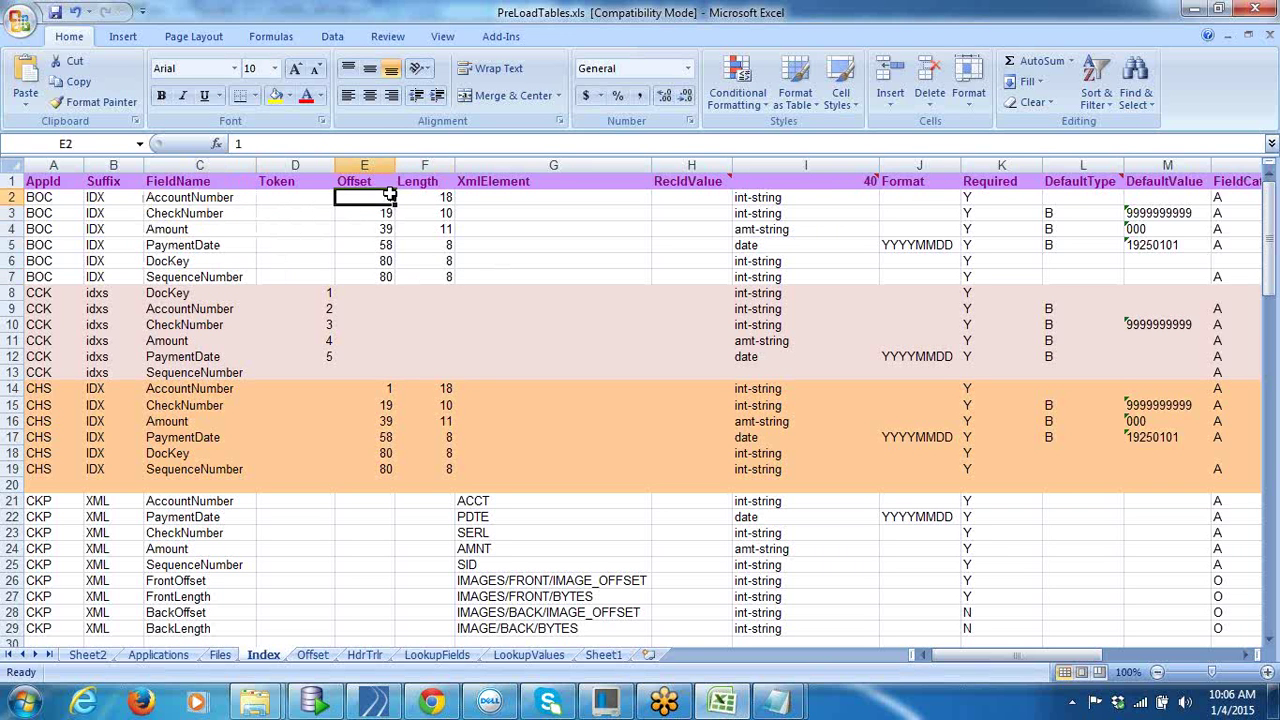
{"action": "left_click", "coordinate": [433, 196]}
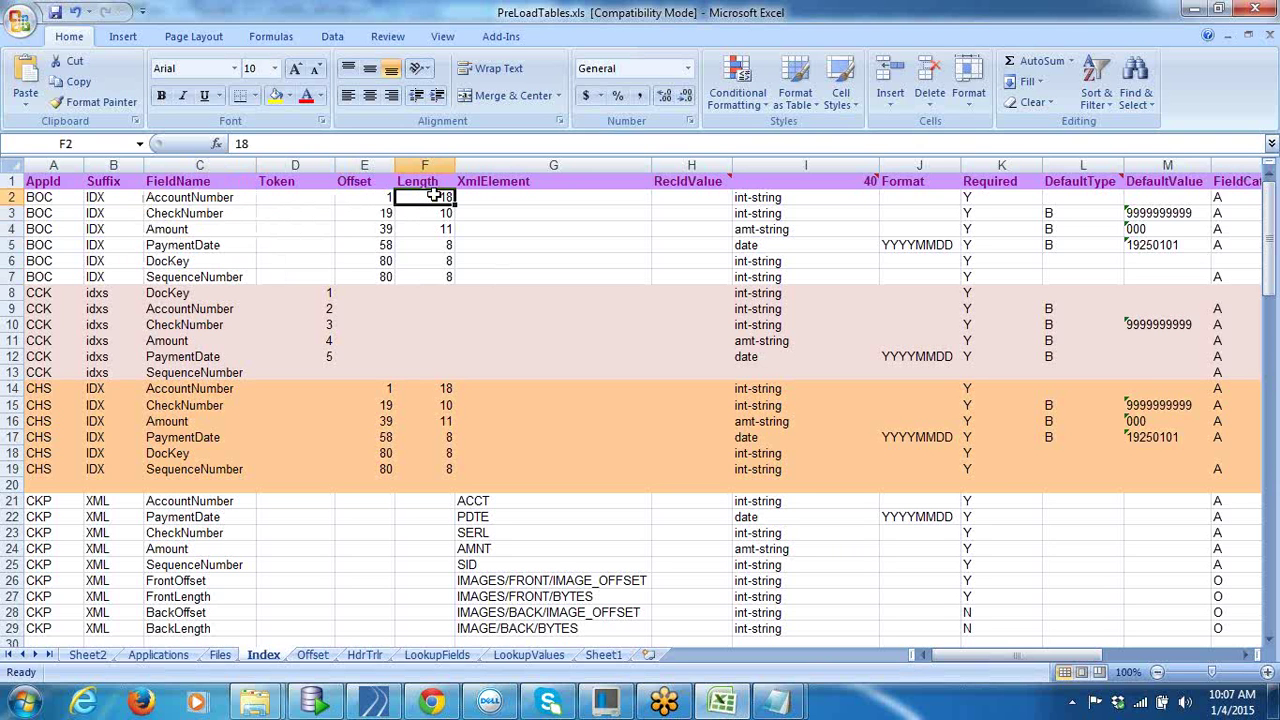
{"action": "left_click", "coordinate": [1192, 8]}
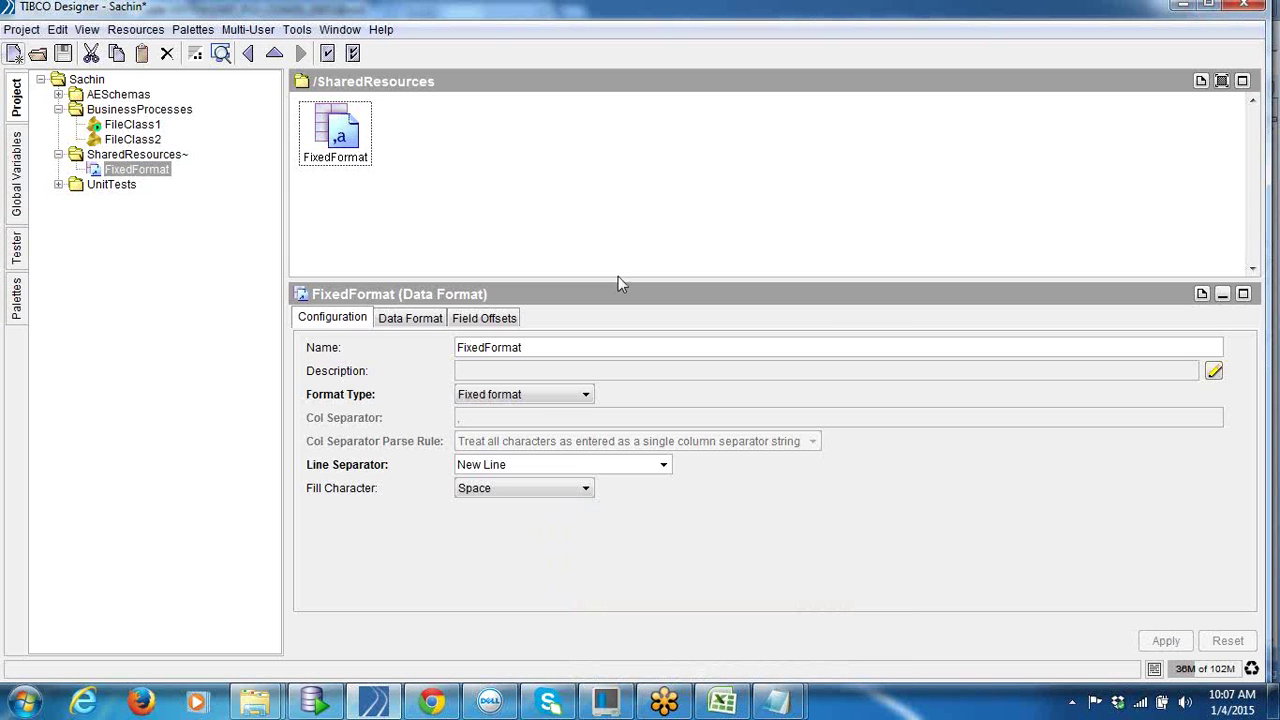
Step: Save the project and add a process definition named FixedFormat to the BusinessProcesses folder
{"action": "left_click", "coordinate": [140, 109]}
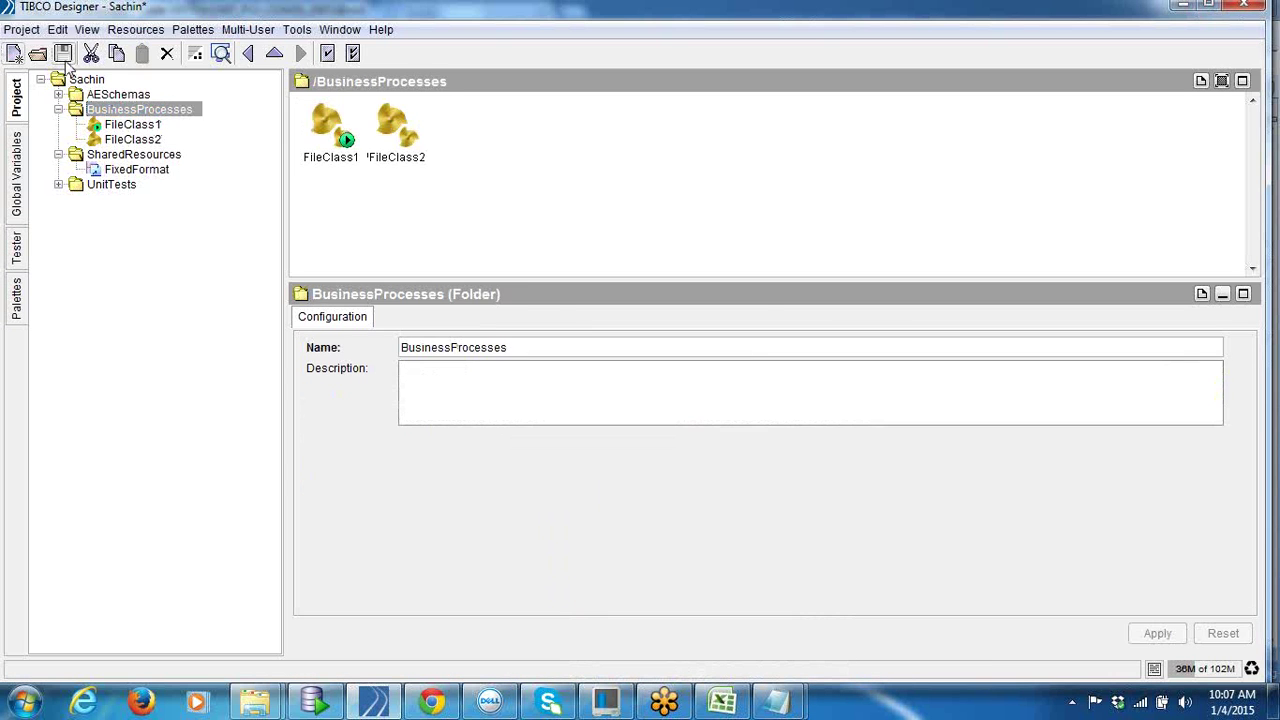
{"action": "left_click", "coordinate": [62, 54]}
{"action": "right_click", "coordinate": [523, 222]}
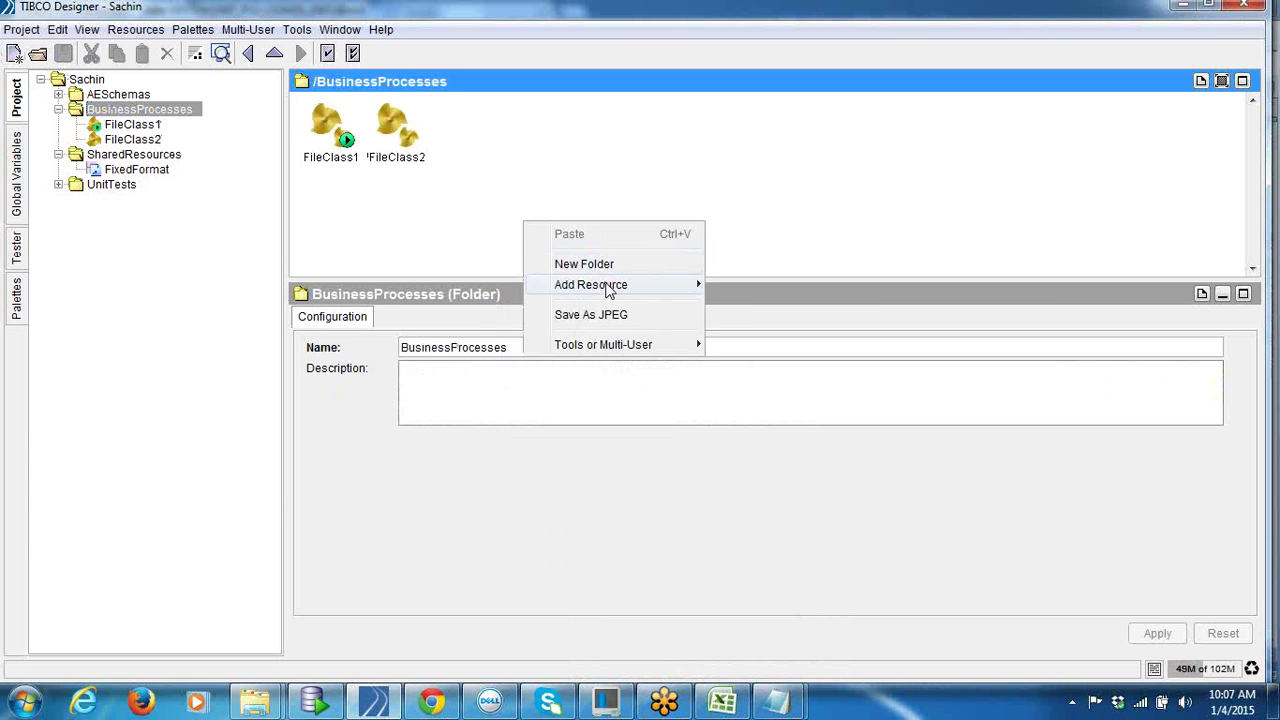
{"action": "mouse_move", "coordinate": [606, 286]}
{"action": "mouse_move", "coordinate": [771, 463]}
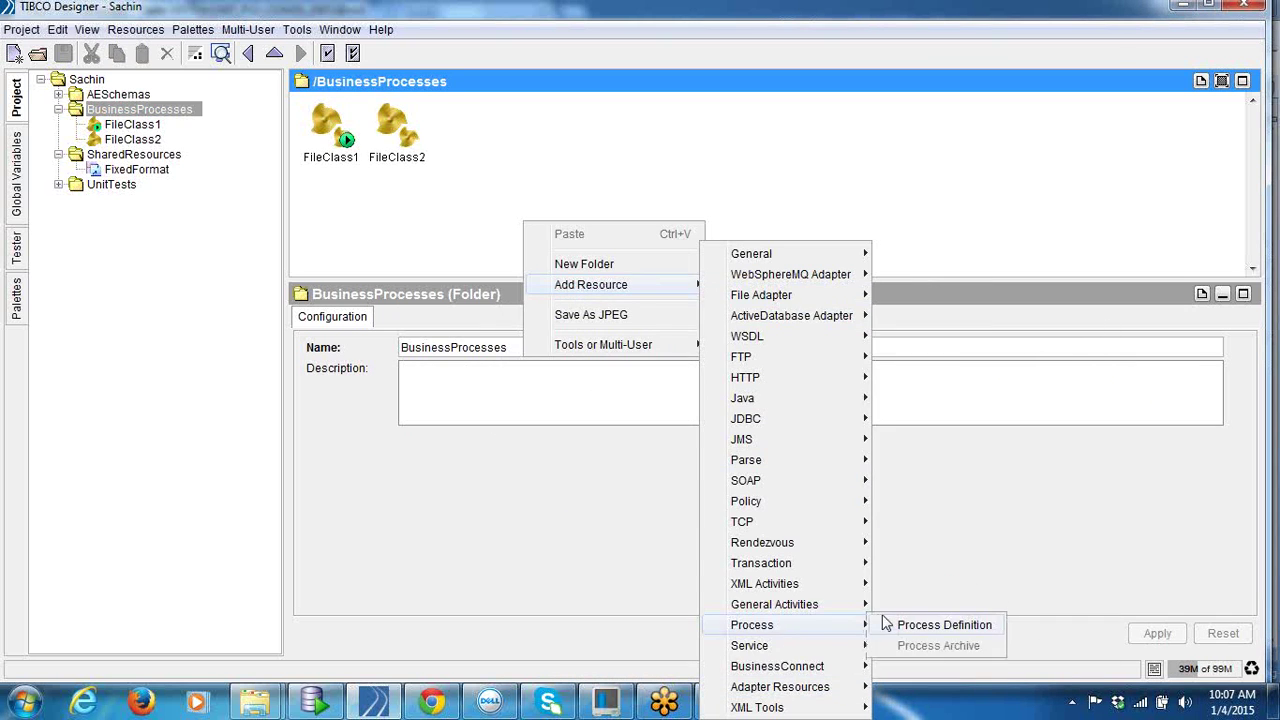
{"action": "left_click", "coordinate": [893, 624]}
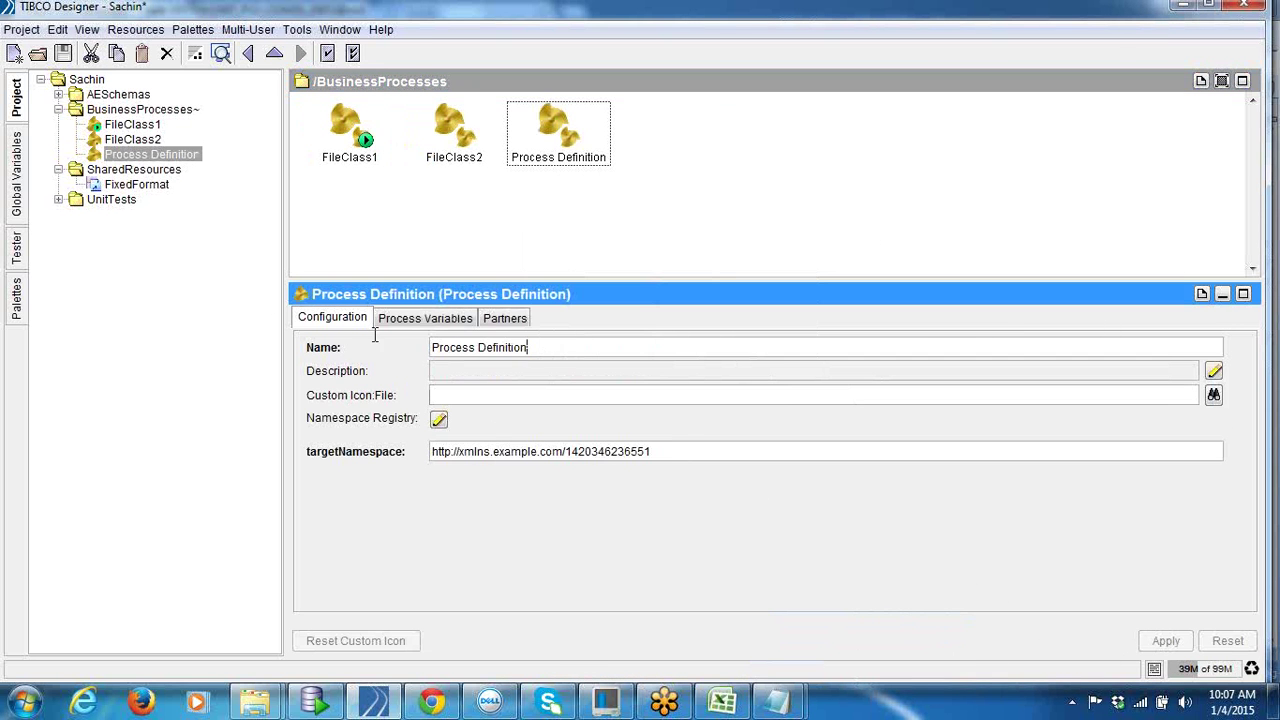
{"action": "type", "text": "FixedFormat"}
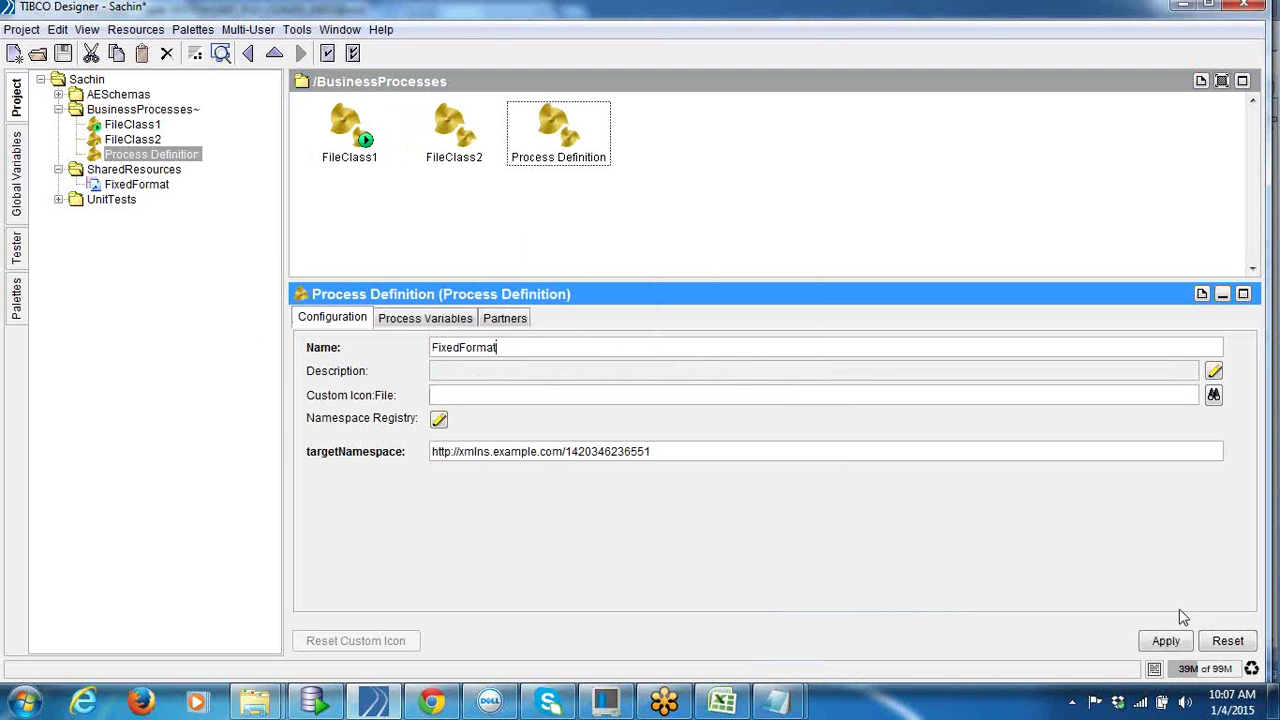
{"action": "left_click", "coordinate": [1173, 640]}
Step: Open the FixedFormat process and add a Parse Data activity between Start and End
{"action": "left_click", "coordinate": [480, 122]}
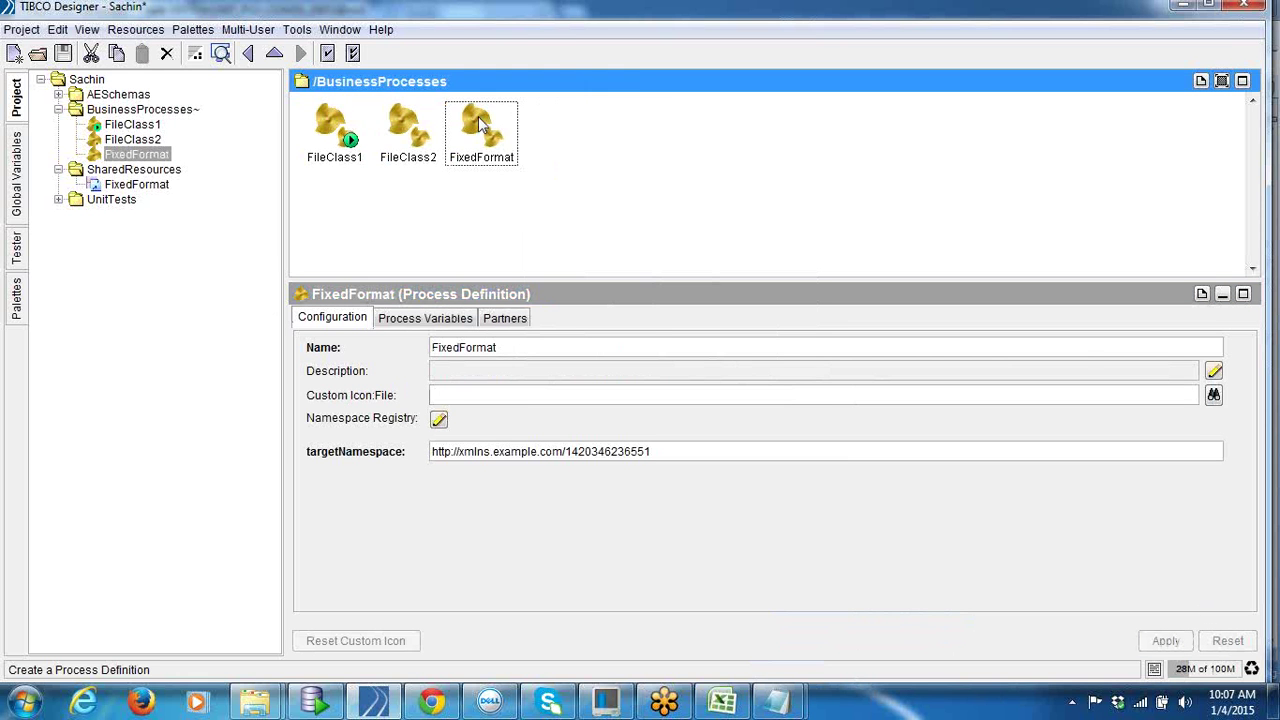
{"action": "double_click", "coordinate": [480, 122]}
{"action": "right_click", "coordinate": [490, 134]}
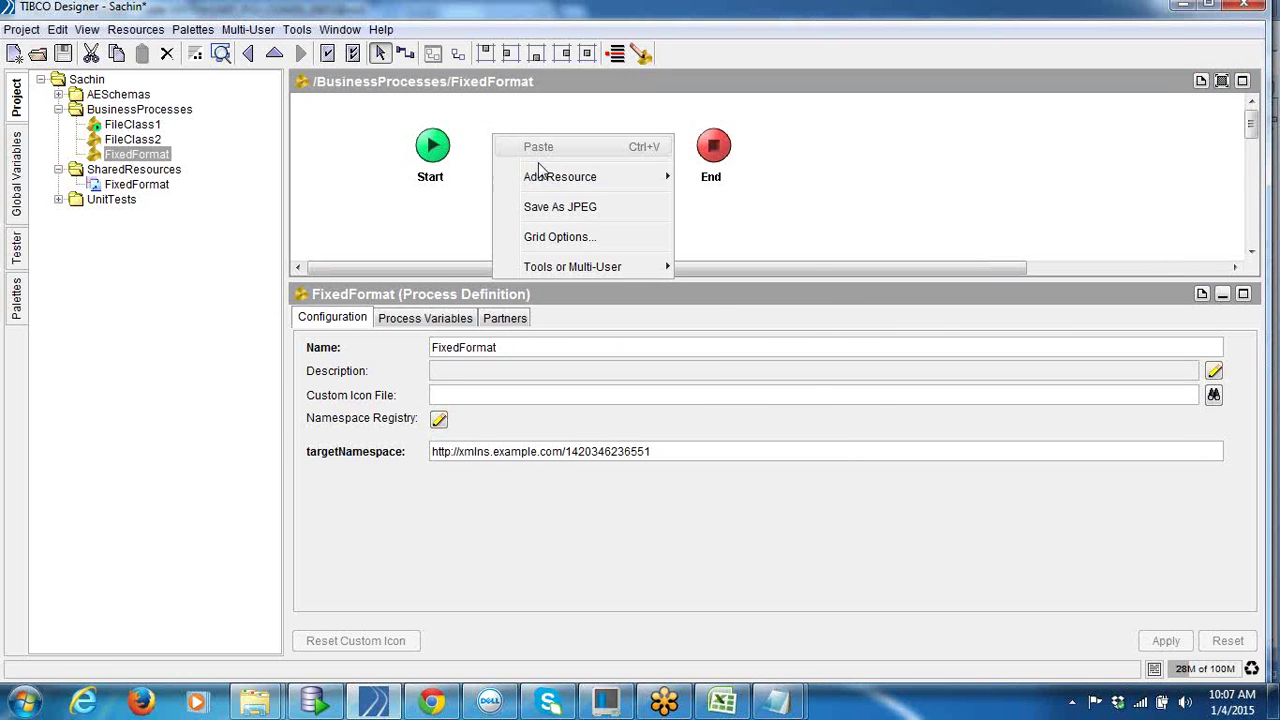
{"action": "mouse_move", "coordinate": [577, 190]}
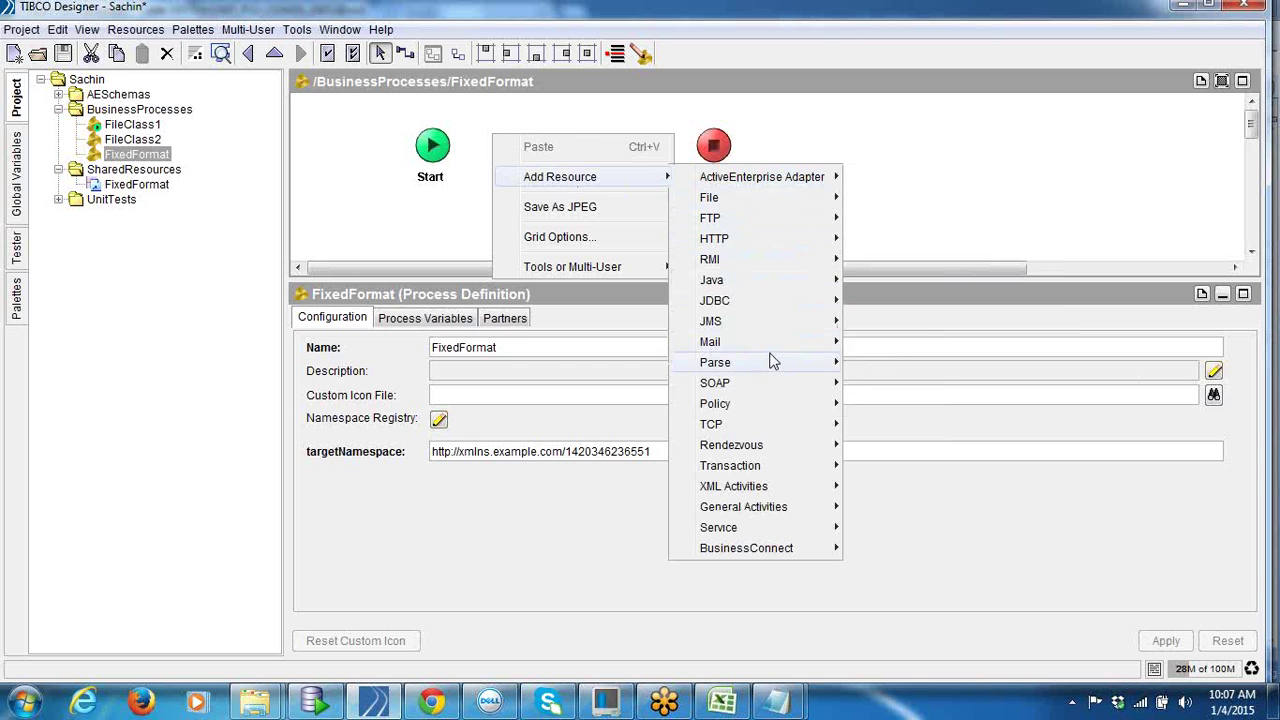
{"action": "mouse_move", "coordinate": [772, 362]}
{"action": "left_click", "coordinate": [864, 366]}
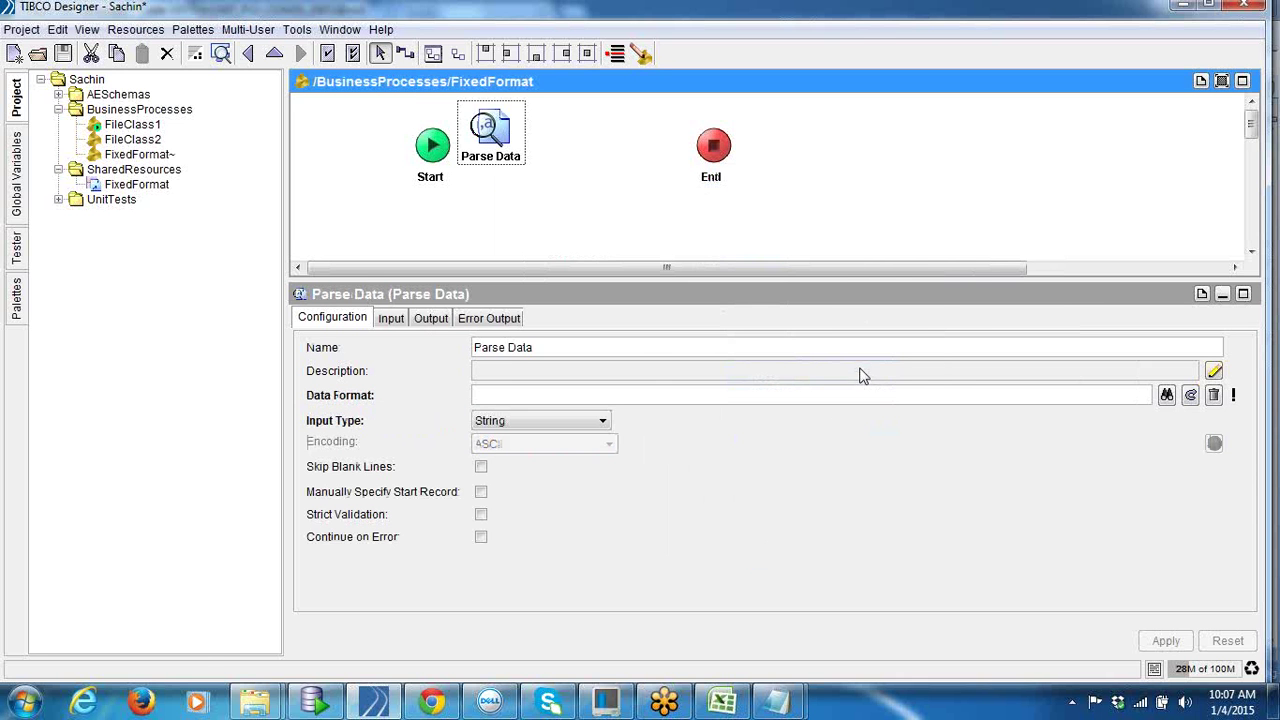
{"action": "left_click_drag", "start_coordinate": [512, 138], "coordinate": [568, 163]}
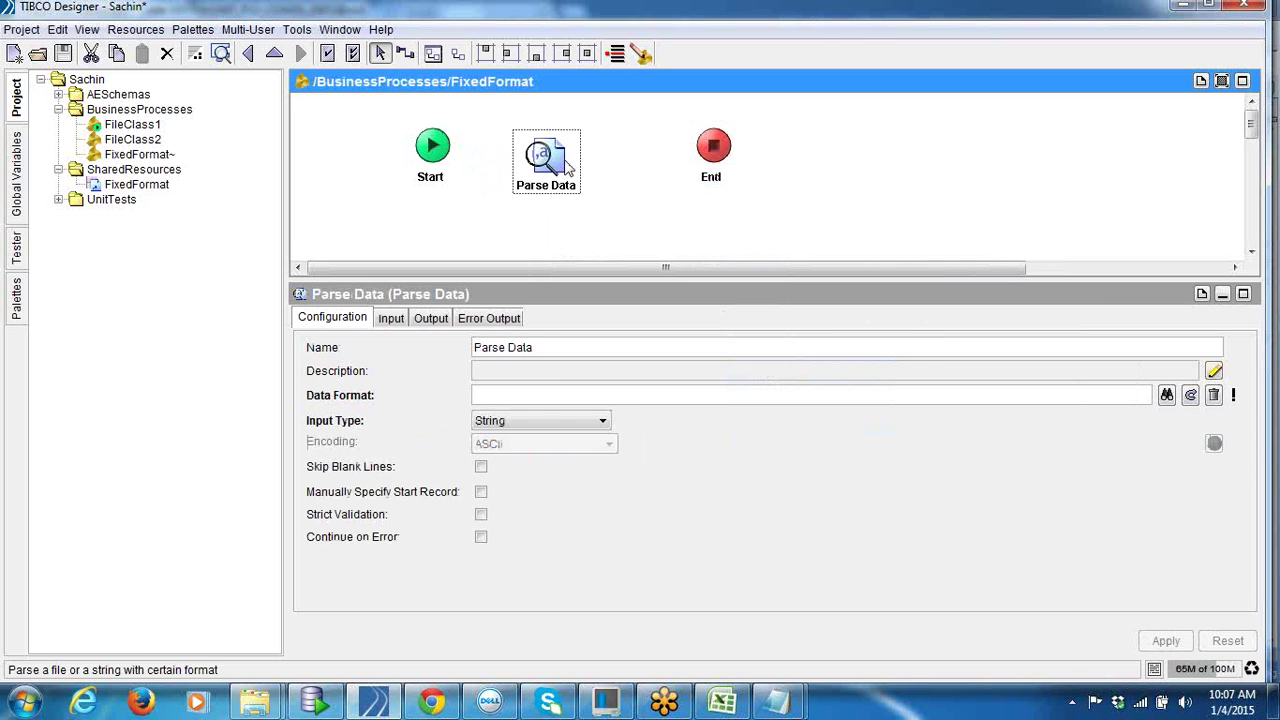
Step: Connect Start to Parse Data and Parse Data to End with transitions
{"action": "left_click", "coordinate": [406, 54]}
{"action": "left_click_drag", "start_coordinate": [433, 146], "coordinate": [710, 147]}
{"action": "left_click", "coordinate": [380, 53]}
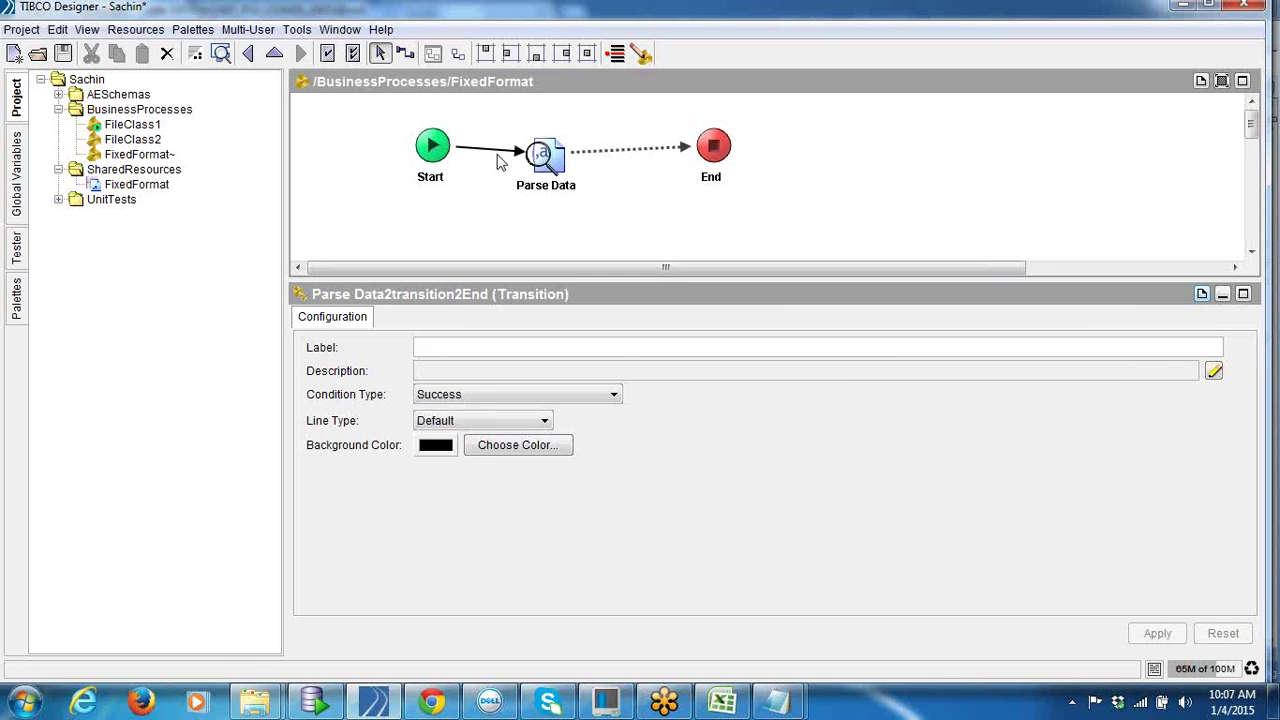
Step: Set the Parse Data activity's data format to the FixedFormat resource in SharedResources and apply the configuration
{"action": "left_click", "coordinate": [541, 178]}
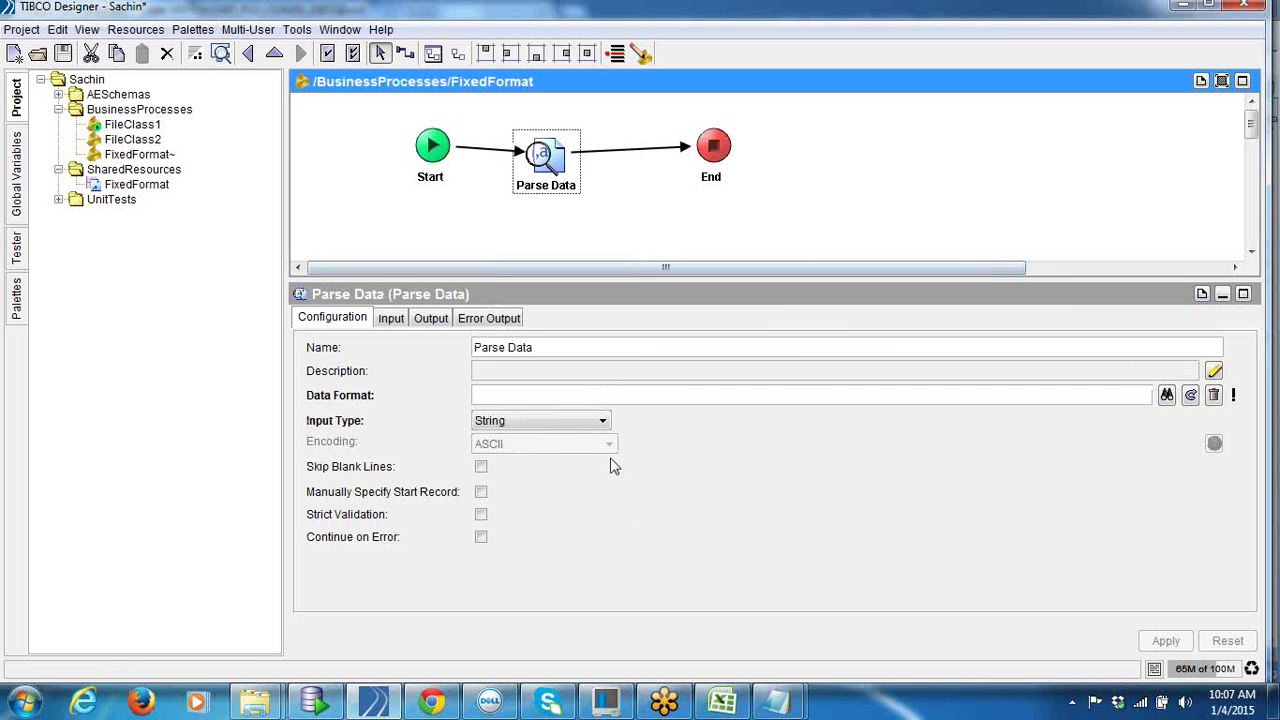
{"action": "left_click", "coordinate": [1166, 395]}
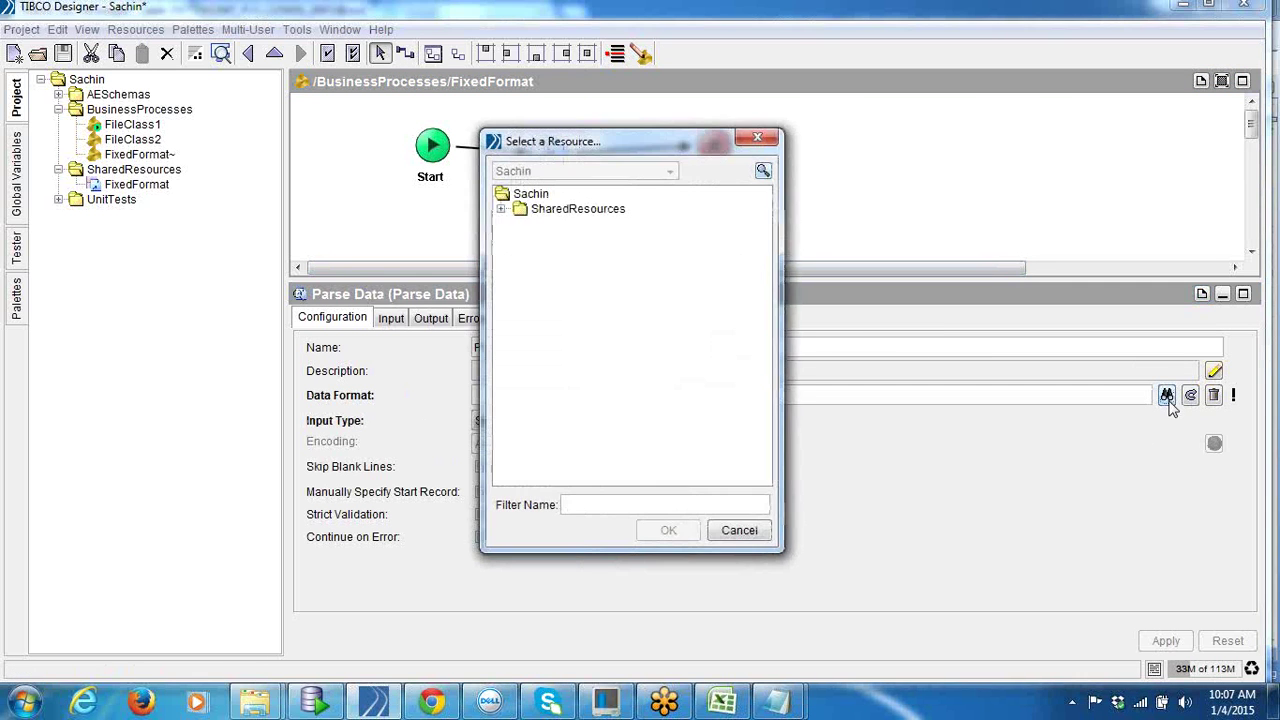
{"action": "double_click", "coordinate": [583, 209]}
{"action": "left_click", "coordinate": [584, 224]}
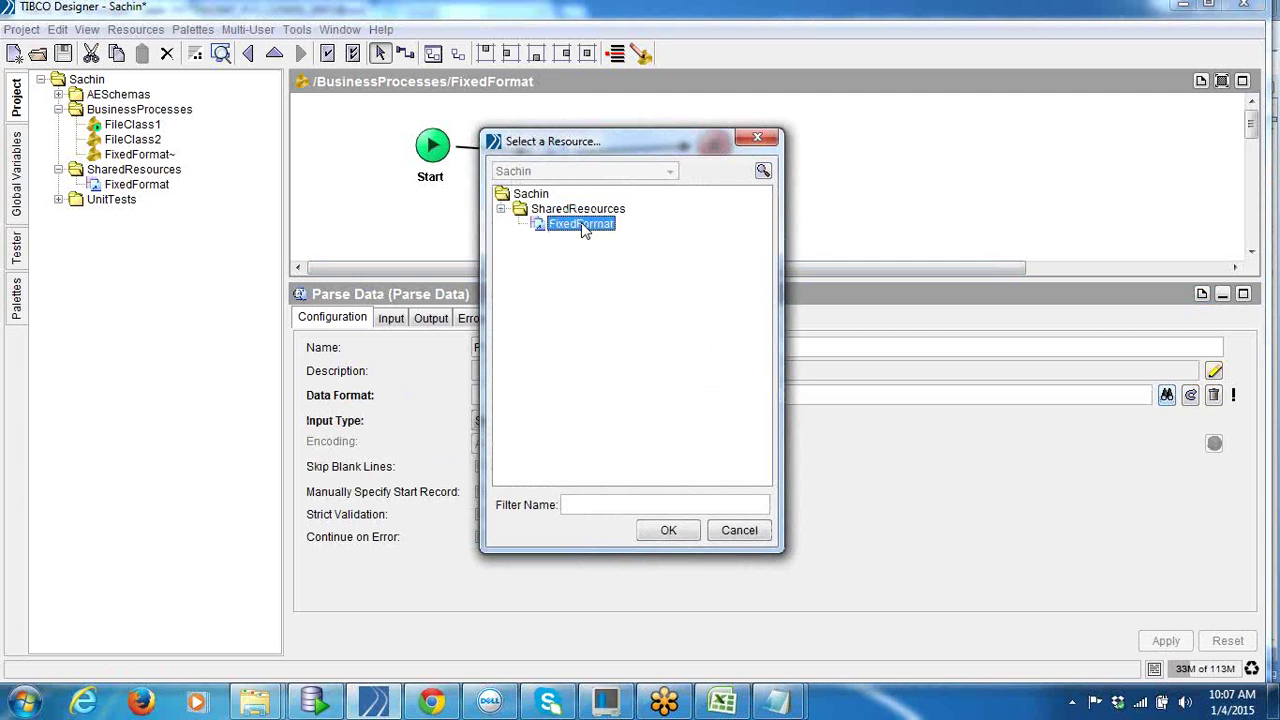
{"action": "left_click", "coordinate": [668, 531]}
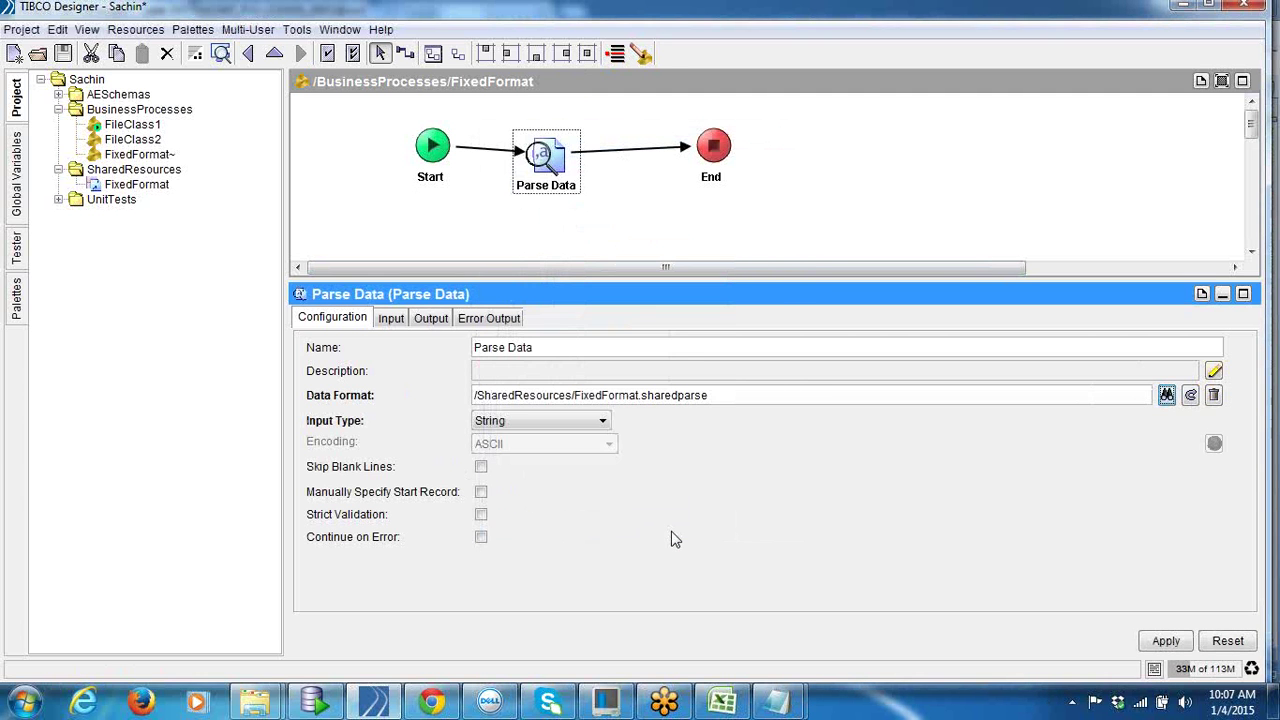
{"action": "left_click", "coordinate": [1166, 641]}
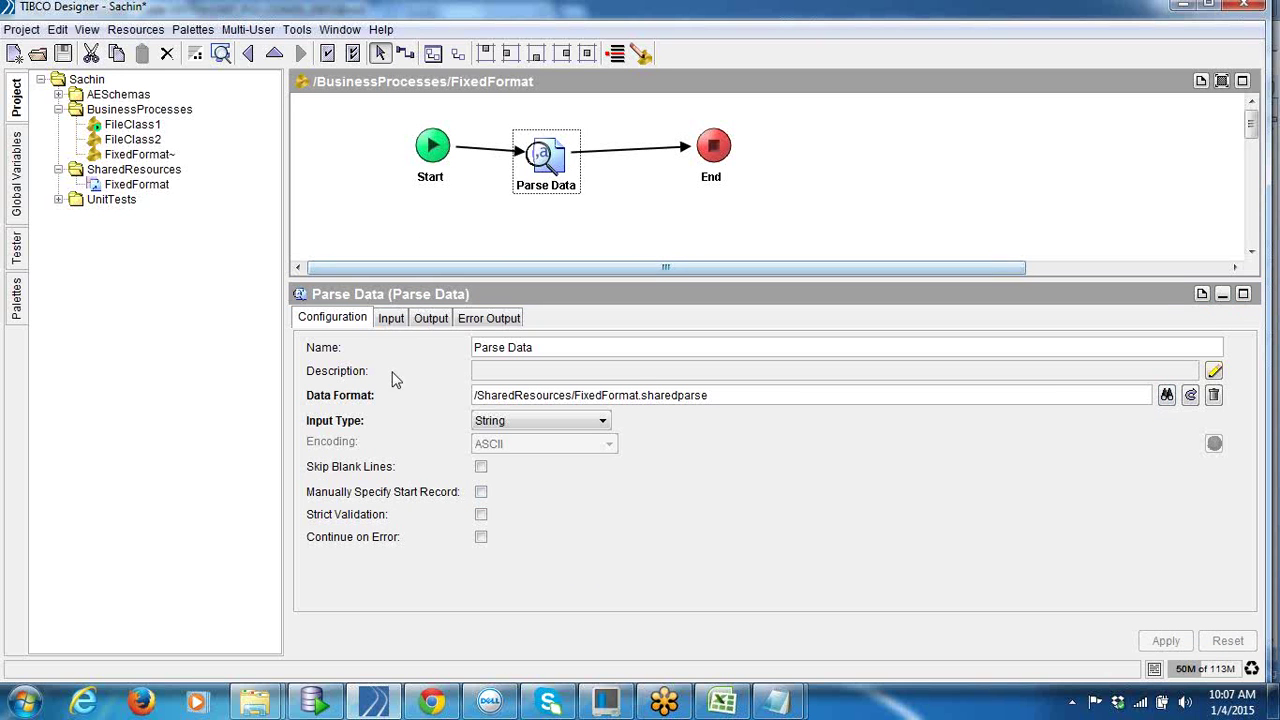
Step: With the Parse Data input mapping open at the text field, copy the first data record from DataTransformFixed1.txt in Notepad
{"action": "left_click", "coordinate": [391, 319]}
{"action": "left_click", "coordinate": [560, 398]}
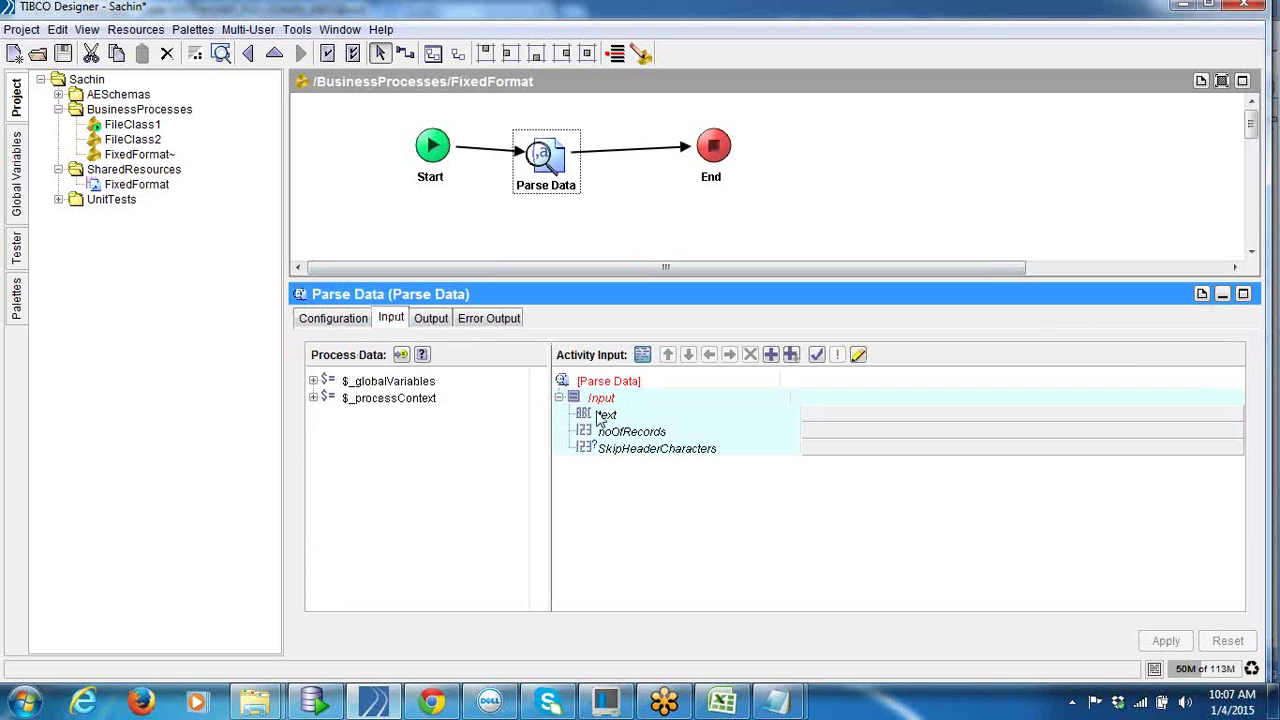
{"action": "left_click", "coordinate": [605, 414]}
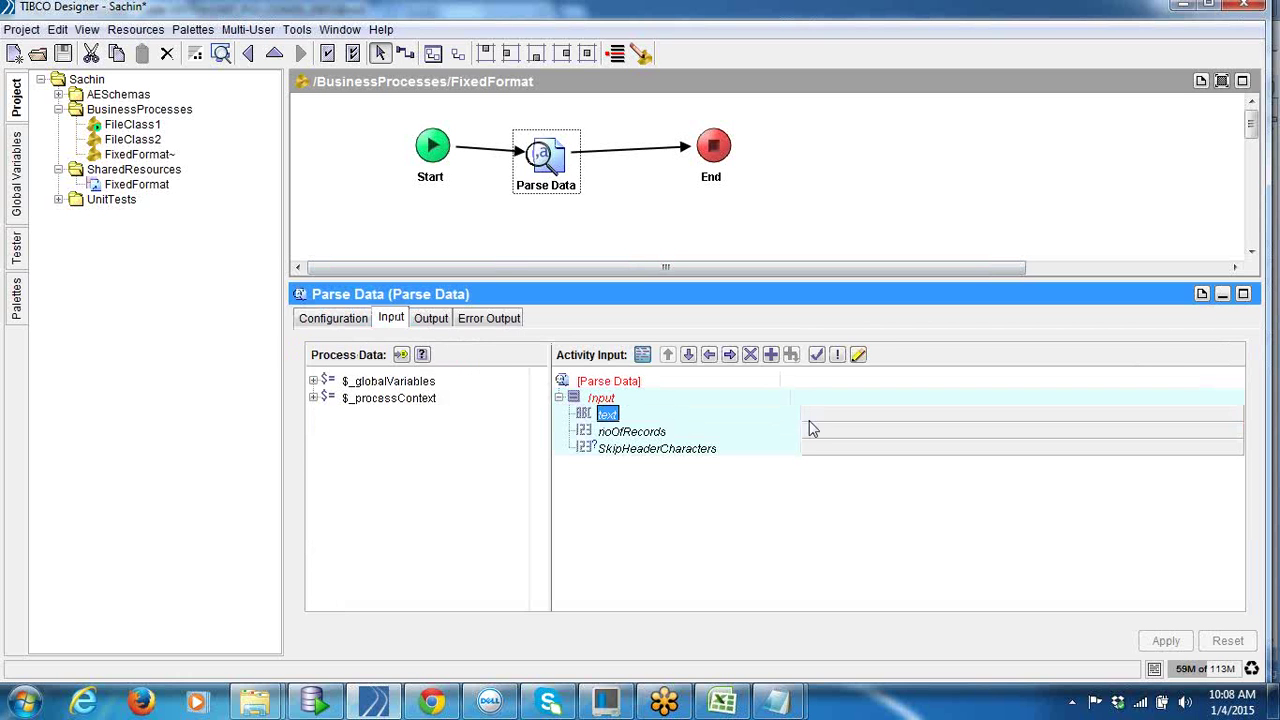
{"action": "mouse_move", "coordinate": [785, 708]}
{"action": "left_click", "coordinate": [629, 609]}
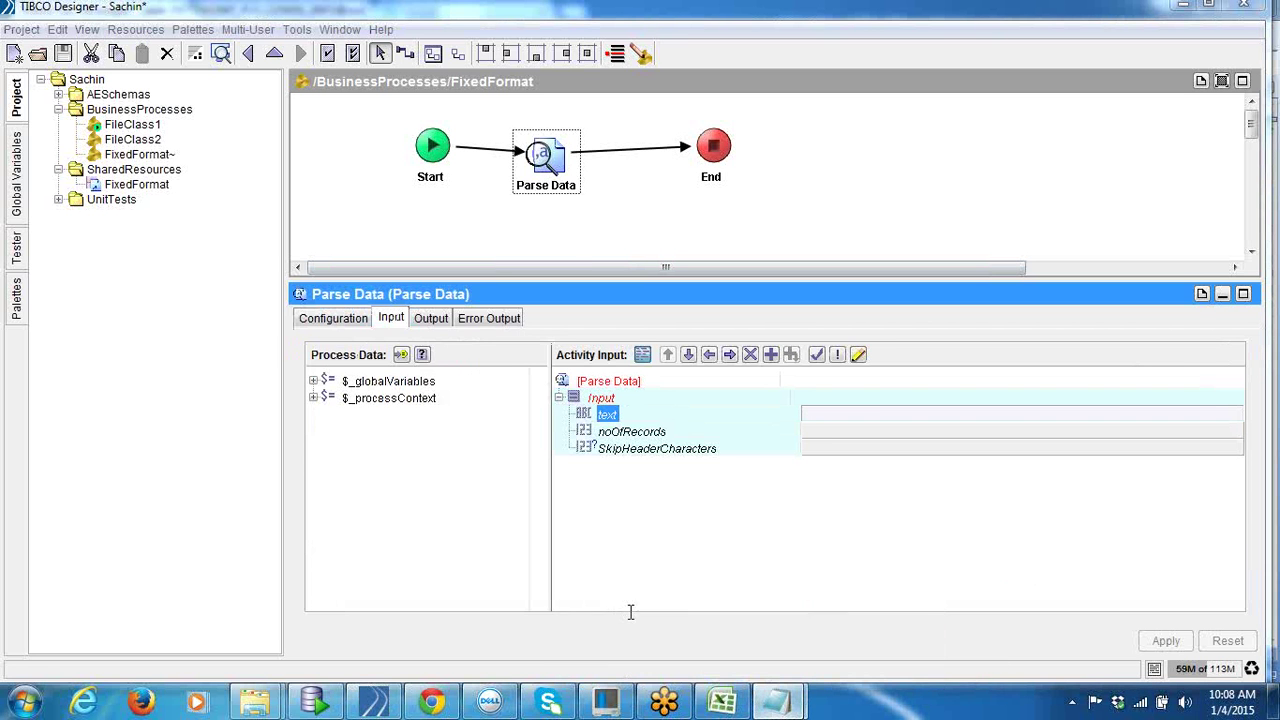
{"action": "left_click_drag", "start_coordinate": [748, 366], "coordinate": [287, 348]}
{"action": "left_click", "coordinate": [287, 348]}
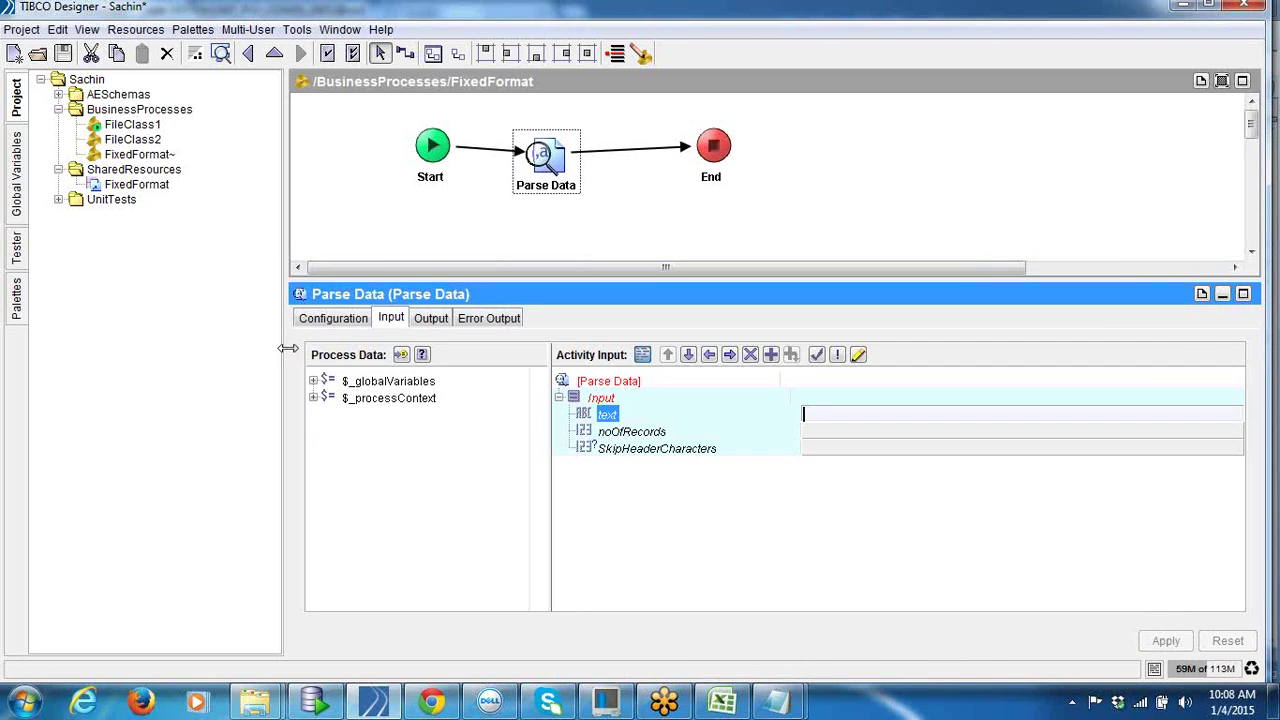
{"action": "mouse_move", "coordinate": [785, 708]}
{"action": "left_click", "coordinate": [715, 640]}
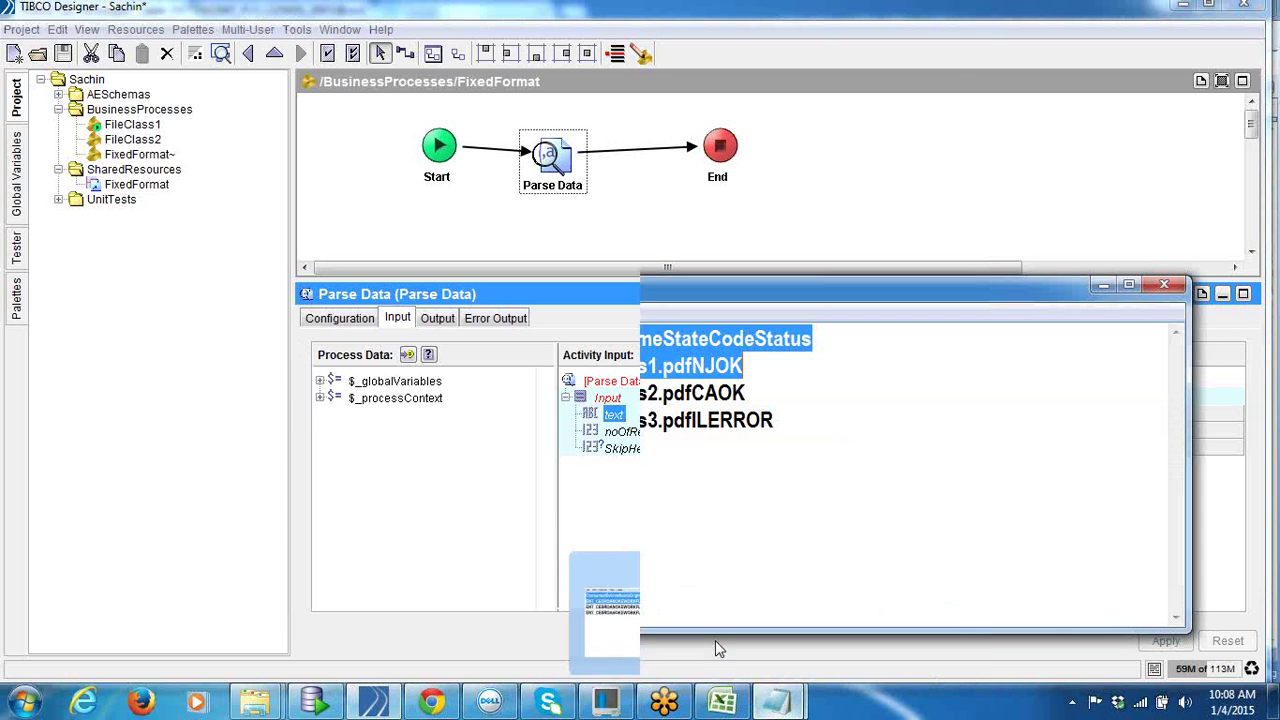
{"action": "left_click", "coordinate": [757, 372]}
{"action": "left_click_drag", "start_coordinate": [744, 366], "coordinate": [313, 366]}
{"action": "key", "text": "ctrl+c"}
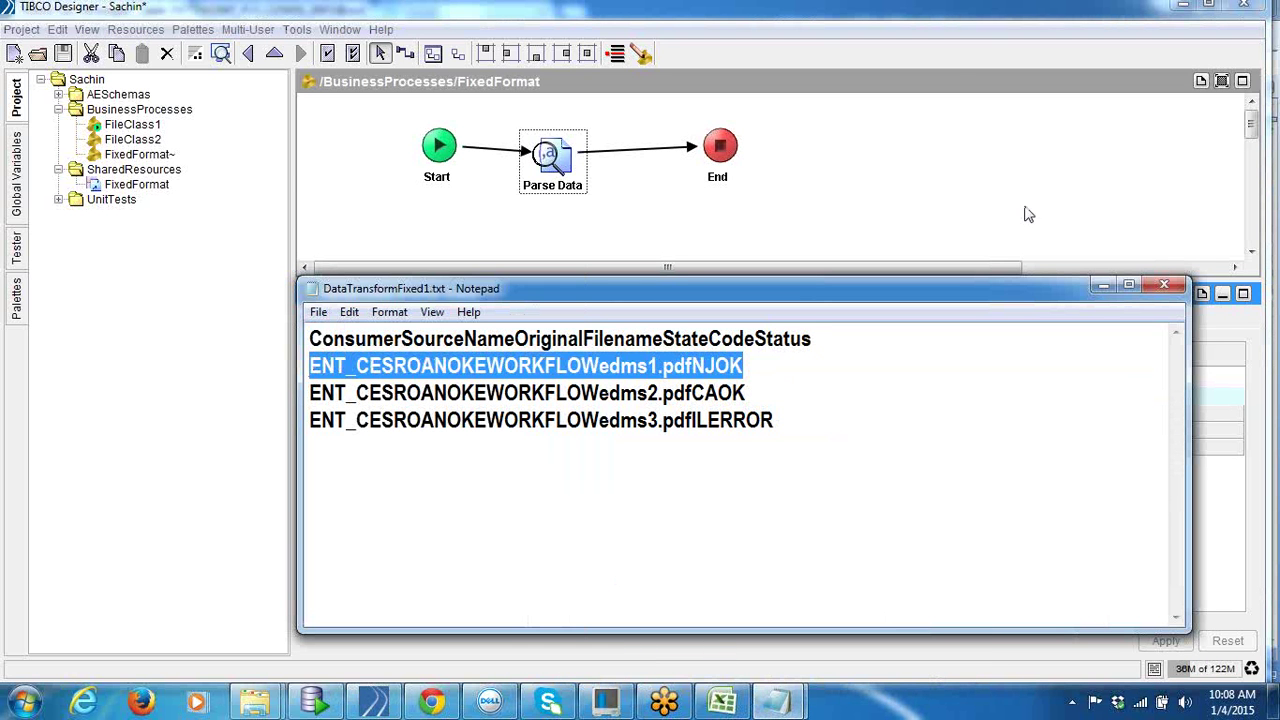
{"action": "left_click", "coordinate": [1103, 285]}
Step: Map the Parse Data text input to the quoted record 'ENT_CESROANOKEWORKFLOWedms1.pdfNJOK' and apply it
{"action": "left_click", "coordinate": [858, 412]}
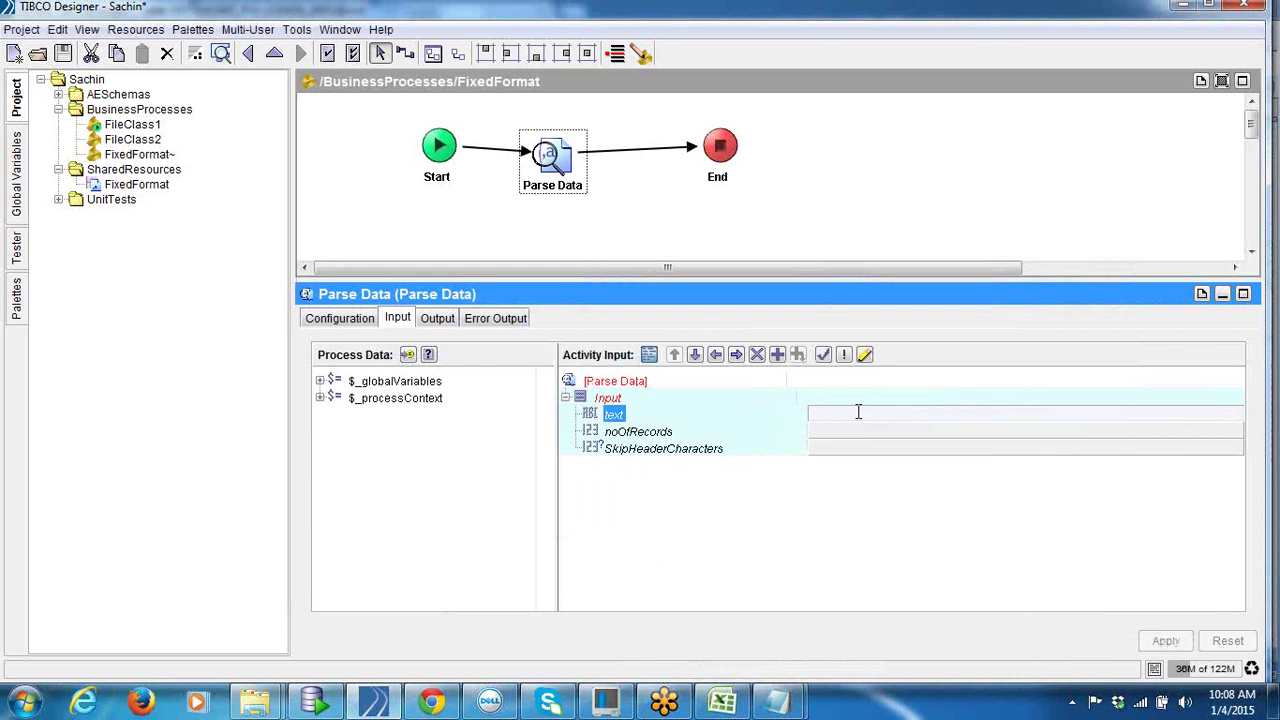
{"action": "key", "text": "ctrl+v"}
{"action": "type", "text": "'"}
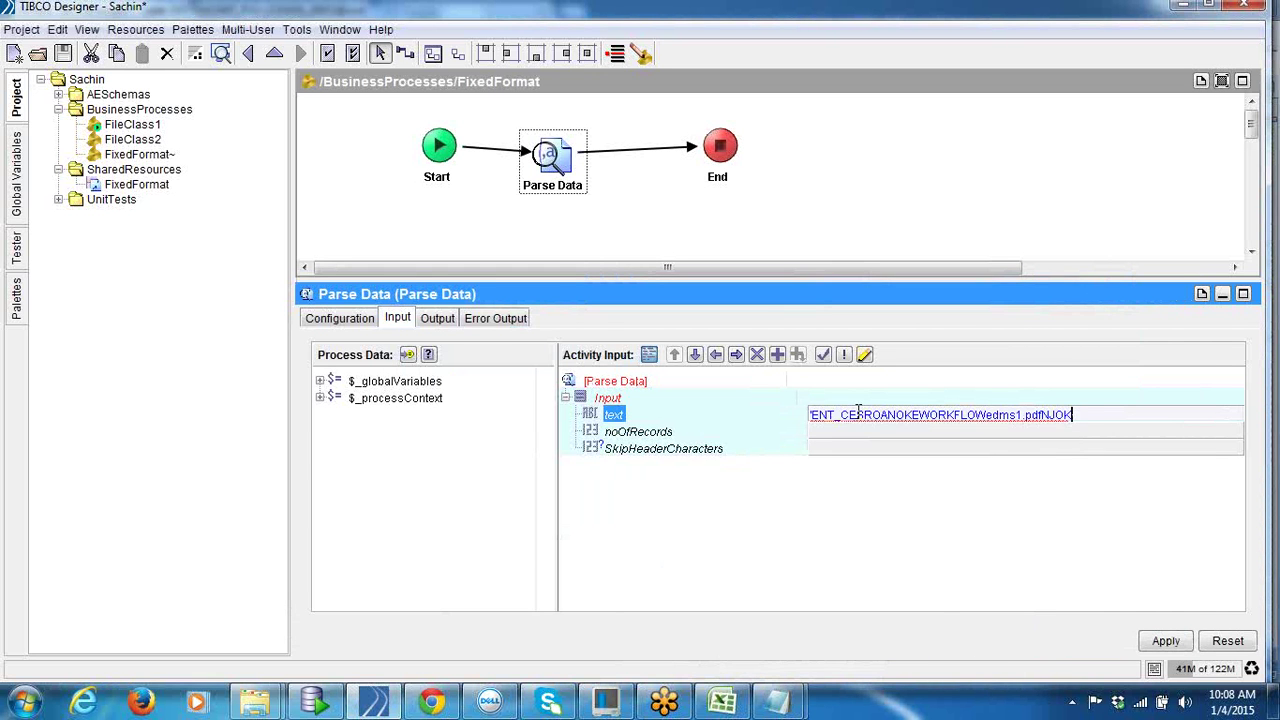
{"action": "left_click", "coordinate": [1185, 647]}
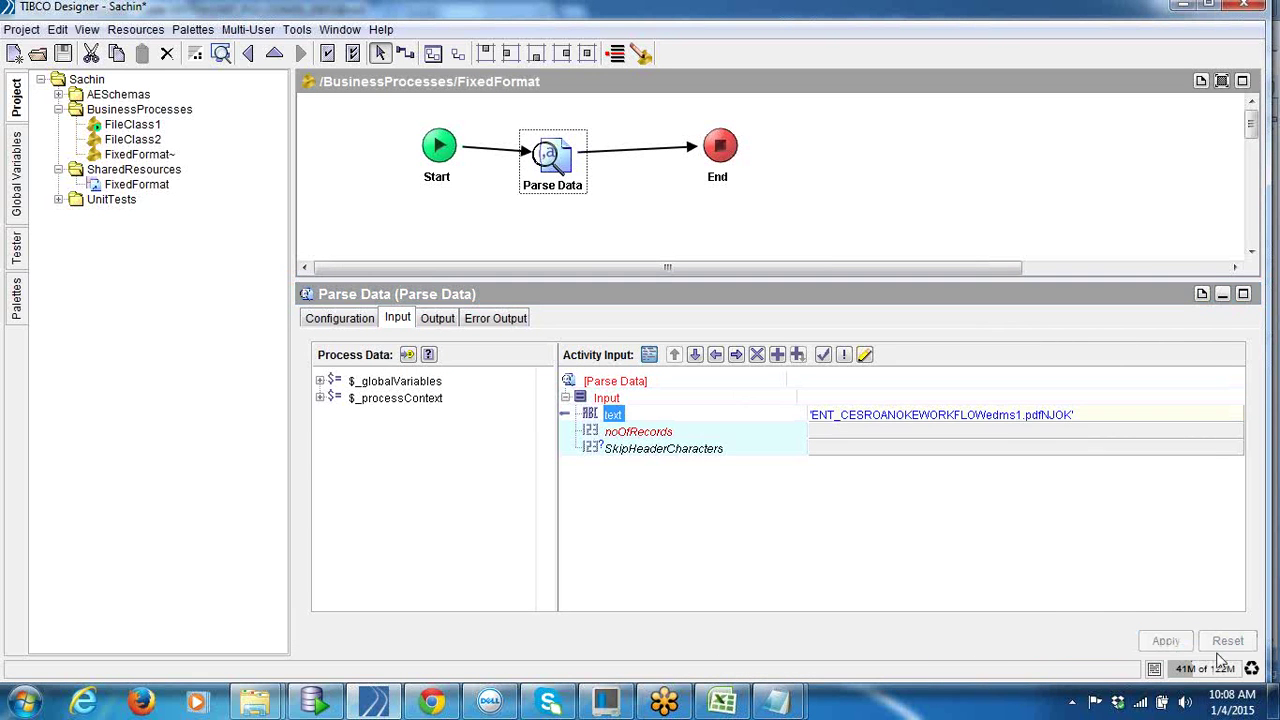
Step: Set the noOfRecords input of Parse Data to '-1', then save the project with the changes applied
{"action": "left_click", "coordinate": [620, 431]}
{"action": "left_click", "coordinate": [880, 430]}
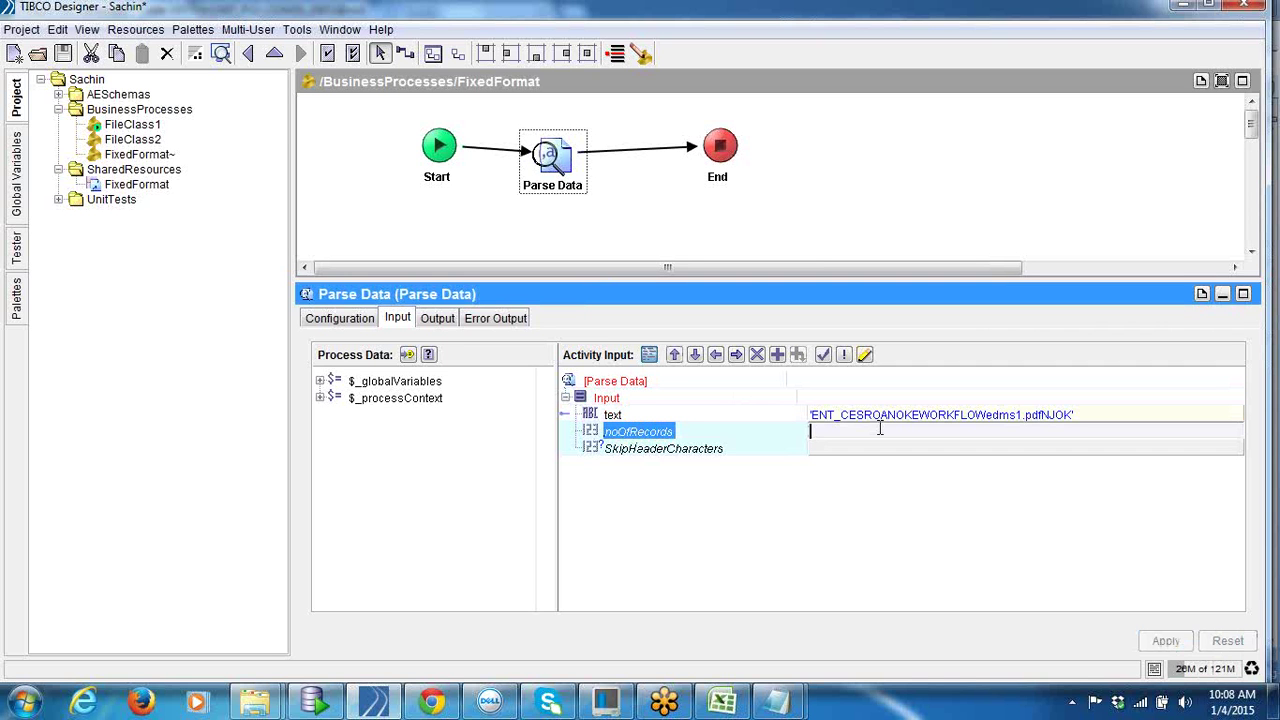
{"action": "type", "text": "-1'"}
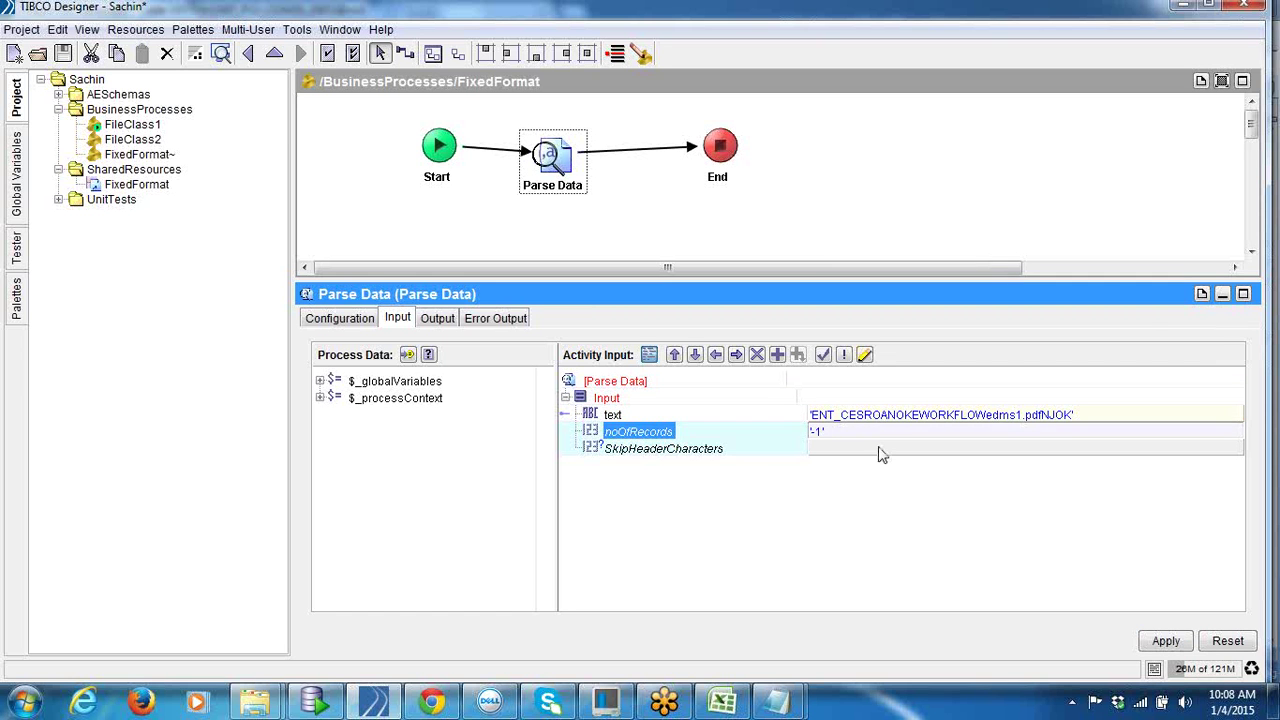
{"action": "left_click", "coordinate": [878, 452]}
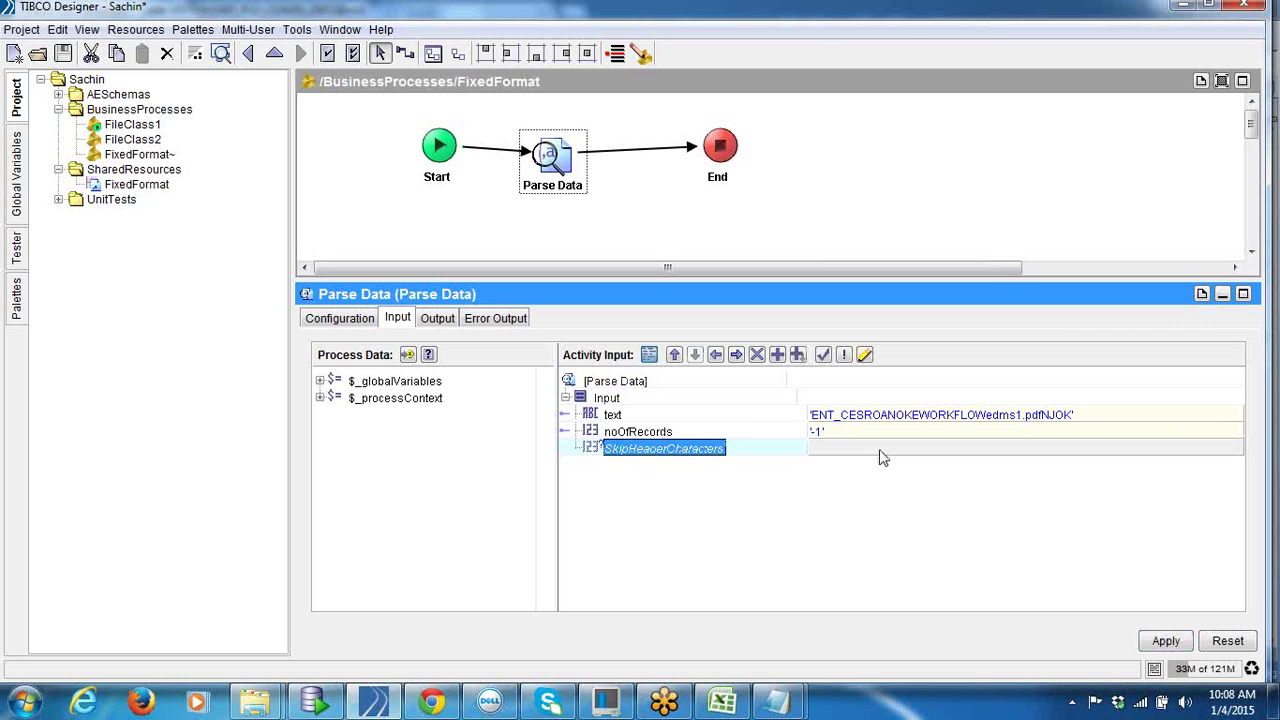
{"action": "left_click", "coordinate": [670, 436]}
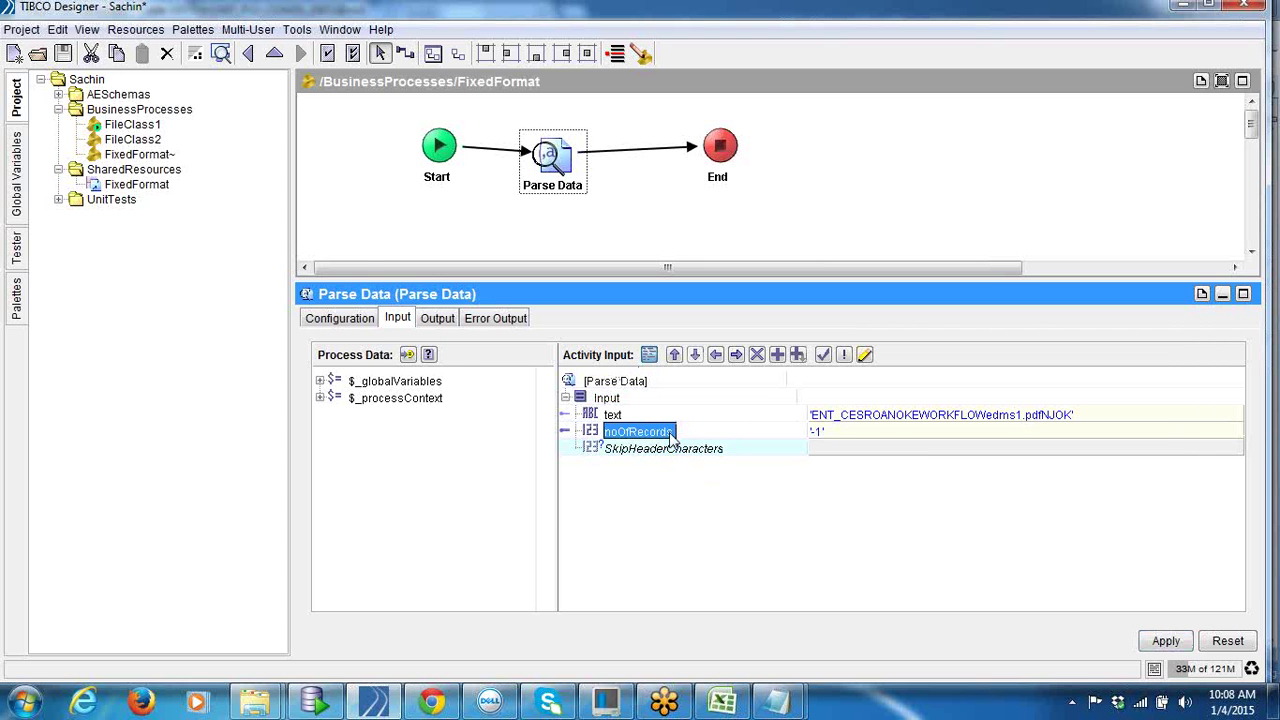
{"action": "left_click", "coordinate": [64, 54]}
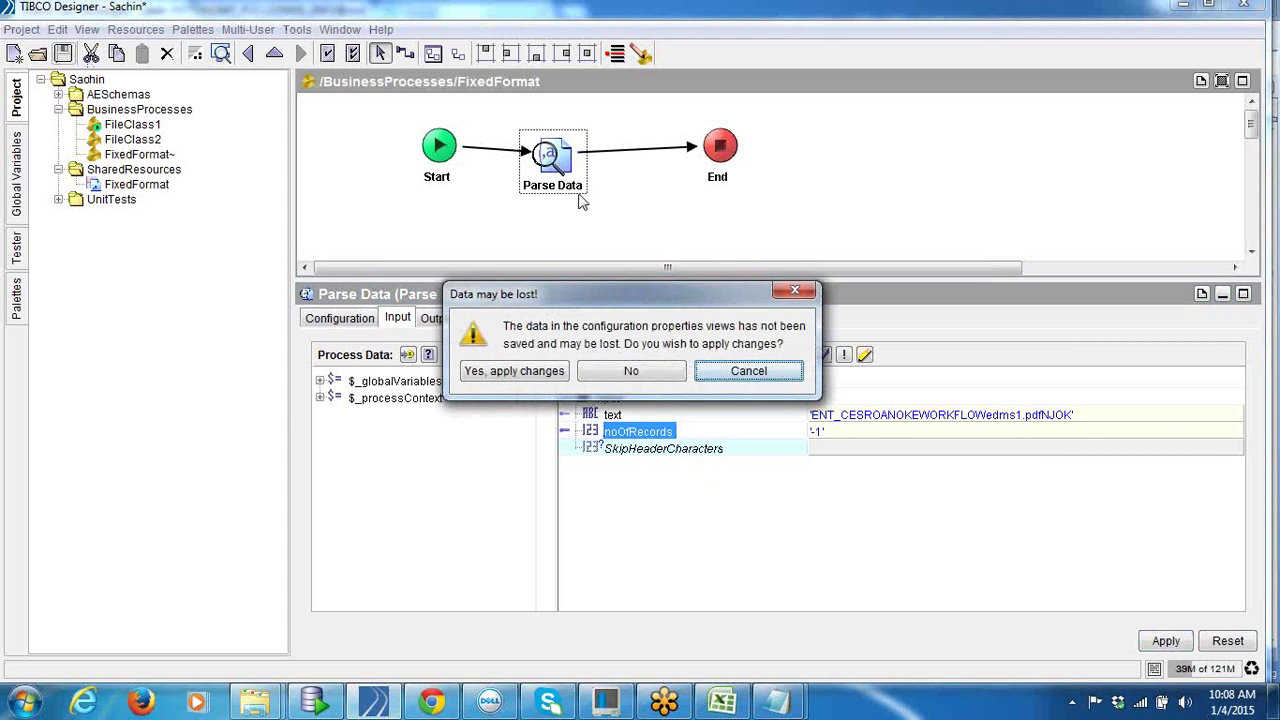
{"action": "left_click", "coordinate": [512, 374]}
Step: Start a test run of the current FixedFormat process with all other process selections cleared
{"action": "left_click", "coordinate": [17, 258]}
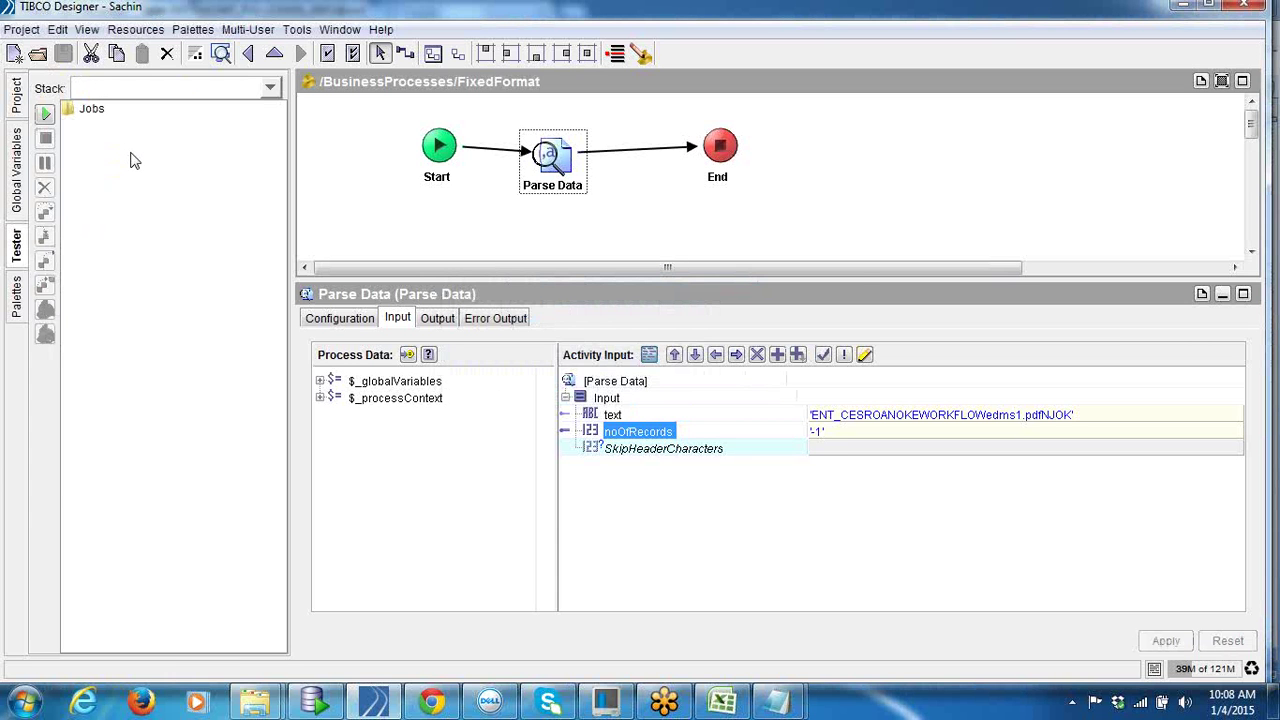
{"action": "left_click", "coordinate": [45, 113]}
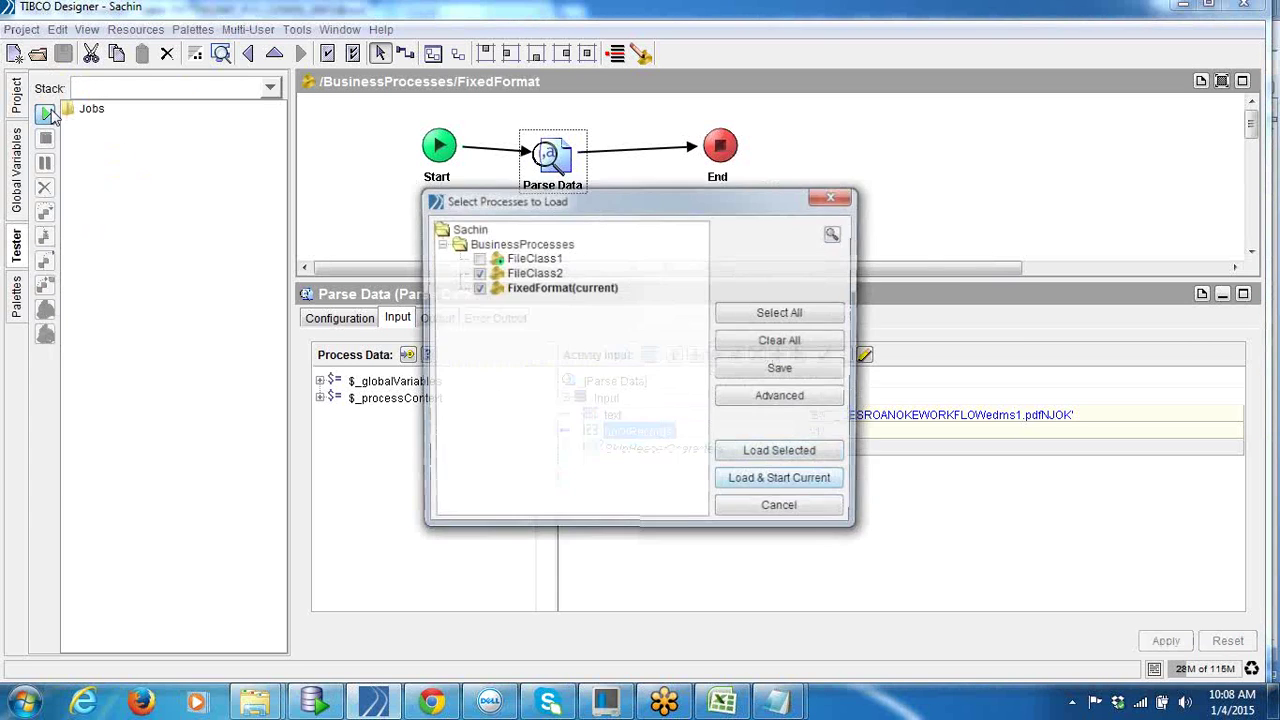
{"action": "left_click", "coordinate": [809, 344]}
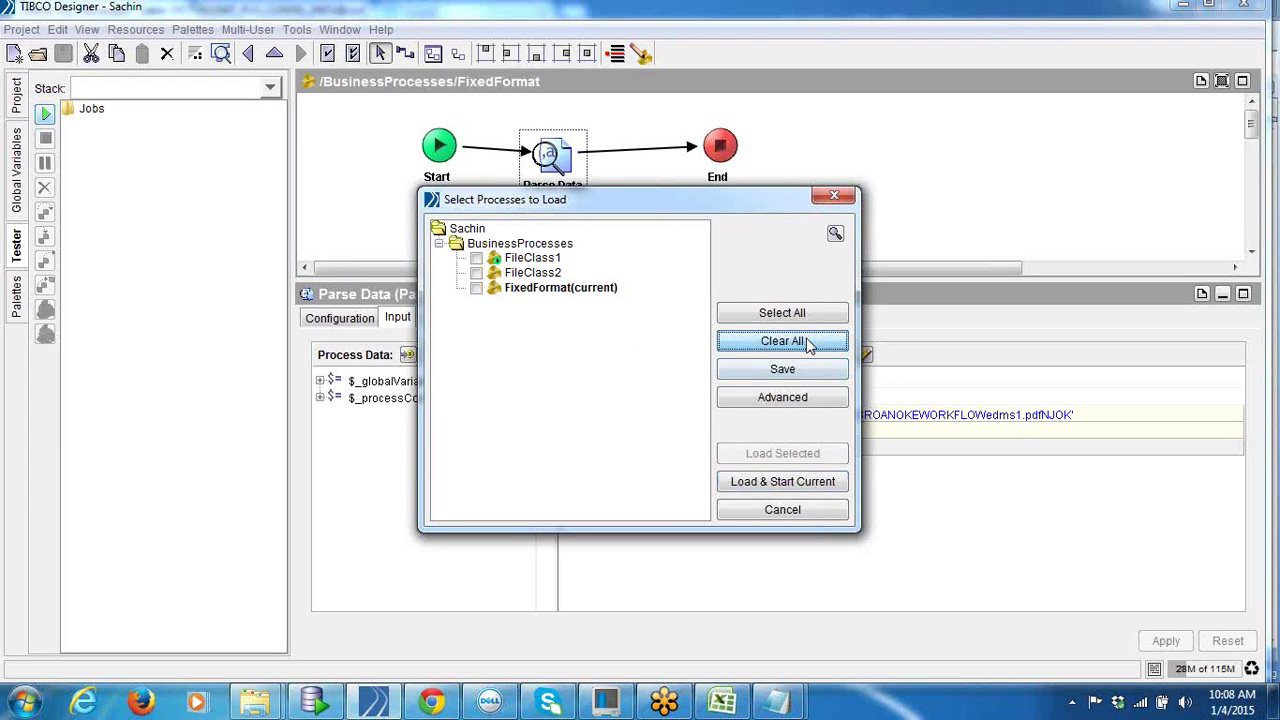
{"action": "left_click", "coordinate": [750, 483]}
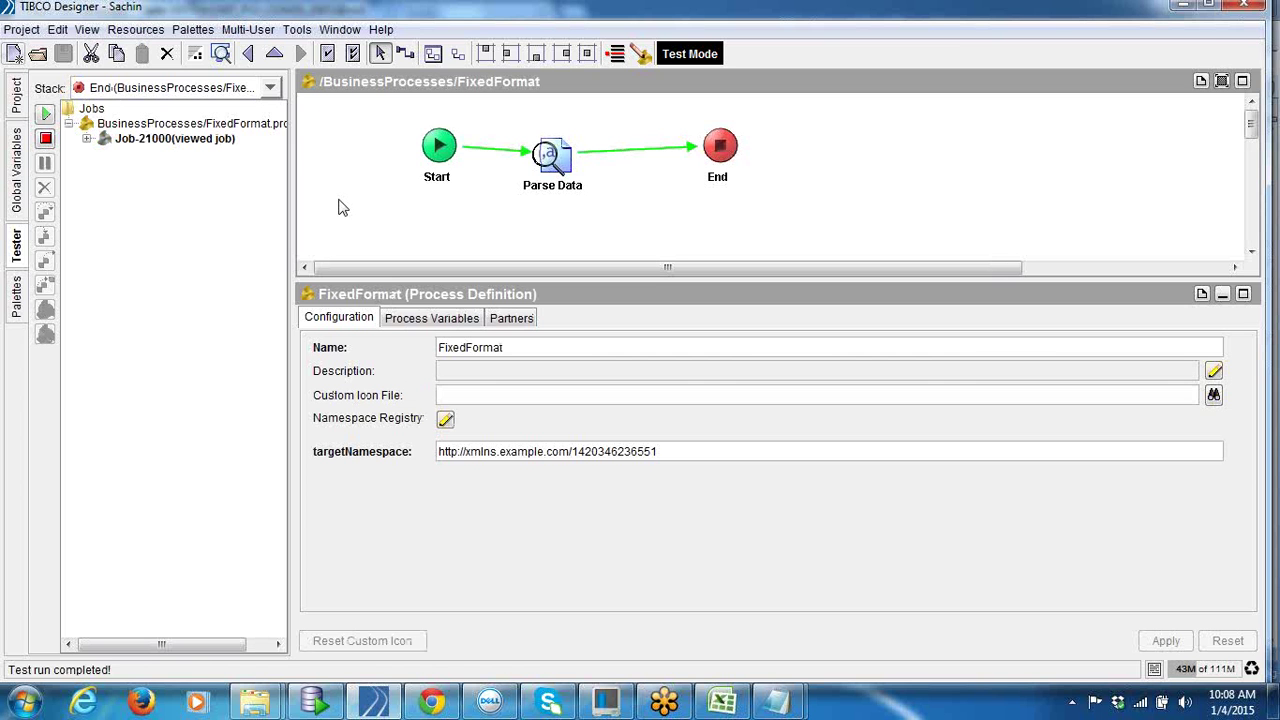
Step: Inspect the input data and parsed output of the Parse Data activity in the test job
{"action": "left_click", "coordinate": [543, 160]}
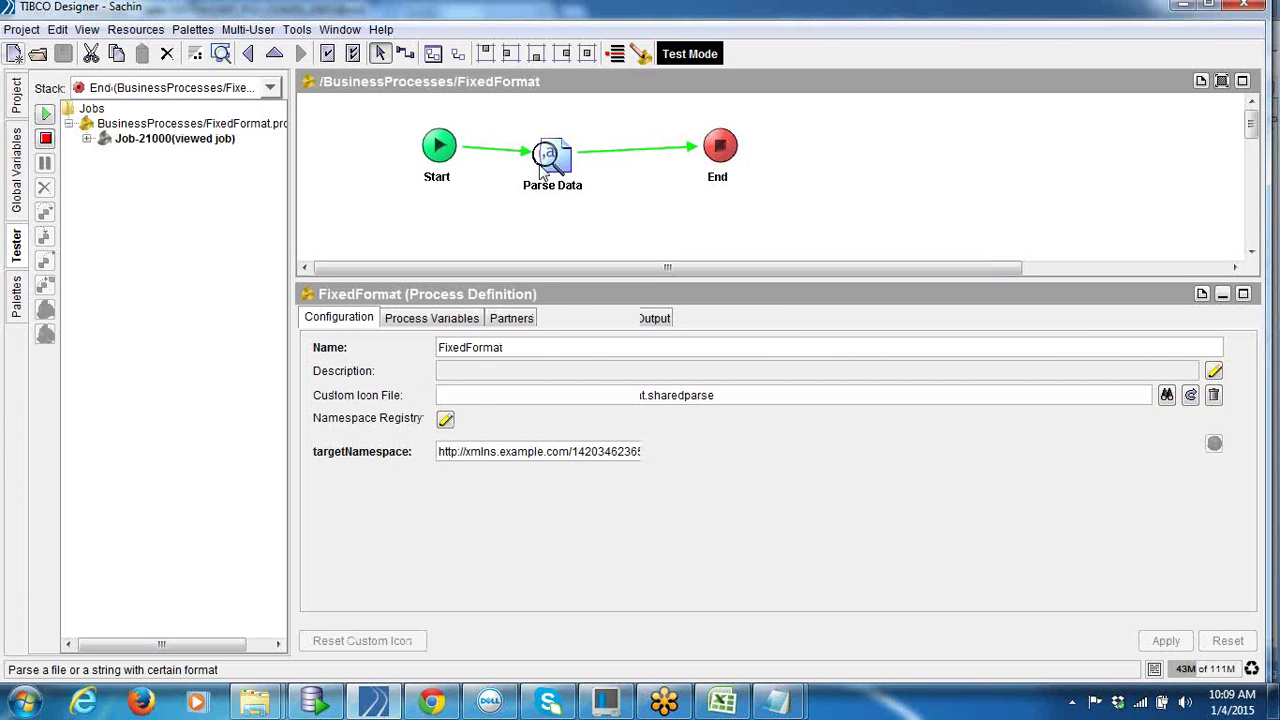
{"action": "left_click", "coordinate": [527, 318]}
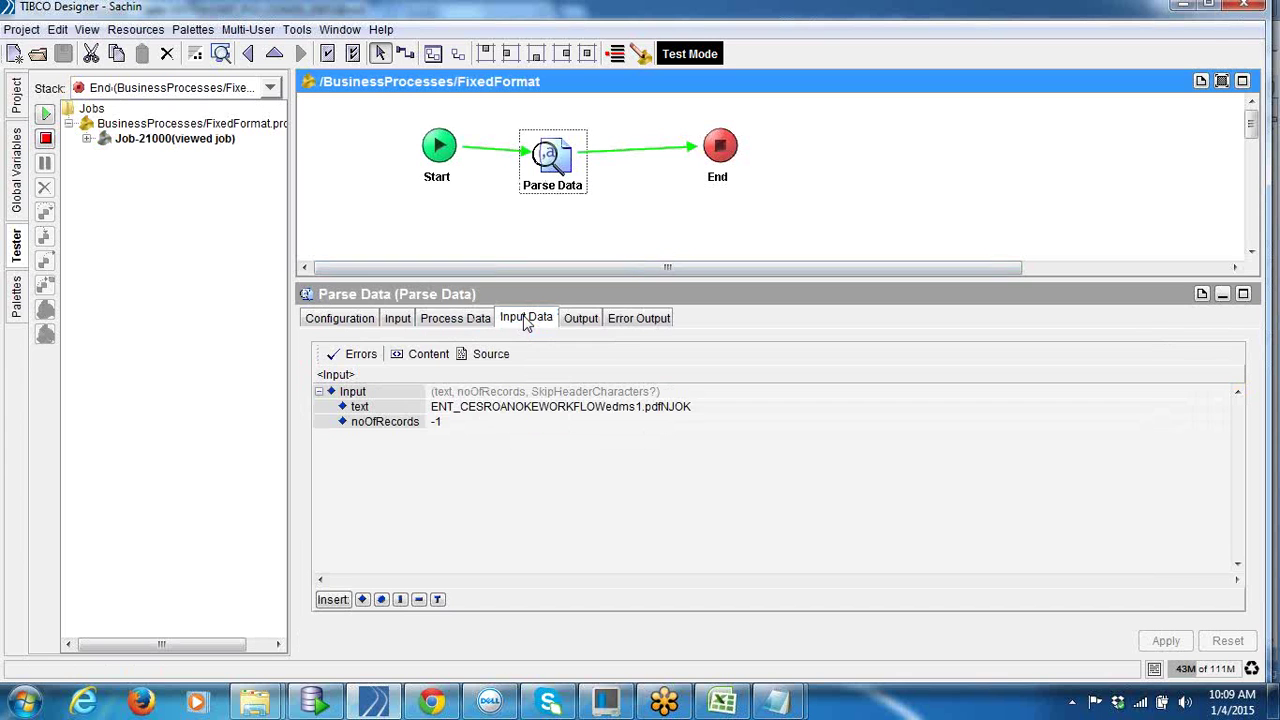
{"action": "left_click", "coordinate": [703, 404]}
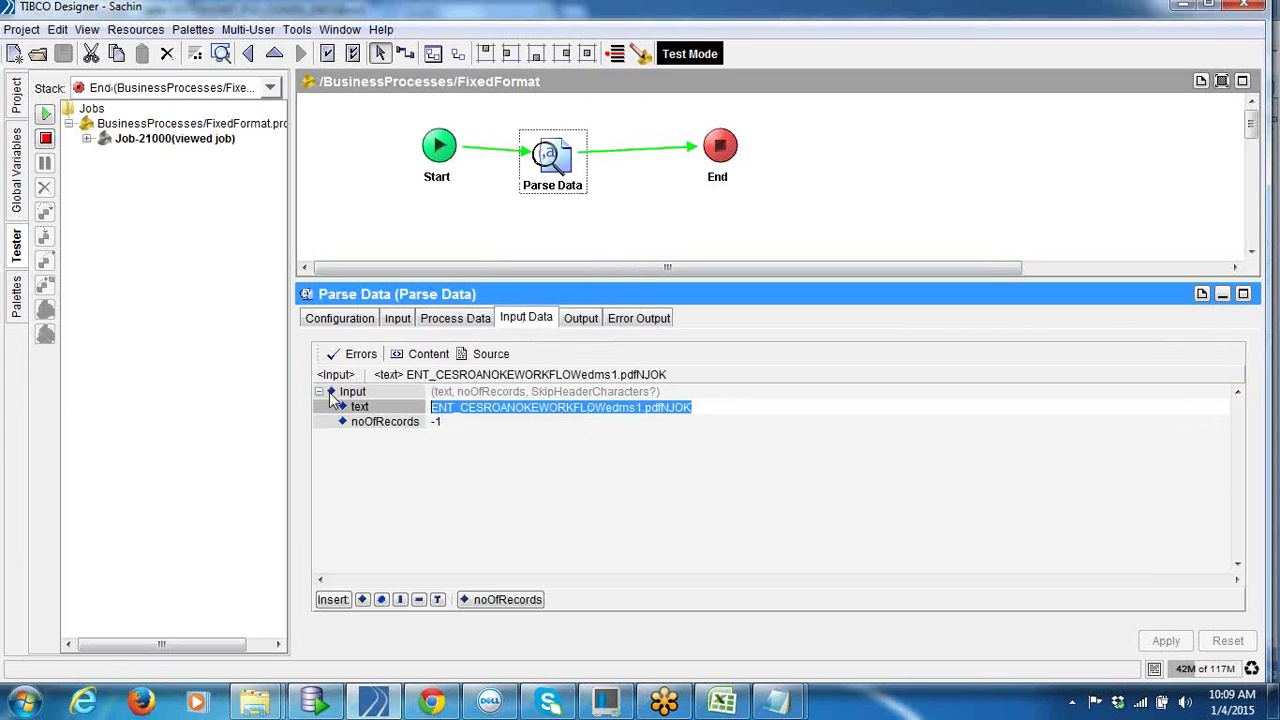
{"action": "left_click", "coordinate": [588, 326]}
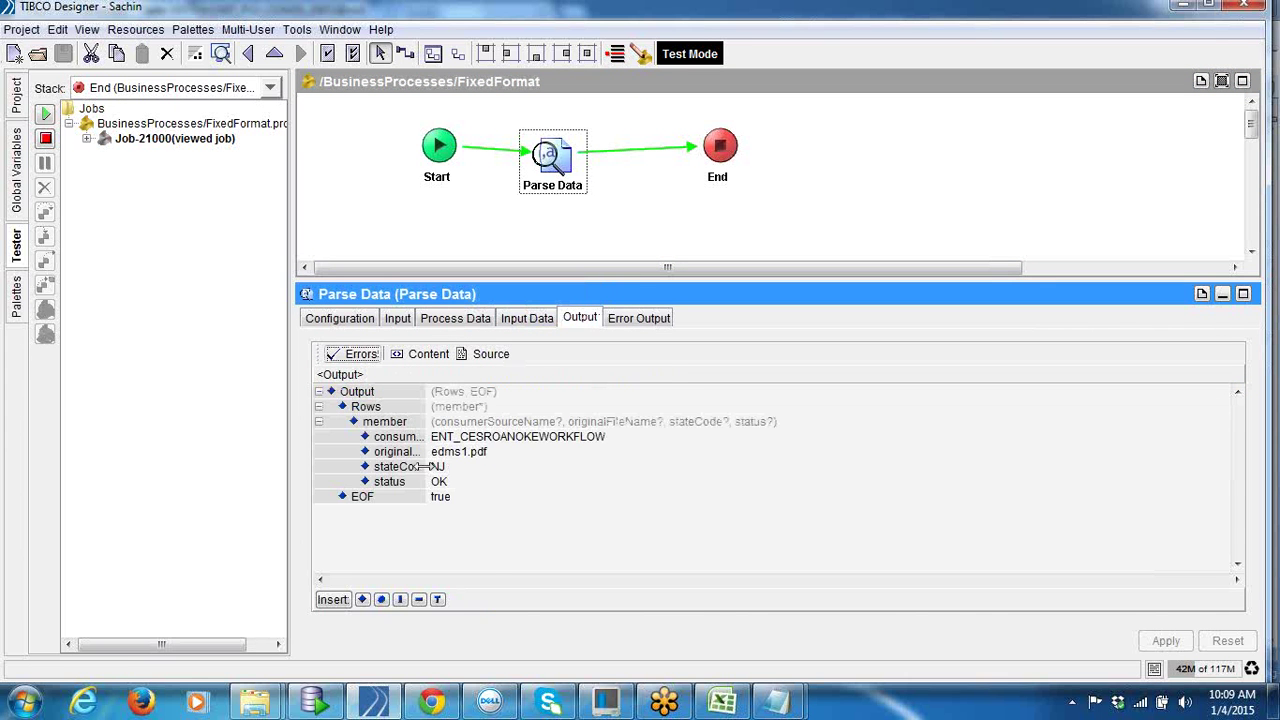
{"action": "left_click", "coordinate": [670, 451]}
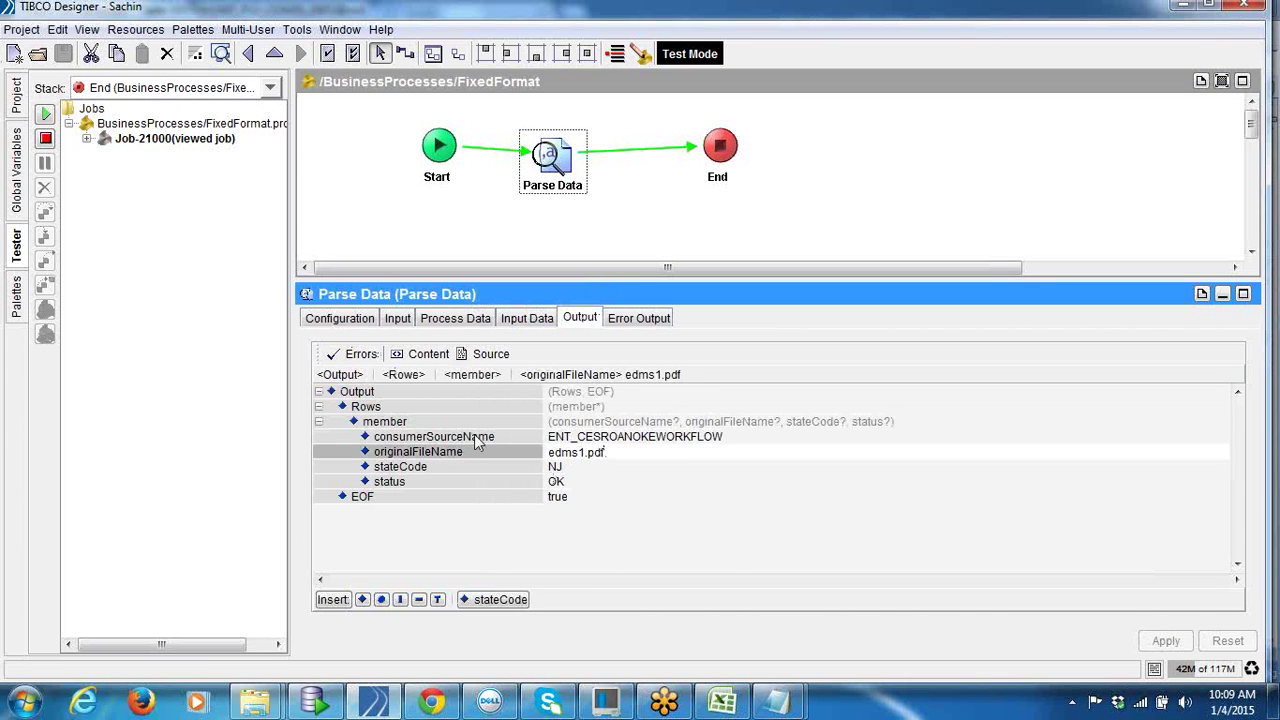
Step: Review the Parse Data activity's data format setting against the parsed consumerSourceName, originalFileName, stateCode and status output fields
{"action": "left_click", "coordinate": [357, 316]}
{"action": "left_click_drag", "start_coordinate": [774, 394], "coordinate": [399, 397]}
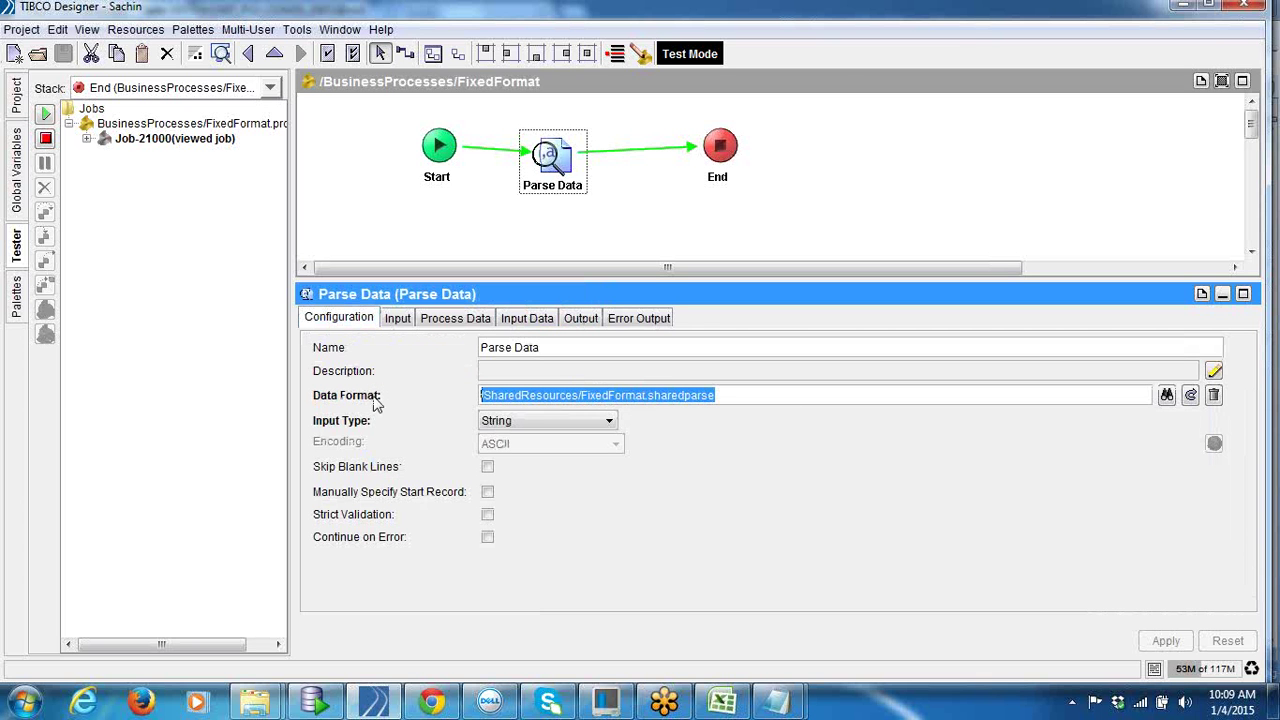
{"action": "left_click", "coordinate": [529, 318]}
{"action": "left_click", "coordinate": [581, 319]}
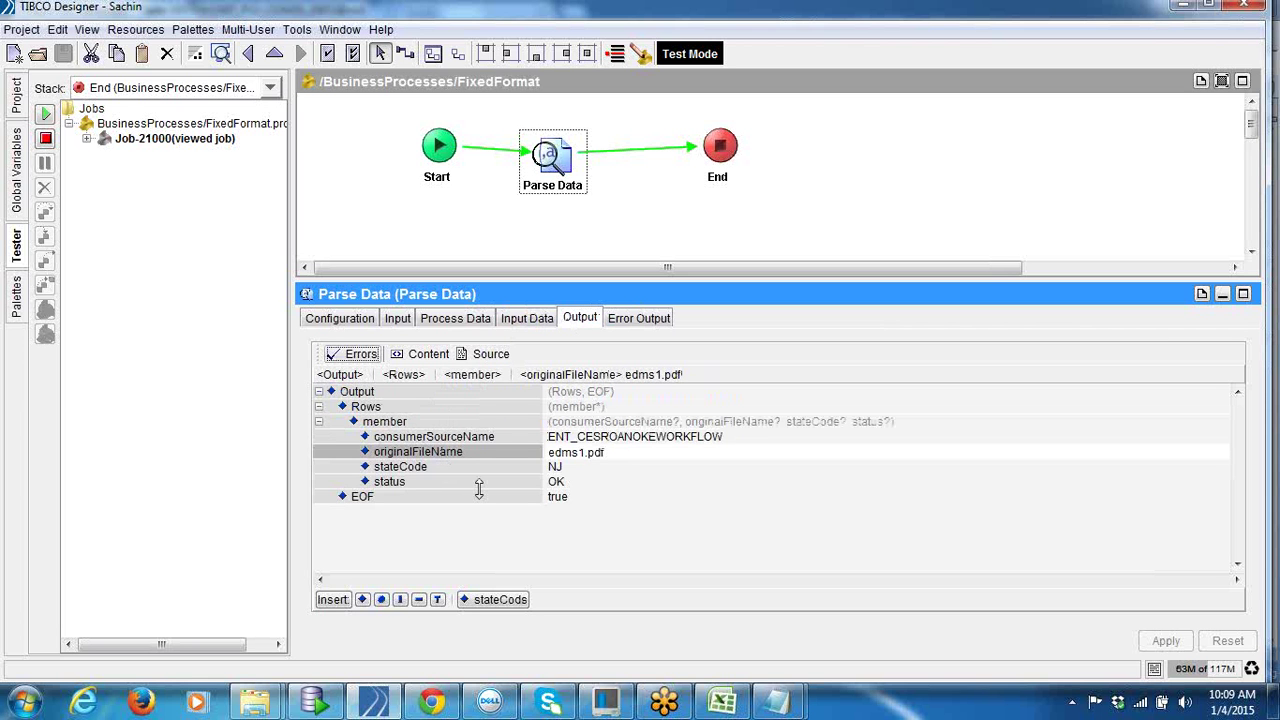
{"action": "left_click", "coordinate": [362, 322]}
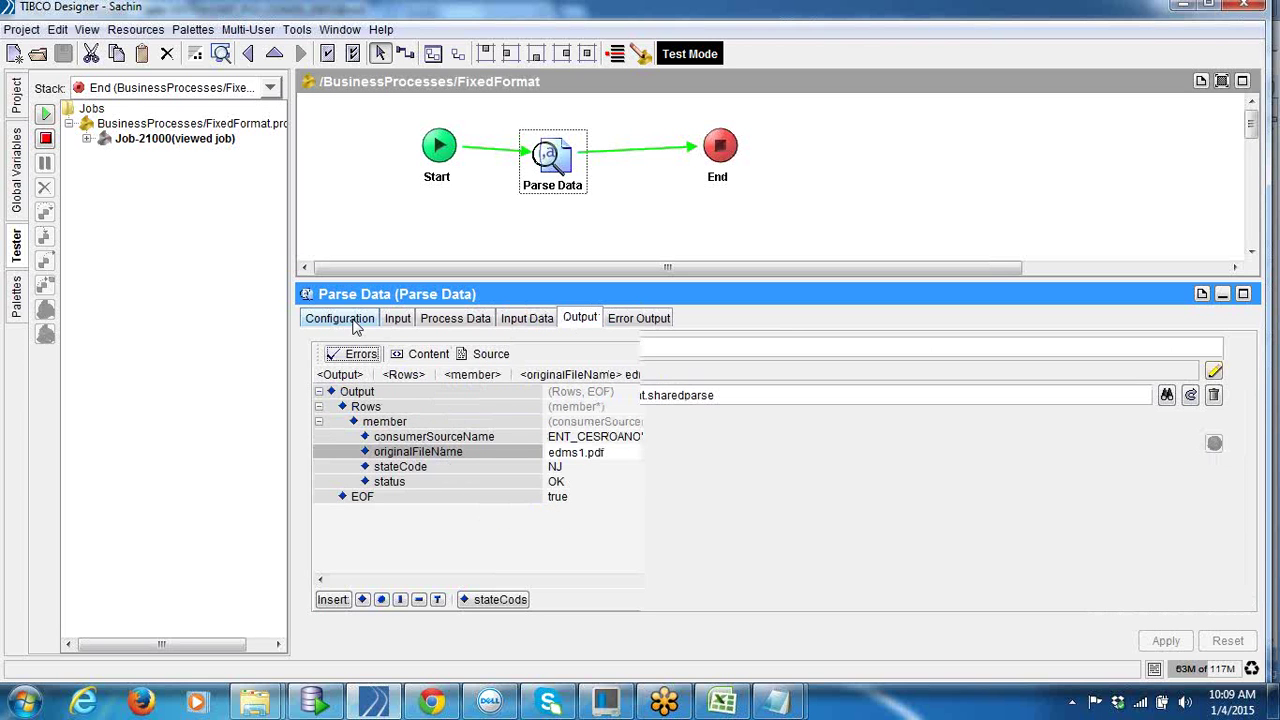
{"action": "left_click", "coordinate": [591, 318]}
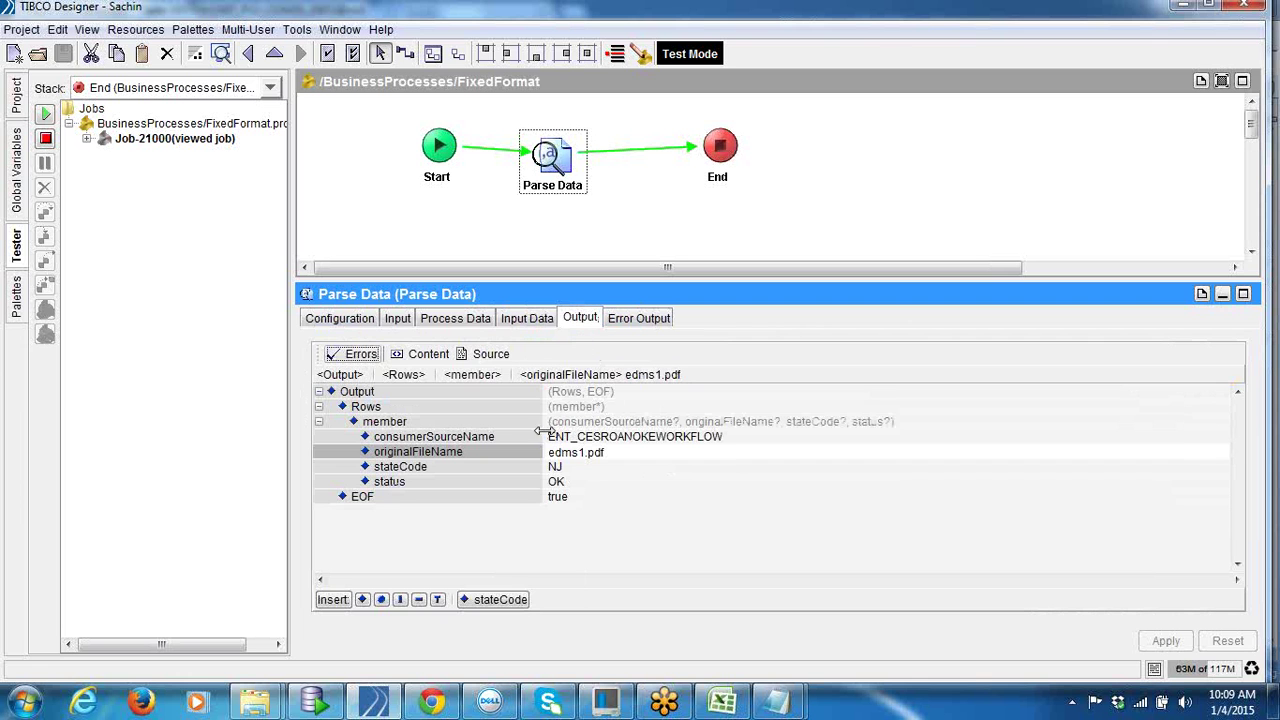
{"action": "left_click_drag", "start_coordinate": [543, 430], "coordinate": [521, 430]}
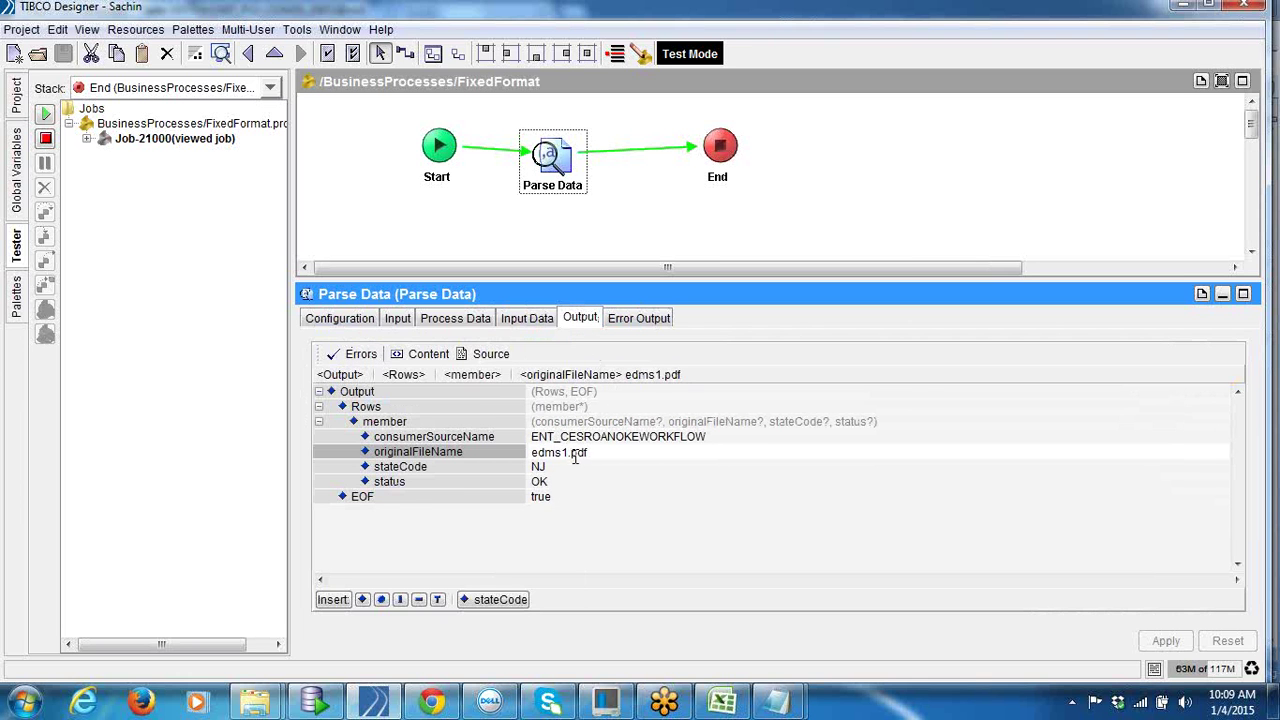
{"action": "left_click", "coordinate": [422, 452]}
{"action": "left_click", "coordinate": [506, 483]}
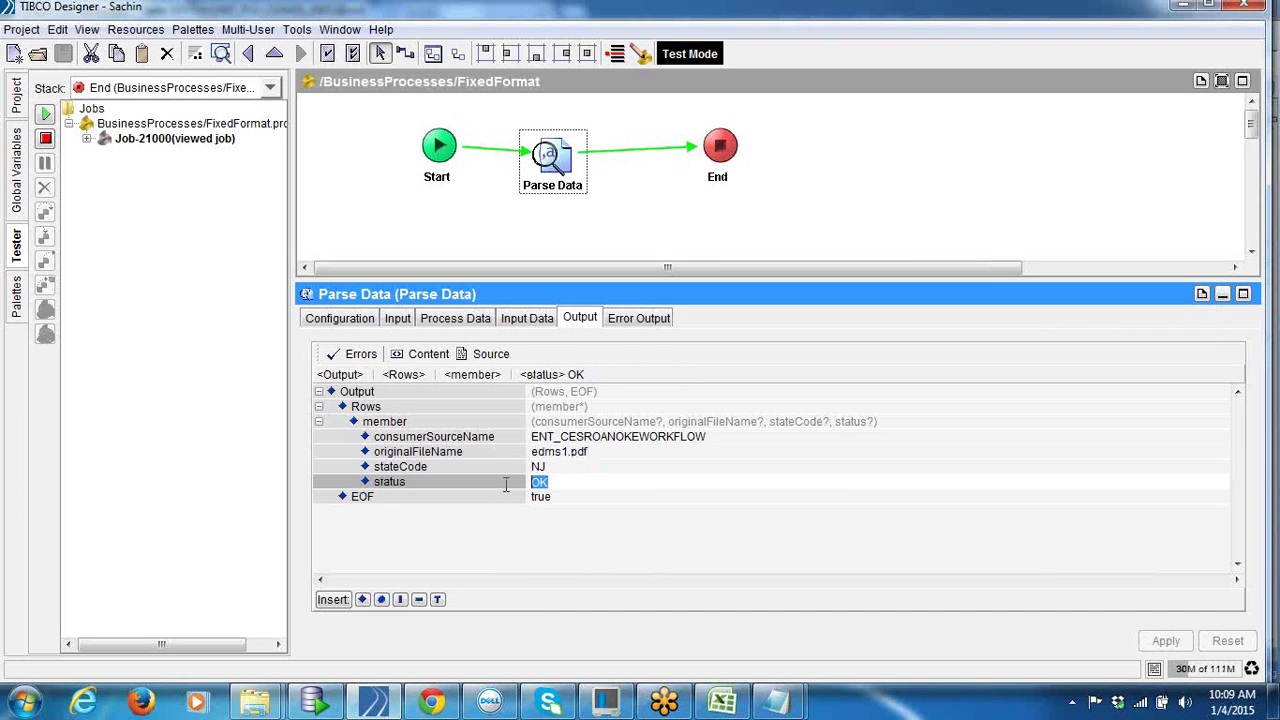
{"action": "left_click", "coordinate": [557, 452]}
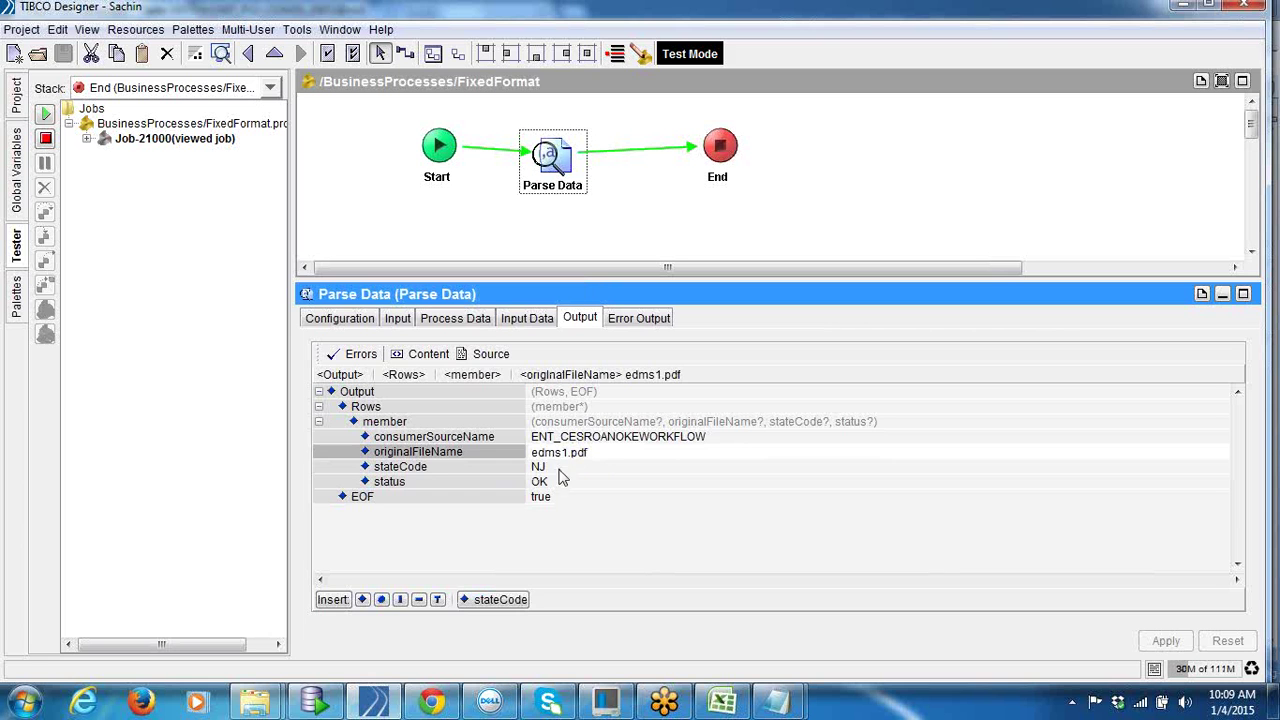
Step: Check the stateCode and EOF values in the Parse Data activity's test output
{"action": "left_click", "coordinate": [560, 467]}
{"action": "left_click", "coordinate": [583, 491]}
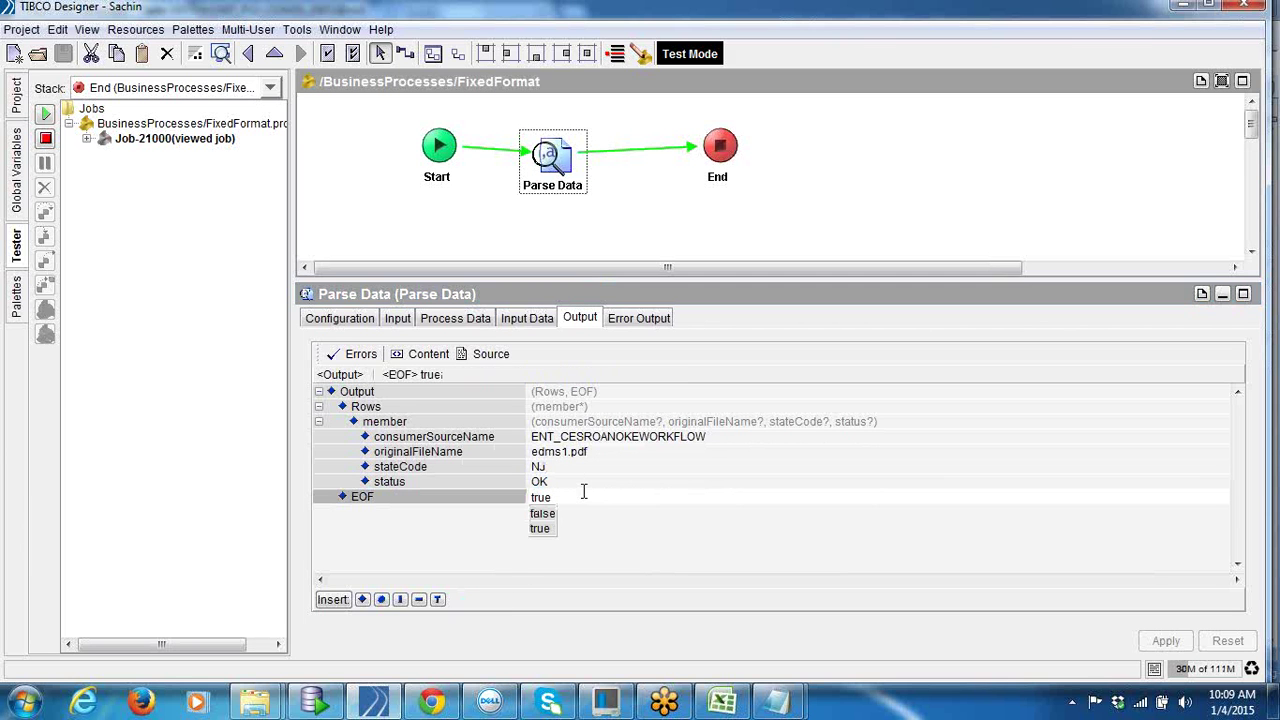
{"action": "left_click", "coordinate": [583, 496]}
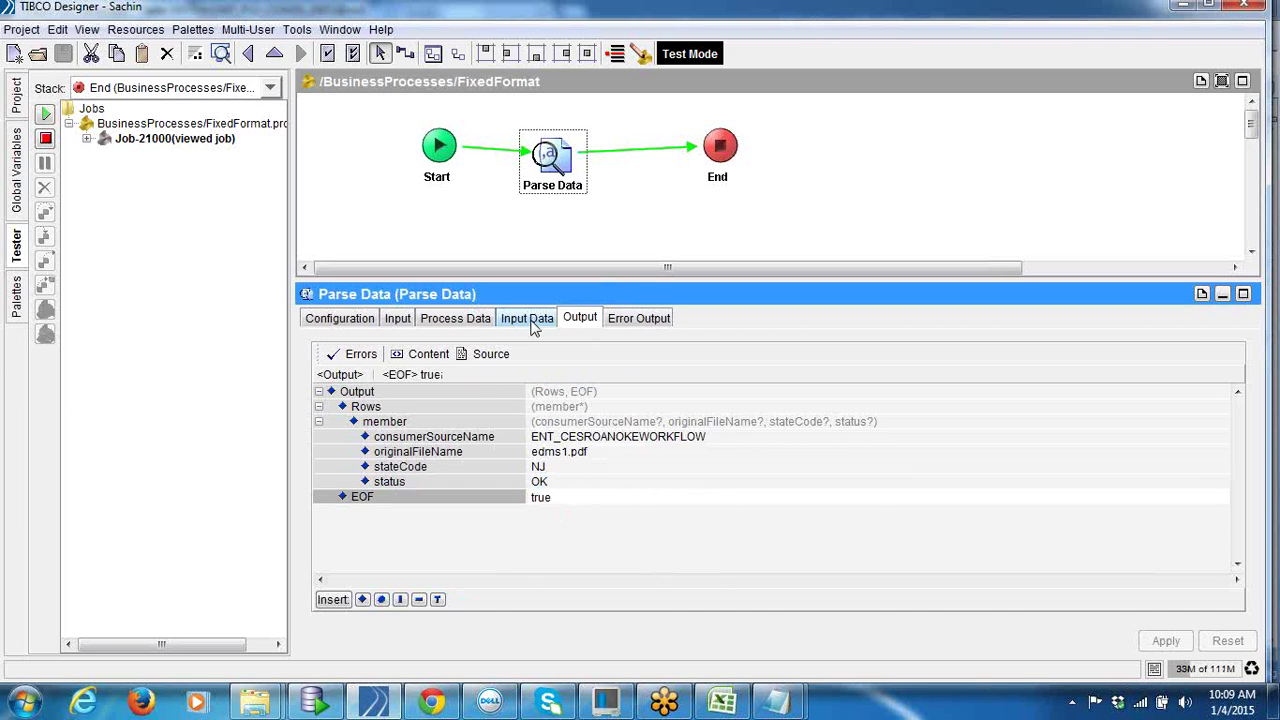
Step: Look up which Parse resources can be added to the SharedResources folder, without adding any
{"action": "left_click", "coordinate": [17, 100]}
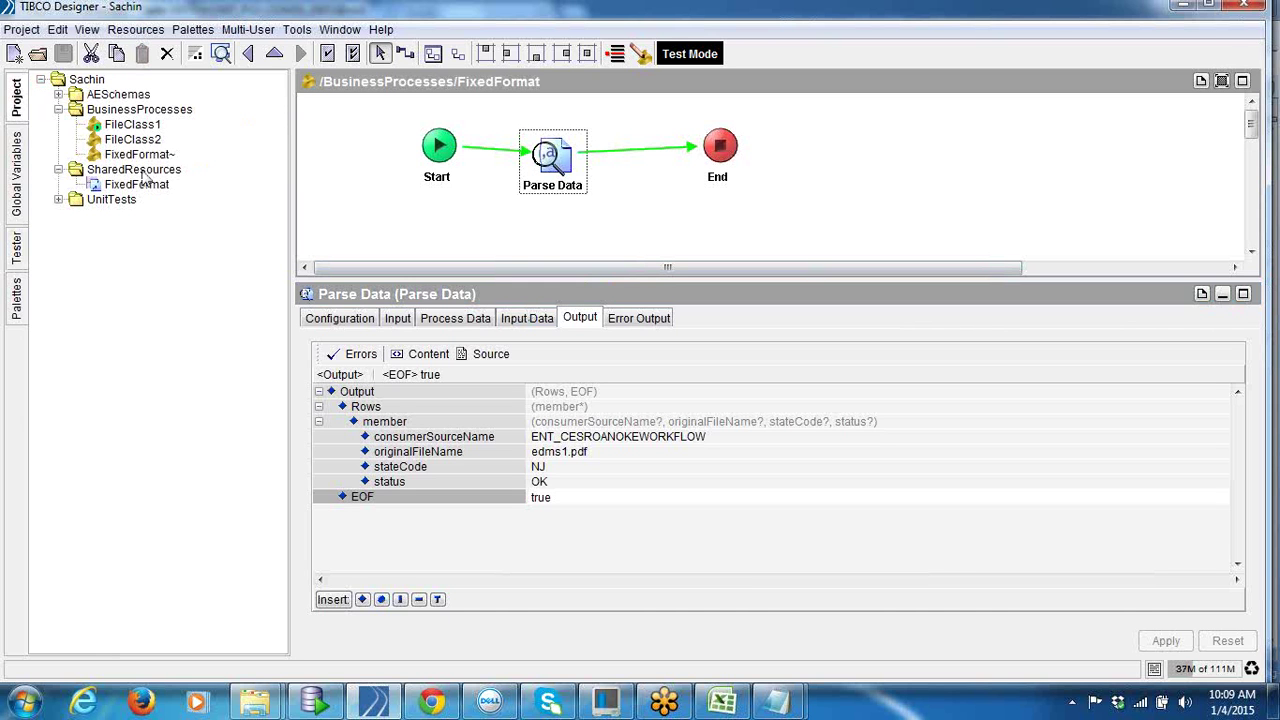
{"action": "left_click", "coordinate": [140, 170]}
{"action": "right_click", "coordinate": [517, 197]}
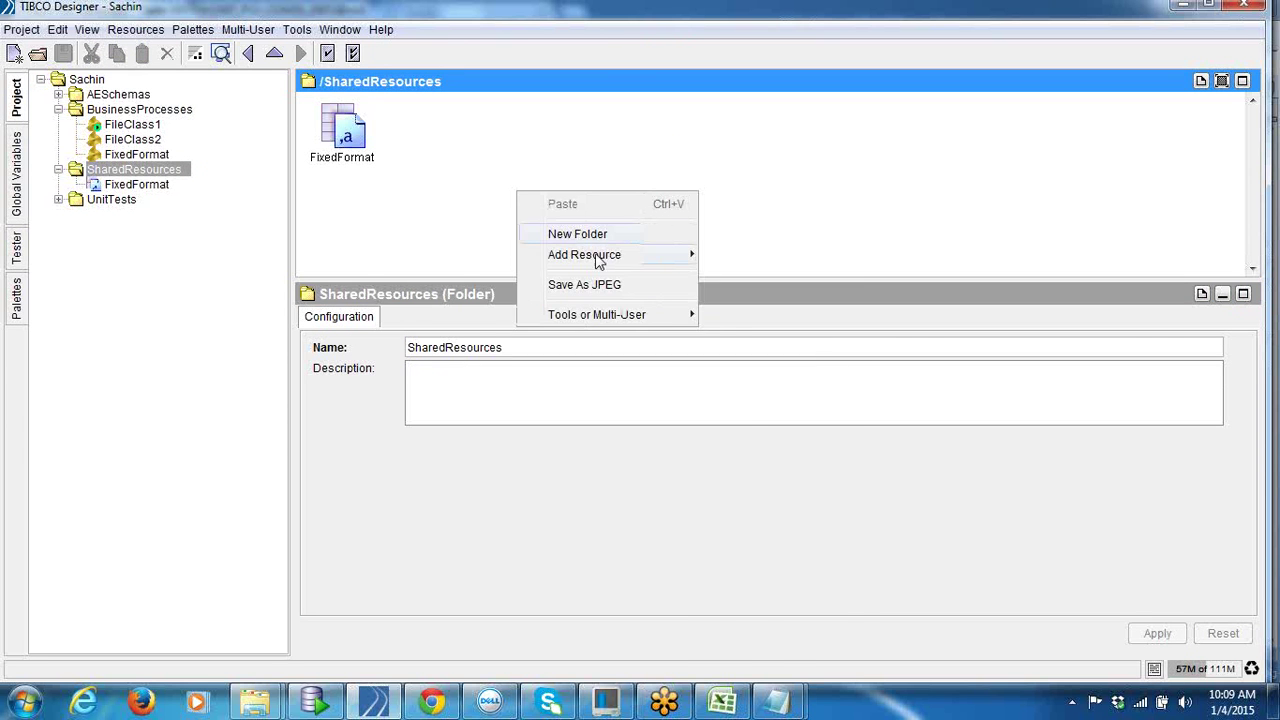
{"action": "mouse_move", "coordinate": [598, 256]}
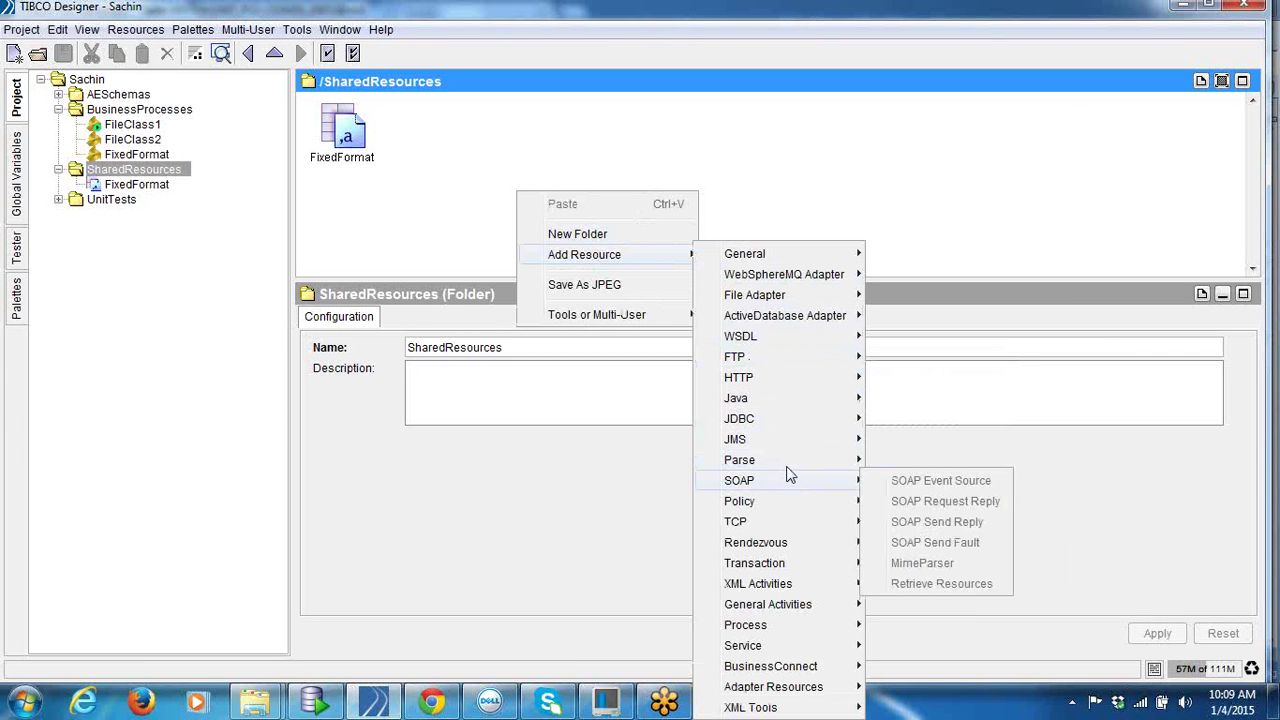
{"action": "mouse_move", "coordinate": [787, 467]}
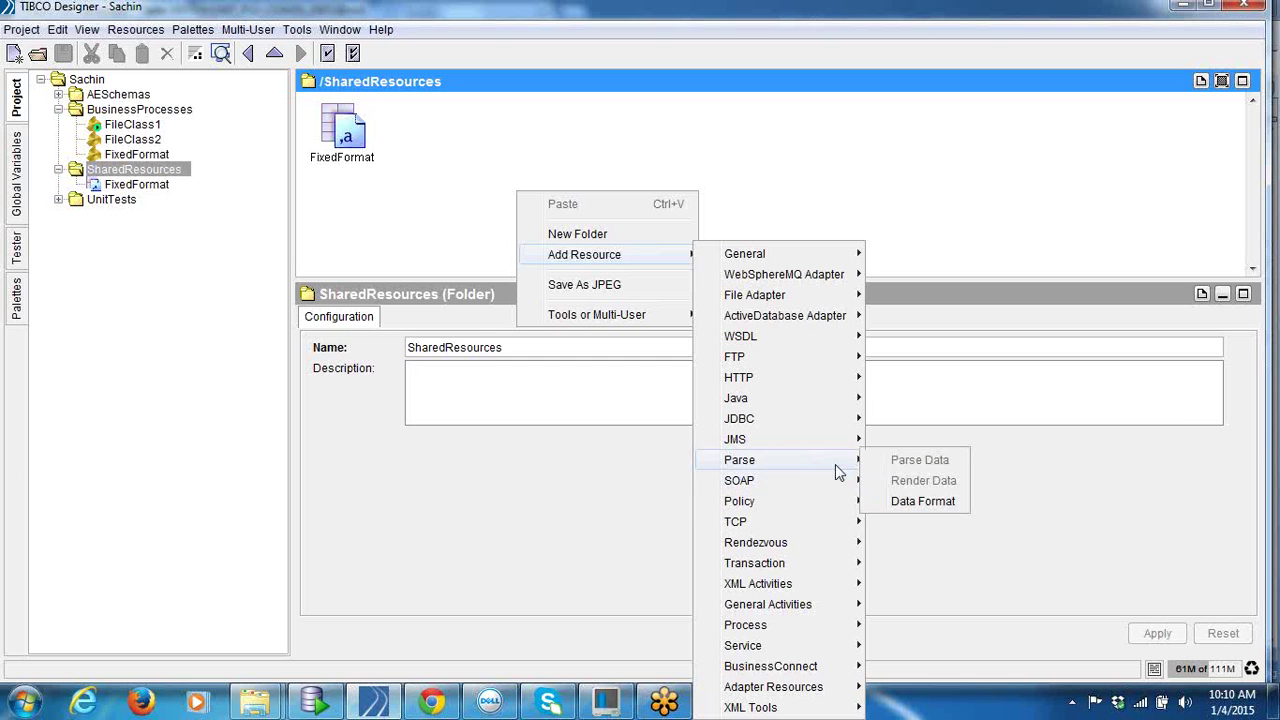
{"action": "left_click", "coordinate": [1002, 470]}
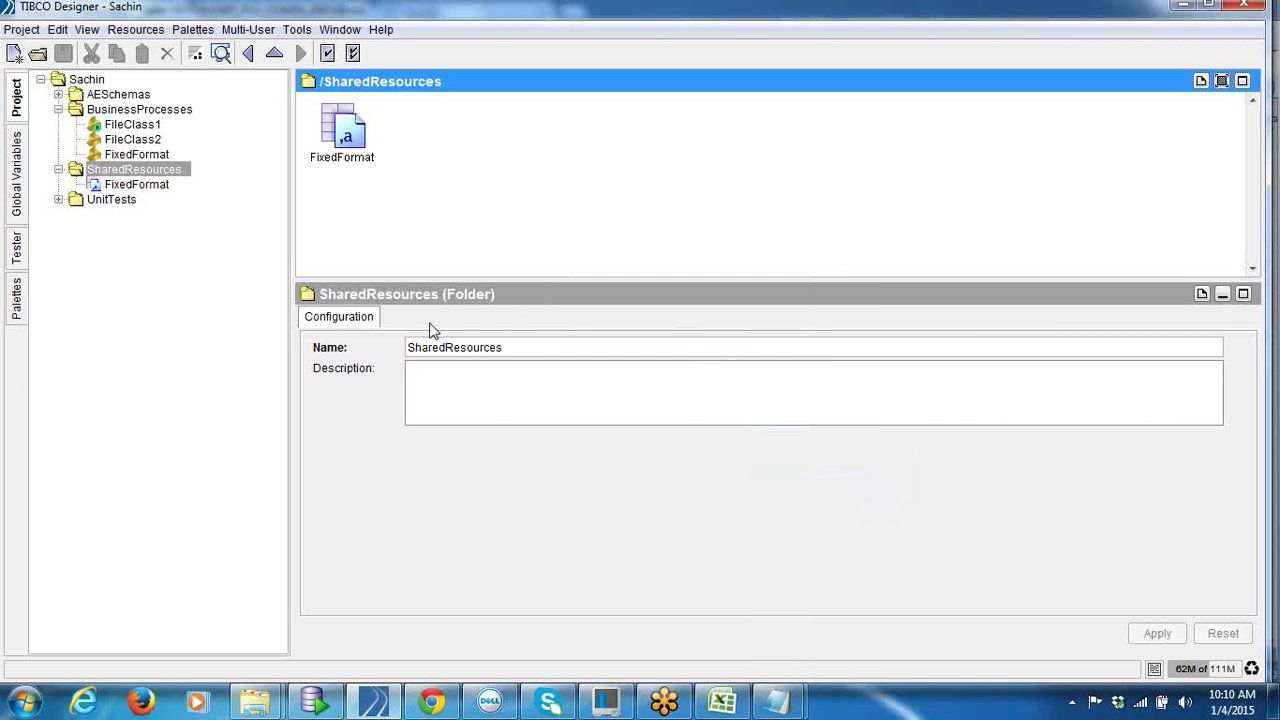
Step: Review the configuration, input mappings and output of the Parse Data activity in the FixedFormat process
{"action": "left_click", "coordinate": [133, 155]}
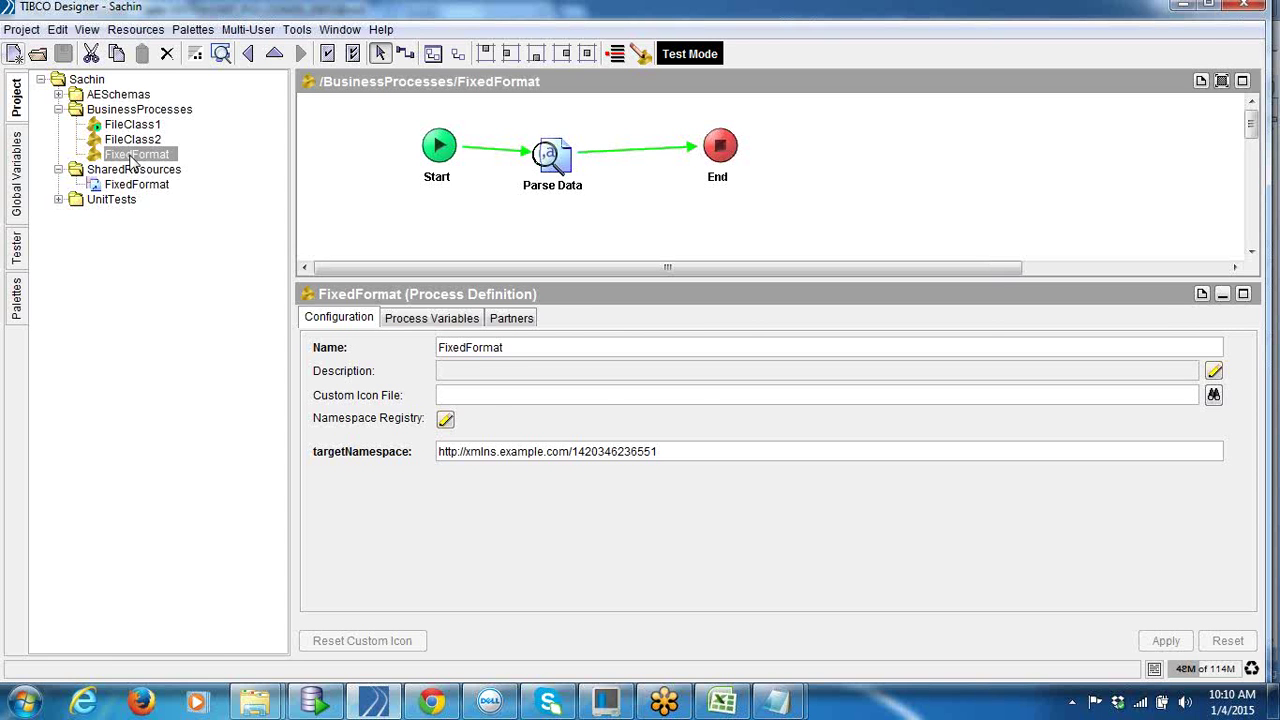
{"action": "left_click", "coordinate": [547, 180]}
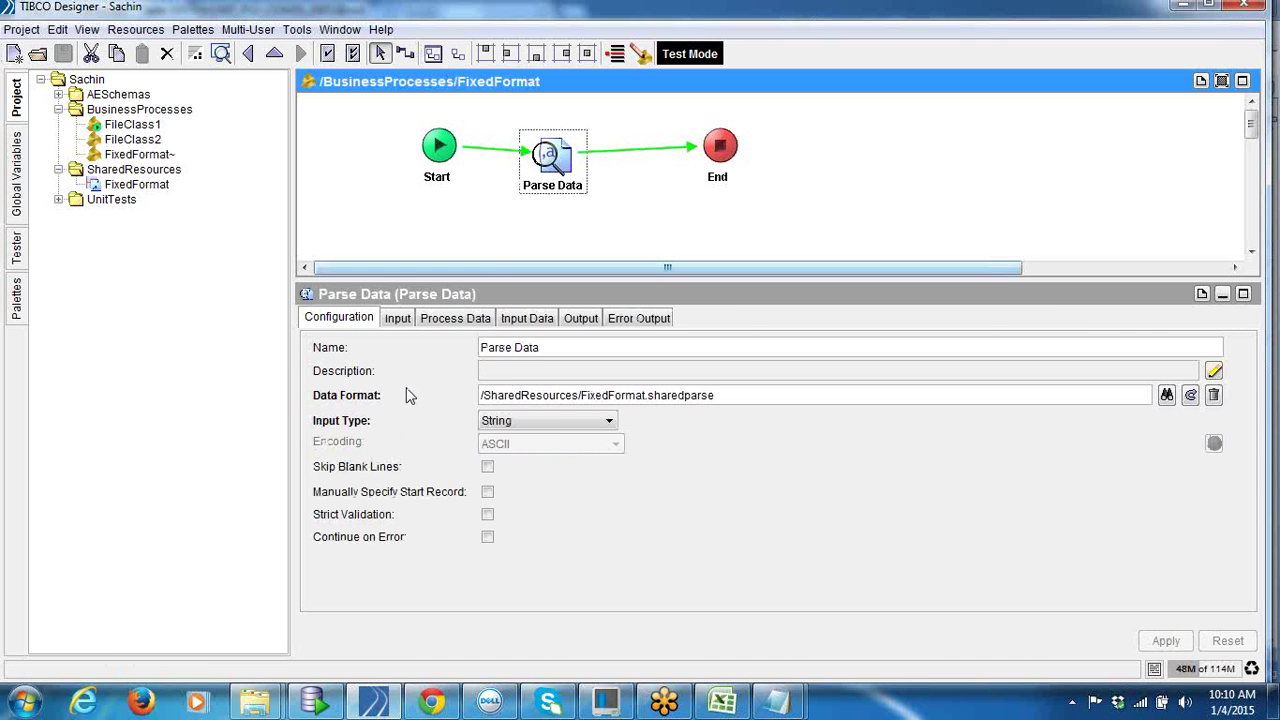
{"action": "left_click", "coordinate": [406, 322]}
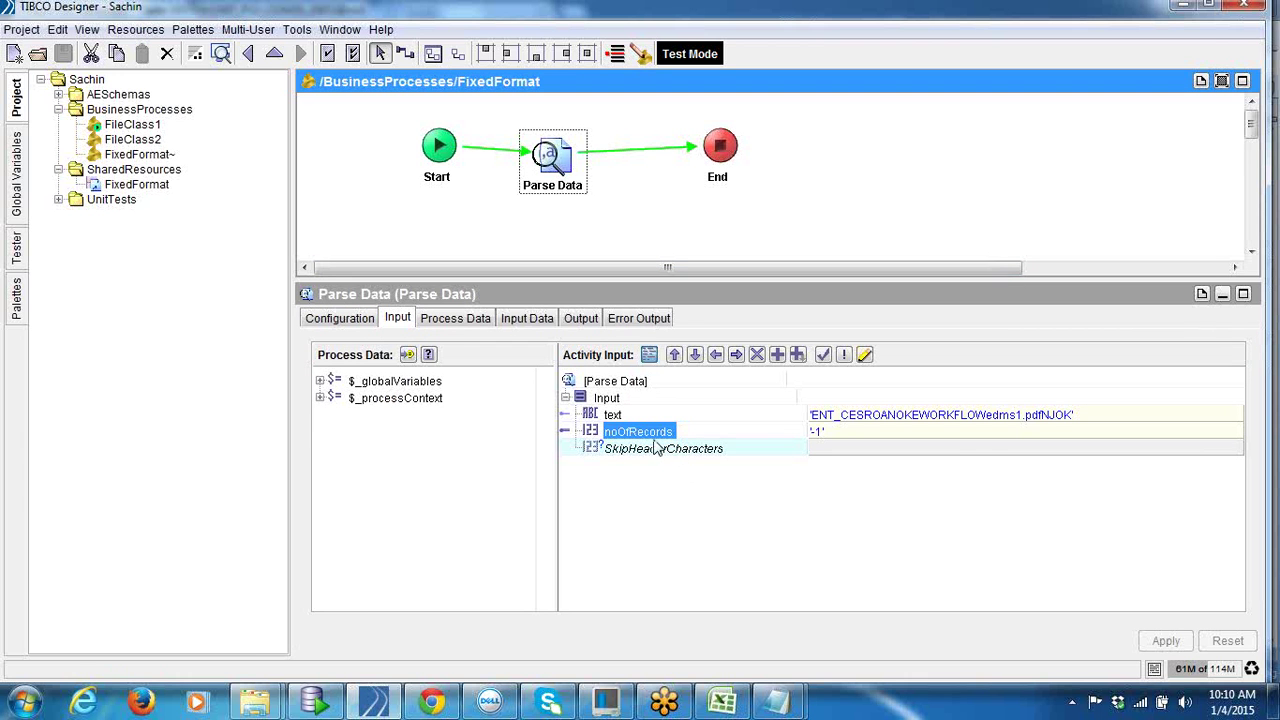
{"action": "left_click", "coordinate": [987, 446]}
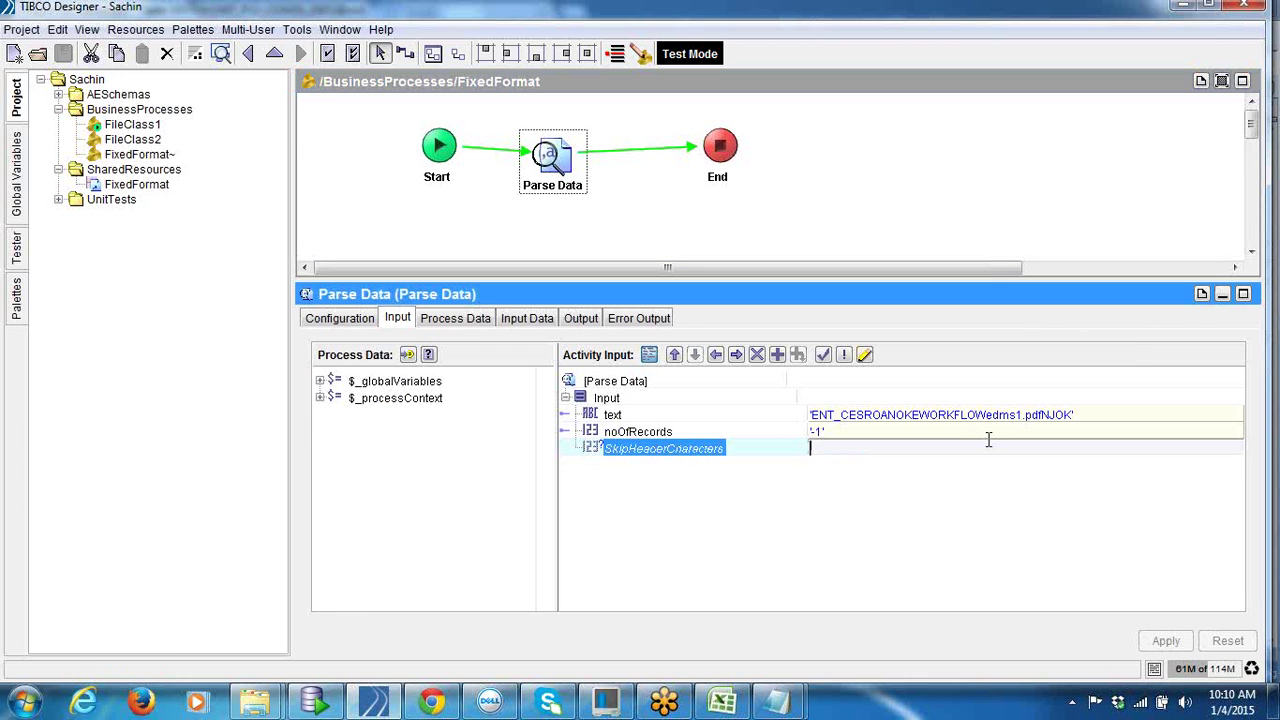
{"action": "left_click", "coordinate": [668, 432]}
{"action": "left_click", "coordinate": [857, 433]}
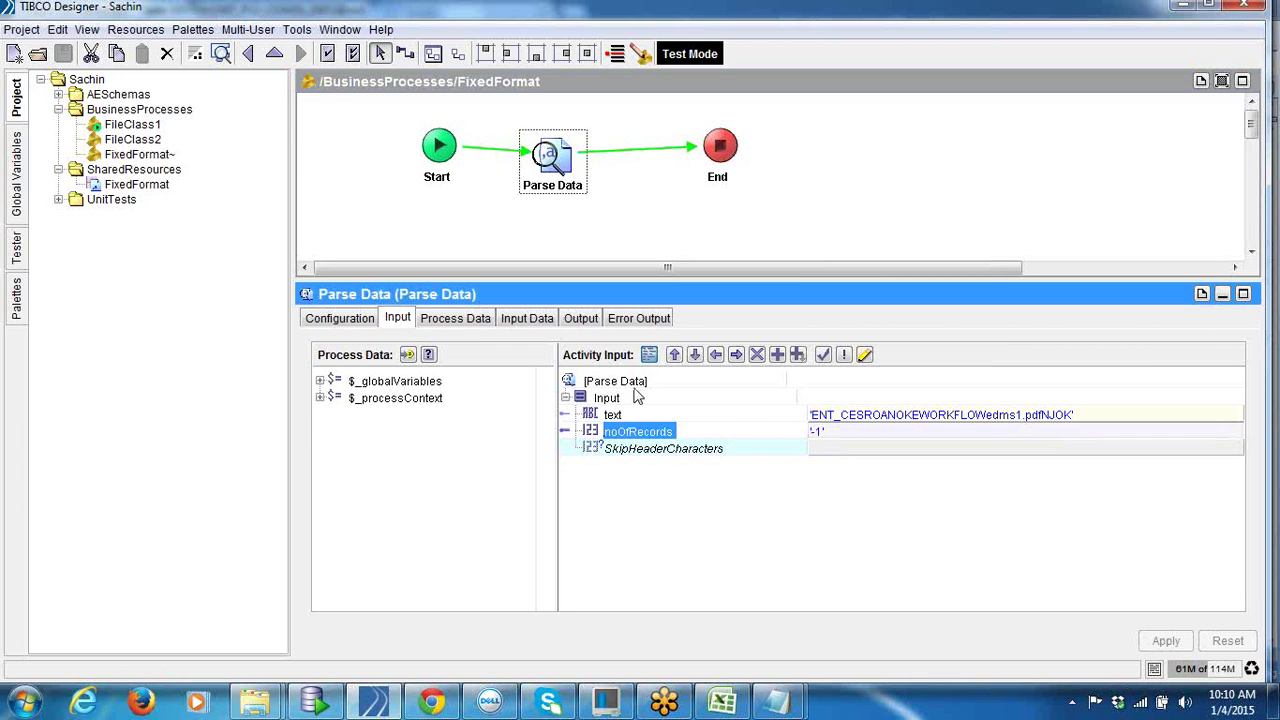
{"action": "left_click", "coordinate": [578, 318]}
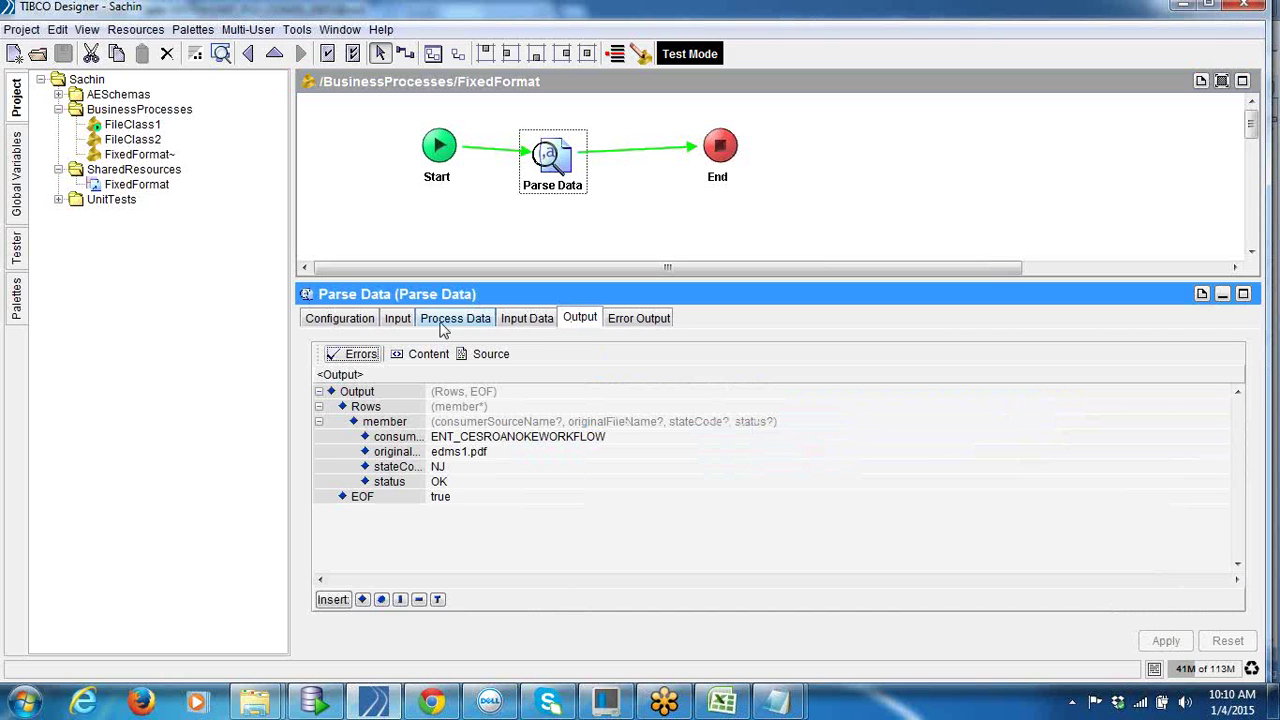
{"action": "left_click", "coordinate": [402, 328]}
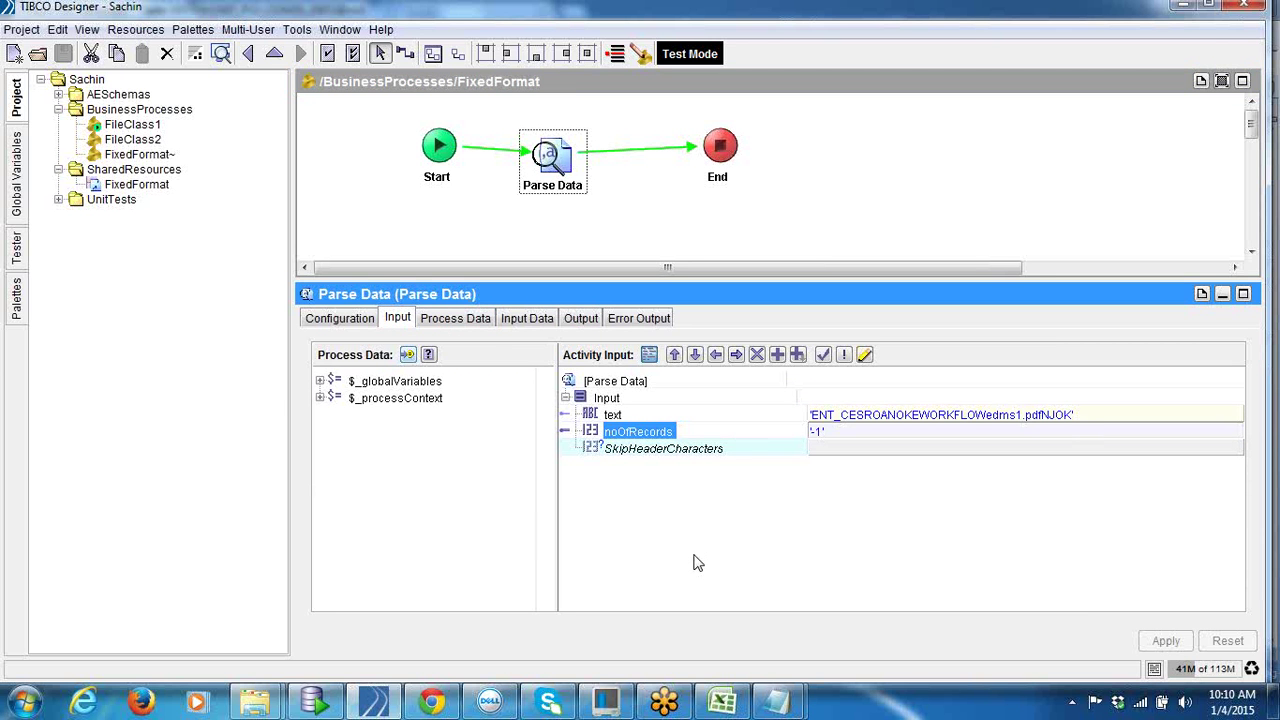
Step: Review the three data records in DataTransformFixed1.txt in Notepad, then save and close the file
{"action": "mouse_move", "coordinate": [778, 700]}
{"action": "left_click", "coordinate": [734, 595]}
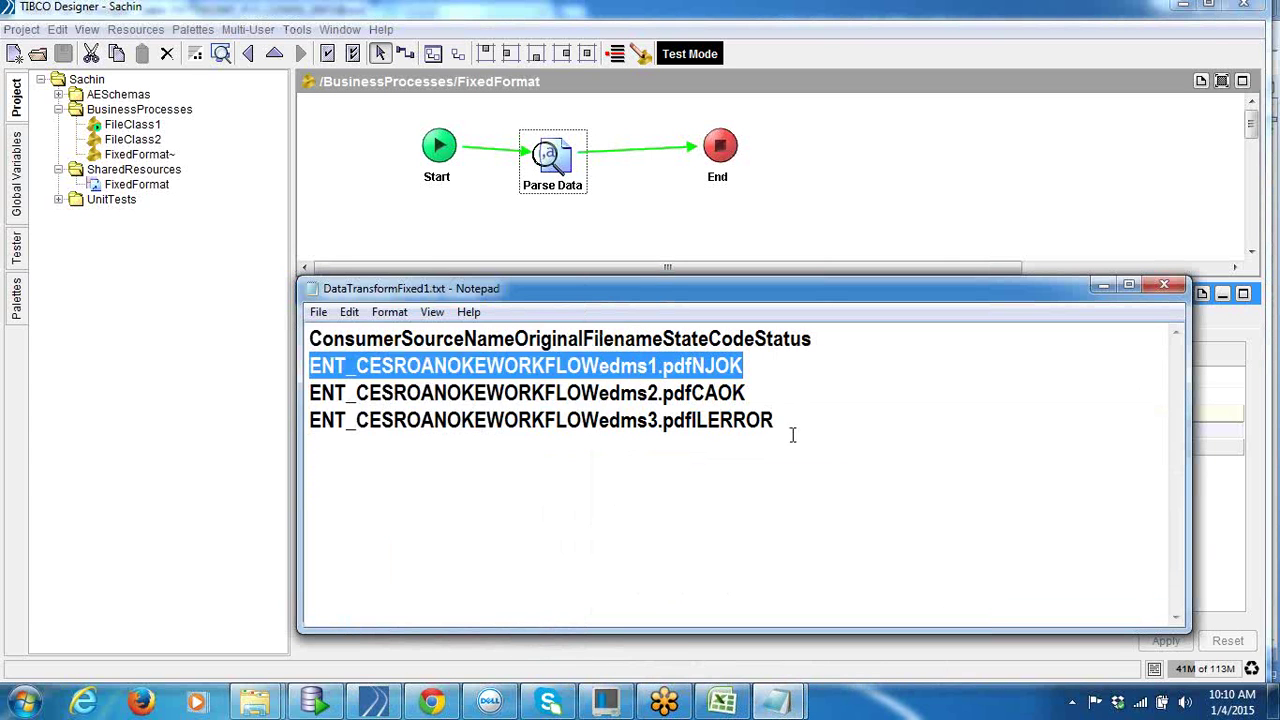
{"action": "left_click_drag", "start_coordinate": [792, 435], "coordinate": [277, 370]}
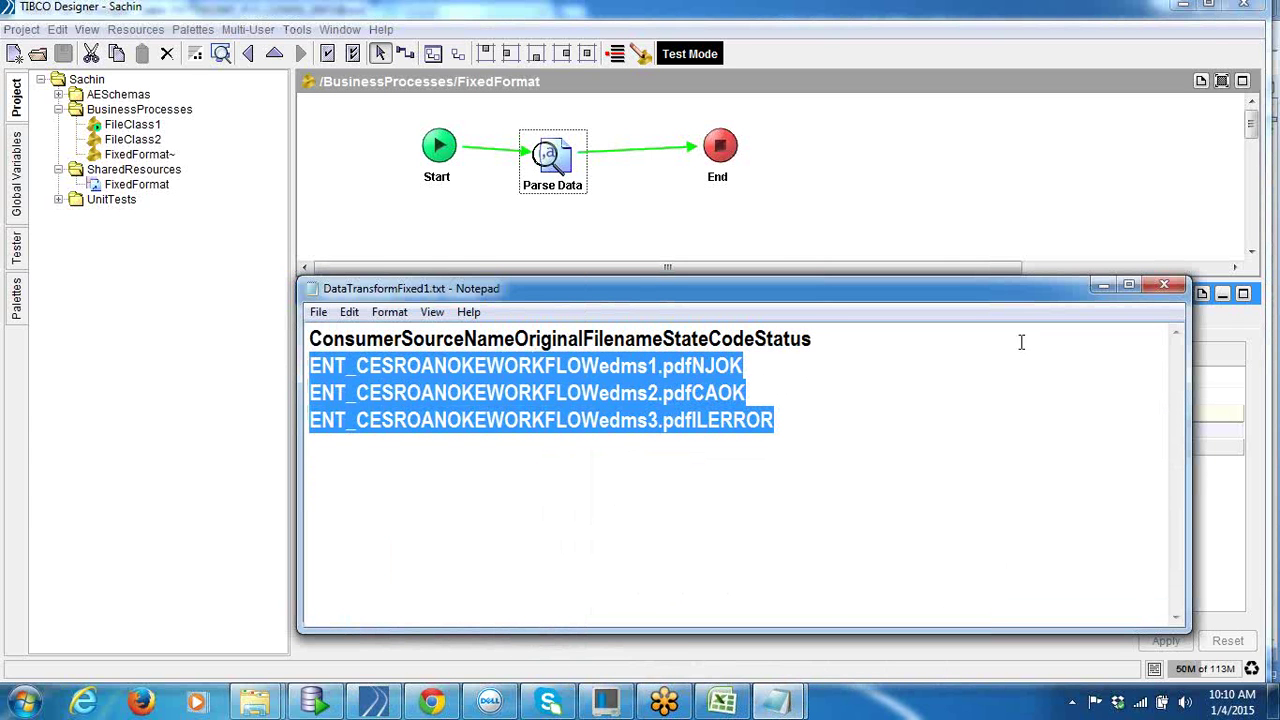
{"action": "left_click", "coordinate": [1163, 287]}
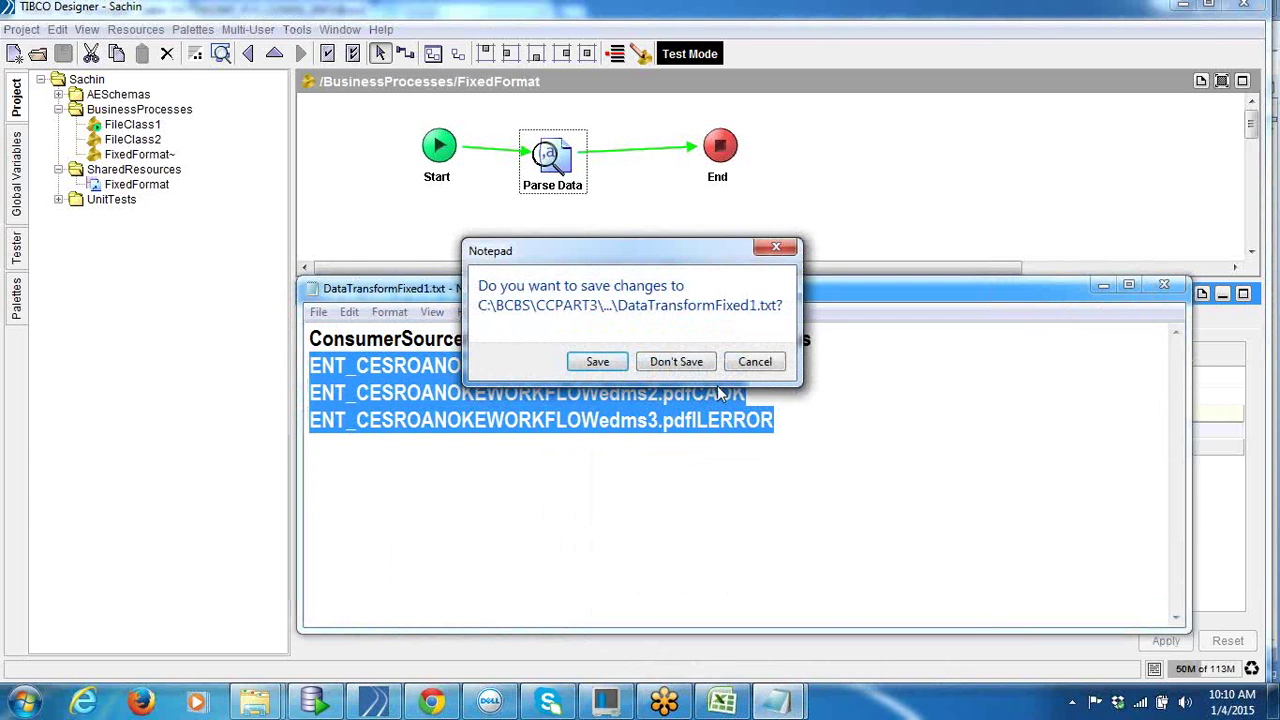
{"action": "left_click", "coordinate": [597, 360]}
Step: Set the Parse Data activity's input type to File
{"action": "left_click", "coordinate": [690, 450]}
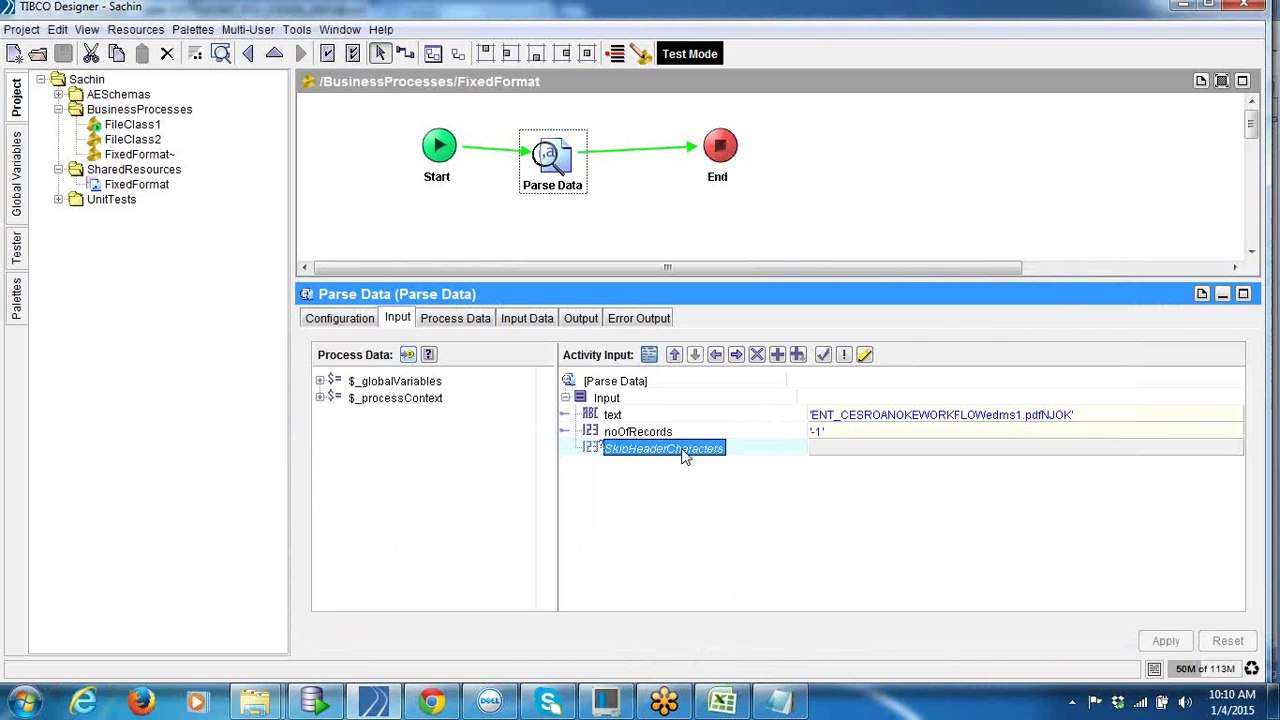
{"action": "left_click", "coordinate": [322, 317]}
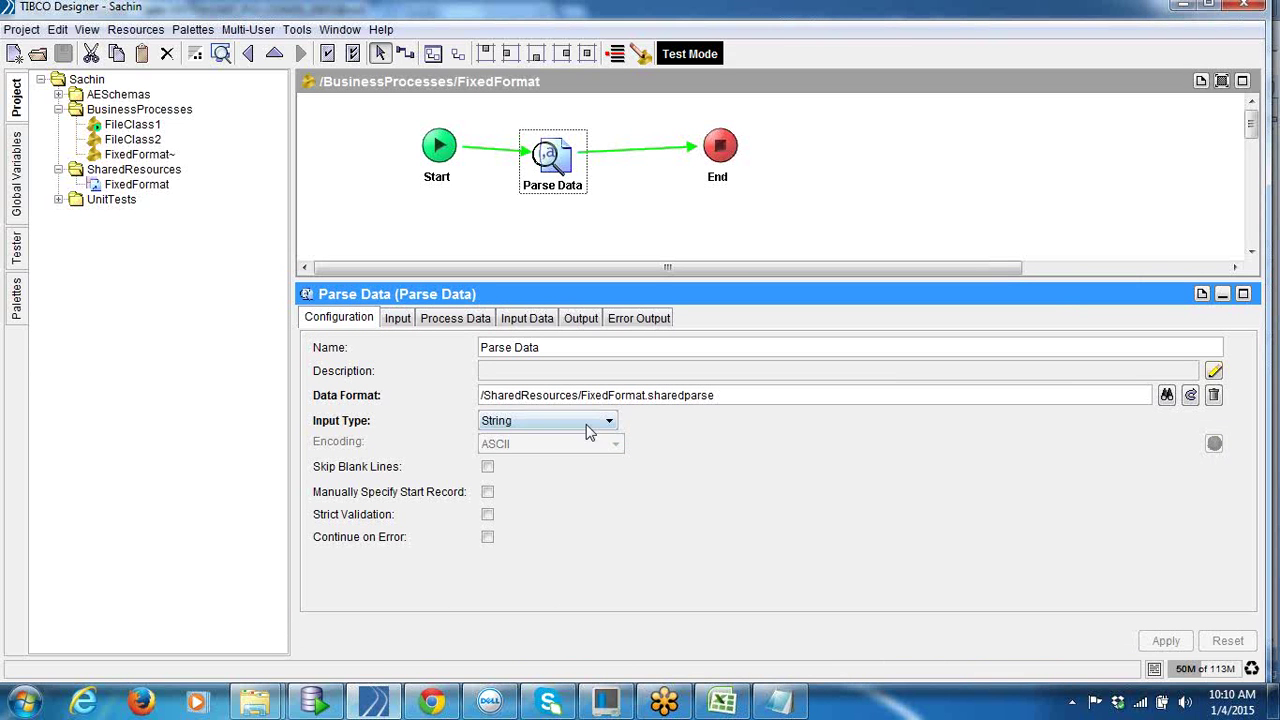
{"action": "left_click", "coordinate": [592, 424]}
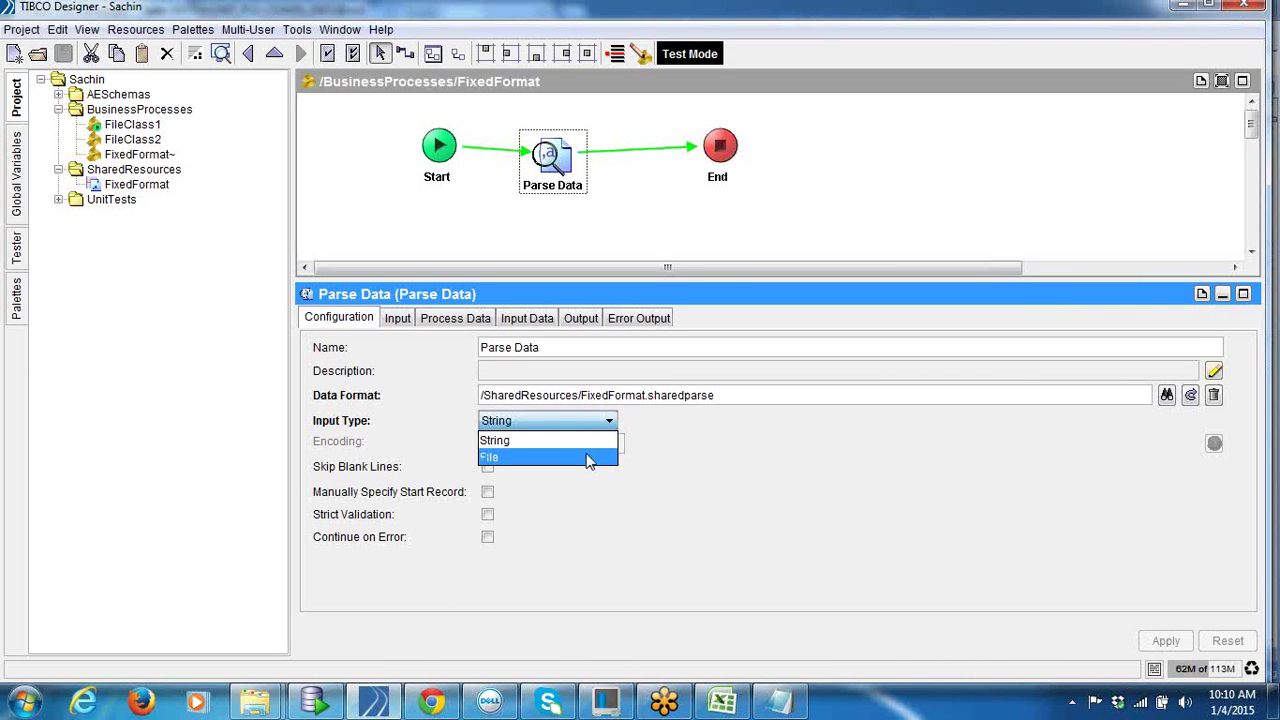
{"action": "left_click", "coordinate": [588, 458]}
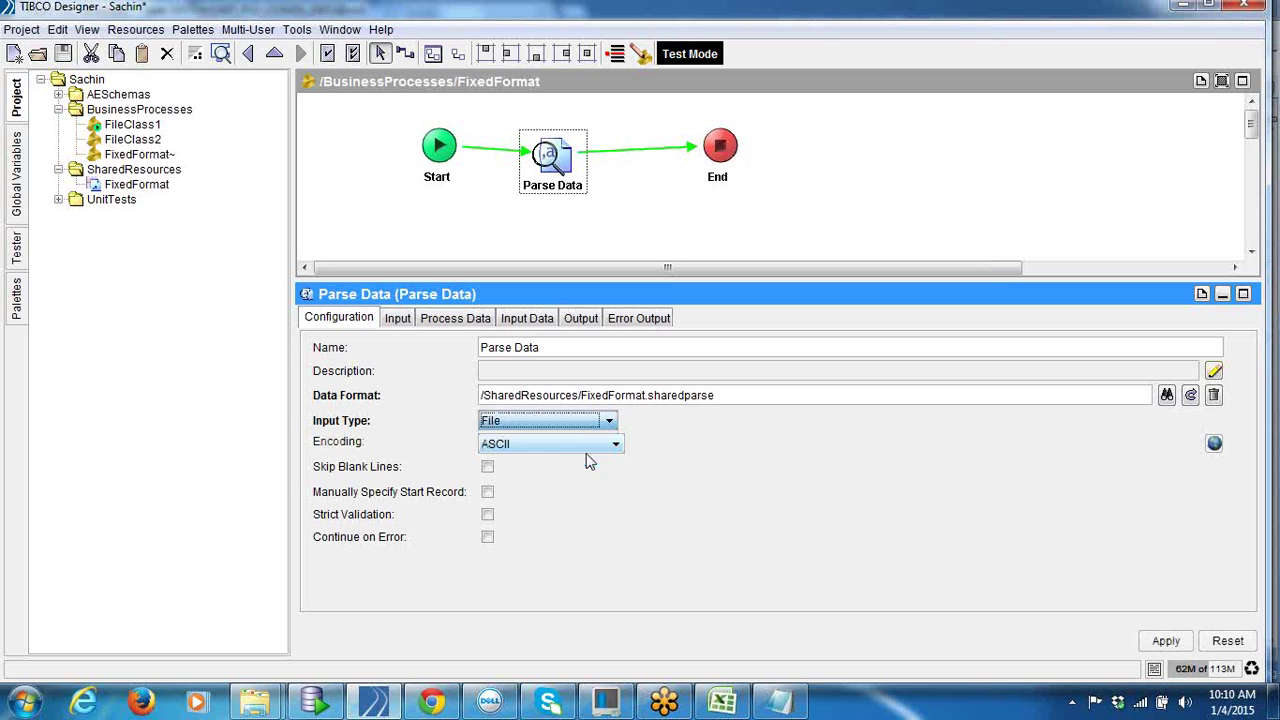
Step: Delete the obsolete text element from the Parse Data activity's input mapping
{"action": "left_click", "coordinate": [397, 318]}
{"action": "left_click", "coordinate": [567, 398]}
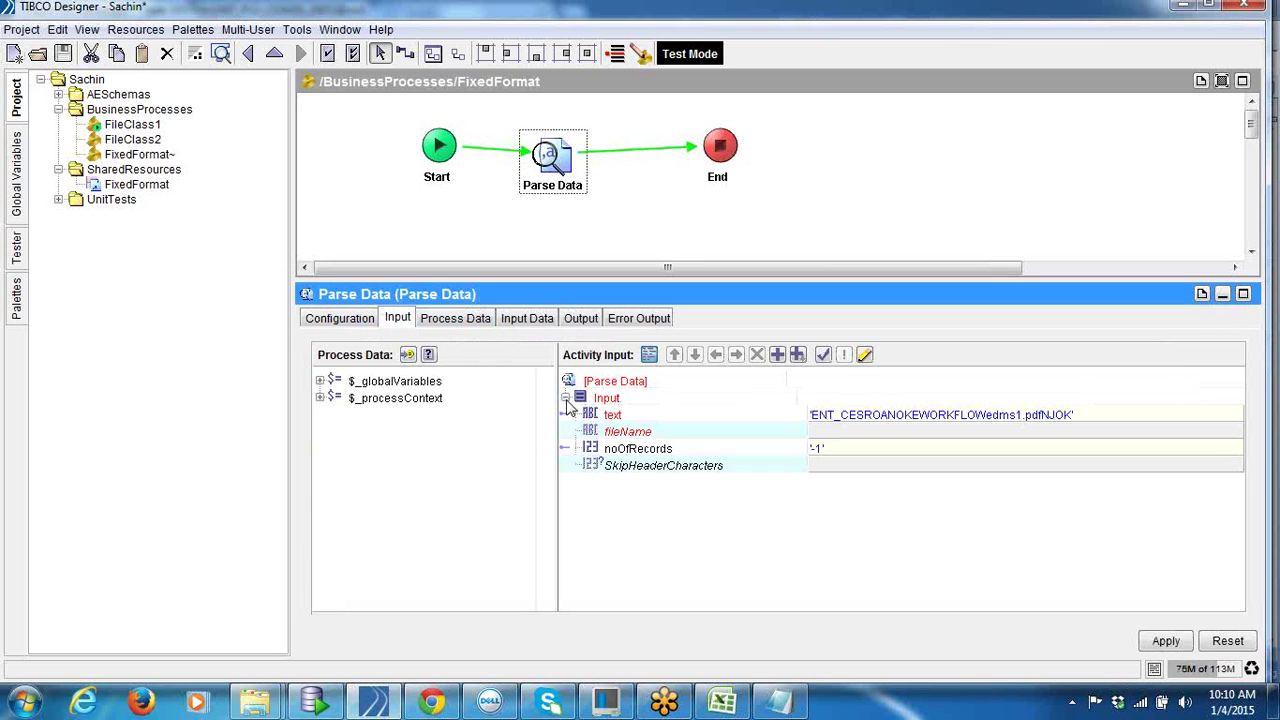
{"action": "left_click", "coordinate": [628, 432]}
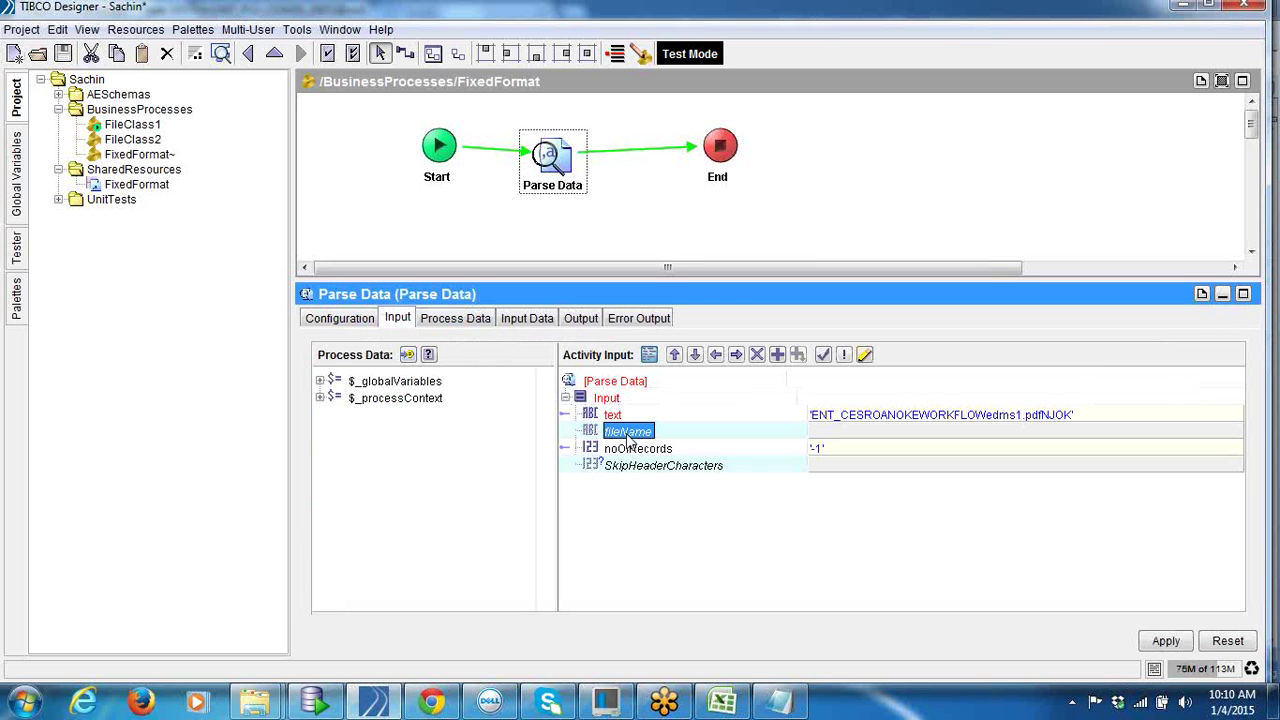
{"action": "left_click", "coordinate": [818, 434]}
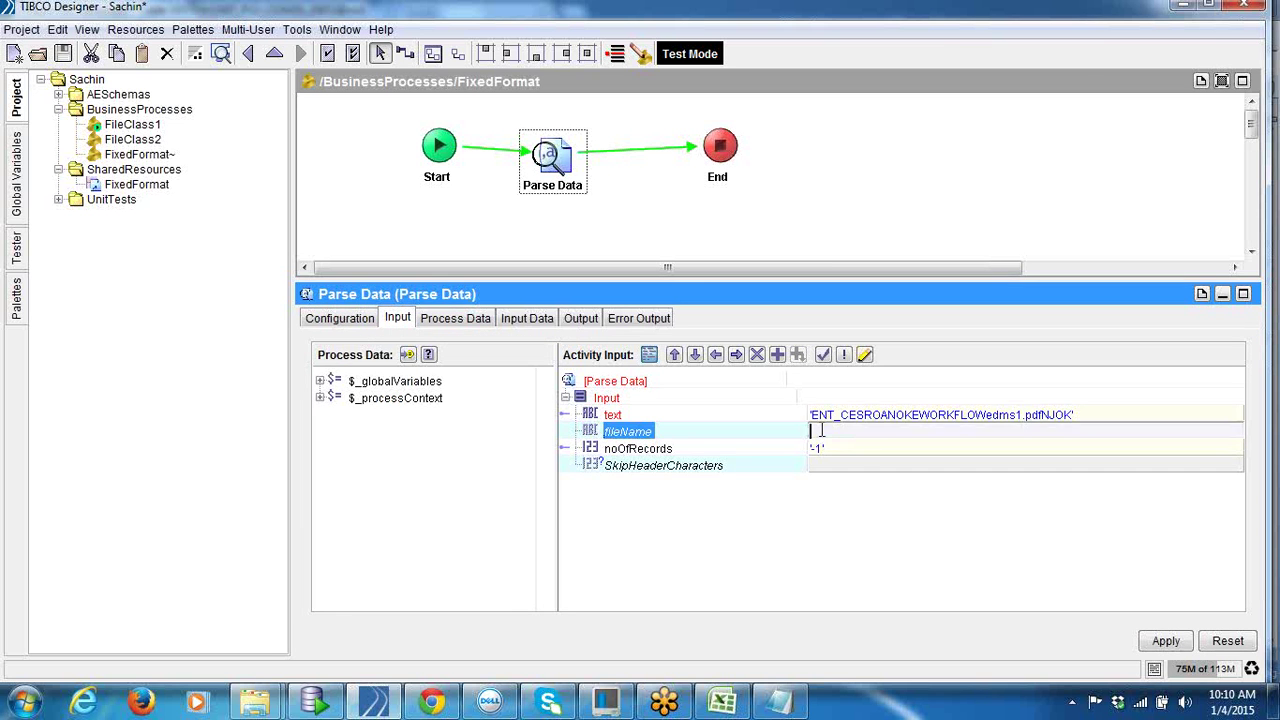
{"action": "left_click", "coordinate": [614, 414]}
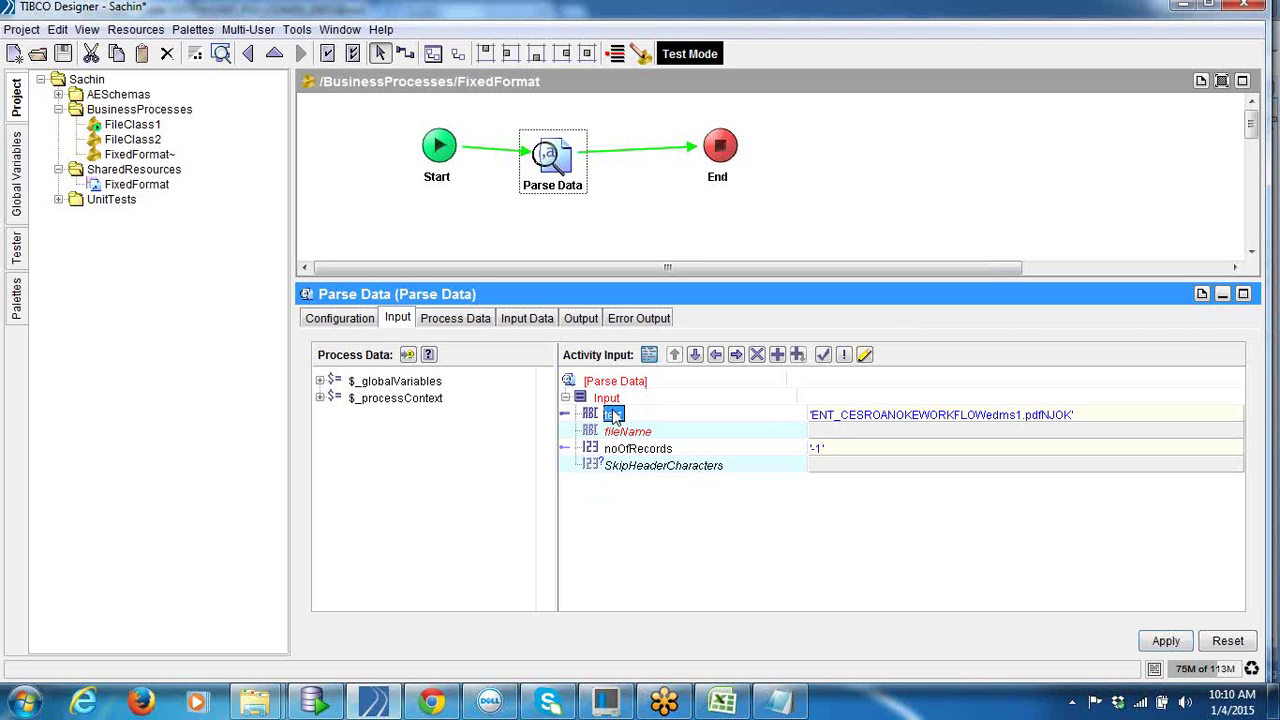
{"action": "left_click", "coordinate": [757, 354]}
Step: Begin the fileName input with an opening single quote and the folder path C:\BCBS\CCPART3\Notes\ToBeShown\ copied from the file explorer
{"action": "mouse_move", "coordinate": [254, 703]}
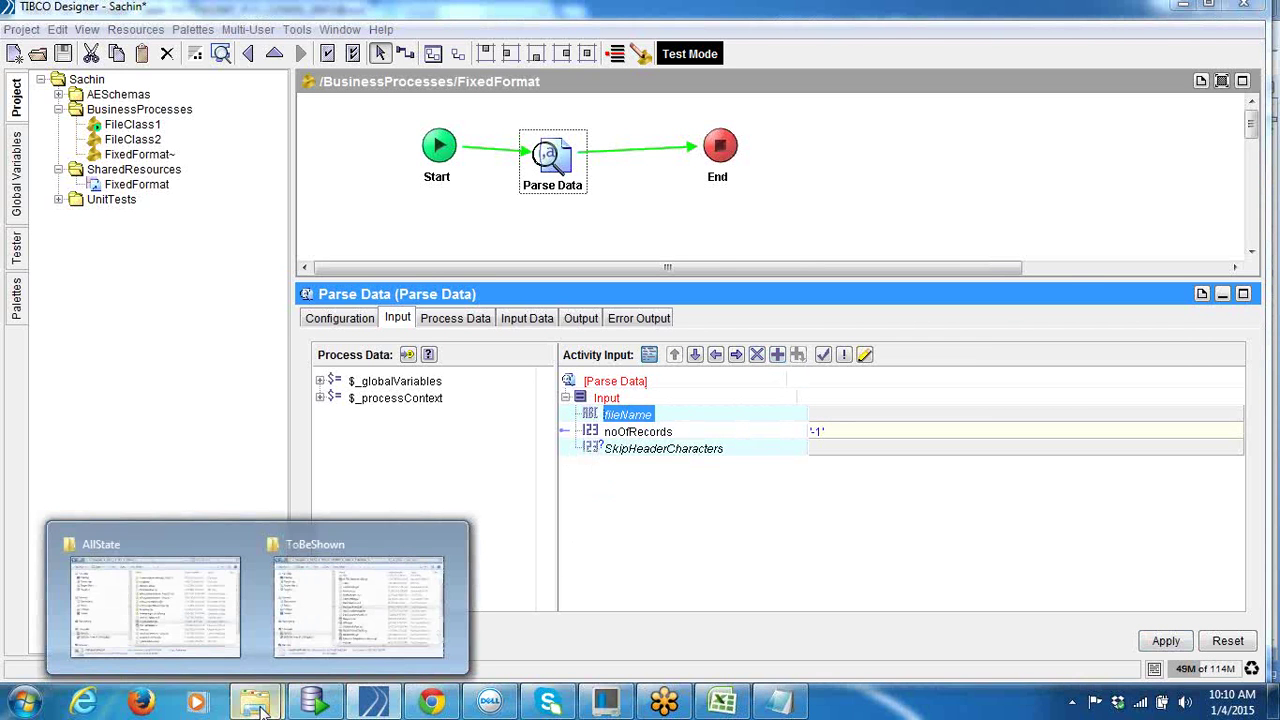
{"action": "left_click", "coordinate": [360, 593]}
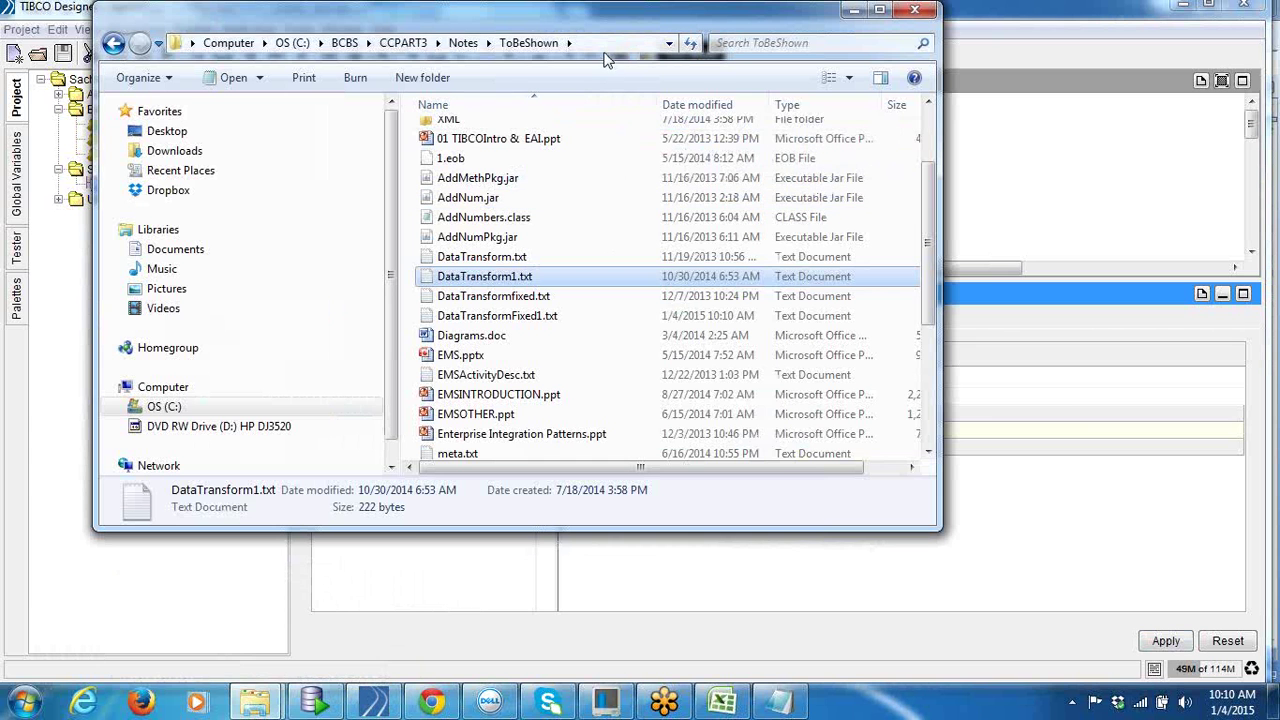
{"action": "left_click", "coordinate": [604, 44]}
{"action": "key", "text": "ctrl+c"}
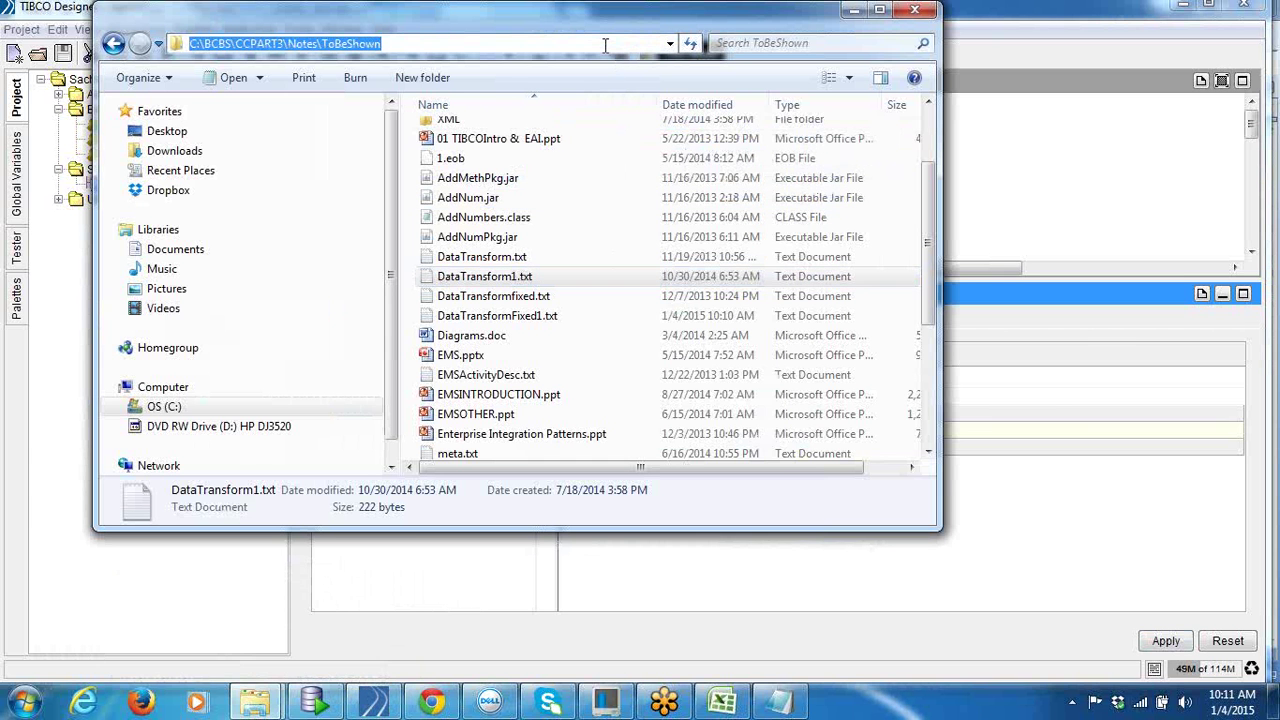
{"action": "left_click", "coordinate": [850, 408]}
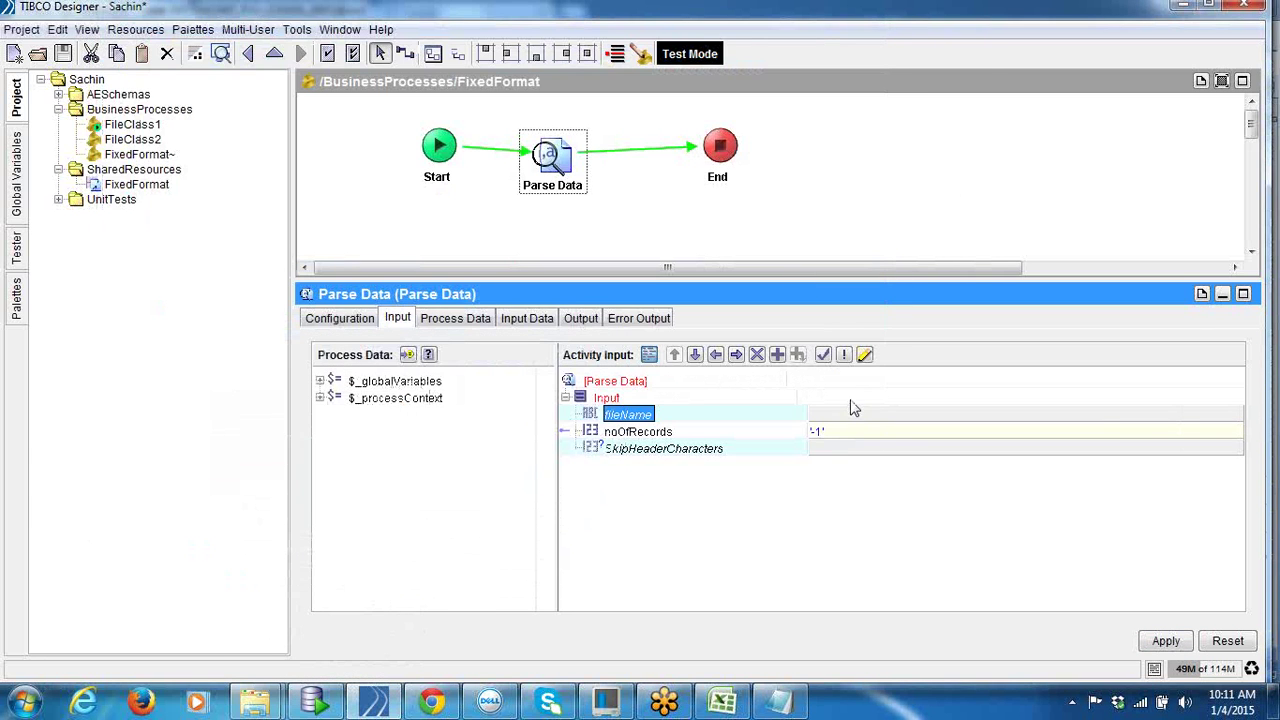
{"action": "left_click", "coordinate": [851, 410]}
{"action": "type", "text": "'"}
{"action": "key", "text": "ctrl+v"}
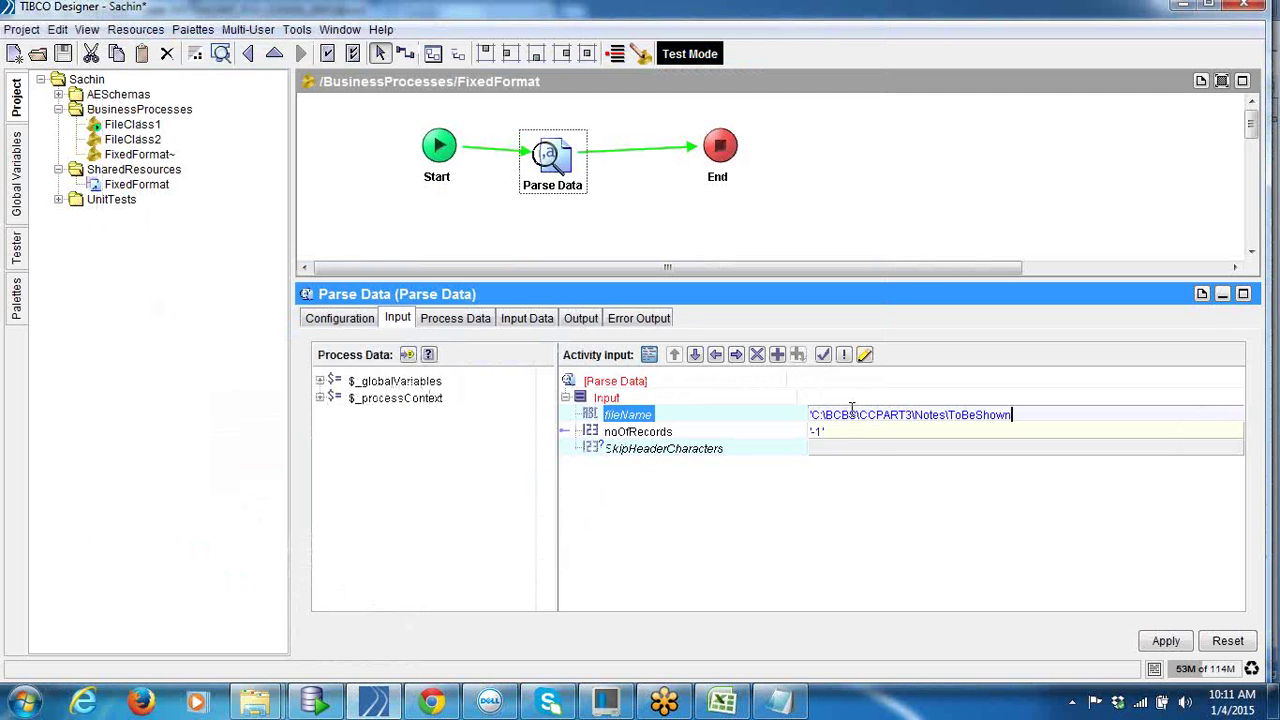
{"action": "type", "text": "\\"}
Step: Complete the fileName path with DataTransformFixed1.txt, copying the name from the file explorer, close the quote and apply the mapping
{"action": "mouse_move", "coordinate": [258, 702]}
{"action": "left_click", "coordinate": [343, 590]}
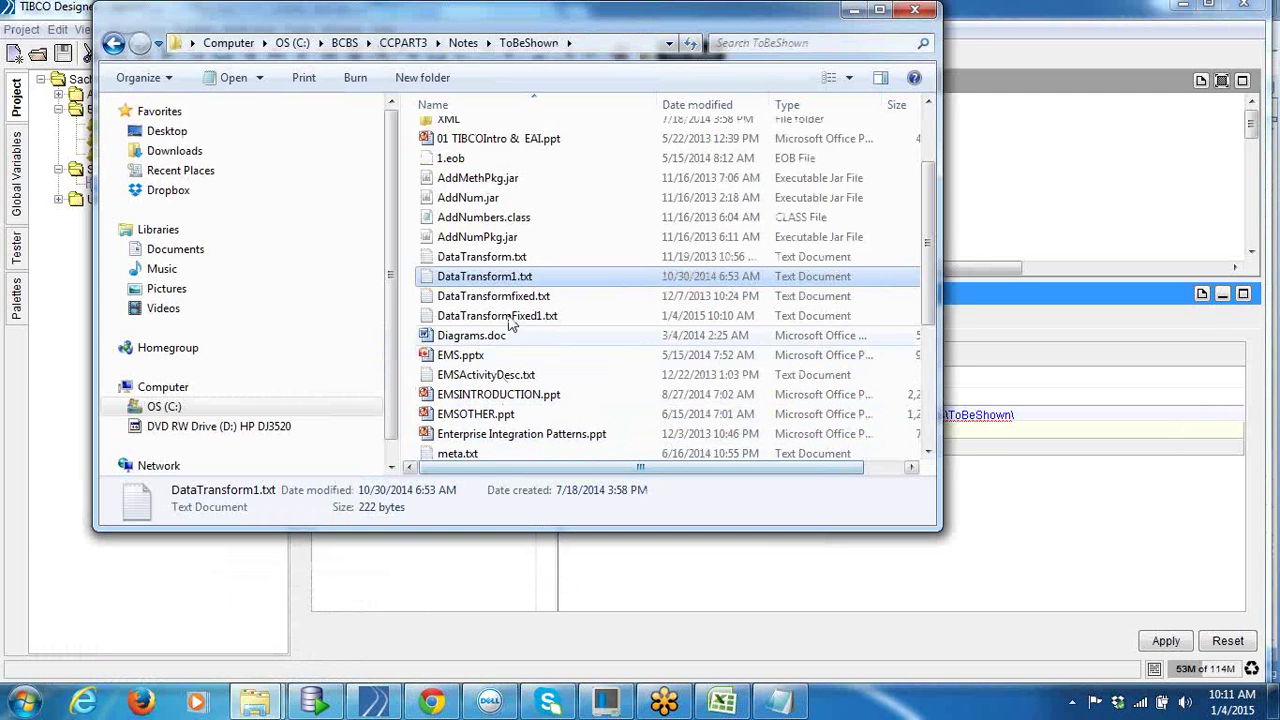
{"action": "left_click", "coordinate": [545, 318]}
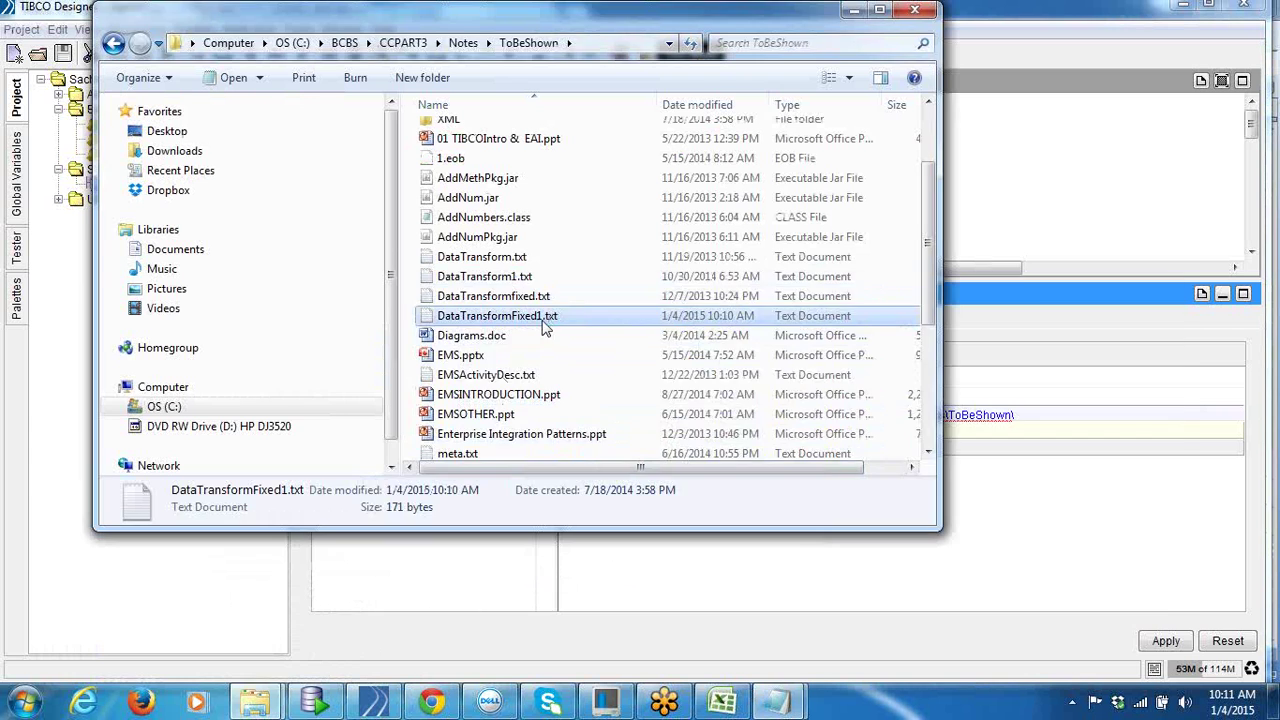
{"action": "double_click", "coordinate": [543, 320]}
{"action": "left_click", "coordinate": [1166, 288]}
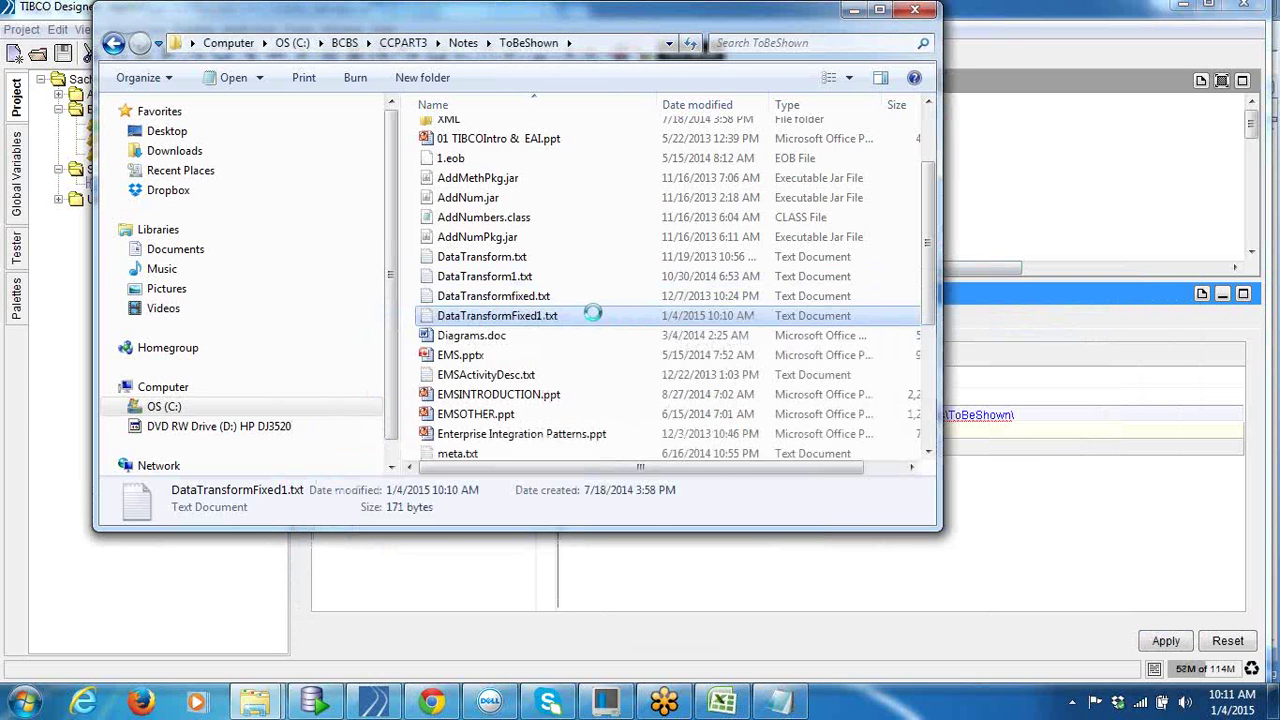
{"action": "right_click", "coordinate": [593, 313]}
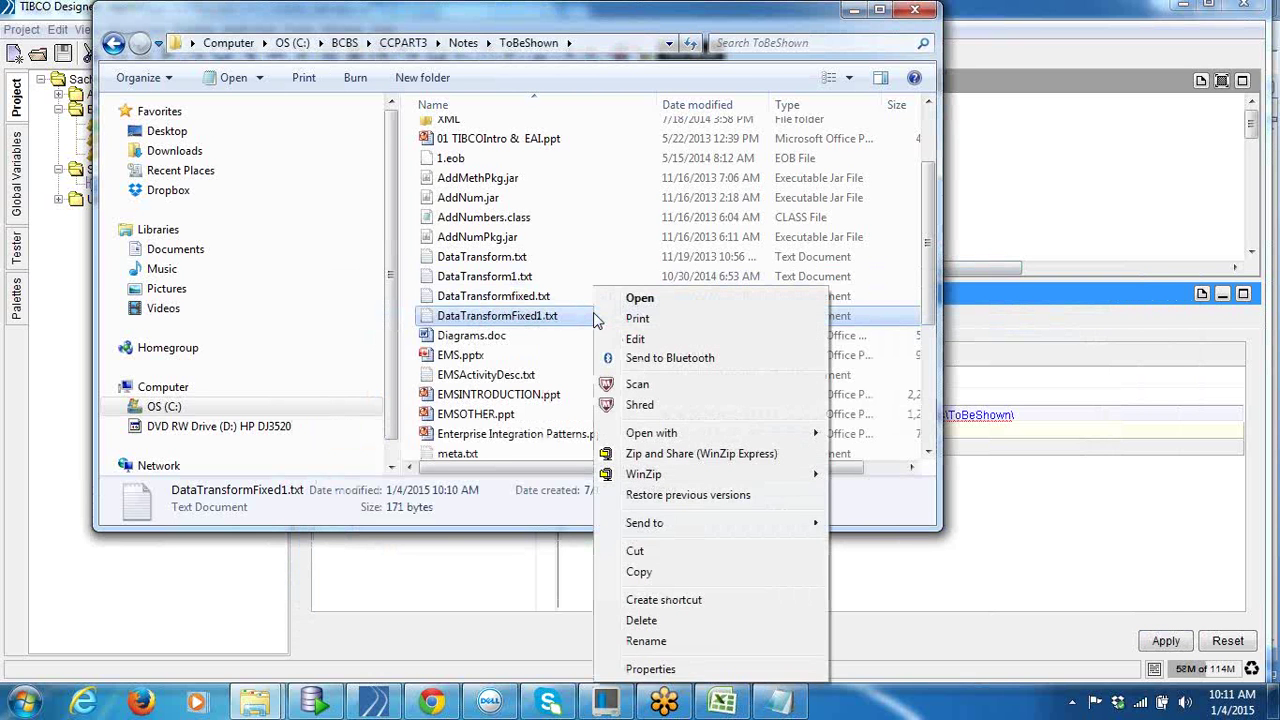
{"action": "left_click", "coordinate": [665, 641]}
{"action": "key", "text": "ctrl+c"}
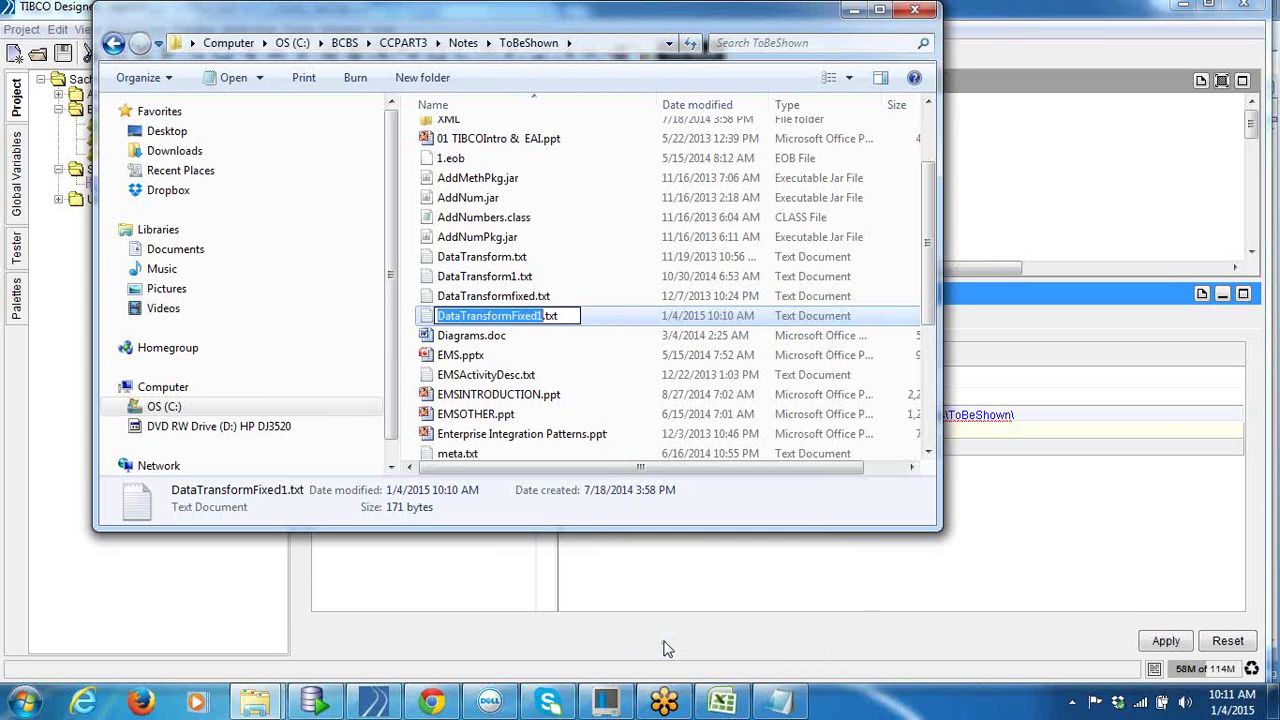
{"action": "left_click", "coordinate": [1034, 418]}
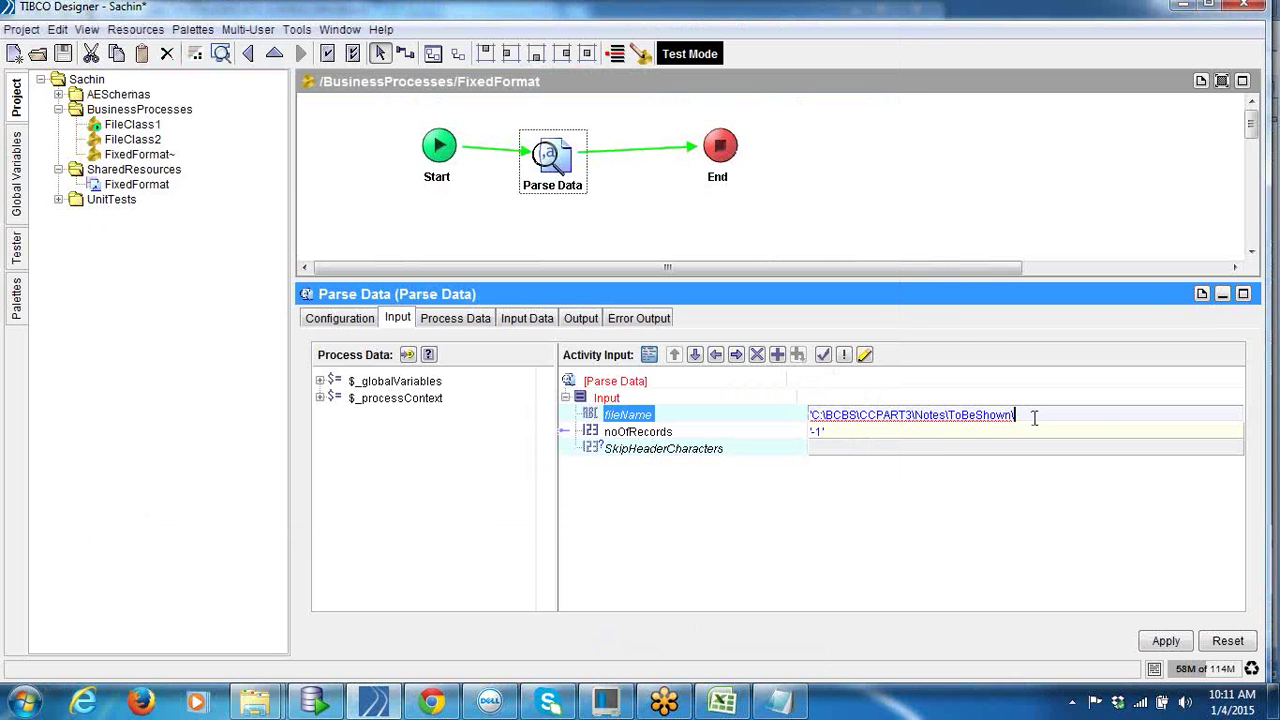
{"action": "key", "text": "ctrl+v"}
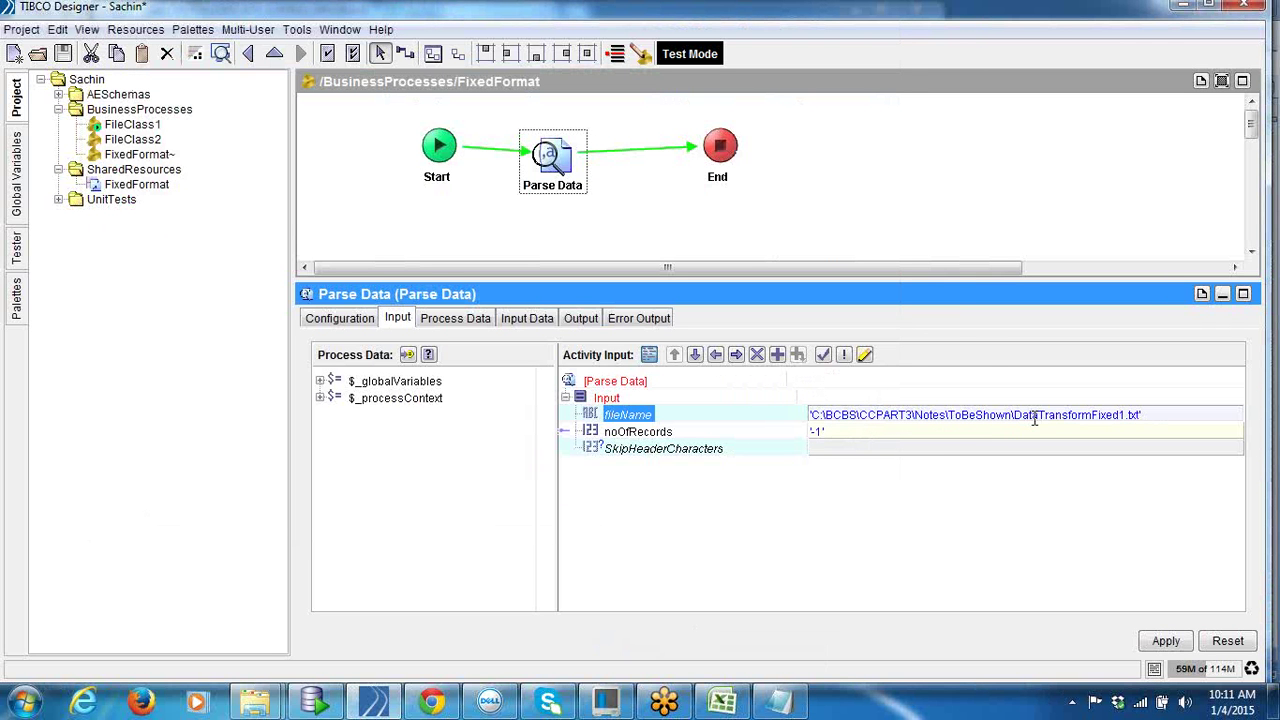
{"action": "left_click", "coordinate": [620, 433]}
{"action": "left_click", "coordinate": [1165, 643]}
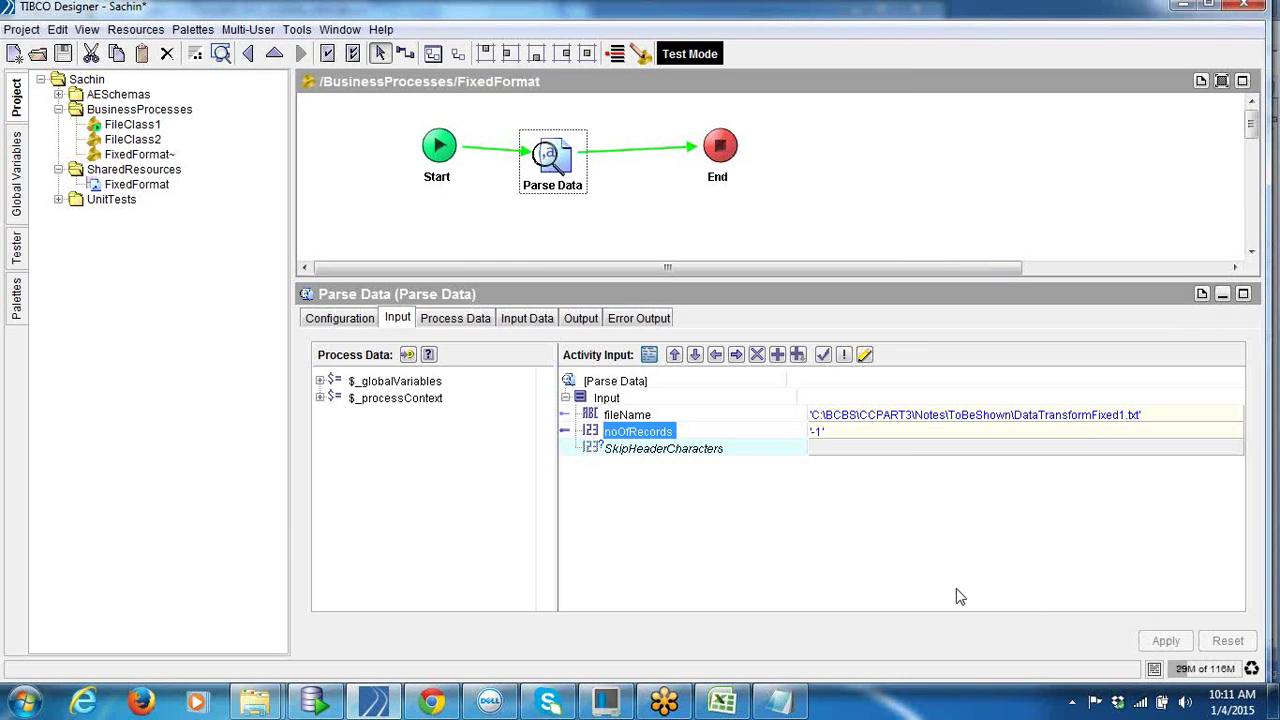
{"action": "left_click", "coordinate": [630, 420]}
{"action": "left_click", "coordinate": [642, 433]}
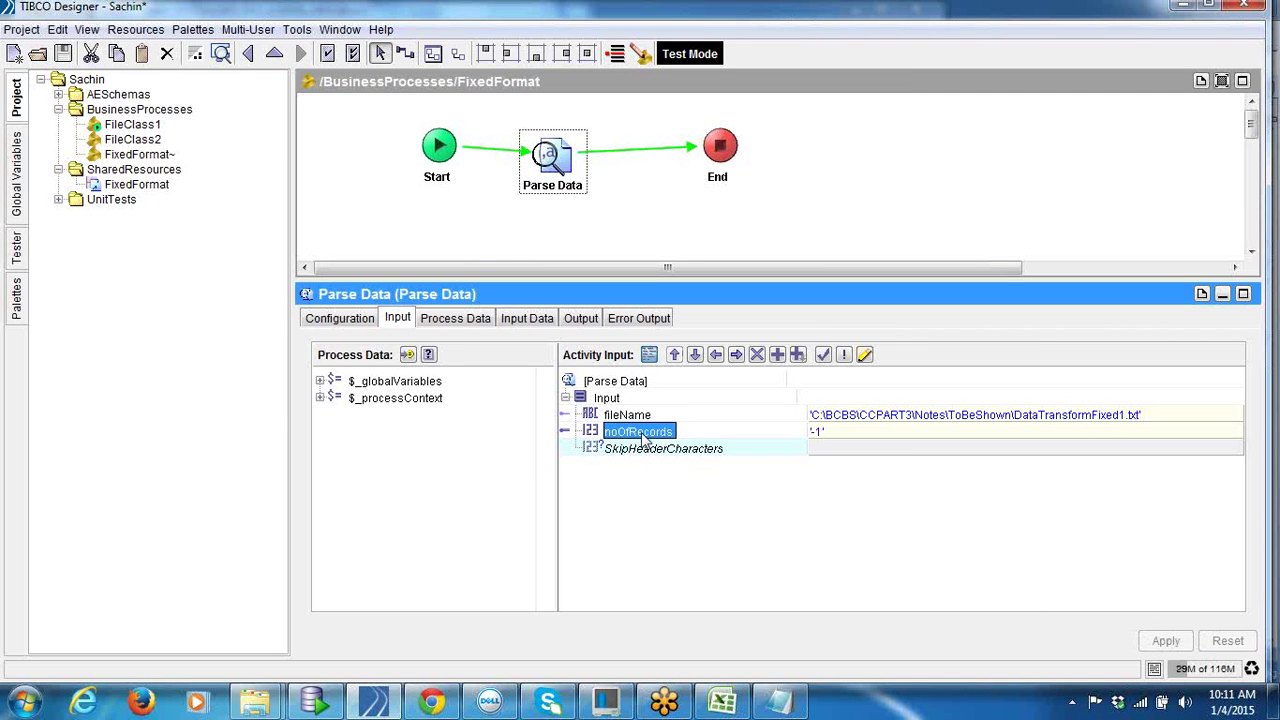
{"action": "left_click", "coordinate": [636, 416]}
{"action": "left_click", "coordinate": [648, 449]}
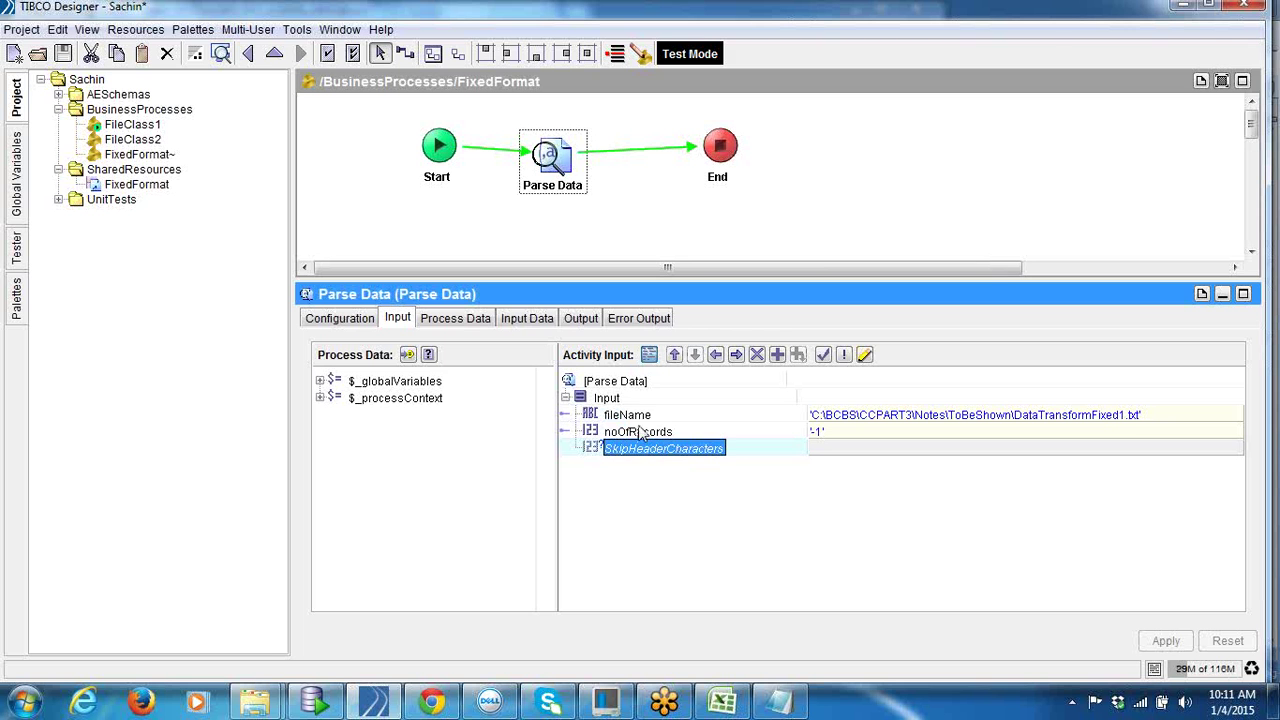
{"action": "left_click", "coordinate": [644, 432]}
{"action": "left_click", "coordinate": [636, 415]}
{"action": "left_click", "coordinate": [640, 432]}
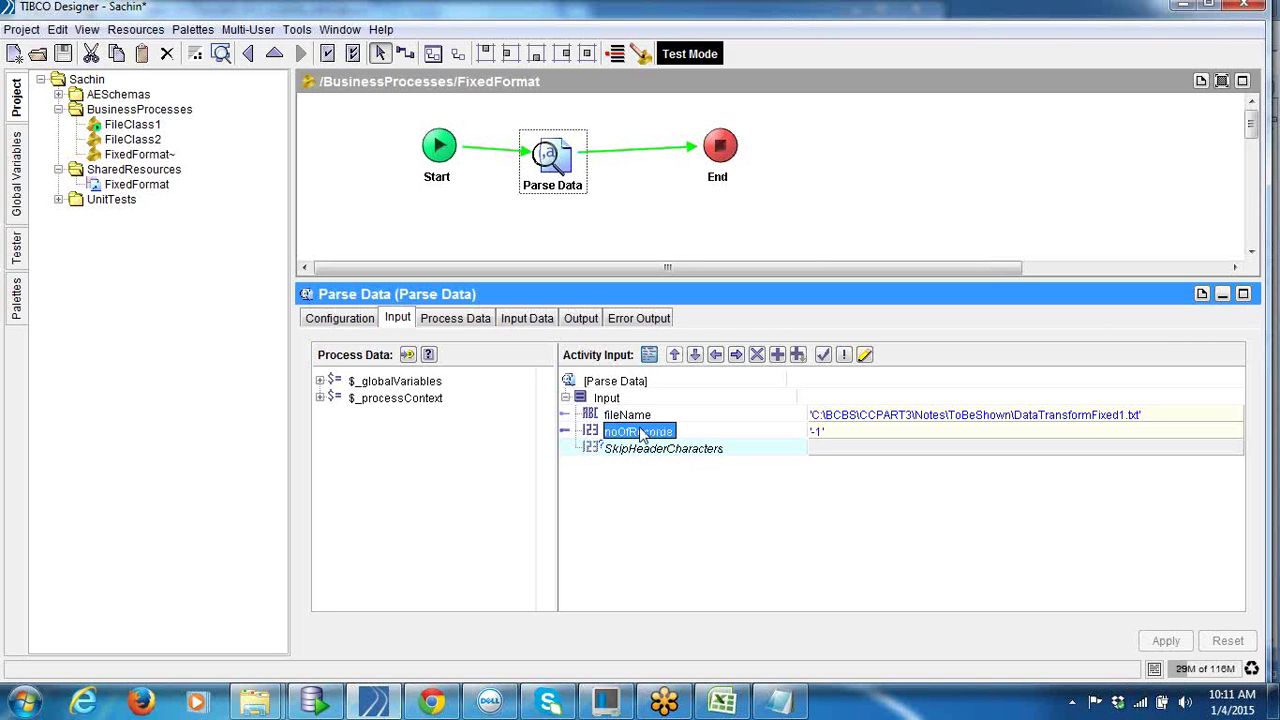
Step: Save the project and stop the out-of-sync FixedFormat test run in the Tester
{"action": "left_click", "coordinate": [63, 55]}
{"action": "left_click", "coordinate": [17, 248]}
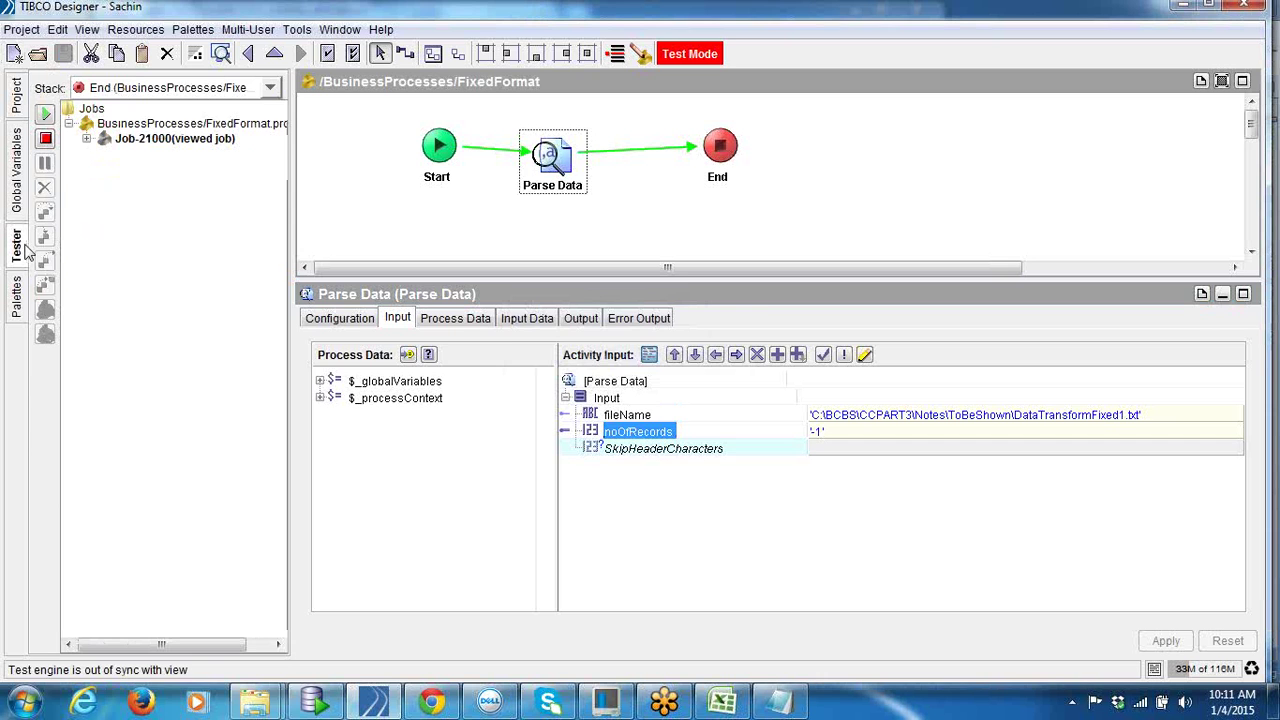
{"action": "left_click", "coordinate": [46, 140]}
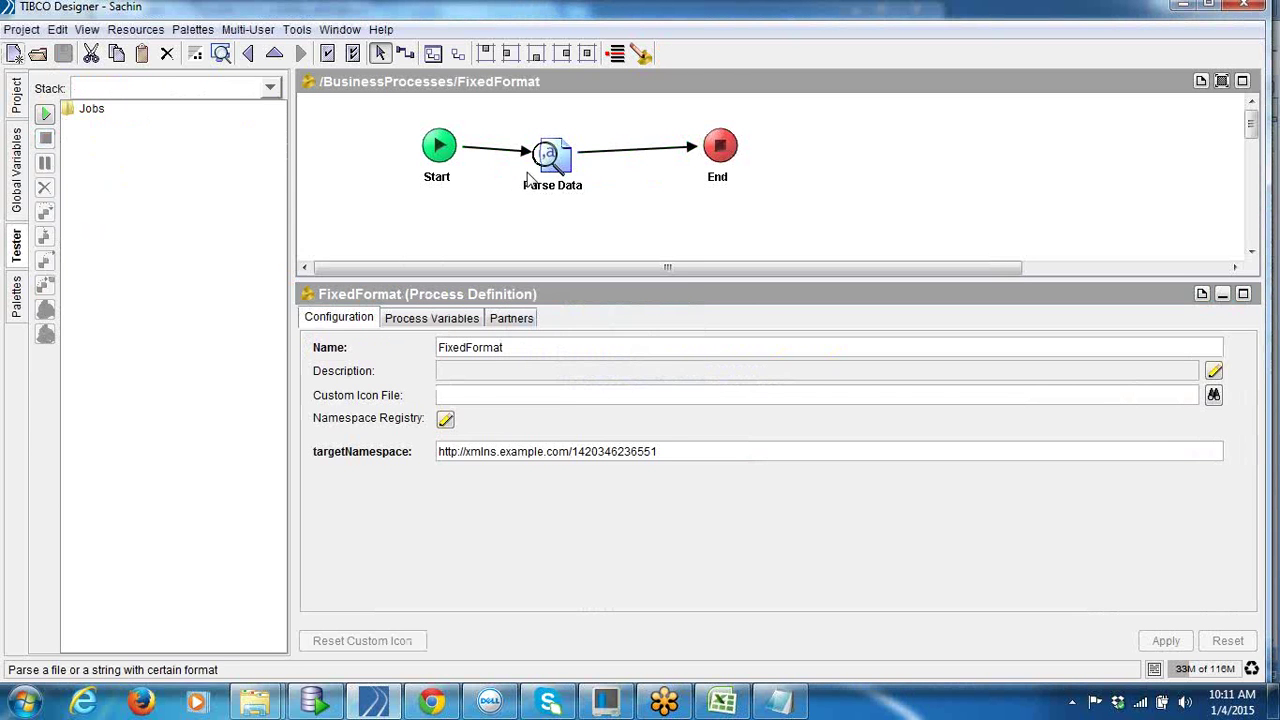
Step: Check the Parse Data configuration and input mapping, and read about SkipHeaderCharacters in the activity's browser help
{"action": "left_click", "coordinate": [531, 180]}
{"action": "left_click", "coordinate": [340, 318]}
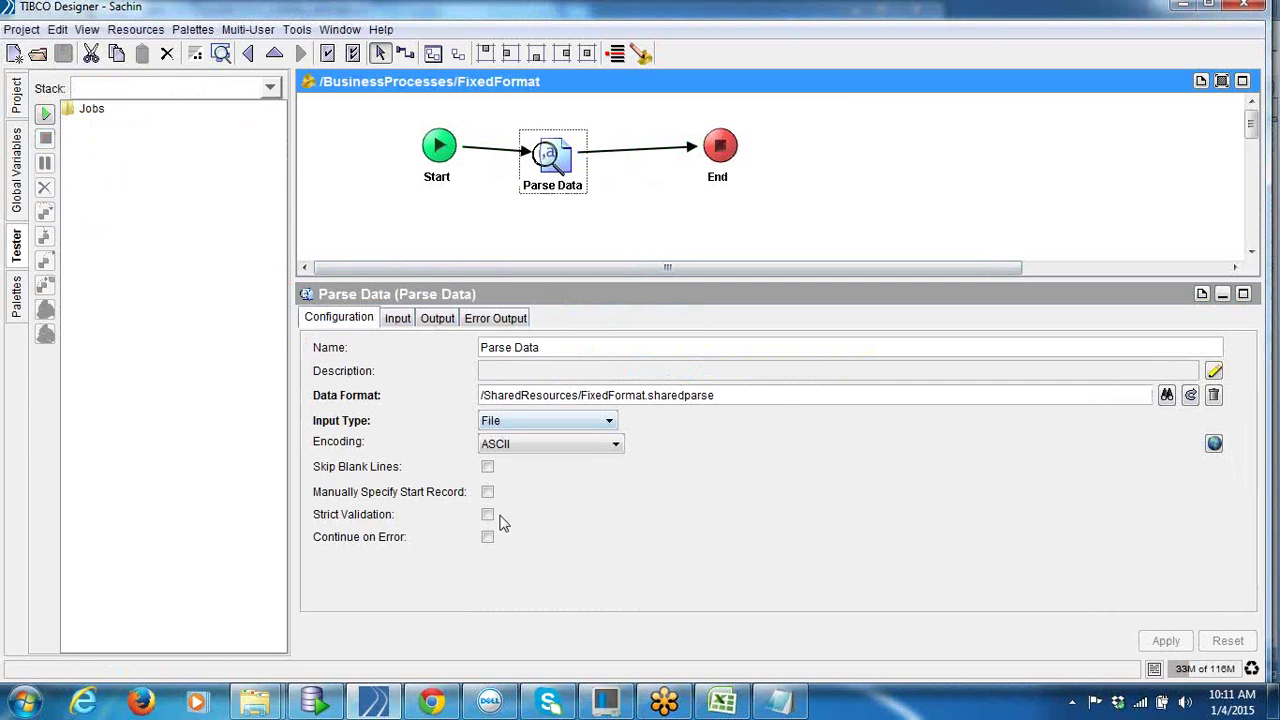
{"action": "left_click", "coordinate": [397, 318]}
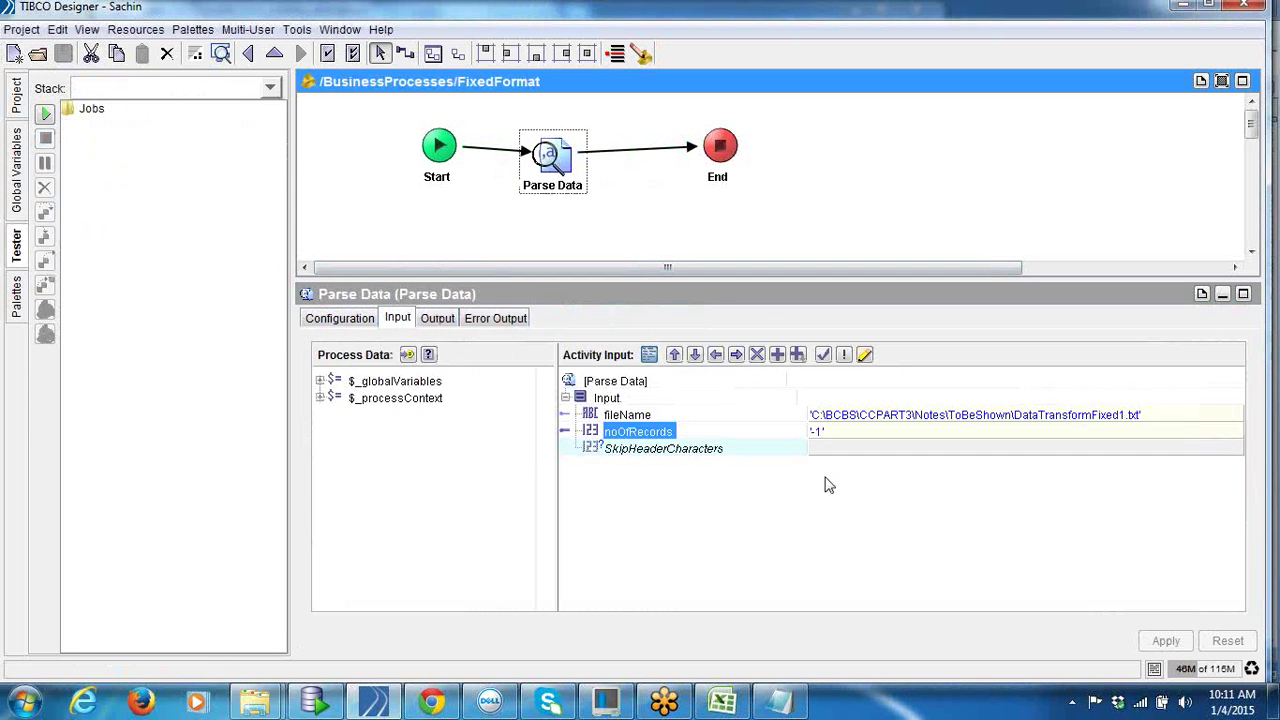
{"action": "left_click", "coordinate": [859, 450]}
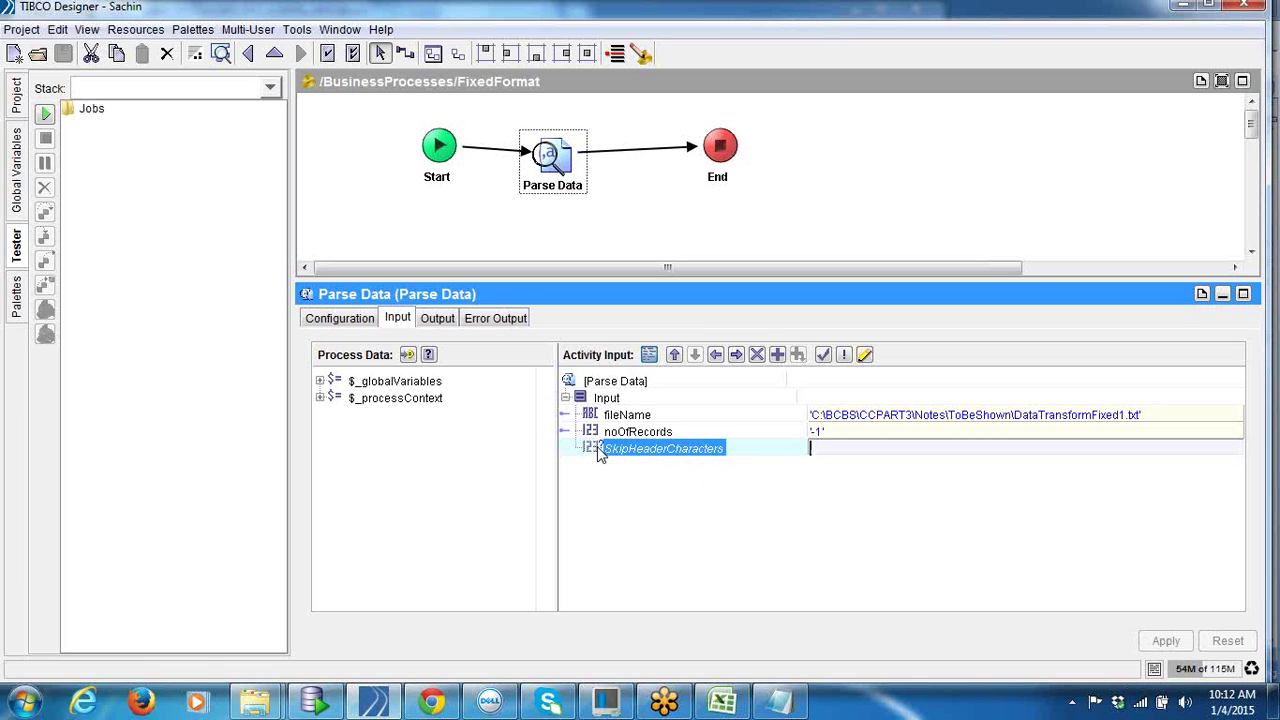
{"action": "left_click", "coordinate": [563, 175]}
{"action": "right_click", "coordinate": [563, 175]}
{"action": "left_click", "coordinate": [588, 182]}
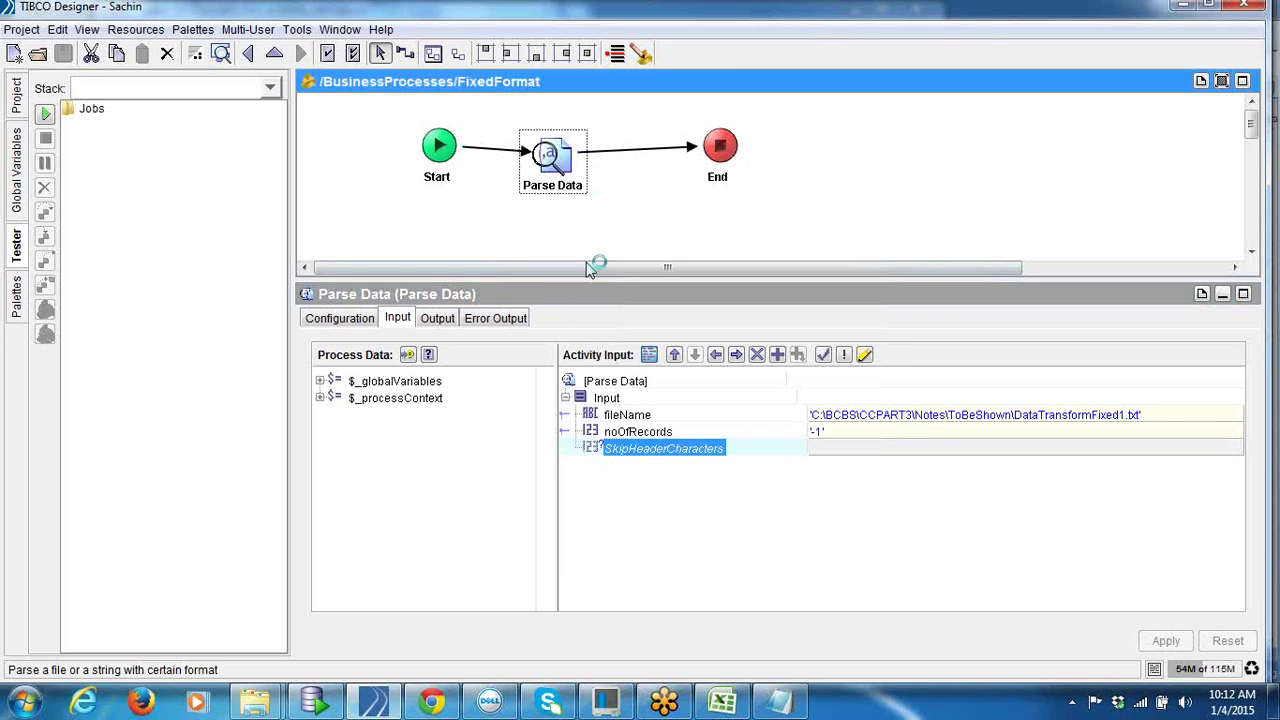
{"action": "key", "text": "alt+Tab"}
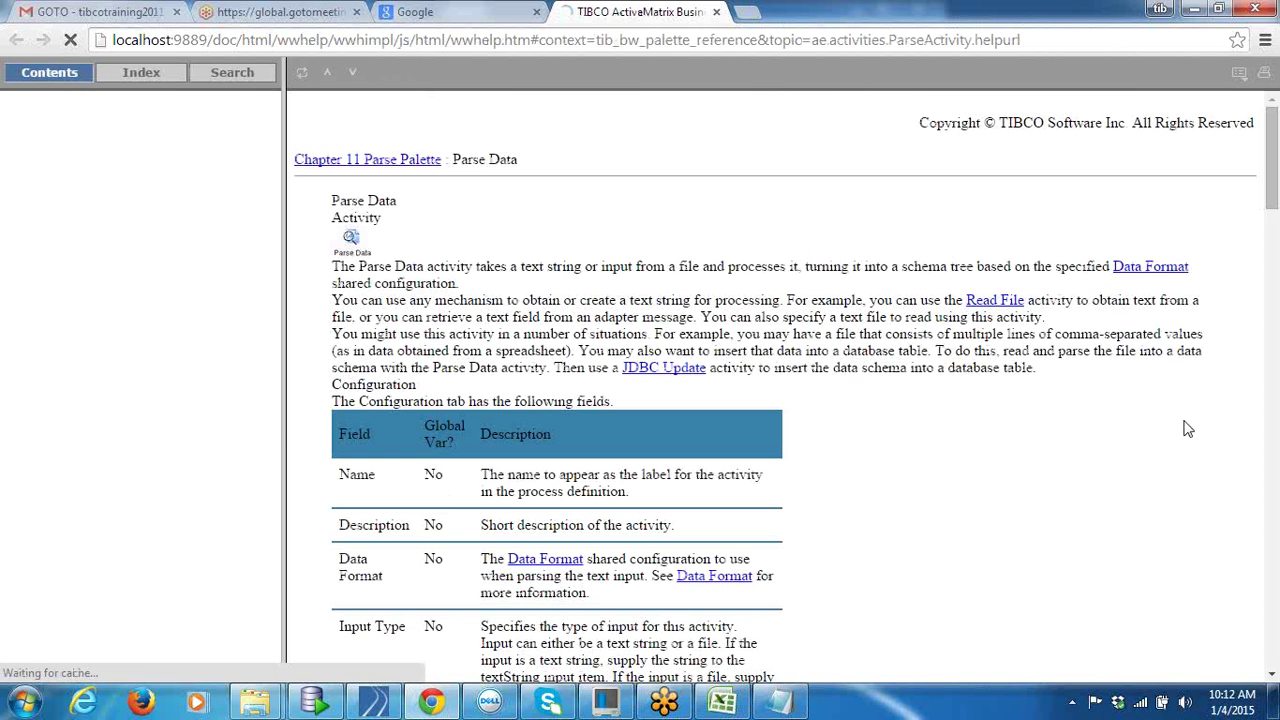
{"action": "left_click", "coordinate": [1273, 675]}
{"action": "left_click_drag", "start_coordinate": [1273, 677], "coordinate": [1273, 677]}
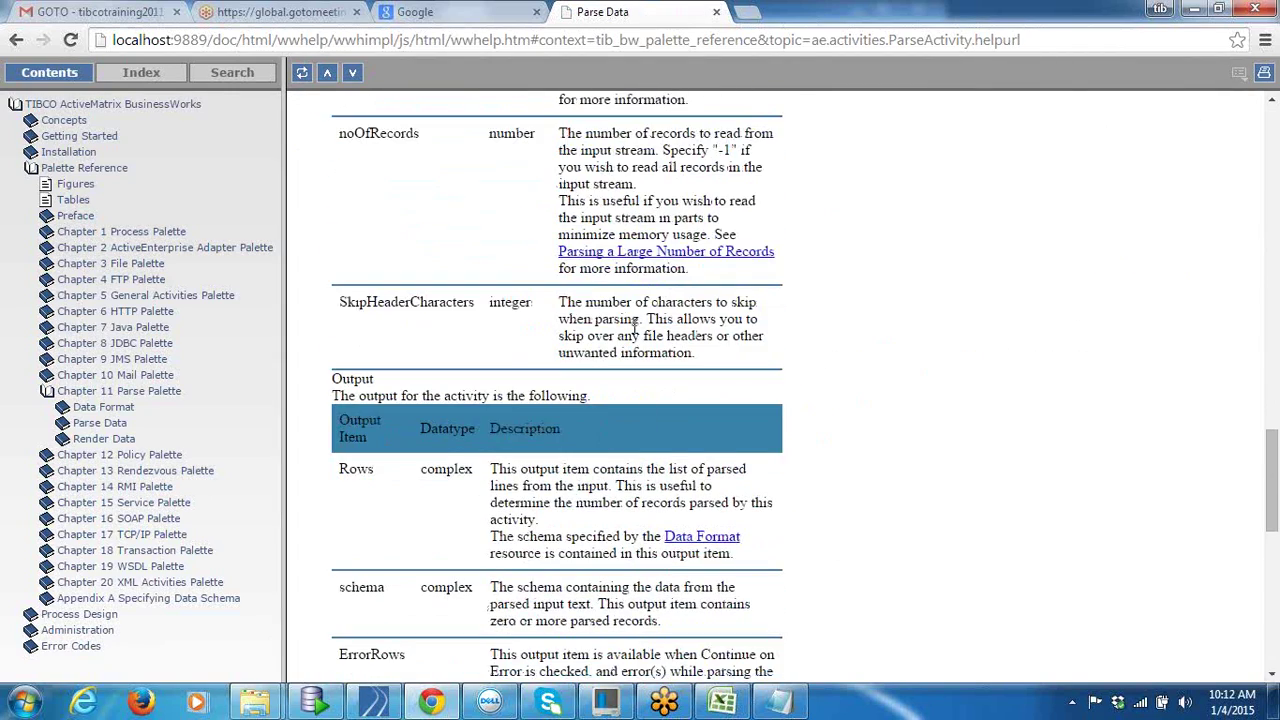
{"action": "left_click_drag", "start_coordinate": [640, 320], "coordinate": [564, 301]}
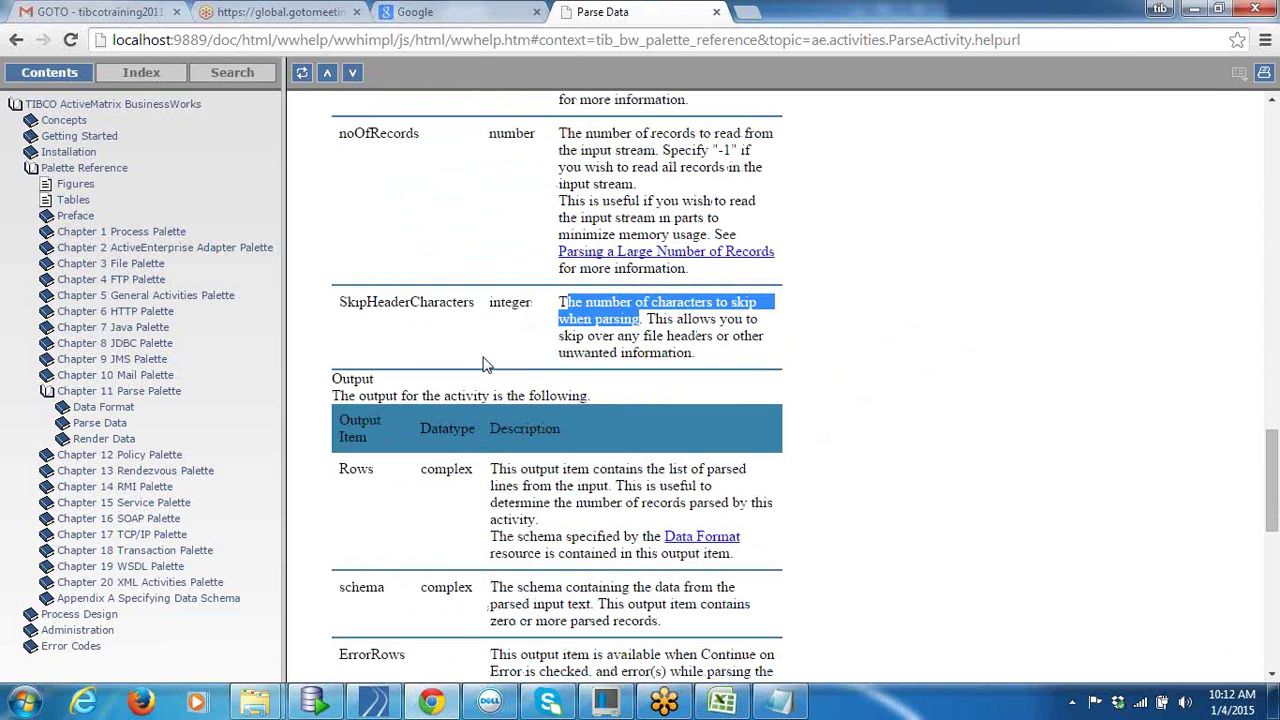
{"action": "left_click", "coordinate": [374, 703]}
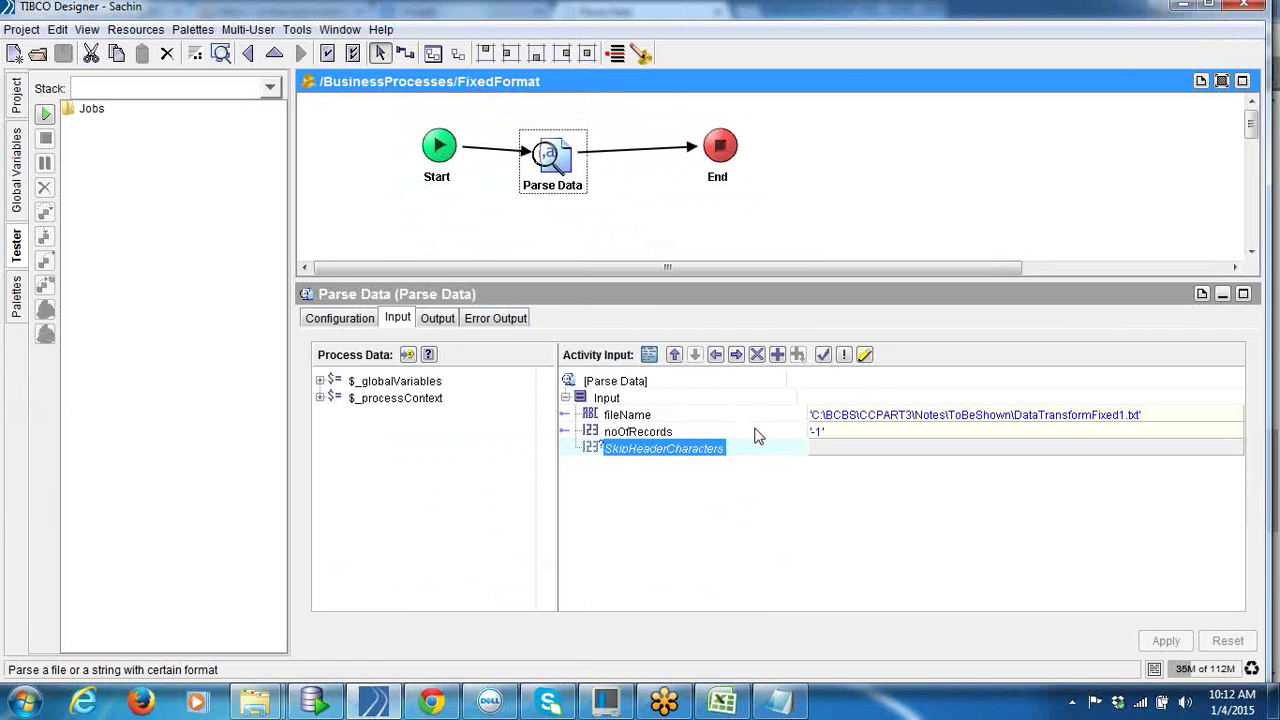
Step: Examine the header line of DataTransform1.txt in Notepad as the text to skip, and minimize the window
{"action": "left_click", "coordinate": [780, 703]}
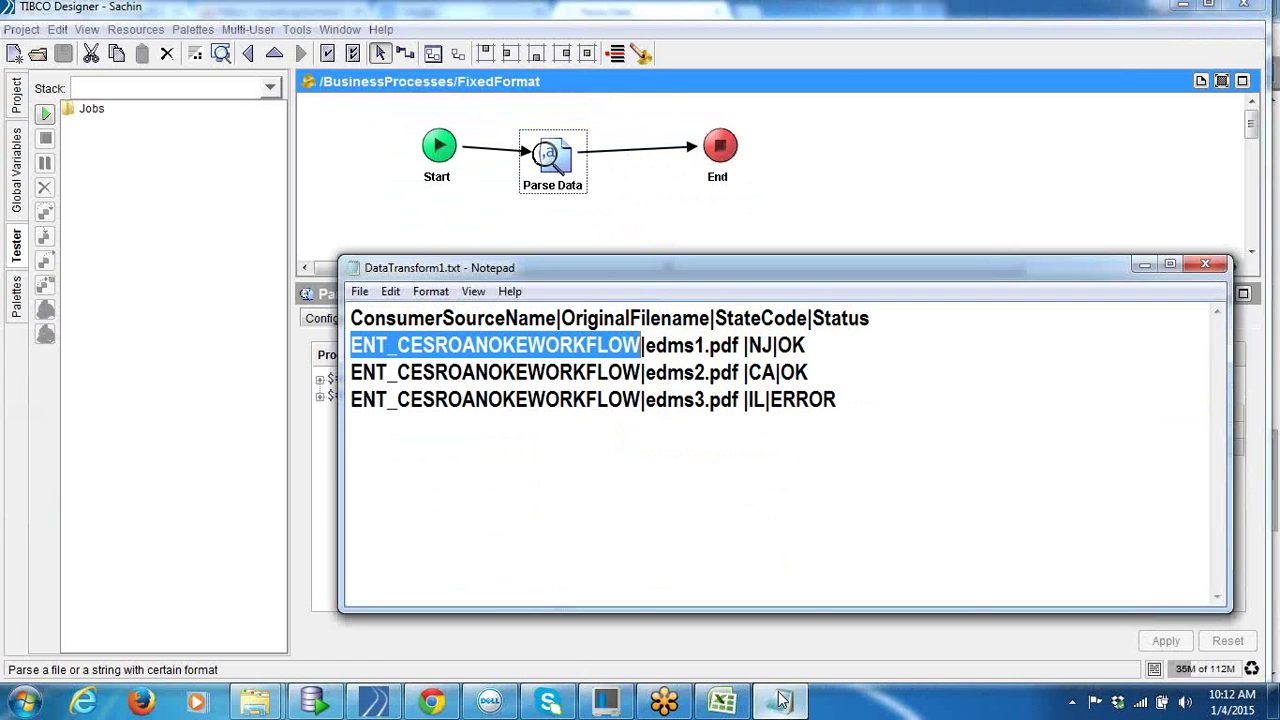
{"action": "left_click", "coordinate": [350, 320]}
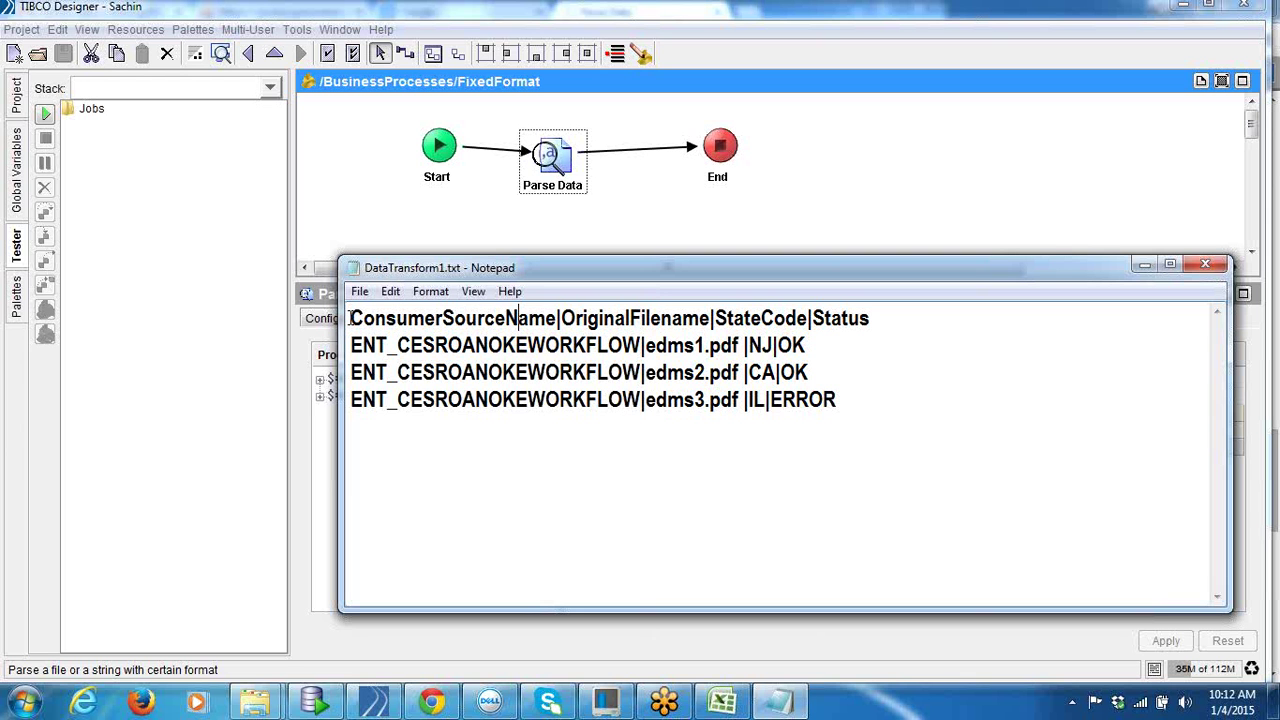
{"action": "left_click_drag", "start_coordinate": [889, 317], "coordinate": [345, 312]}
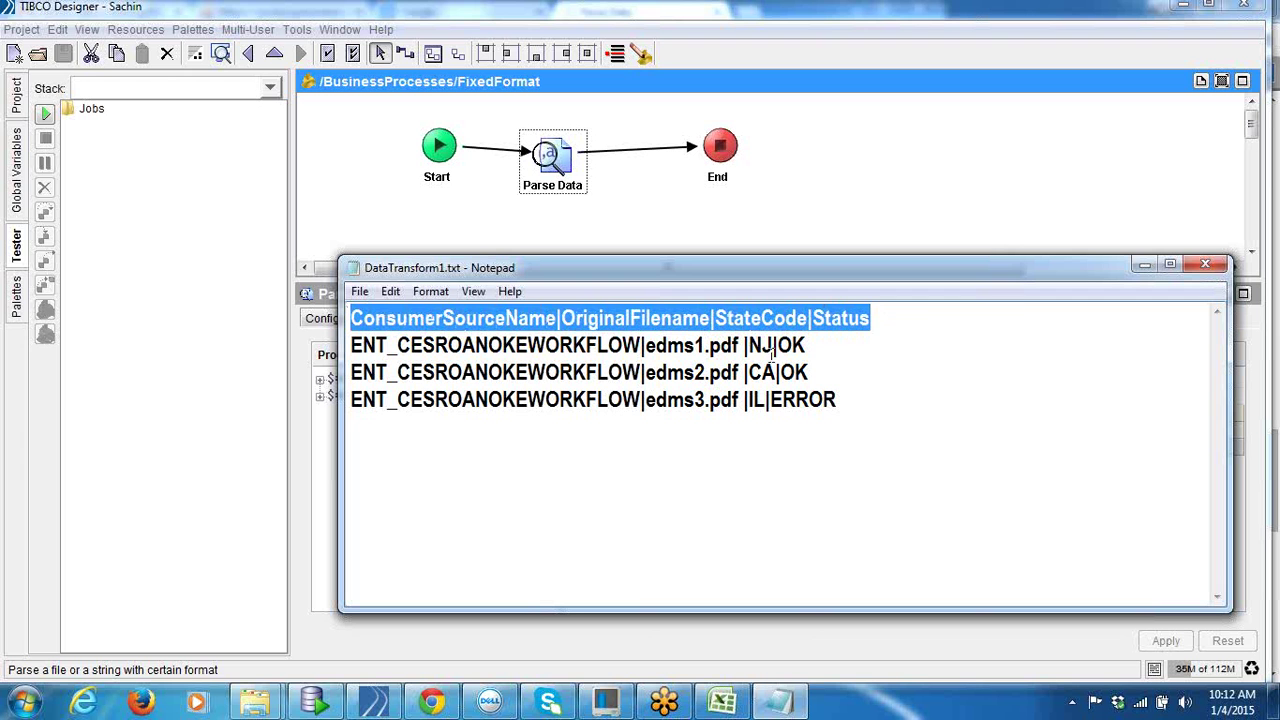
{"action": "left_click", "coordinate": [900, 322]}
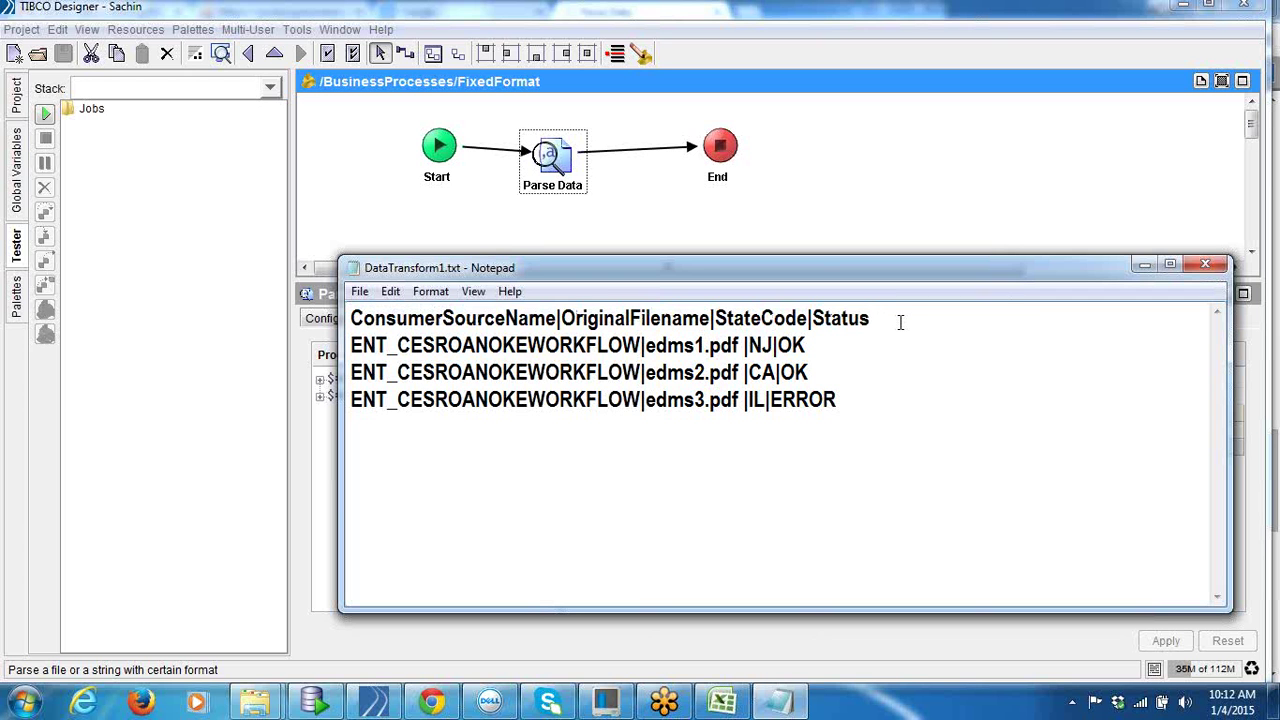
{"action": "left_click_drag", "start_coordinate": [910, 323], "coordinate": [347, 297]}
{"action": "left_click", "coordinate": [425, 318]}
{"action": "left_click", "coordinate": [1144, 264]}
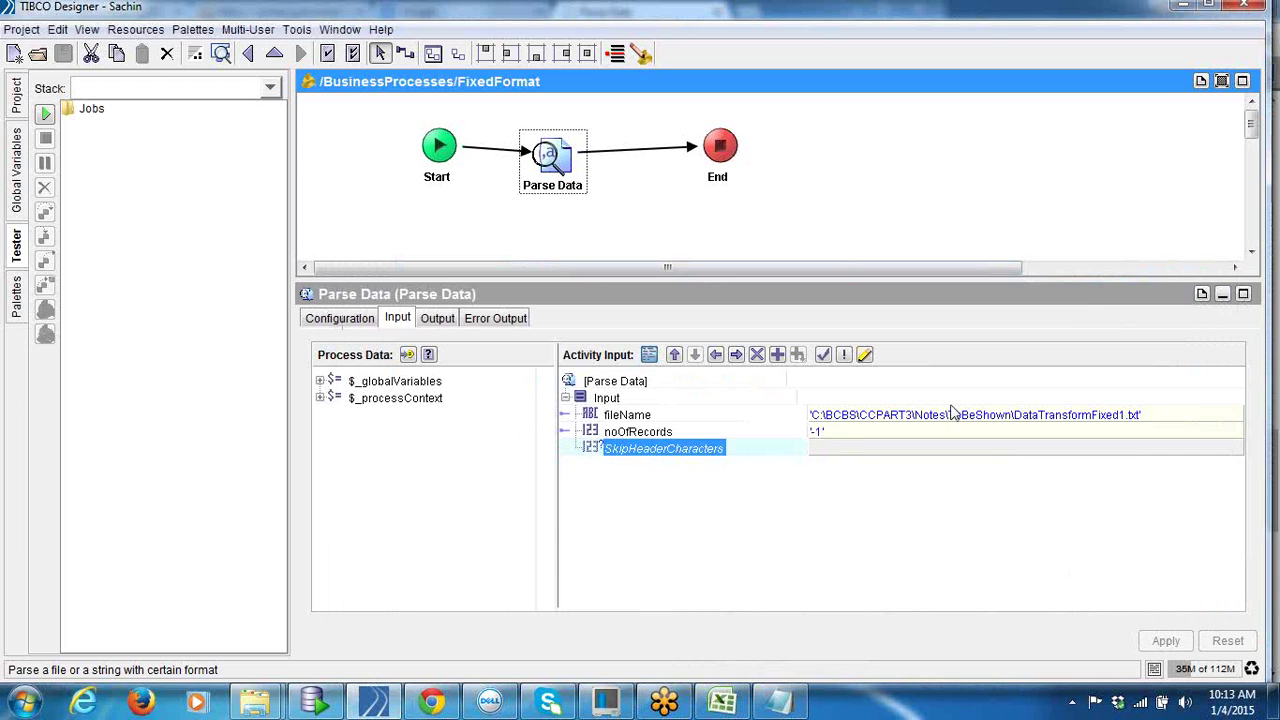
{"action": "left_click", "coordinate": [865, 452]}
{"action": "type", "text": "'52"}
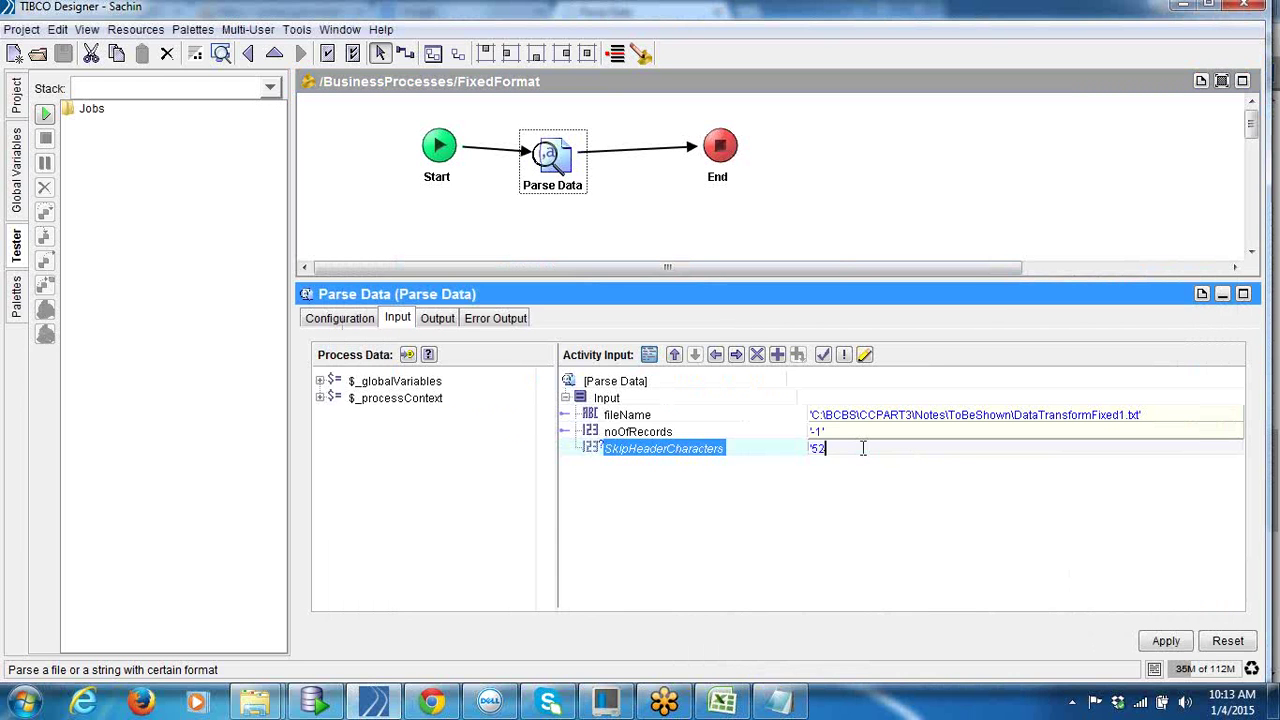
{"action": "key", "text": "BackSpace"}
{"action": "key", "text": "BackSpace"}
{"action": "key", "text": "BackSpace"}
Step: Apply the input mapping with SkipHeaderCharacters empty, save the project, and load and start the current FixedFormat process
{"action": "left_click", "coordinate": [1166, 640]}
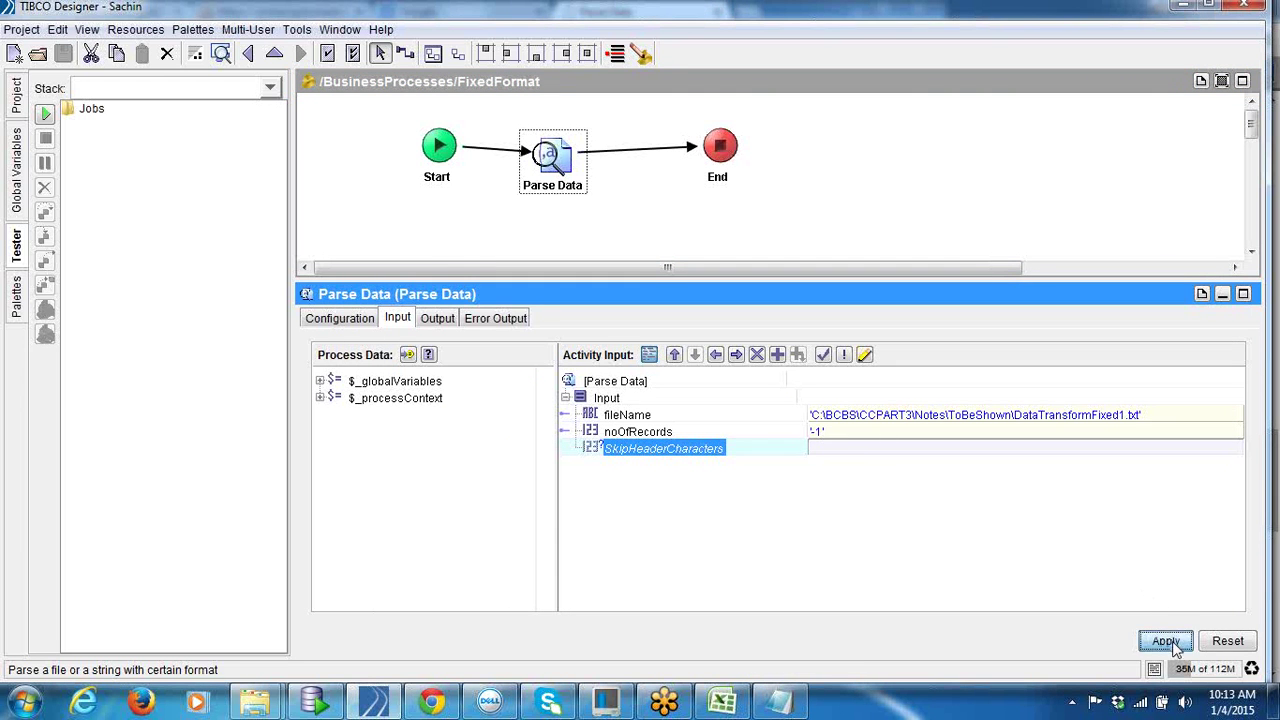
{"action": "left_click", "coordinate": [63, 53]}
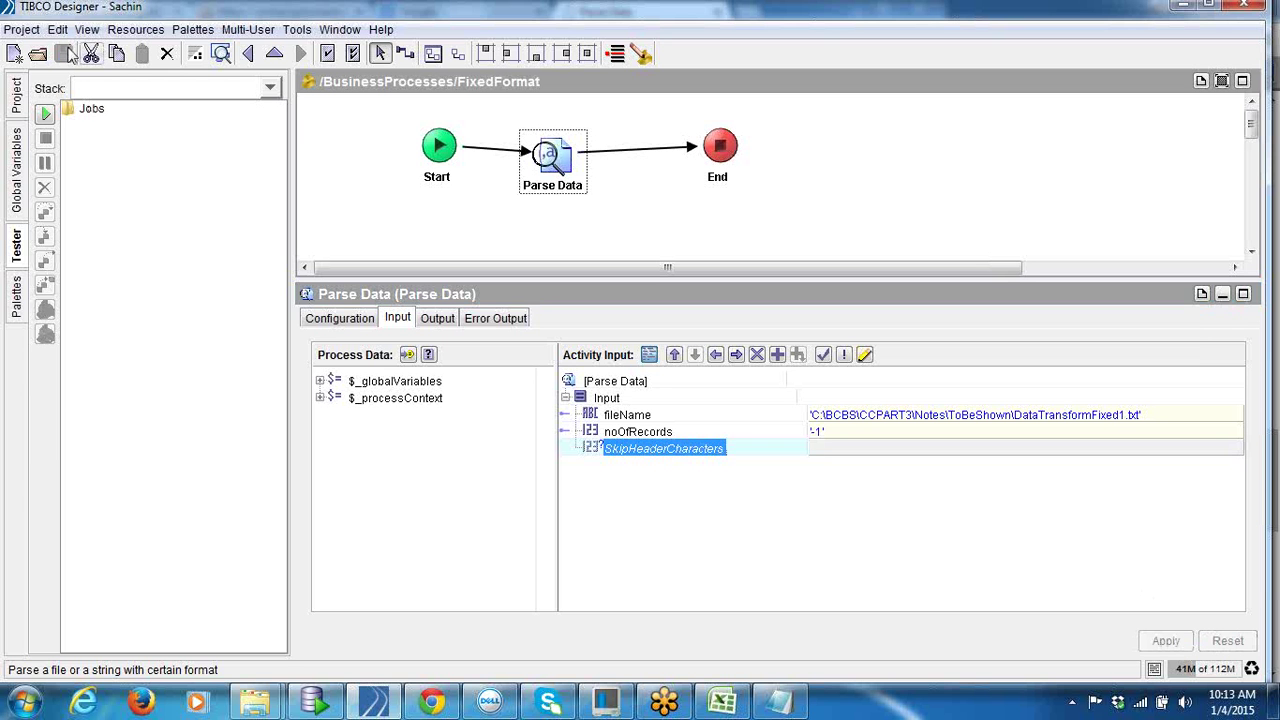
{"action": "left_click", "coordinate": [45, 114]}
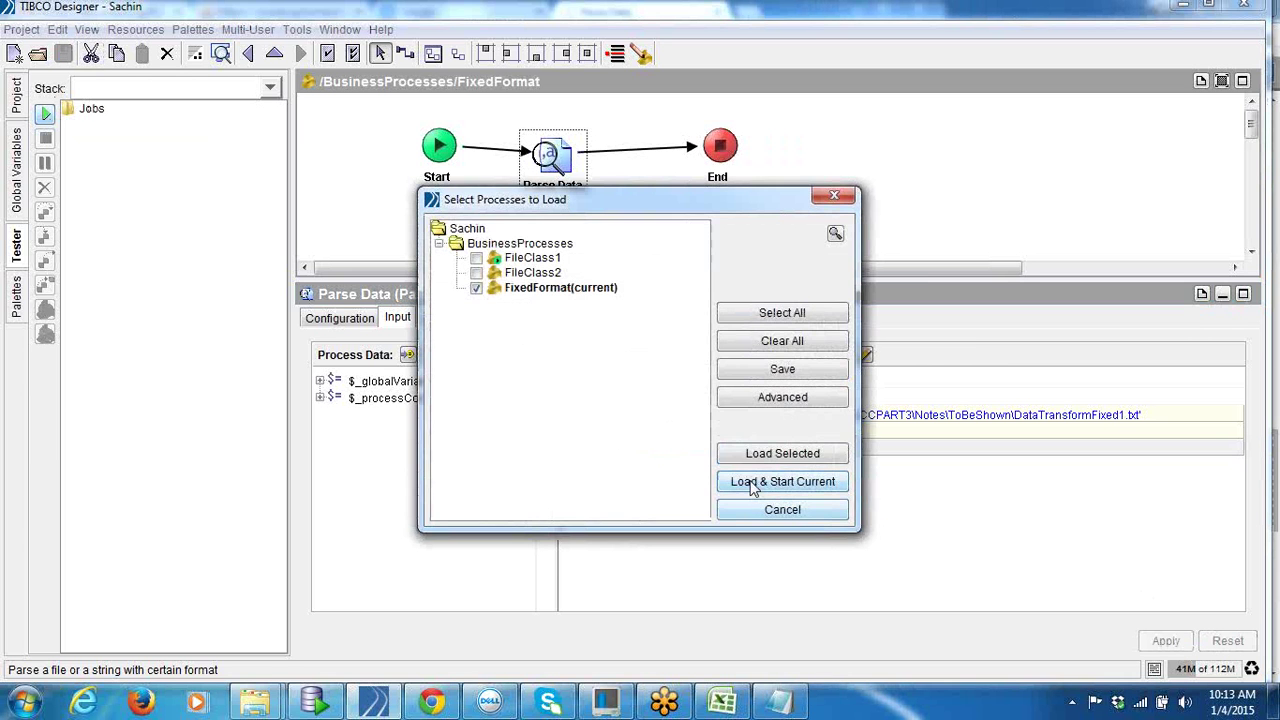
{"action": "left_click", "coordinate": [782, 481]}
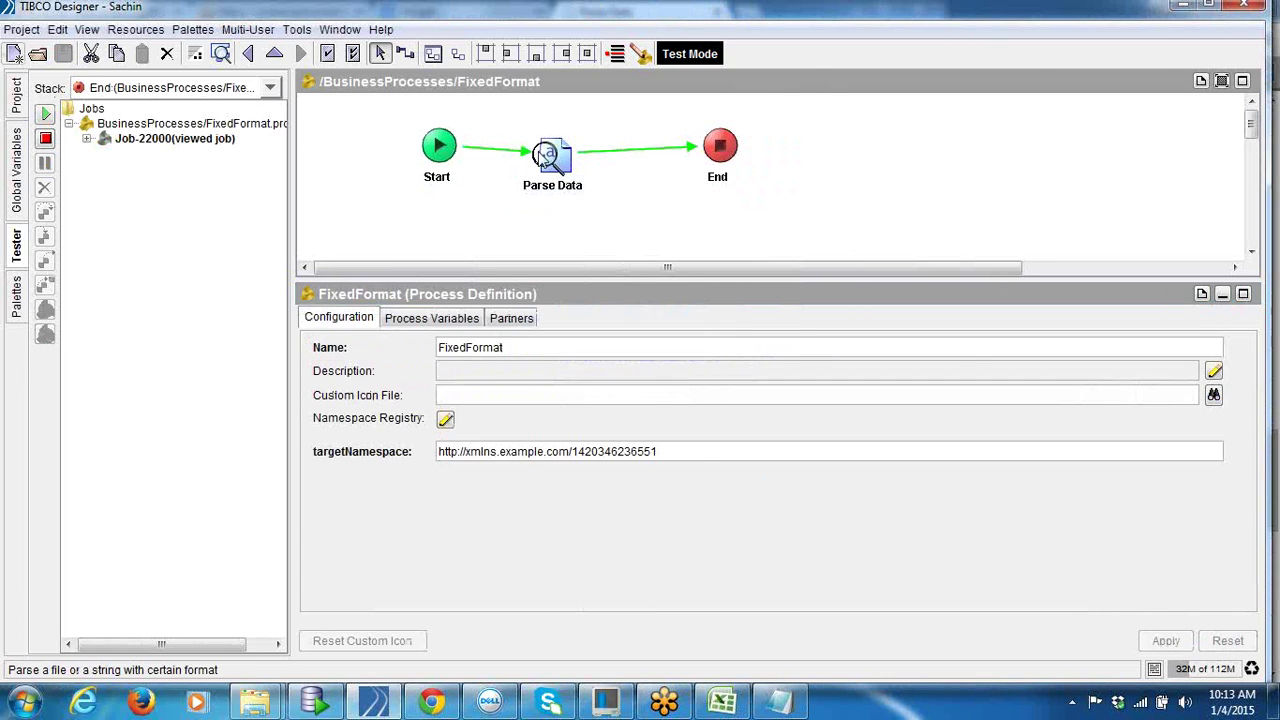
Step: Examine the parsed member records in the Parse Data output, widening the name column to read the field names
{"action": "left_click", "coordinate": [543, 170]}
{"action": "left_click", "coordinate": [582, 318]}
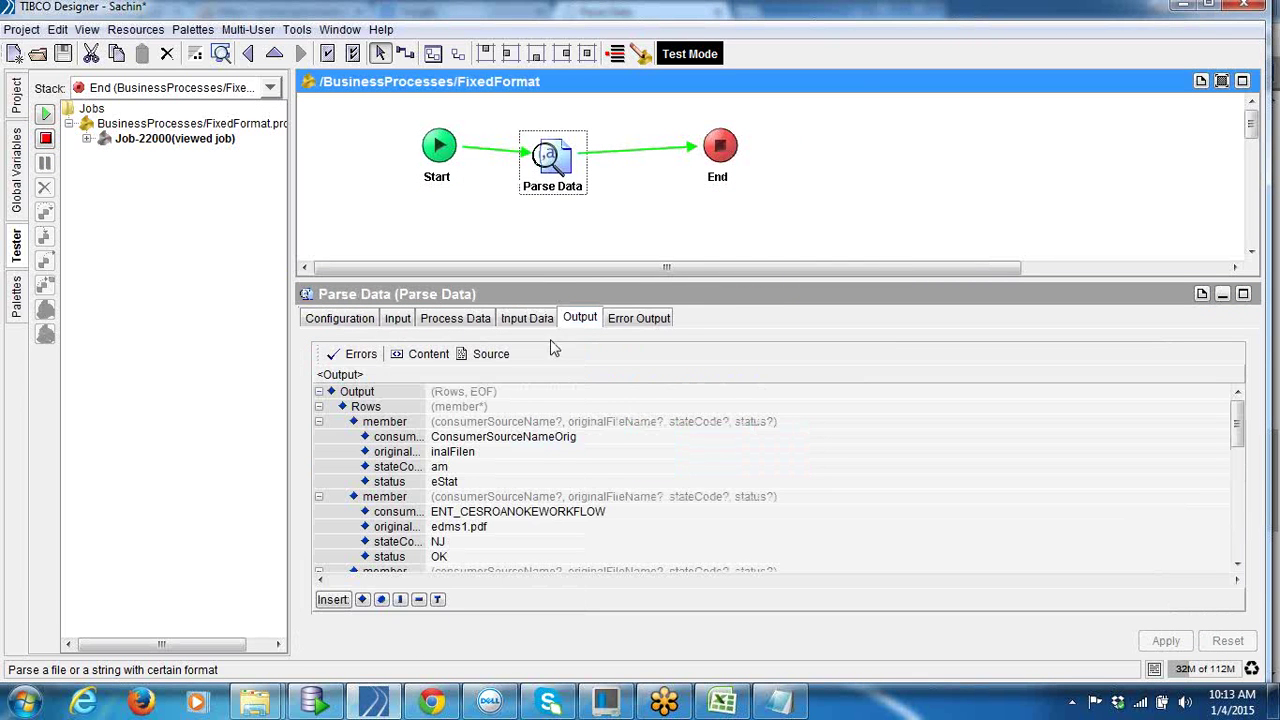
{"action": "left_click_drag", "start_coordinate": [423, 416], "coordinate": [505, 437]}
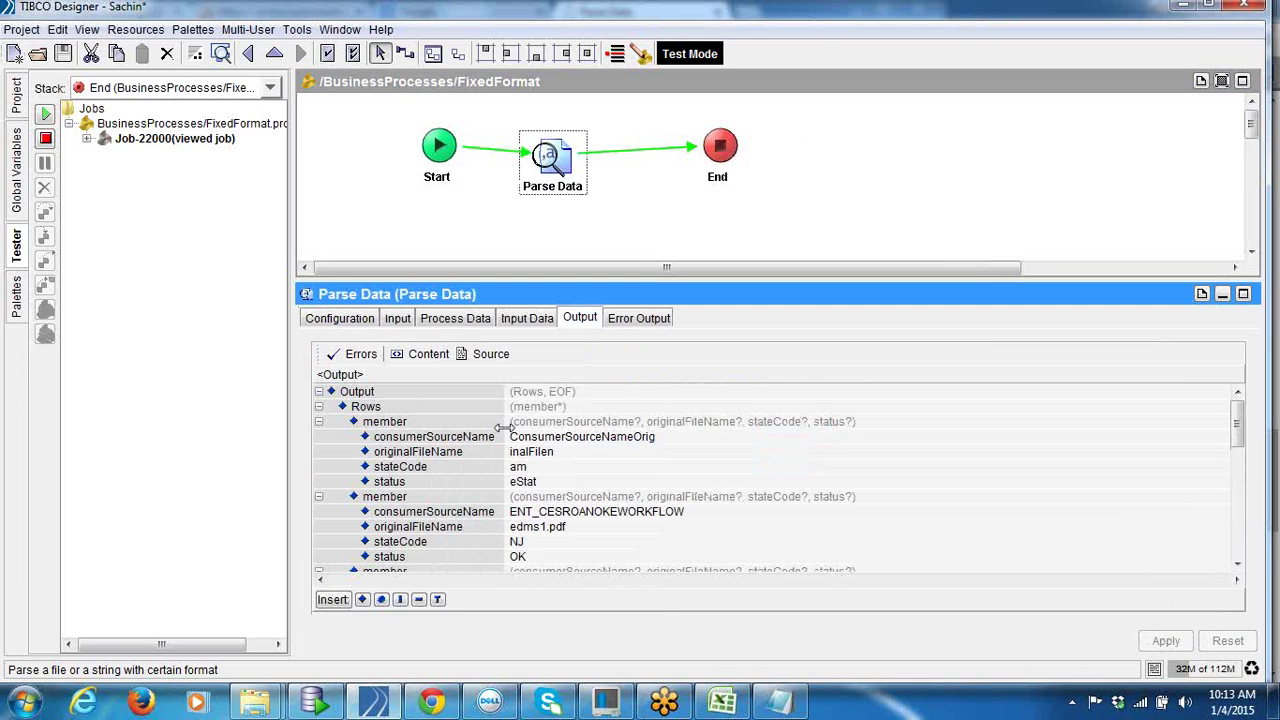
{"action": "left_click", "coordinate": [565, 455]}
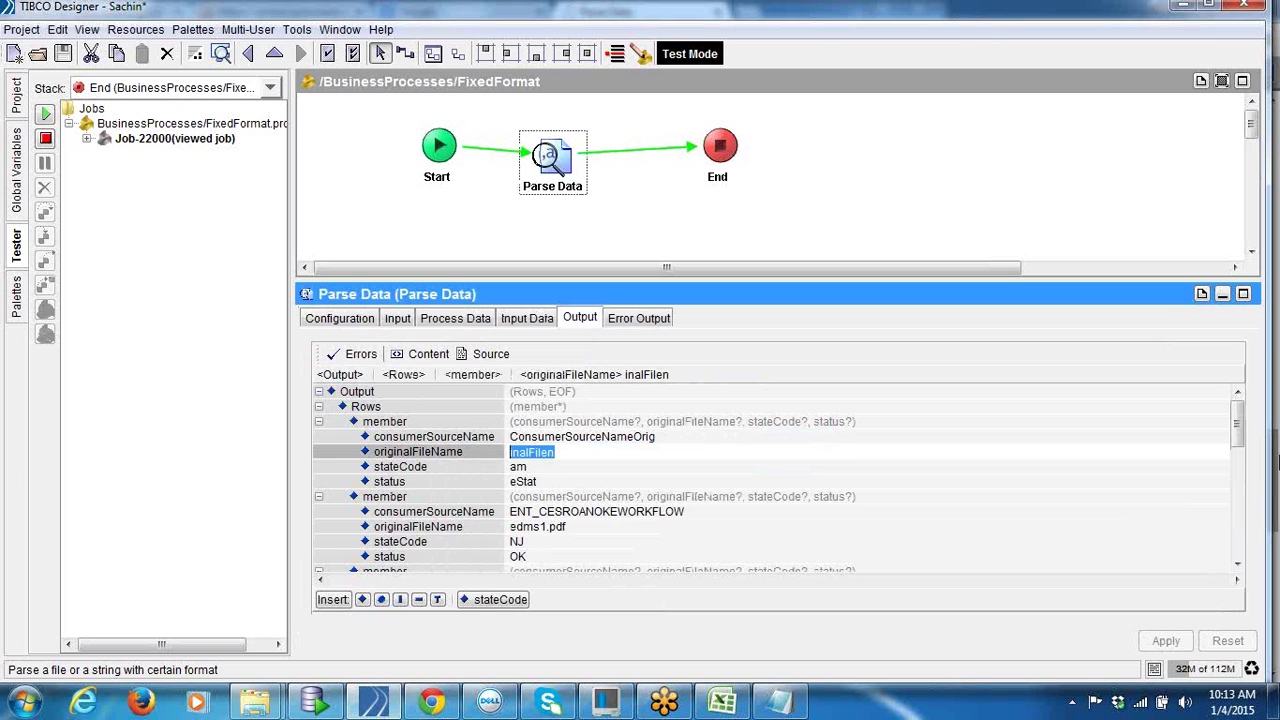
{"action": "mouse_move", "coordinate": [1246, 428]}
{"action": "left_mouse_down"}
{"action": "mouse_move", "coordinate": [1248, 507]}
{"action": "mouse_move", "coordinate": [1243, 445]}
{"action": "mouse_move", "coordinate": [1256, 451]}
{"action": "left_mouse_up"}
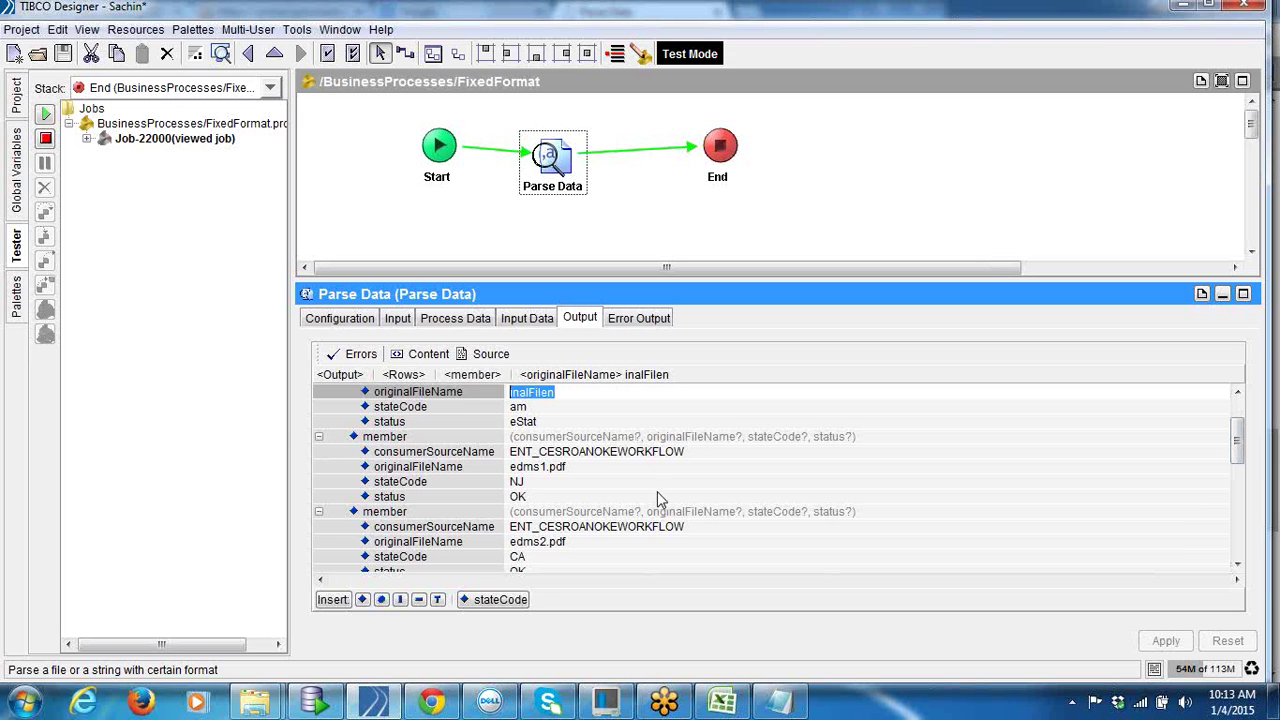
Step: Examine the remaining member records in the Parse Data output and compare them with the first record's header text
{"action": "left_click", "coordinate": [565, 486]}
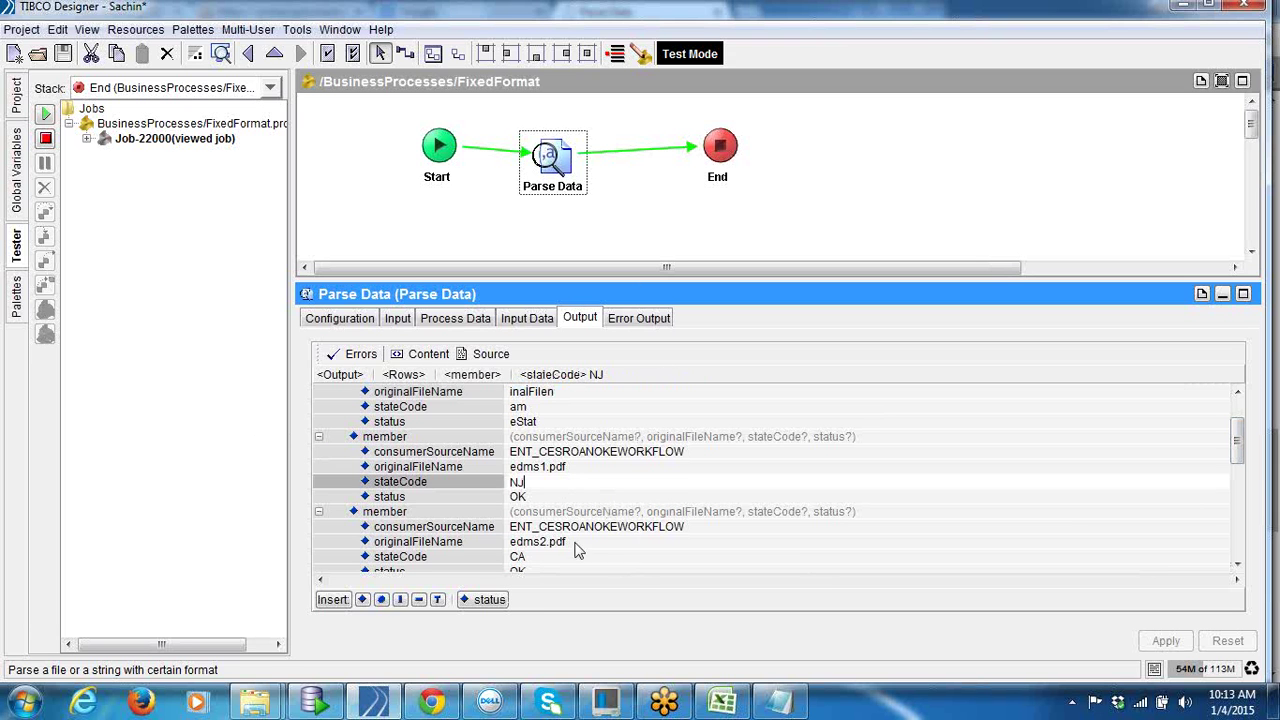
{"action": "left_click", "coordinate": [445, 538]}
{"action": "scroll", "coordinate": [600, 470], "scroll_direction": "down", "scroll_amount": 3}
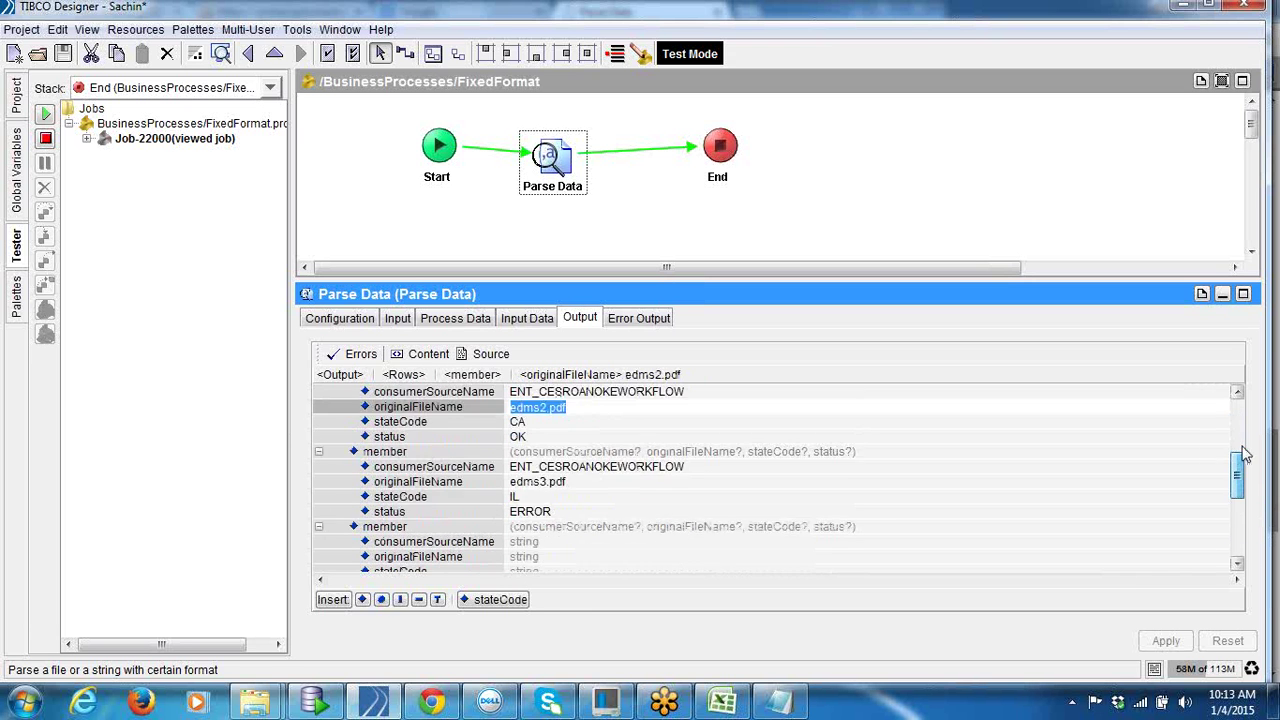
{"action": "scroll", "coordinate": [757, 418], "scroll_direction": "up", "scroll_amount": 4}
{"action": "left_click", "coordinate": [614, 437]}
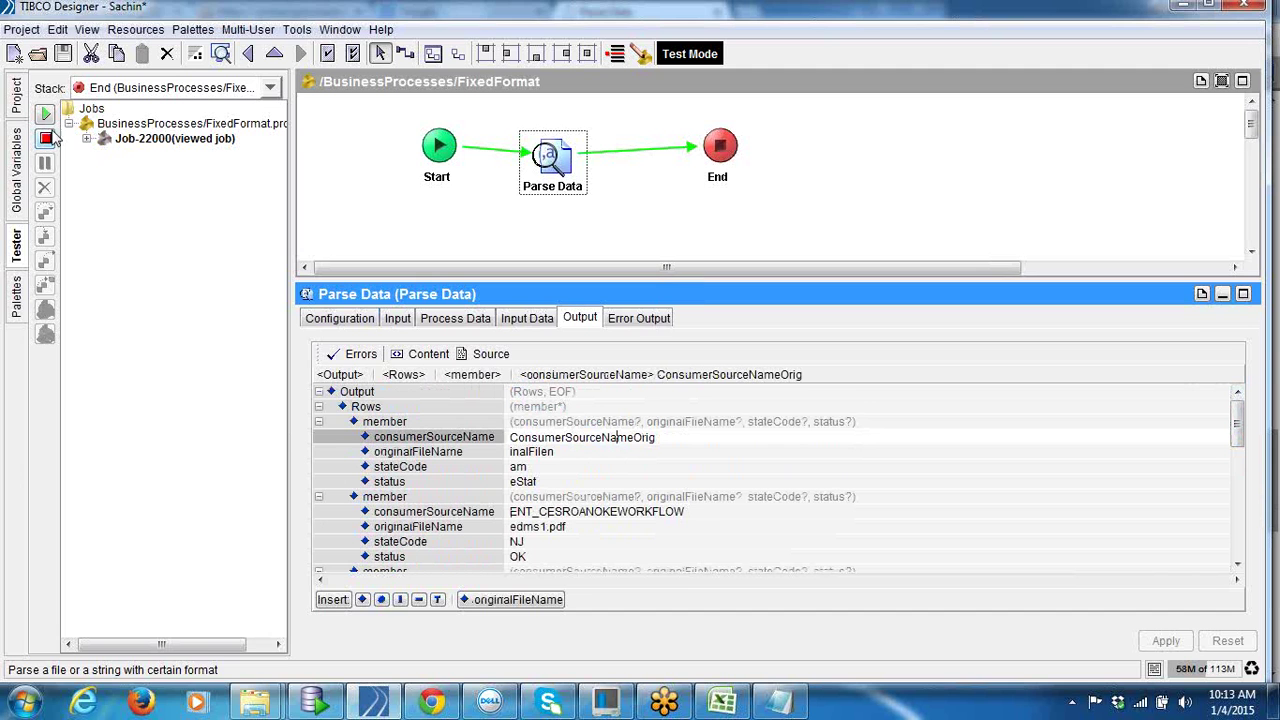
Step: Save the project, stop the test, map SkipHeaderCharacters of Parse Data to '52', and apply and save the change
{"action": "left_click", "coordinate": [63, 55]}
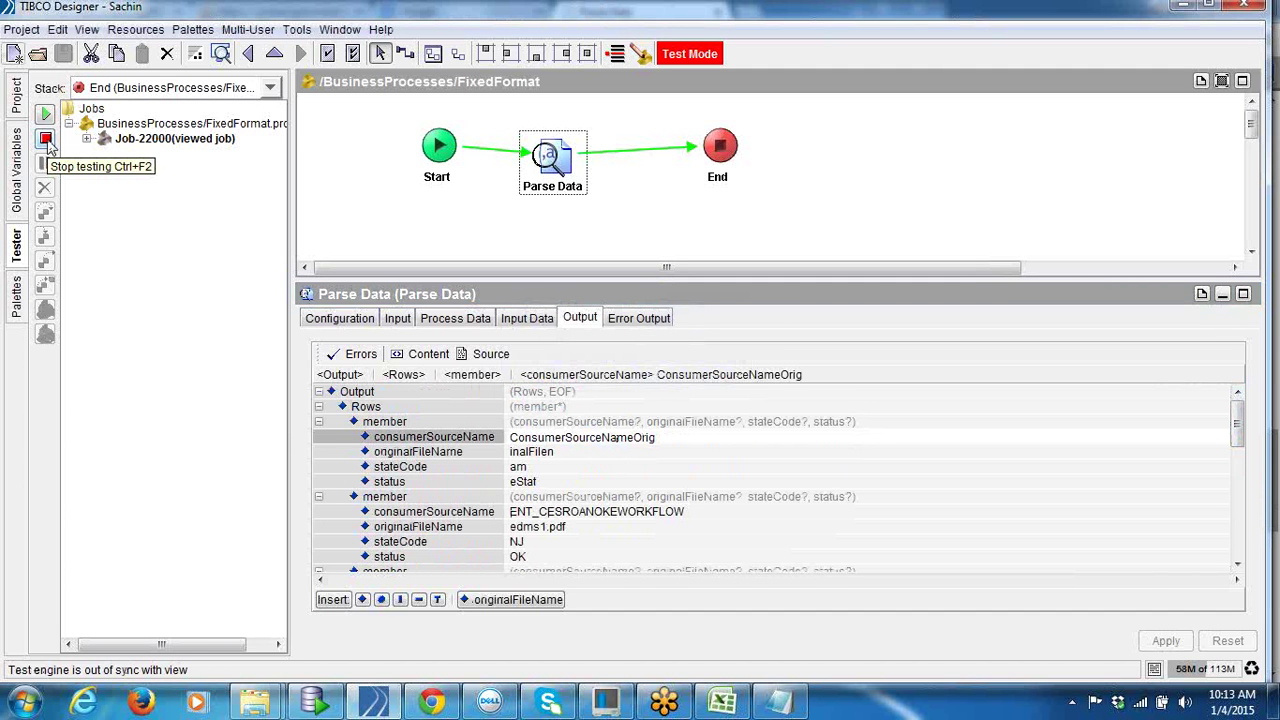
{"action": "left_click", "coordinate": [45, 140]}
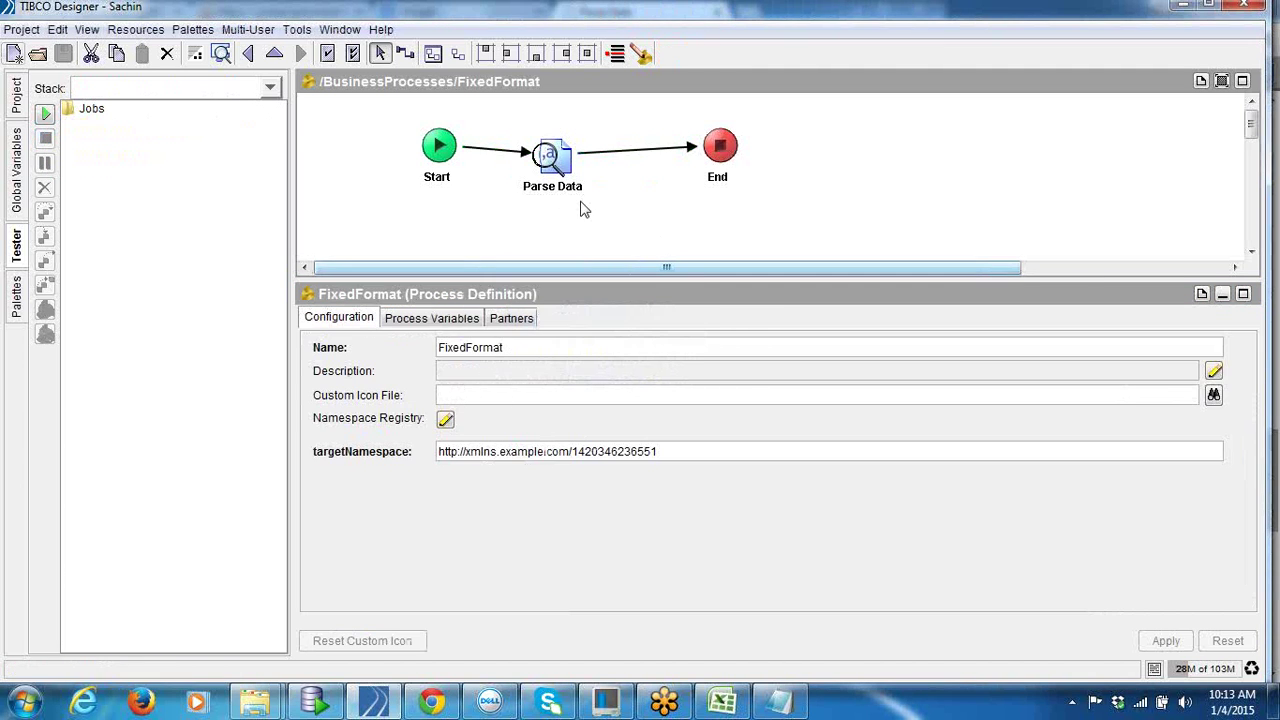
{"action": "left_click", "coordinate": [547, 190]}
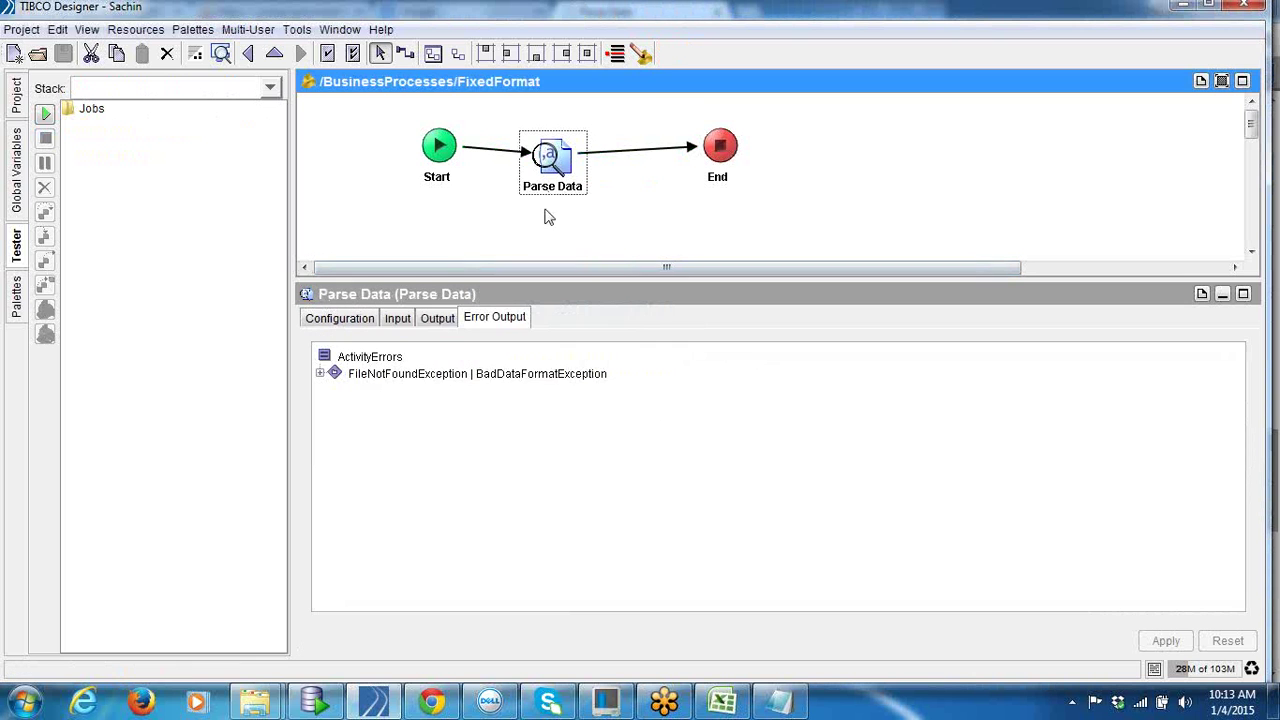
{"action": "left_click", "coordinate": [398, 320]}
{"action": "left_click", "coordinate": [875, 448]}
{"action": "type", "text": "'5"}
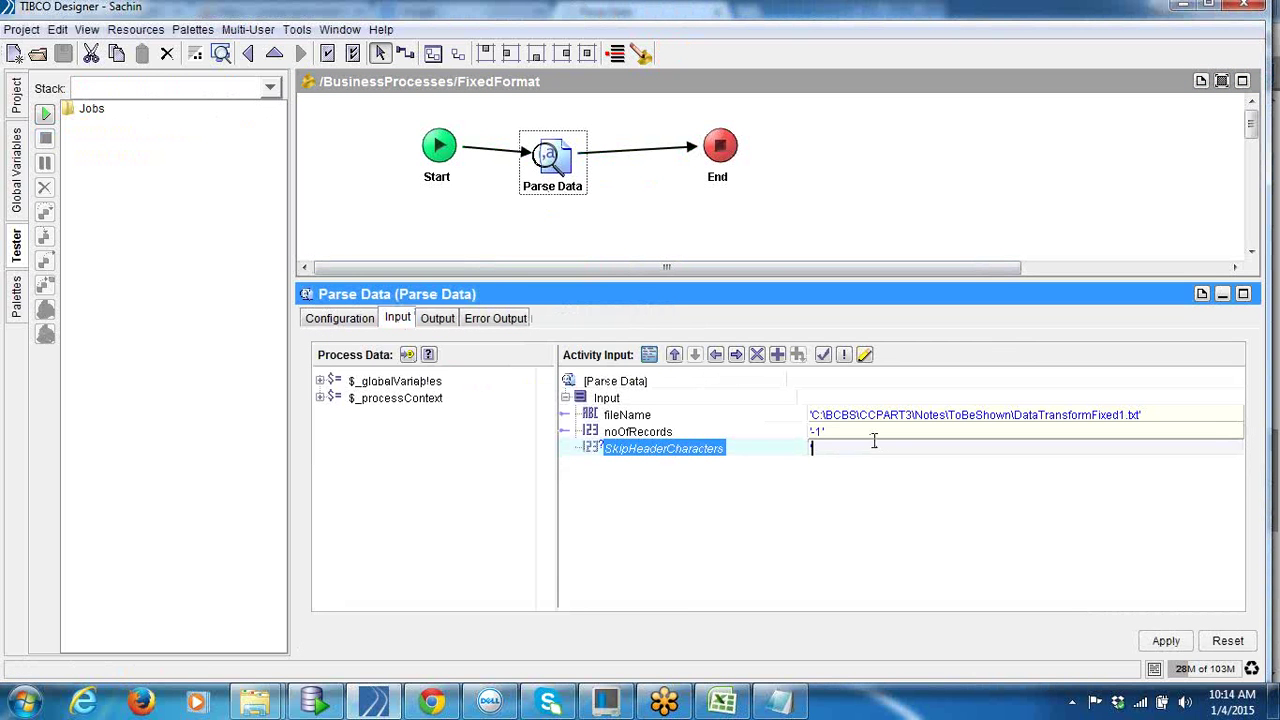
{"action": "type", "text": "2'"}
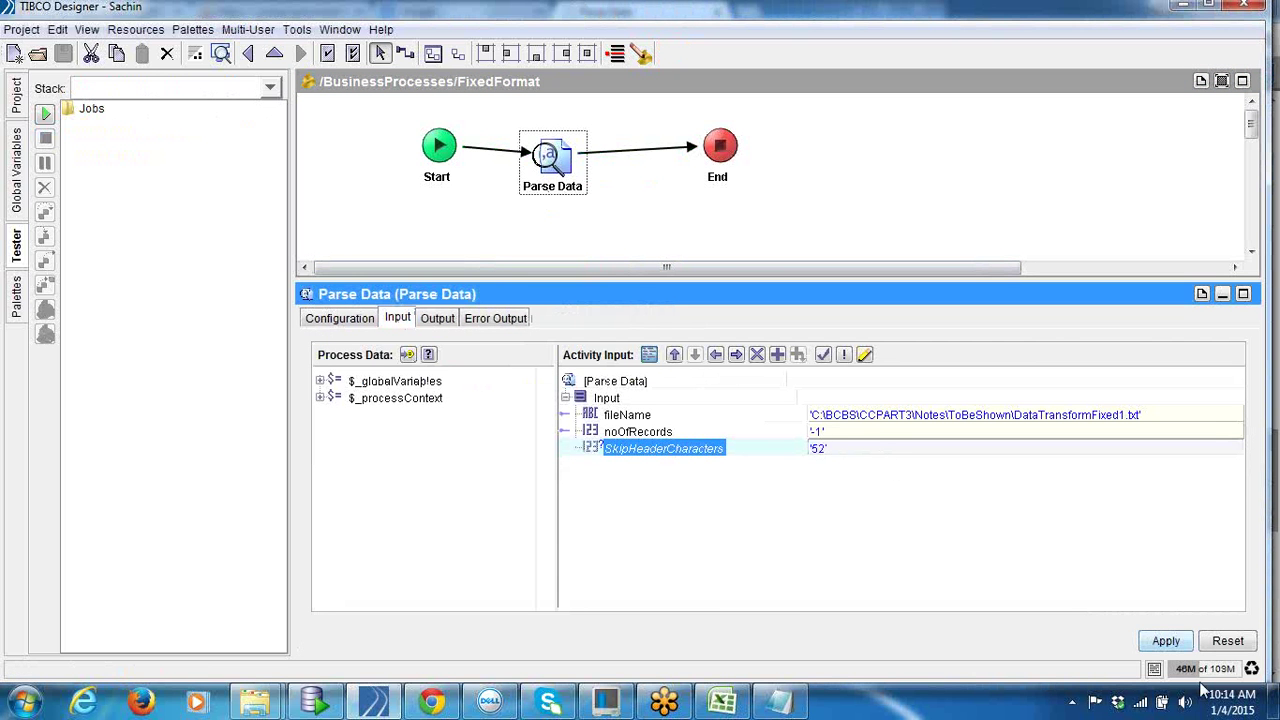
{"action": "left_click", "coordinate": [1166, 641]}
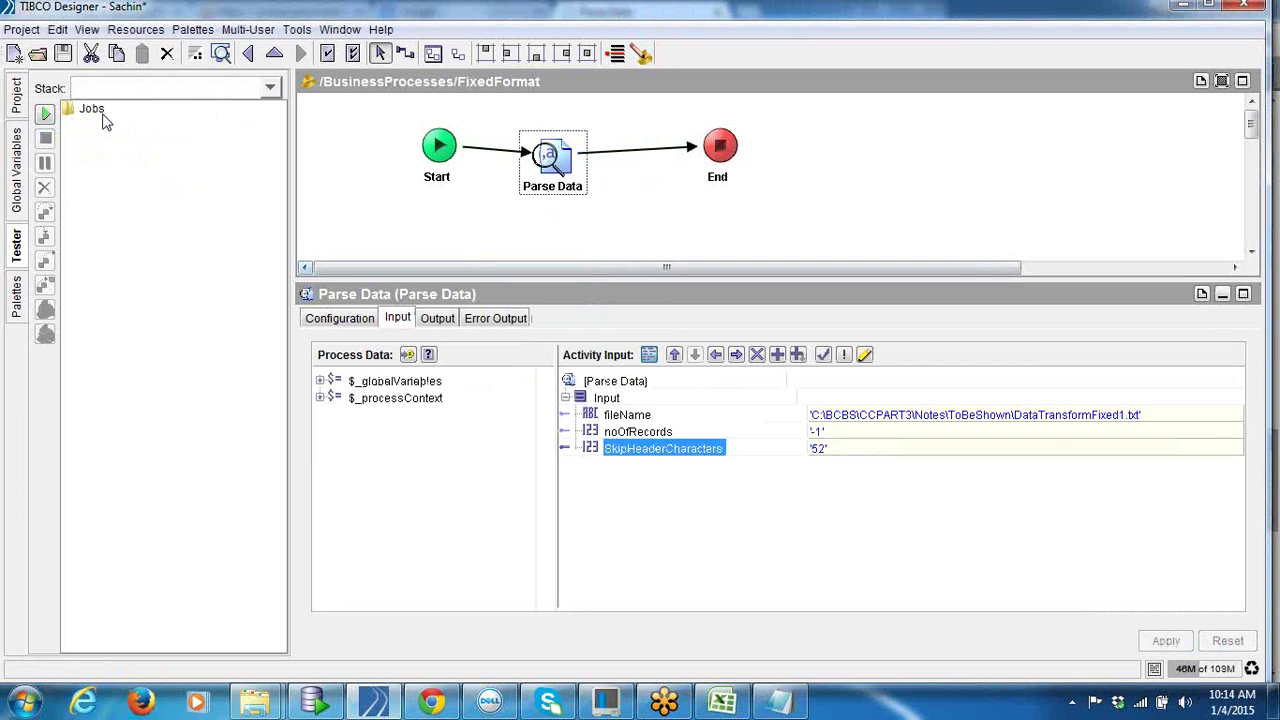
{"action": "left_click", "coordinate": [62, 53]}
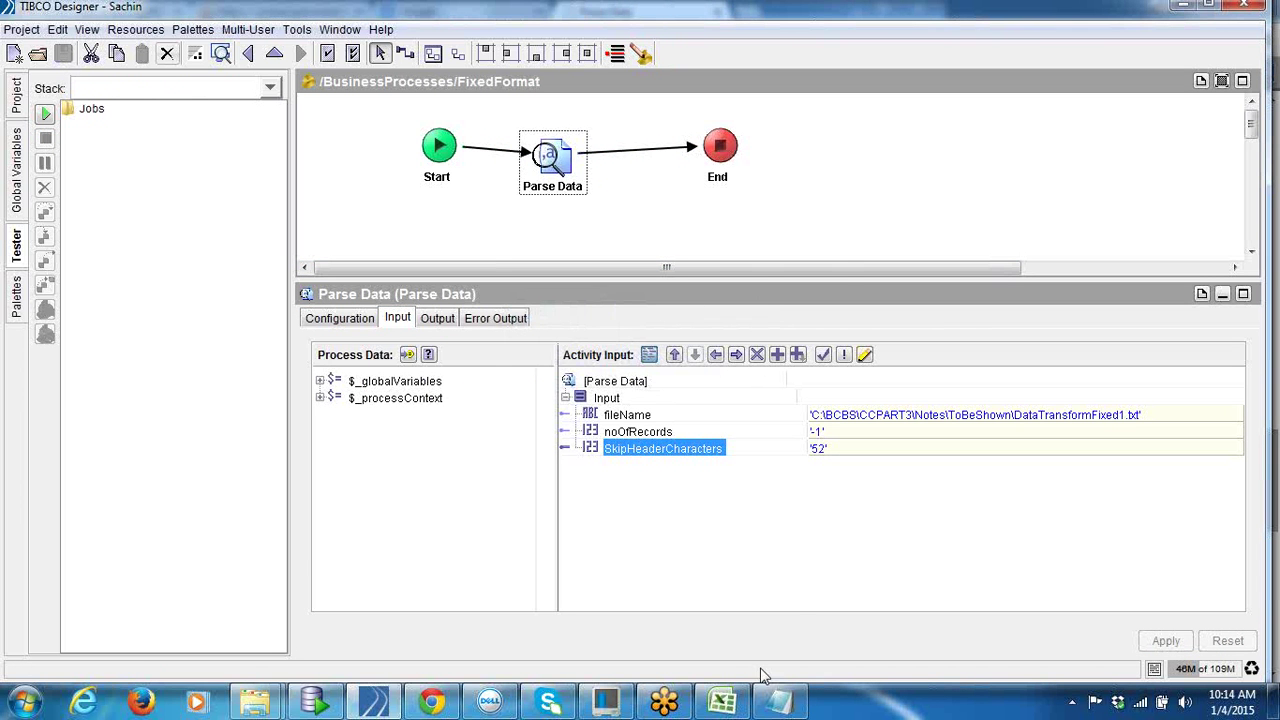
Step: Recheck the header line of DataTransform1.txt in Notepad, then load and start the current FixedFormat process
{"action": "left_click", "coordinate": [780, 702]}
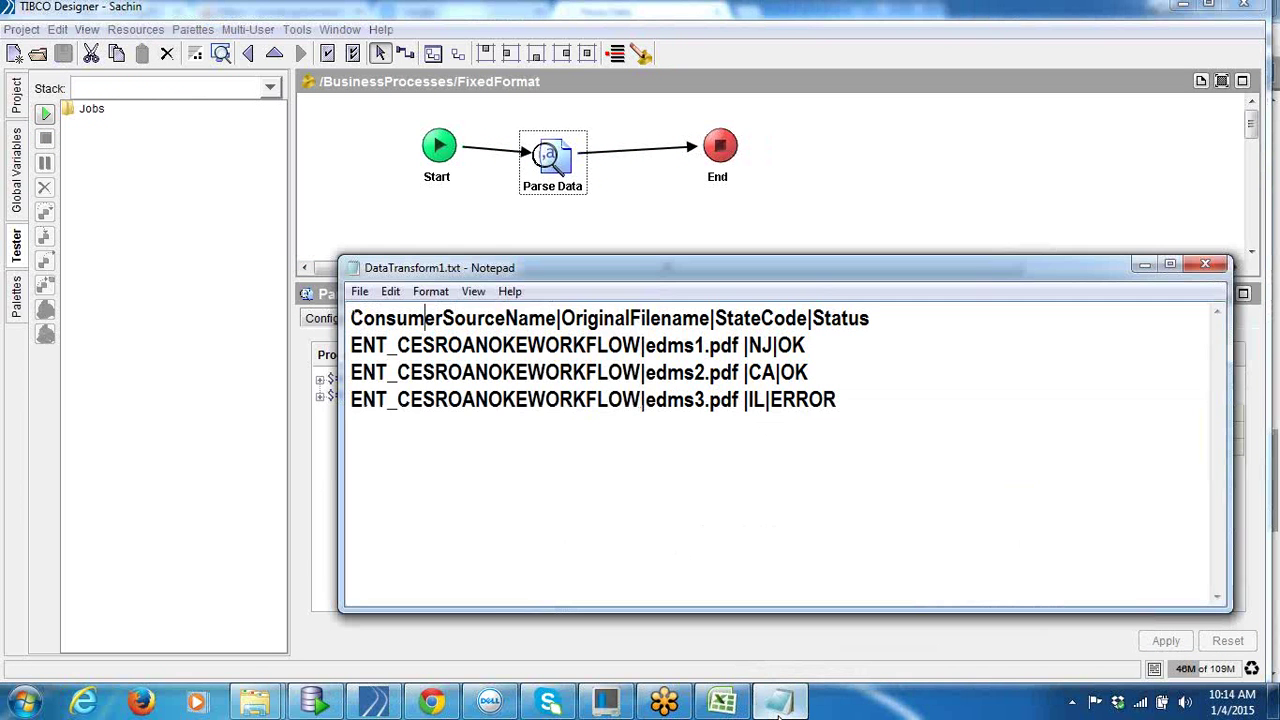
{"action": "left_click", "coordinate": [1146, 265]}
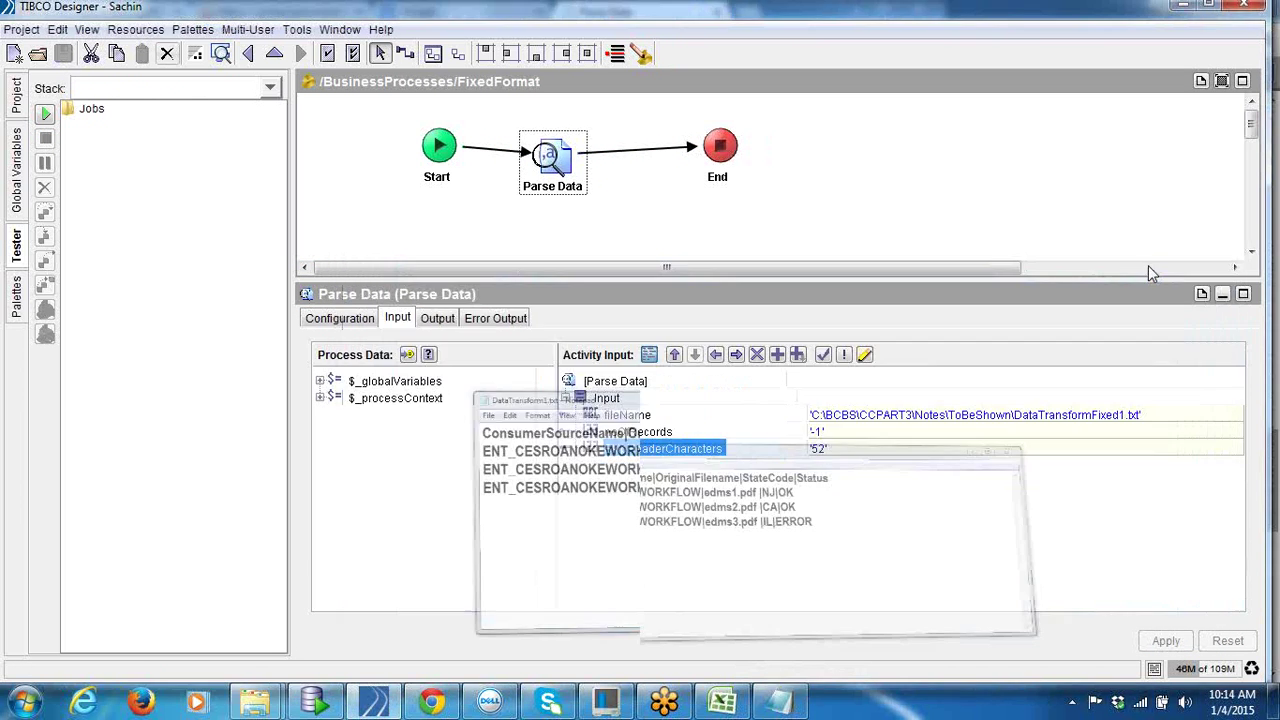
{"action": "left_click", "coordinate": [45, 114]}
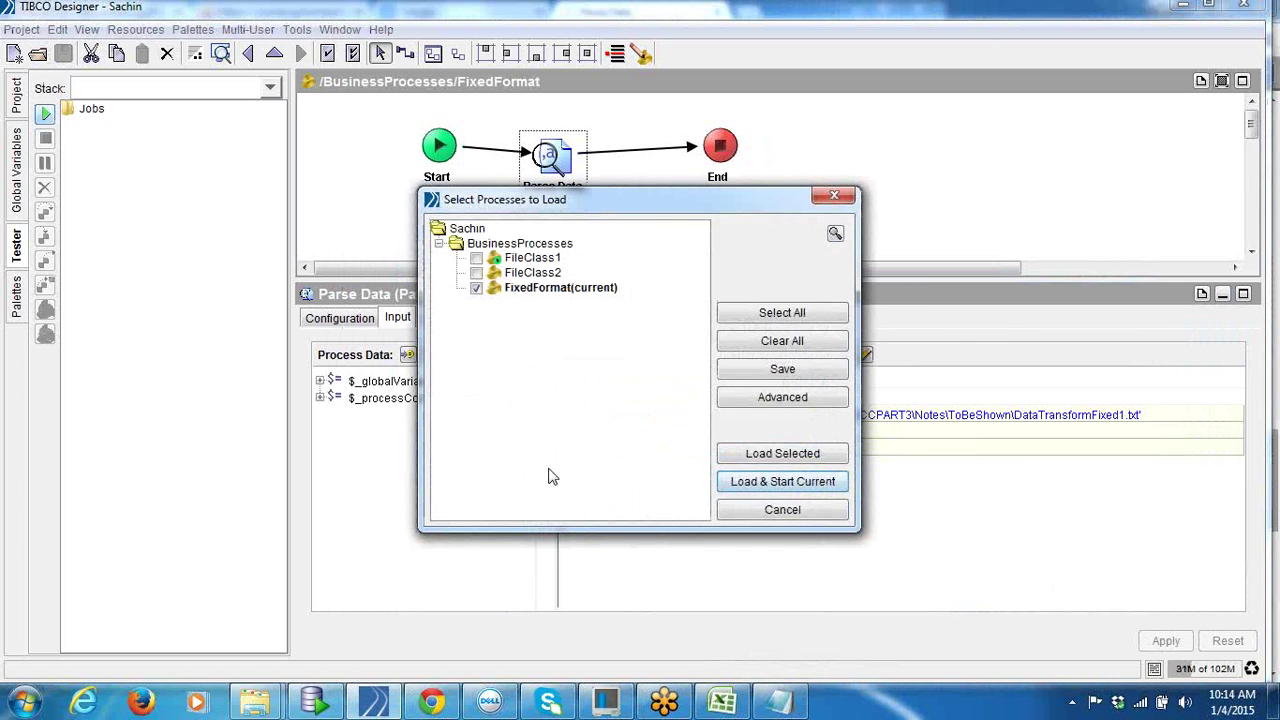
{"action": "left_click", "coordinate": [786, 484]}
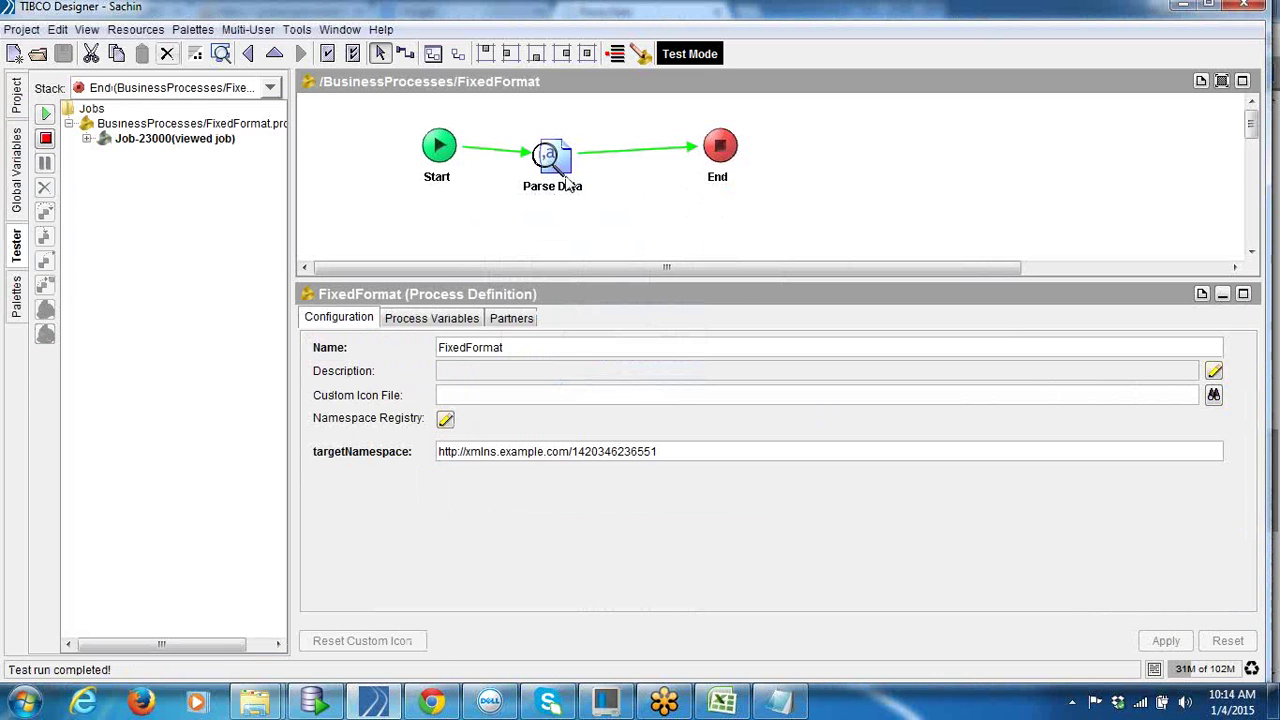
Step: Examine the first member record's fields in the Parse Data output, widening the name column to read the field names
{"action": "left_click", "coordinate": [565, 184]}
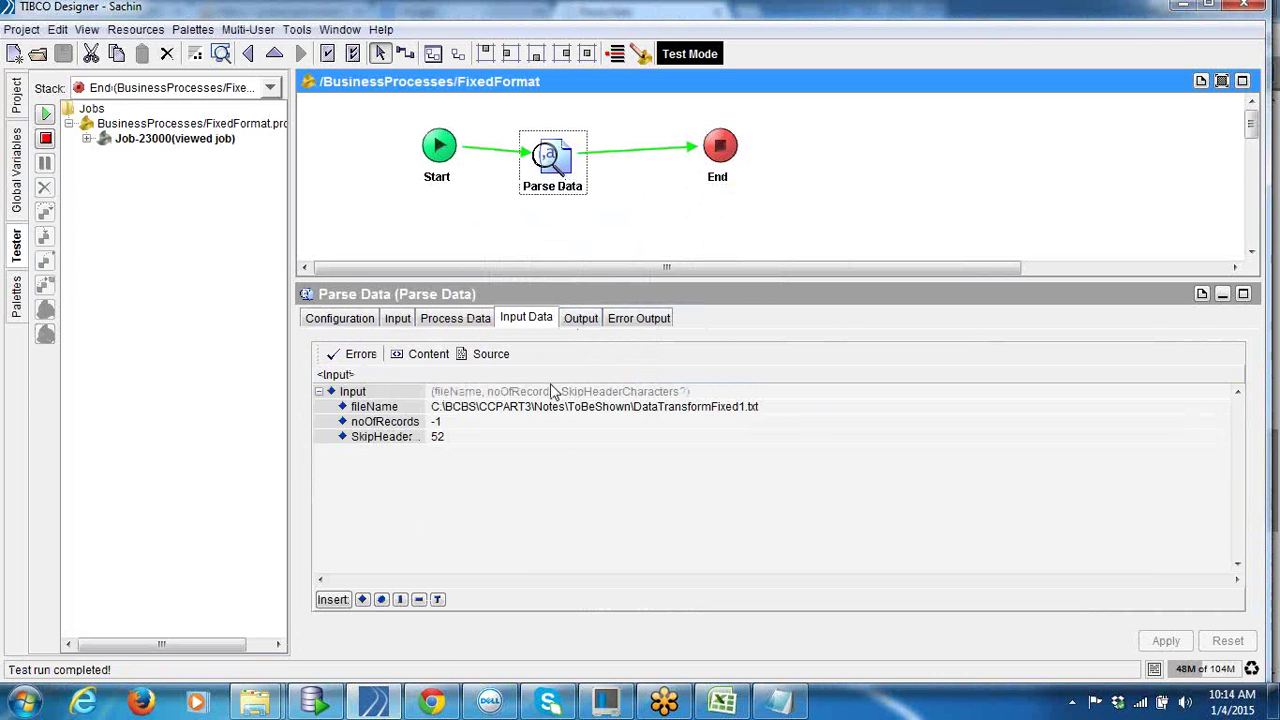
{"action": "left_click", "coordinate": [583, 318]}
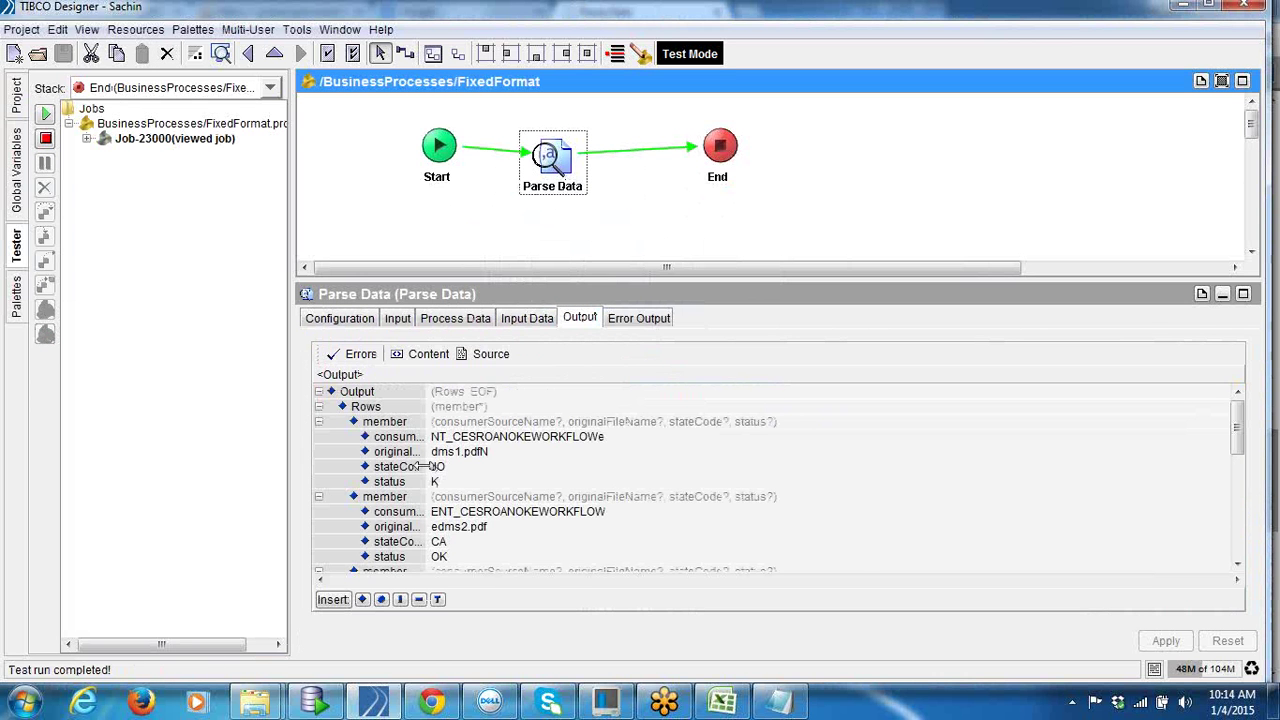
{"action": "left_click", "coordinate": [420, 466]}
{"action": "left_click_drag", "start_coordinate": [424, 466], "coordinate": [512, 466]}
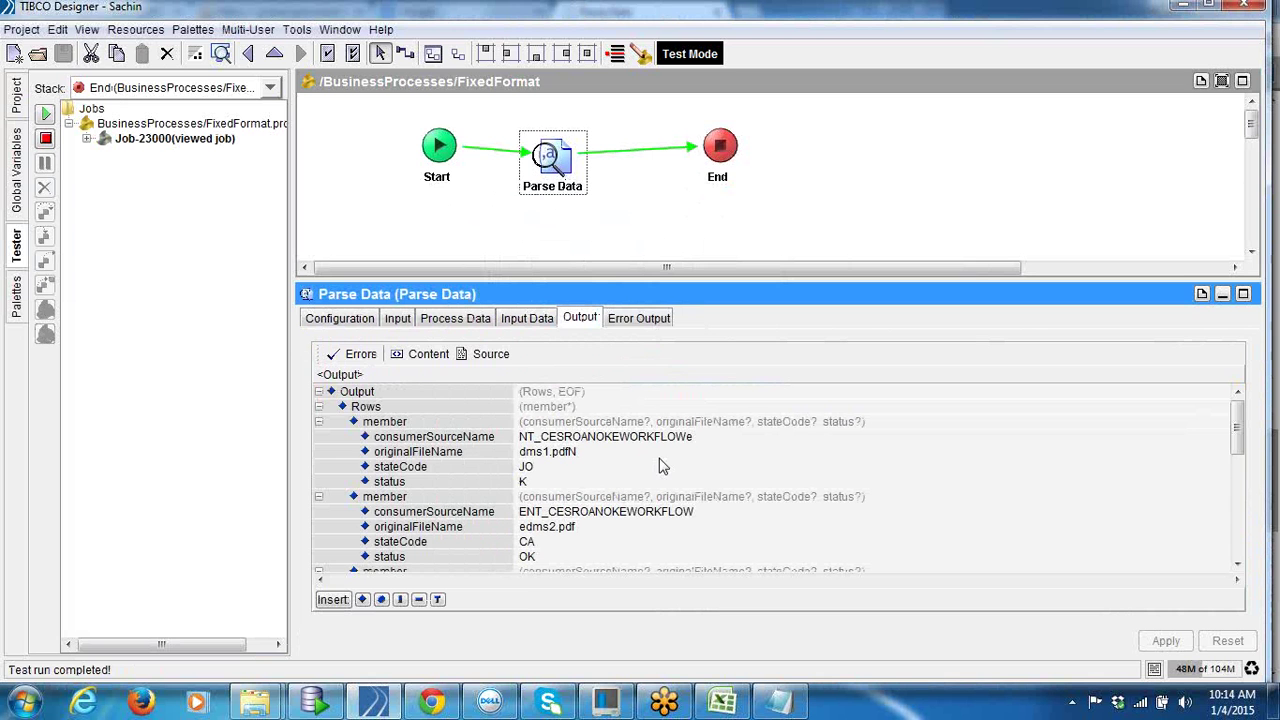
{"action": "left_click", "coordinate": [568, 452]}
{"action": "left_click", "coordinate": [540, 452]}
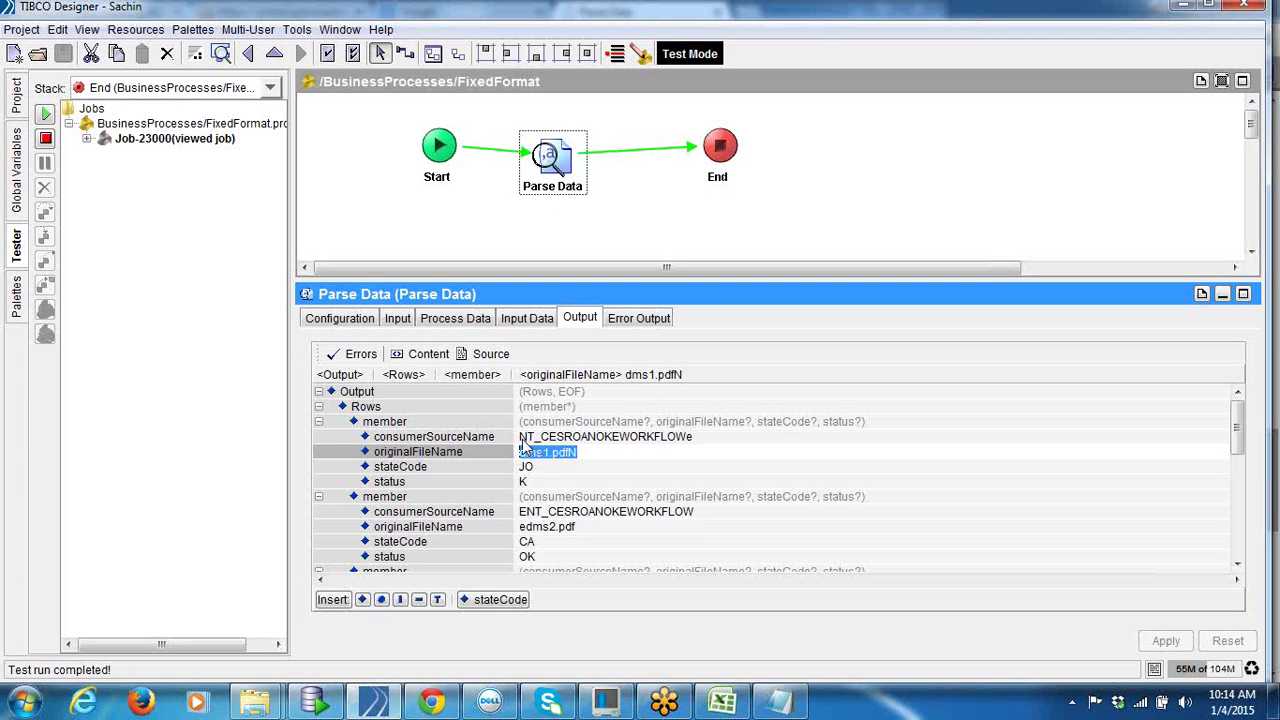
Step: Stop the test, change the SkipHeaderCharacters mapping of Parse Data to '51', and apply it
{"action": "left_click", "coordinate": [45, 138]}
{"action": "left_click", "coordinate": [540, 175]}
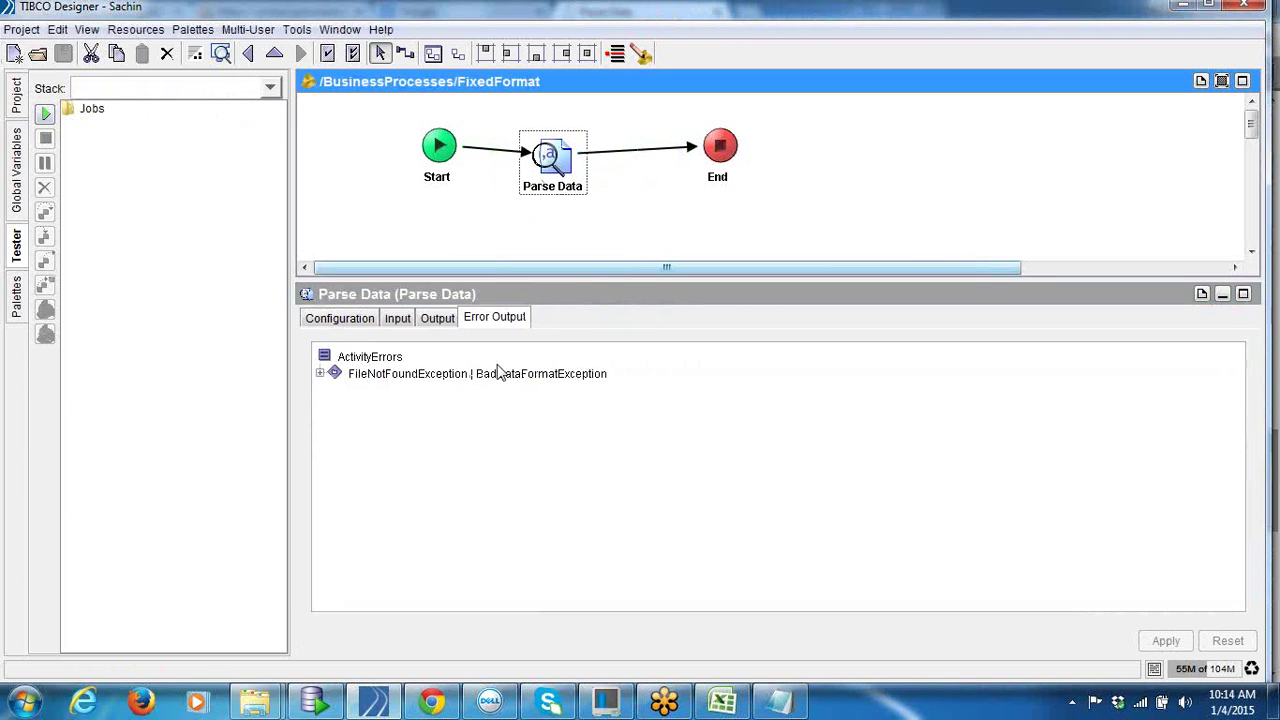
{"action": "left_click", "coordinate": [397, 318]}
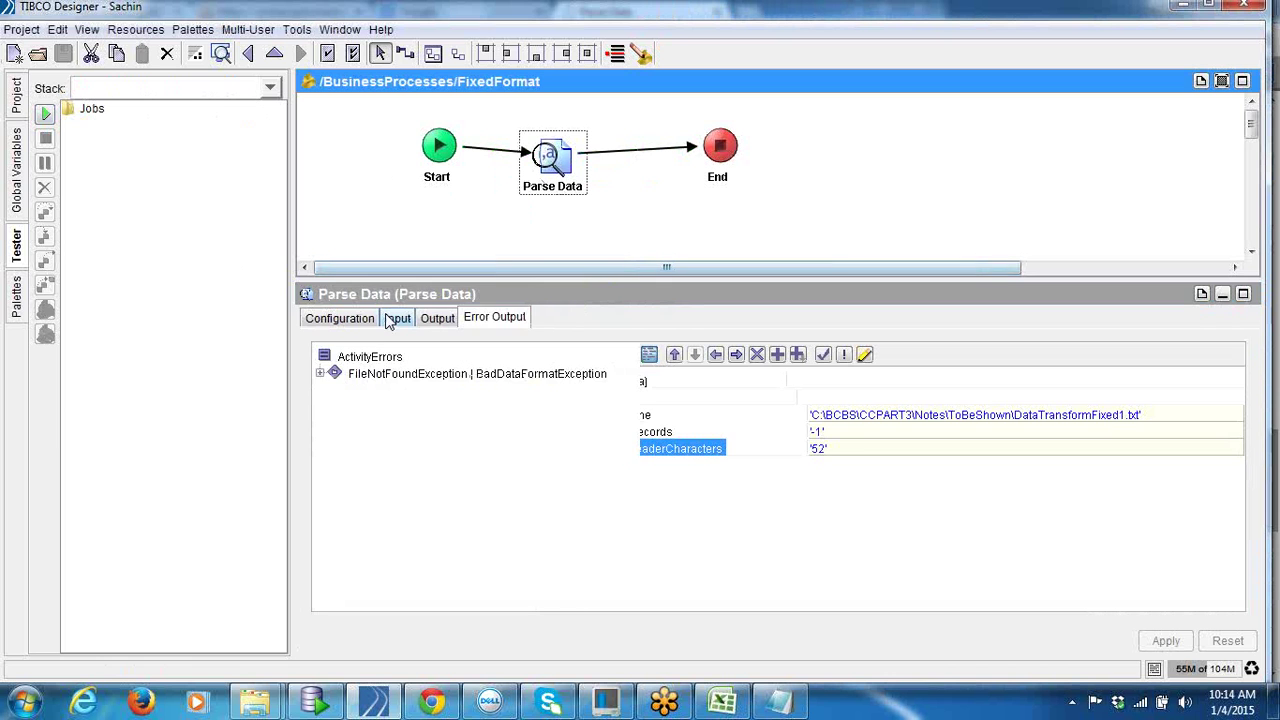
{"action": "left_click", "coordinate": [828, 449]}
{"action": "key", "text": "BackSpace"}
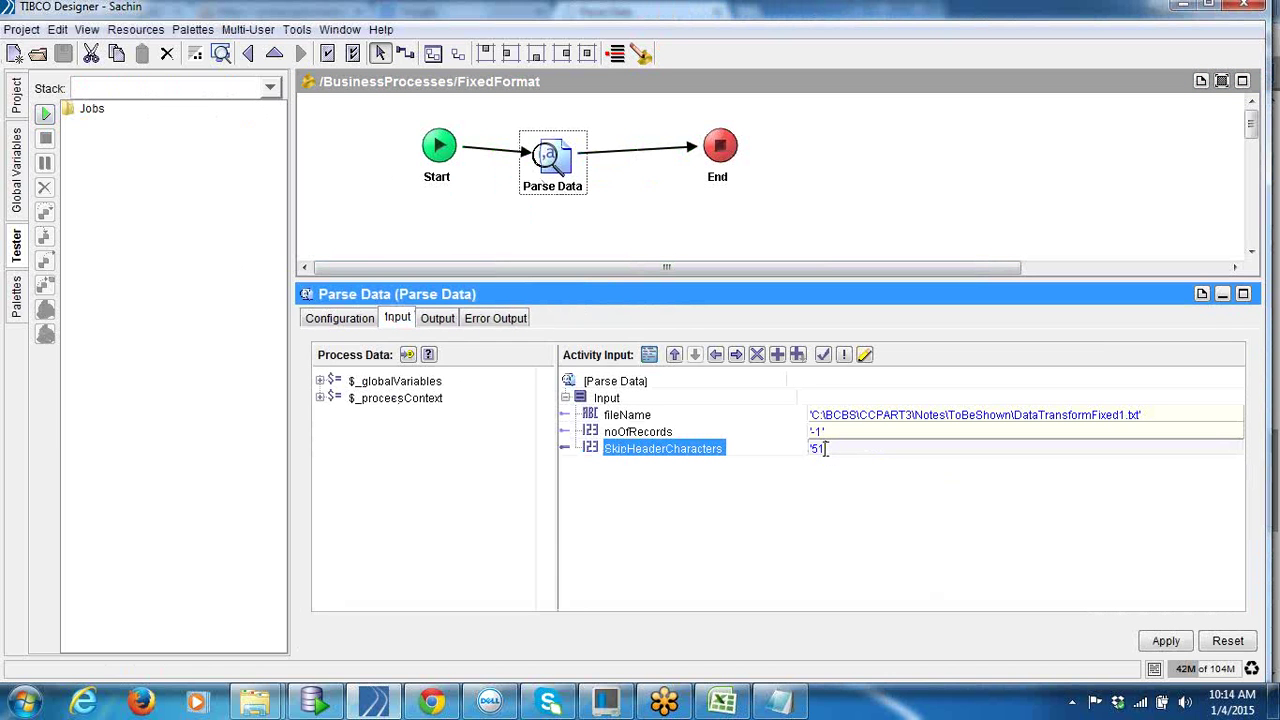
{"action": "type", "text": "1"}
{"action": "left_click", "coordinate": [1165, 641]}
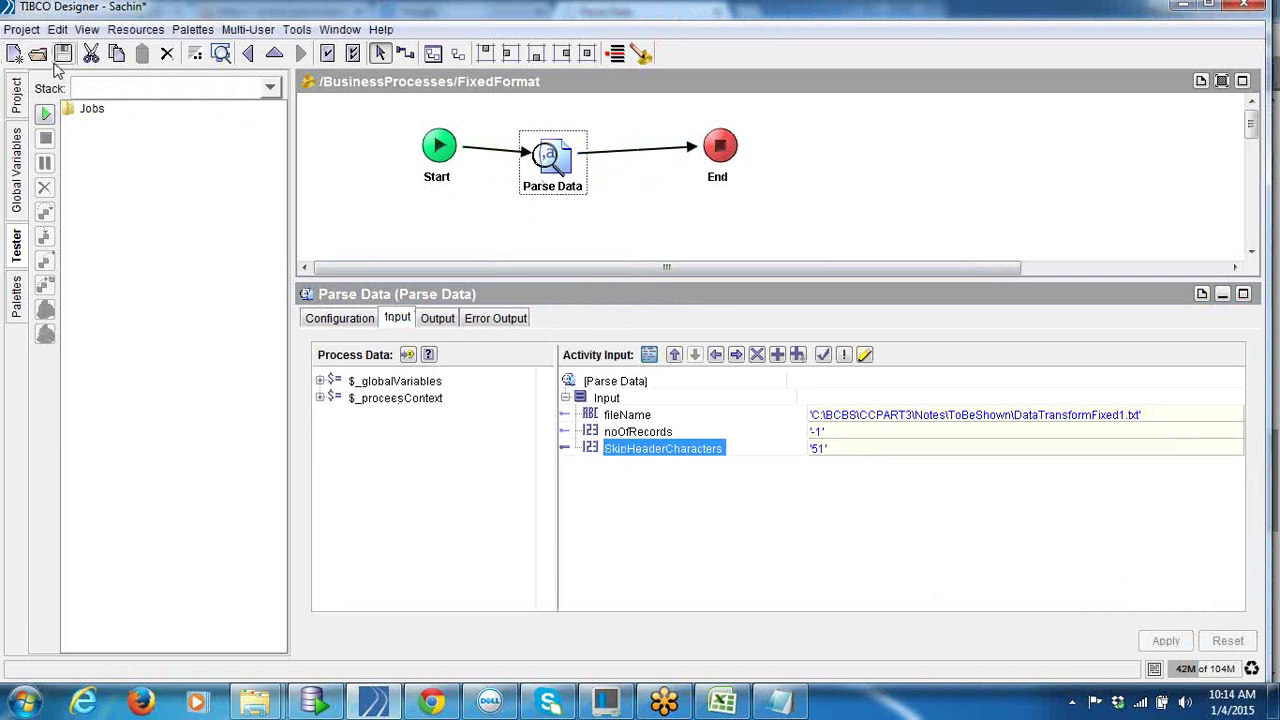
Step: Load and start the current FixedFormat process and examine all member records in the Parse Data output
{"action": "left_click", "coordinate": [44, 116]}
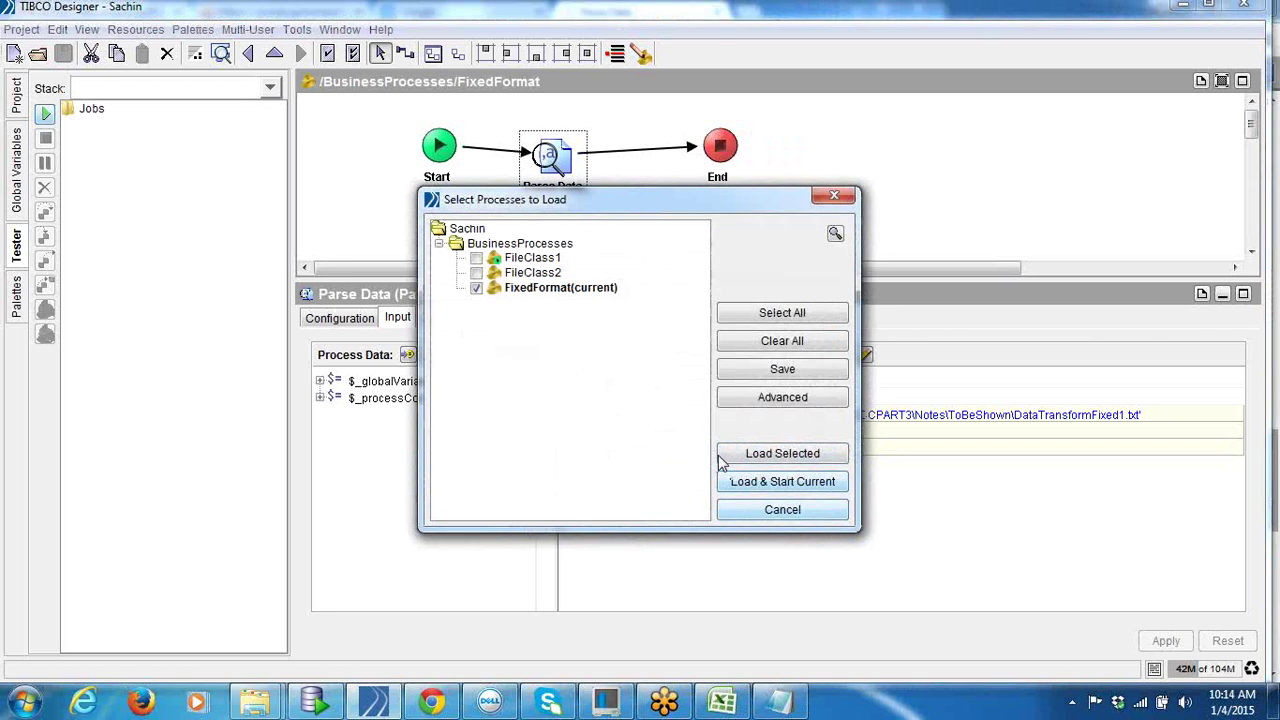
{"action": "left_click", "coordinate": [728, 484]}
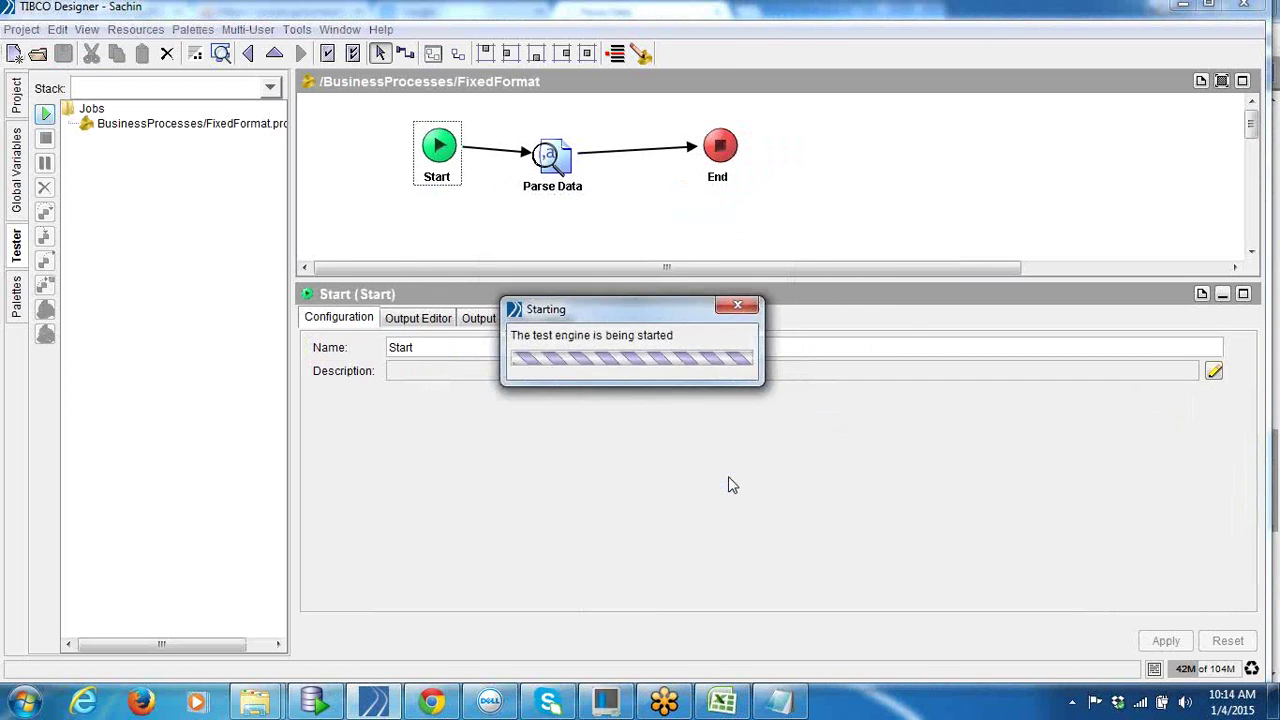
{"action": "left_click", "coordinate": [570, 180]}
{"action": "left_click", "coordinate": [582, 318]}
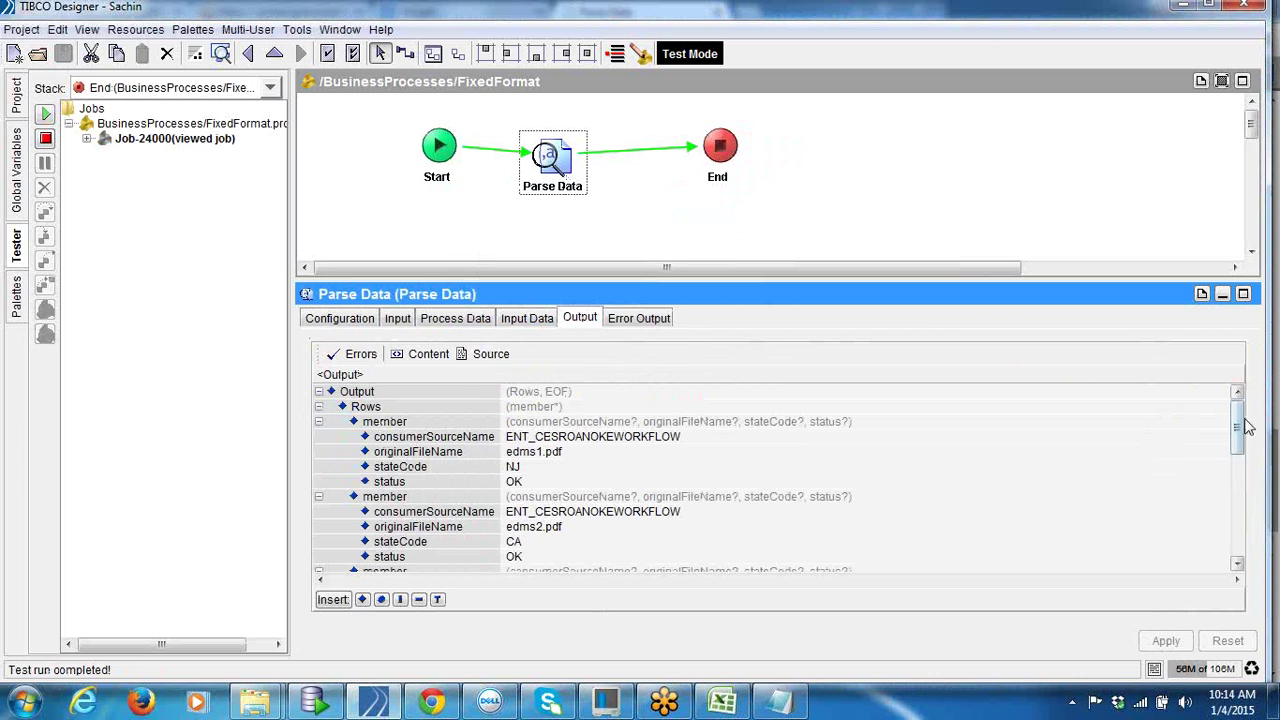
{"action": "left_click_drag", "start_coordinate": [1240, 428], "coordinate": [1245, 453]}
{"action": "scroll", "coordinate": [1240, 458], "scroll_direction": "down", "scroll_amount": 3}
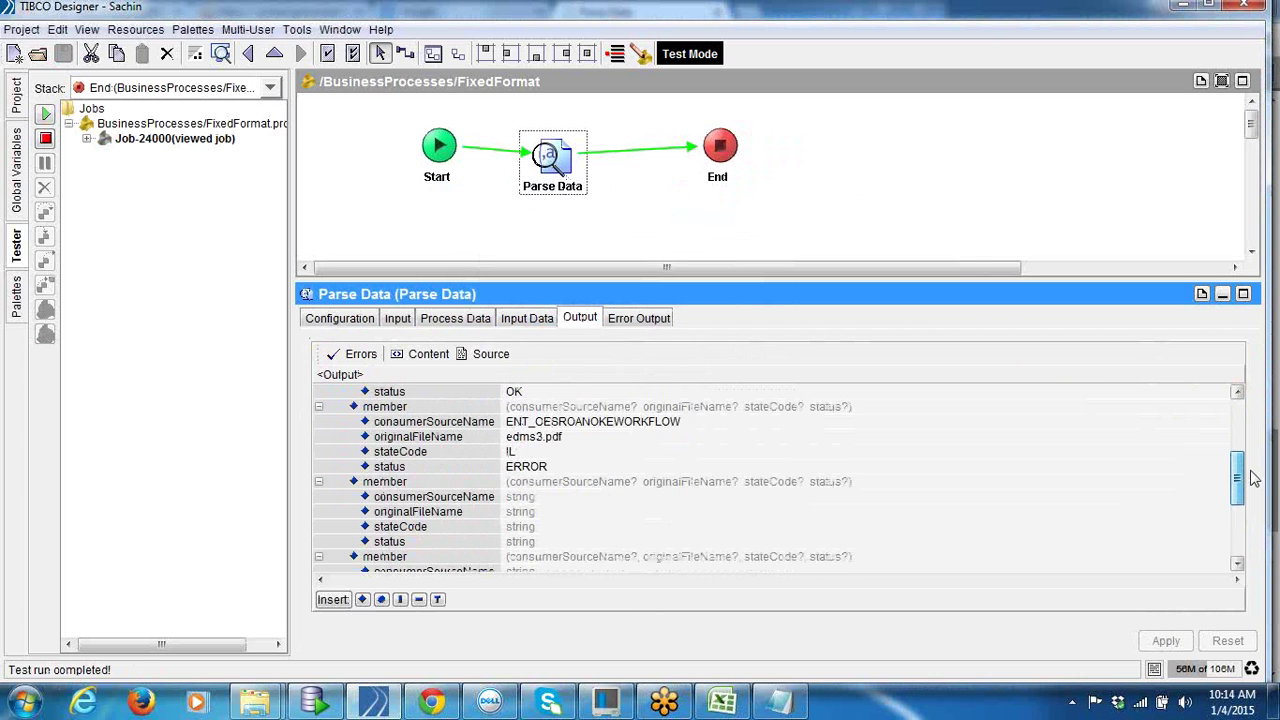
{"action": "scroll", "coordinate": [1240, 440], "scroll_direction": "up", "scroll_amount": 5}
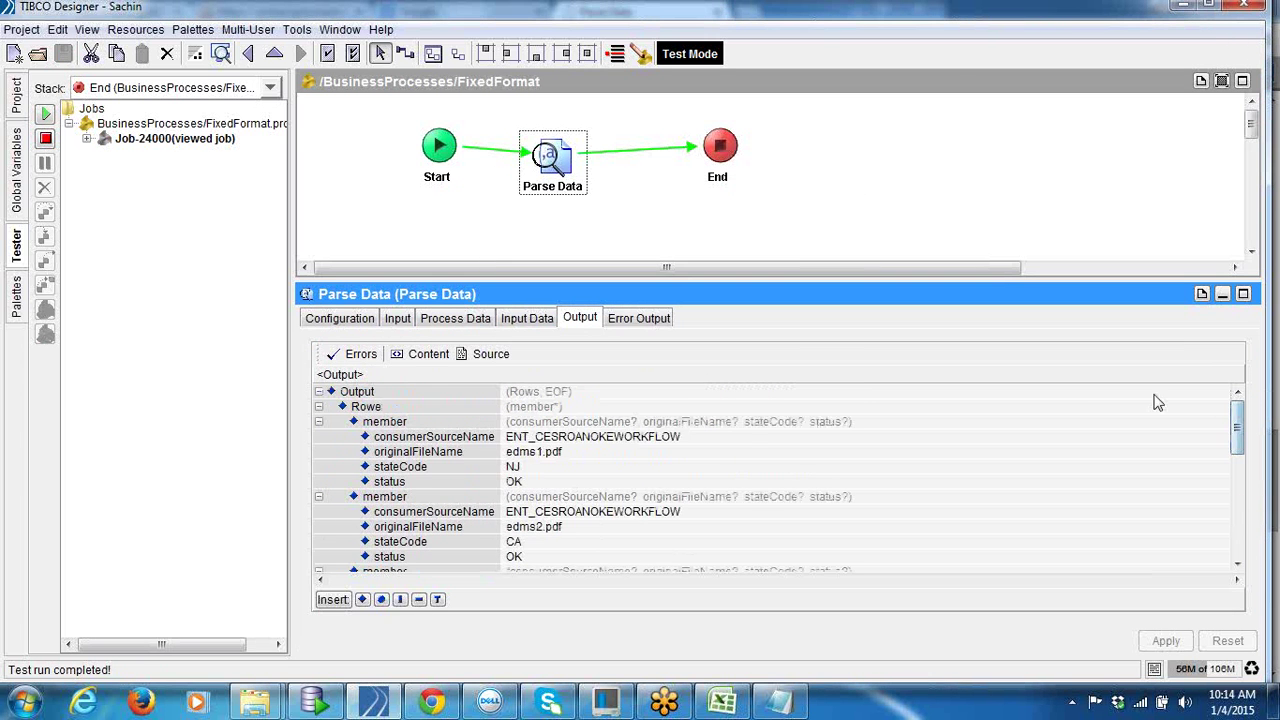
{"action": "left_click", "coordinate": [618, 466]}
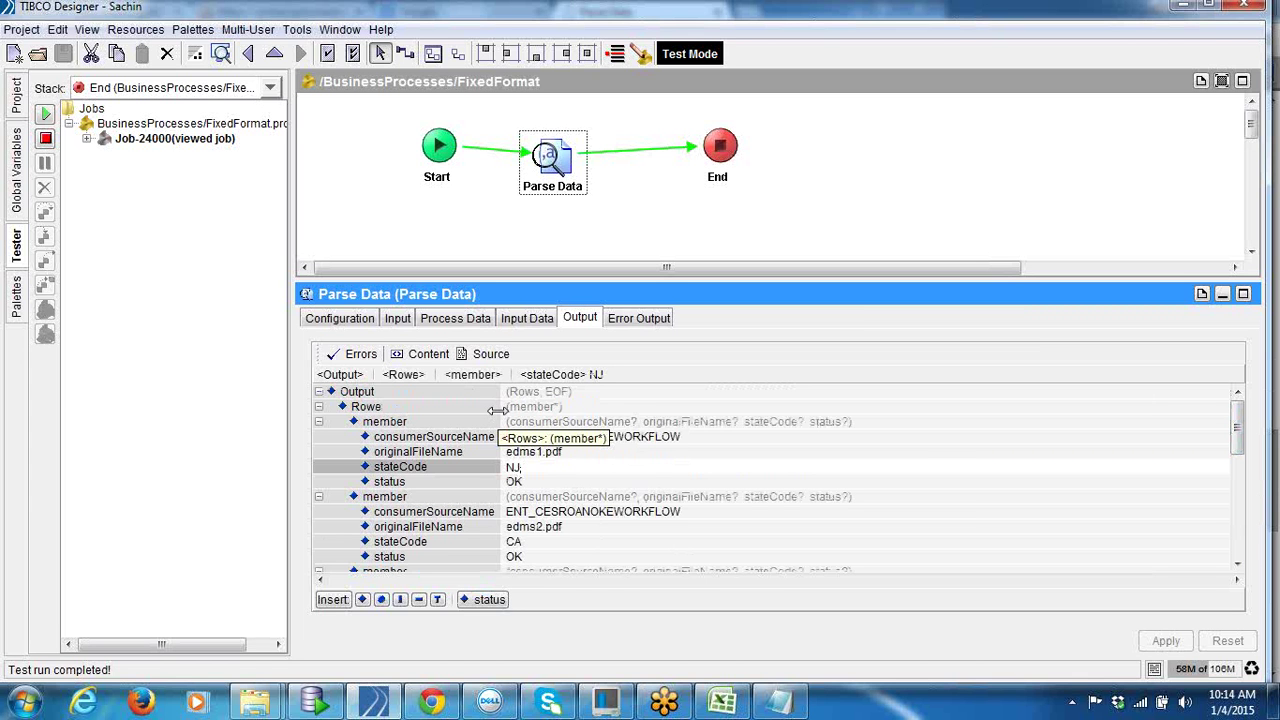
Step: Stop the test, add a Render Data activity to the process, and place it between Parse Data and End
{"action": "left_click", "coordinate": [45, 138]}
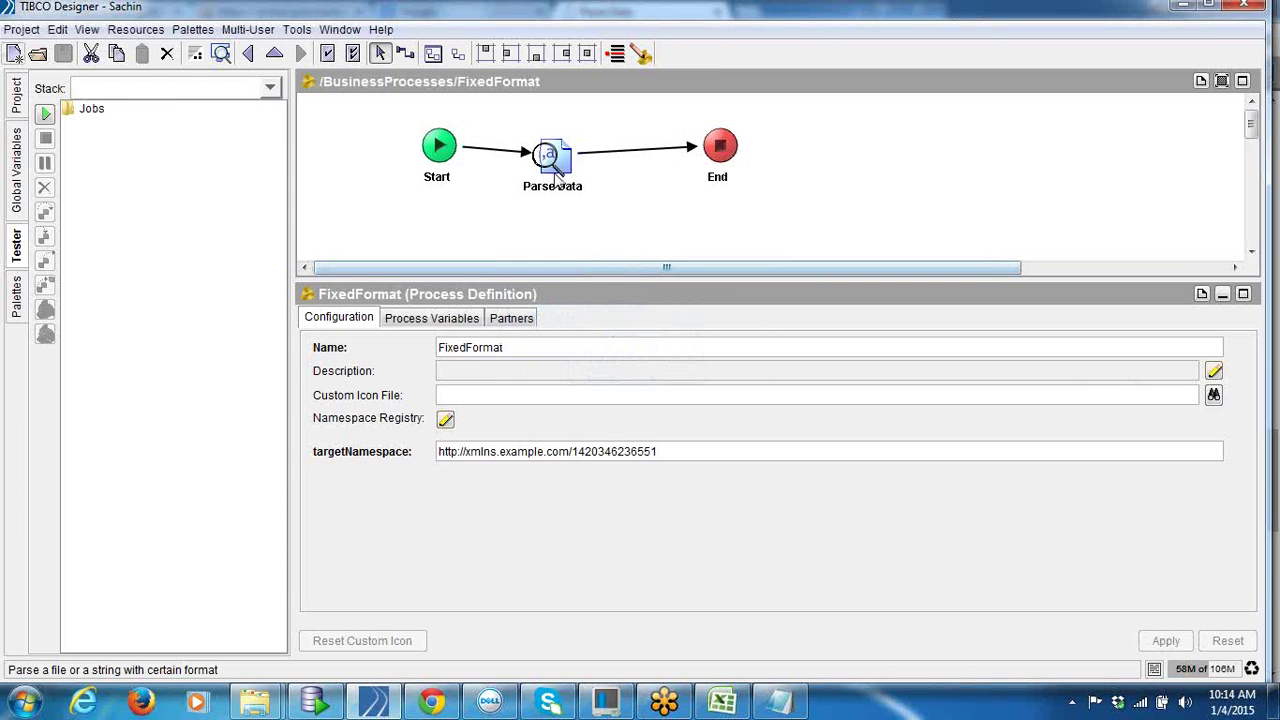
{"action": "left_click", "coordinate": [555, 175]}
{"action": "right_click", "coordinate": [431, 218]}
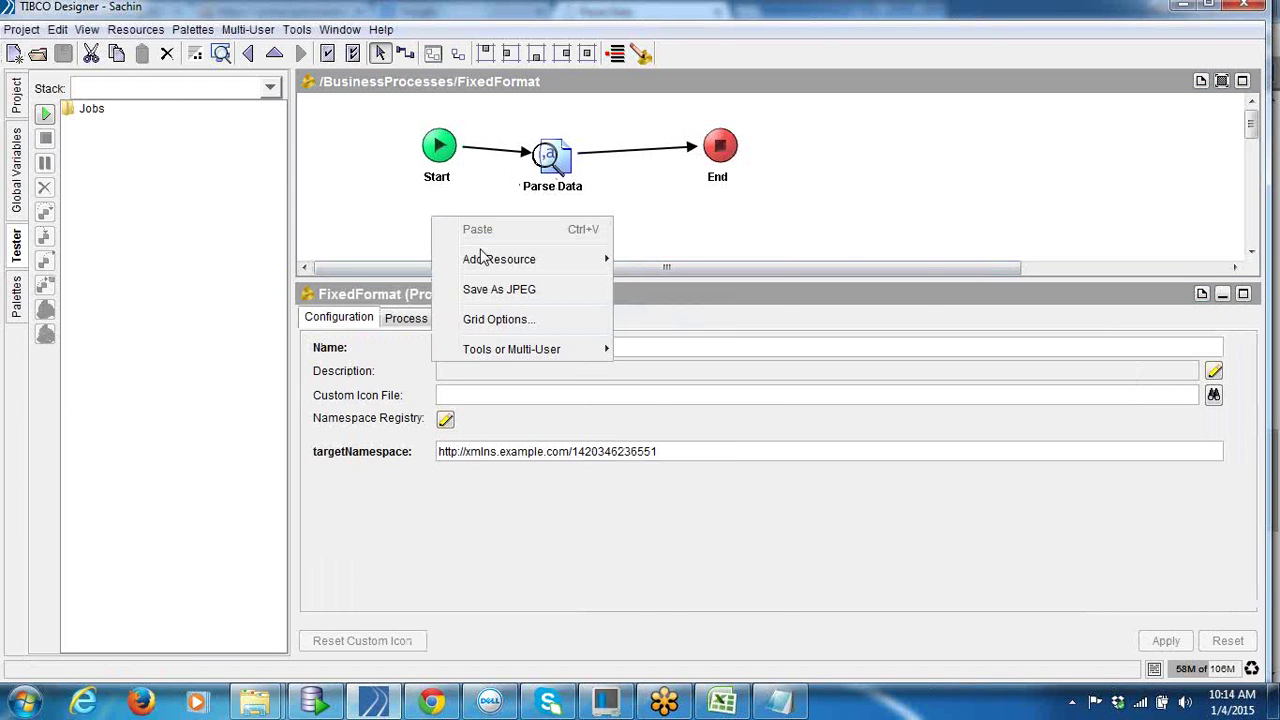
{"action": "mouse_move", "coordinate": [481, 257]}
{"action": "mouse_move", "coordinate": [727, 510]}
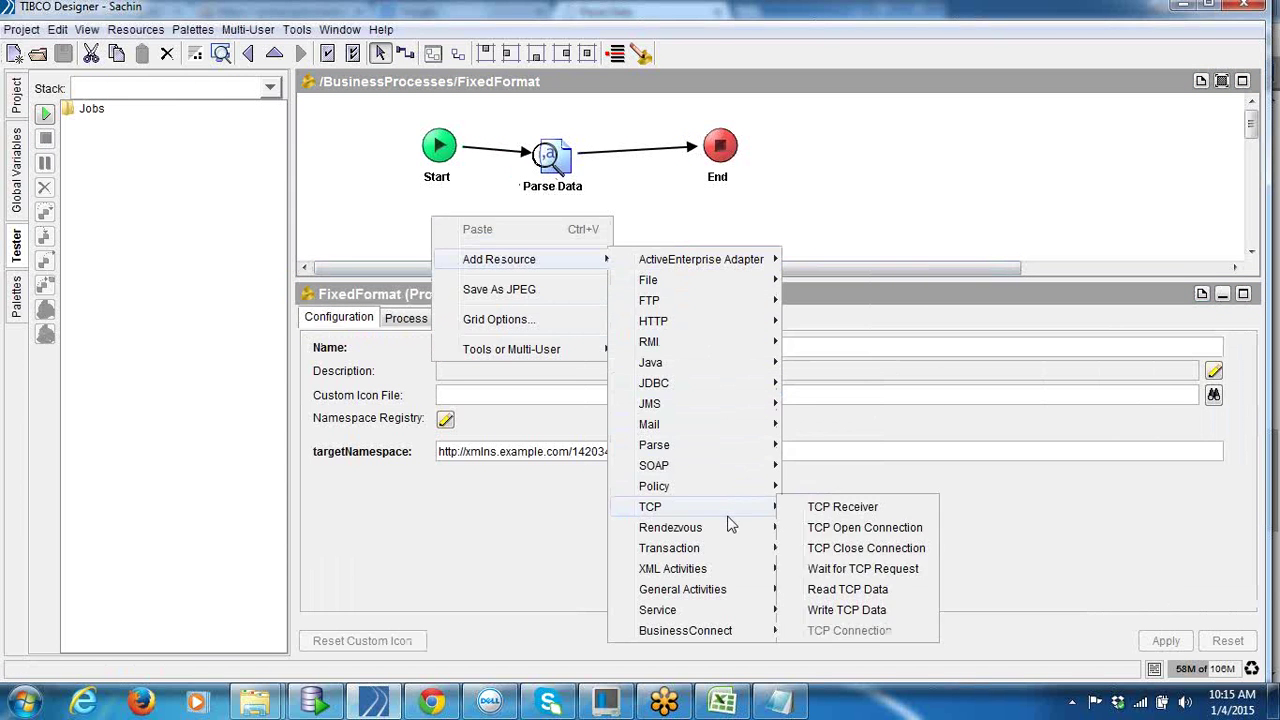
{"action": "mouse_move", "coordinate": [654, 445]}
{"action": "left_click", "coordinate": [852, 465]}
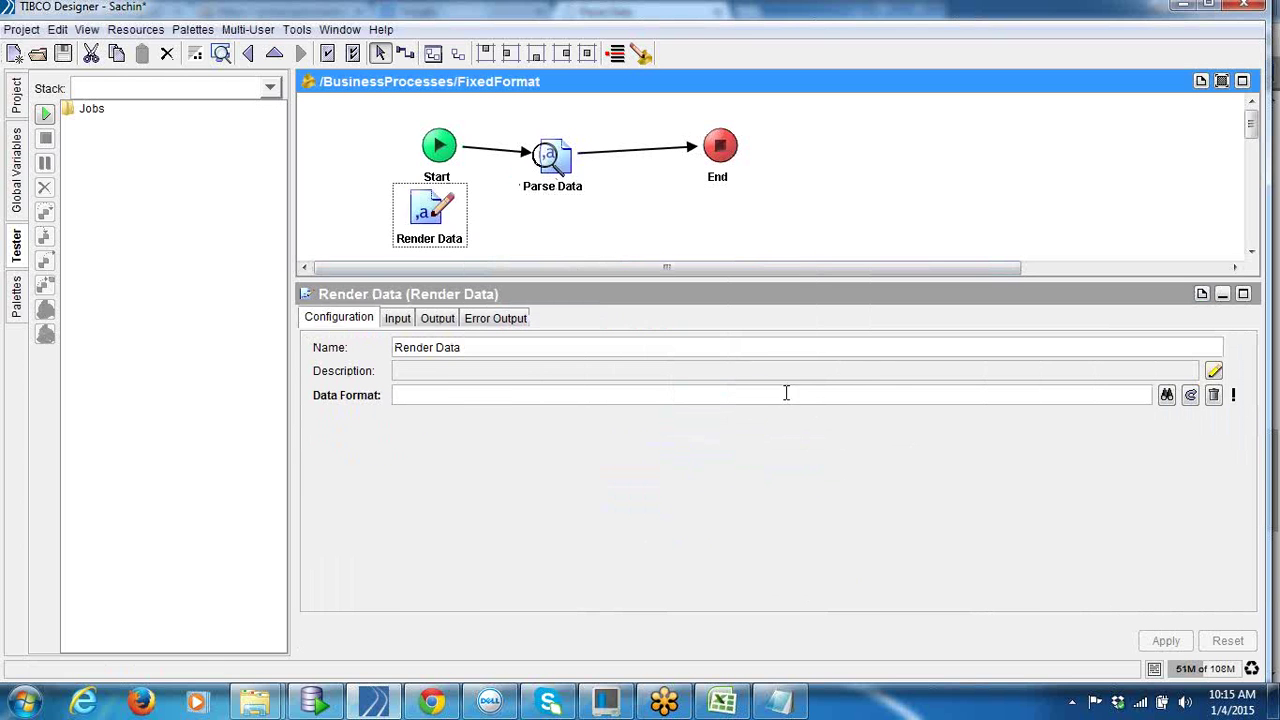
{"action": "left_click_drag", "start_coordinate": [445, 210], "coordinate": [648, 140]}
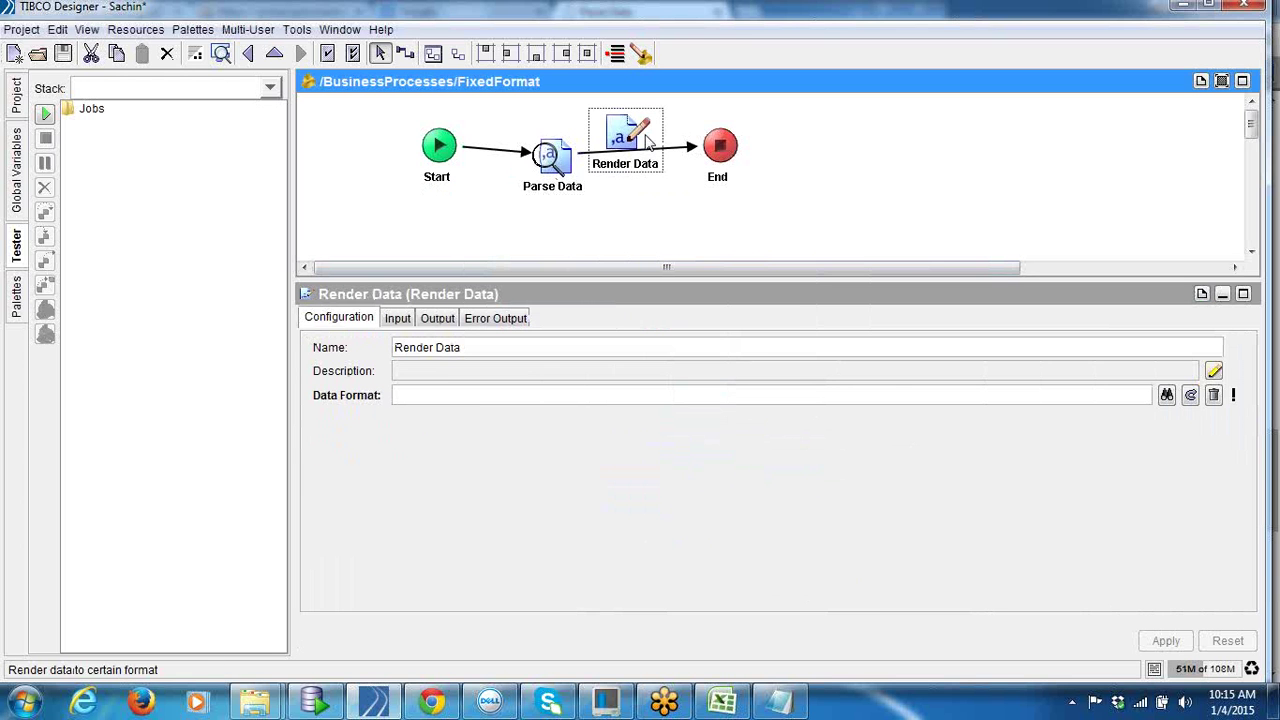
Step: Open the input mapping of Parse Data and select its fileName entry
{"action": "left_click", "coordinate": [548, 158]}
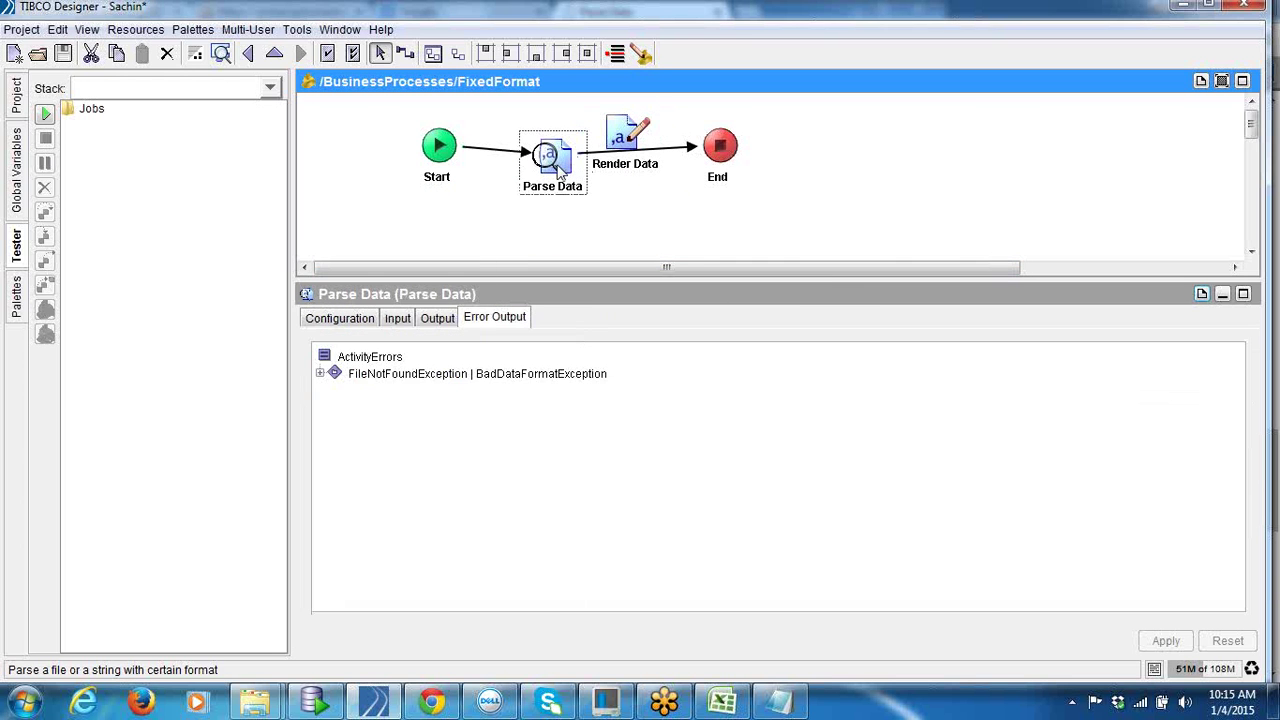
{"action": "left_click", "coordinate": [398, 319]}
{"action": "left_click", "coordinate": [629, 417]}
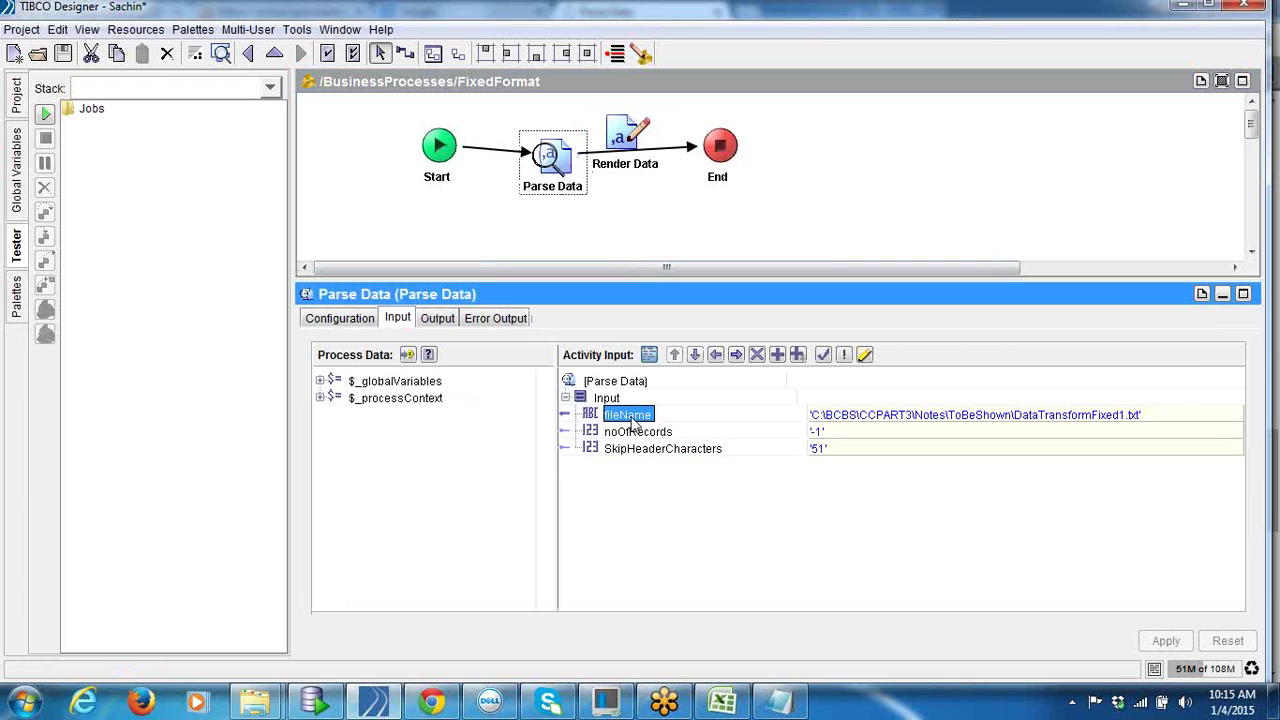
Step: Examine the output schema of Parse Data, expanding Rows down to the fields of member
{"action": "left_click", "coordinate": [430, 319]}
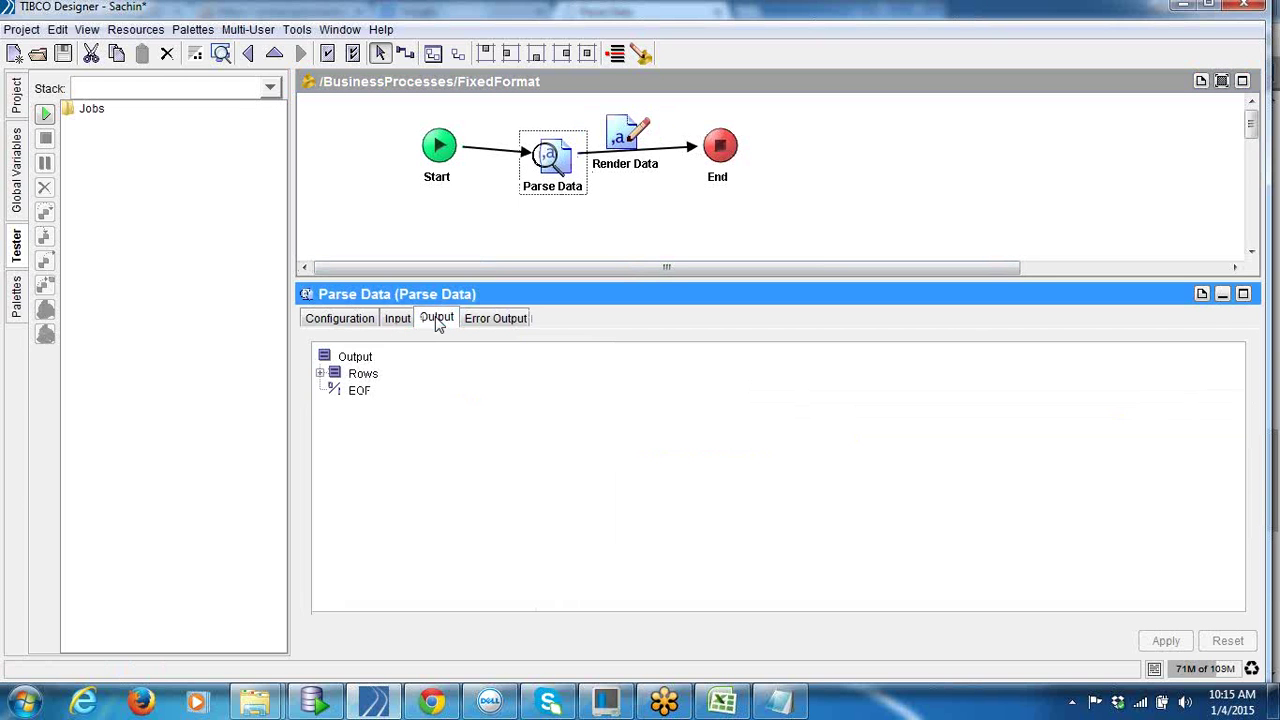
{"action": "left_click", "coordinate": [369, 381]}
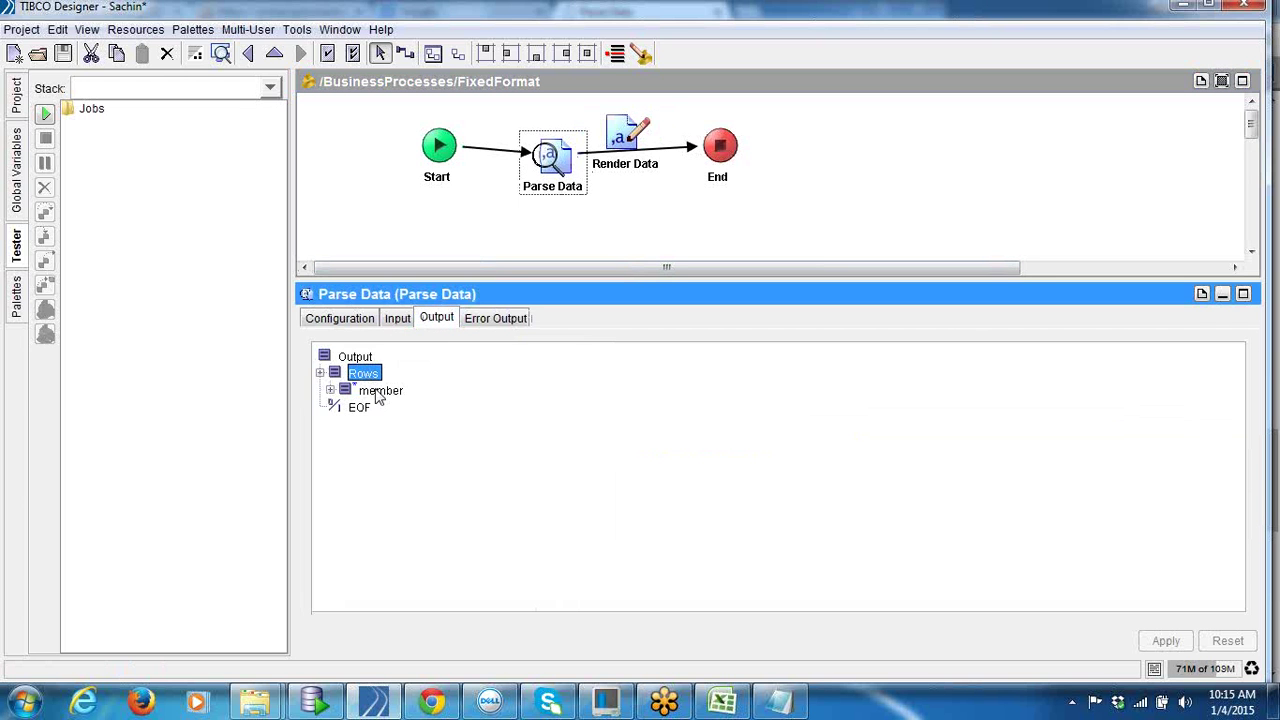
{"action": "double_click", "coordinate": [378, 390]}
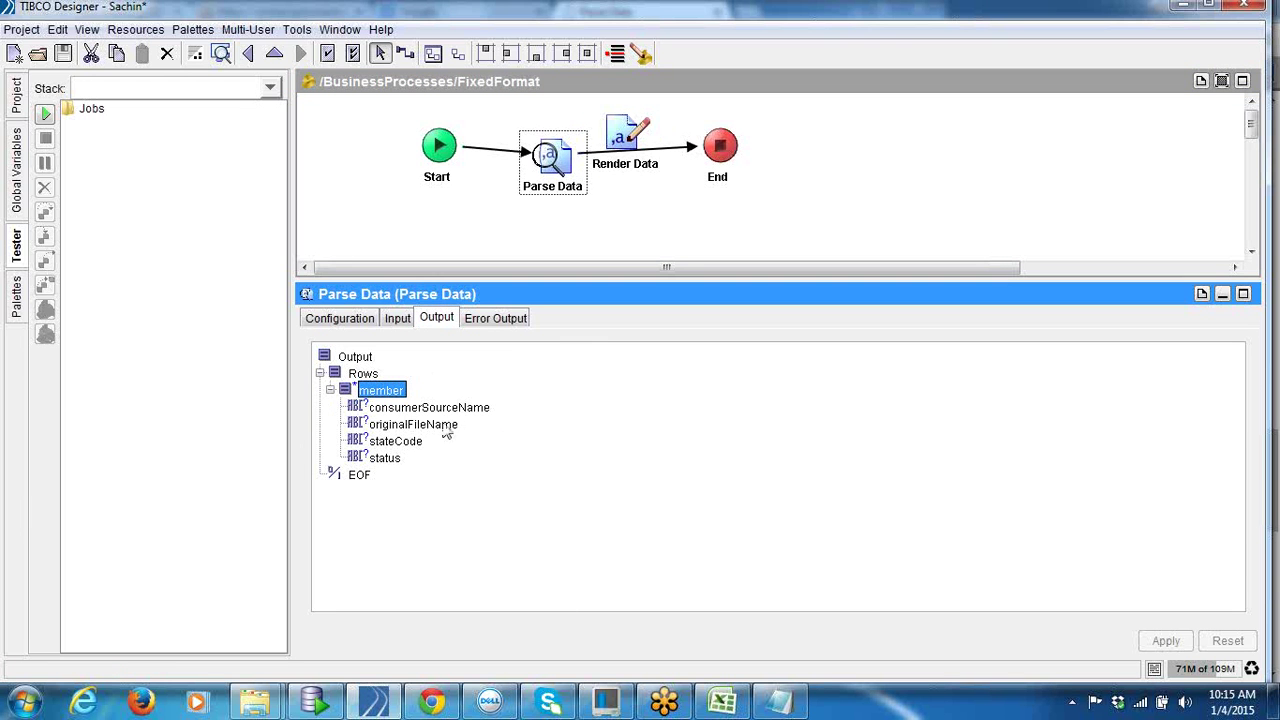
Step: Route the Parse Data transition into Render Data, move End farther along, align Render Data with Parse Data, and connect Render Data to End
{"action": "left_click", "coordinate": [627, 170]}
{"action": "left_click_drag", "start_coordinate": [627, 170], "coordinate": [650, 221]}
{"action": "left_click", "coordinate": [400, 318]}
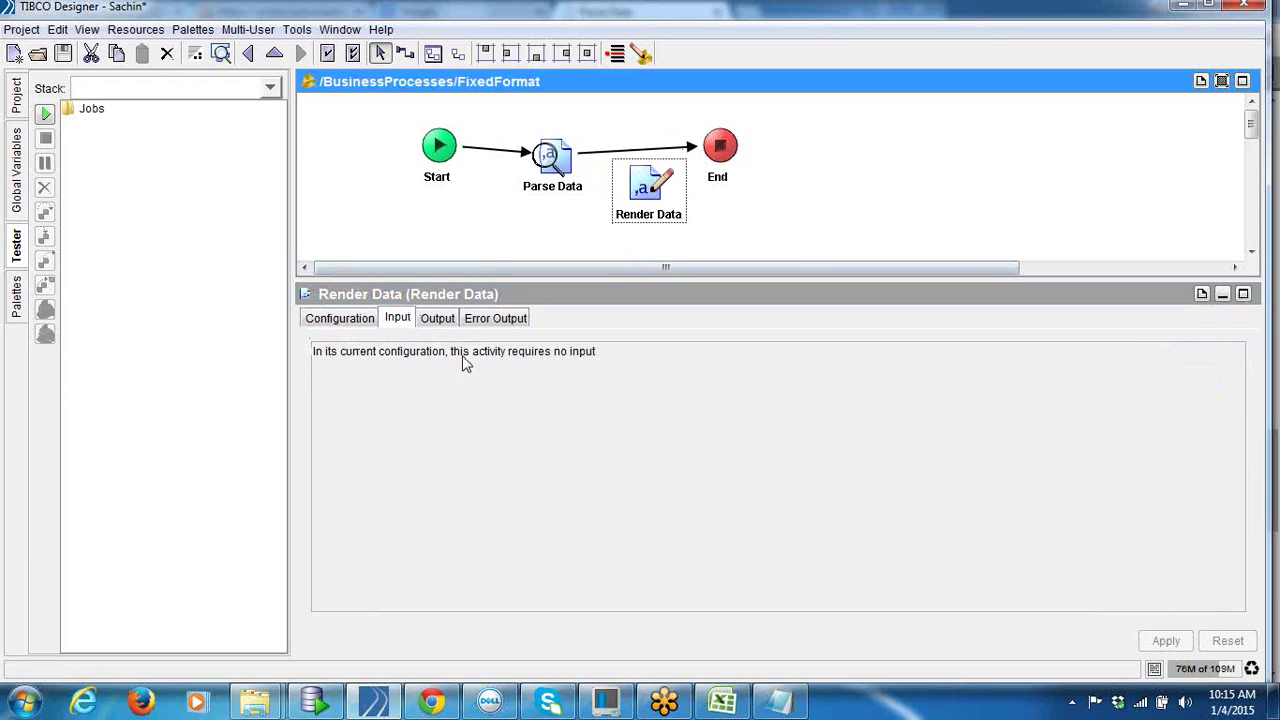
{"action": "left_click", "coordinate": [652, 157]}
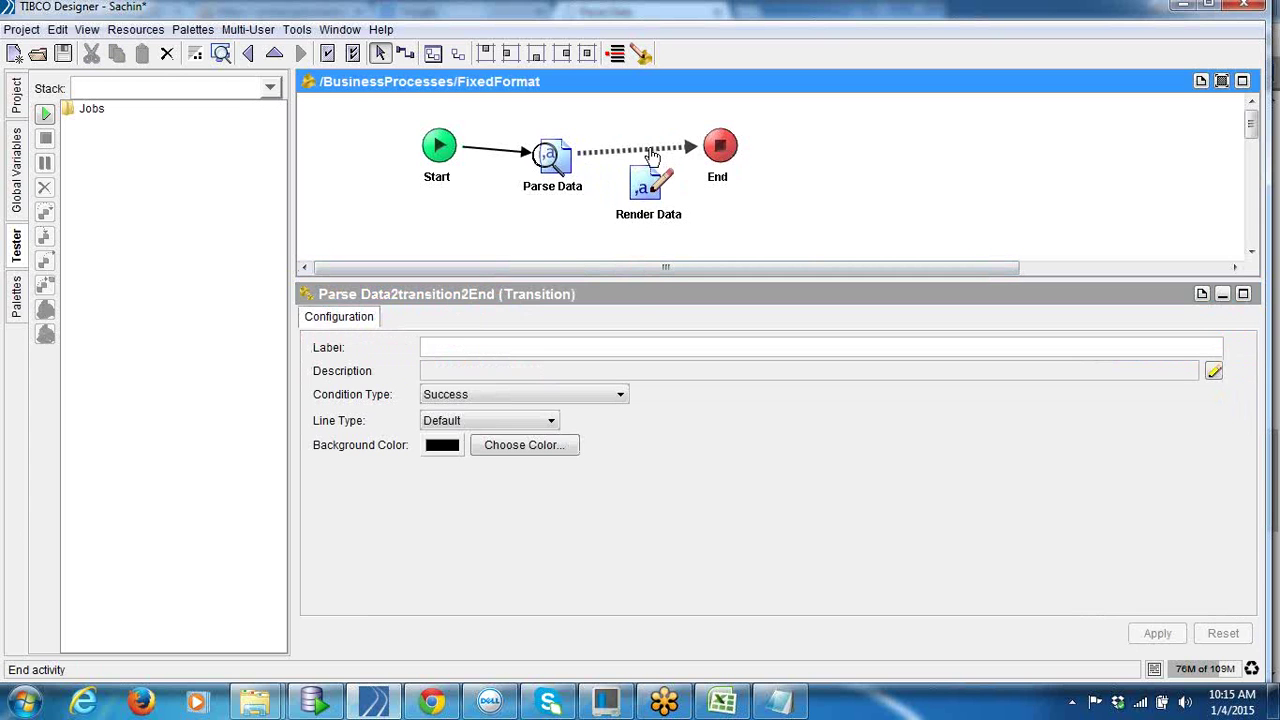
{"action": "left_click_drag", "start_coordinate": [692, 148], "coordinate": [648, 182]}
{"action": "left_click_drag", "start_coordinate": [722, 163], "coordinate": [801, 160]}
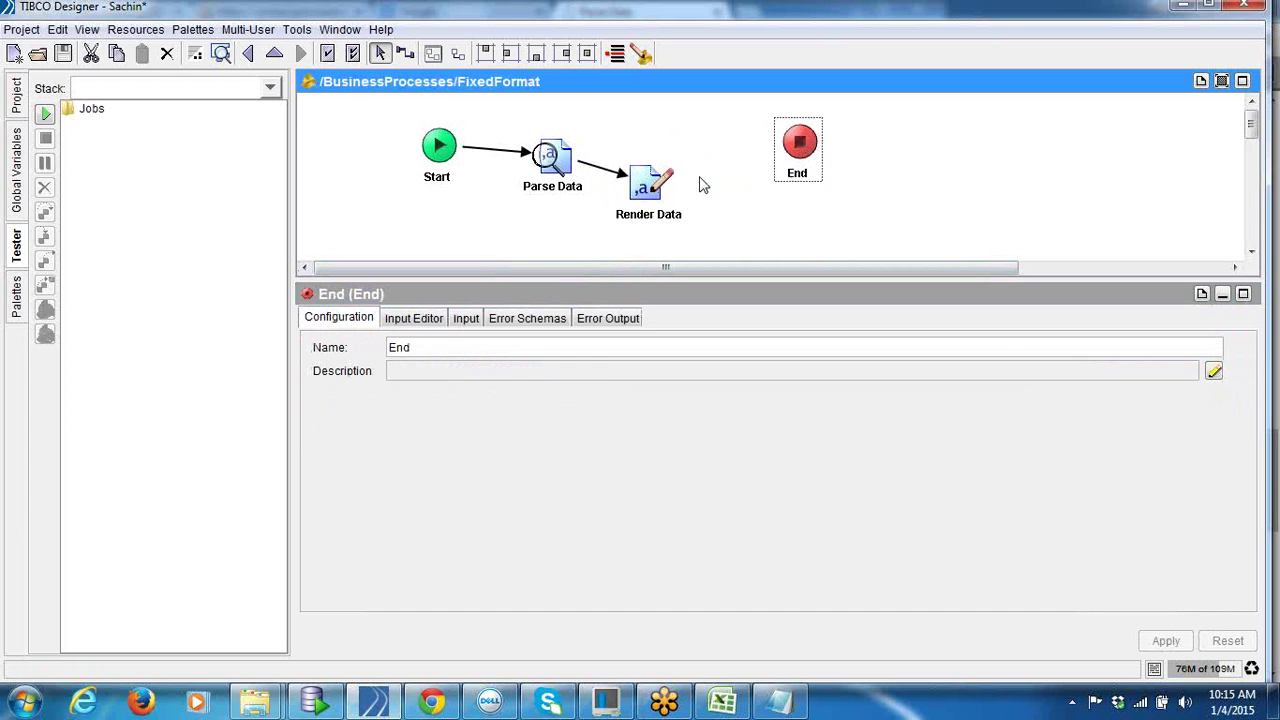
{"action": "mouse_move", "coordinate": [648, 180]}
{"action": "left_mouse_down"}
{"action": "mouse_move", "coordinate": [651, 158]}
{"action": "mouse_move", "coordinate": [799, 143]}
{"action": "left_mouse_up"}
{"action": "left_click", "coordinate": [405, 53]}
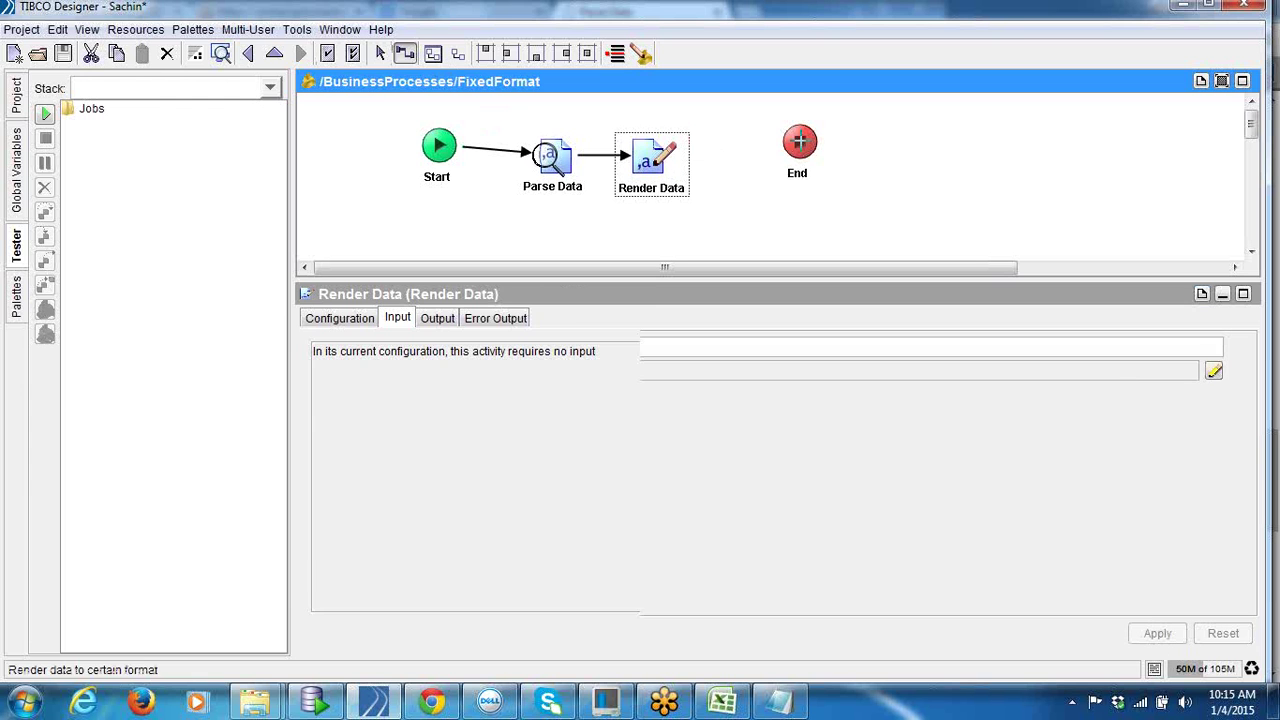
{"action": "left_click", "coordinate": [380, 53]}
{"action": "left_click", "coordinate": [665, 178]}
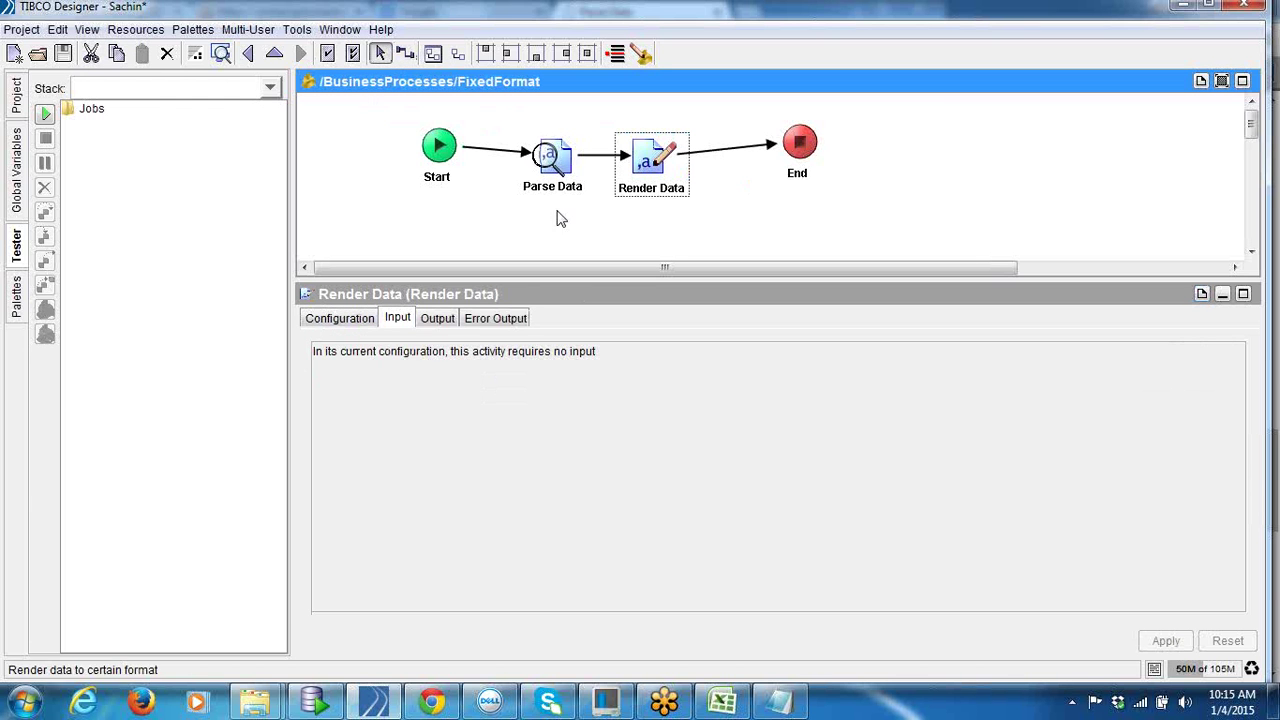
Step: Set the Data Format of Render Data to the FixedFormat resource in SharedResources and apply it
{"action": "left_click", "coordinate": [355, 324]}
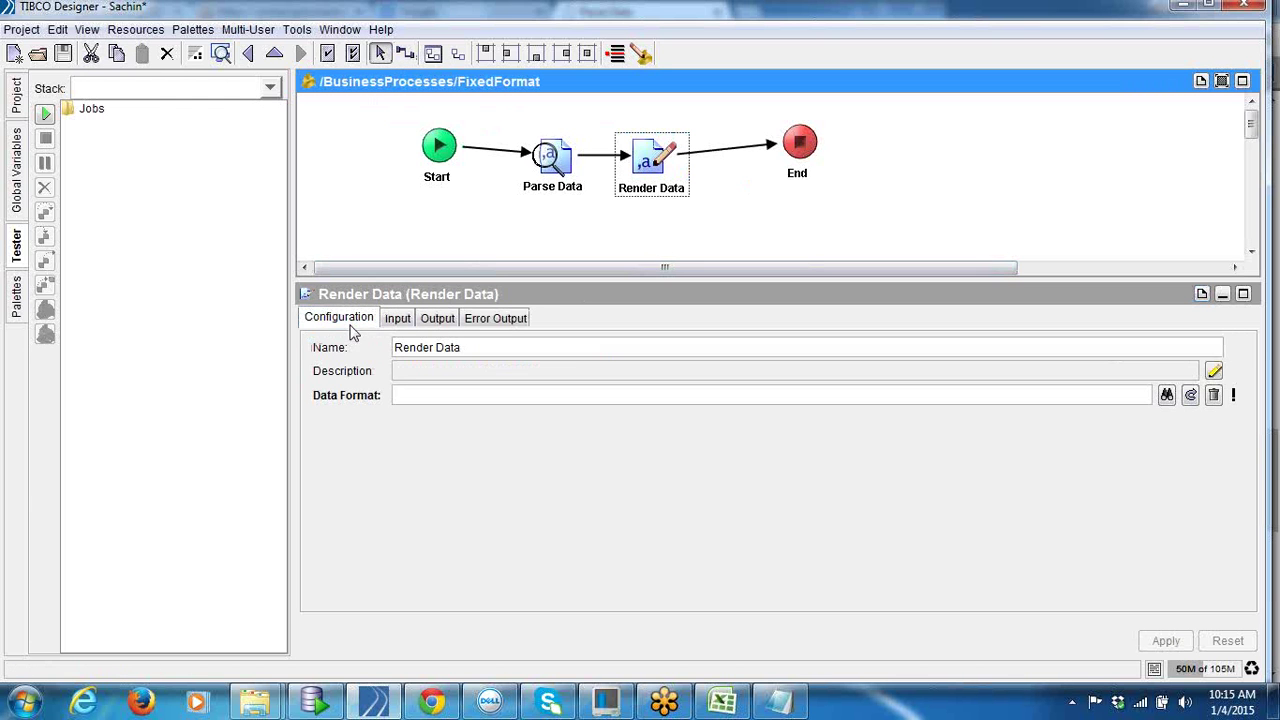
{"action": "left_click", "coordinate": [1166, 395]}
{"action": "double_click", "coordinate": [603, 208]}
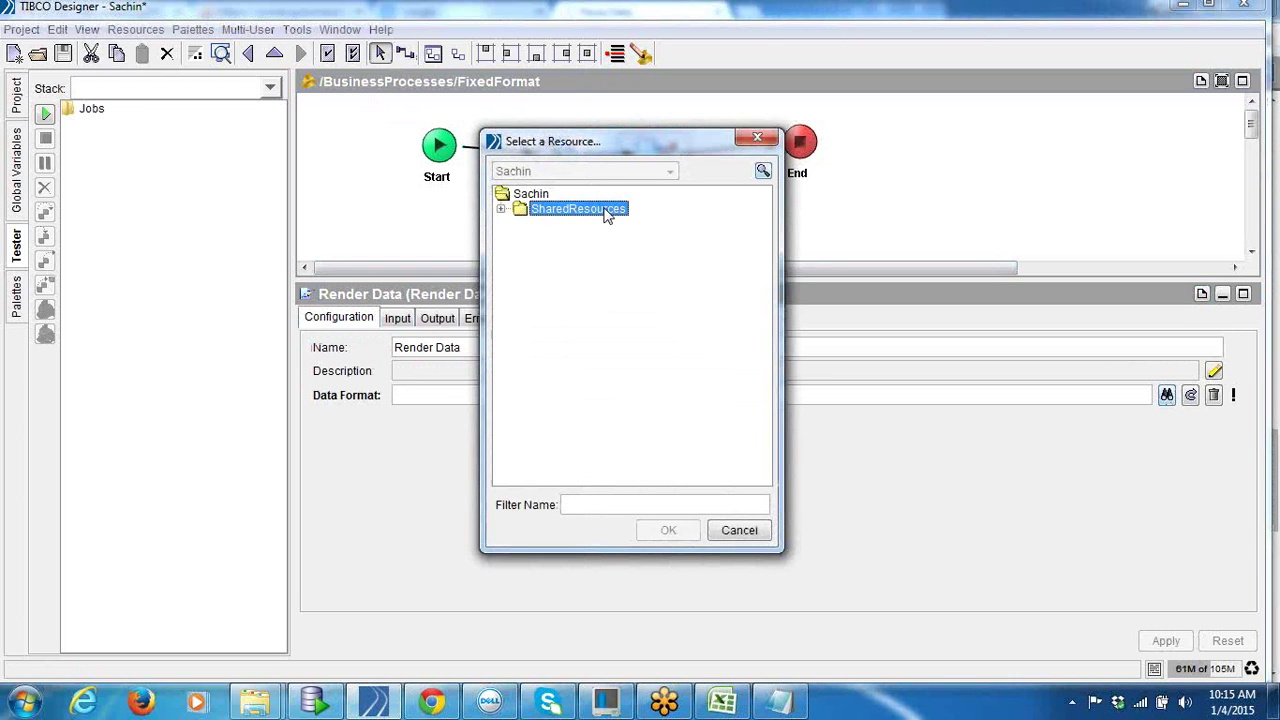
{"action": "left_click", "coordinate": [604, 224]}
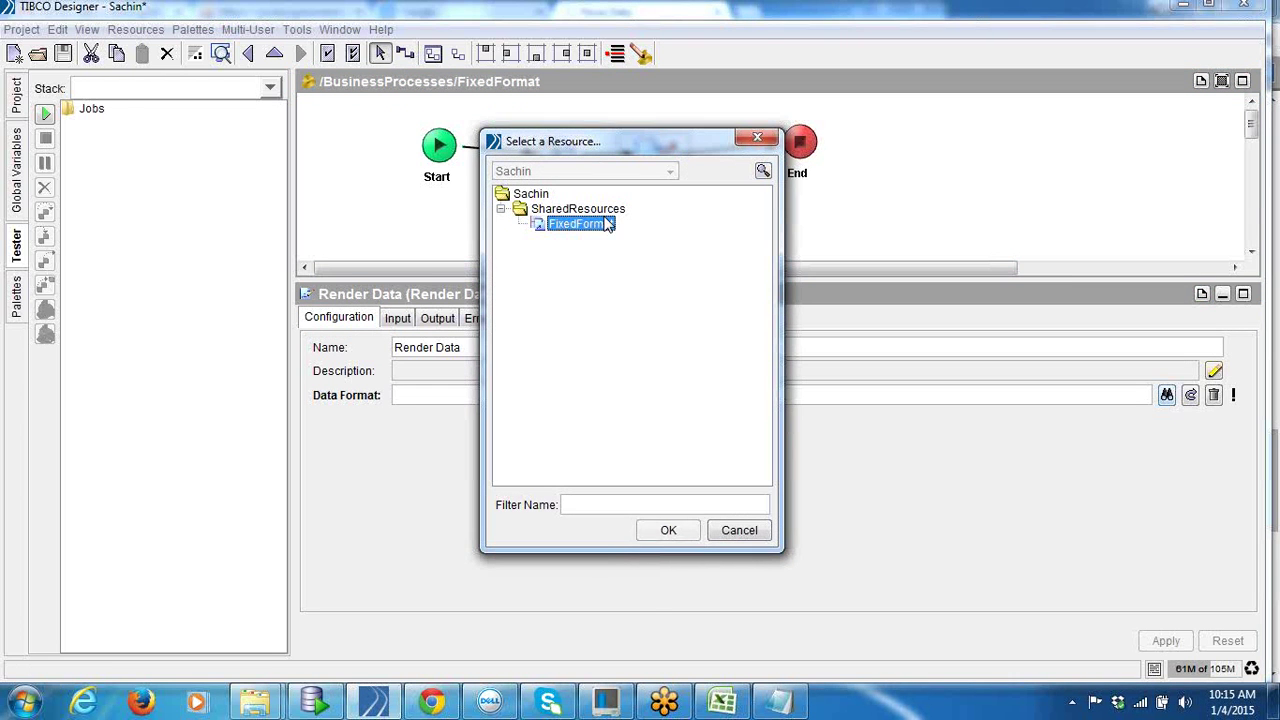
{"action": "left_click", "coordinate": [668, 530]}
{"action": "left_click", "coordinate": [1181, 645]}
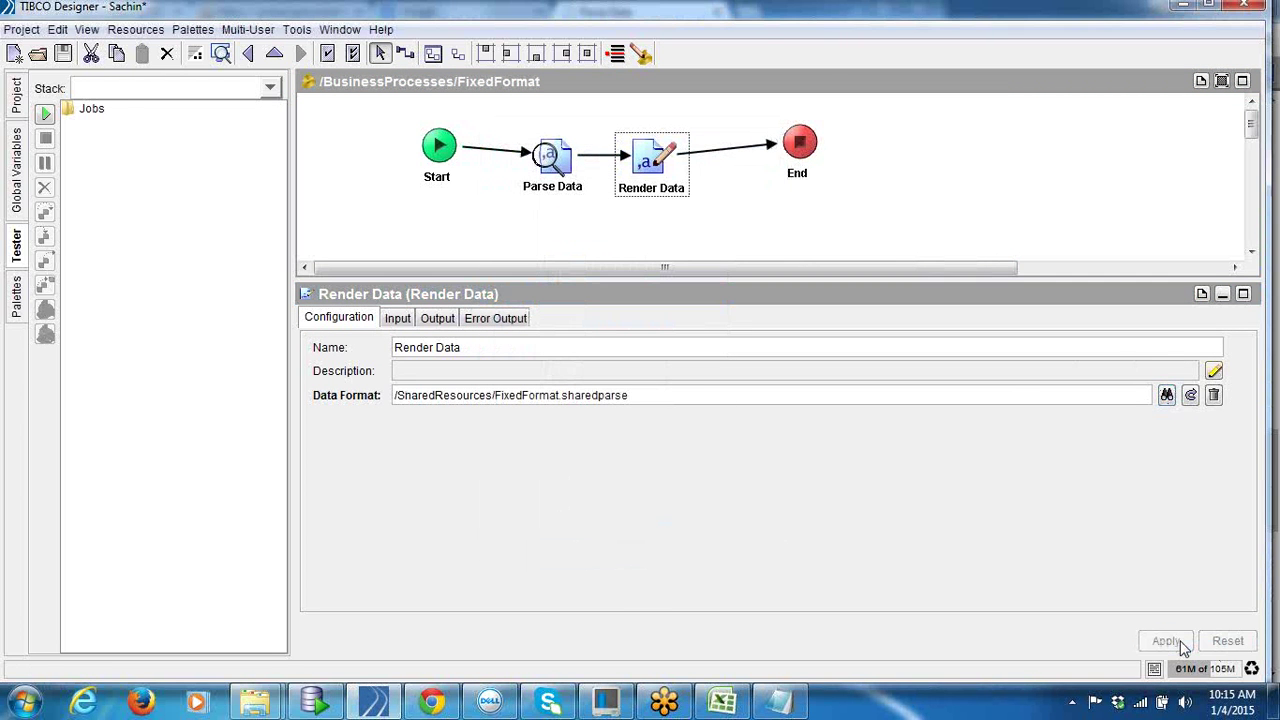
Step: Expand Rows and member in the Render Data input and examine the activity's output schema
{"action": "left_click", "coordinate": [397, 318]}
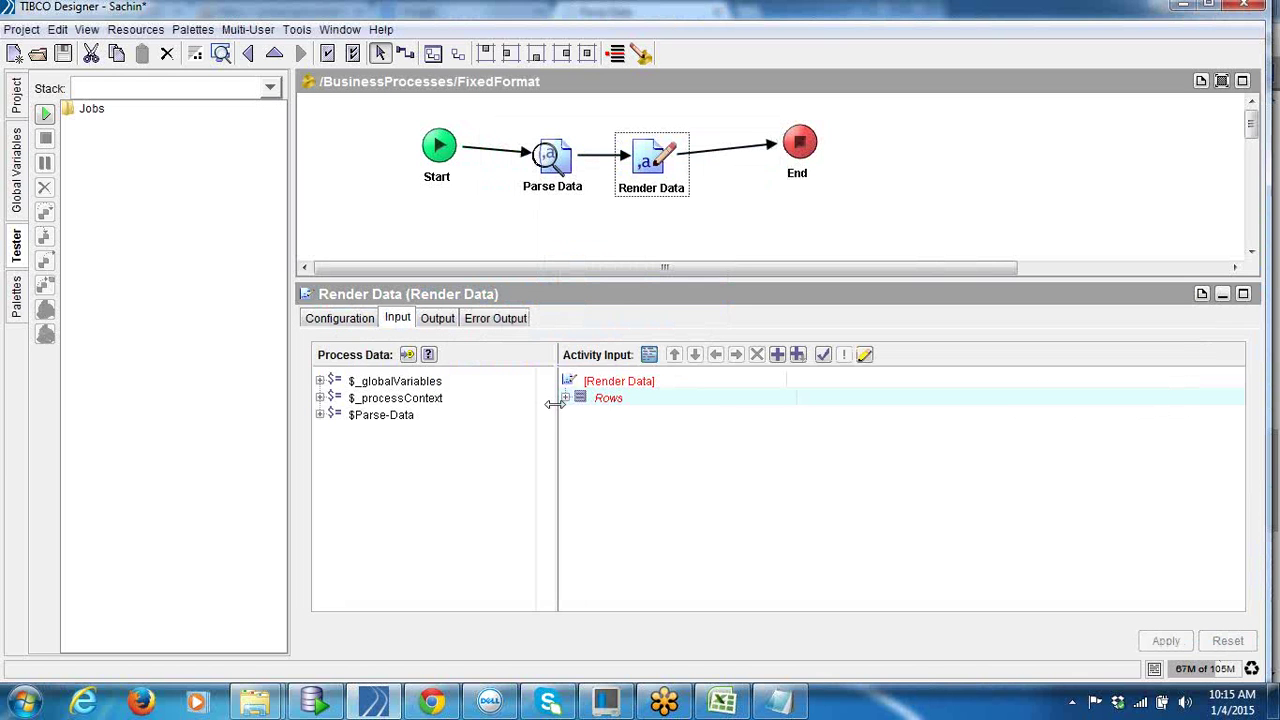
{"action": "left_click", "coordinate": [566, 399]}
{"action": "left_click", "coordinate": [575, 413]}
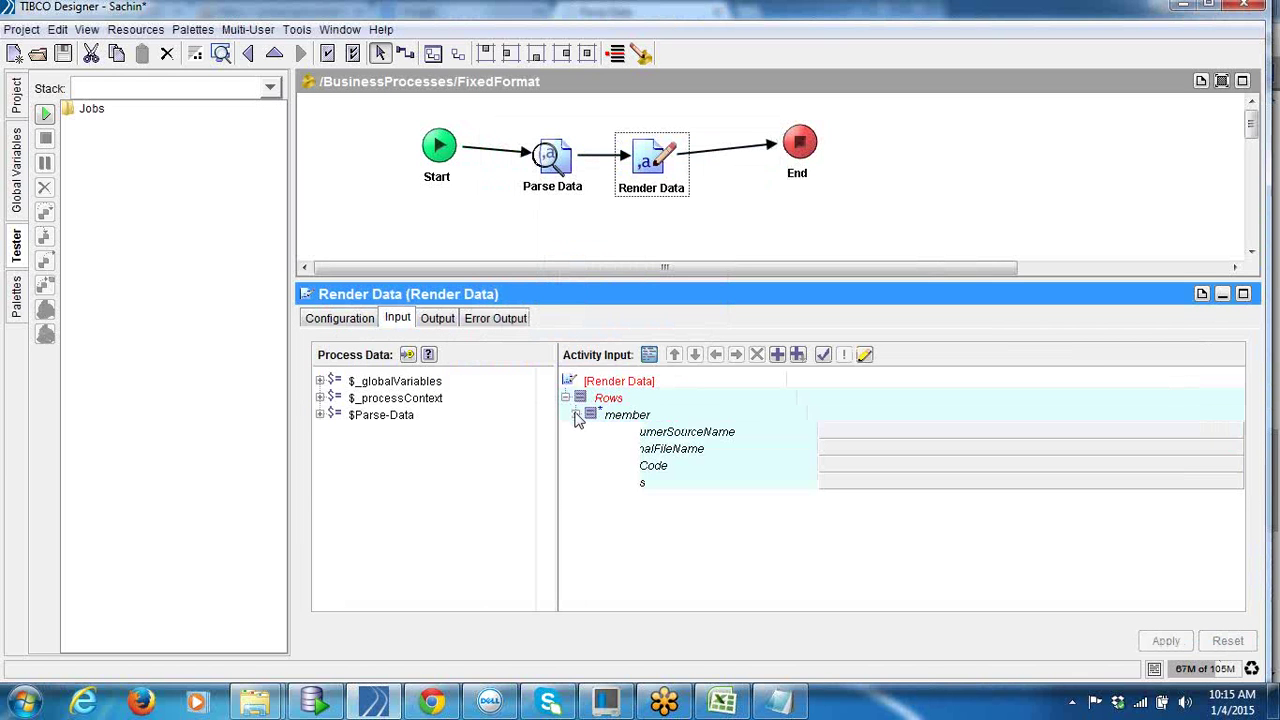
{"action": "left_click", "coordinate": [445, 318]}
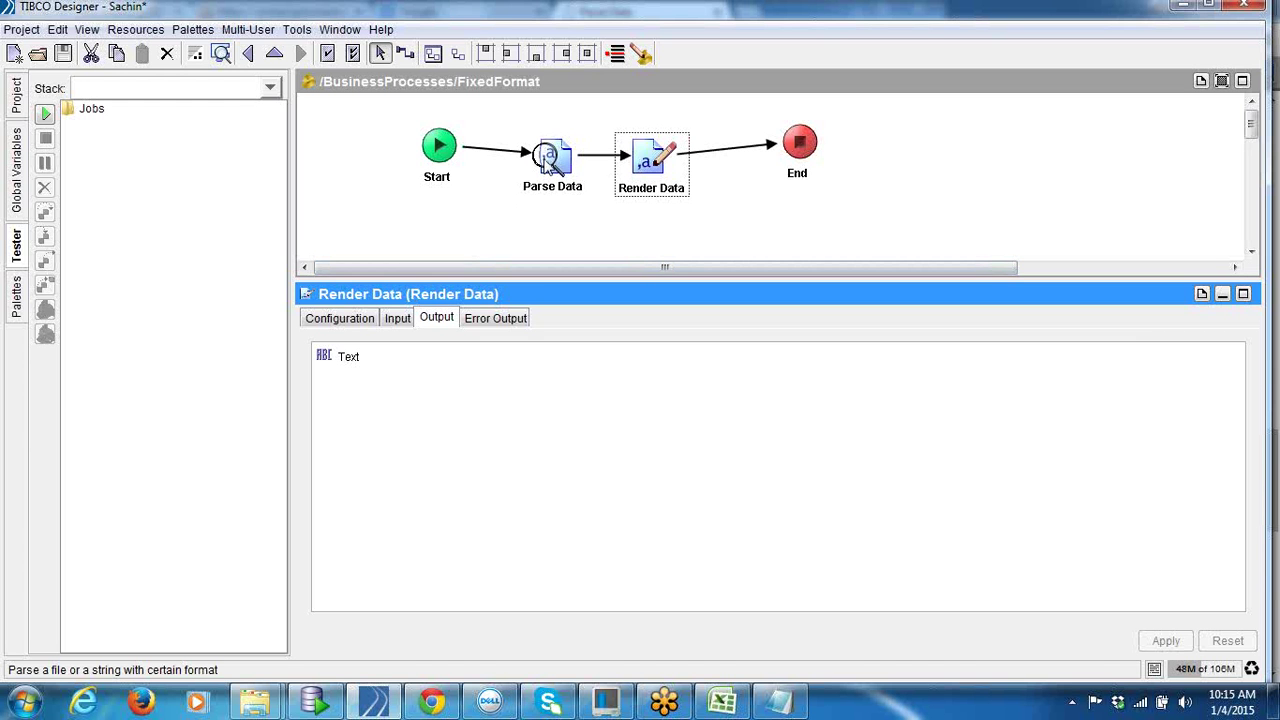
Step: Review the configuration, input mapping and output schema of Parse Data
{"action": "left_click", "coordinate": [549, 162]}
{"action": "left_click", "coordinate": [364, 320]}
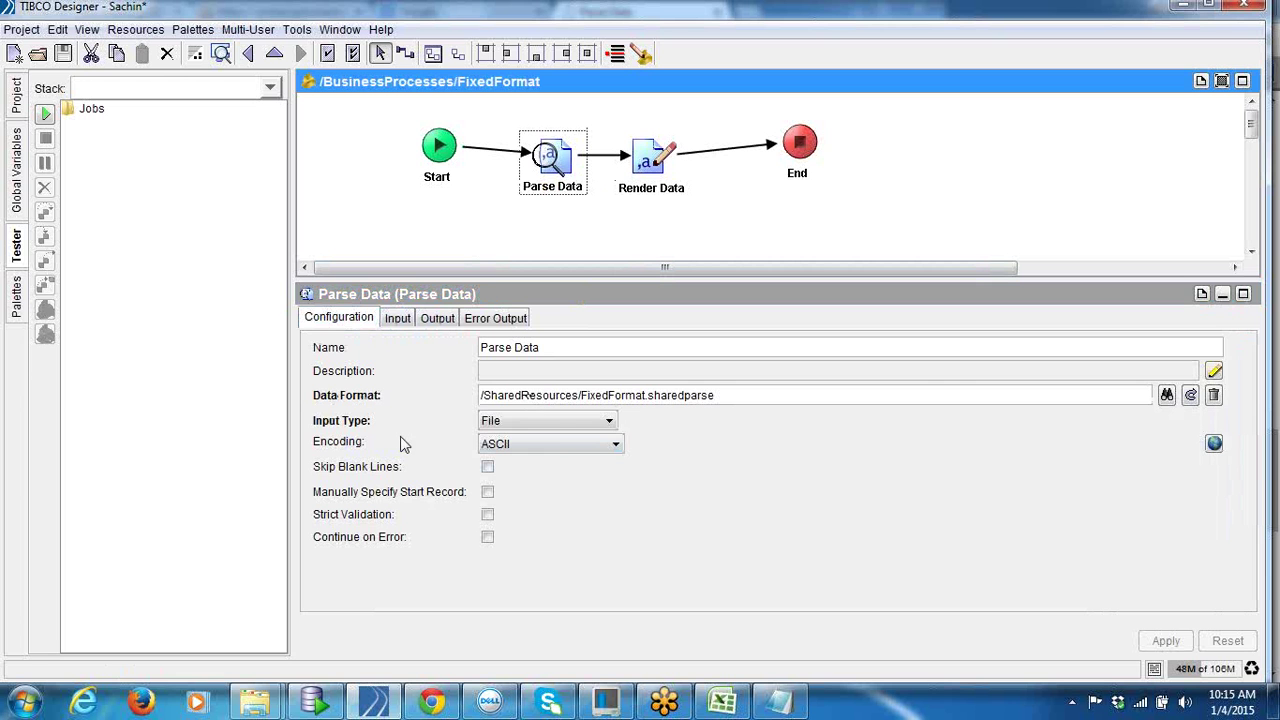
{"action": "left_click", "coordinate": [399, 319]}
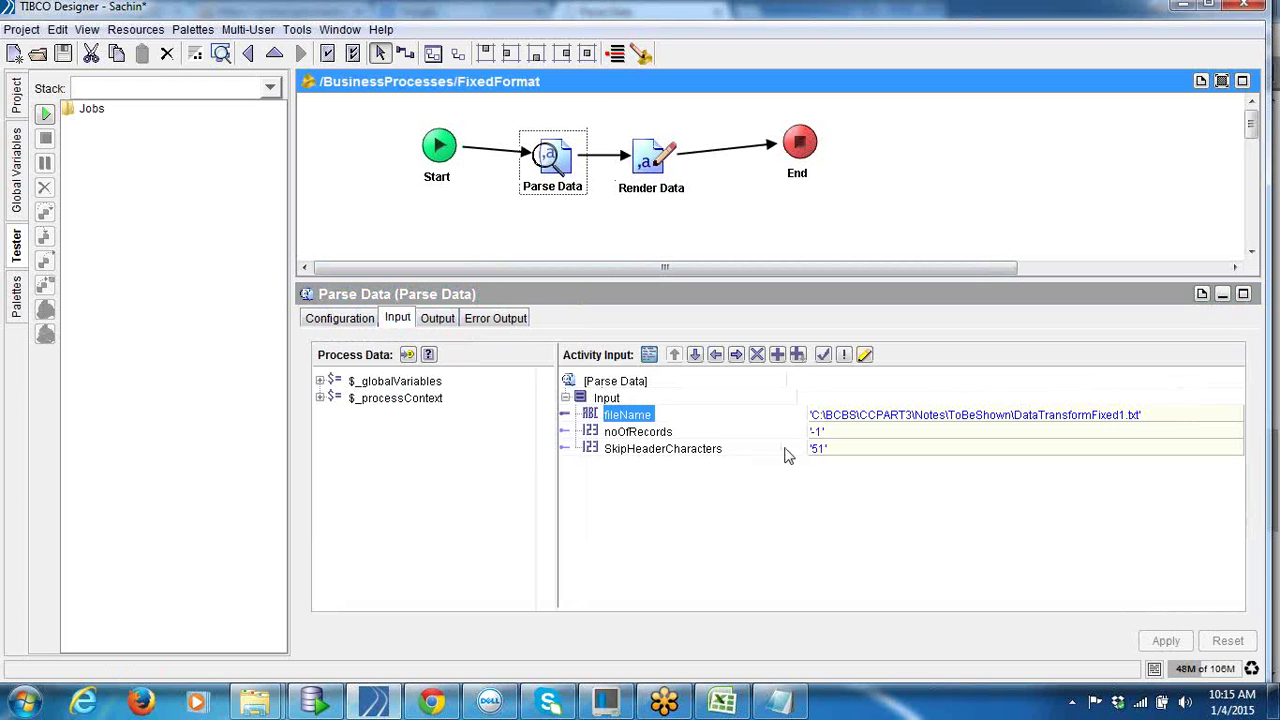
{"action": "left_click", "coordinate": [446, 318]}
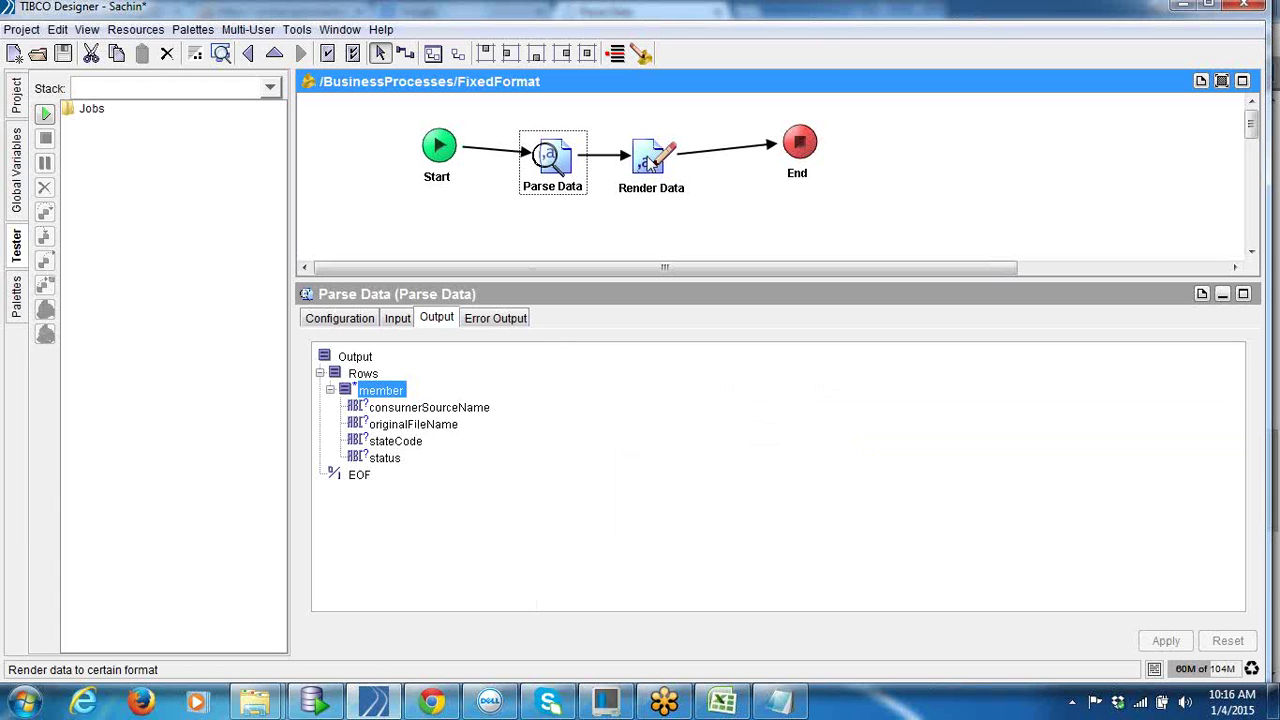
Step: Map the member element of the Parse Data output to member in the Render Data input as a copy of each member, and apply it
{"action": "left_click", "coordinate": [648, 165]}
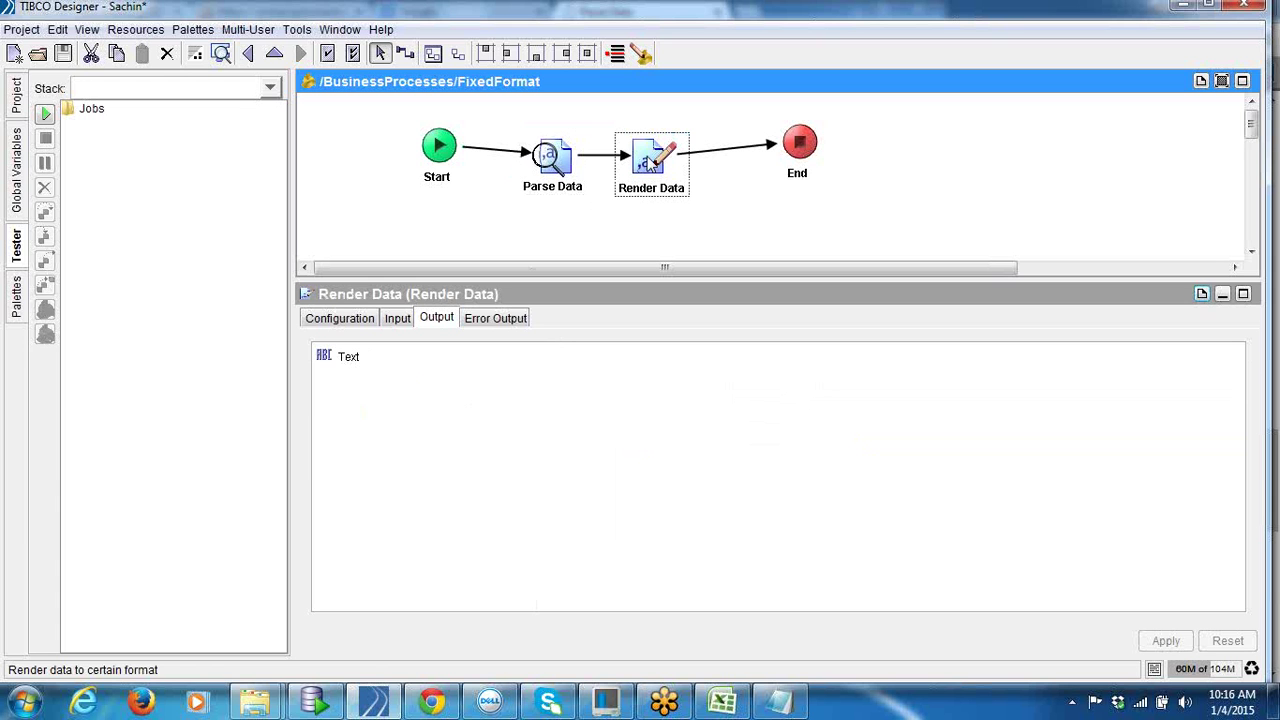
{"action": "left_click", "coordinate": [399, 324]}
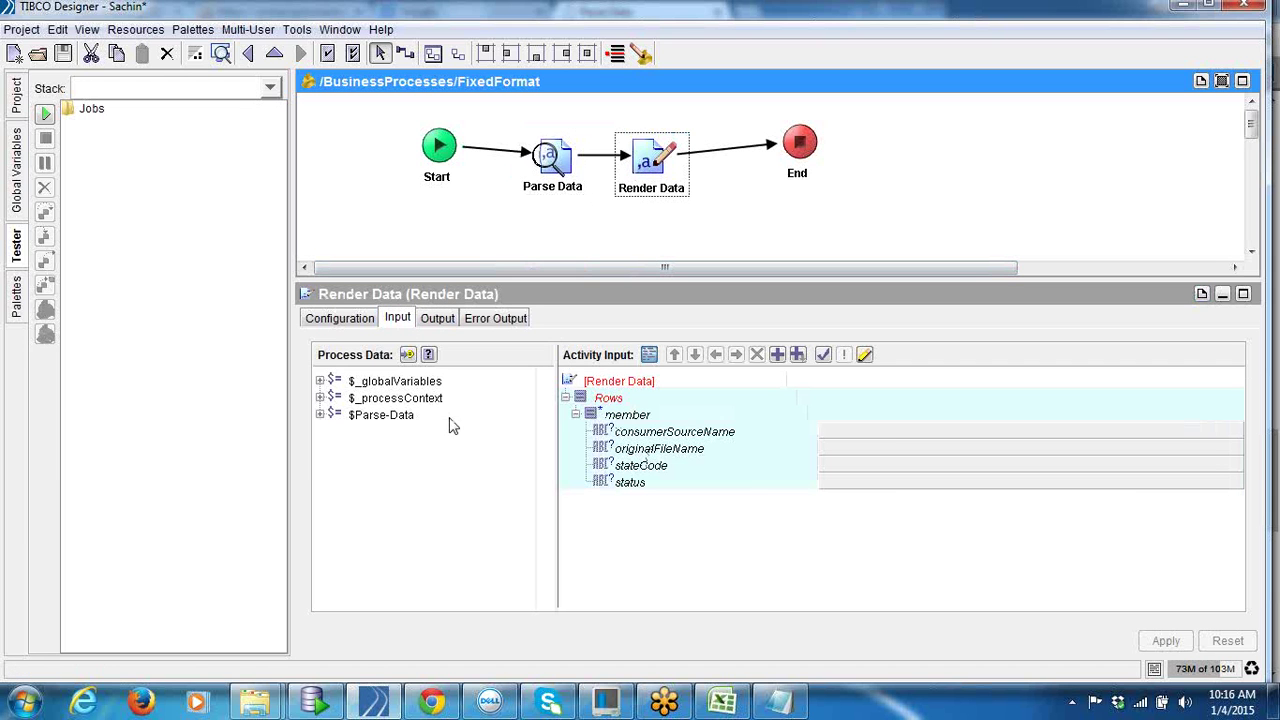
{"action": "double_click", "coordinate": [405, 418]}
{"action": "double_click", "coordinate": [388, 434]}
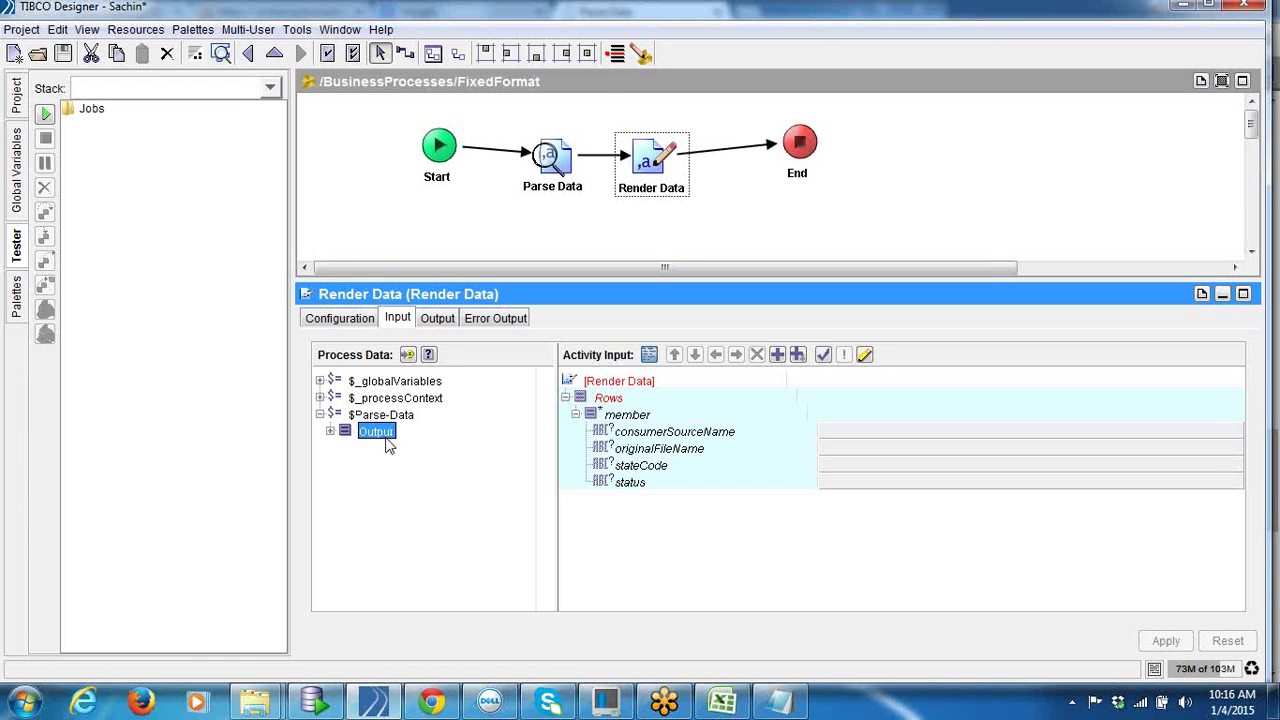
{"action": "double_click", "coordinate": [388, 449]}
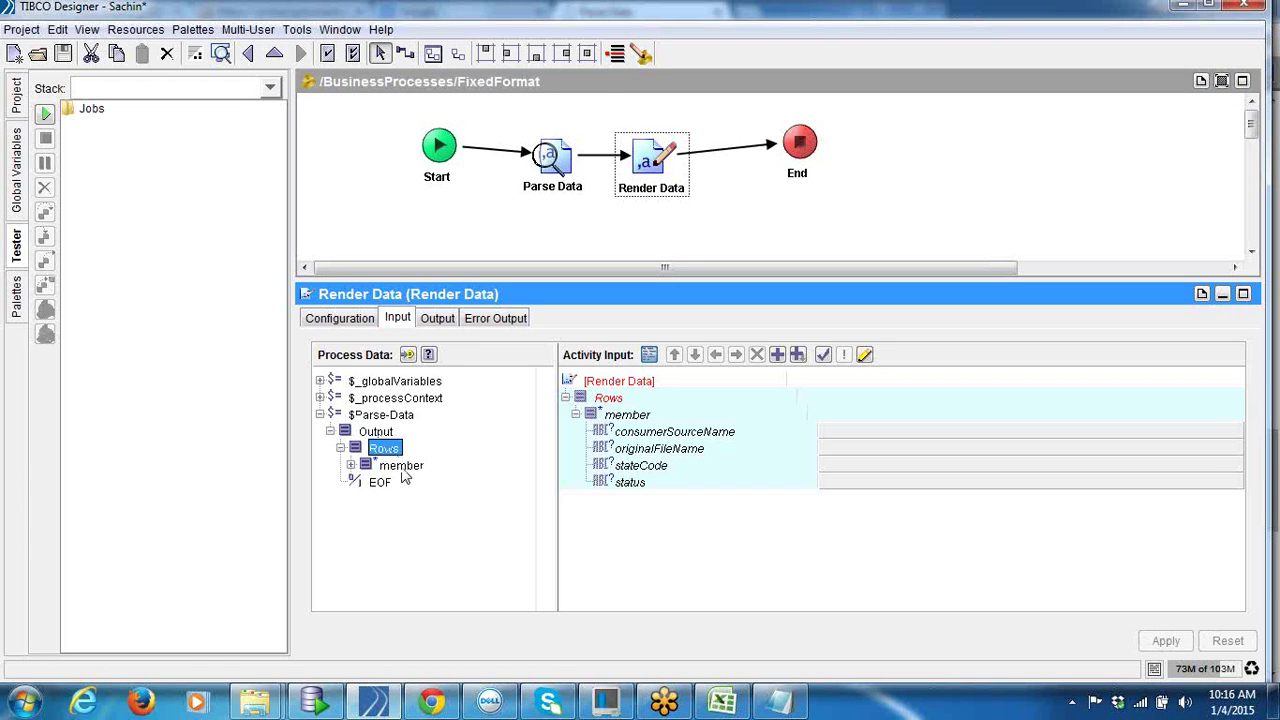
{"action": "left_click", "coordinate": [402, 467]}
{"action": "double_click", "coordinate": [403, 470]}
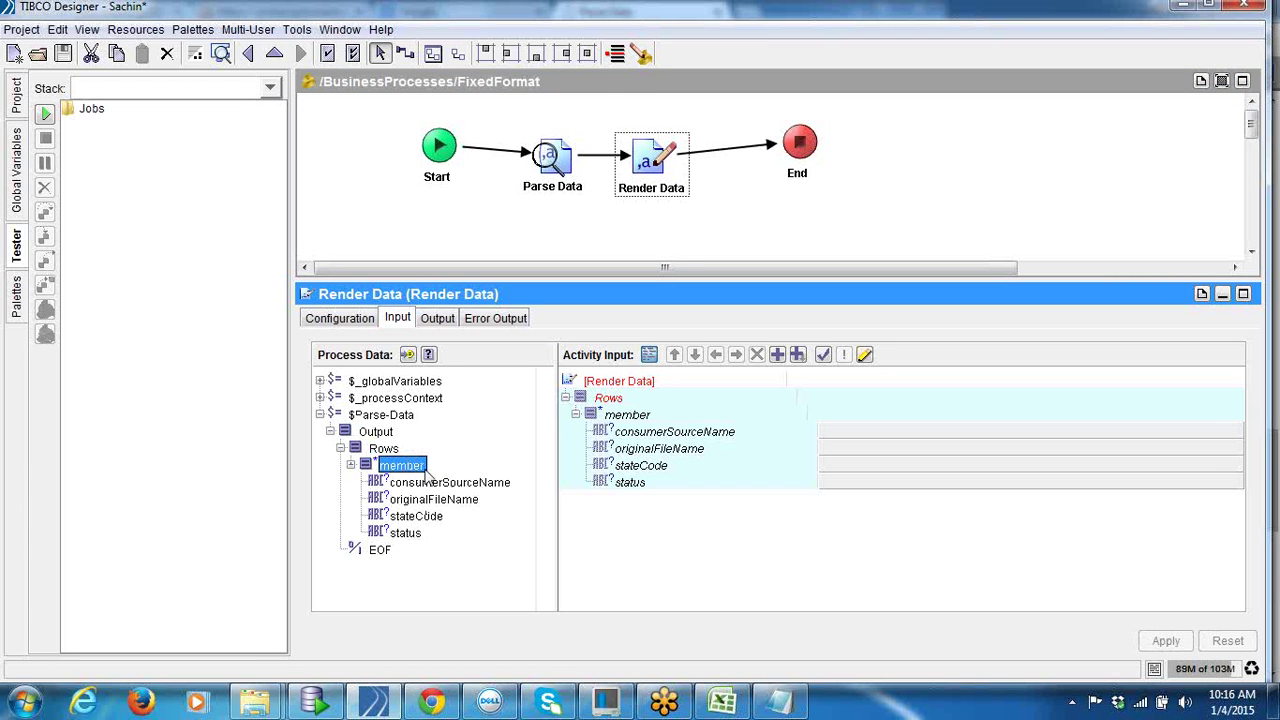
{"action": "left_click_drag", "start_coordinate": [421, 474], "coordinate": [600, 418]}
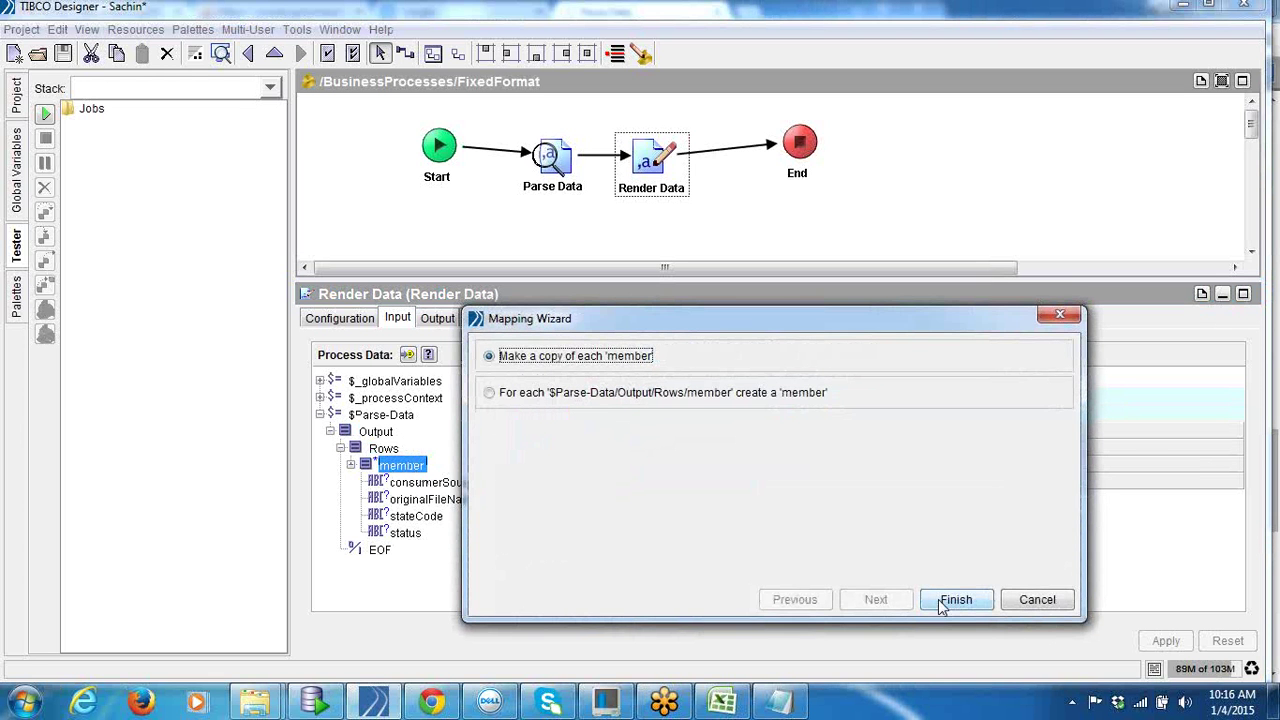
{"action": "left_click", "coordinate": [940, 603]}
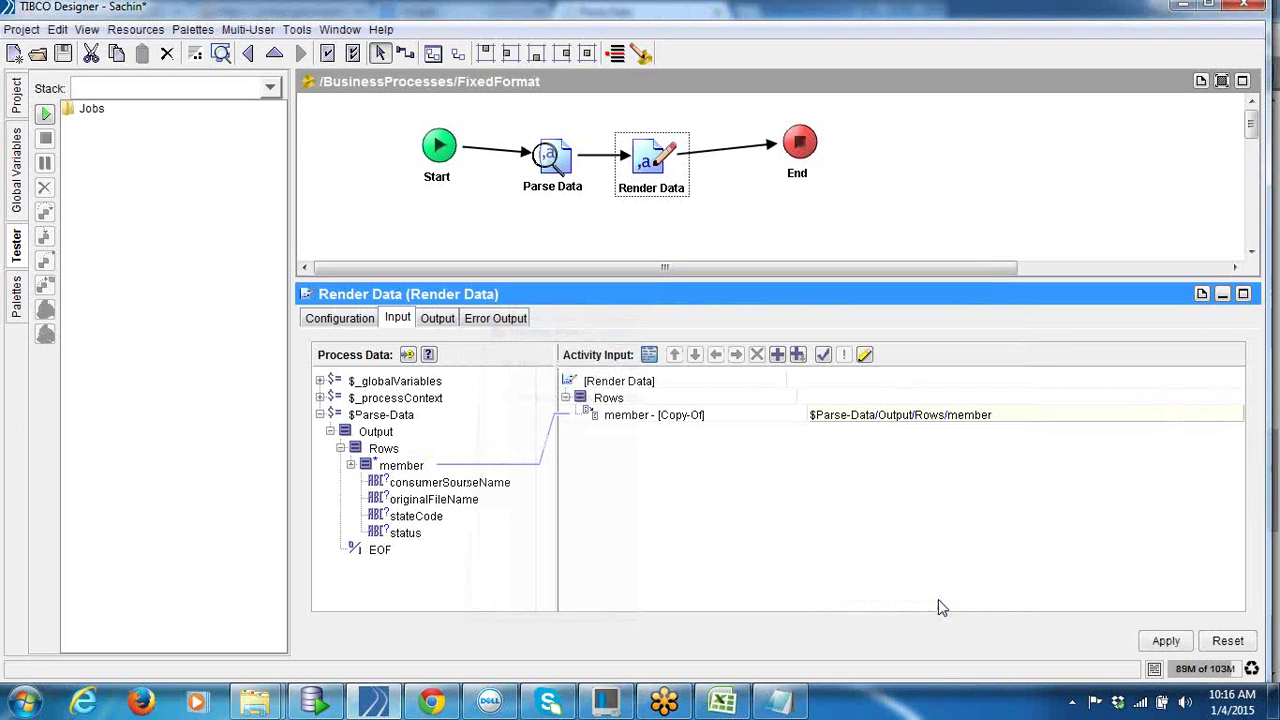
{"action": "left_click", "coordinate": [660, 418]}
{"action": "left_click", "coordinate": [1166, 640]}
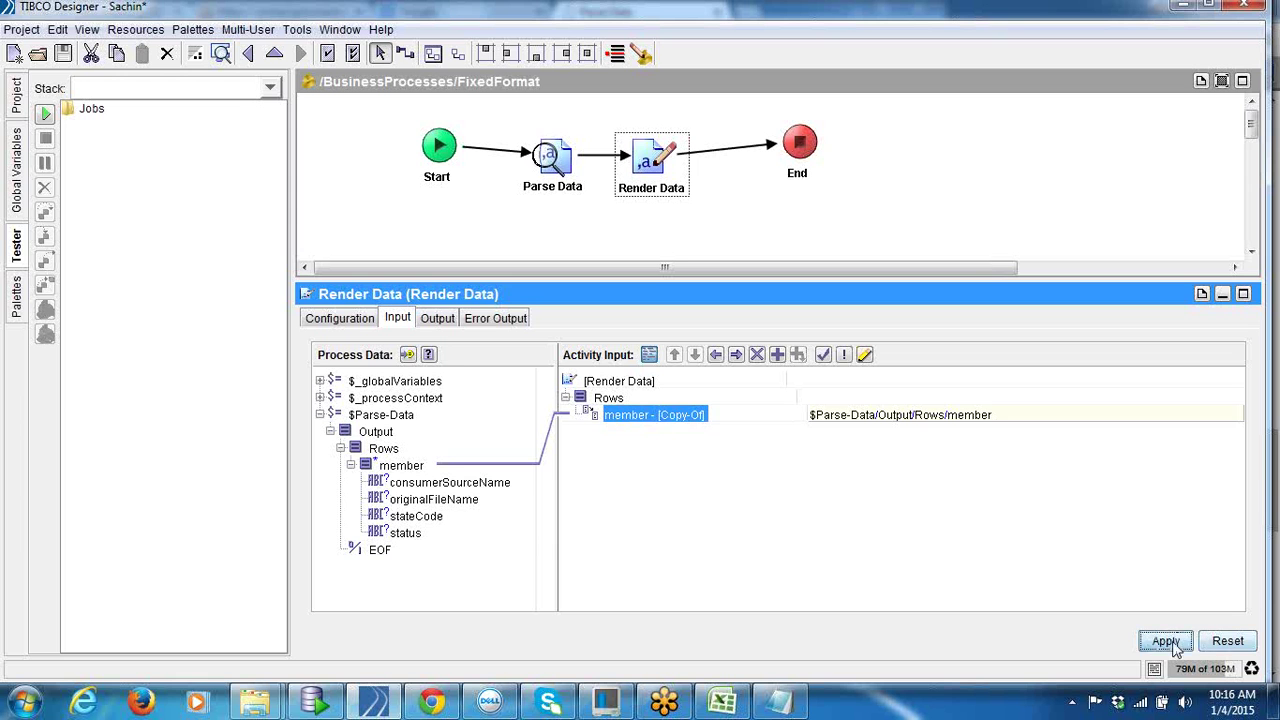
Step: Check the Render Data output schema, save the project, and load and start the current FixedFormat process in the tester
{"action": "left_click", "coordinate": [436, 319]}
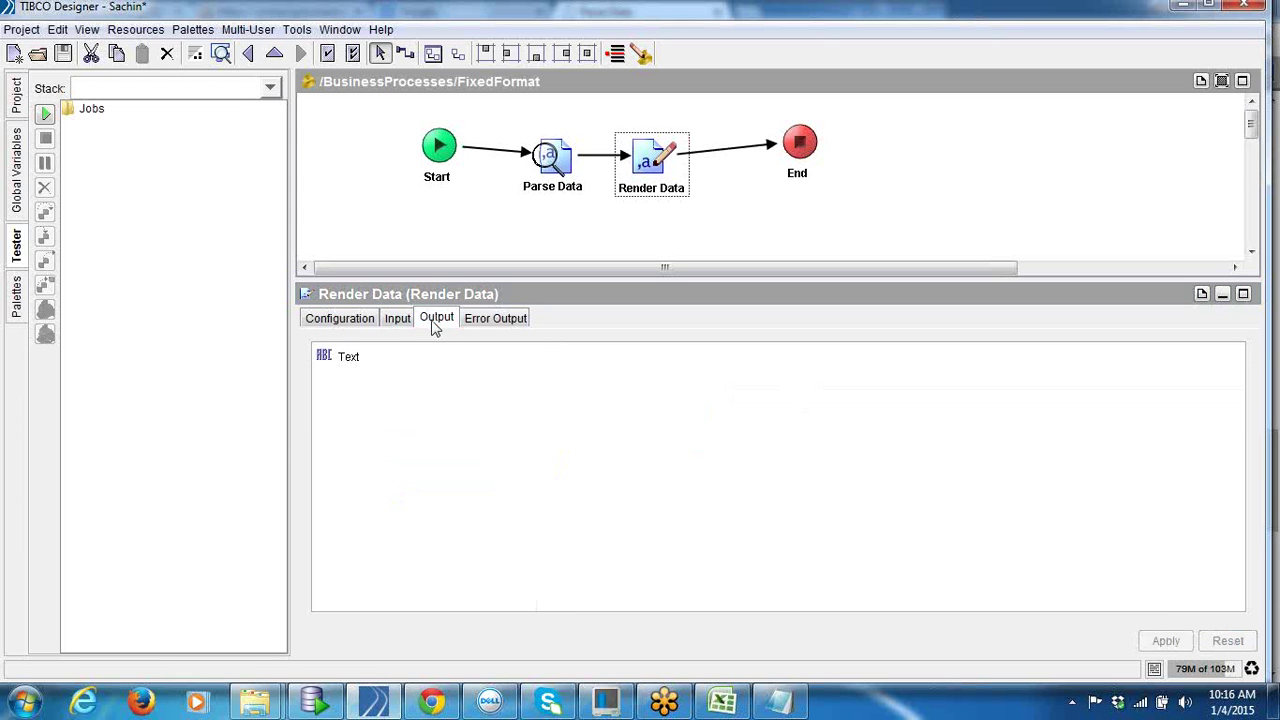
{"action": "left_click", "coordinate": [63, 55]}
{"action": "left_click", "coordinate": [45, 113]}
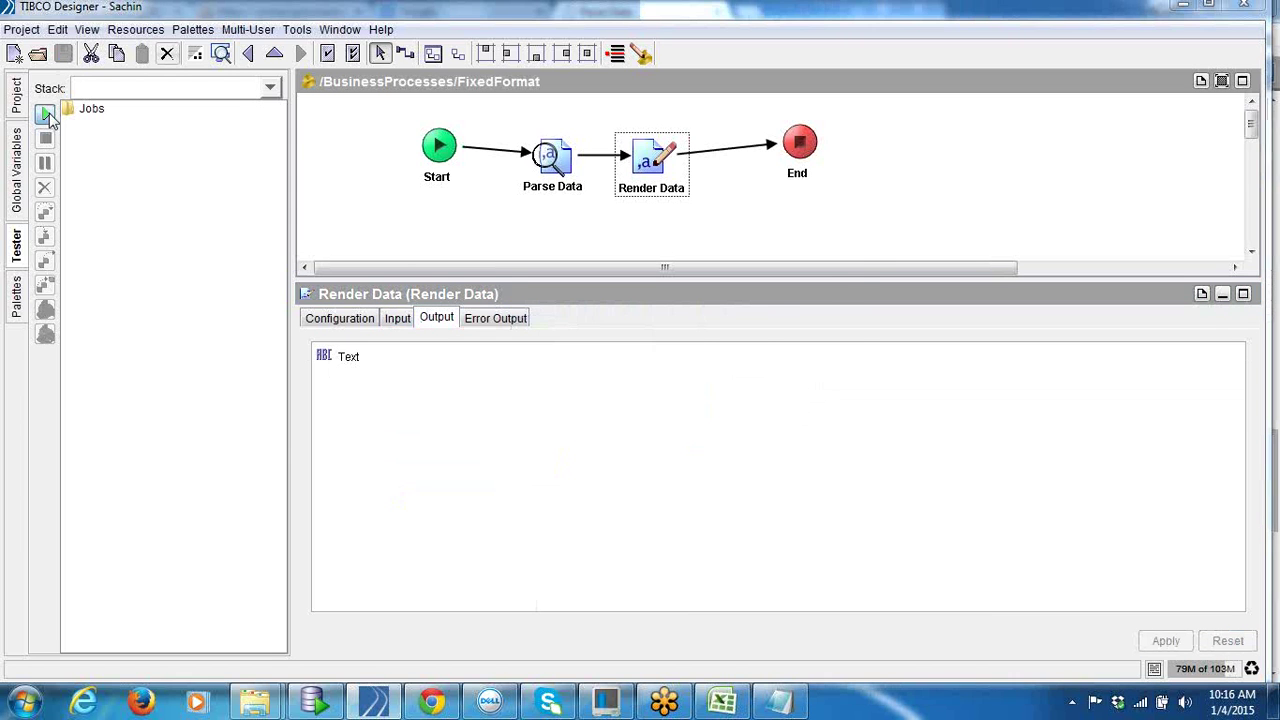
{"action": "left_click", "coordinate": [808, 485]}
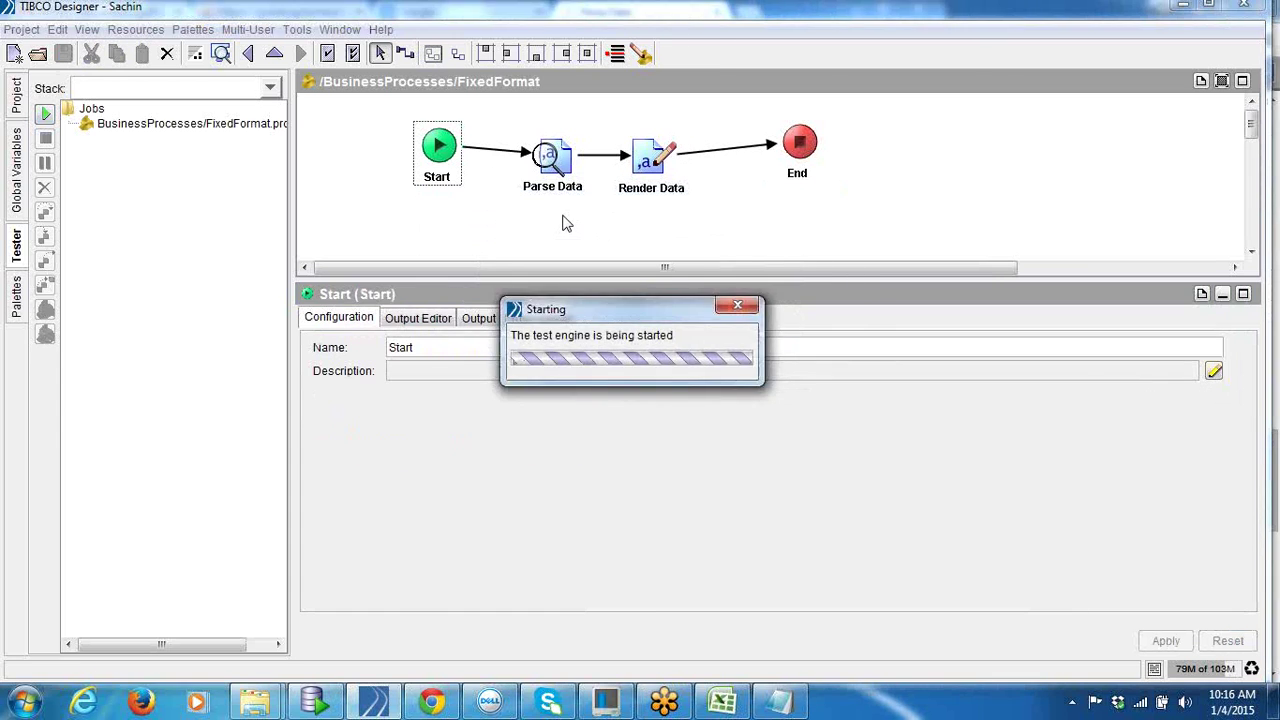
Step: Examine the member records in the Render Data input data and the rendered records in its output text
{"action": "left_click", "coordinate": [637, 188]}
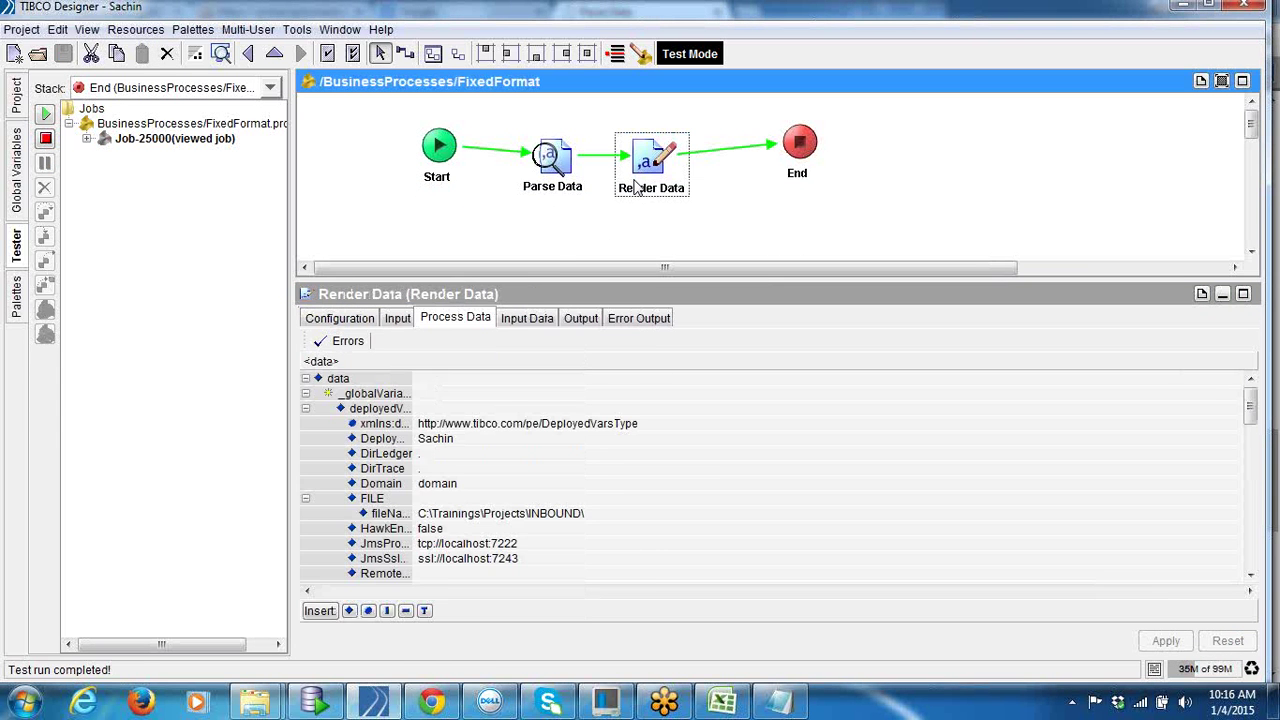
{"action": "left_click", "coordinate": [547, 322]}
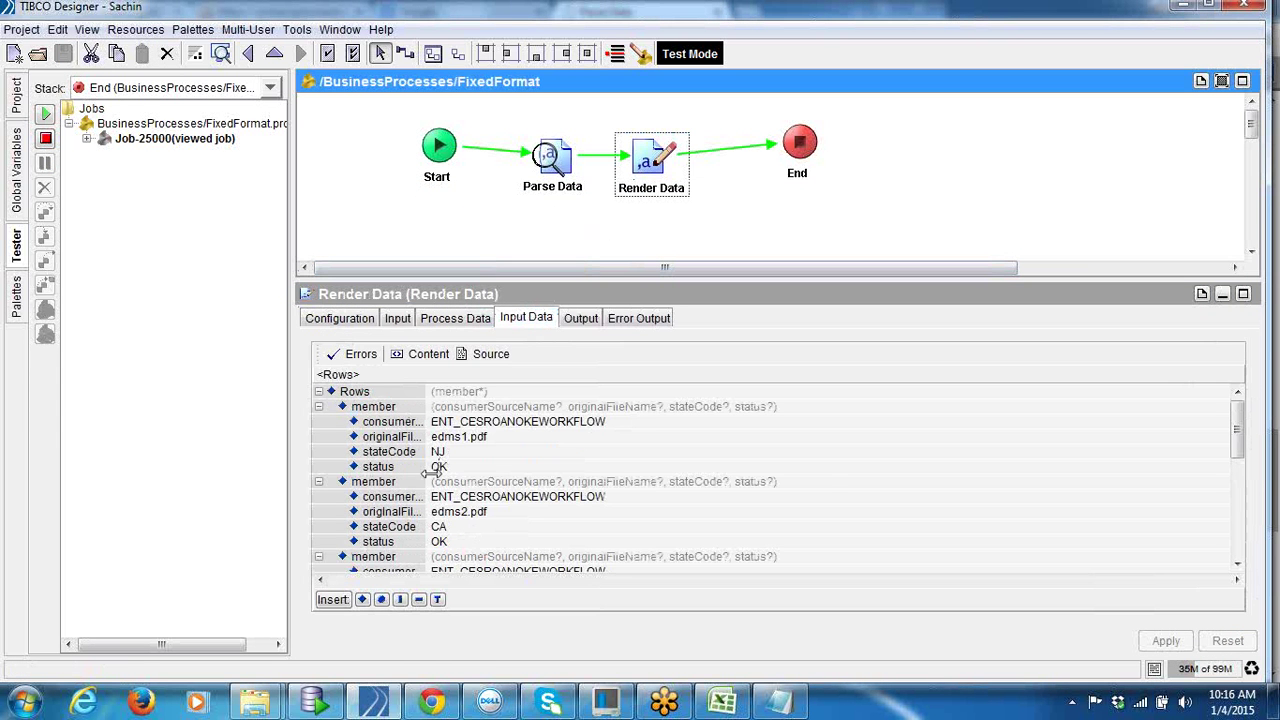
{"action": "left_click_drag", "start_coordinate": [425, 476], "coordinate": [494, 478]}
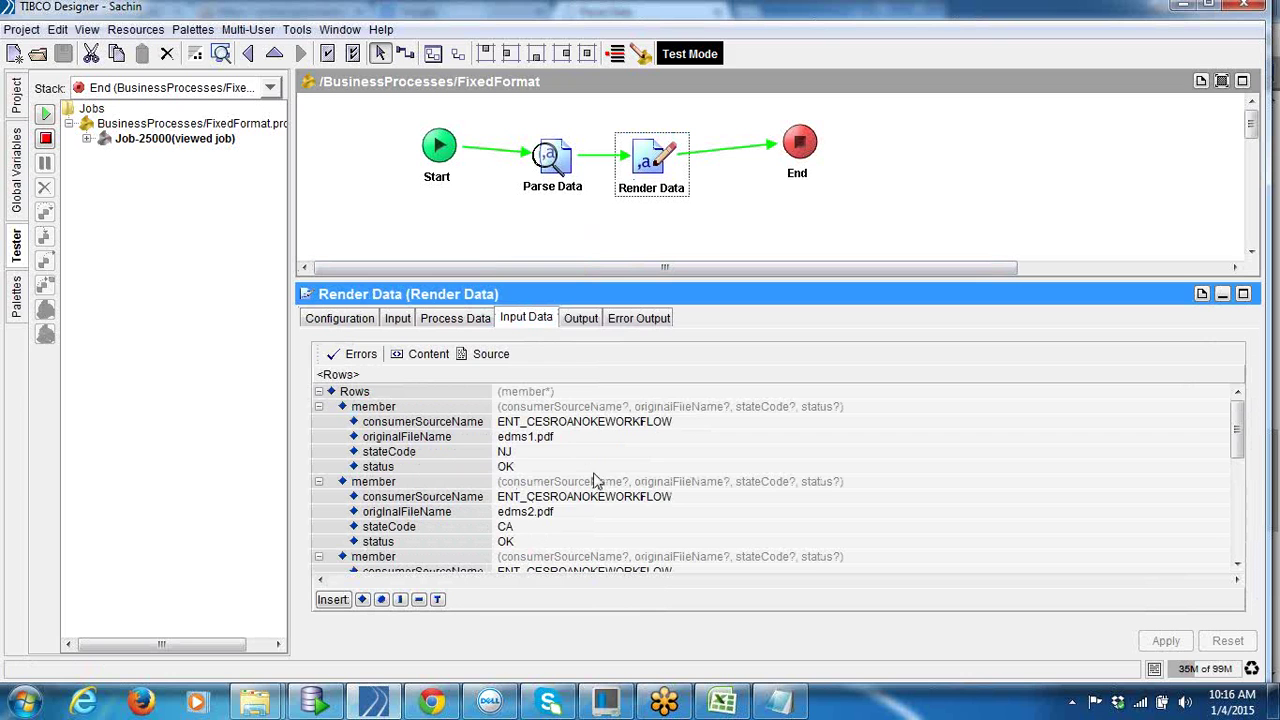
{"action": "left_click", "coordinate": [584, 318]}
{"action": "left_click", "coordinate": [742, 392]}
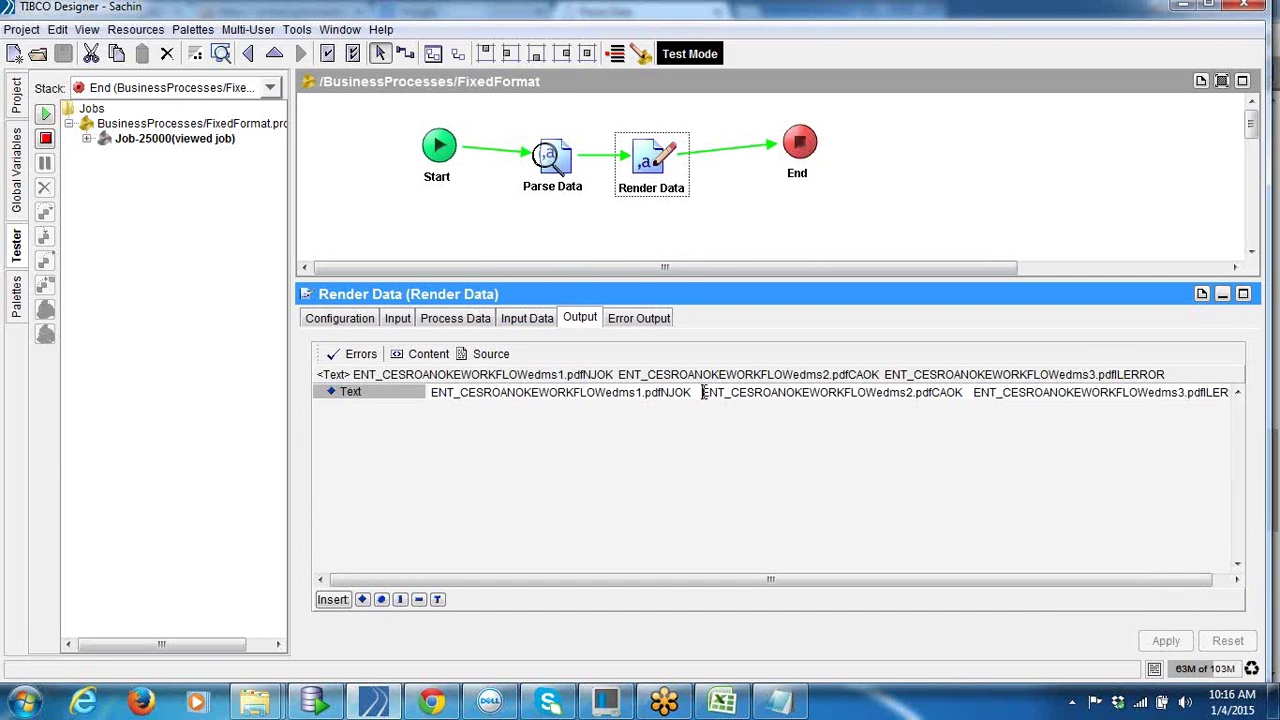
{"action": "left_click_drag", "start_coordinate": [703, 392], "coordinate": [931, 397]}
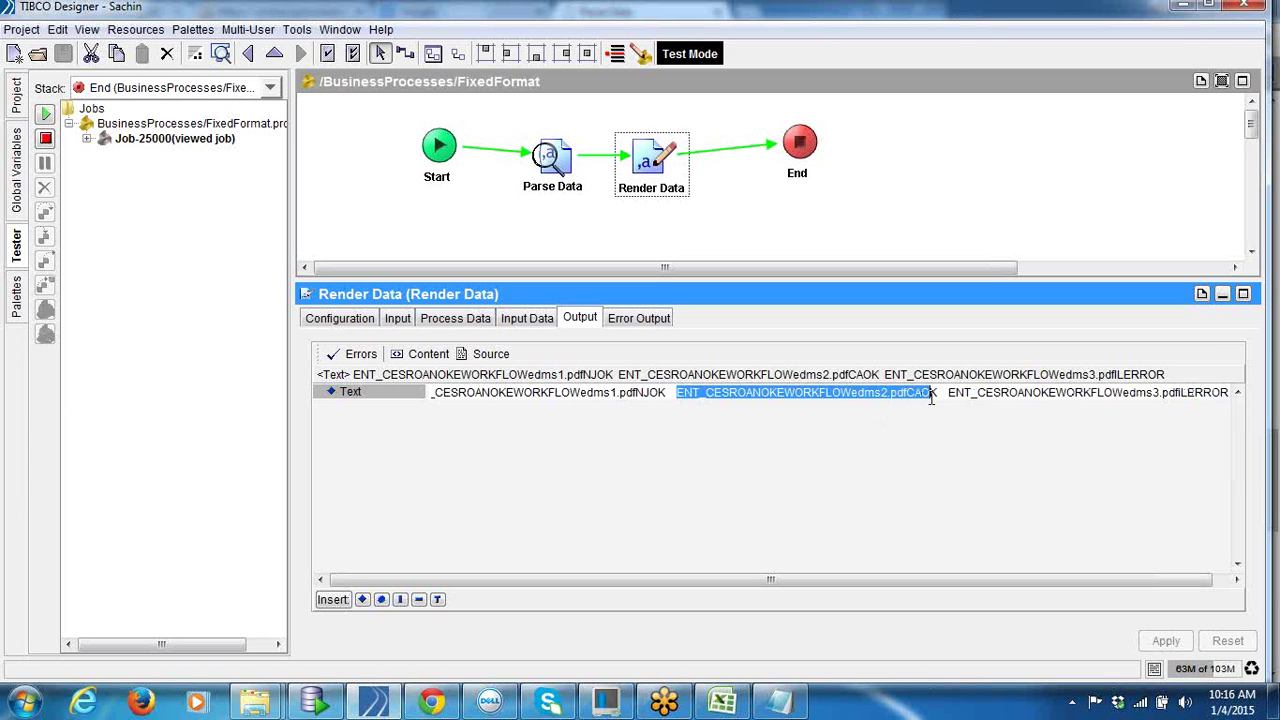
{"action": "left_click_drag", "start_coordinate": [1236, 393], "coordinate": [1168, 398]}
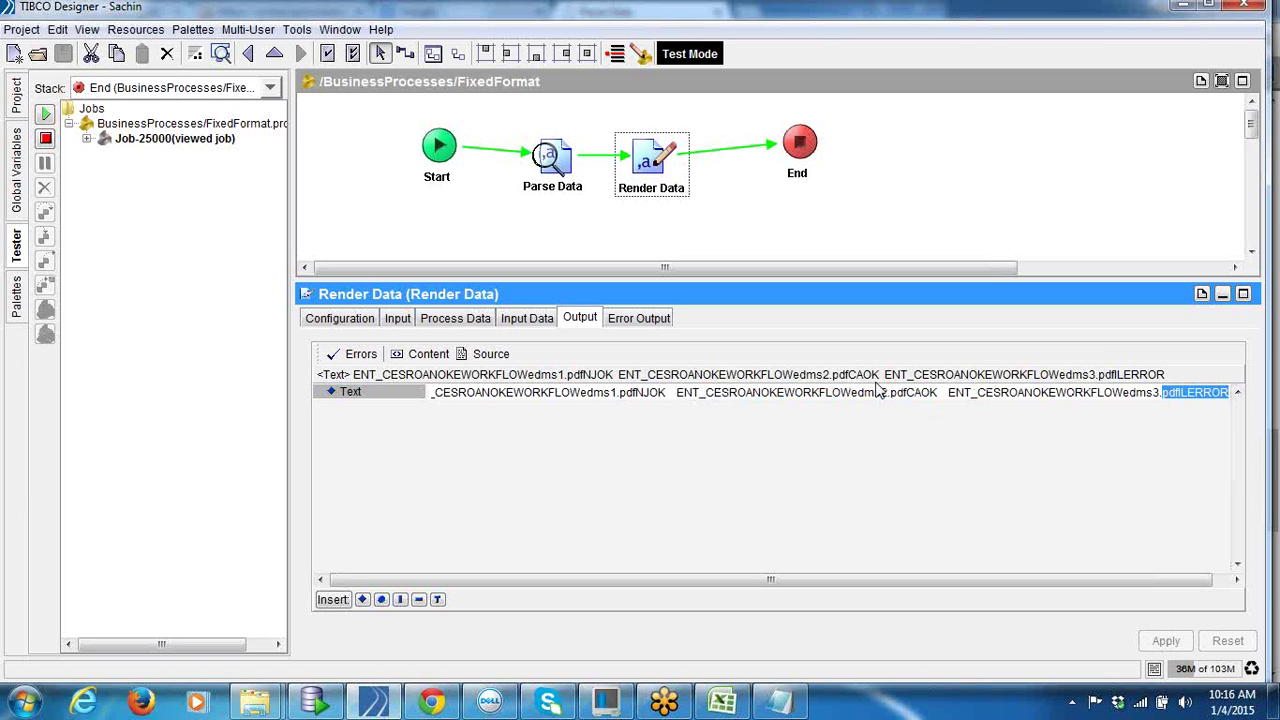
Step: Compare the rendered output text of Render Data with the member records in its input data
{"action": "double_click", "coordinate": [558, 392]}
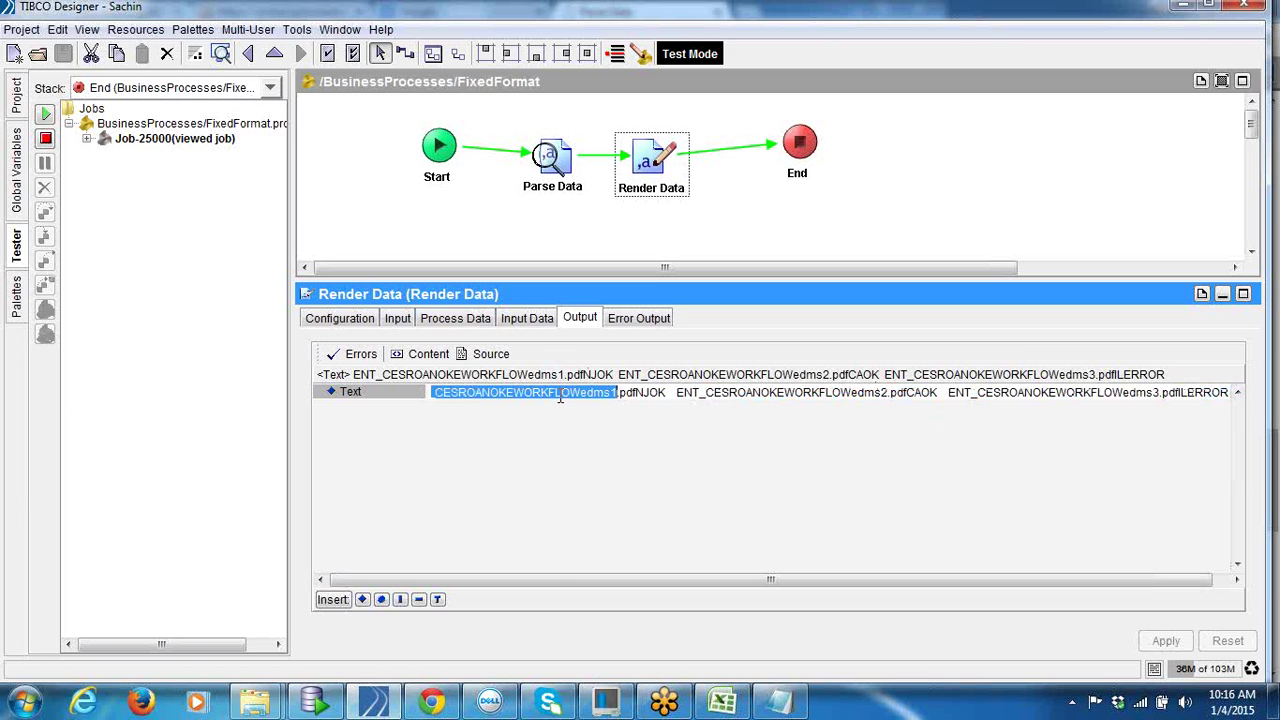
{"action": "left_click", "coordinate": [553, 585]}
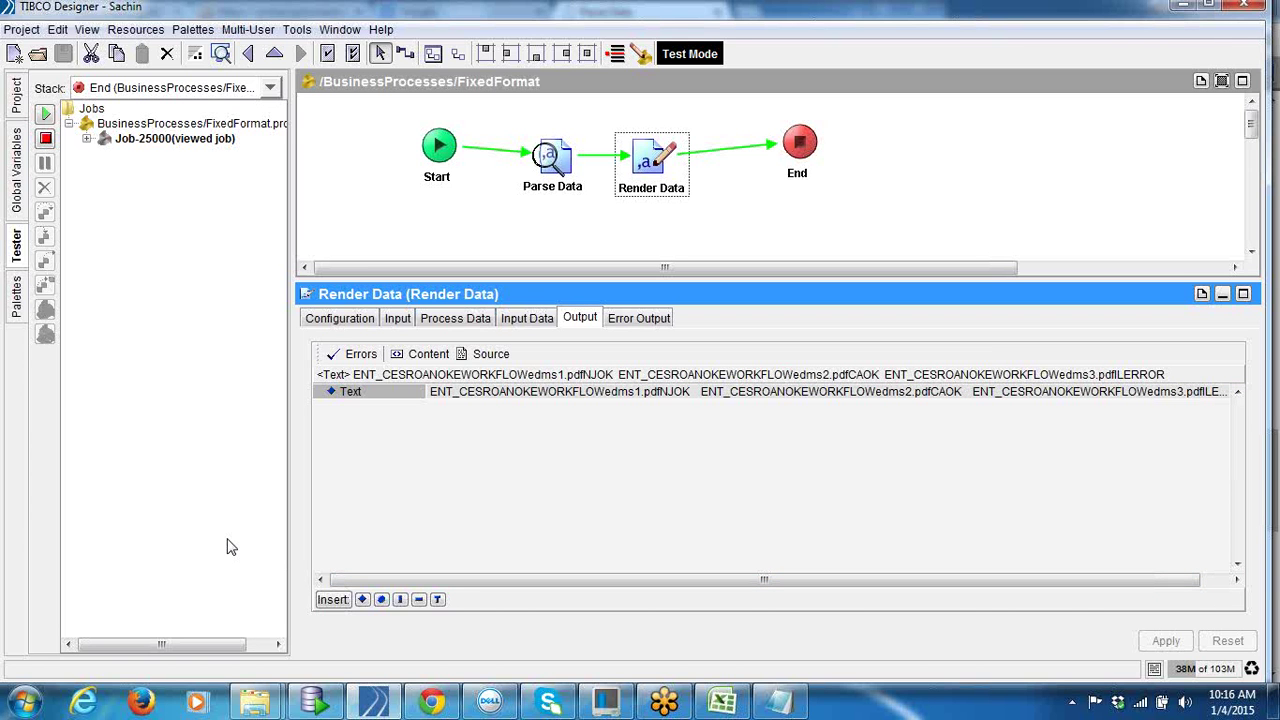
{"action": "left_click", "coordinate": [363, 318]}
{"action": "left_click", "coordinate": [503, 318]}
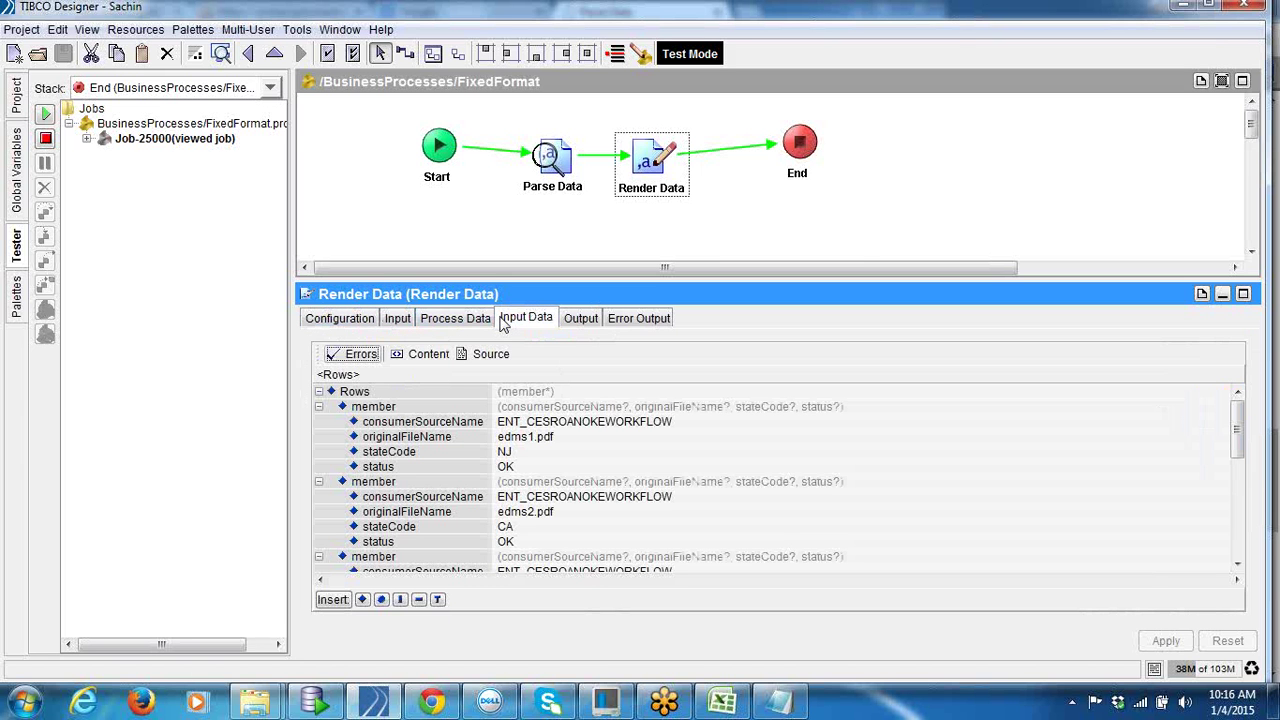
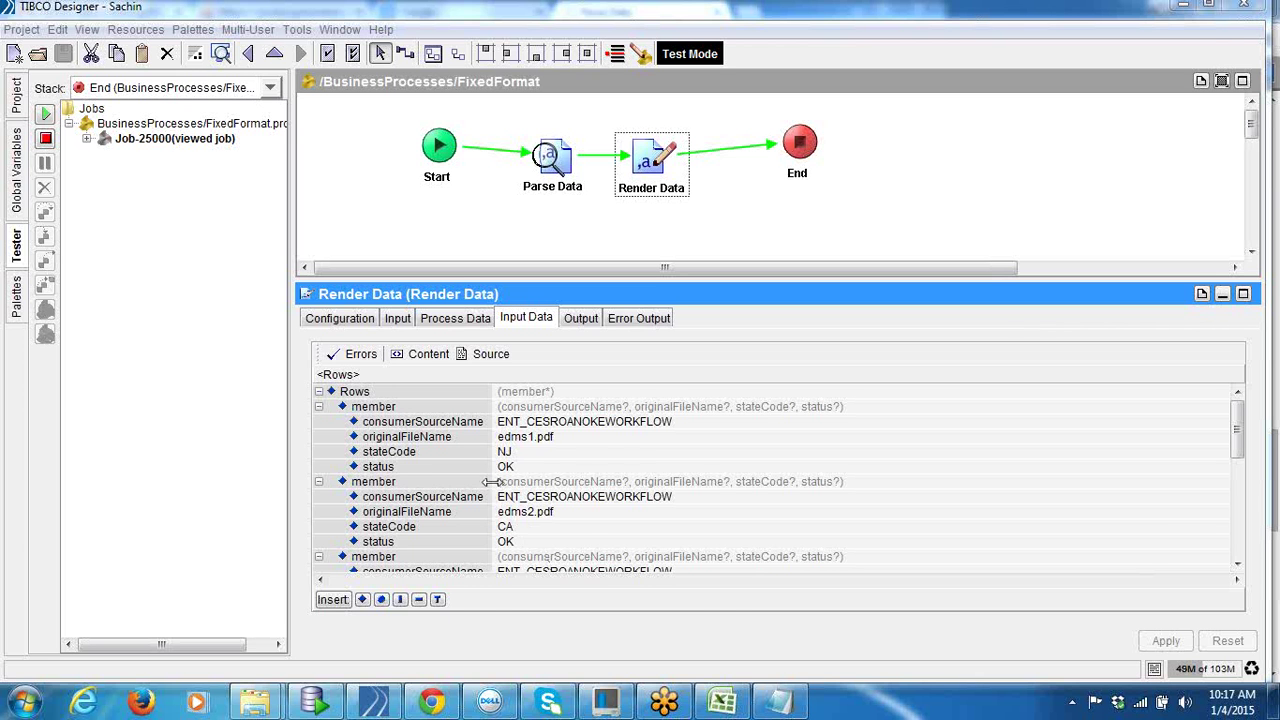
{"action": "left_click_drag", "start_coordinate": [493, 482], "coordinate": [588, 561]}
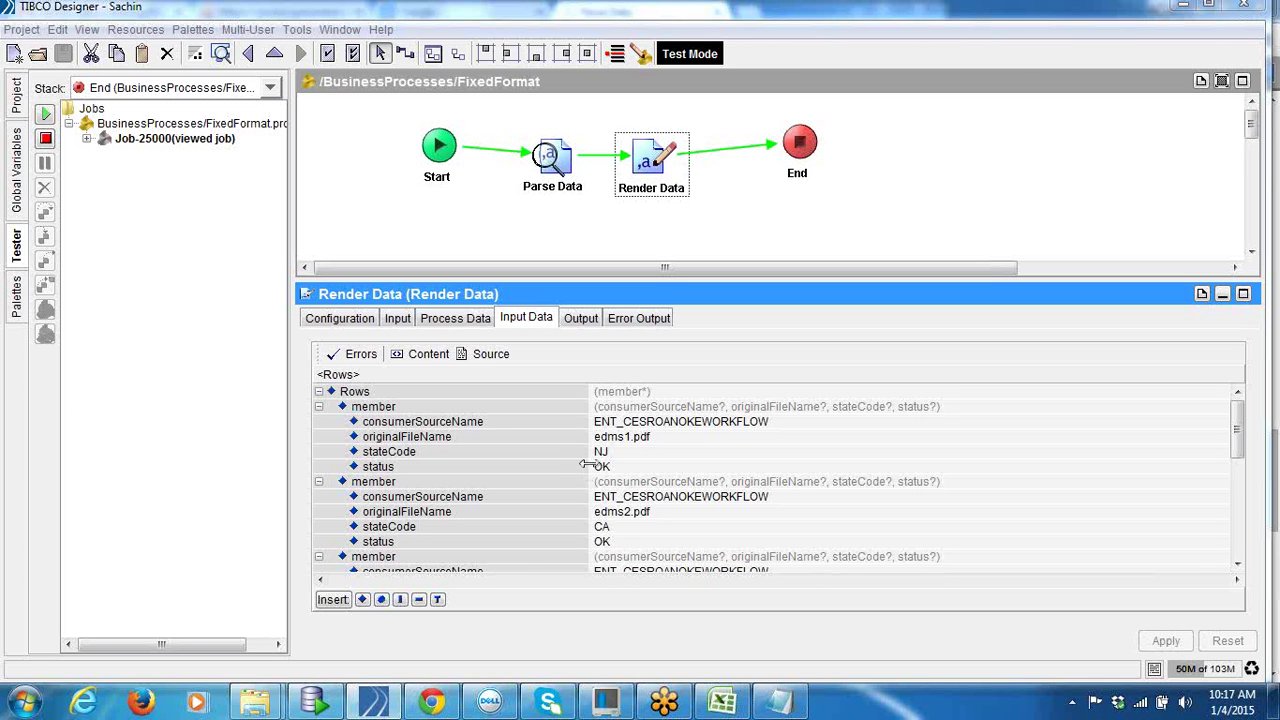
Step: Inspect the Render Data process data, collapsing the global variables, process context and Parse-Data nodes
{"action": "left_click", "coordinate": [398, 318]}
{"action": "left_click", "coordinate": [428, 318]}
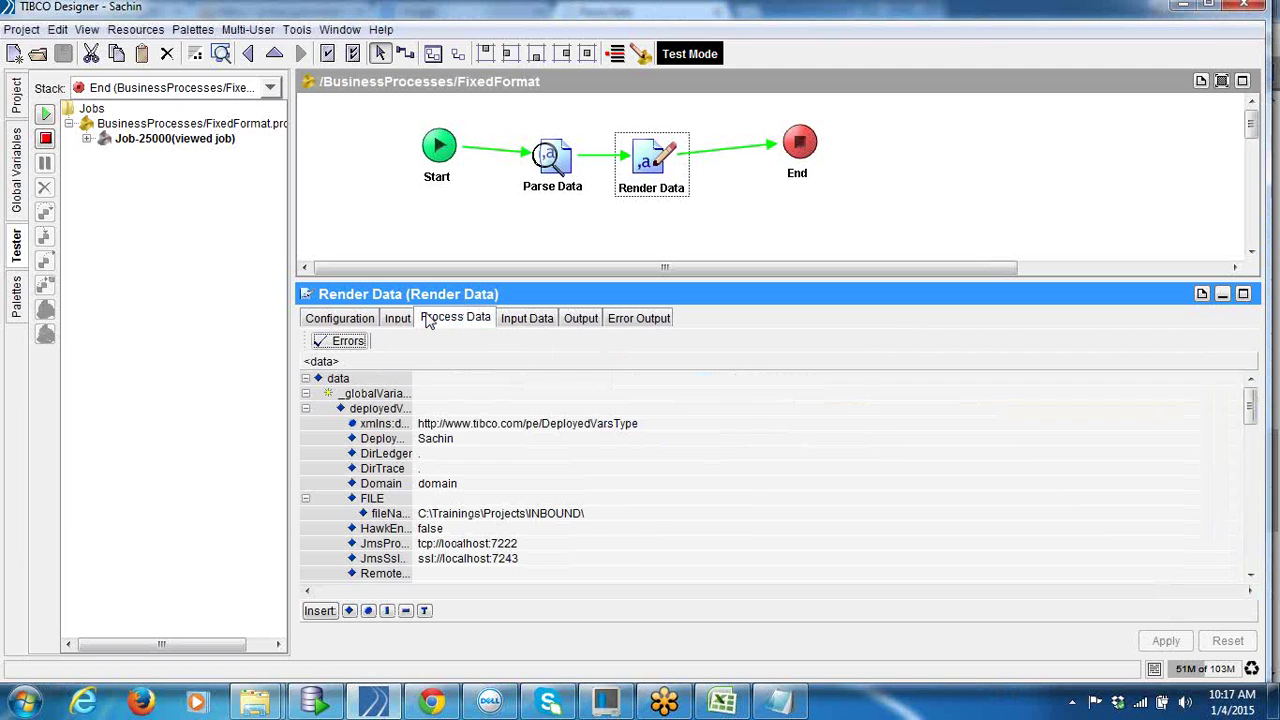
{"action": "left_click", "coordinate": [306, 394]}
{"action": "left_click", "coordinate": [306, 409]}
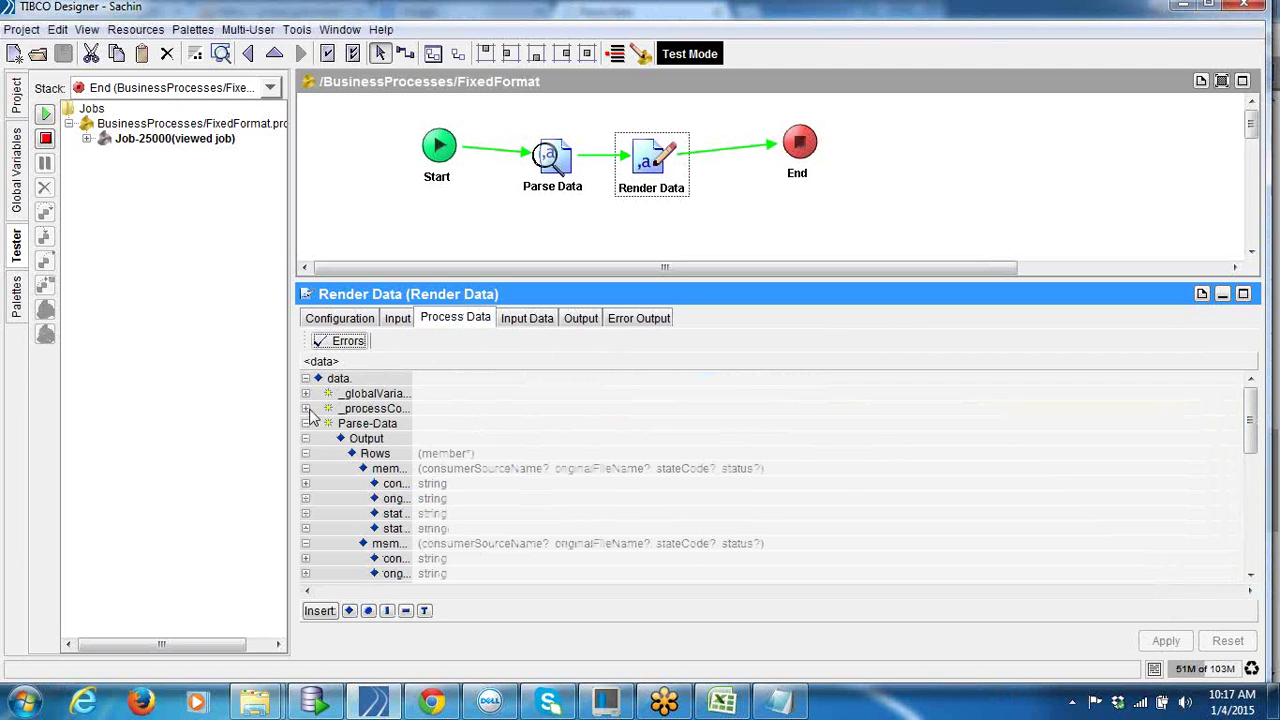
{"action": "left_click", "coordinate": [307, 424]}
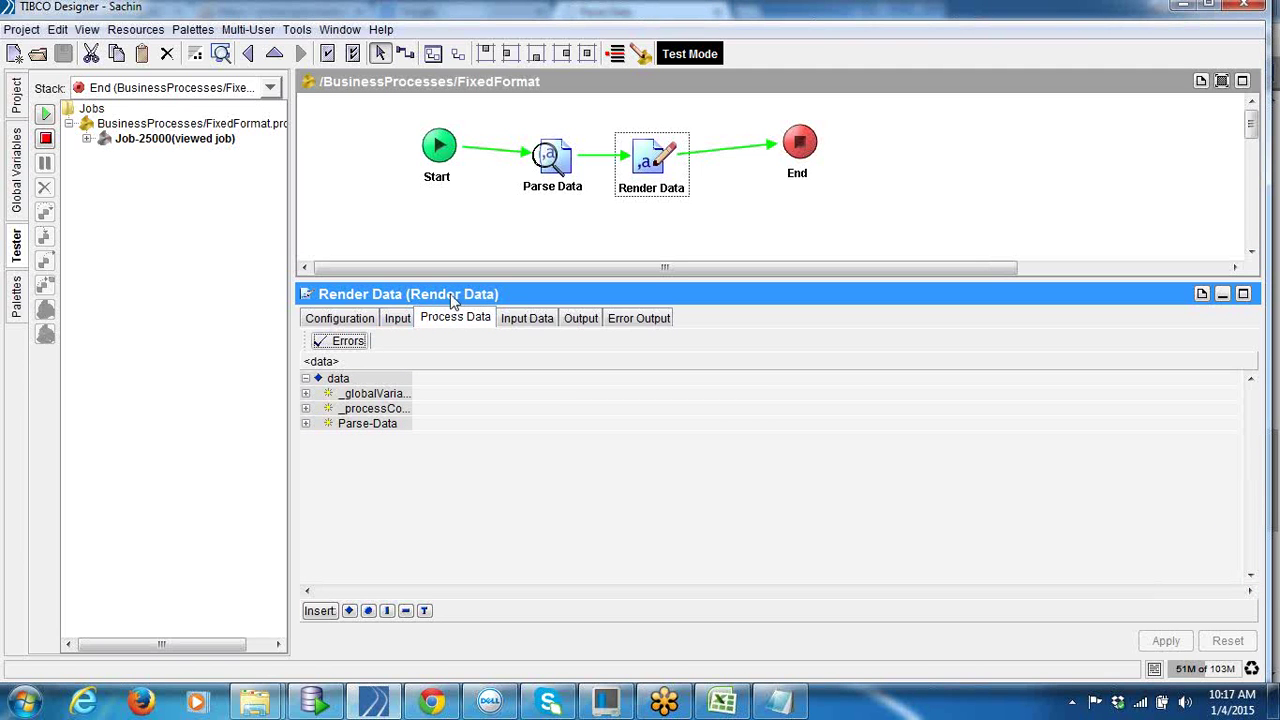
Step: Check the Parse Data input mapping, stop the test run, and return to the project tree with Parse Data selected
{"action": "left_click", "coordinate": [549, 156]}
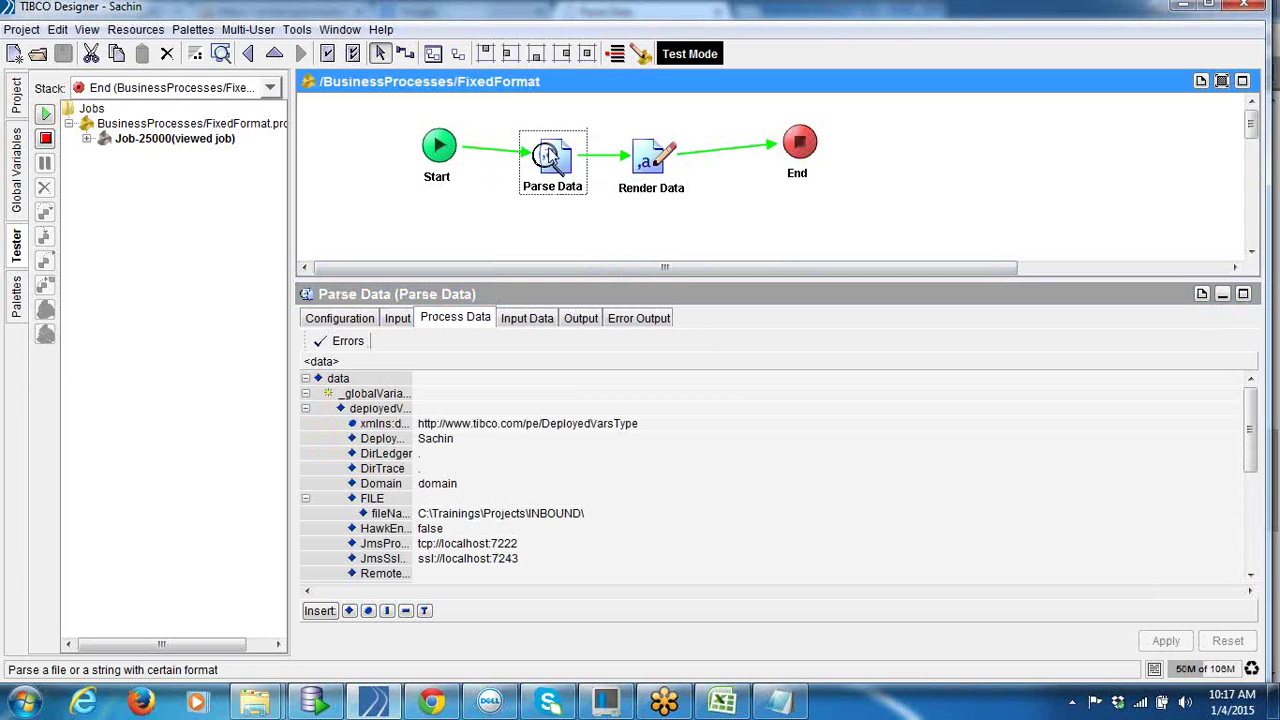
{"action": "left_click", "coordinate": [396, 320]}
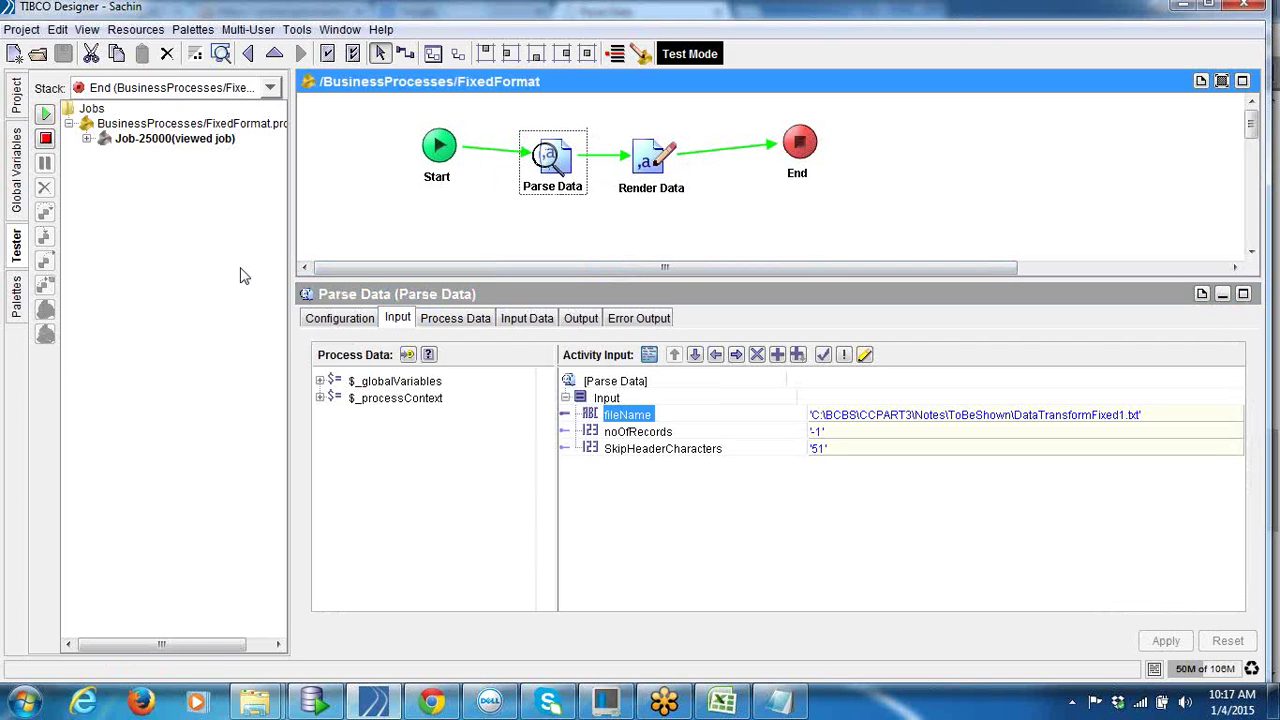
{"action": "left_click", "coordinate": [45, 138]}
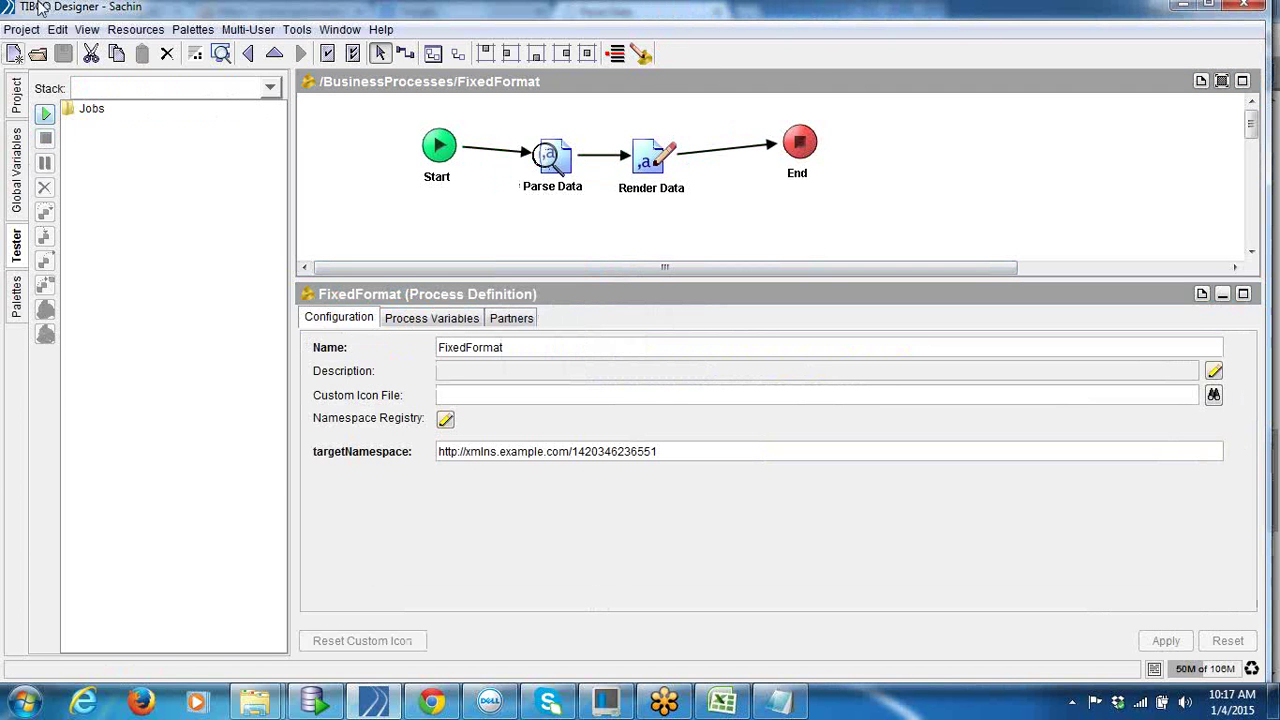
{"action": "left_click", "coordinate": [21, 29]}
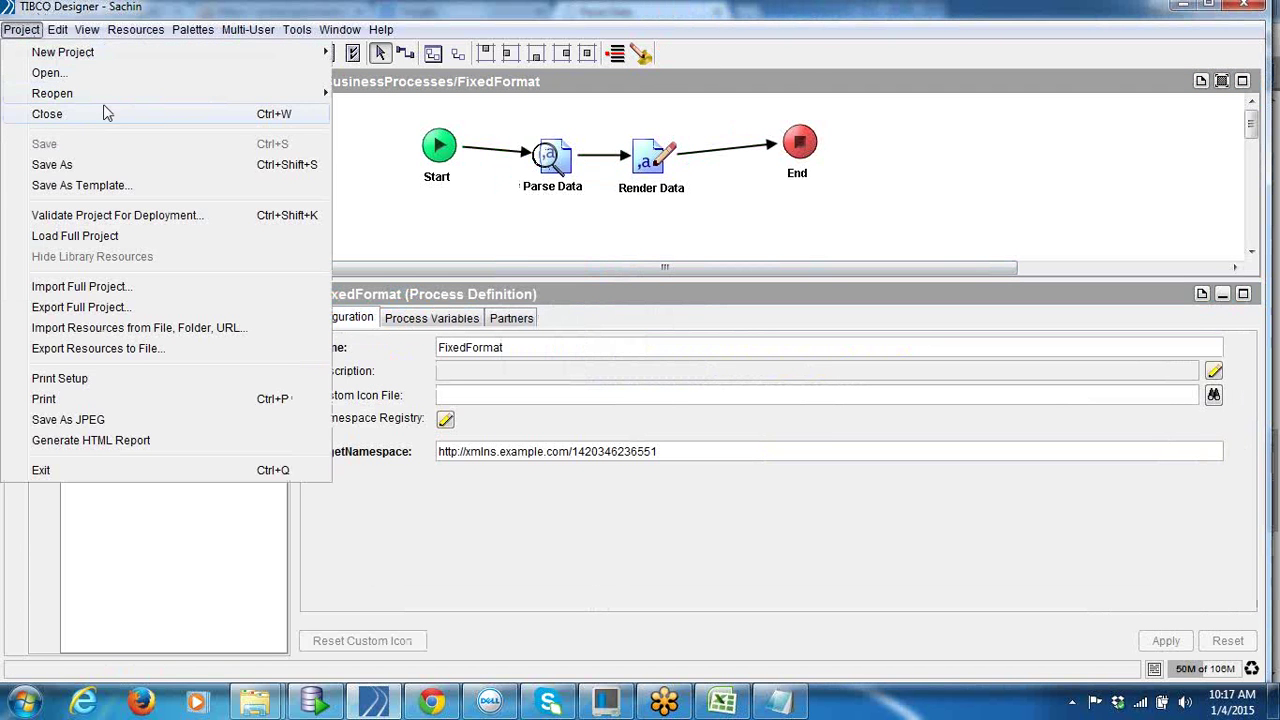
{"action": "left_click", "coordinate": [531, 190]}
{"action": "left_click", "coordinate": [17, 100]}
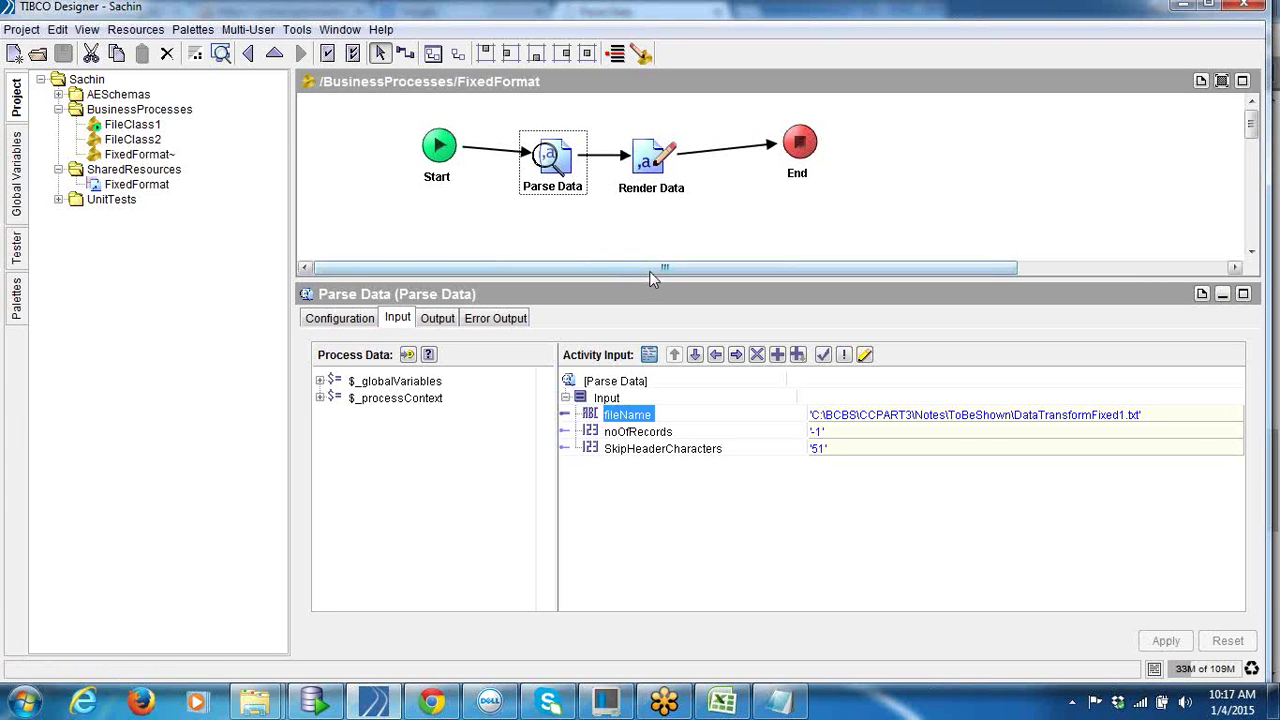
Step: Switch to Excel to view the Index sheet of PreLoadTables.xls, and return to TIBCO Designer
{"action": "left_click", "coordinate": [722, 700]}
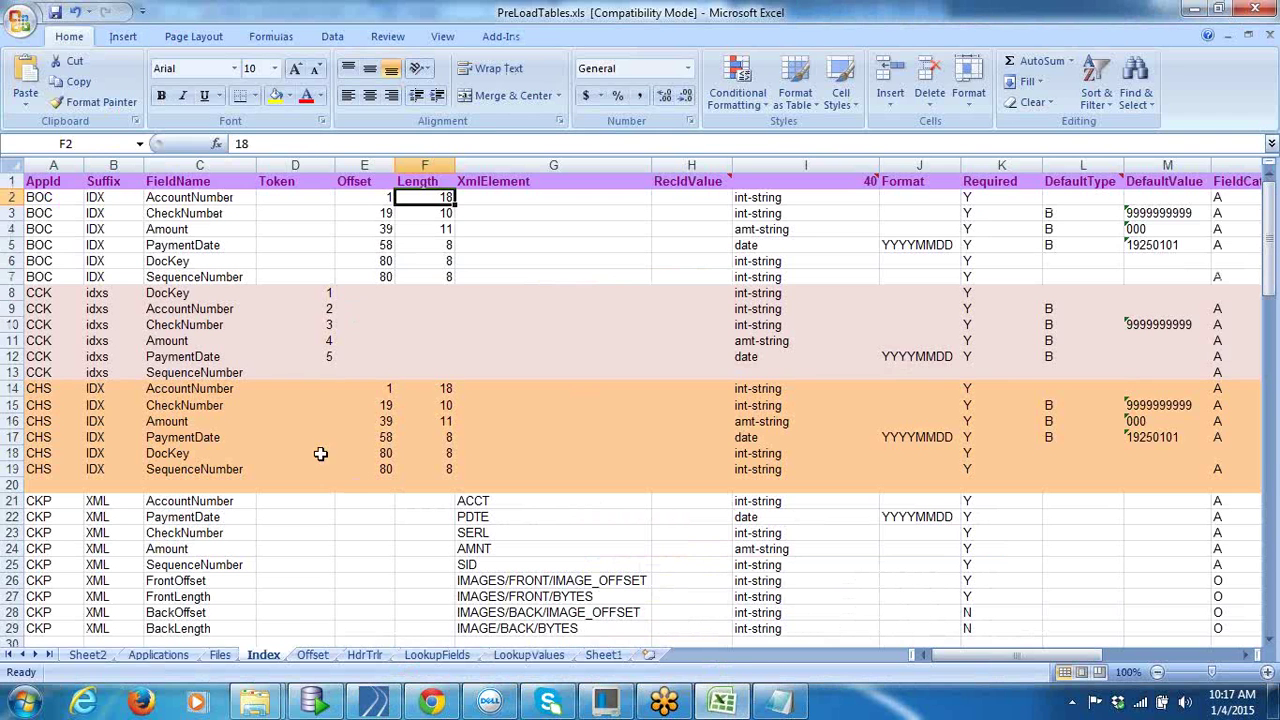
{"action": "left_click", "coordinate": [192, 308]}
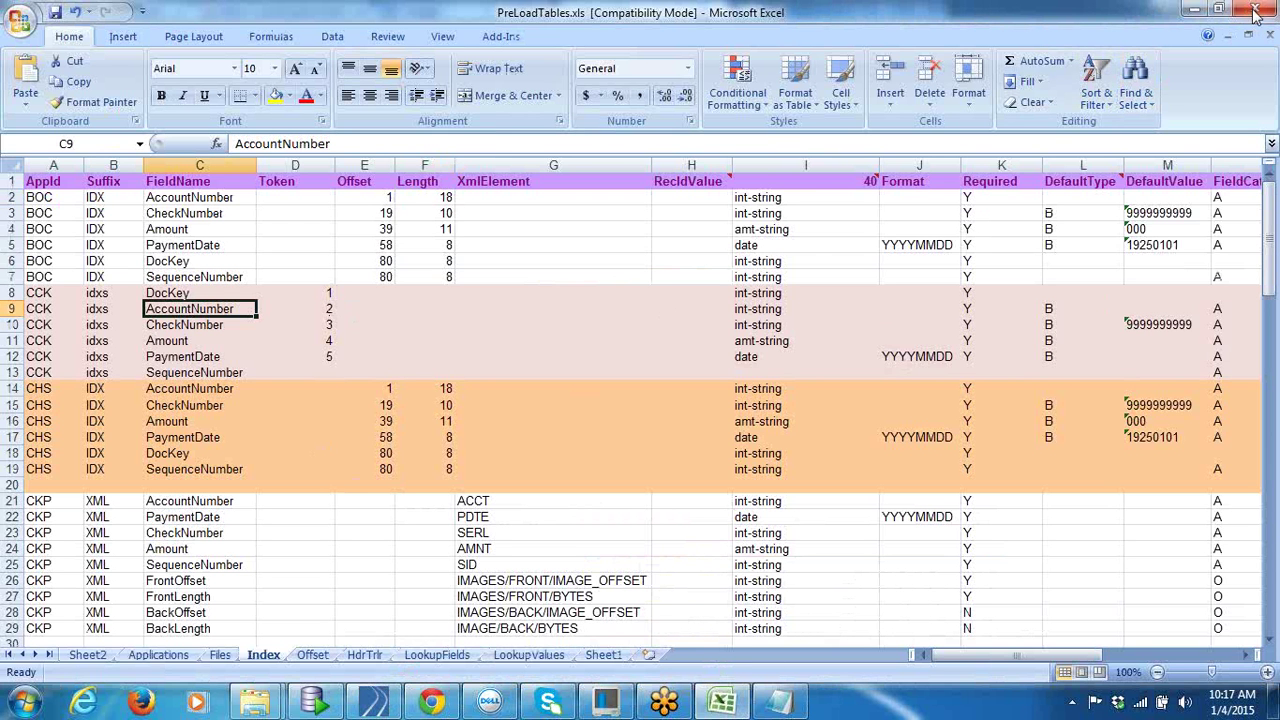
{"action": "left_click", "coordinate": [1218, 9]}
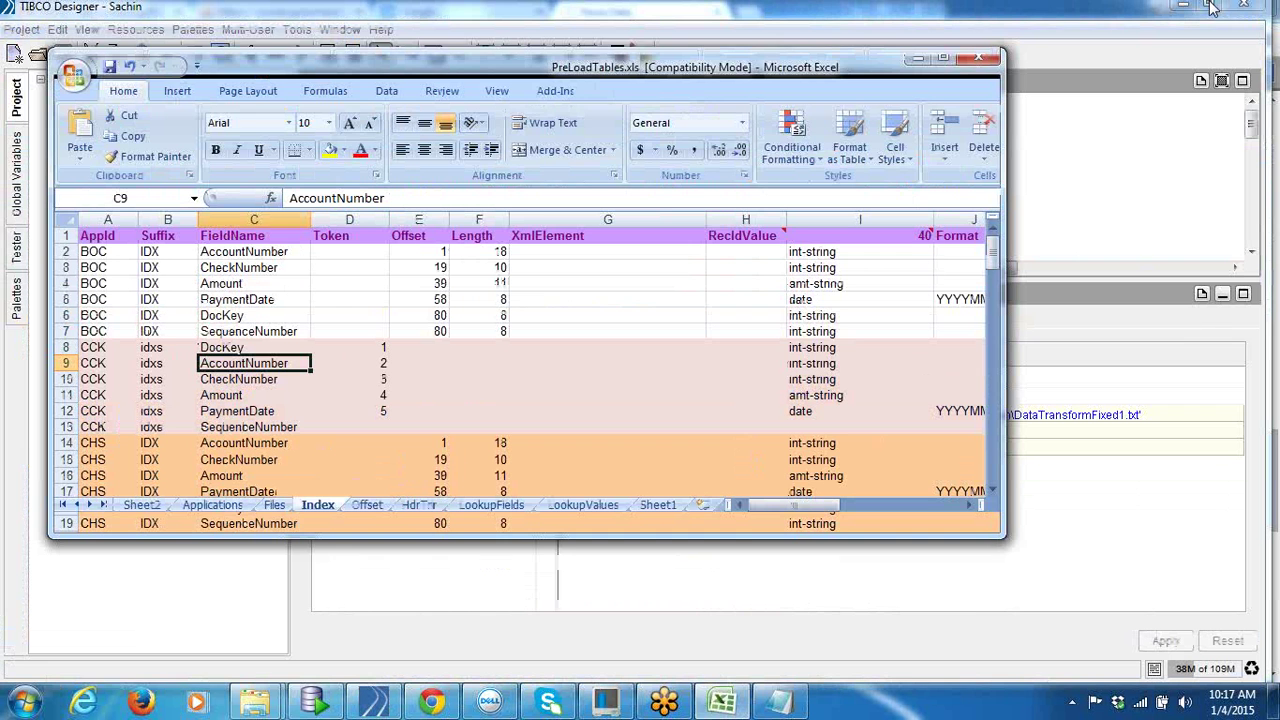
{"action": "left_click", "coordinate": [917, 56]}
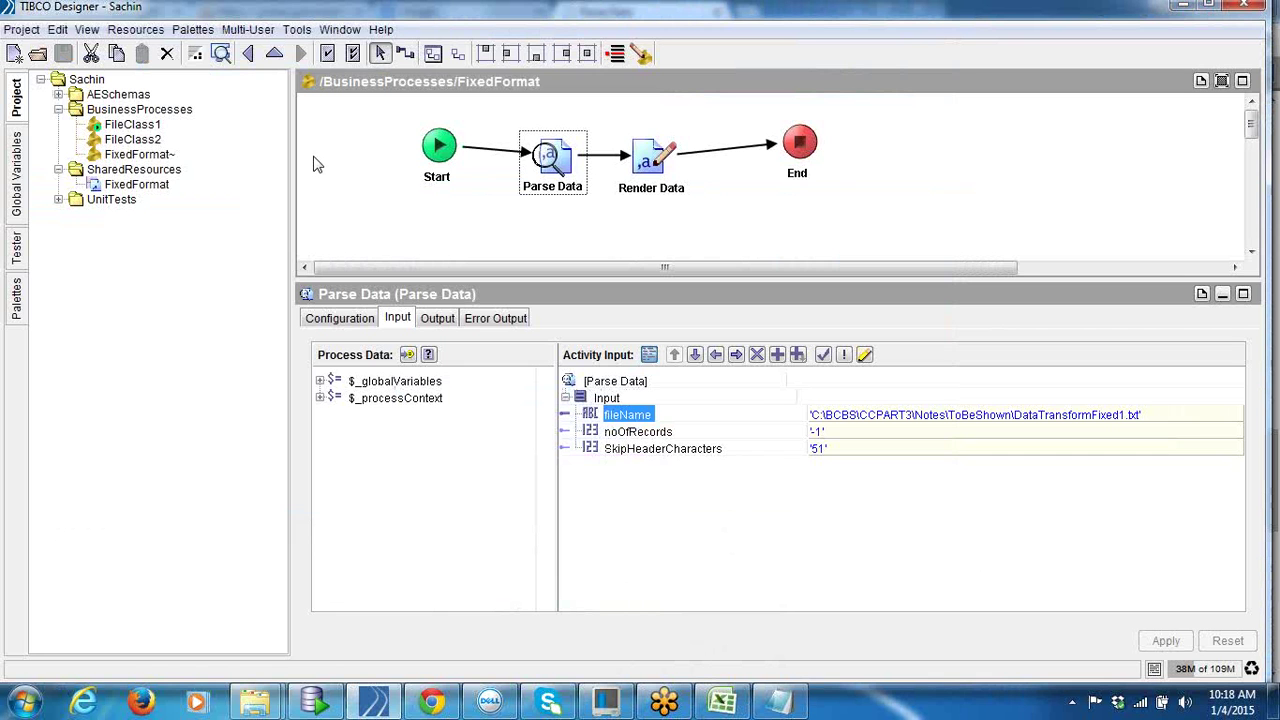
Step: Narrow the project tree and review the output schema, input mapping and configuration of Parse Data
{"action": "left_click_drag", "start_coordinate": [290, 155], "coordinate": [250, 156]}
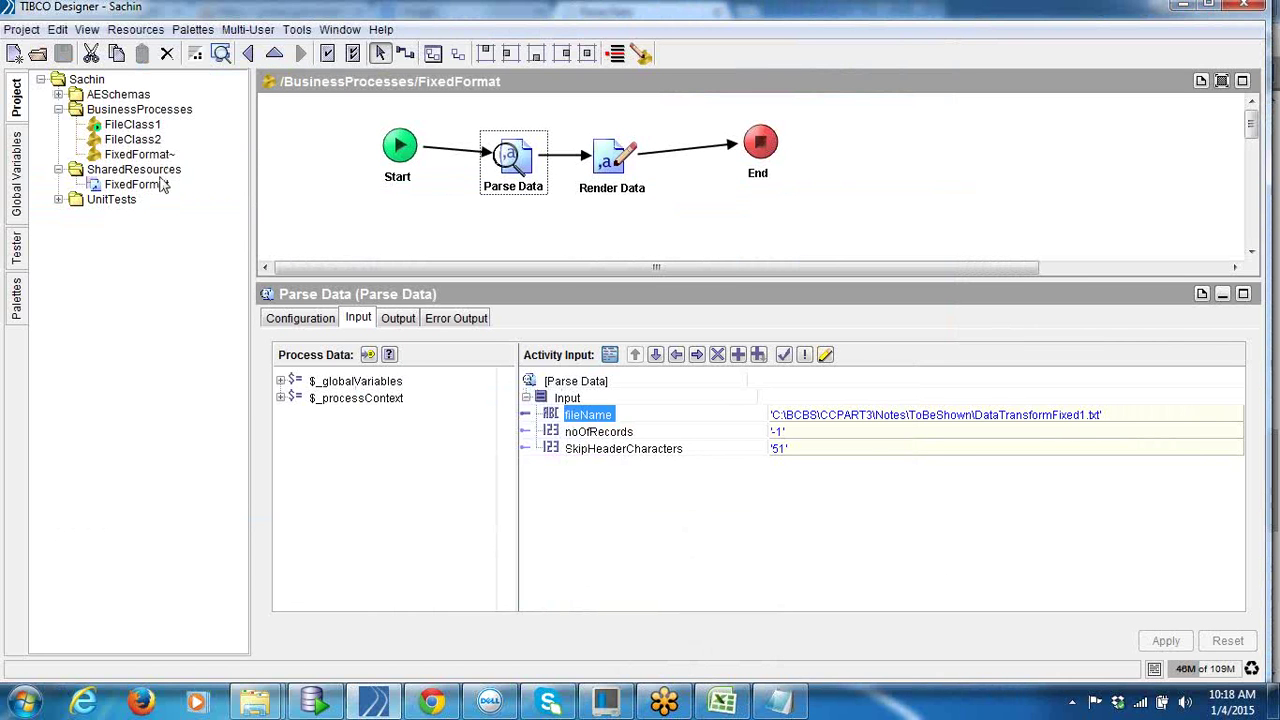
{"action": "left_click", "coordinate": [392, 320]}
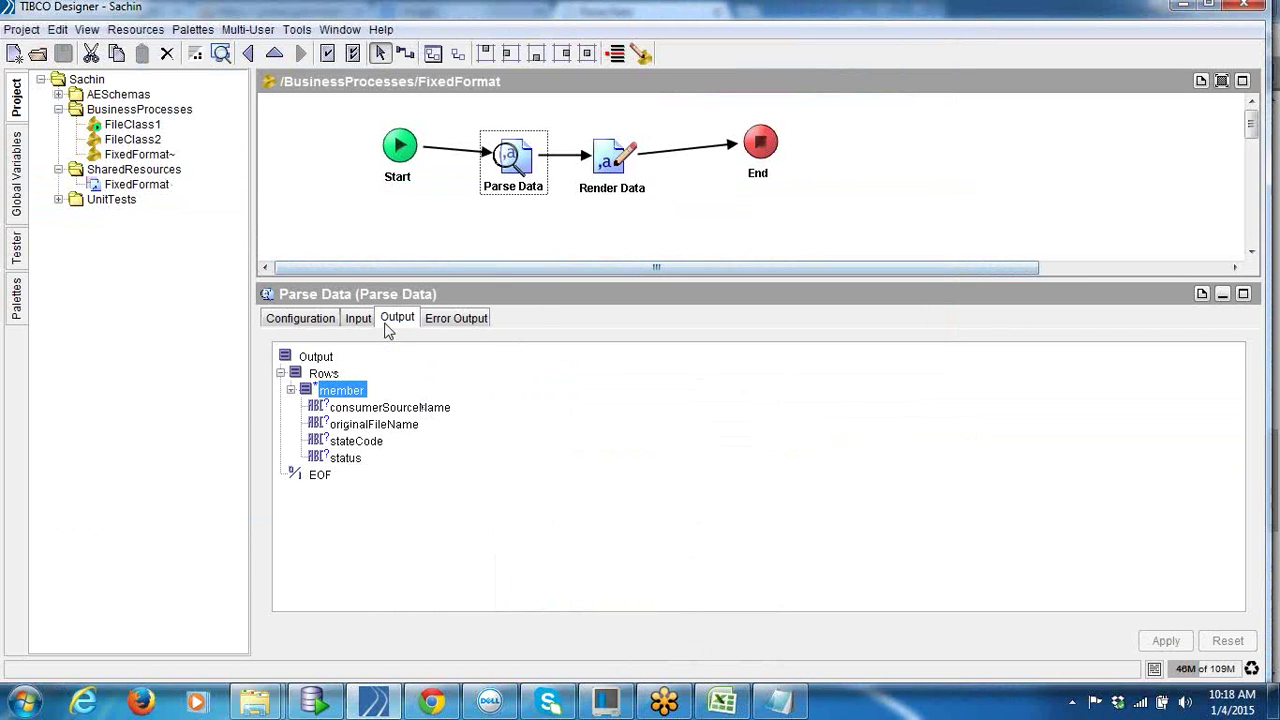
{"action": "left_click", "coordinate": [360, 320]}
{"action": "left_click", "coordinate": [396, 320]}
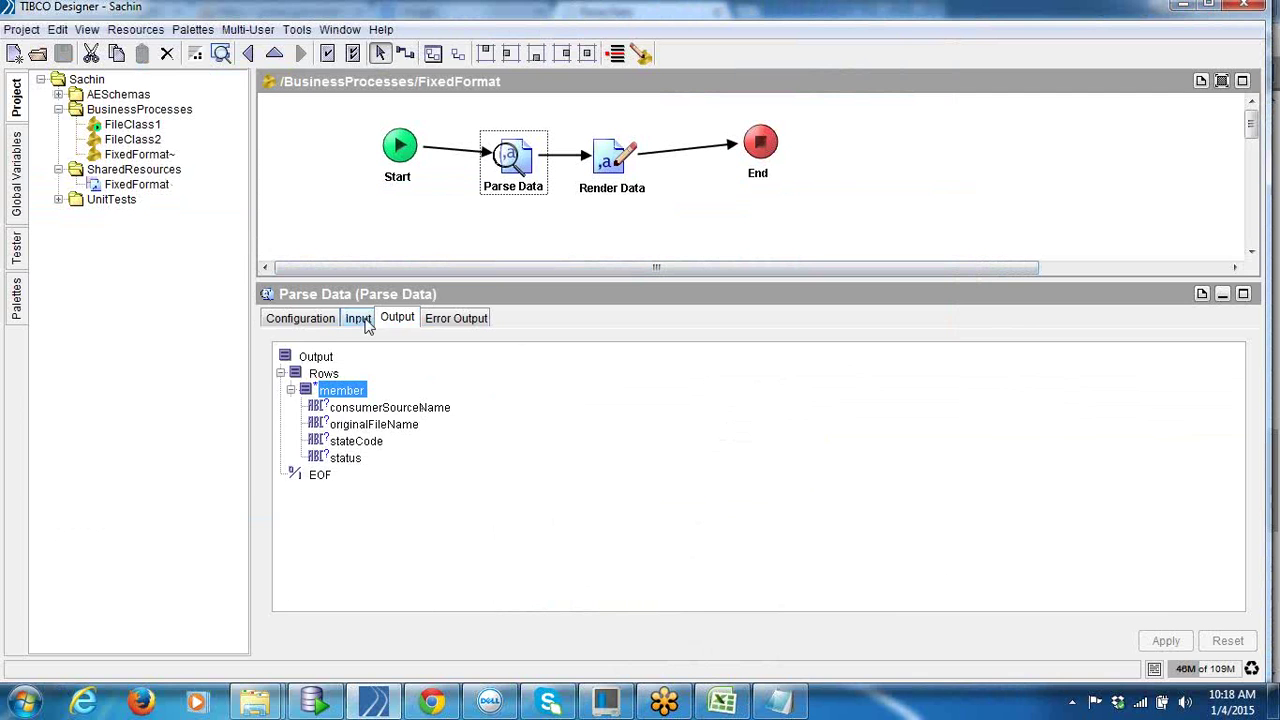
{"action": "left_click", "coordinate": [360, 320]}
{"action": "left_click", "coordinate": [300, 320]}
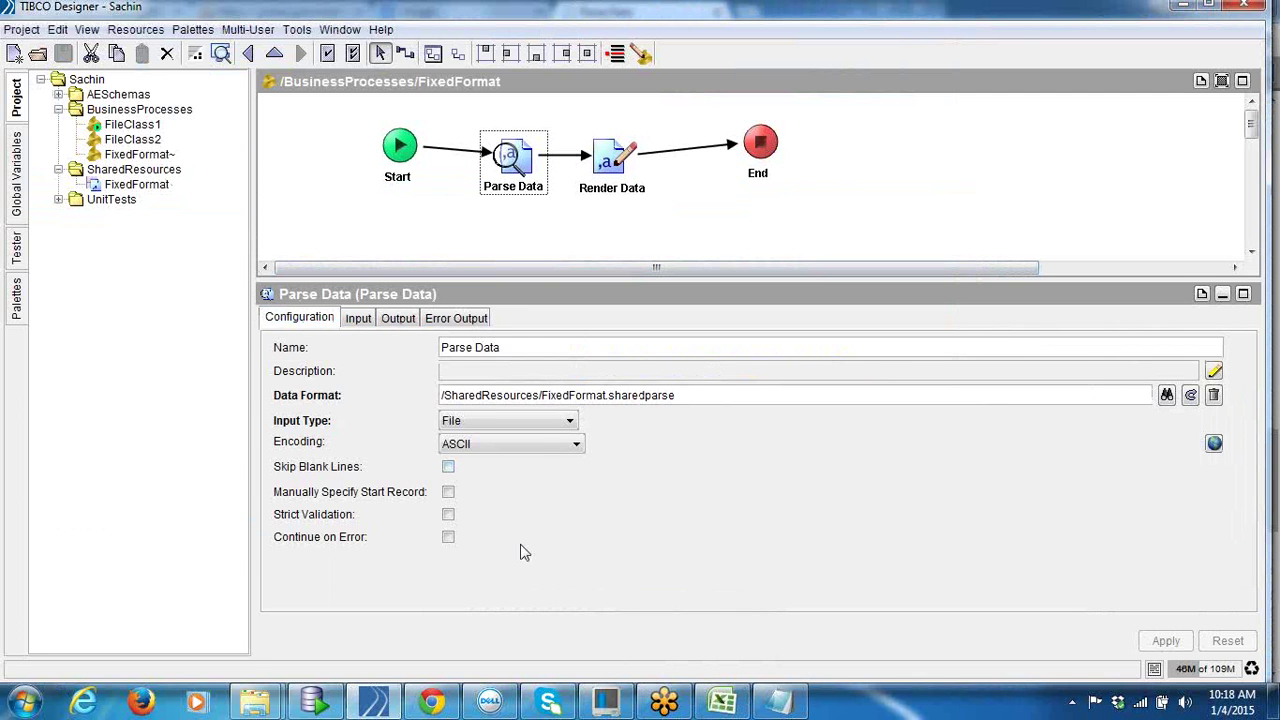
Step: Review the member mapping in the Render Data input and its Text output schema
{"action": "left_click", "coordinate": [640, 186]}
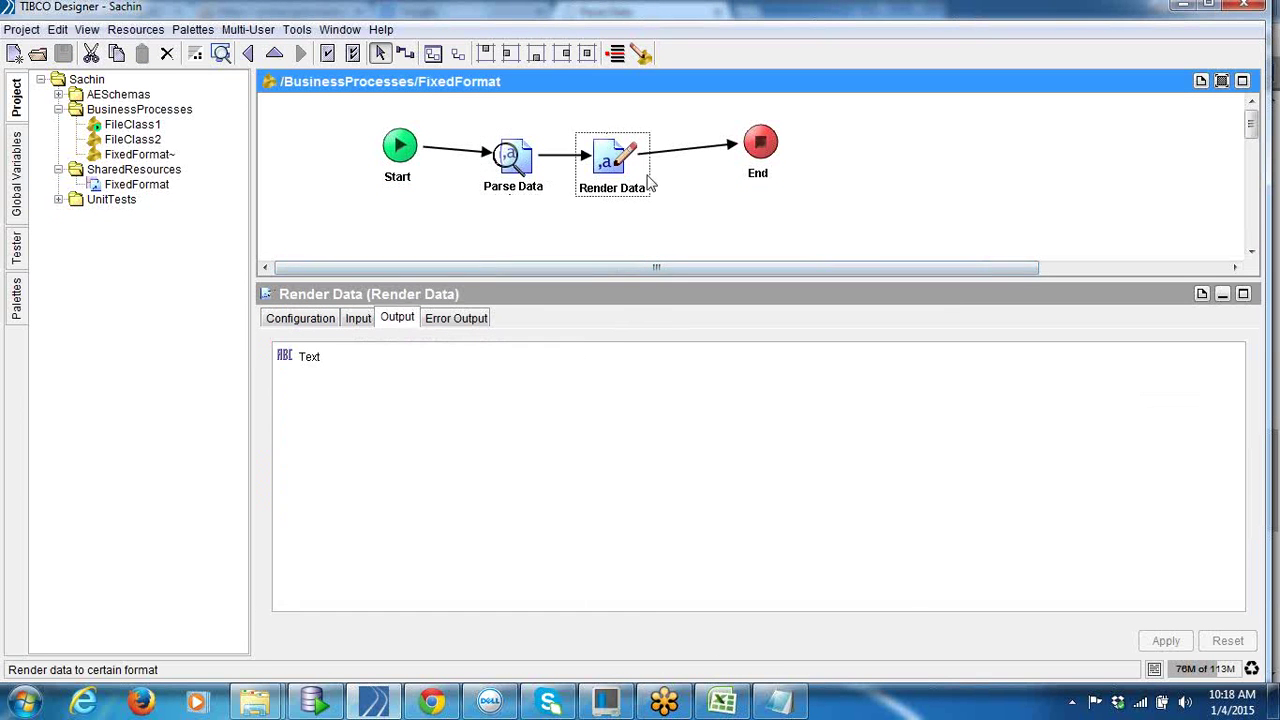
{"action": "left_click", "coordinate": [352, 324]}
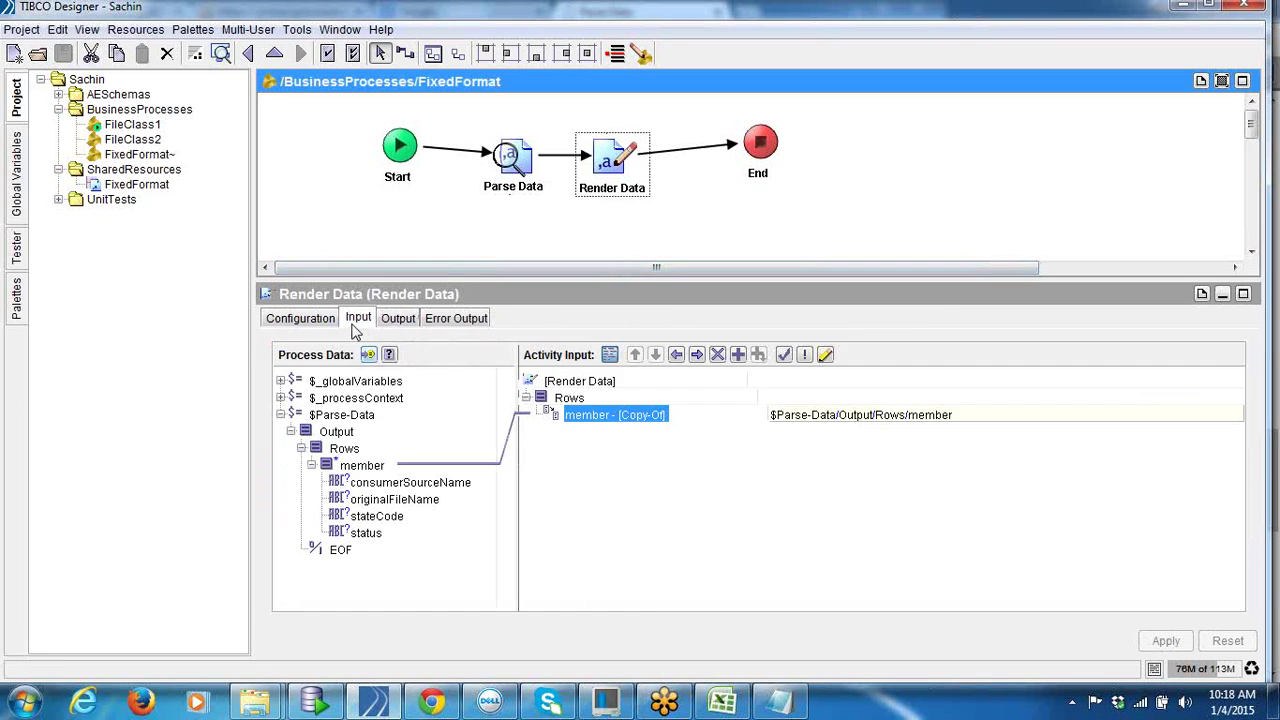
{"action": "left_click", "coordinate": [393, 323]}
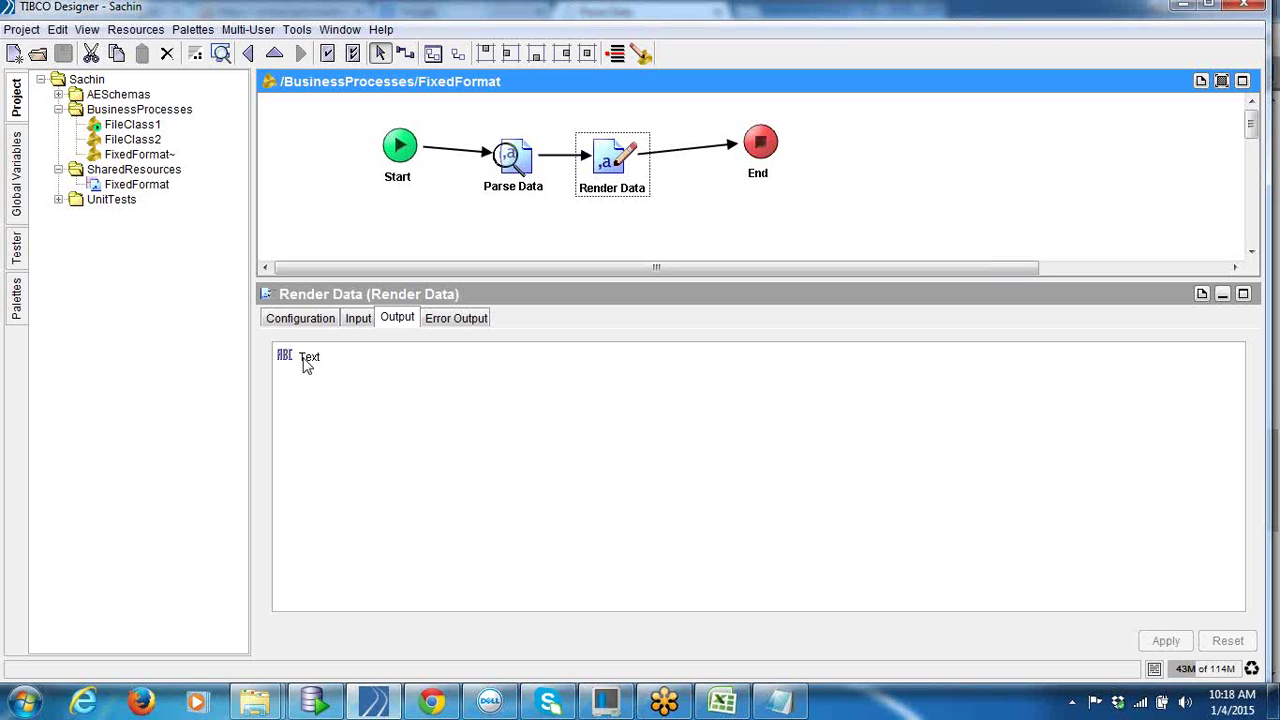
Step: Review the Parse Data configuration and its member output schema, narrowing the project tree a little more
{"action": "left_click", "coordinate": [510, 170]}
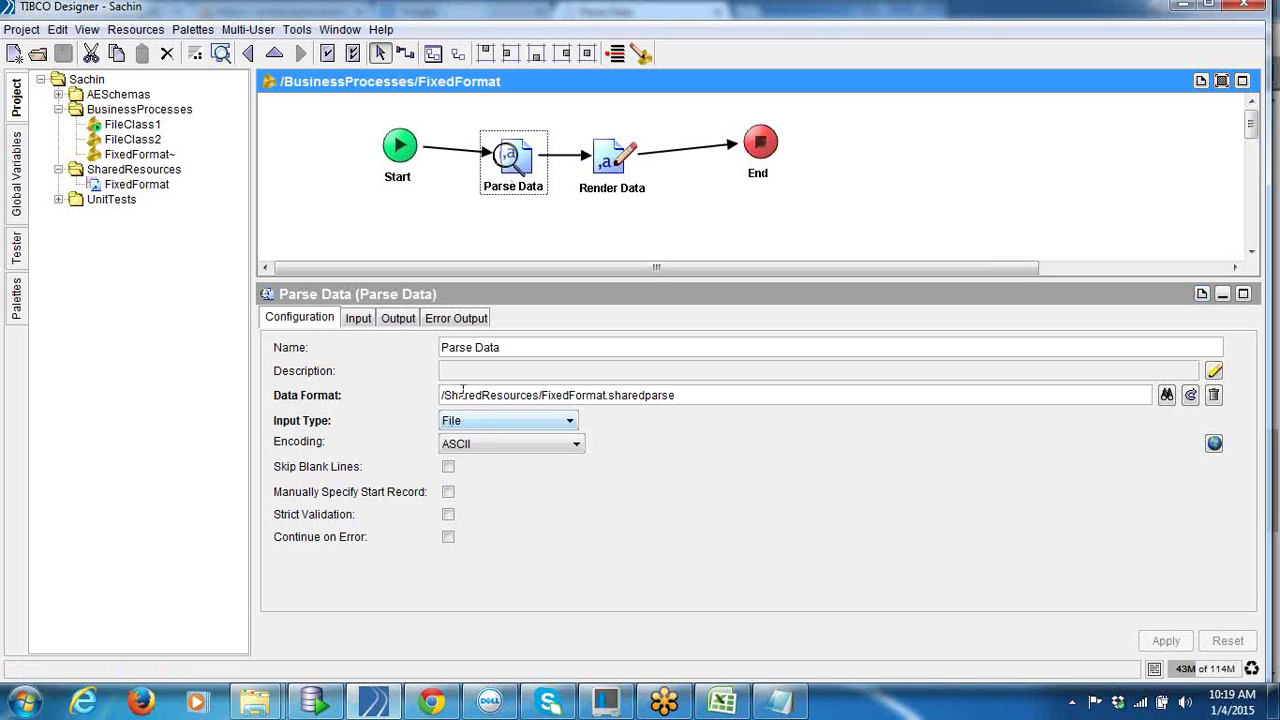
{"action": "left_click", "coordinate": [406, 318]}
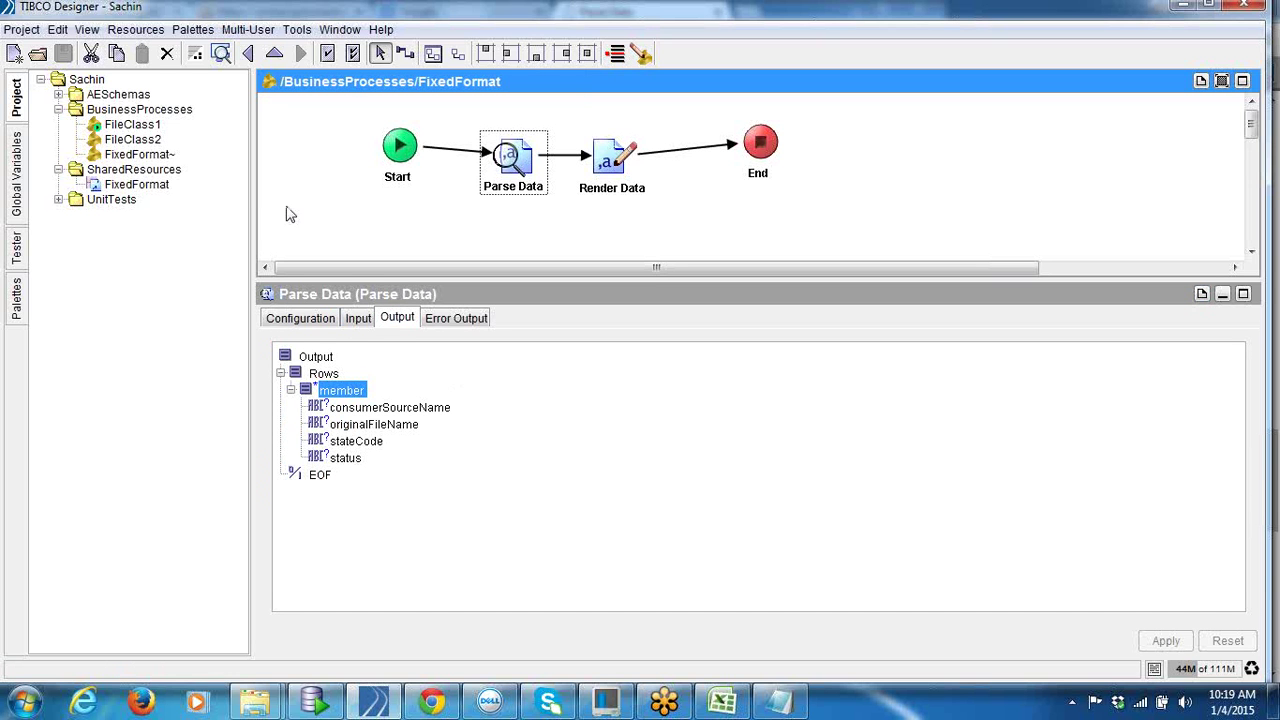
{"action": "left_click_drag", "start_coordinate": [246, 197], "coordinate": [248, 201]}
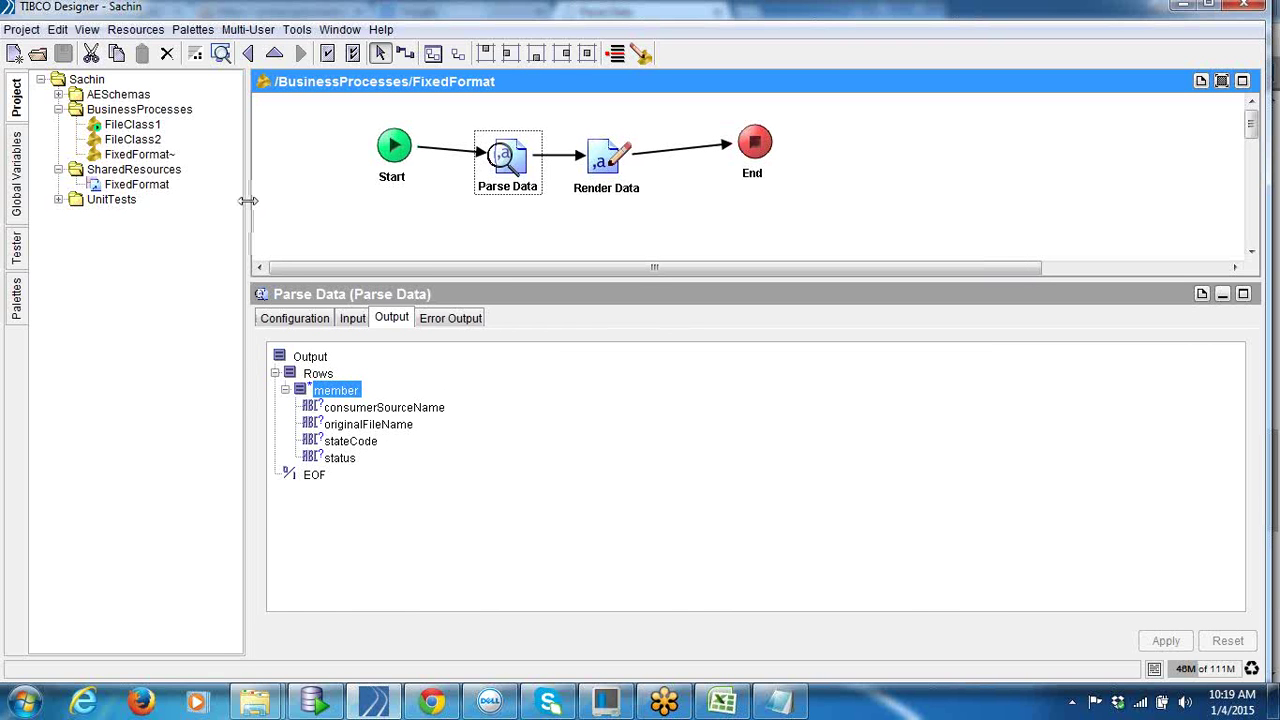
{"action": "left_click_drag", "start_coordinate": [248, 201], "coordinate": [236, 202]}
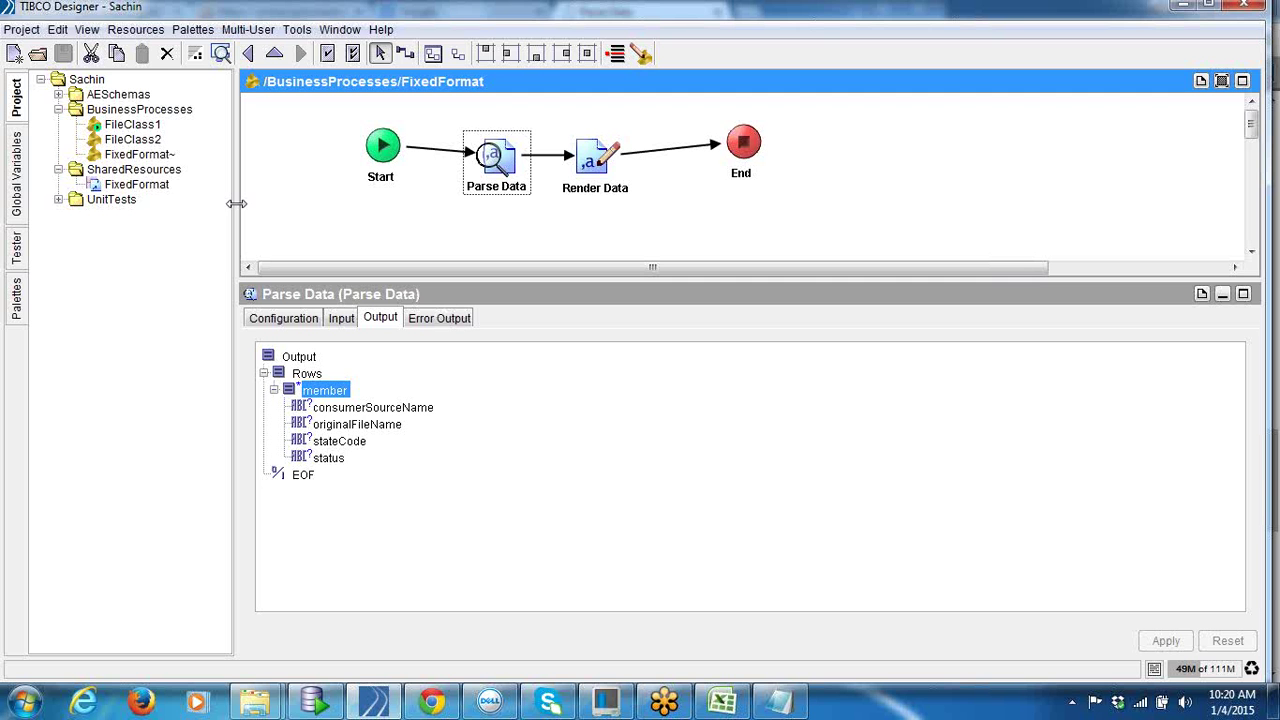
Step: Switch to Excel to examine the Index and Applications sheets of PreLoadTables.xls, and return to Render Data in TIBCO Designer
{"action": "left_click", "coordinate": [712, 700]}
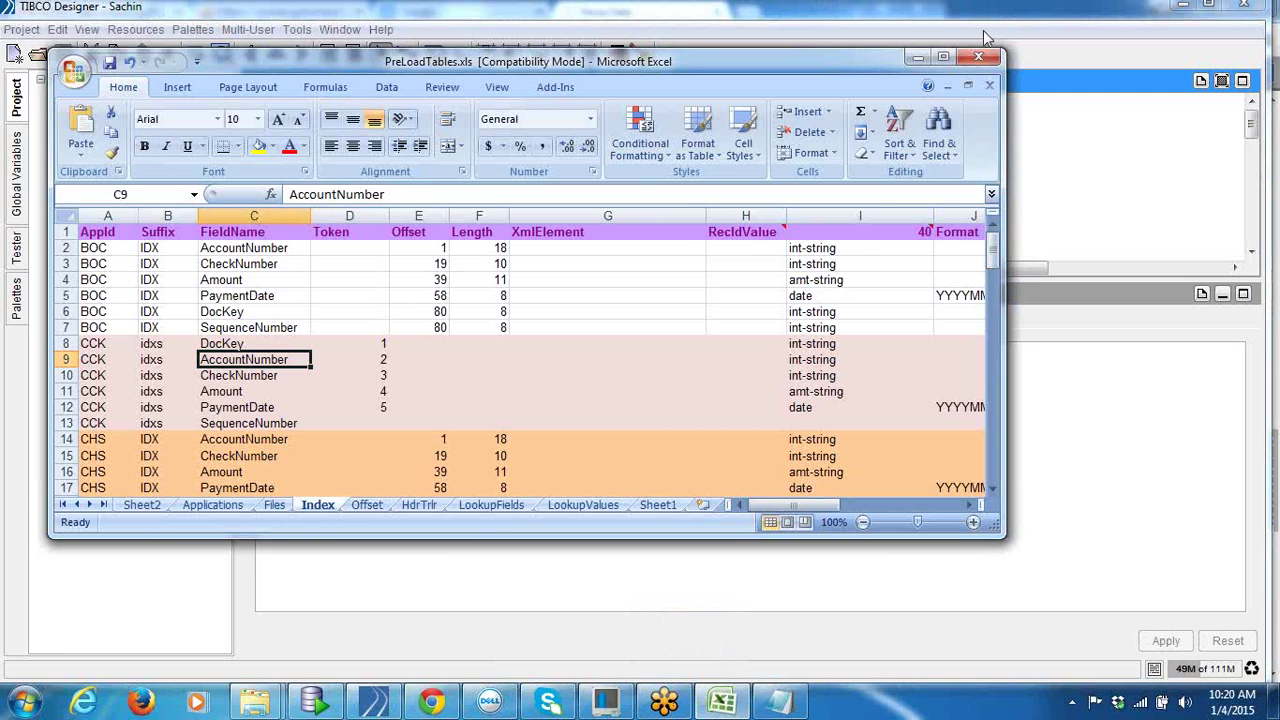
{"action": "left_click", "coordinate": [944, 57]}
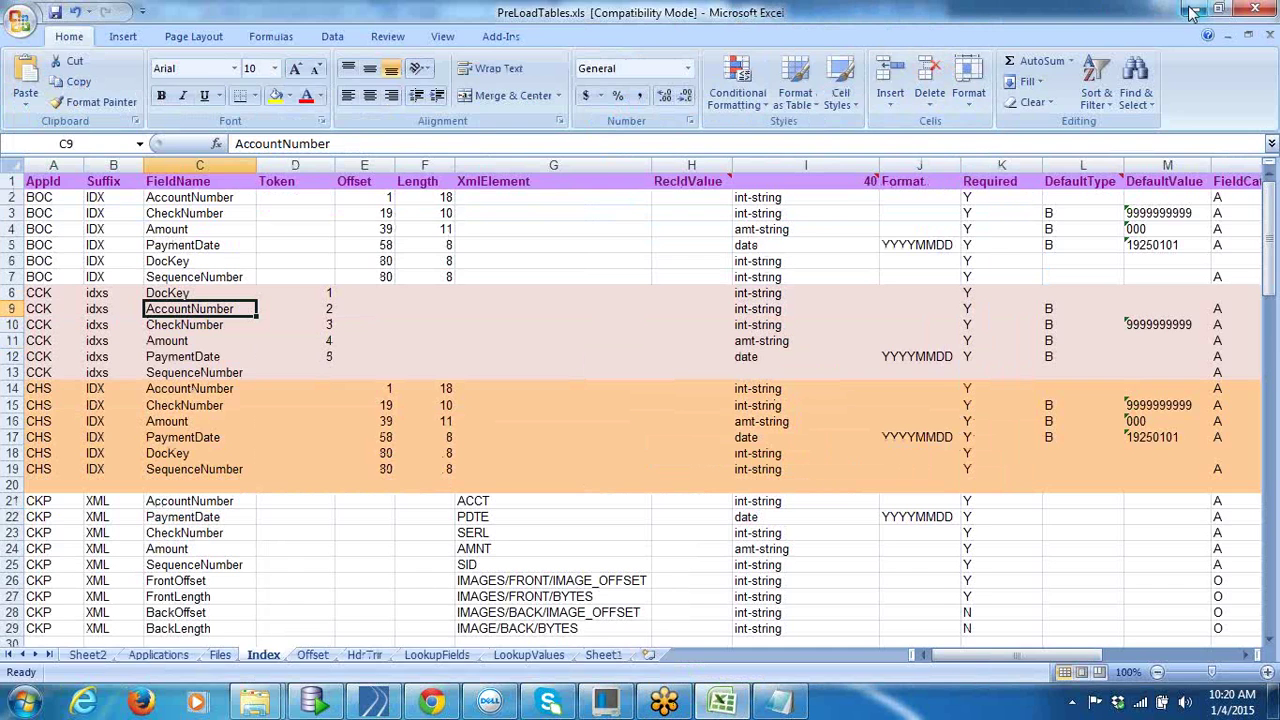
{"action": "key", "text": "alt+Tab"}
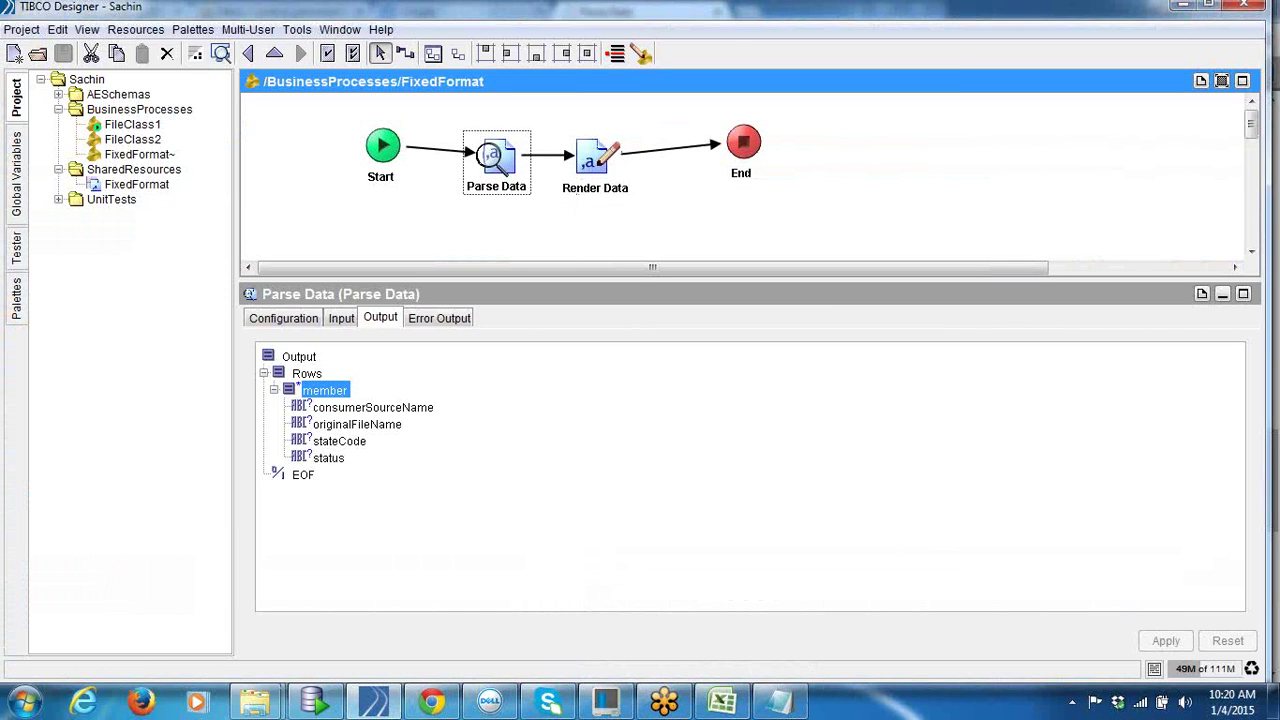
{"action": "left_click", "coordinate": [722, 704]}
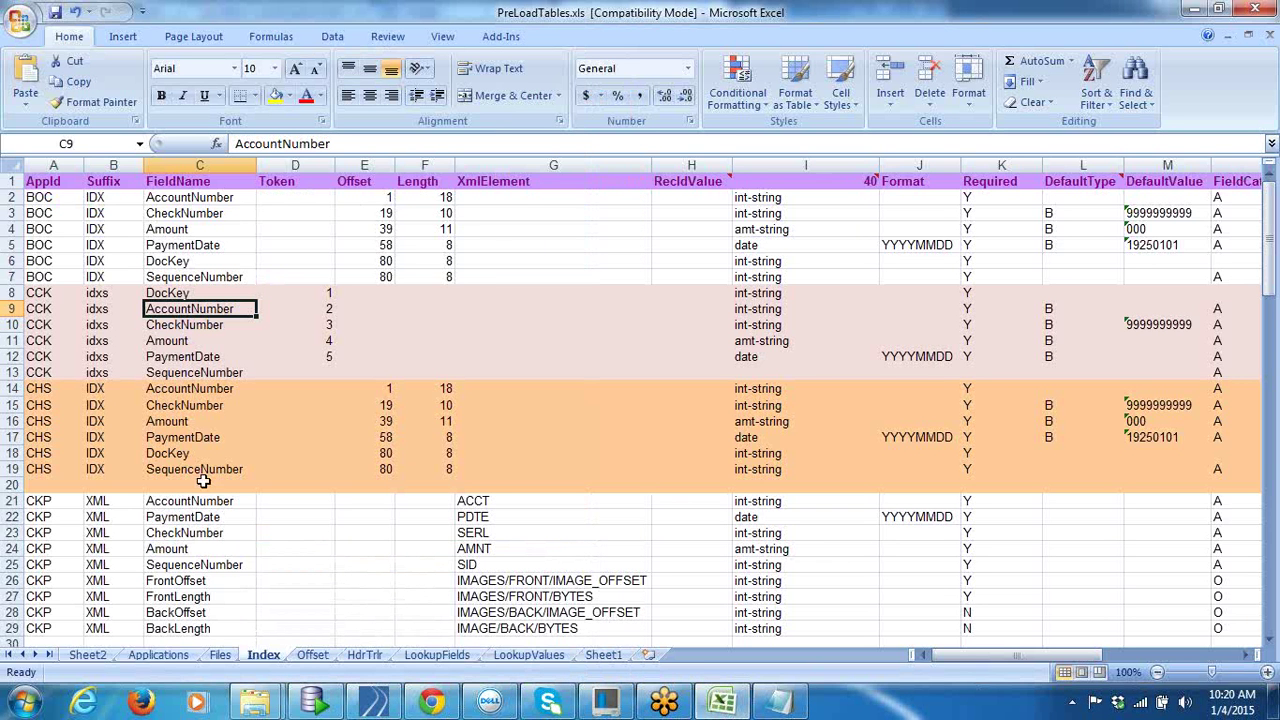
{"action": "left_click", "coordinate": [158, 655]}
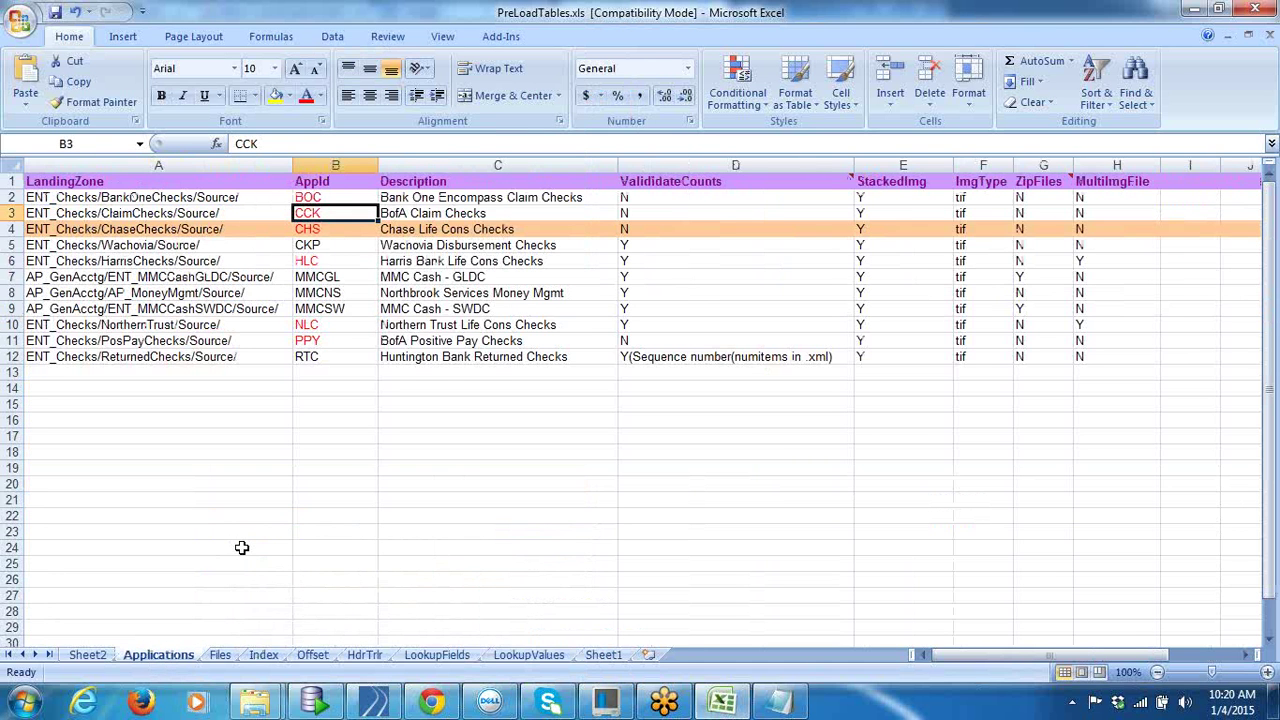
{"action": "left_click", "coordinate": [374, 696]}
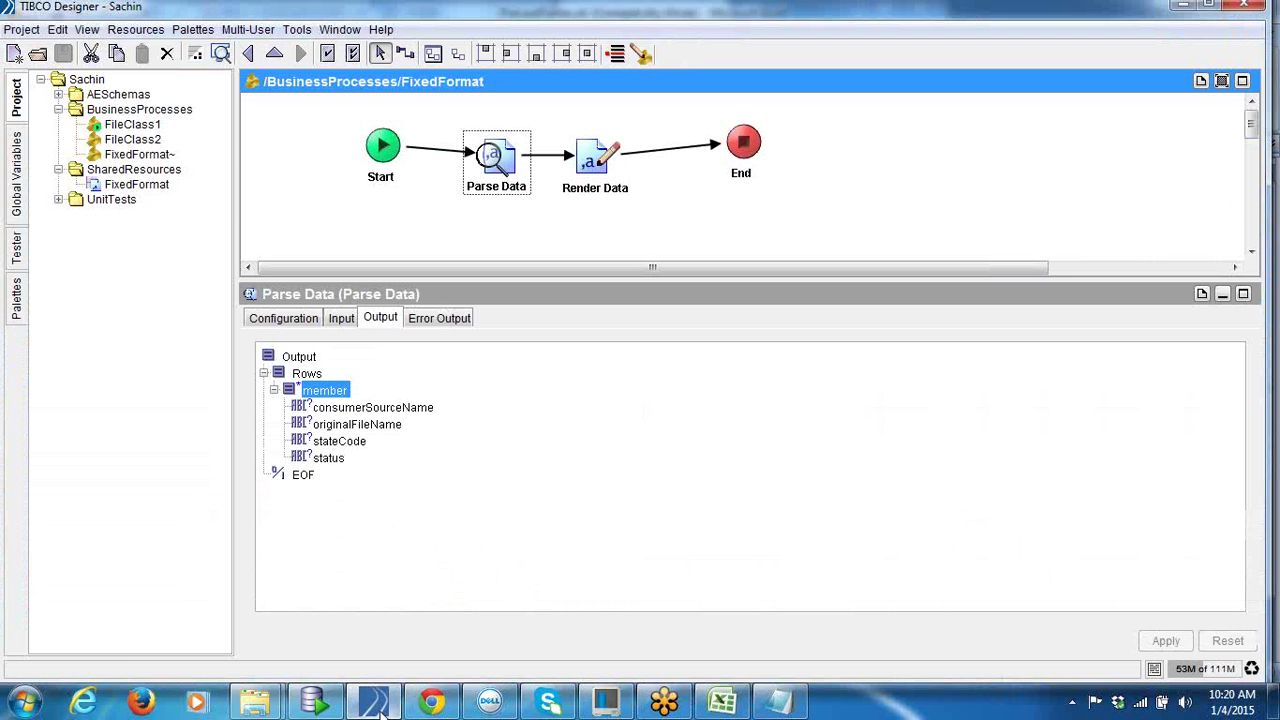
{"action": "left_click", "coordinate": [595, 188]}
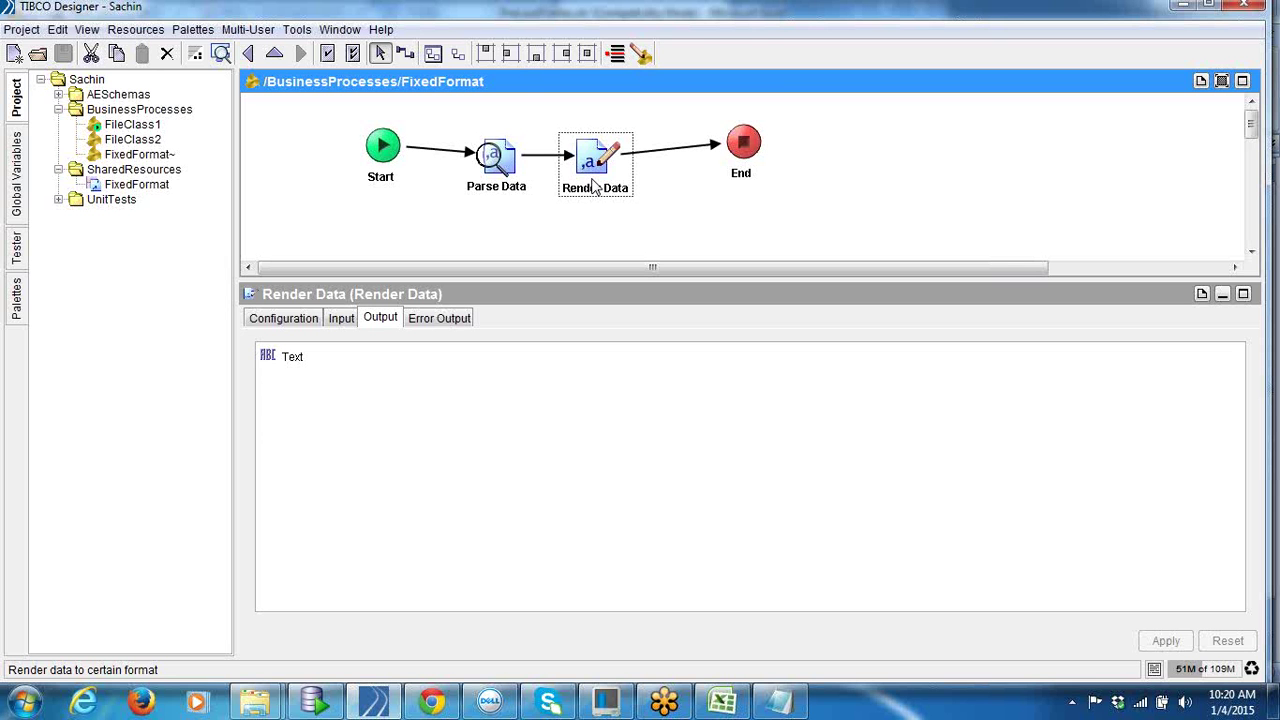
Step: Review the input mapping and the member output schema of the Parse Data activity
{"action": "left_click", "coordinate": [496, 160]}
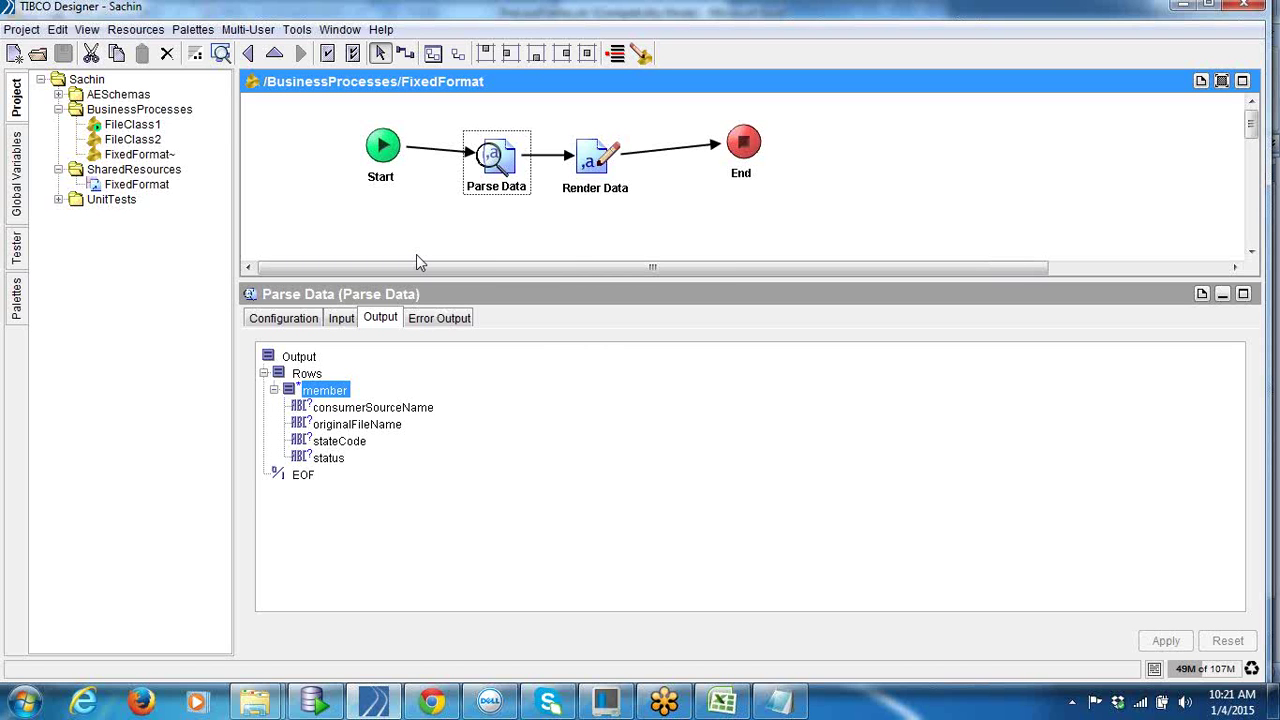
{"action": "left_click", "coordinate": [347, 318]}
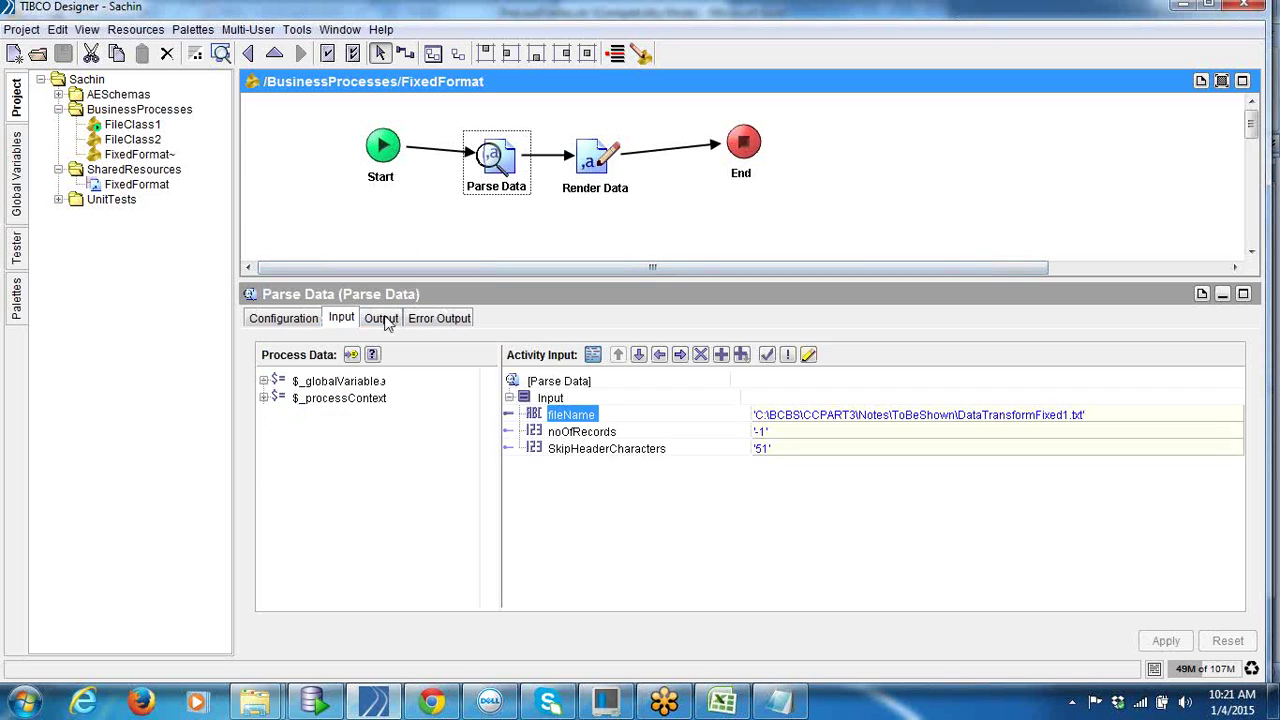
{"action": "left_click", "coordinate": [392, 318]}
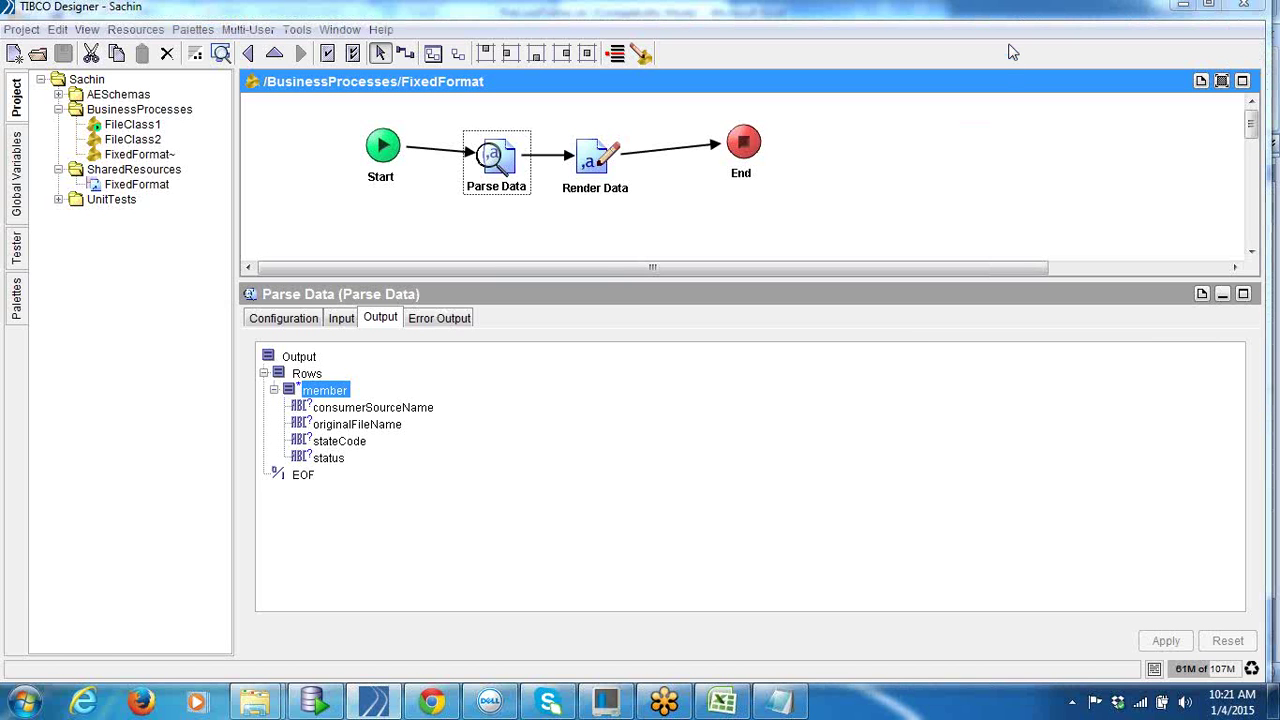
Step: Switch to Excel and examine the landing zones on the Applications sheet and the file suffixes on the Files sheet of PreLoadTables.xls
{"action": "left_click", "coordinate": [721, 702]}
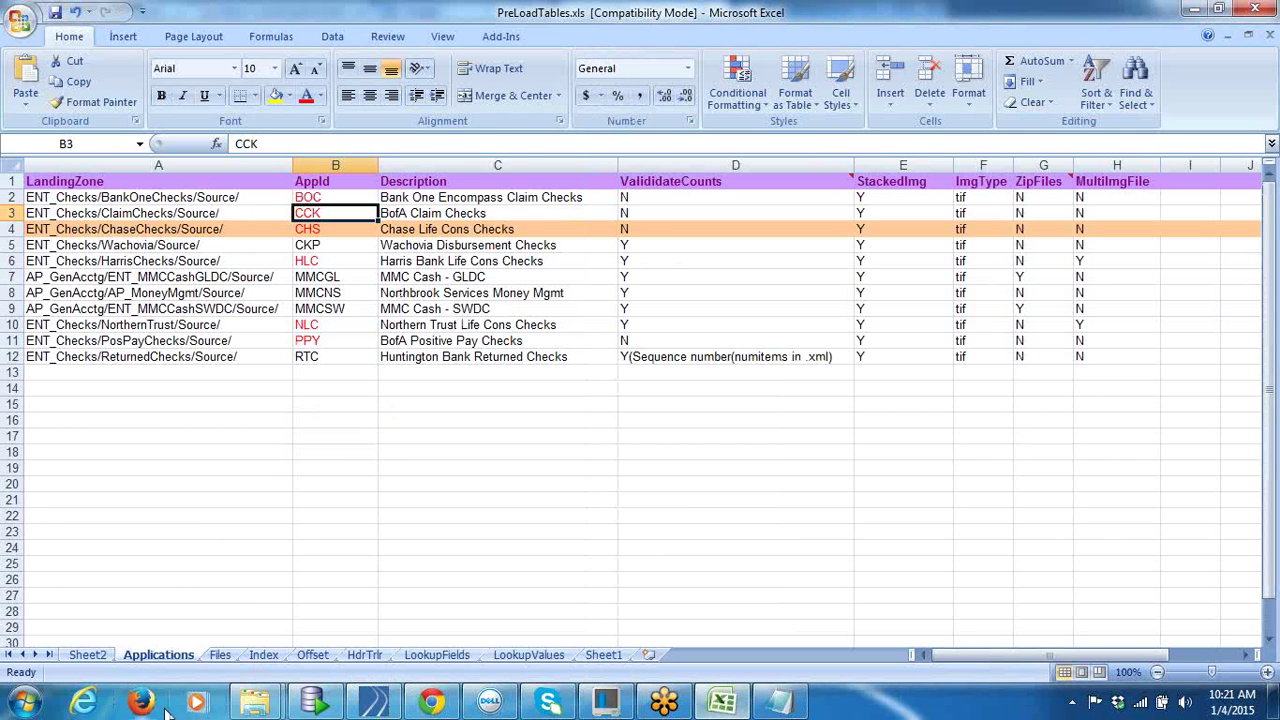
{"action": "left_click", "coordinate": [185, 292]}
{"action": "left_click", "coordinate": [185, 262]}
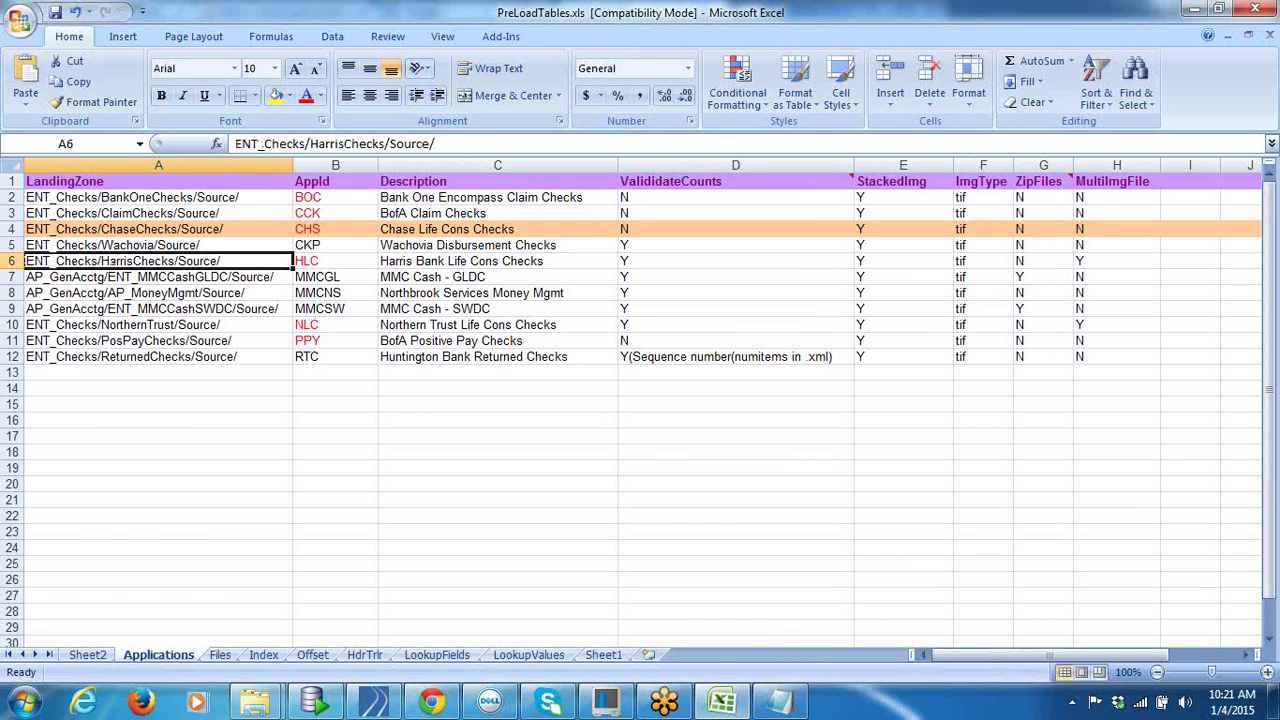
{"action": "left_click", "coordinate": [218, 656]}
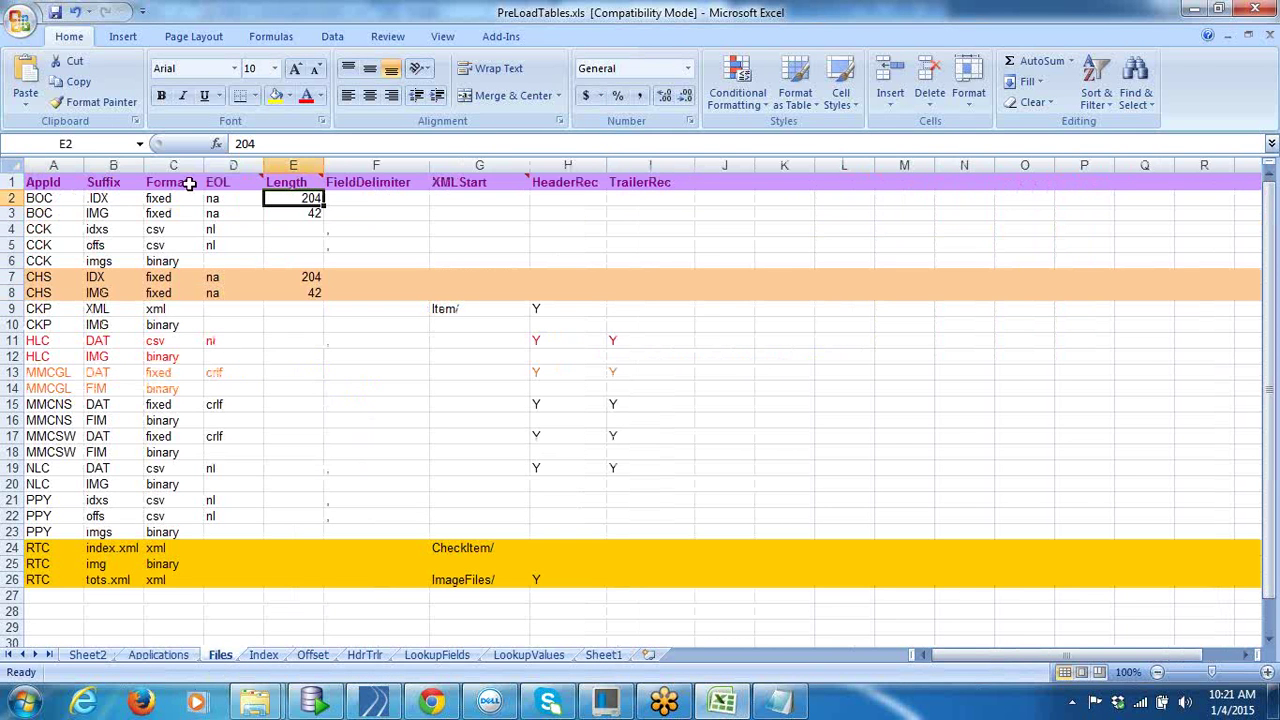
{"action": "left_click", "coordinate": [118, 210]}
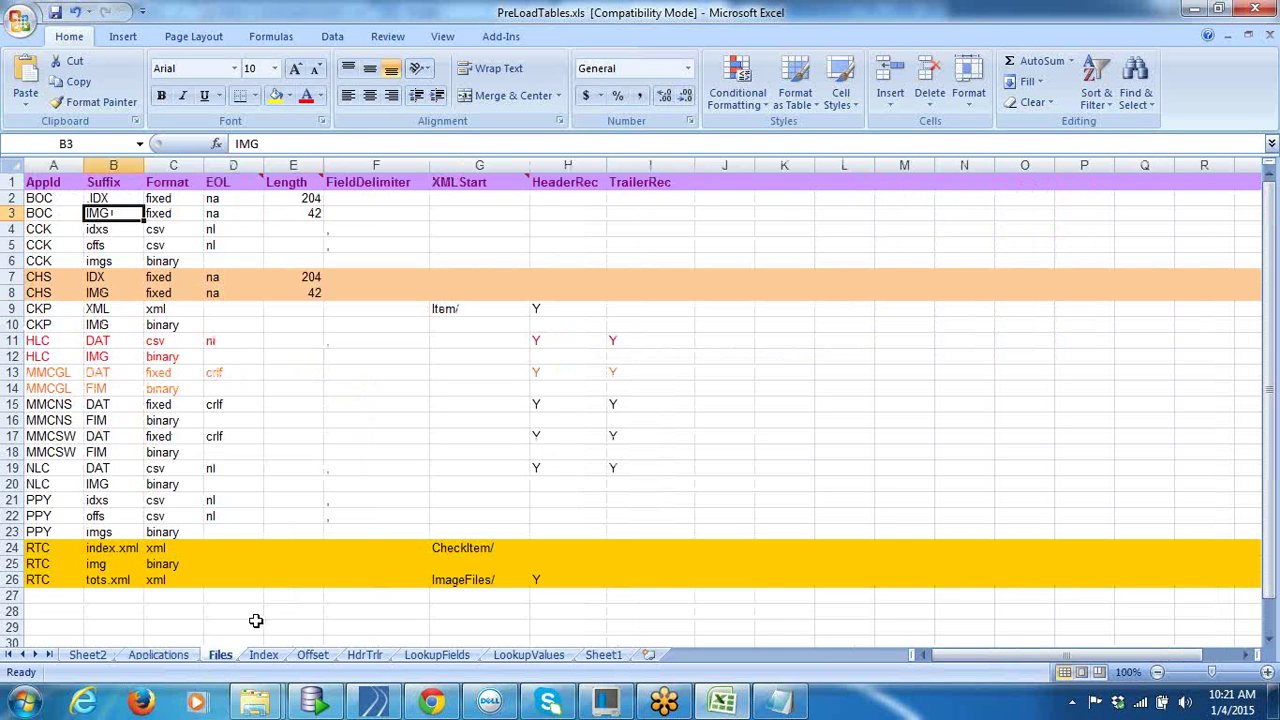
Step: Compare the field definitions on the Index sheet with the entries on the Files and Applications sheets
{"action": "left_click", "coordinate": [263, 655]}
{"action": "left_click", "coordinate": [220, 655]}
{"action": "left_click", "coordinate": [263, 655]}
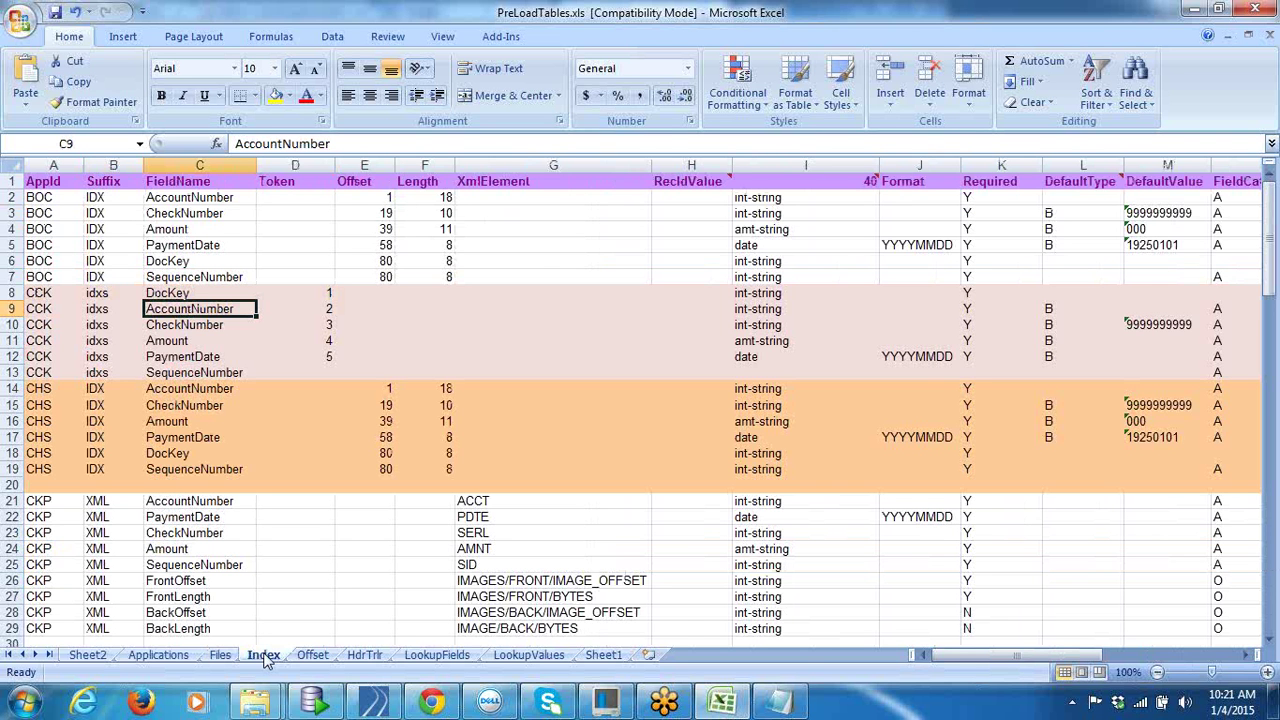
{"action": "left_click", "coordinate": [158, 655]}
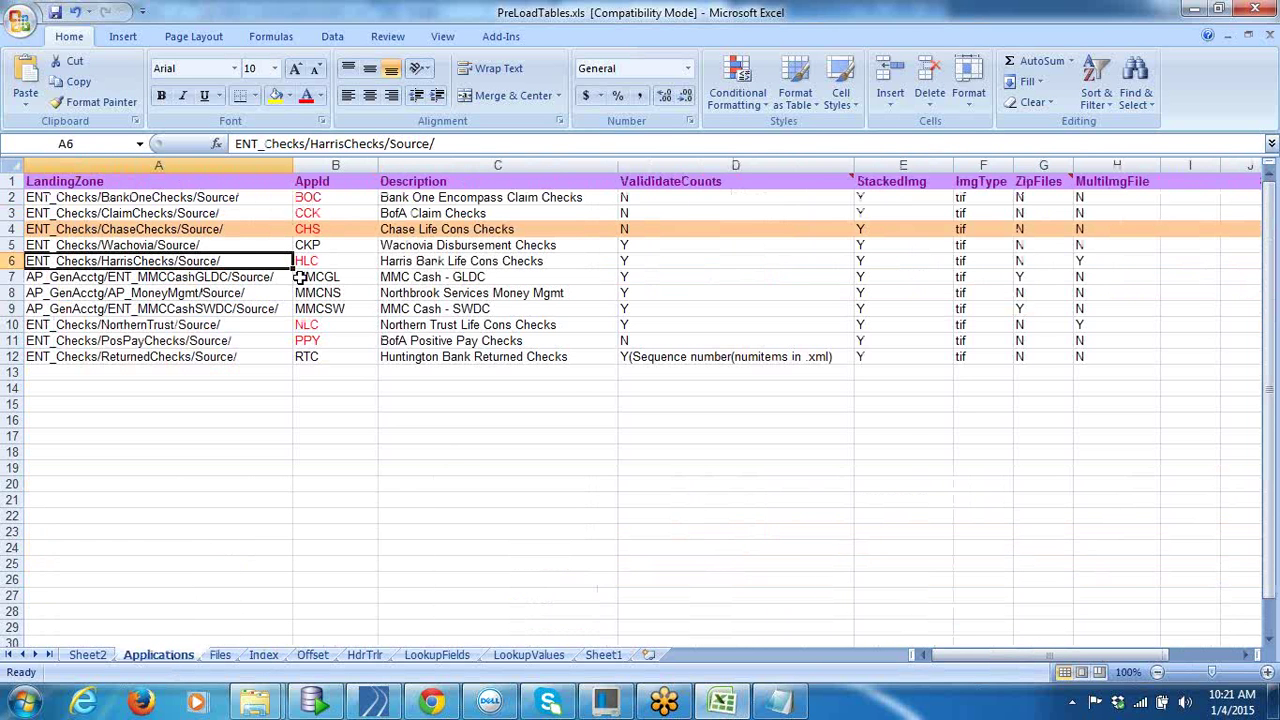
{"action": "left_click", "coordinate": [220, 655]}
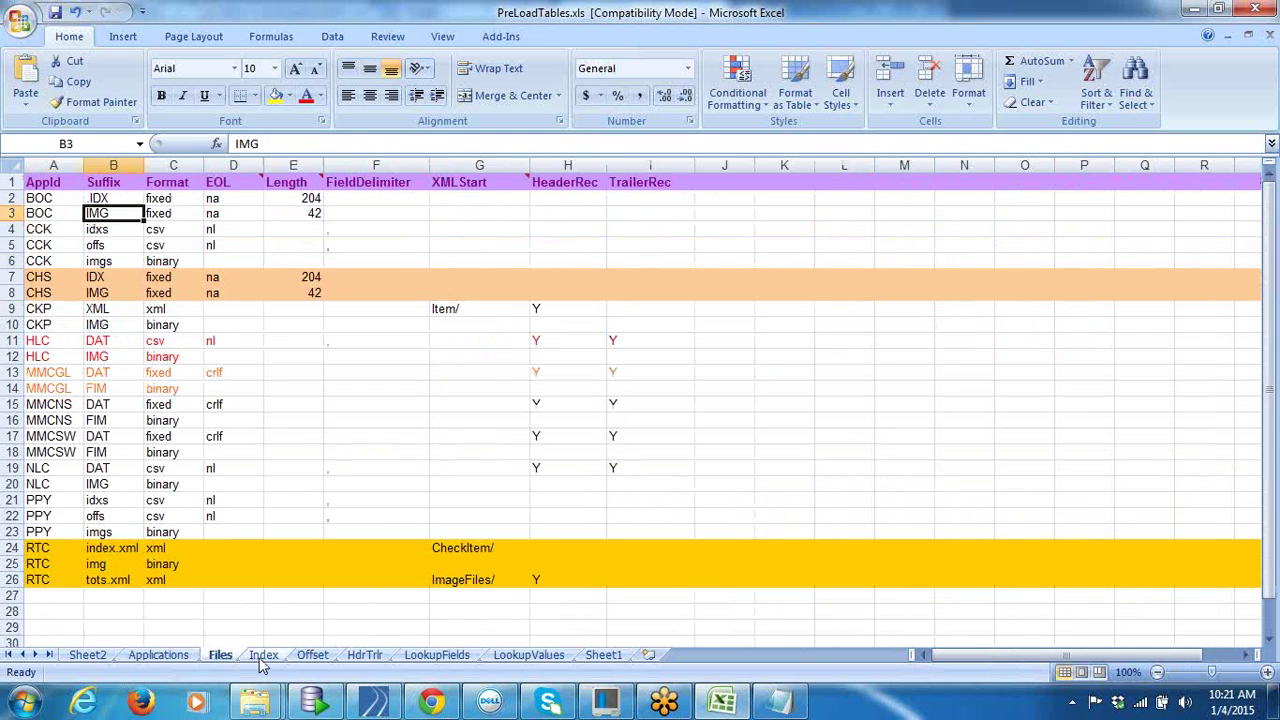
{"action": "left_click", "coordinate": [263, 656]}
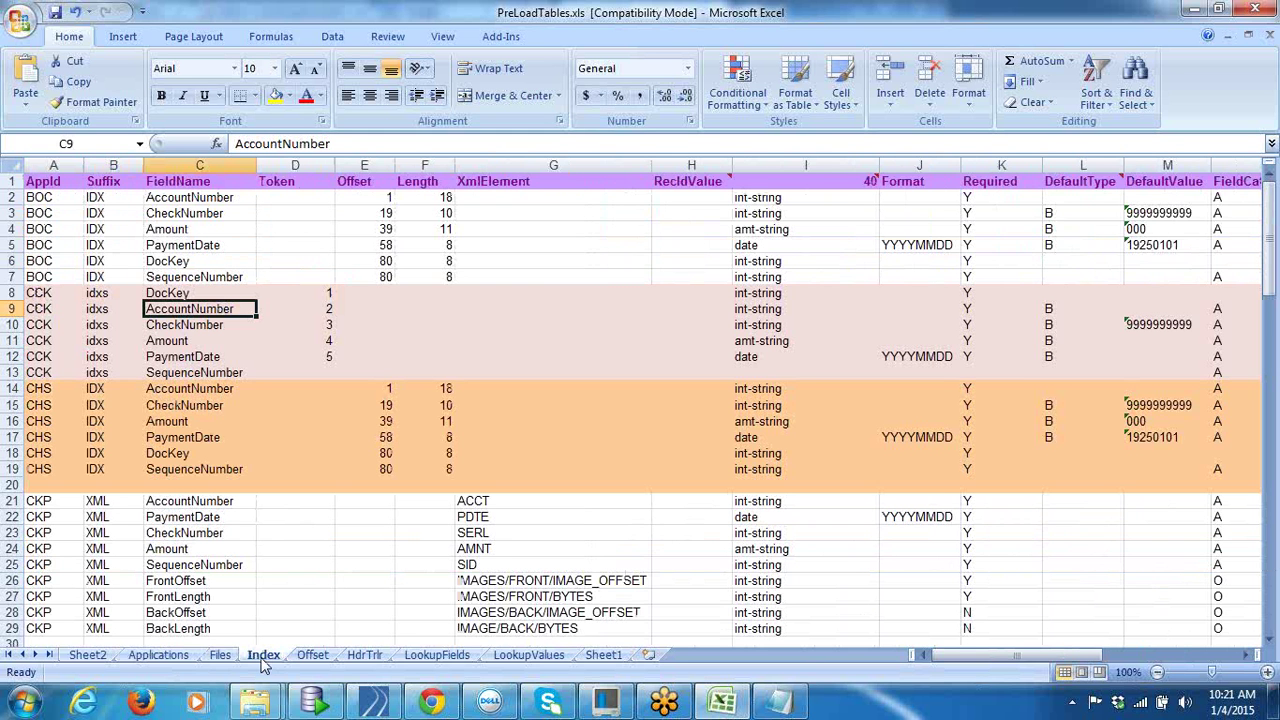
{"action": "left_click", "coordinate": [220, 656]}
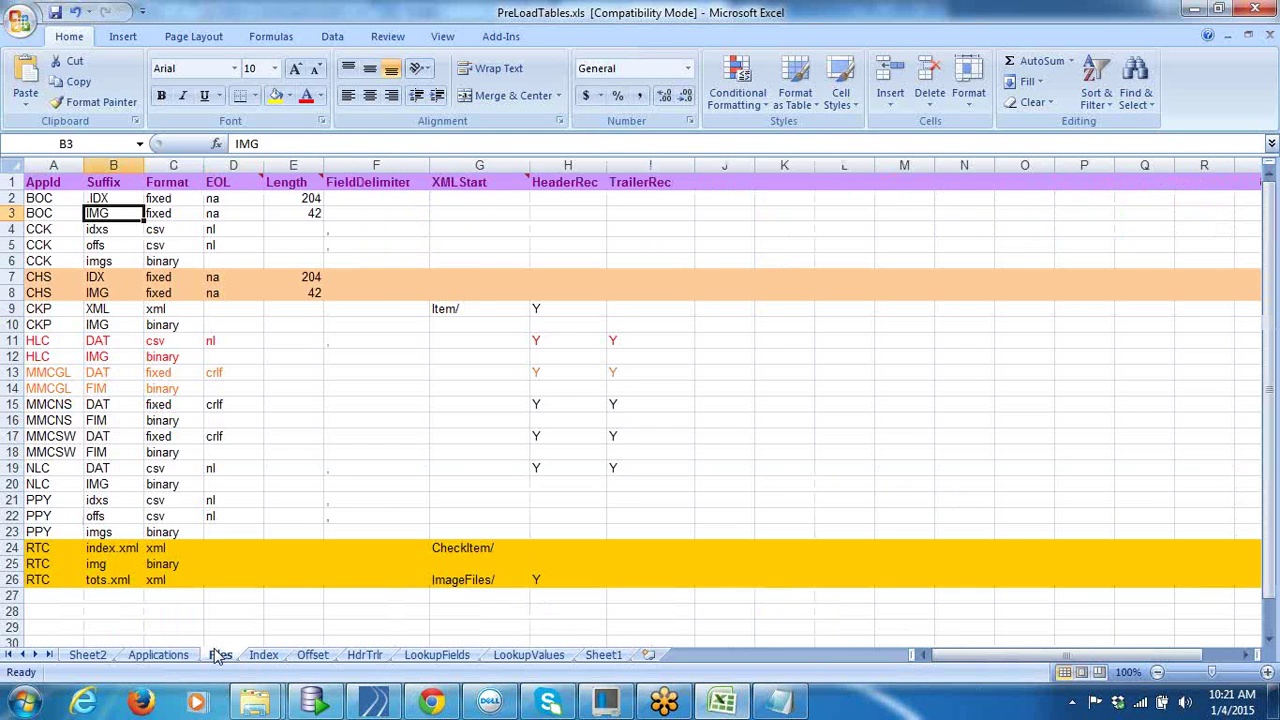
{"action": "left_click", "coordinate": [183, 656]}
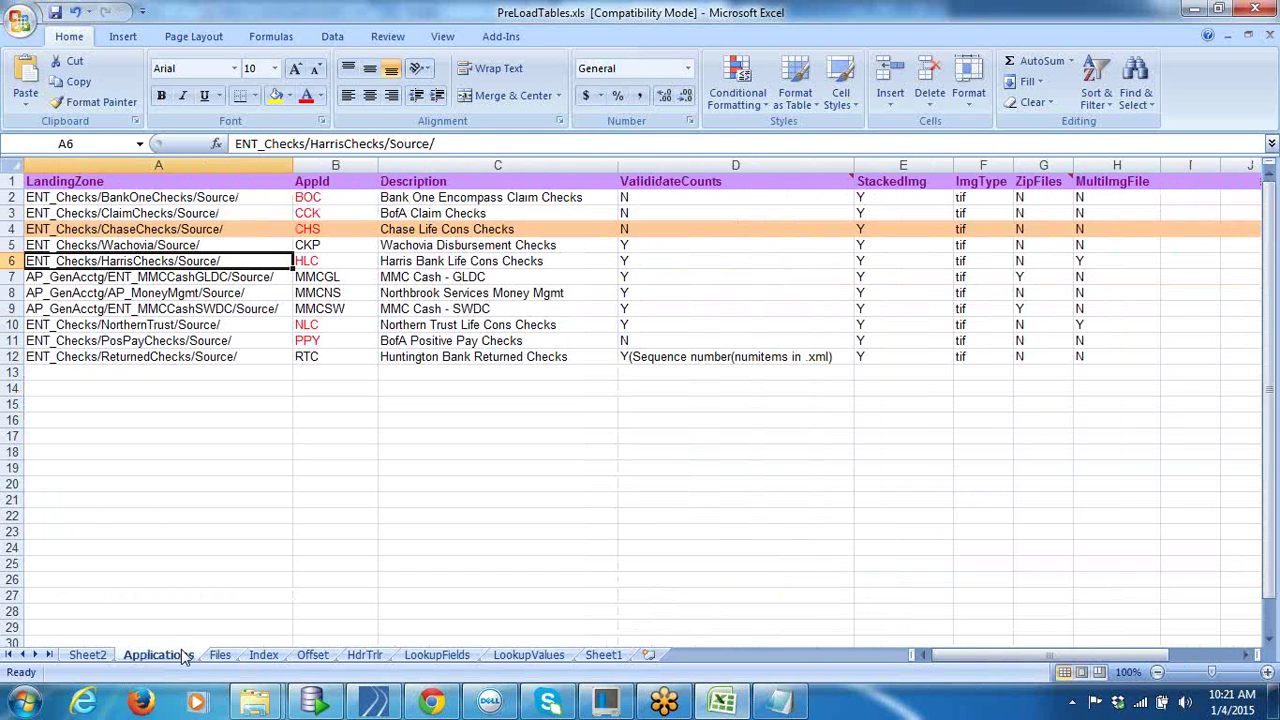
{"action": "left_click", "coordinate": [264, 655]}
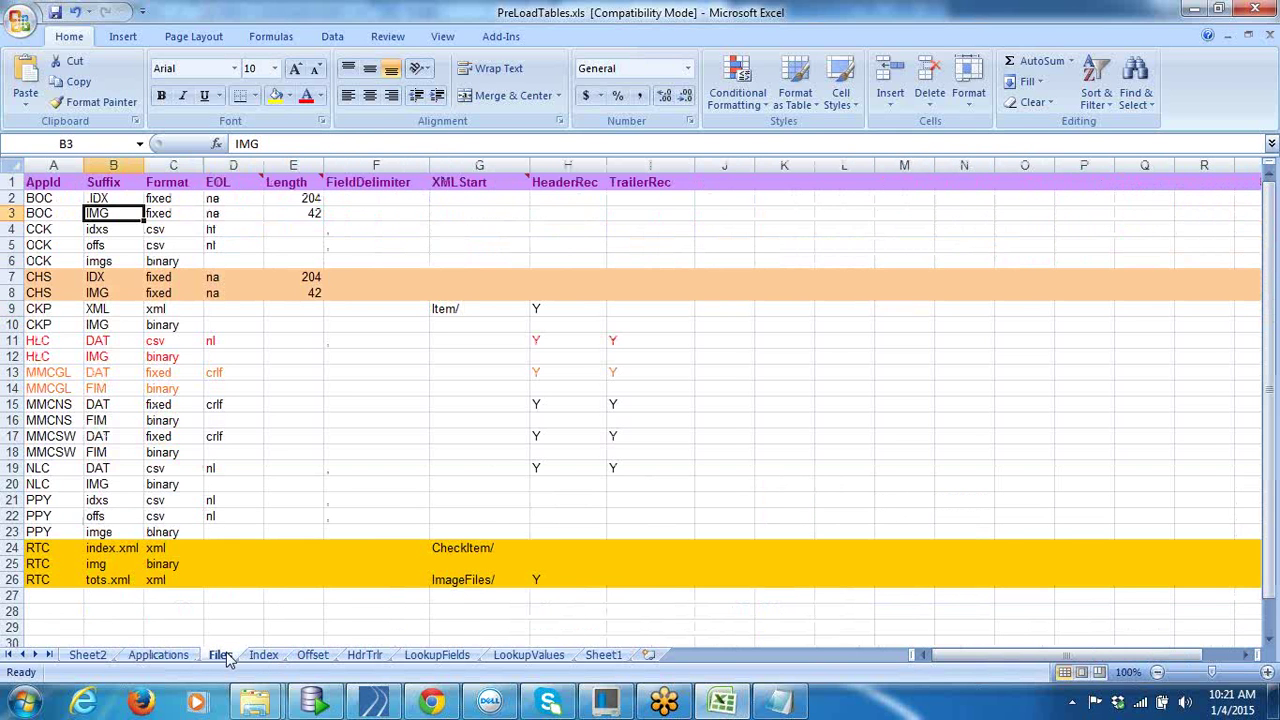
{"action": "left_click", "coordinate": [255, 656]}
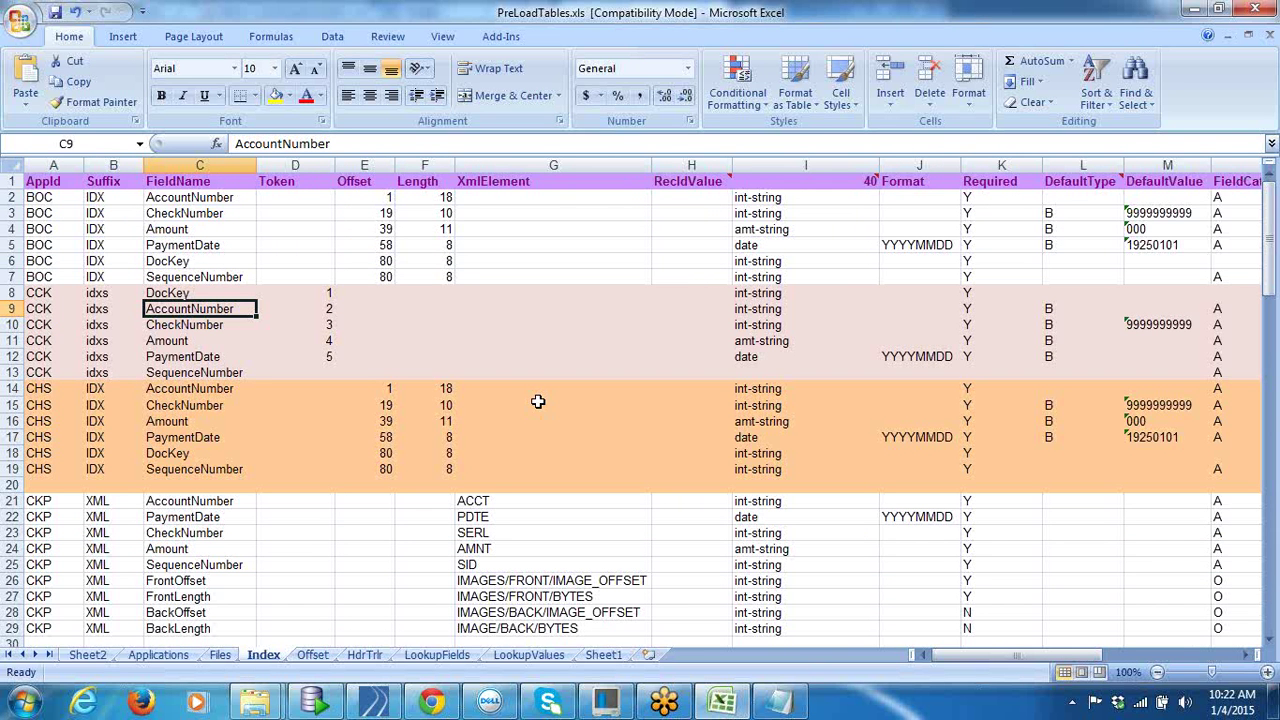
Step: Look through the Offset, HdrTrlr, LookupFields and LookupValues sheets and return to the Index sheet
{"action": "left_click", "coordinate": [314, 658]}
{"action": "left_click", "coordinate": [364, 656]}
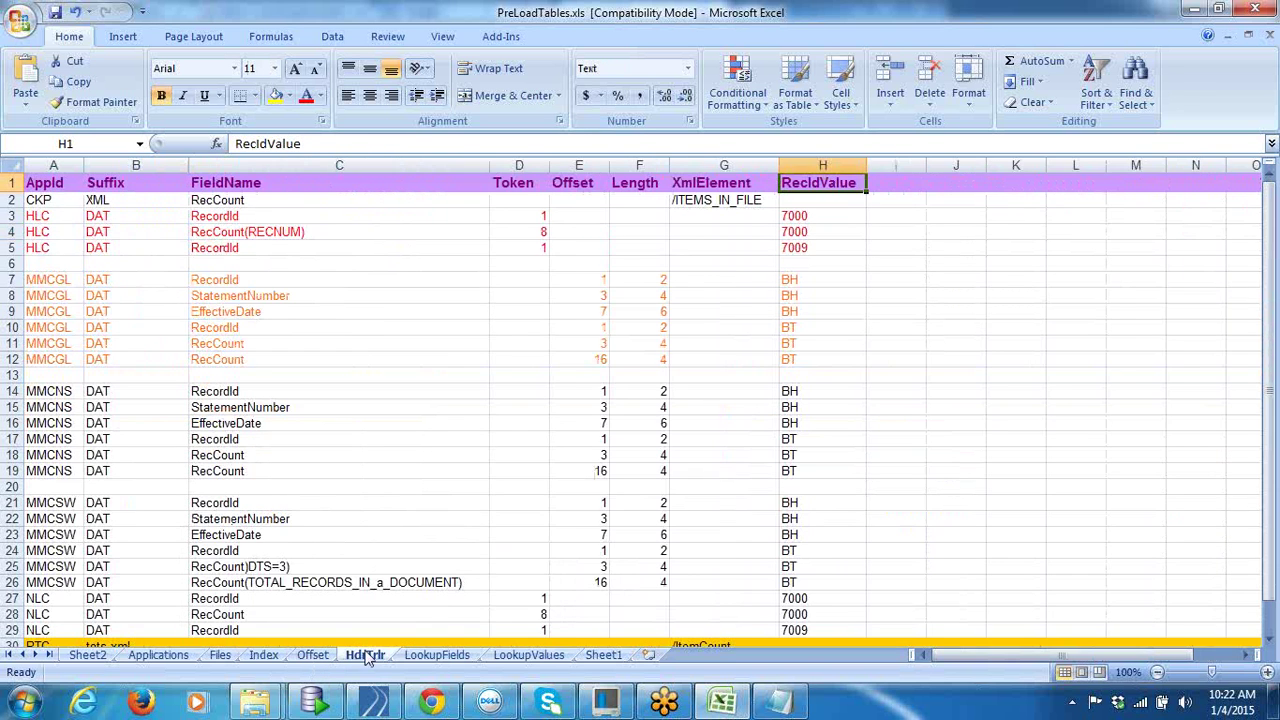
{"action": "left_click", "coordinate": [437, 656]}
{"action": "left_click", "coordinate": [522, 656]}
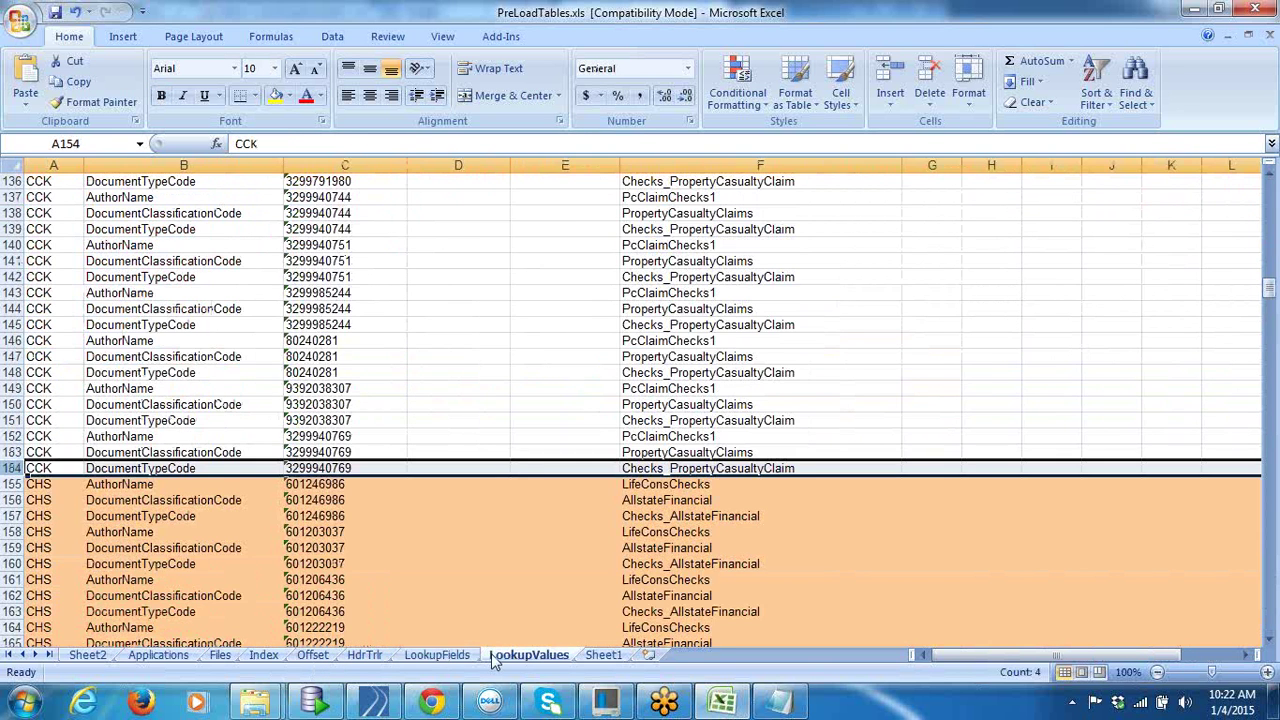
{"action": "left_click", "coordinate": [437, 656]}
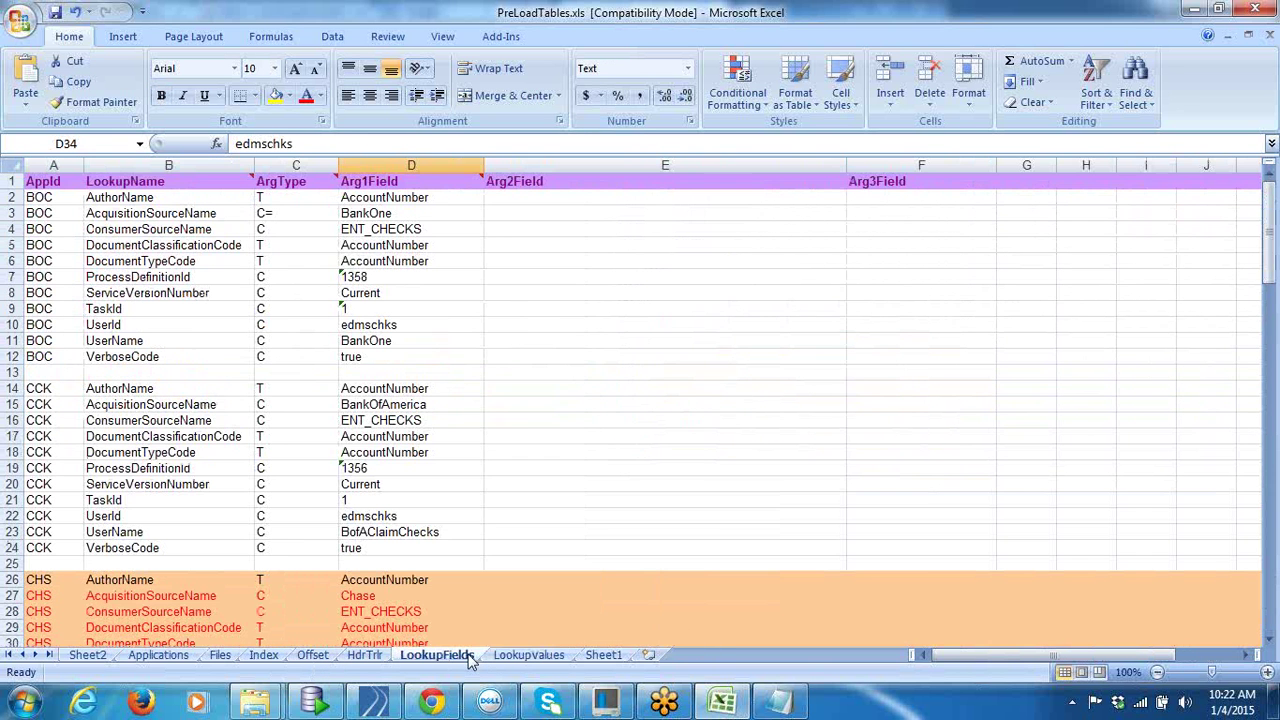
{"action": "left_click", "coordinate": [364, 656]}
{"action": "left_click", "coordinate": [264, 655]}
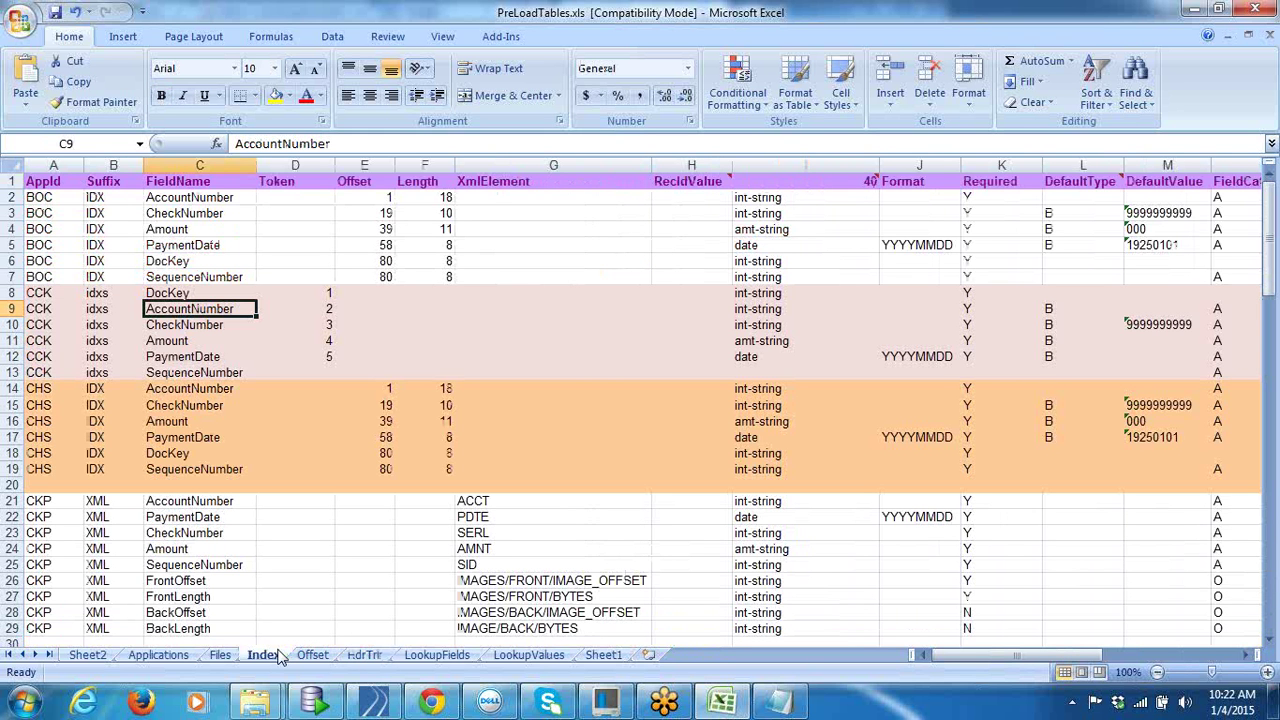
Step: Switch to TIBCO Designer and compare the Parse Data input mapping with its output schema
{"action": "left_click", "coordinate": [370, 704]}
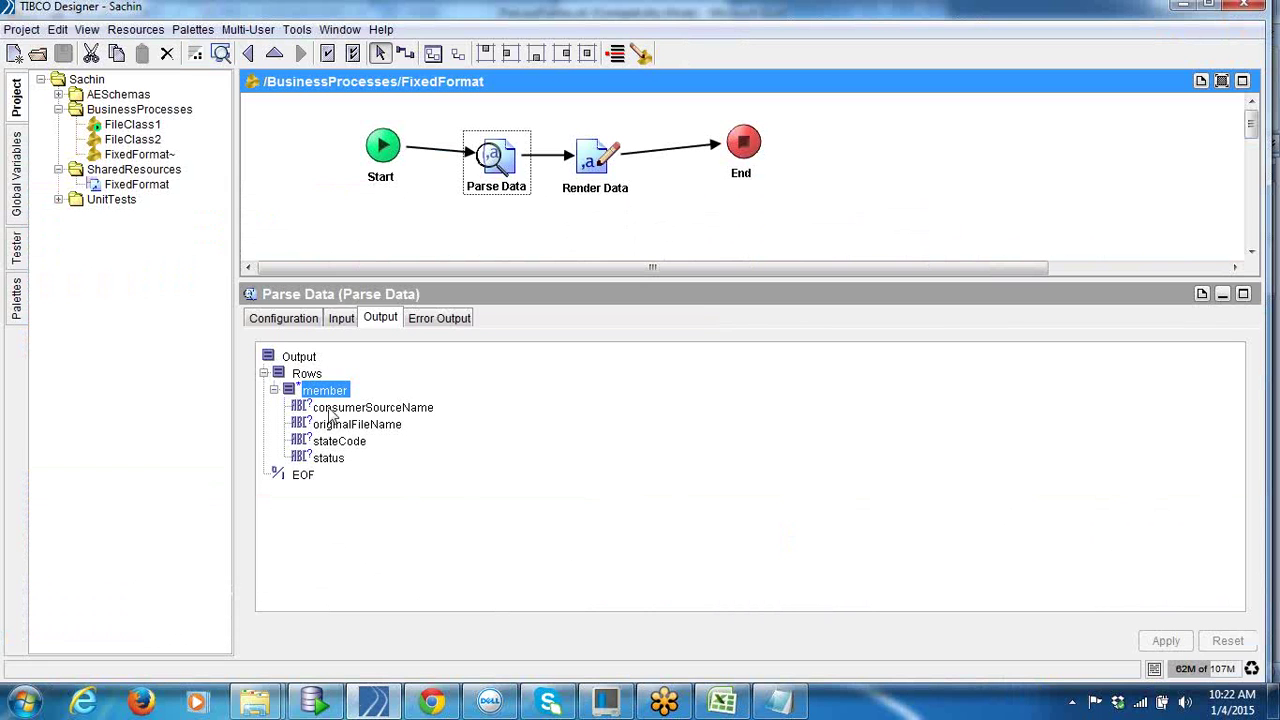
{"action": "left_click", "coordinate": [341, 318]}
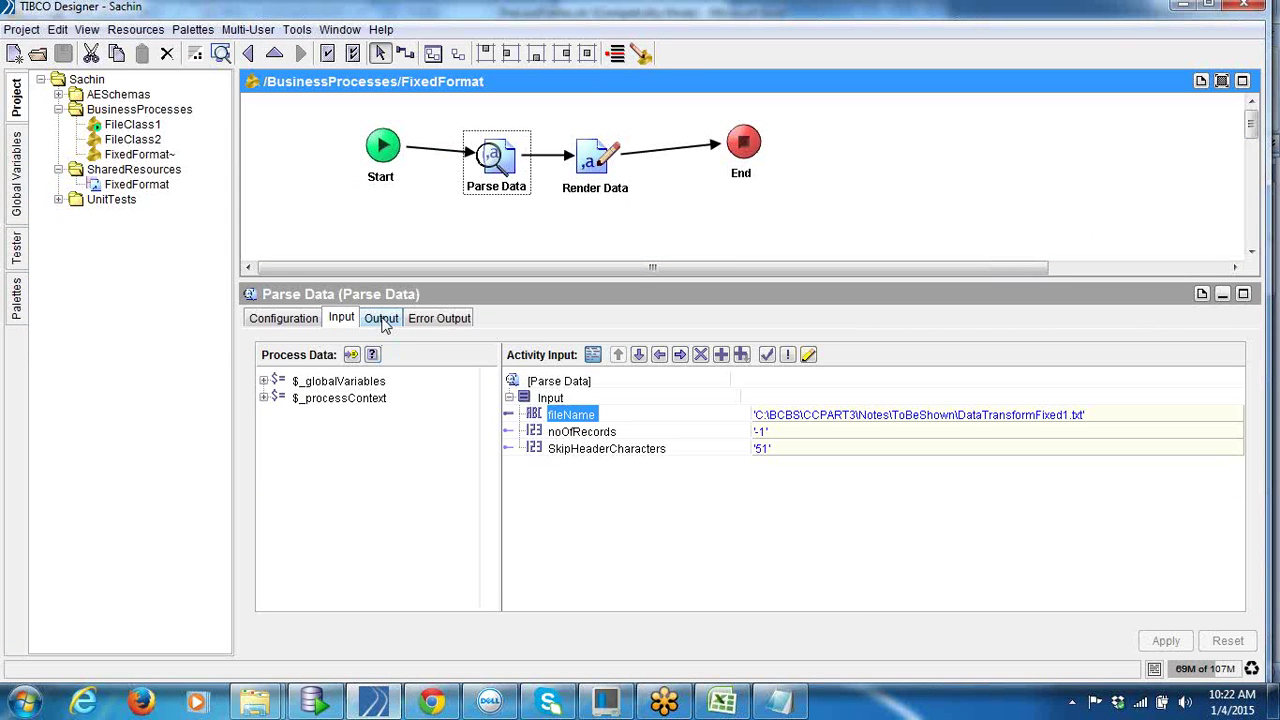
{"action": "left_click", "coordinate": [381, 320]}
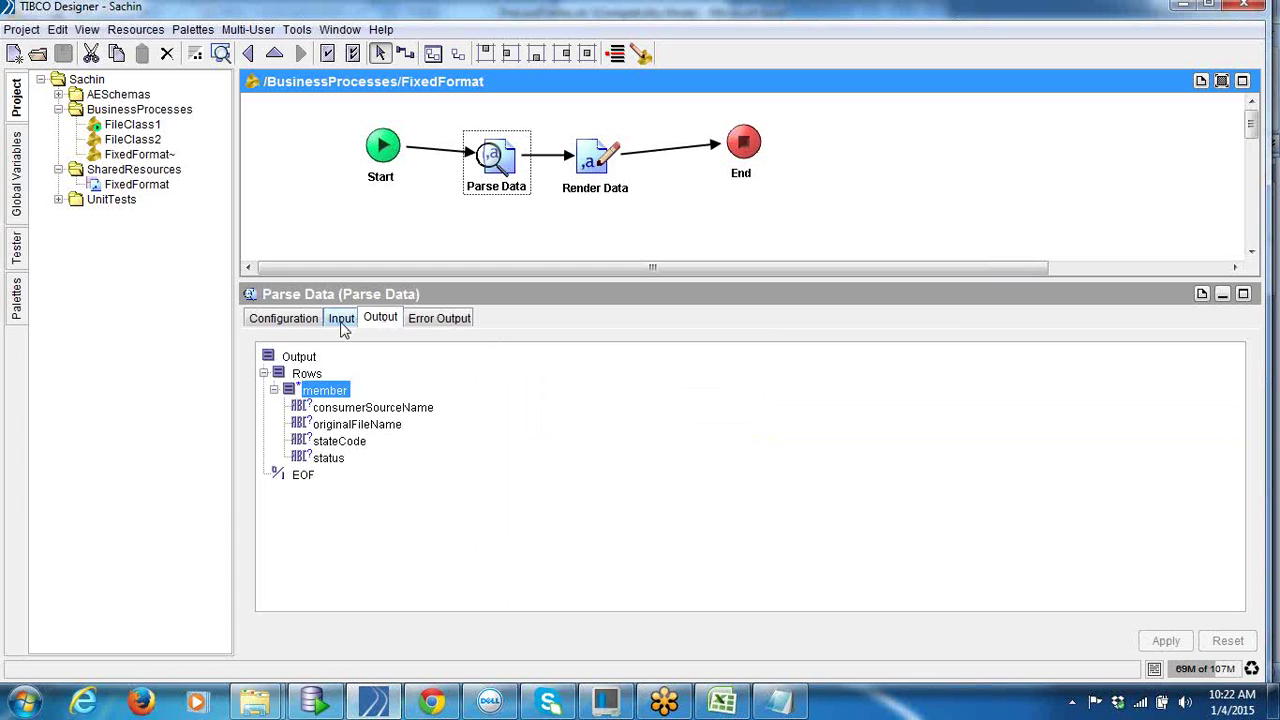
{"action": "left_click", "coordinate": [341, 320]}
{"action": "left_click", "coordinate": [400, 318]}
{"action": "left_click", "coordinate": [350, 318]}
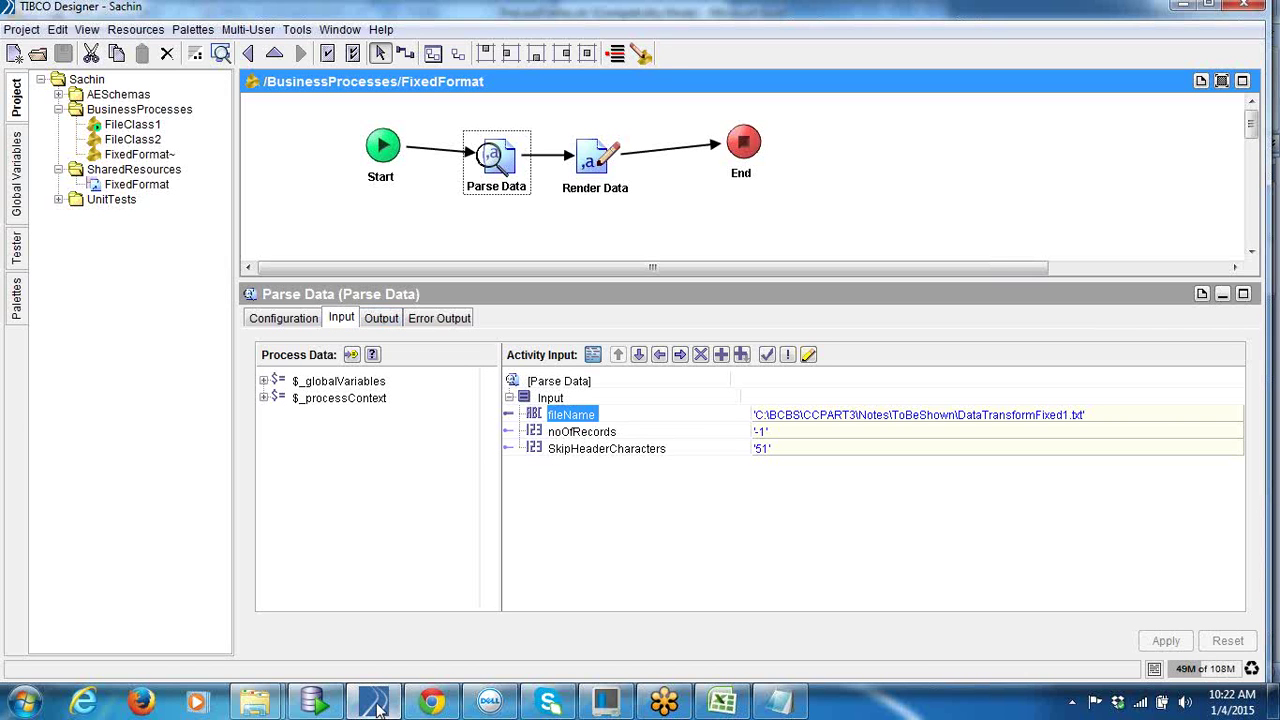
Step: Switch to Excel and examine the BOC field names on the Index sheet, from AccountNumber to SequenceNumber
{"action": "mouse_move", "coordinate": [374, 706]}
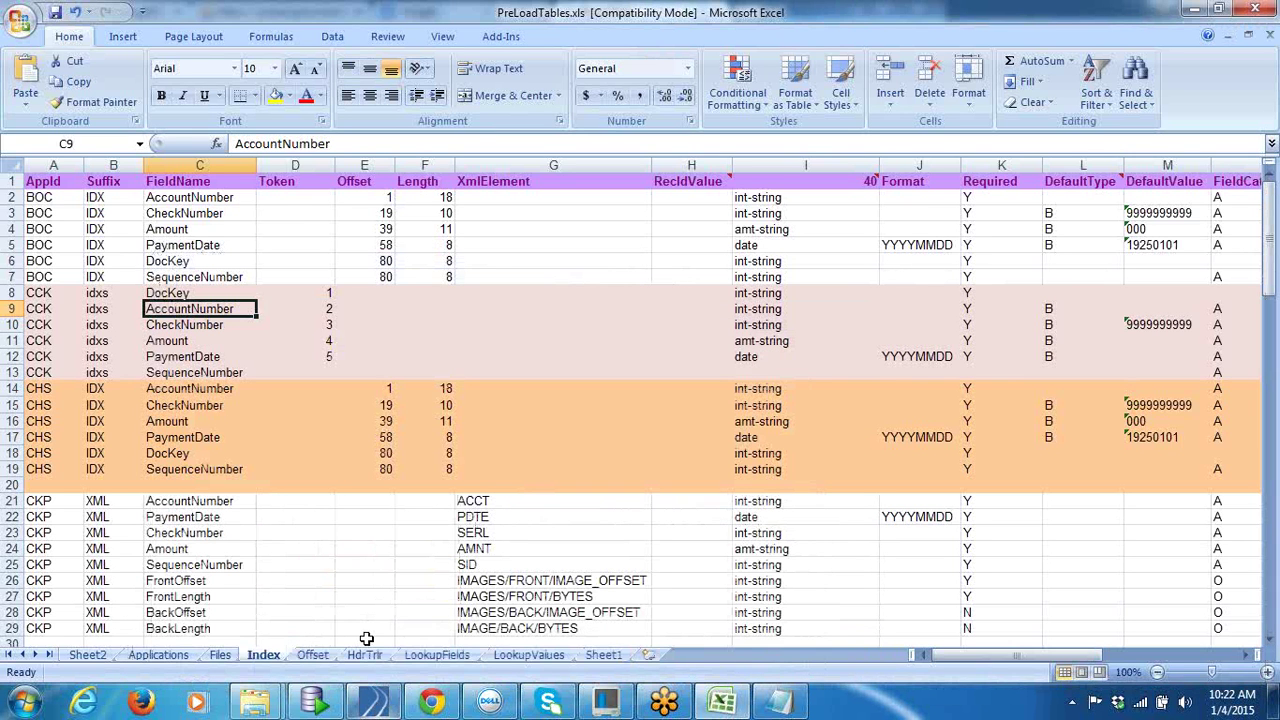
{"action": "left_click", "coordinate": [210, 216]}
{"action": "left_click", "coordinate": [205, 199]}
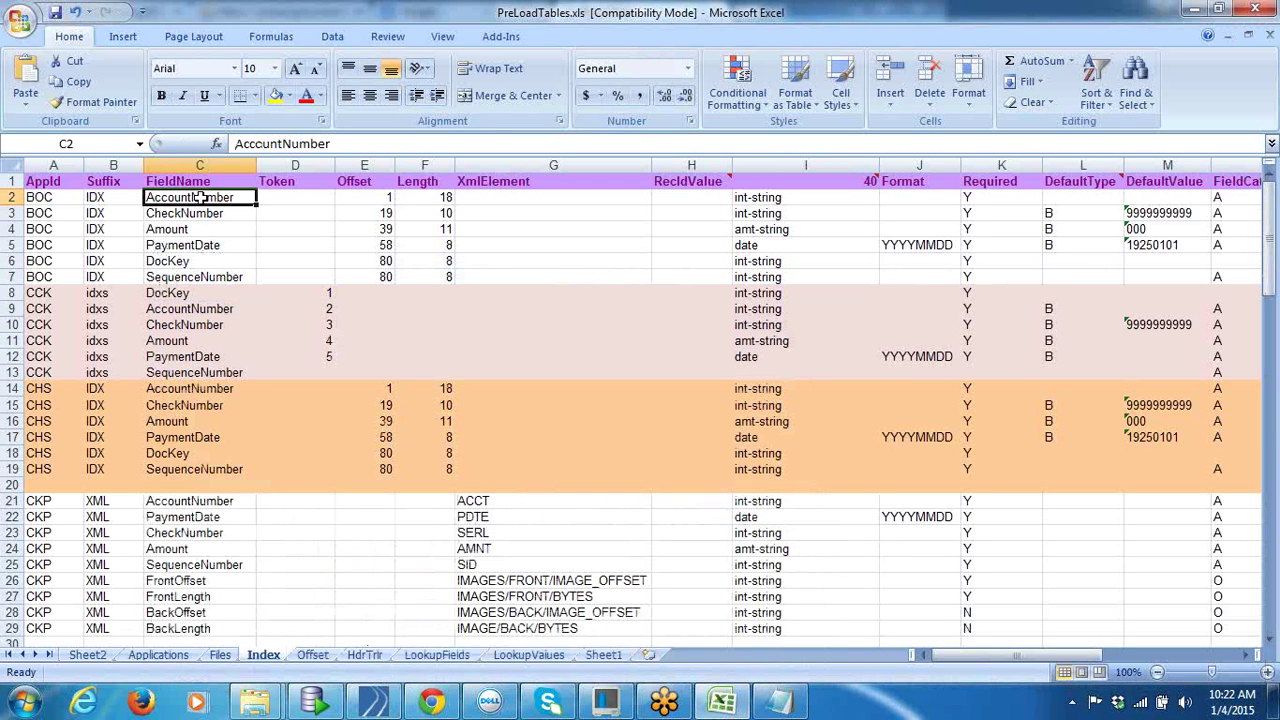
{"action": "left_click", "coordinate": [210, 212]}
{"action": "left_click", "coordinate": [214, 245]}
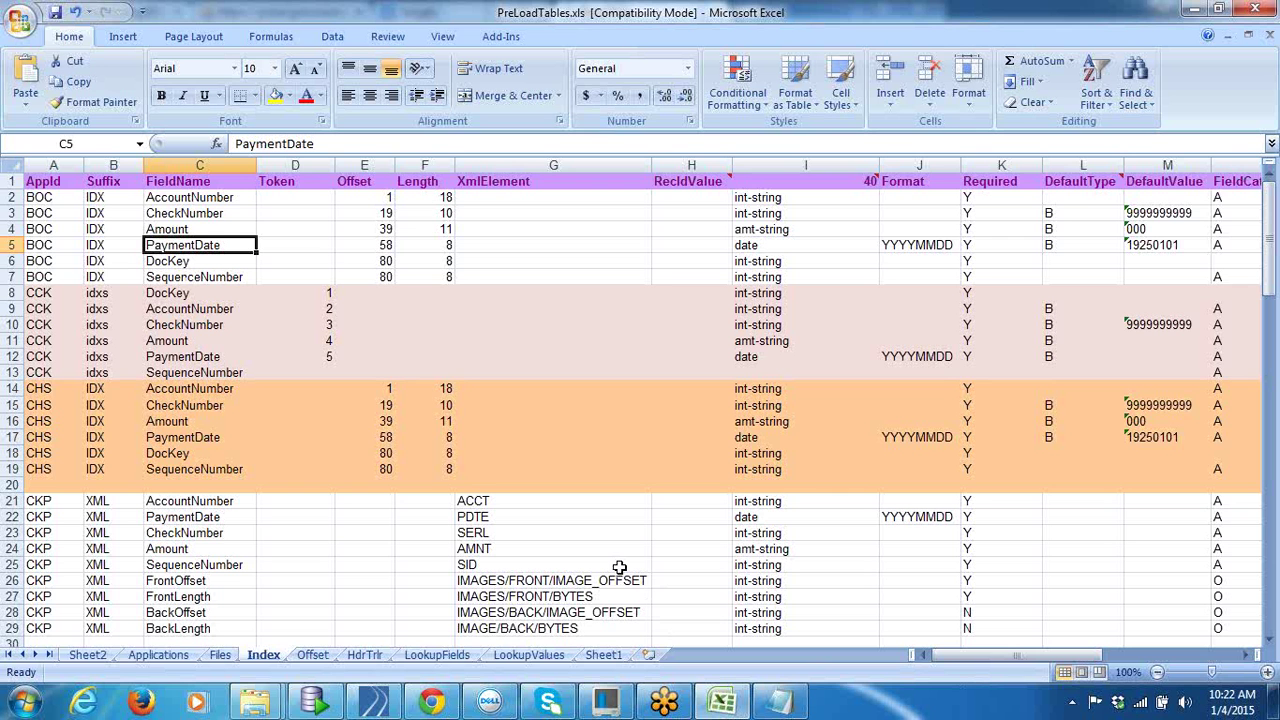
{"action": "left_click", "coordinate": [228, 262]}
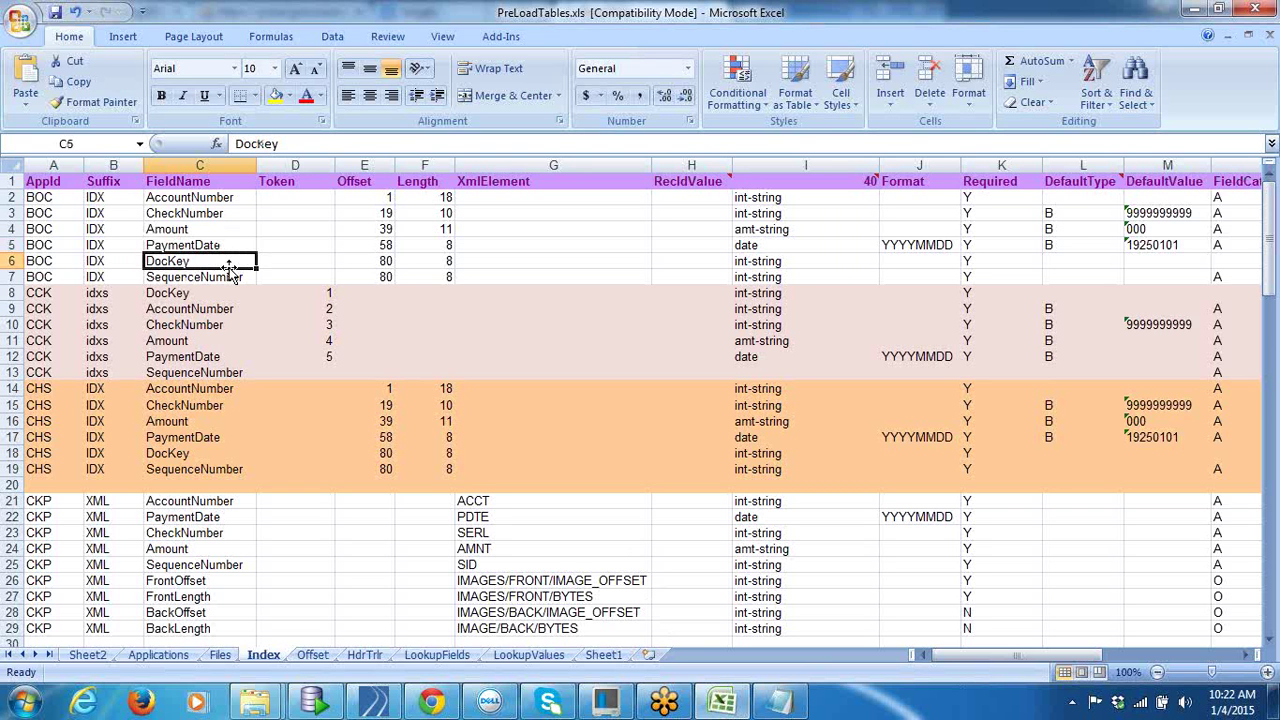
{"action": "left_click", "coordinate": [231, 277]}
{"action": "left_click", "coordinate": [220, 246]}
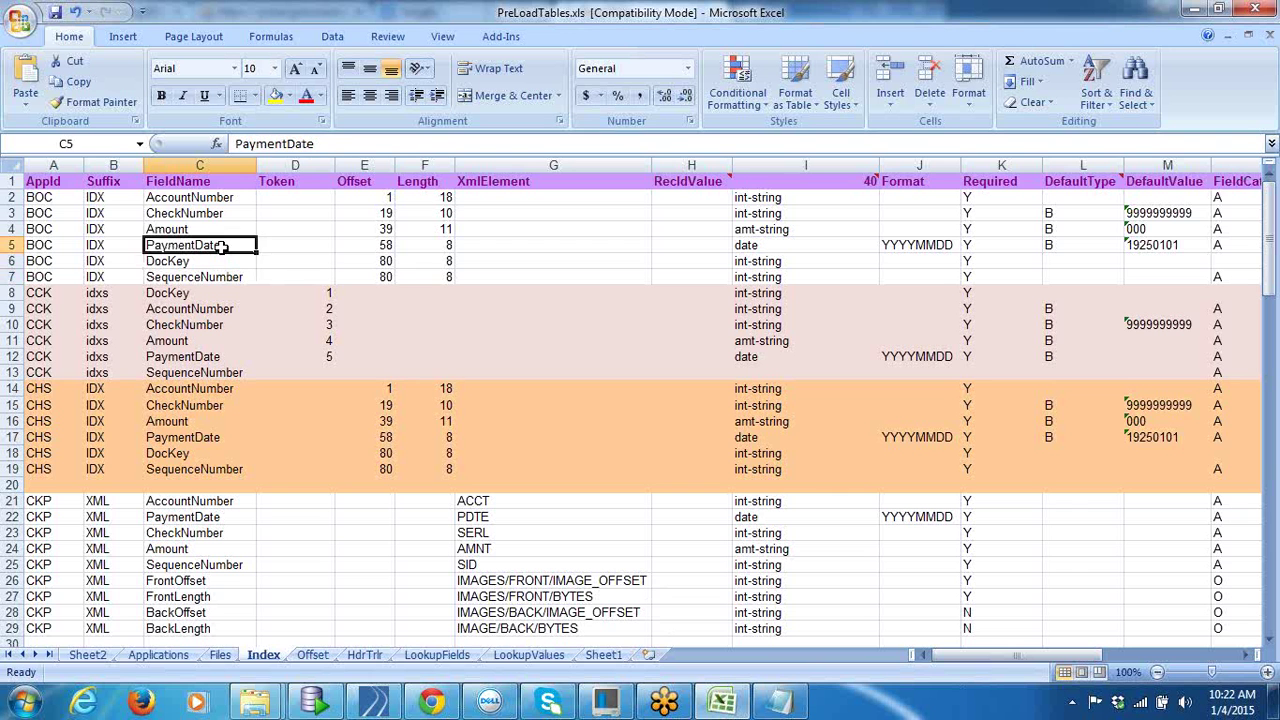
{"action": "left_click", "coordinate": [207, 229]}
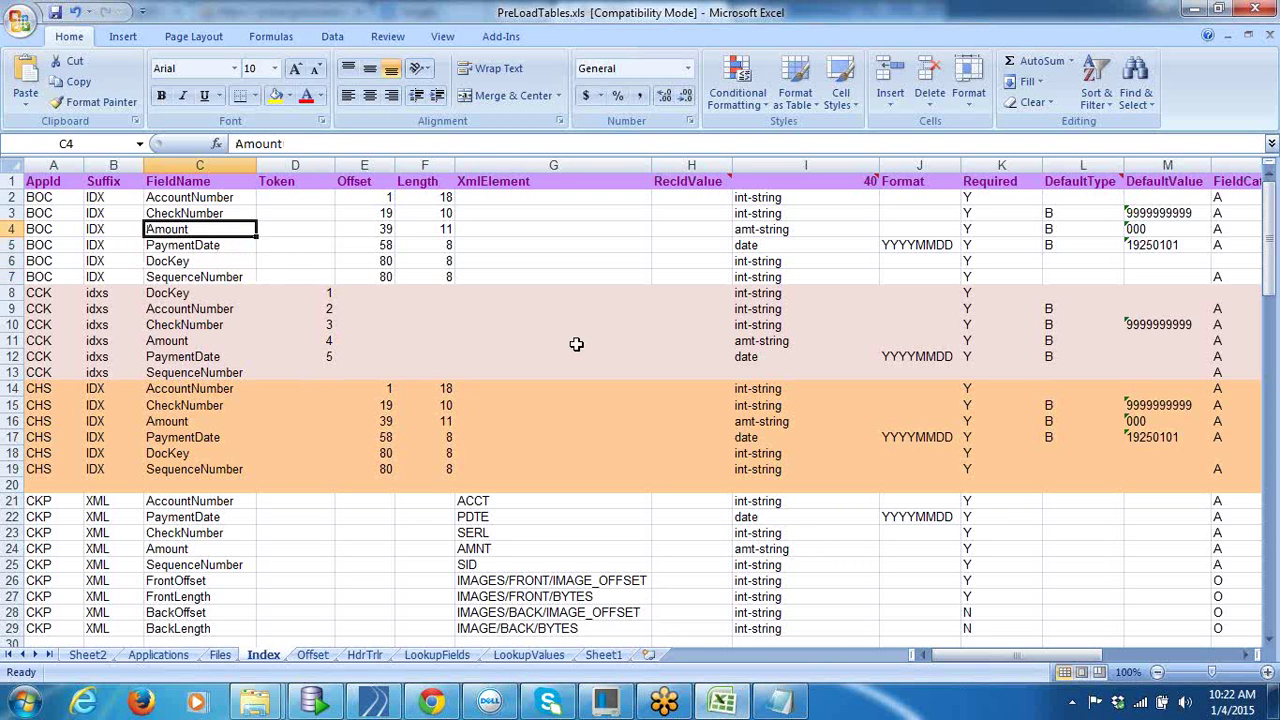
Step: Cancel closing PreLoadTables.xls and review its Files, Applications and Index sheets once more
{"action": "left_click", "coordinate": [1268, 8]}
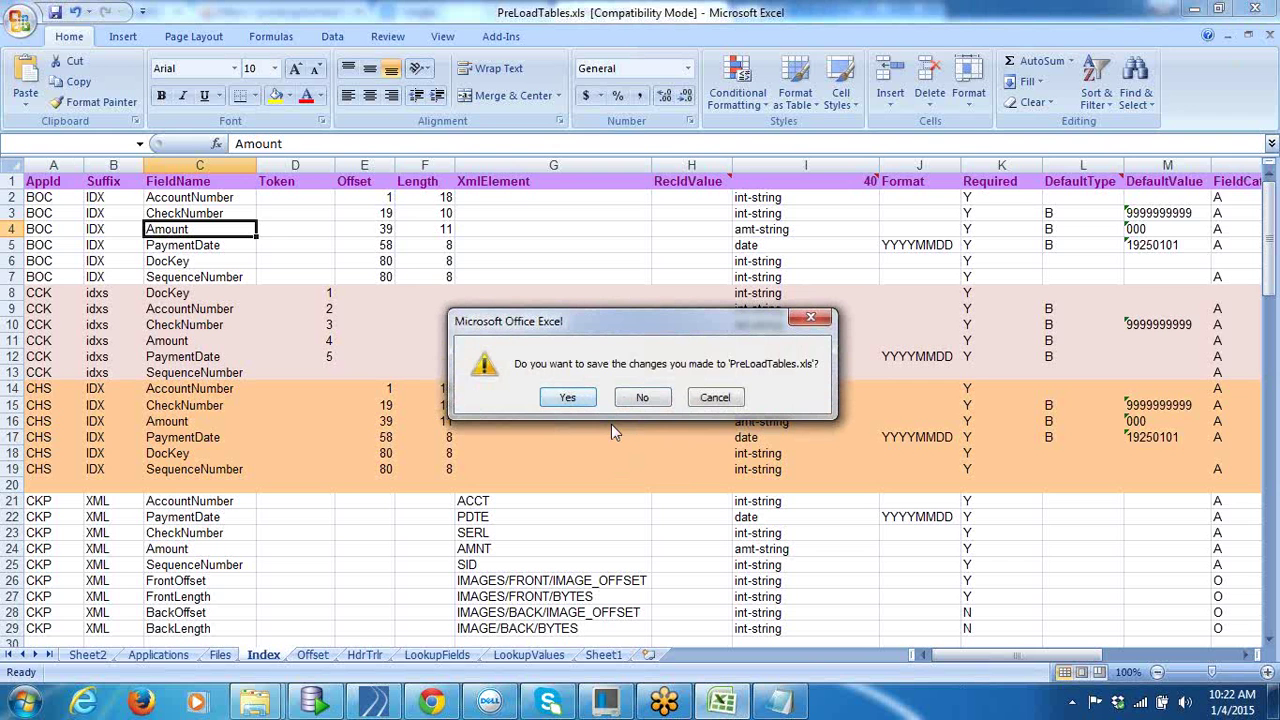
{"action": "left_click", "coordinate": [722, 395]}
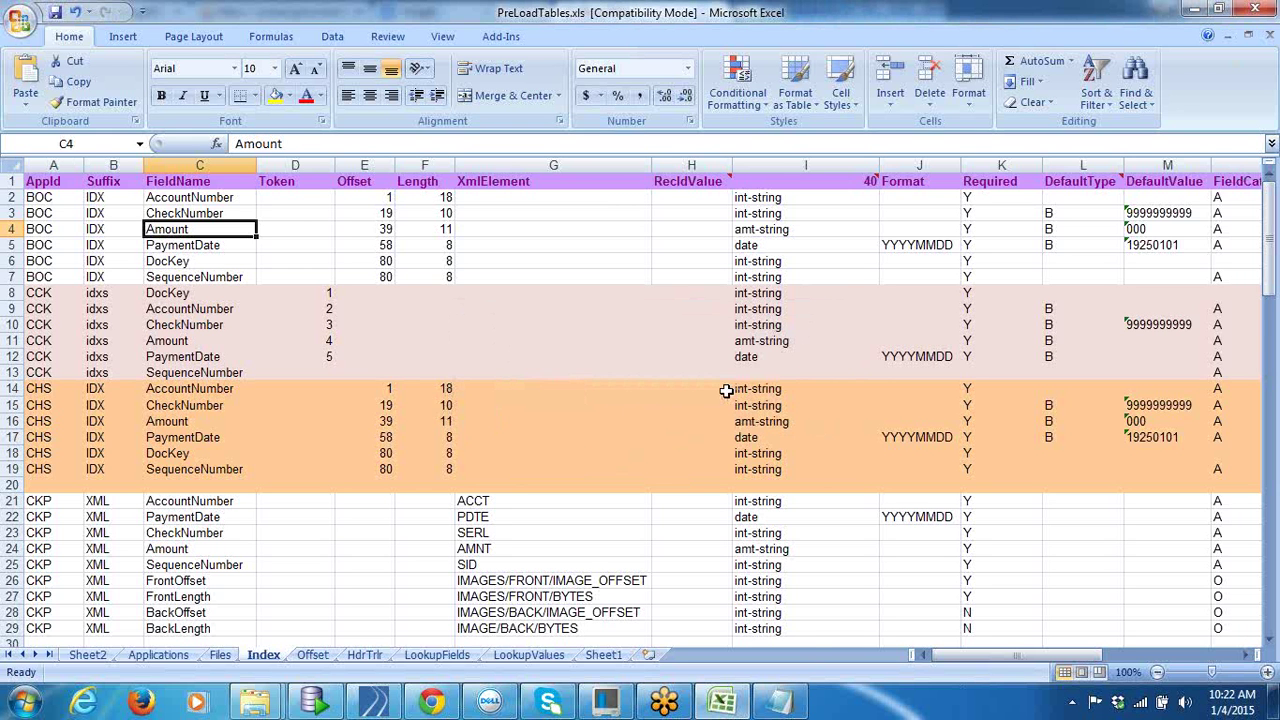
{"action": "left_click", "coordinate": [220, 656]}
{"action": "left_click", "coordinate": [180, 658]}
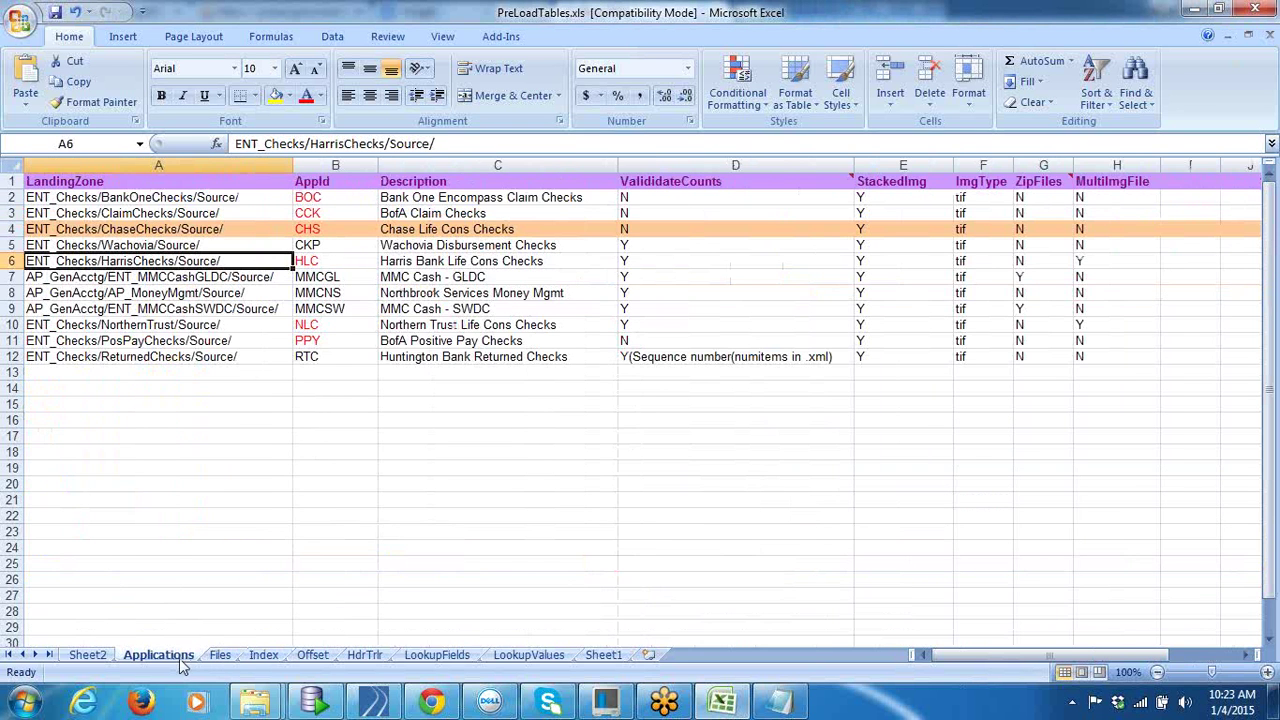
{"action": "left_click", "coordinate": [220, 655]}
{"action": "left_click", "coordinate": [262, 655]}
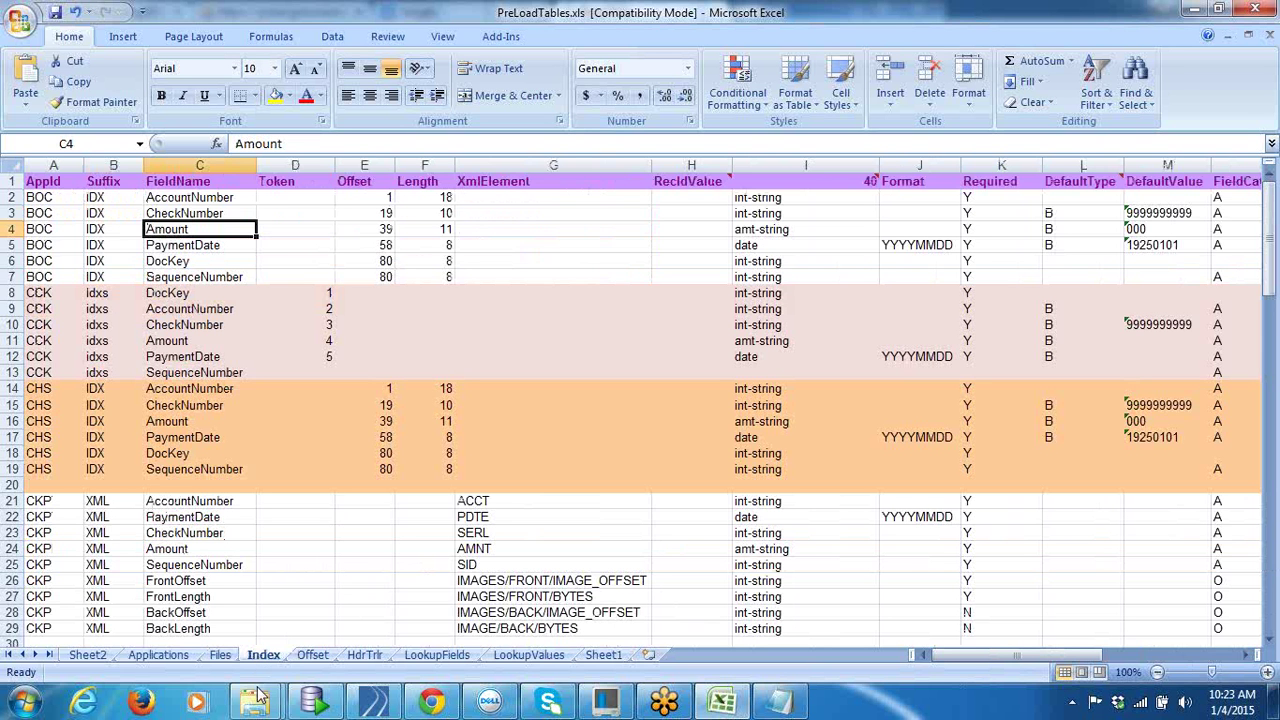
Step: Switch to File Explorer, search the C:\BCBS folder for "prd" and open Pipeline BAM PRD v3.doc
{"action": "mouse_move", "coordinate": [260, 706]}
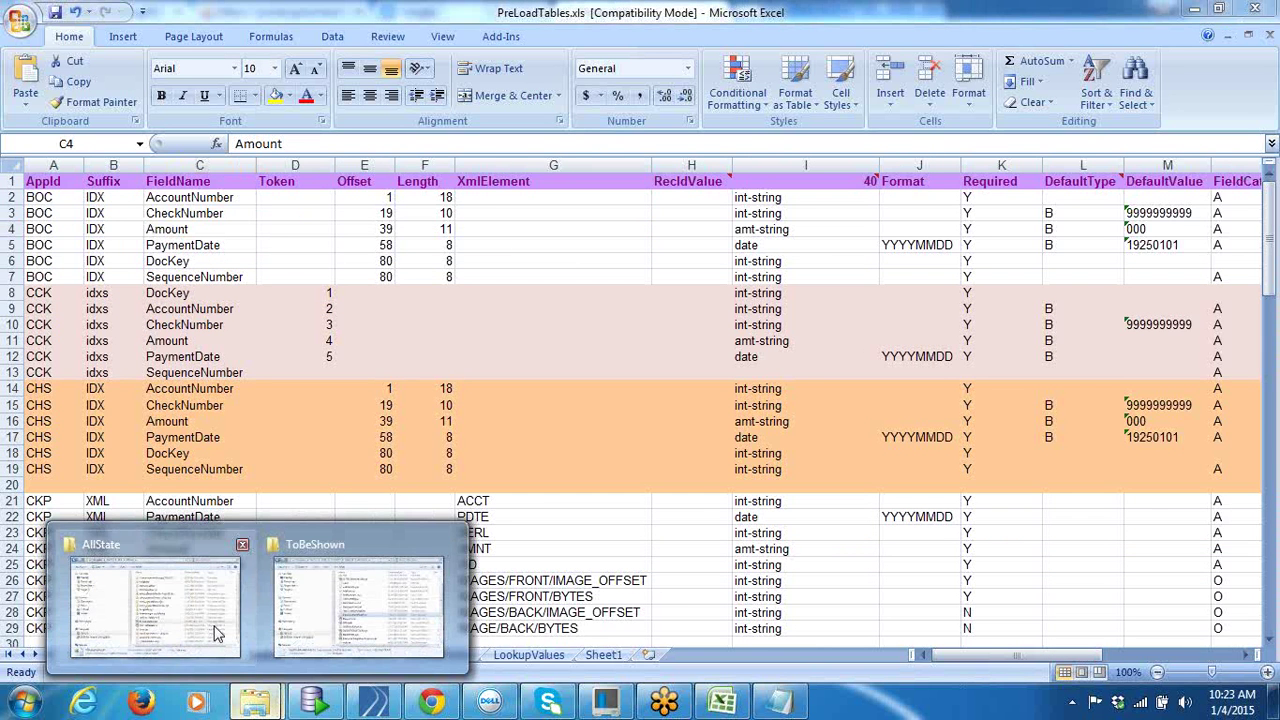
{"action": "left_click", "coordinate": [214, 560]}
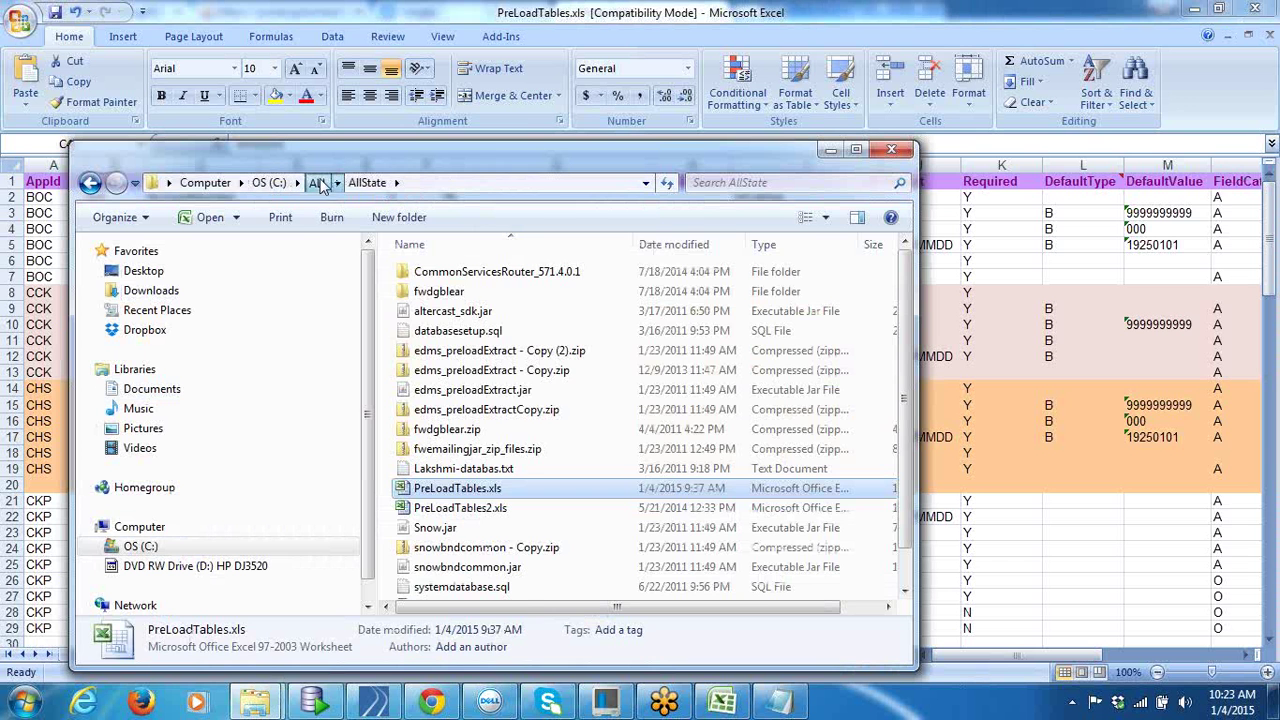
{"action": "left_click", "coordinate": [282, 180]}
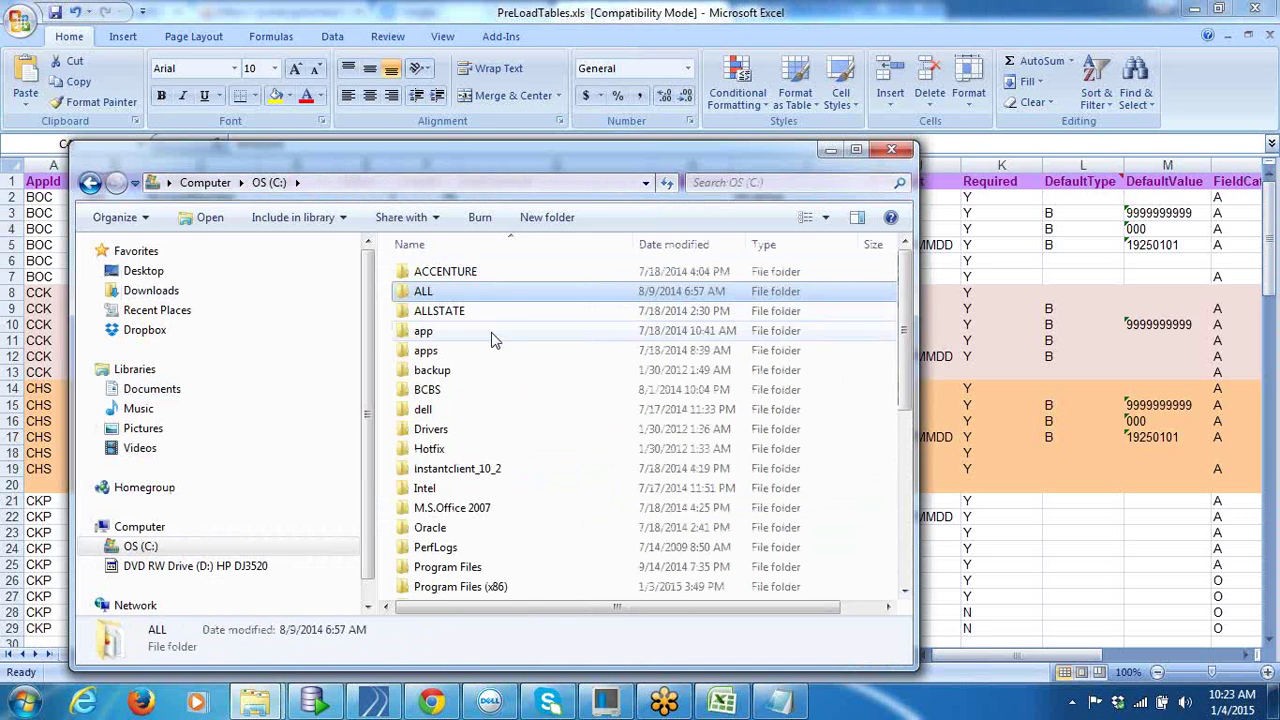
{"action": "double_click", "coordinate": [491, 390]}
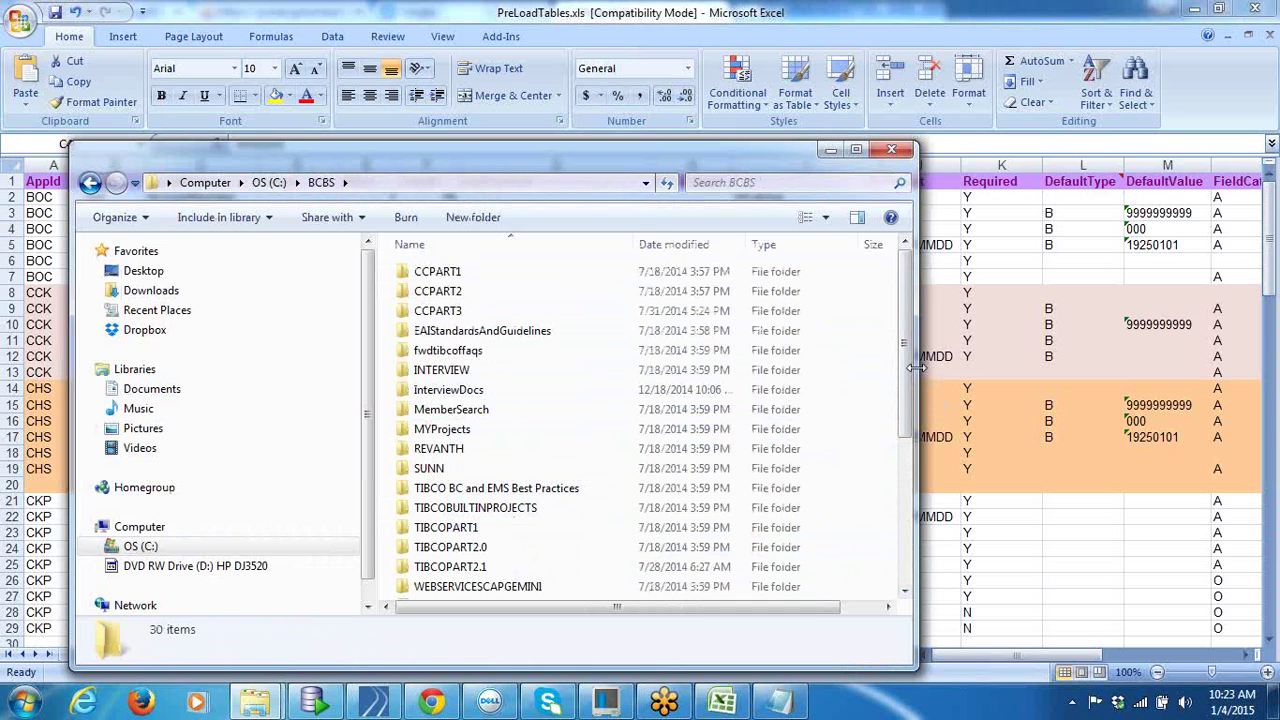
{"action": "left_click", "coordinate": [1273, 41]}
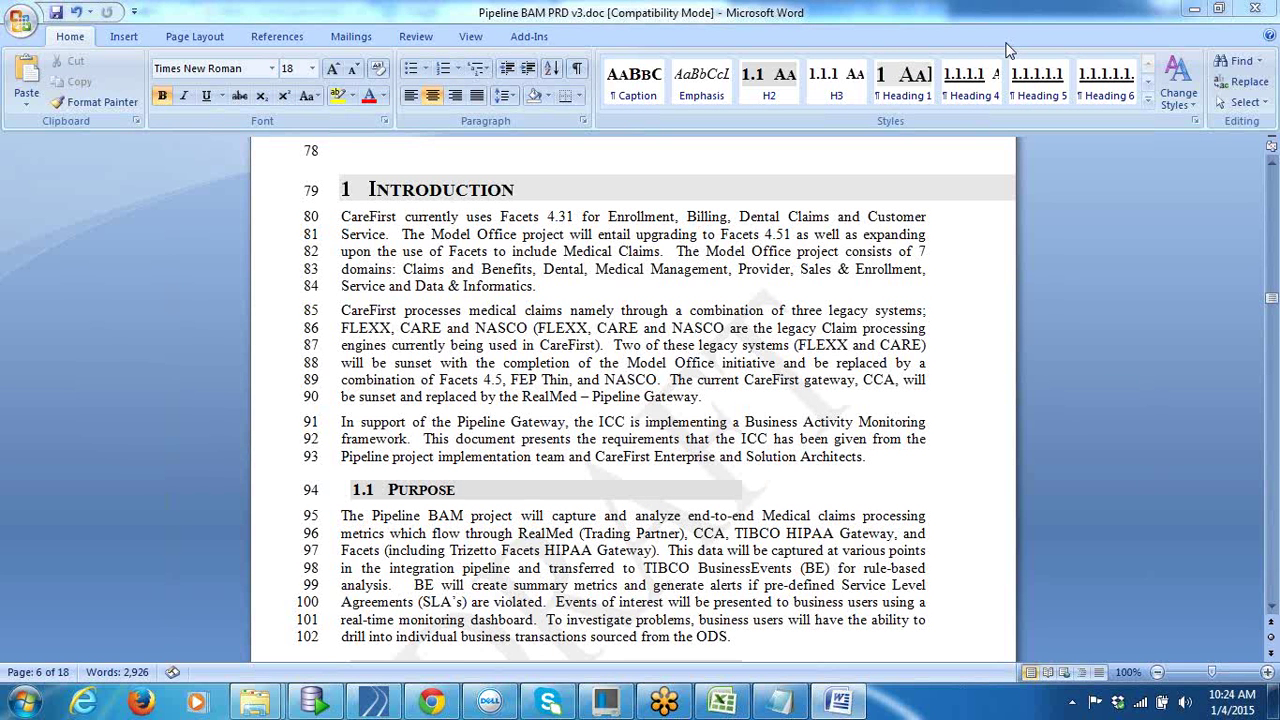
Step: Read the introduction and the business requirements table, focusing on the claim threshold and transaction count requirements
{"action": "left_click", "coordinate": [1273, 306]}
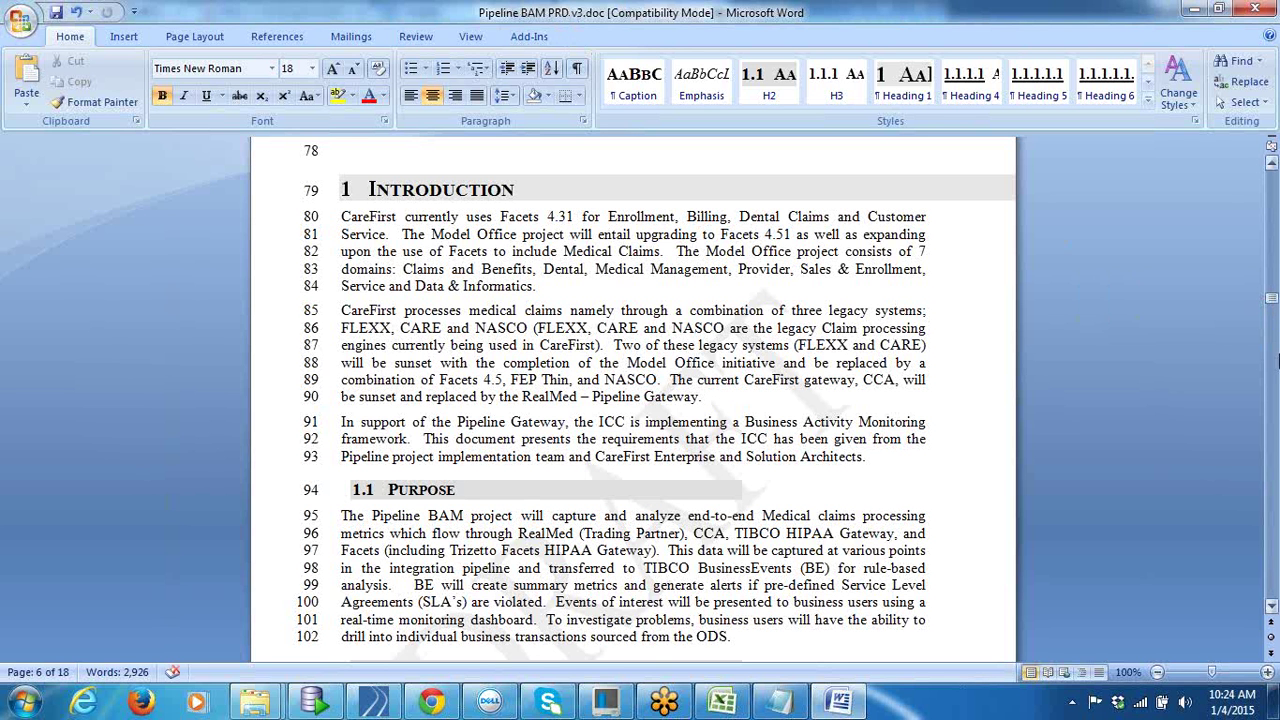
{"action": "left_click", "coordinate": [1273, 300]}
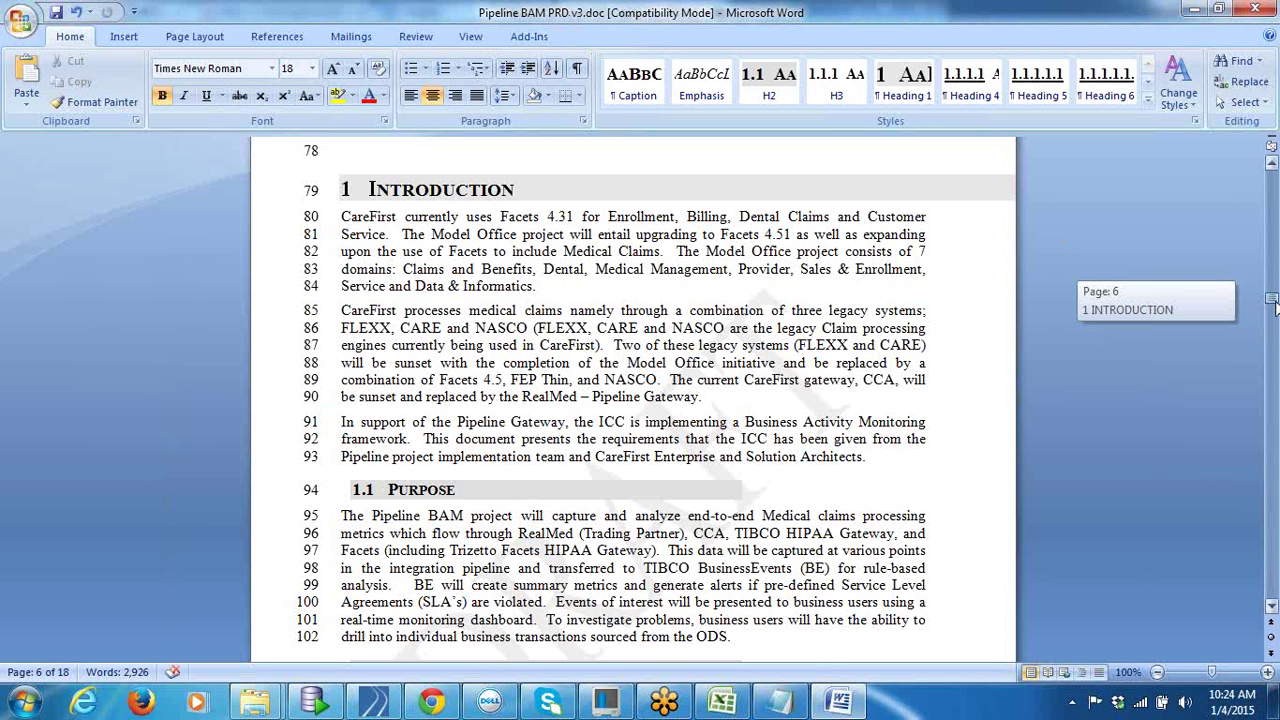
{"action": "left_click_drag", "start_coordinate": [1273, 307], "coordinate": [1273, 402]}
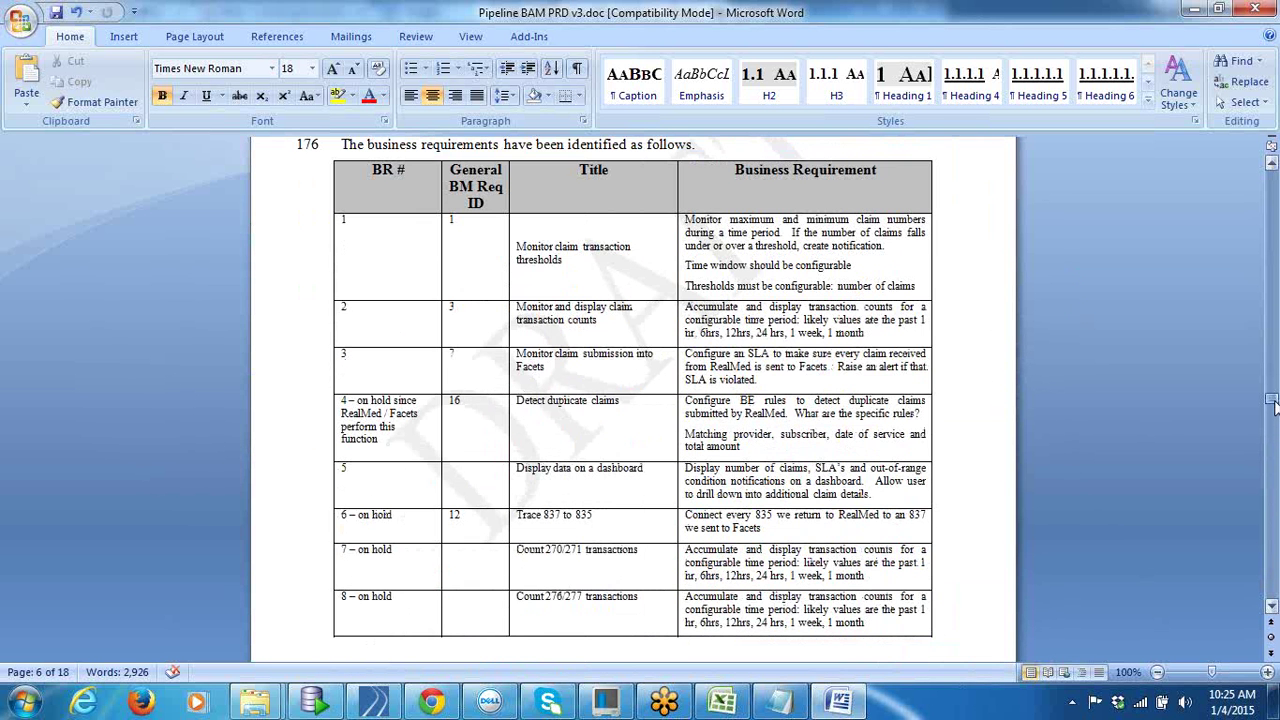
{"action": "left_click", "coordinate": [828, 244]}
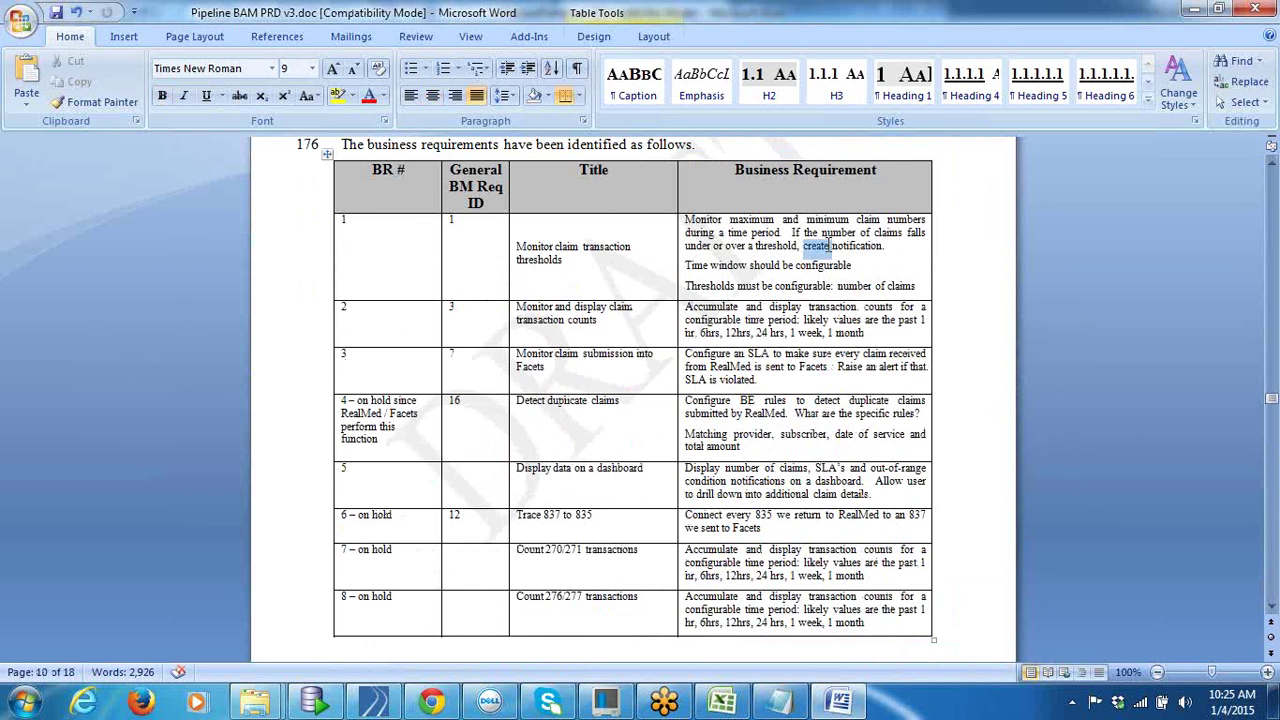
{"action": "double_click", "coordinate": [590, 247]}
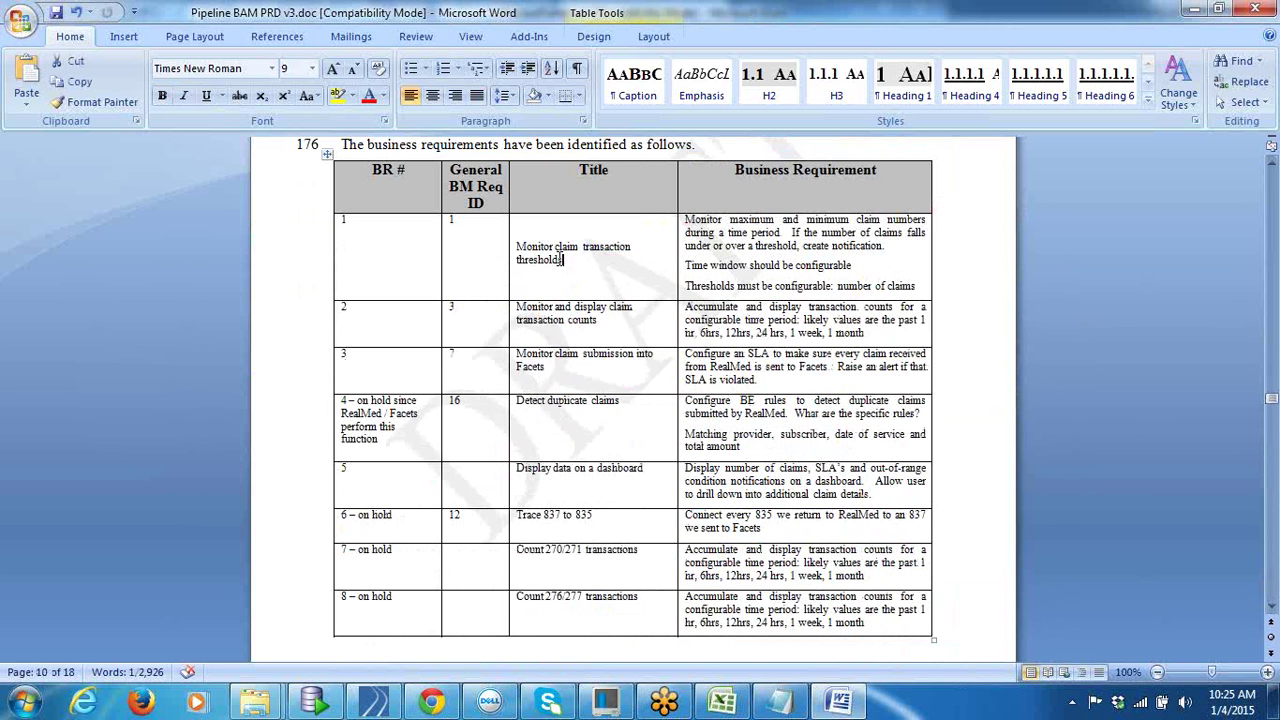
{"action": "left_click_drag", "start_coordinate": [562, 260], "coordinate": [519, 255]}
{"action": "double_click", "coordinate": [824, 265]}
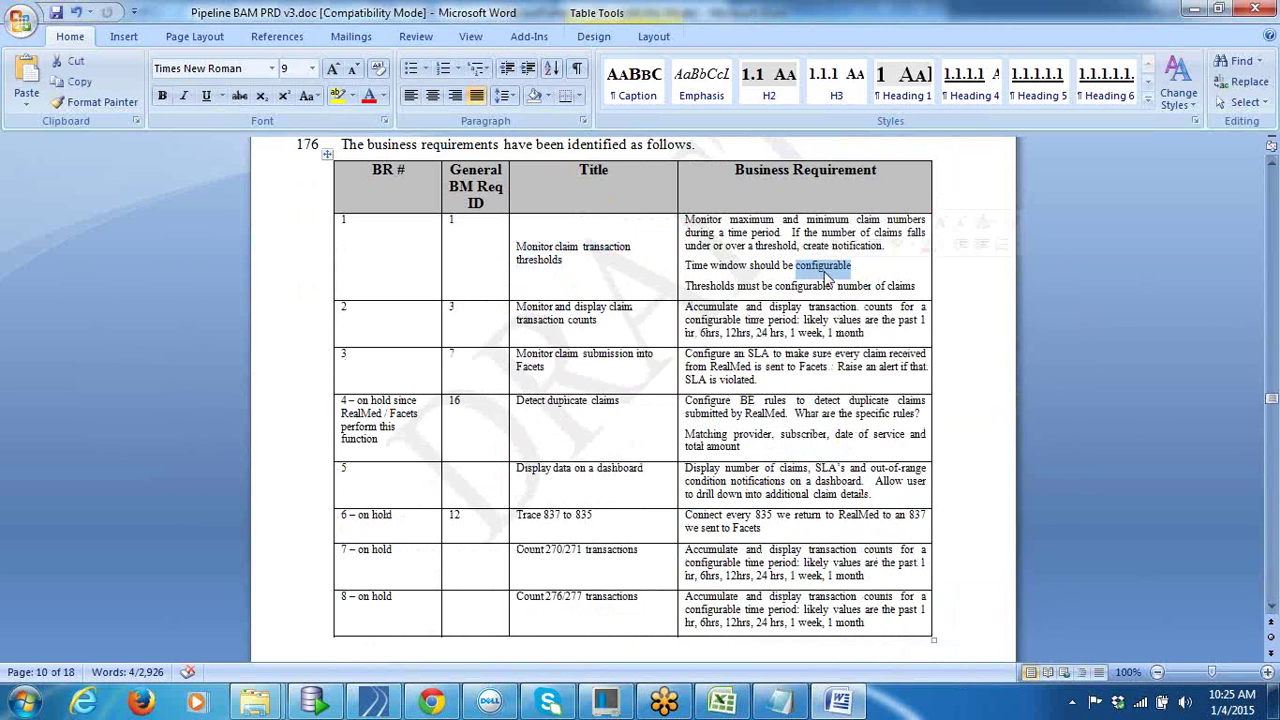
{"action": "left_click", "coordinate": [826, 285]}
{"action": "double_click", "coordinate": [828, 286]}
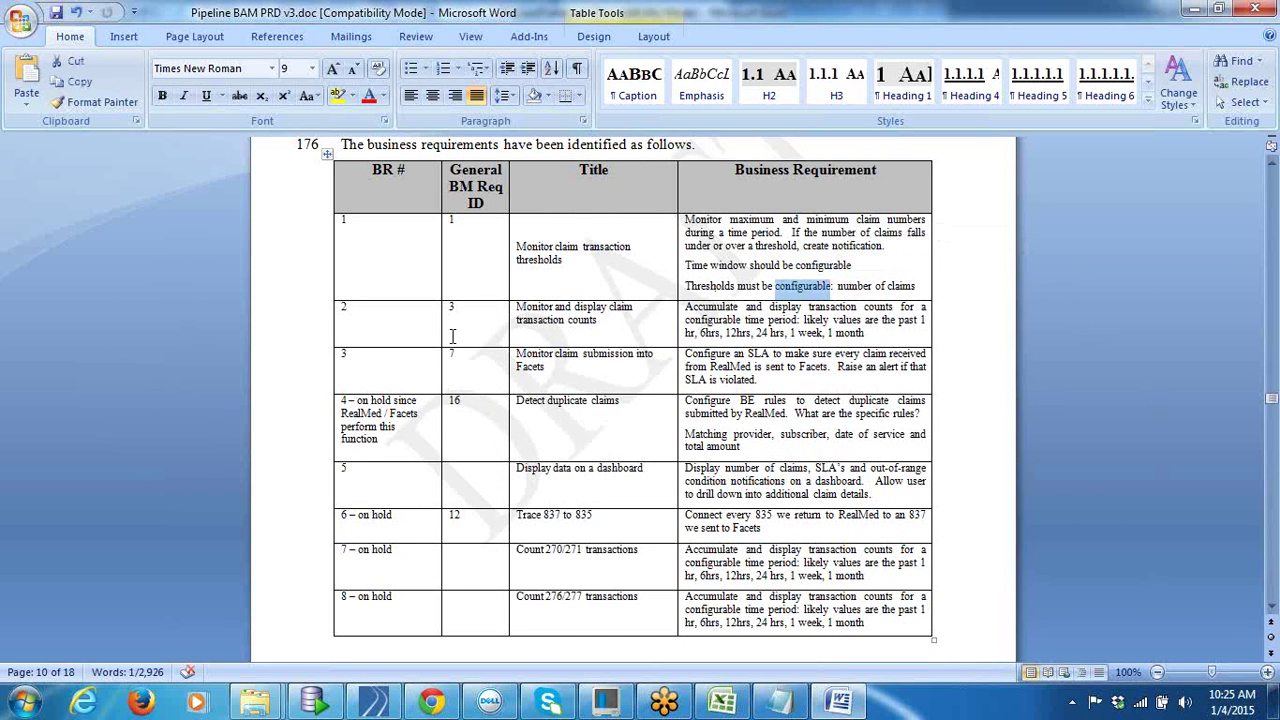
{"action": "left_click", "coordinate": [590, 322]}
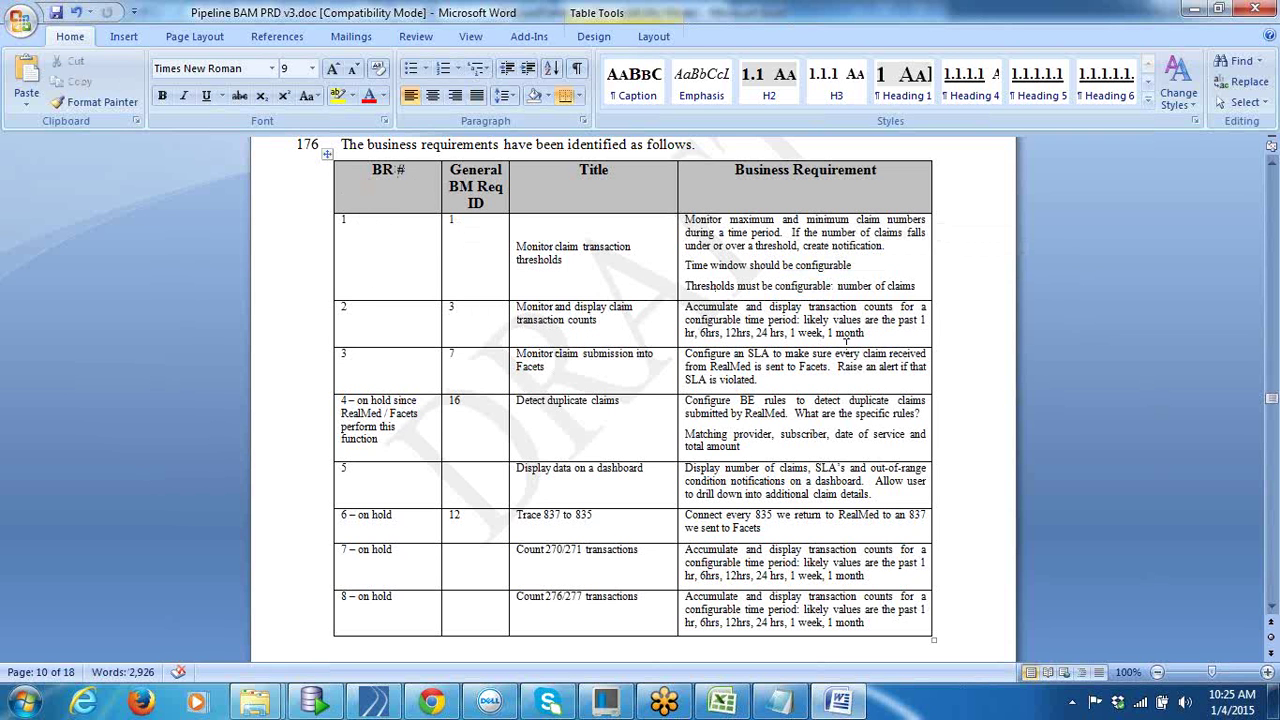
{"action": "triple_click", "coordinate": [778, 219]}
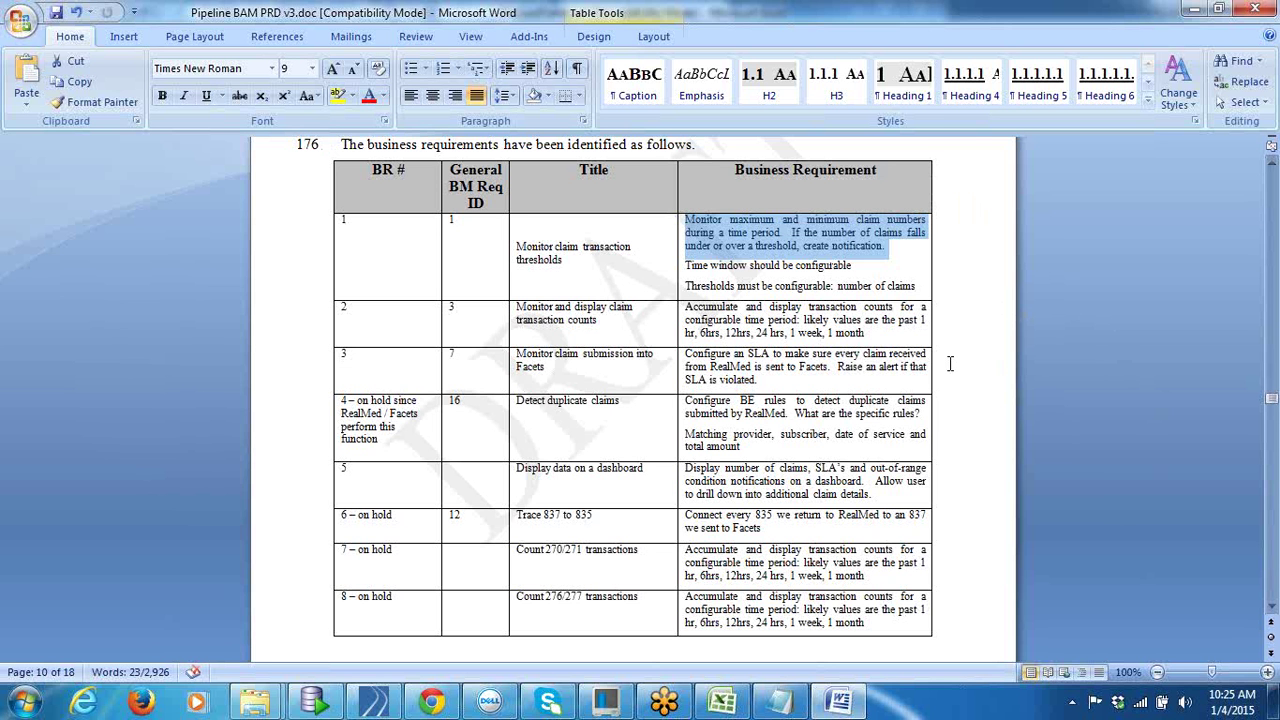
Step: Examine Table 3 on claims capture points, including the 837 X12 format
{"action": "left_click_drag", "start_coordinate": [1268, 405], "coordinate": [1271, 452]}
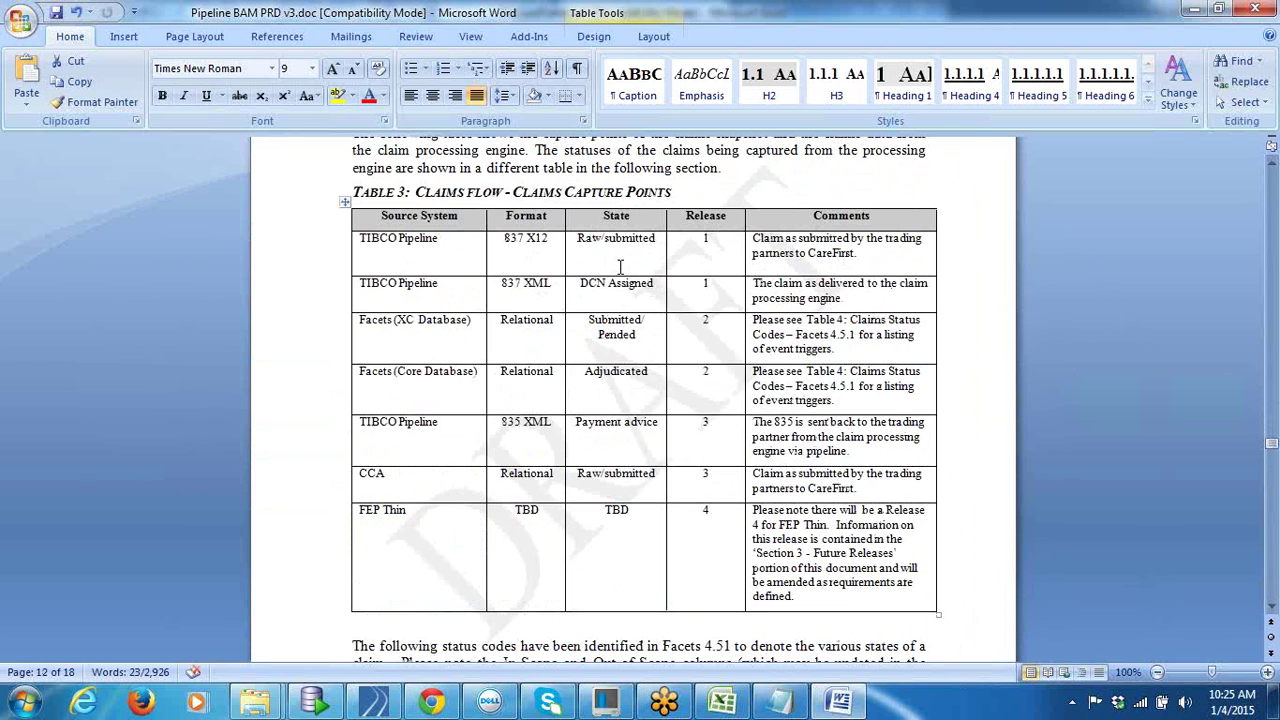
{"action": "double_click", "coordinate": [519, 240]}
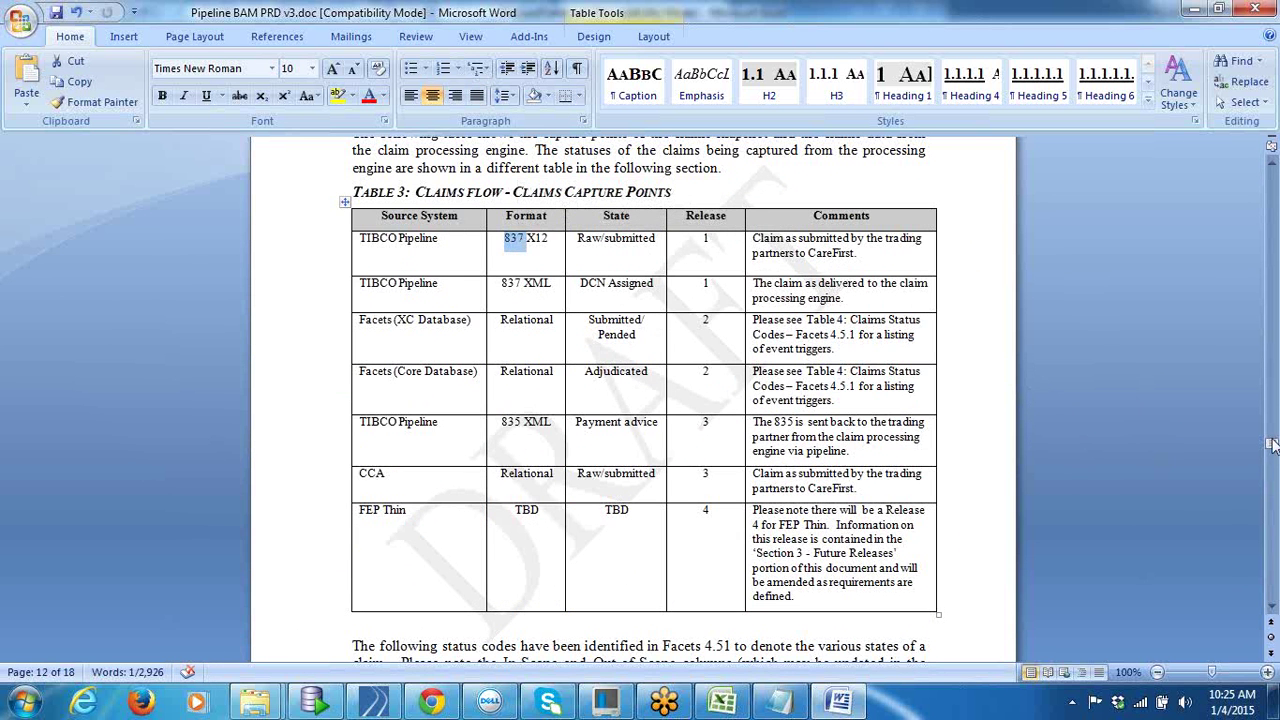
{"action": "left_click_drag", "start_coordinate": [1273, 447], "coordinate": [1272, 172]}
Step: Close Pipeline BAM PRD v3.doc, return from the search results to the BCBS folder and minimize File Explorer
{"action": "left_click", "coordinate": [1254, 9]}
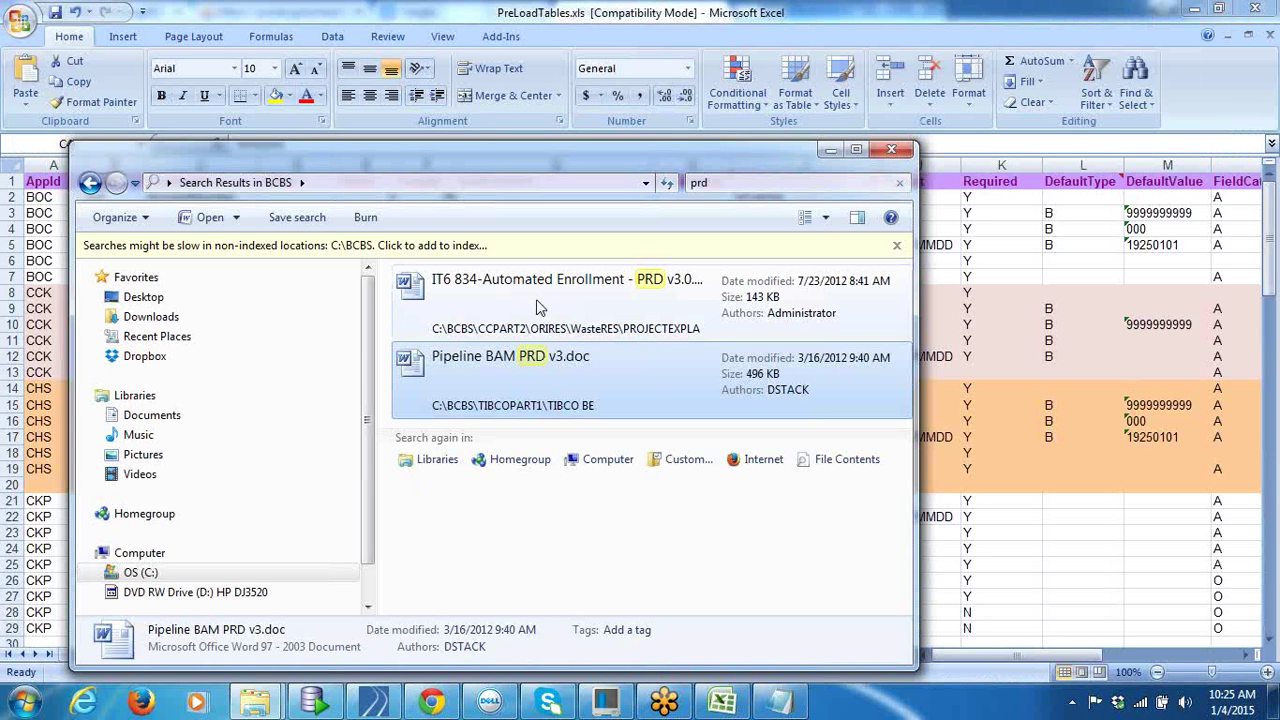
{"action": "left_click", "coordinate": [89, 183]}
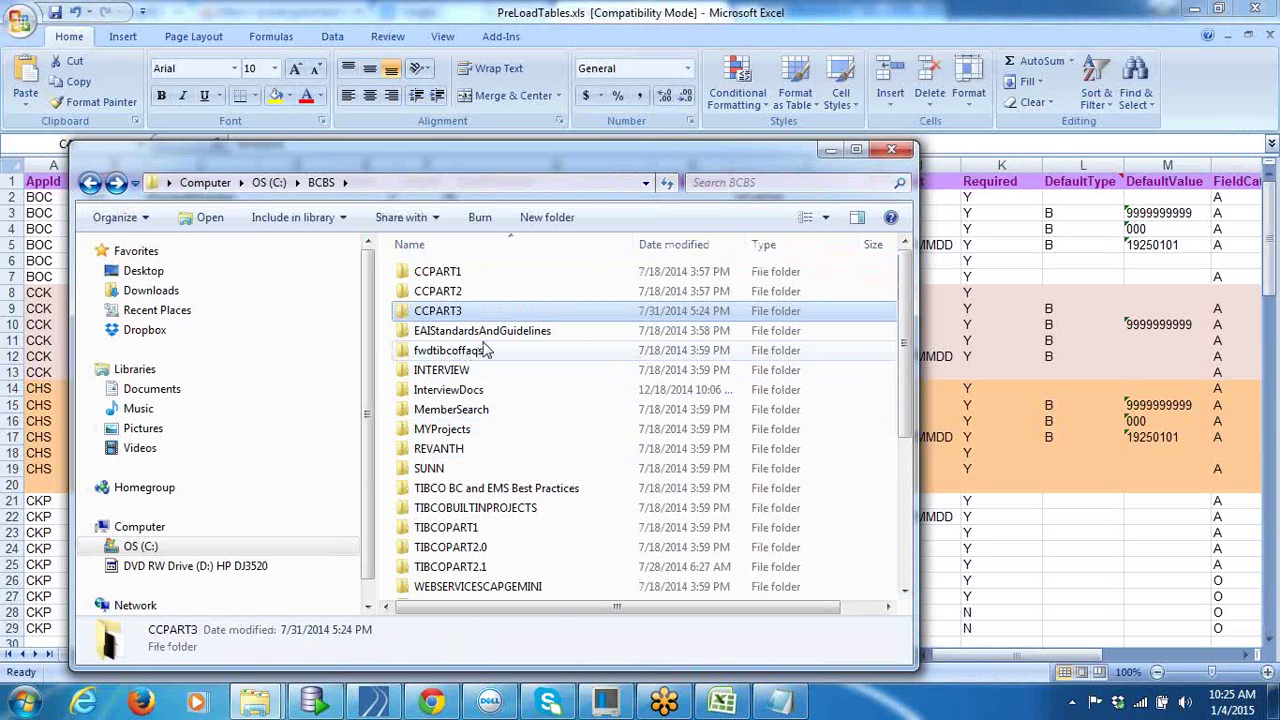
{"action": "left_click", "coordinate": [829, 149]}
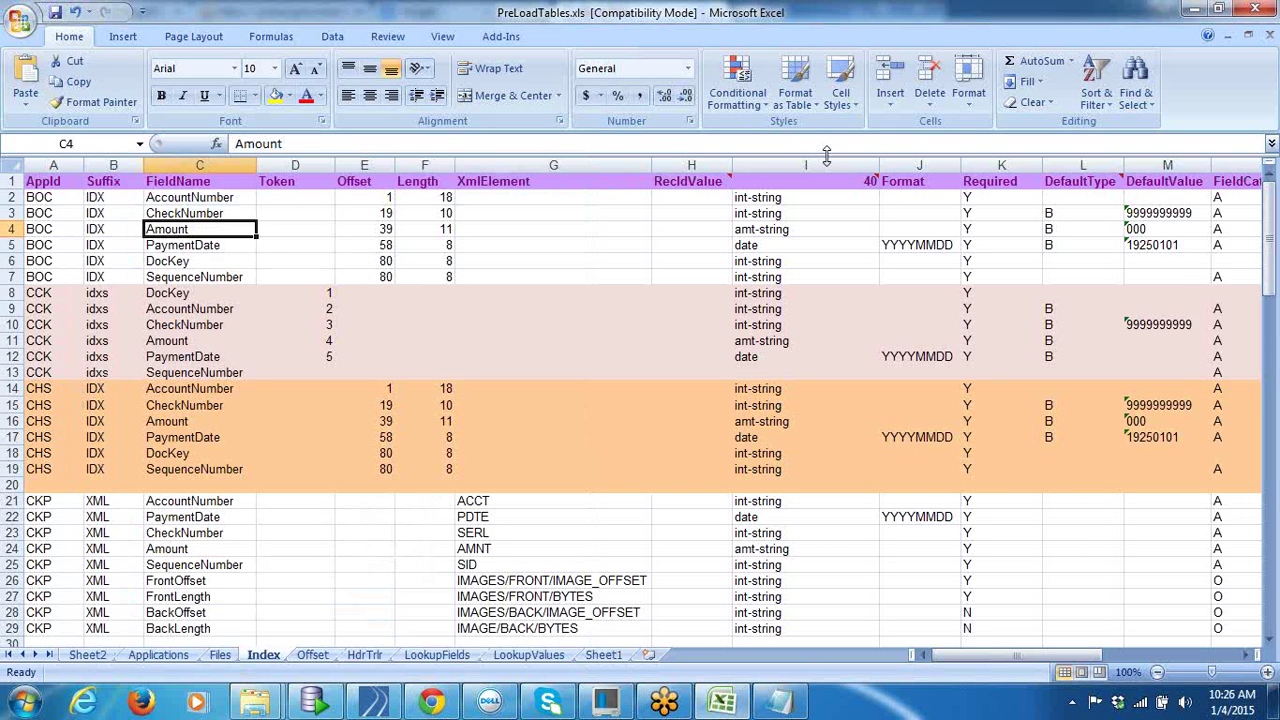
Step: Examine the XmlElement and Offset columns for the BOC rows on the Index sheet
{"action": "left_click", "coordinate": [255, 702]}
{"action": "left_click", "coordinate": [585, 268]}
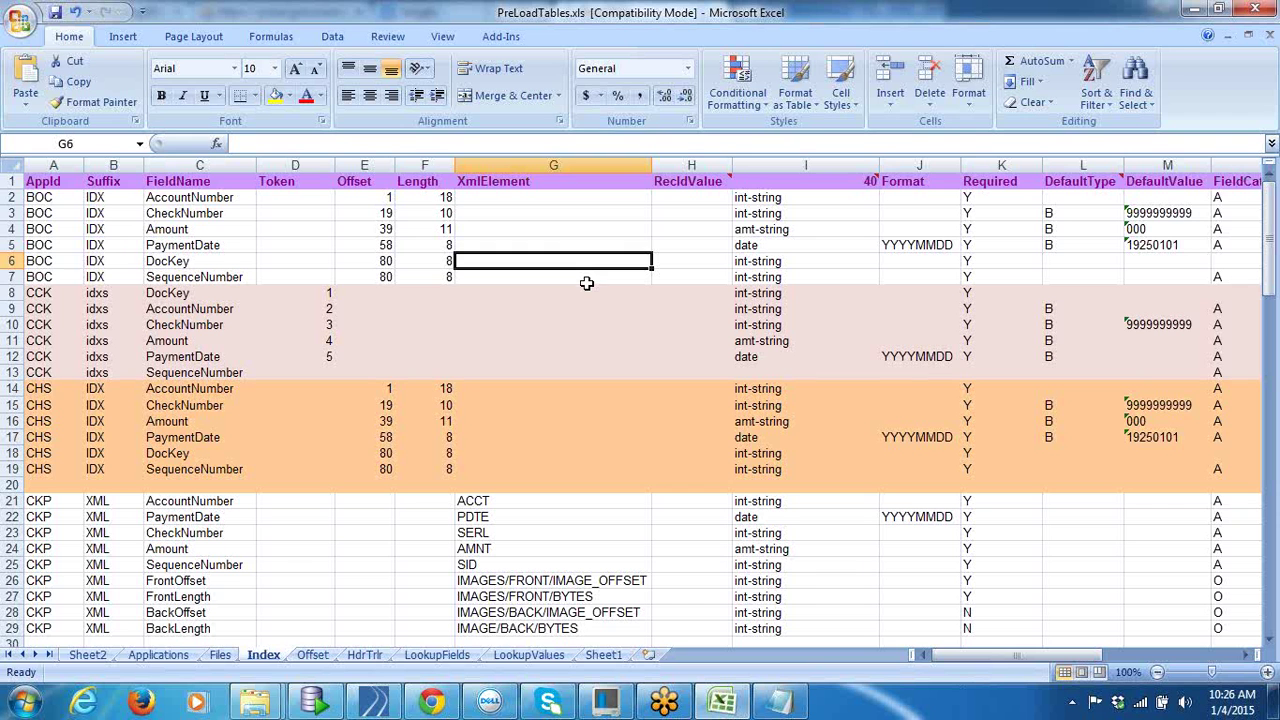
{"action": "left_click", "coordinate": [588, 282]}
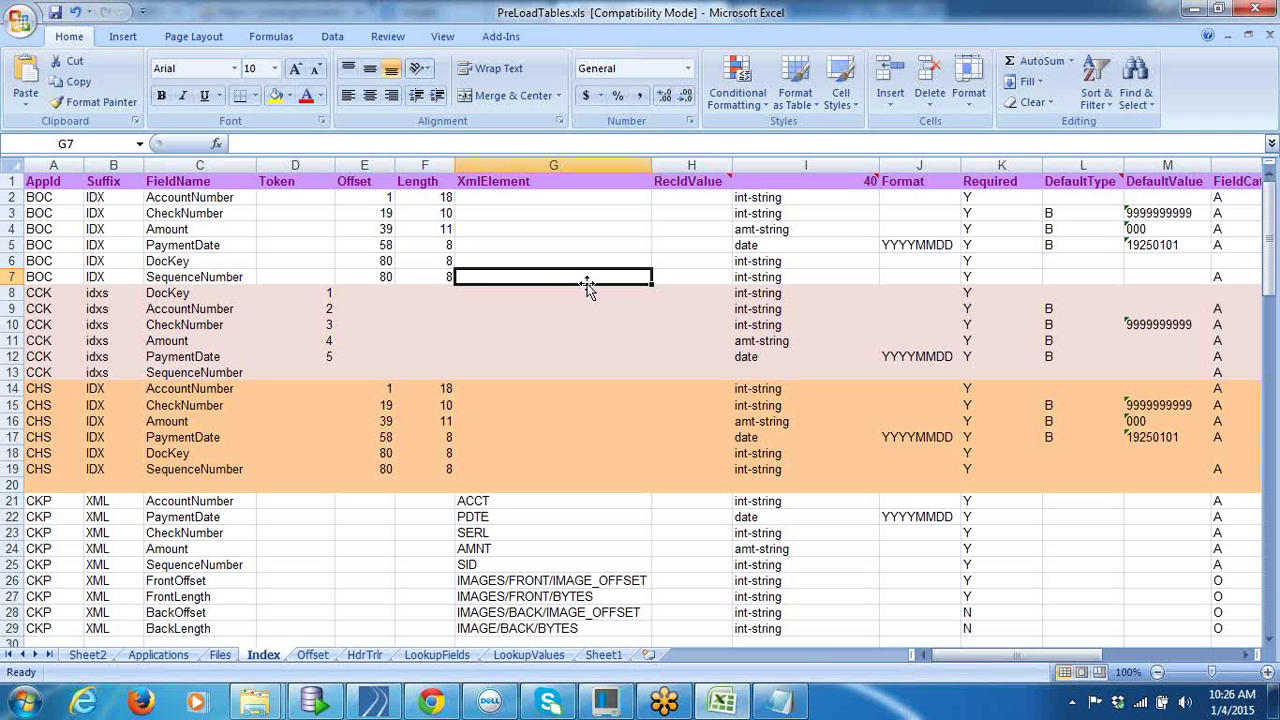
{"action": "left_click", "coordinate": [566, 260]}
{"action": "left_click", "coordinate": [561, 246]}
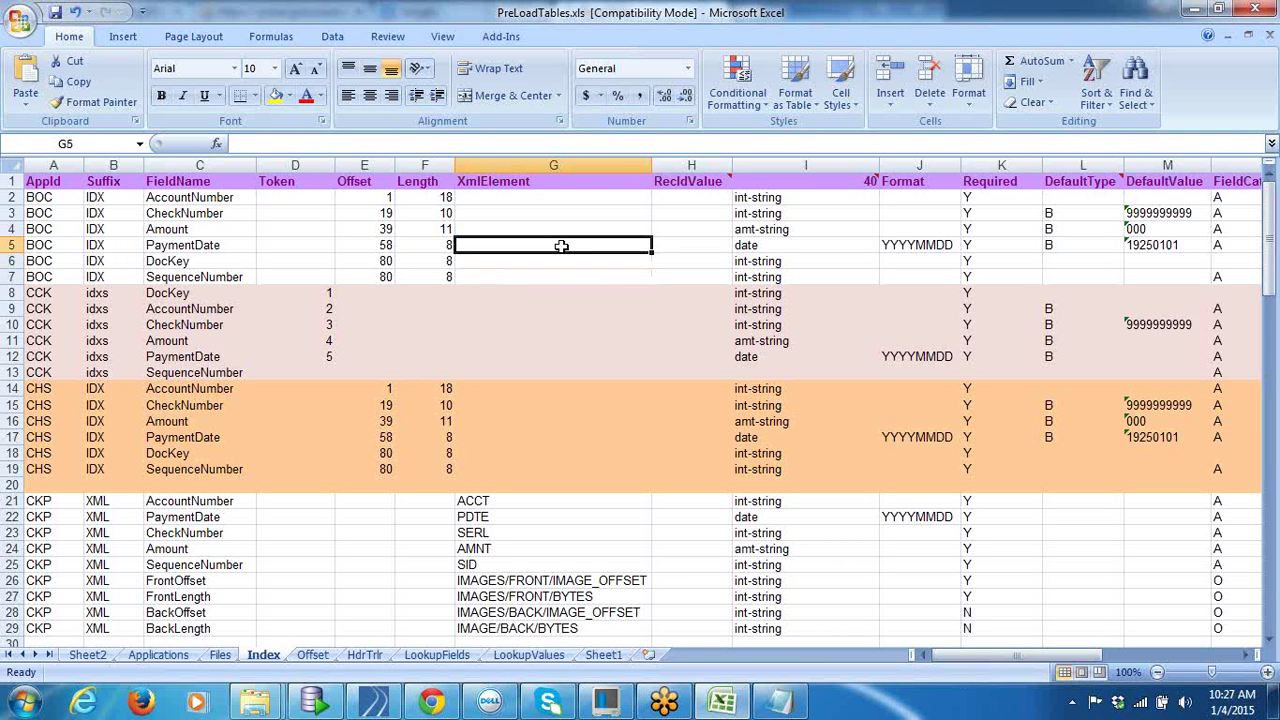
{"action": "left_click", "coordinate": [544, 228]}
{"action": "left_click", "coordinate": [527, 211]}
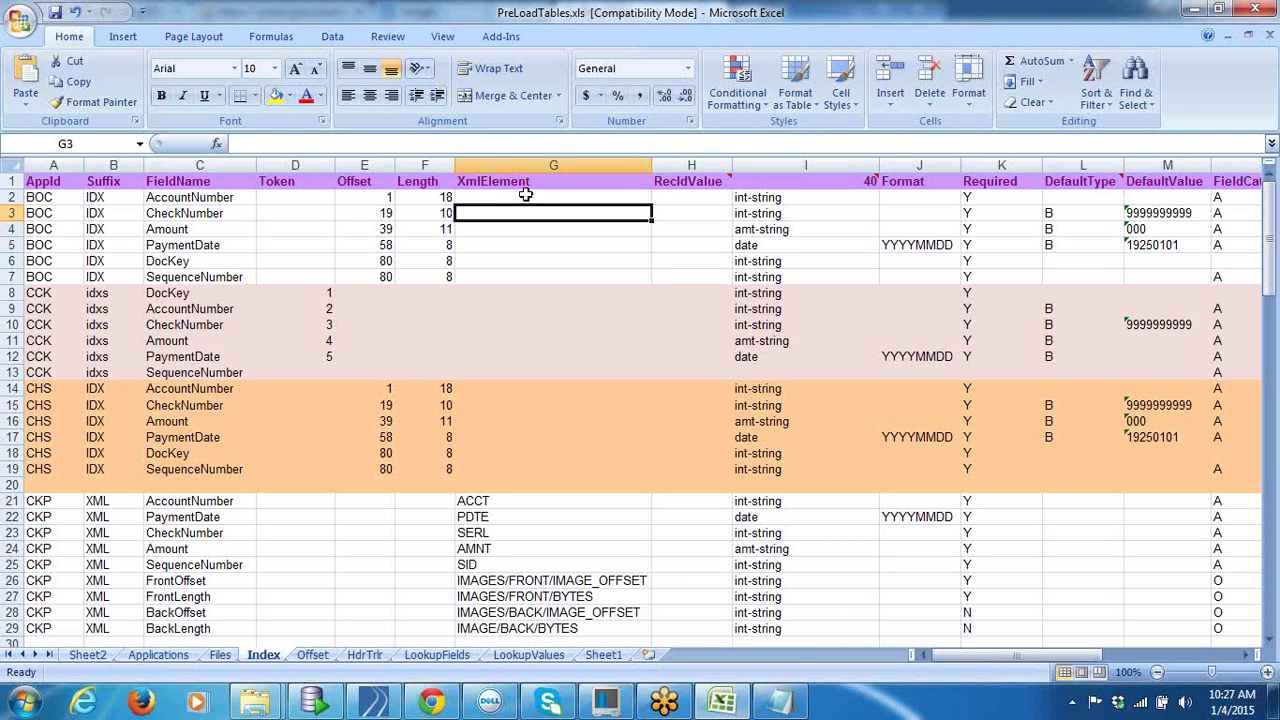
{"action": "left_click", "coordinate": [525, 196]}
{"action": "left_click", "coordinate": [388, 196]}
{"action": "left_click", "coordinate": [397, 213]}
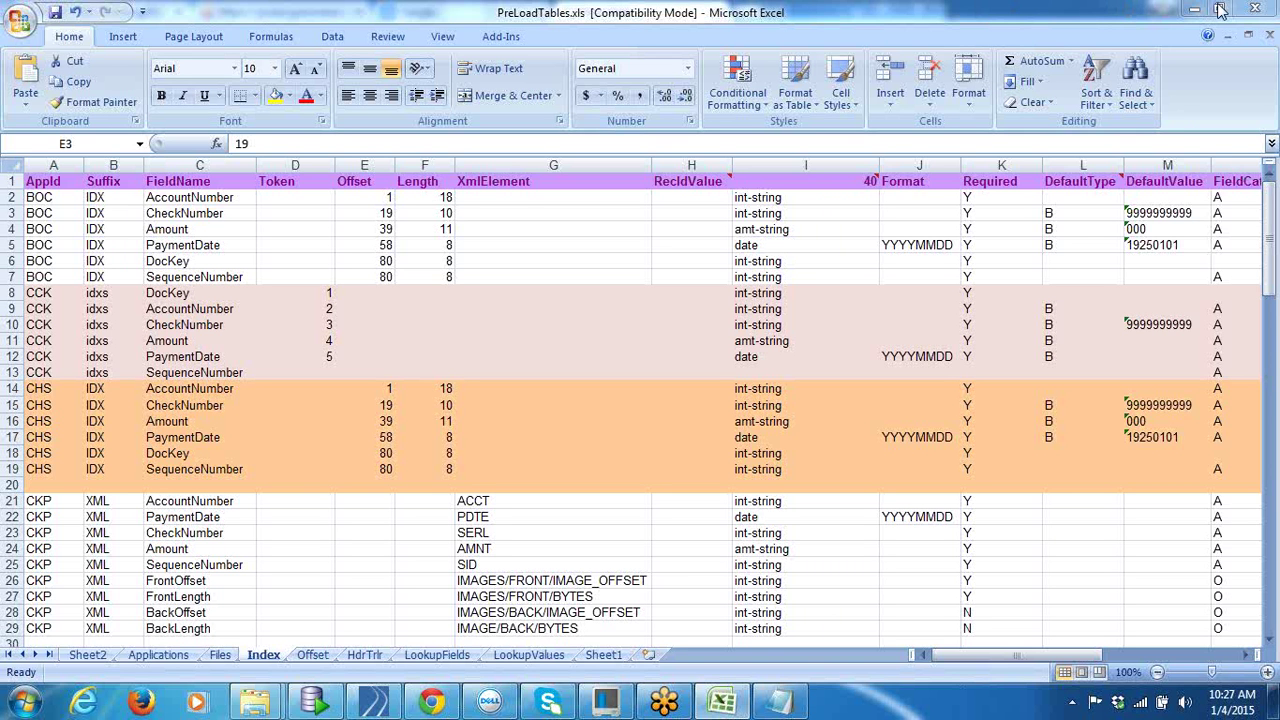
Step: Check the current date and time in the system calendar and close it
{"action": "left_click", "coordinate": [1230, 705]}
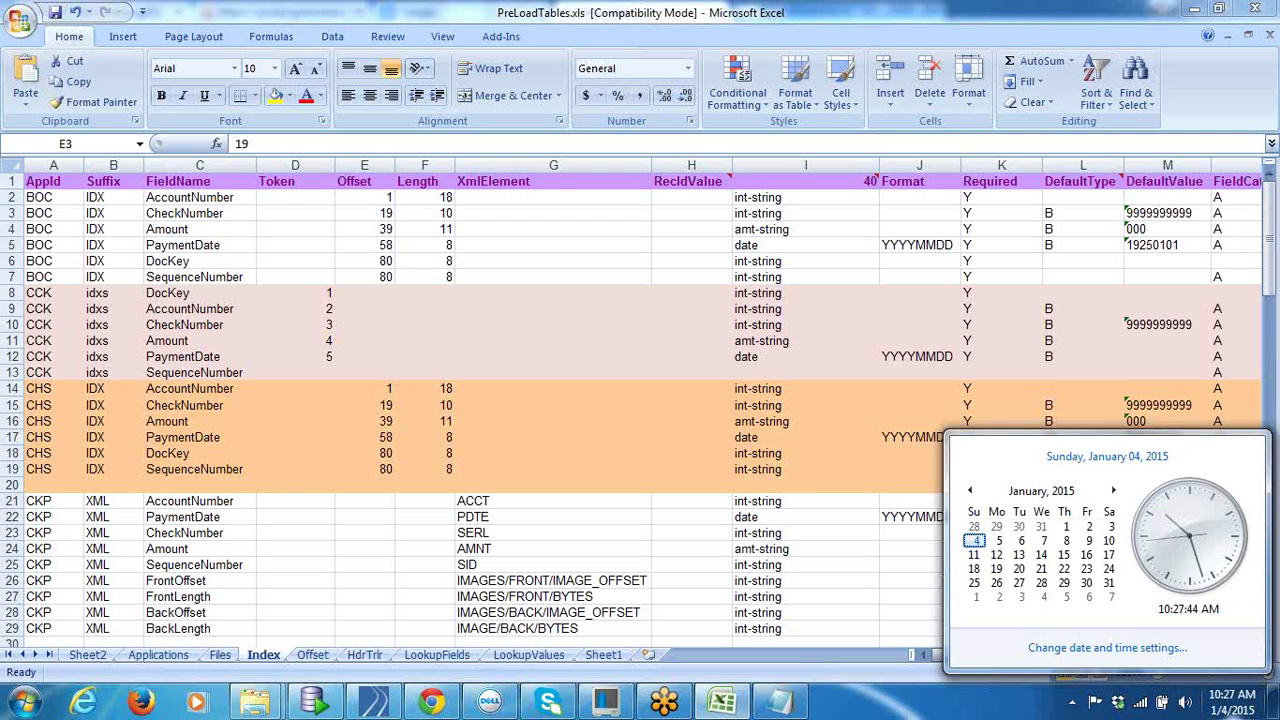
{"action": "left_click", "coordinate": [1041, 490]}
{"action": "left_click", "coordinate": [937, 316]}
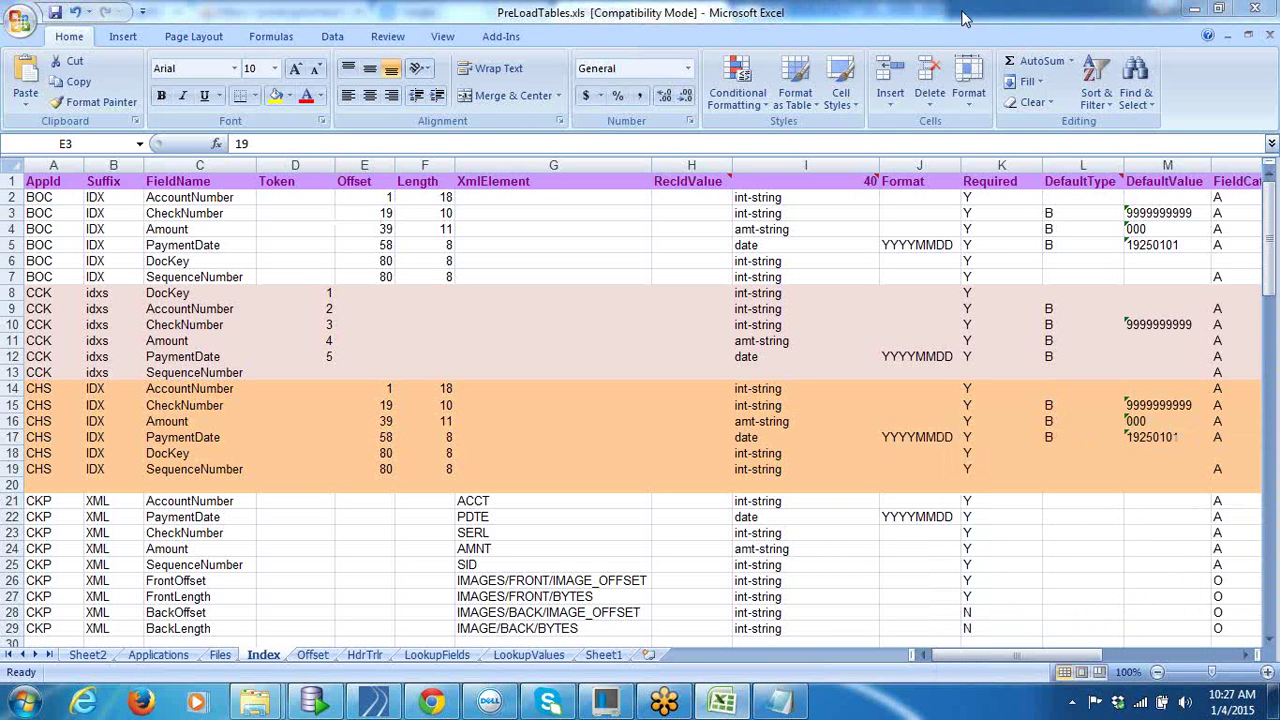
Step: View DataTransform1.txt in Notepad, then switch to Oracle SQL Developer and inspect the PCI_FIXEDFORMAT_DATA entries of DMT_PLD_CONFIG_INFO
{"action": "left_click", "coordinate": [785, 703]}
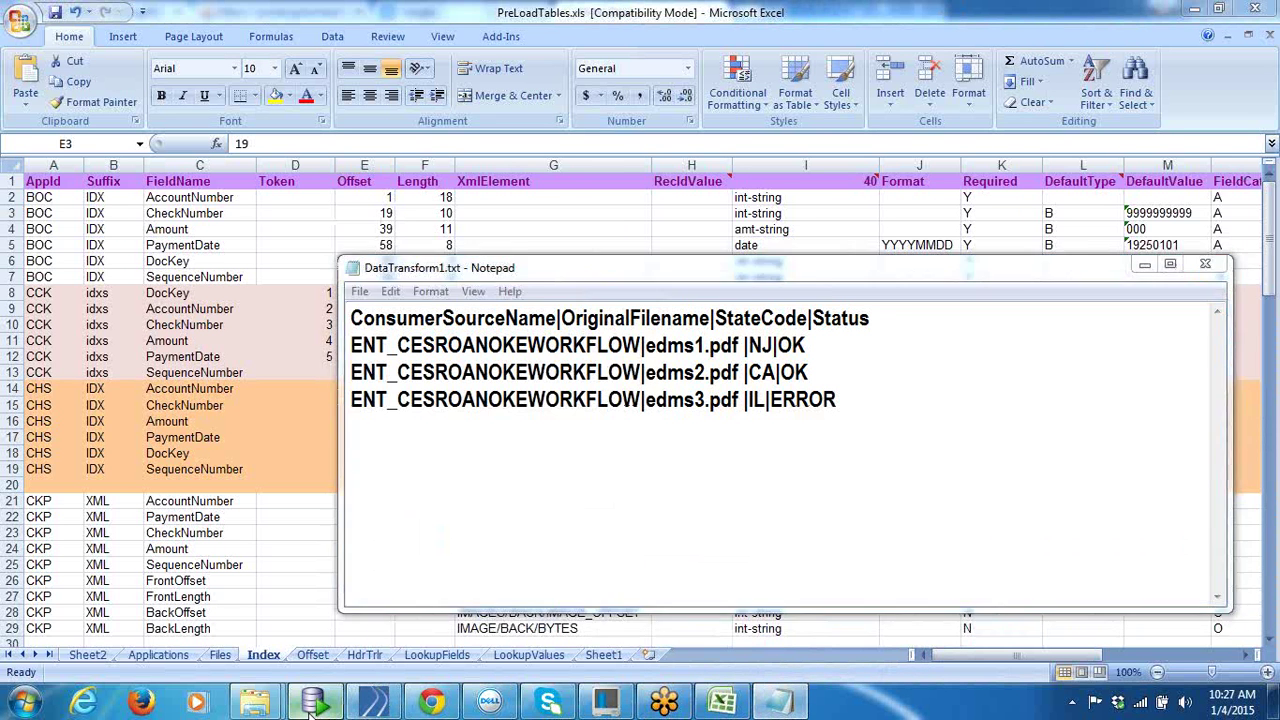
{"action": "left_click", "coordinate": [373, 703]}
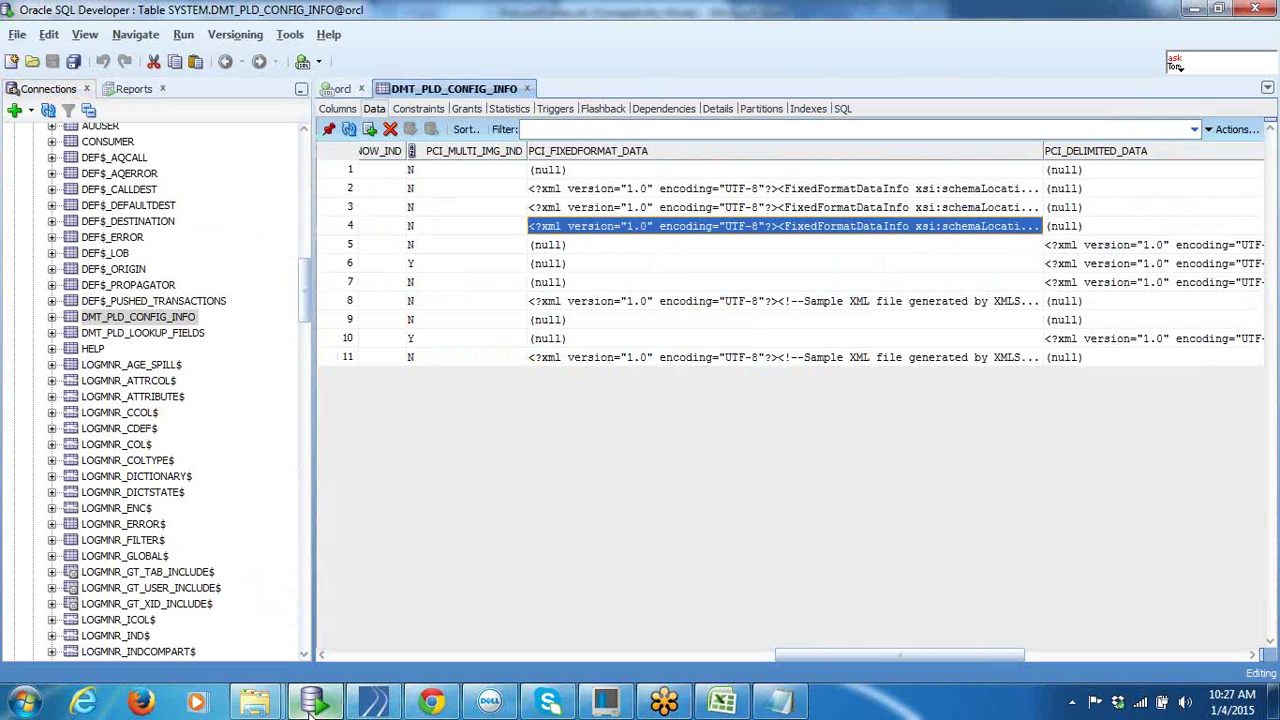
{"action": "left_click", "coordinate": [703, 208]}
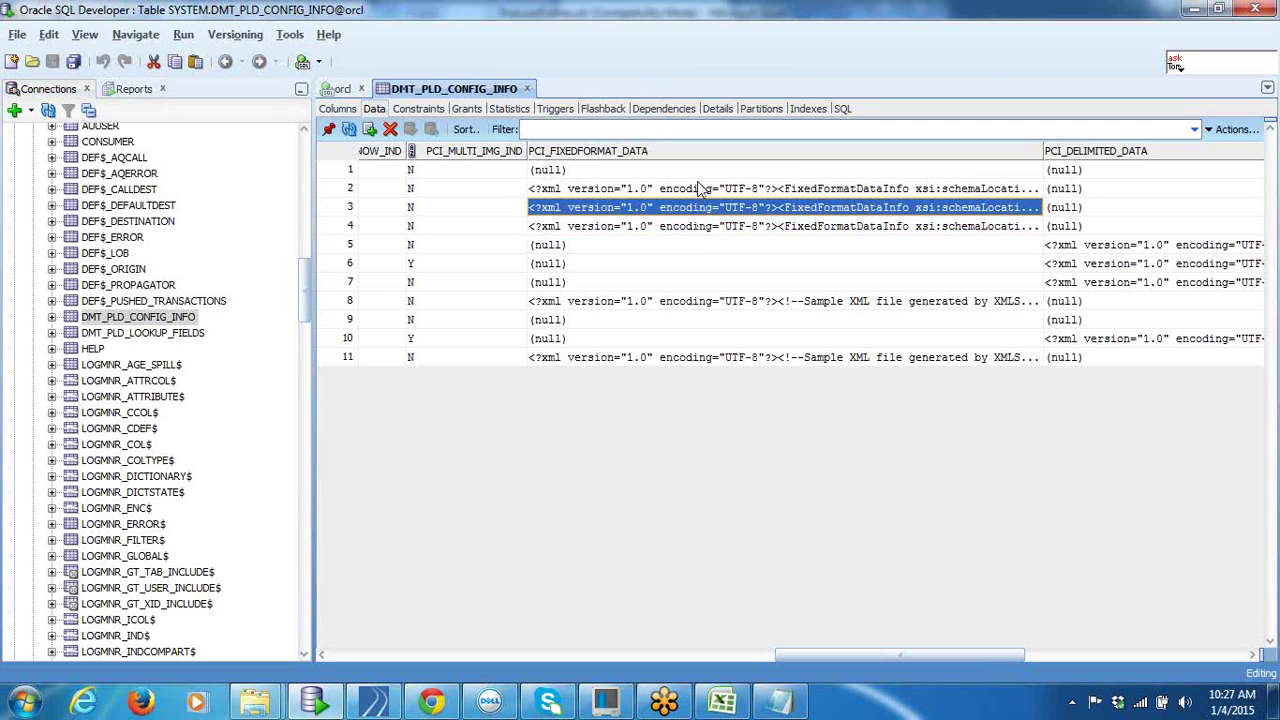
{"action": "left_click", "coordinate": [703, 189]}
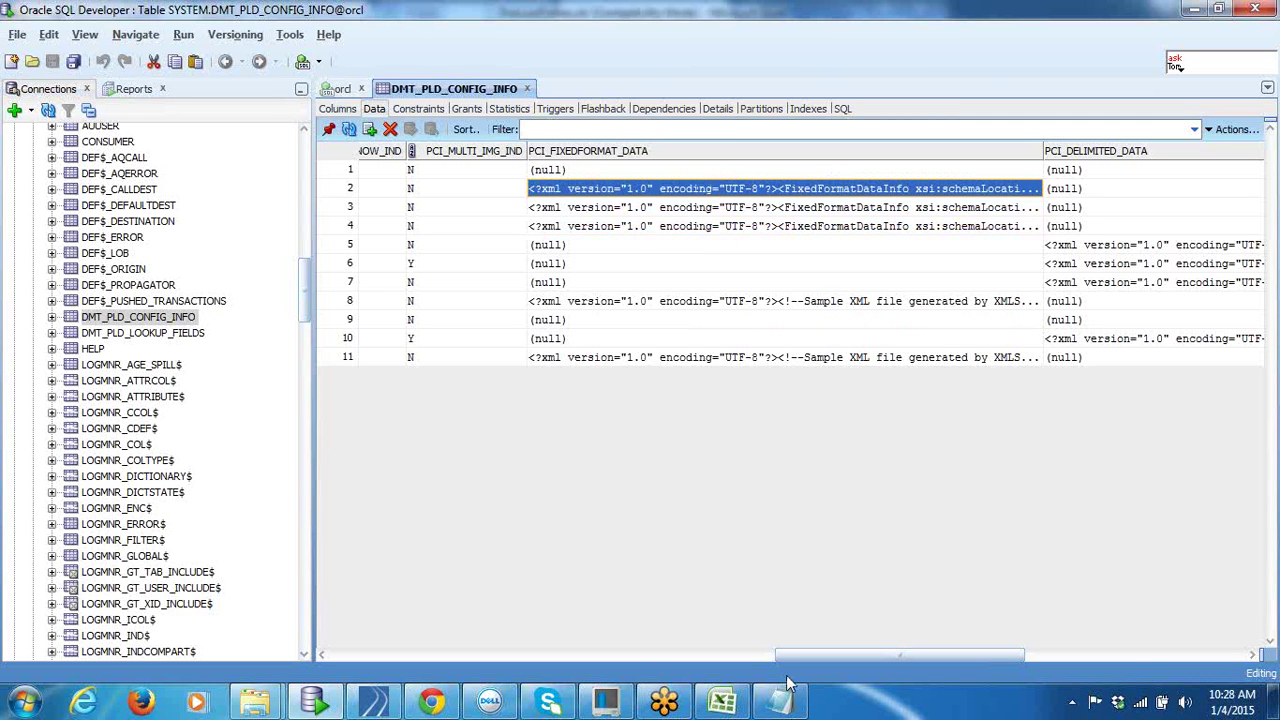
{"action": "left_click_drag", "start_coordinate": [787, 658], "coordinate": [779, 710]}
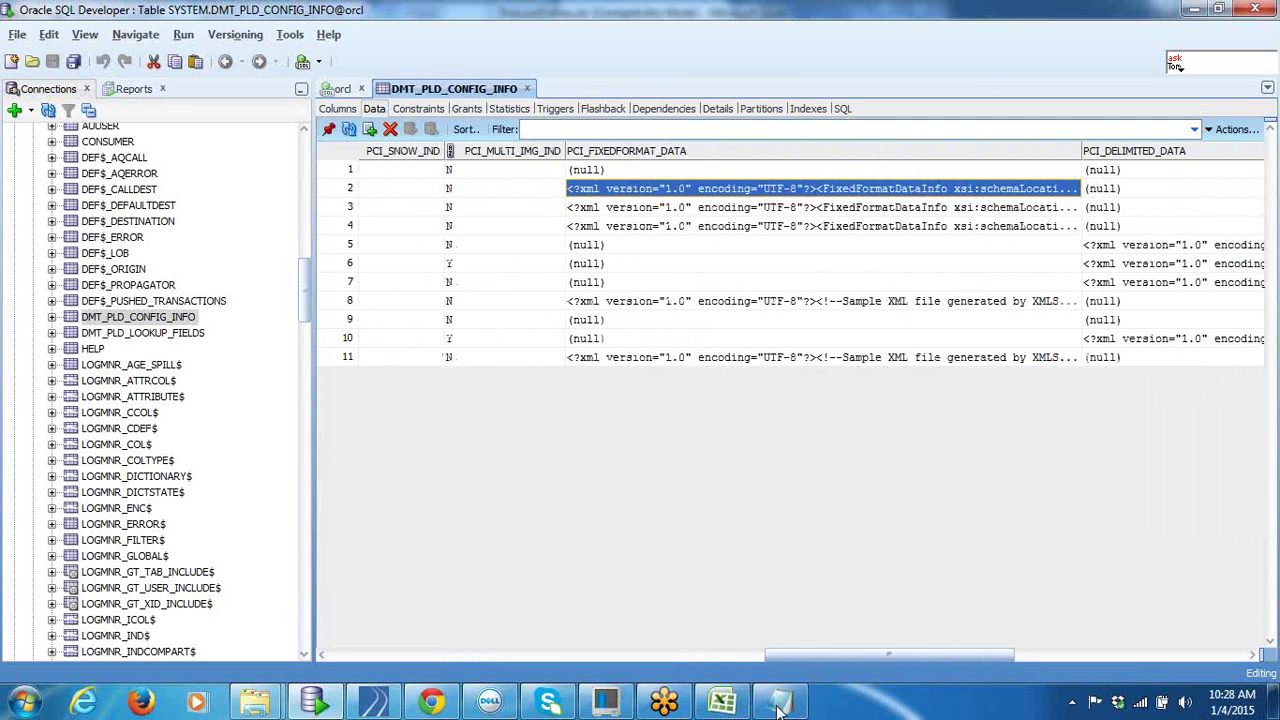
{"action": "left_click", "coordinate": [680, 207]}
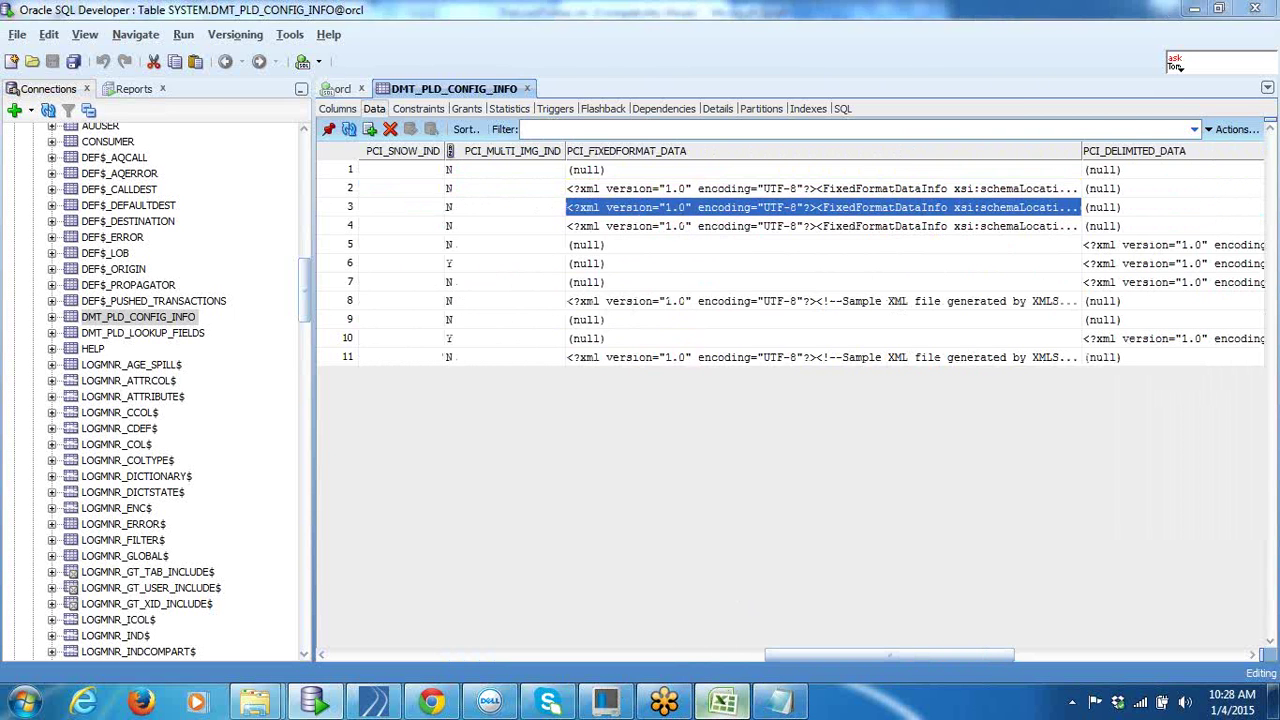
Step: Compare the Index sheet in Excel with the PCI_FIXEDFORMAT_DATA XML in rows 2 to 4 in SQL Developer
{"action": "left_click", "coordinate": [722, 700]}
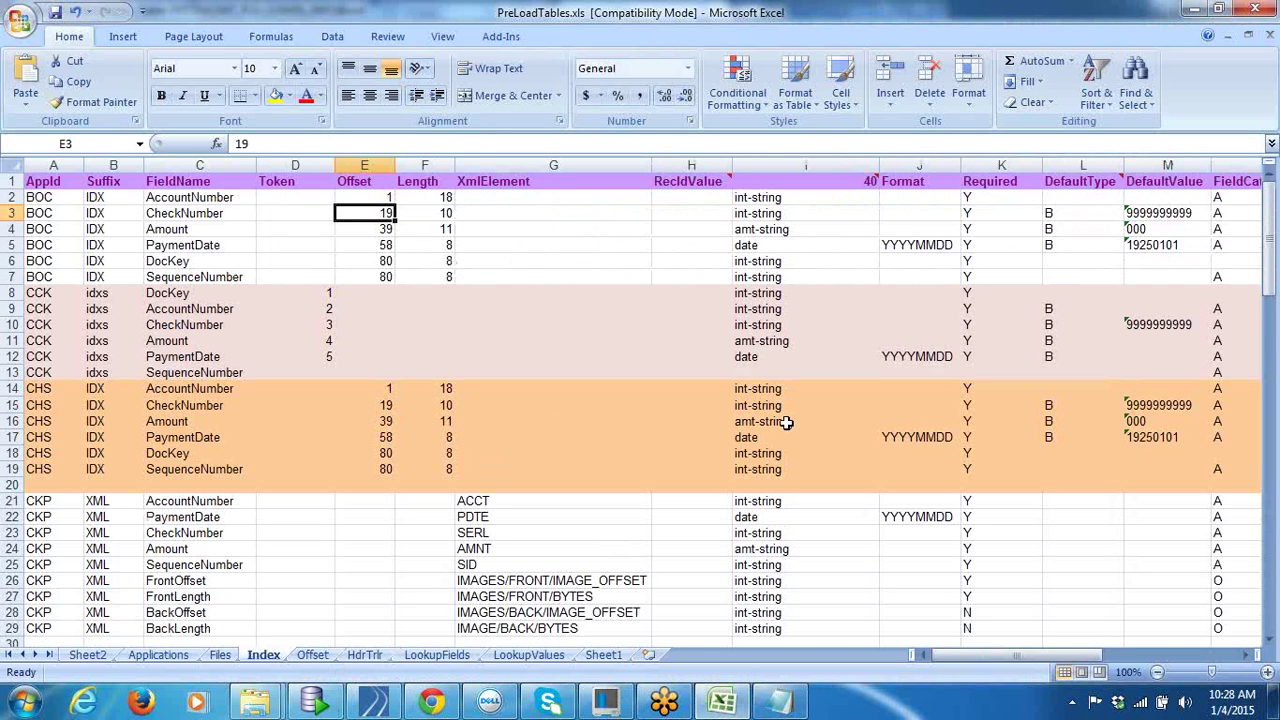
{"action": "key", "text": "alt+Tab"}
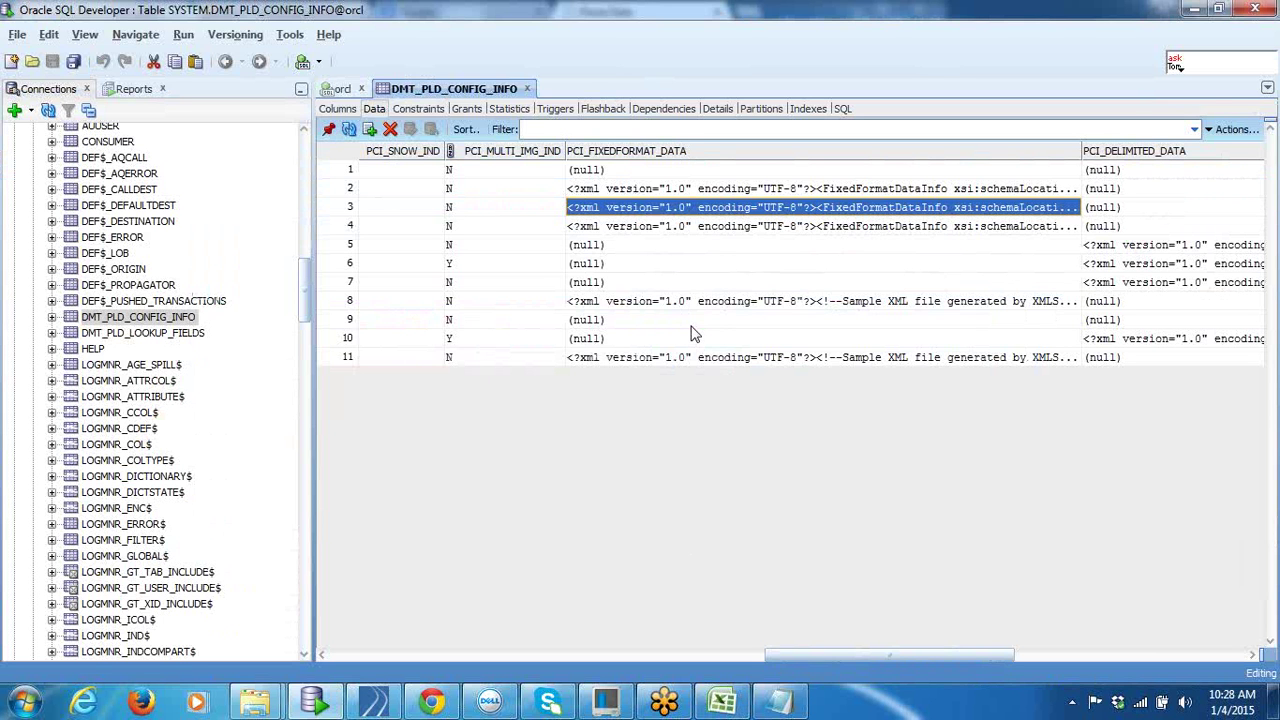
{"action": "left_click", "coordinate": [685, 227]}
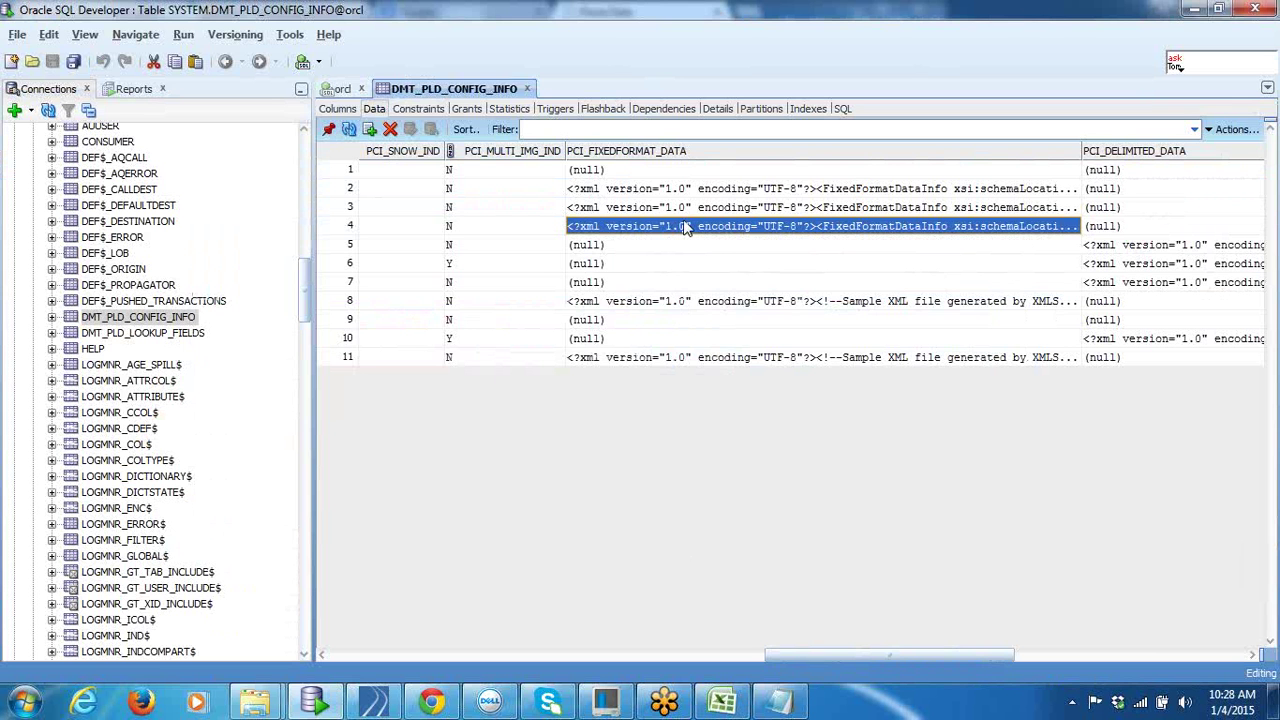
{"action": "left_click", "coordinate": [670, 209]}
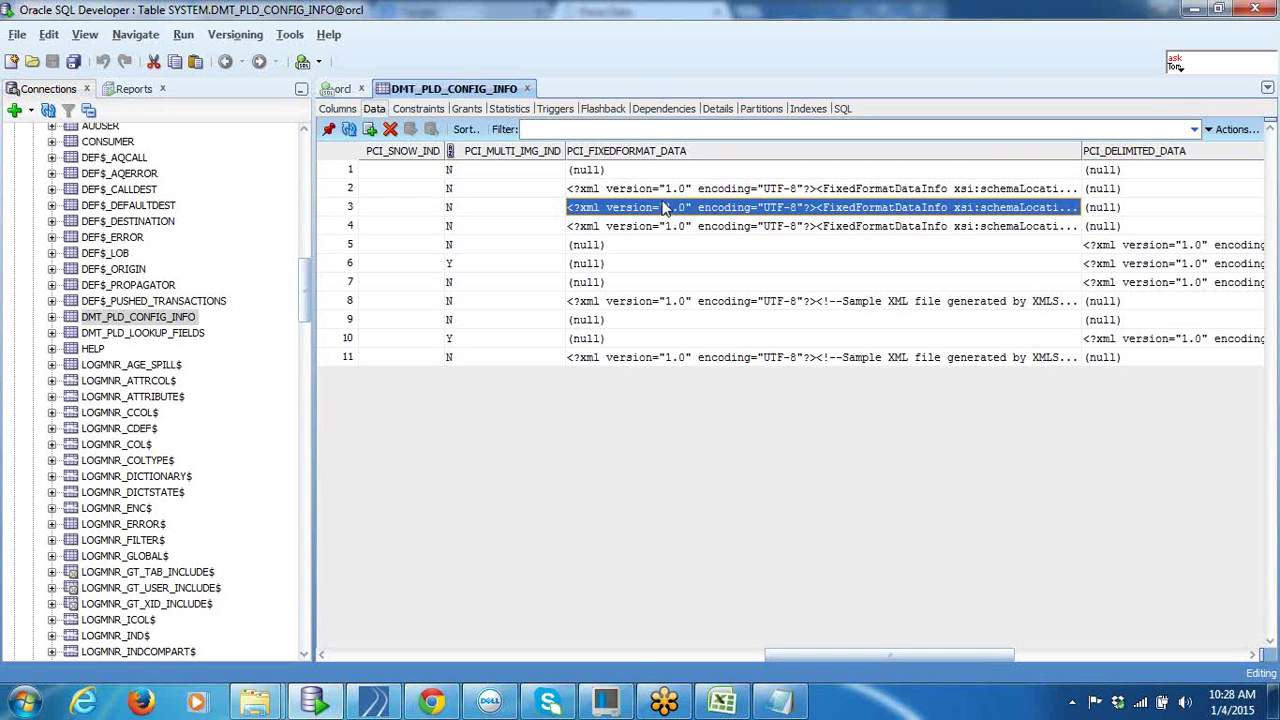
{"action": "key", "text": "Up"}
{"action": "left_click", "coordinate": [670, 210]}
{"action": "left_click", "coordinate": [686, 228]}
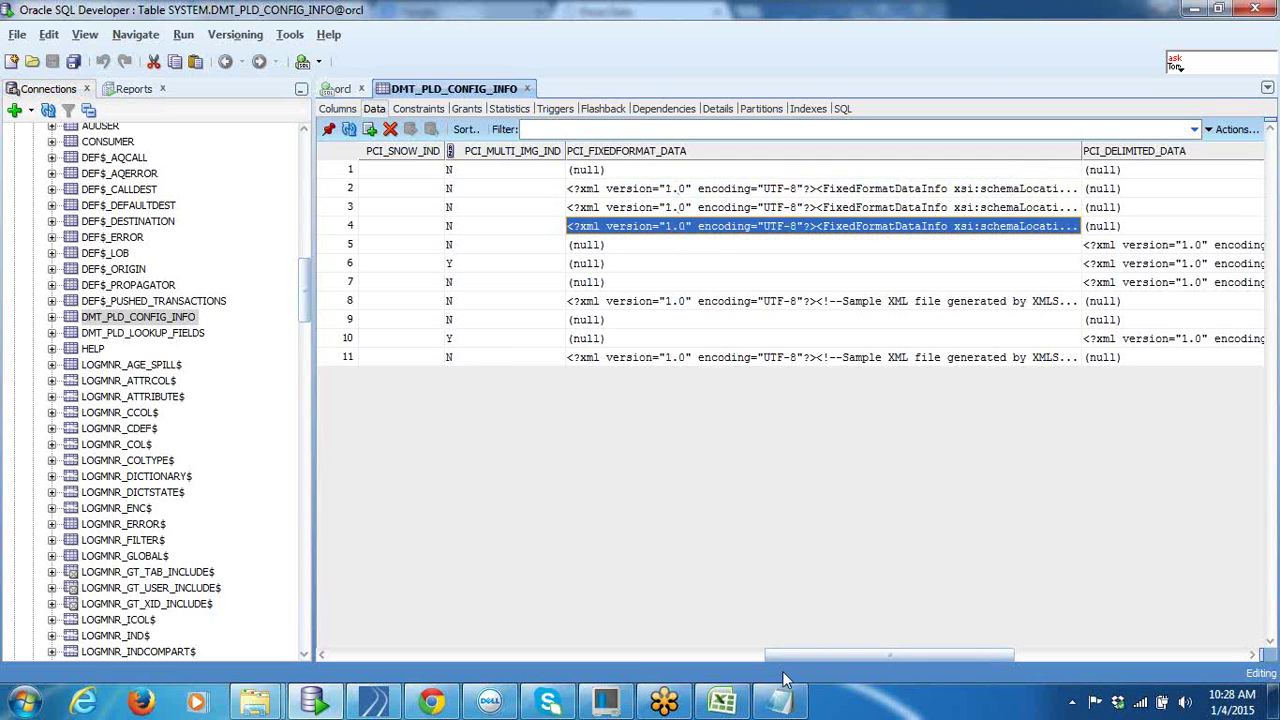
{"action": "mouse_move", "coordinate": [735, 700]}
{"action": "left_click", "coordinate": [719, 196]}
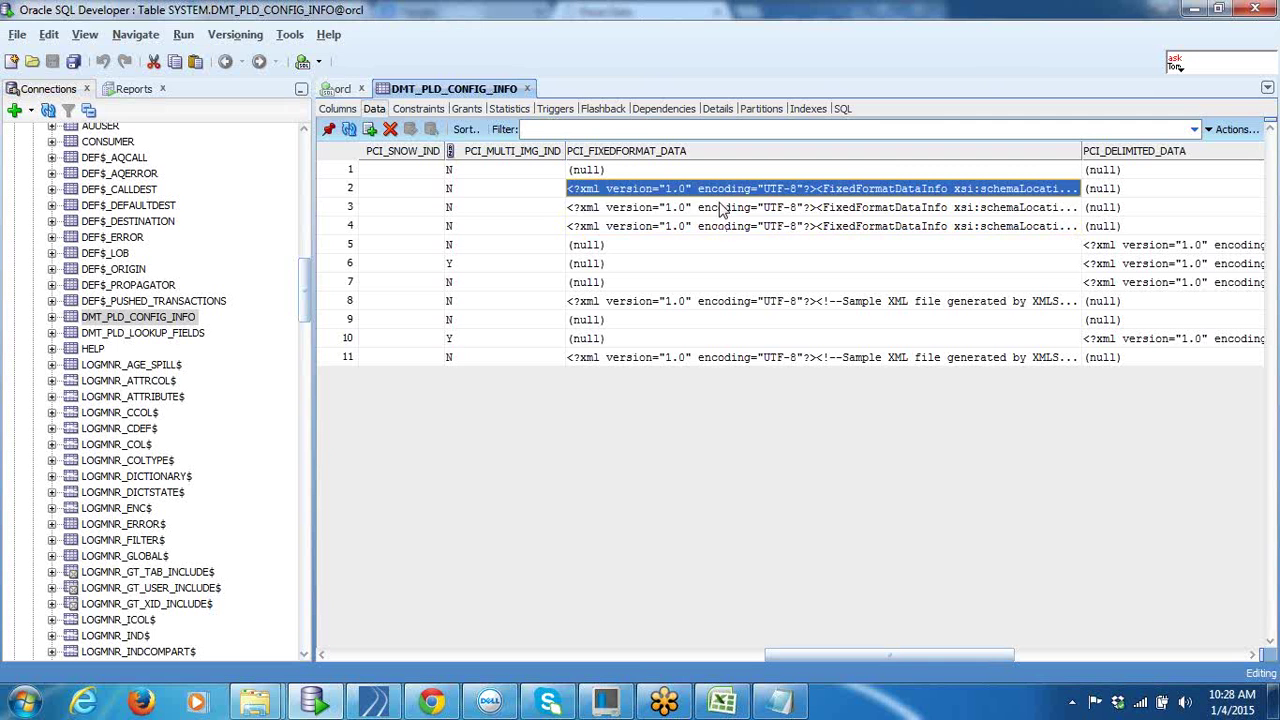
{"action": "left_click", "coordinate": [727, 210]}
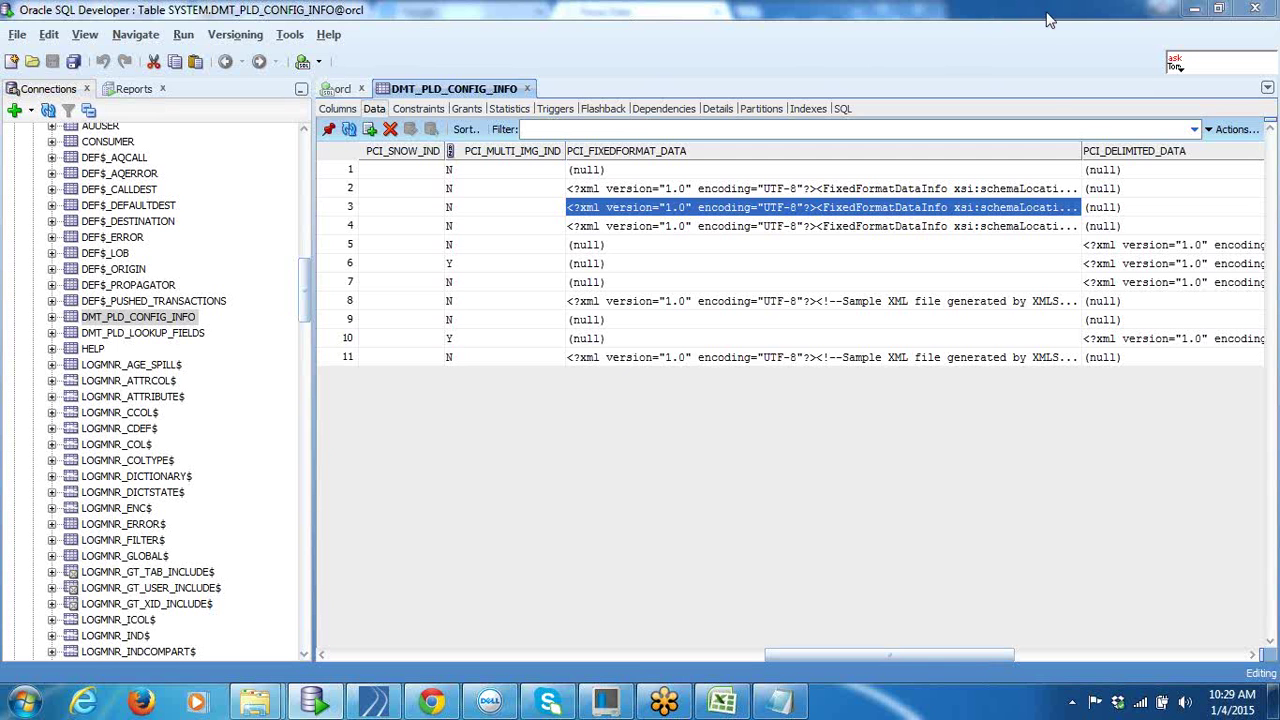
Step: Start ending the GoToMeeting session for everyone
{"action": "left_click", "coordinate": [1208, 172]}
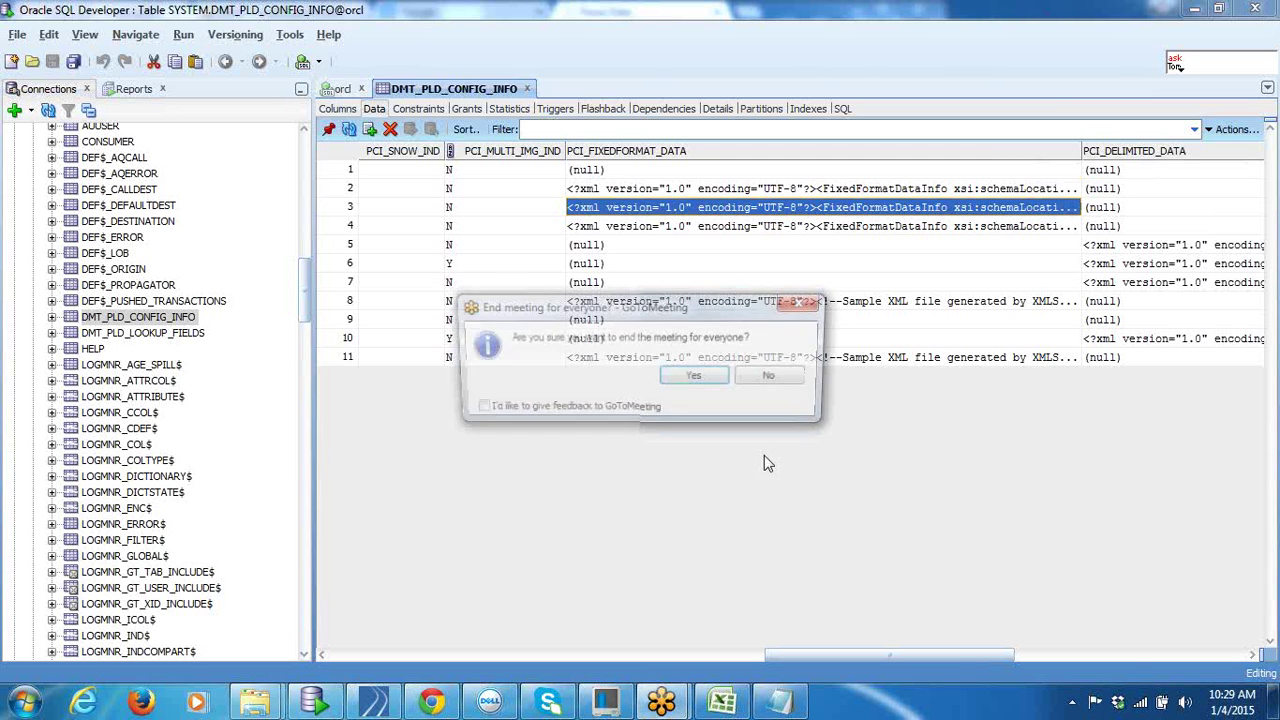